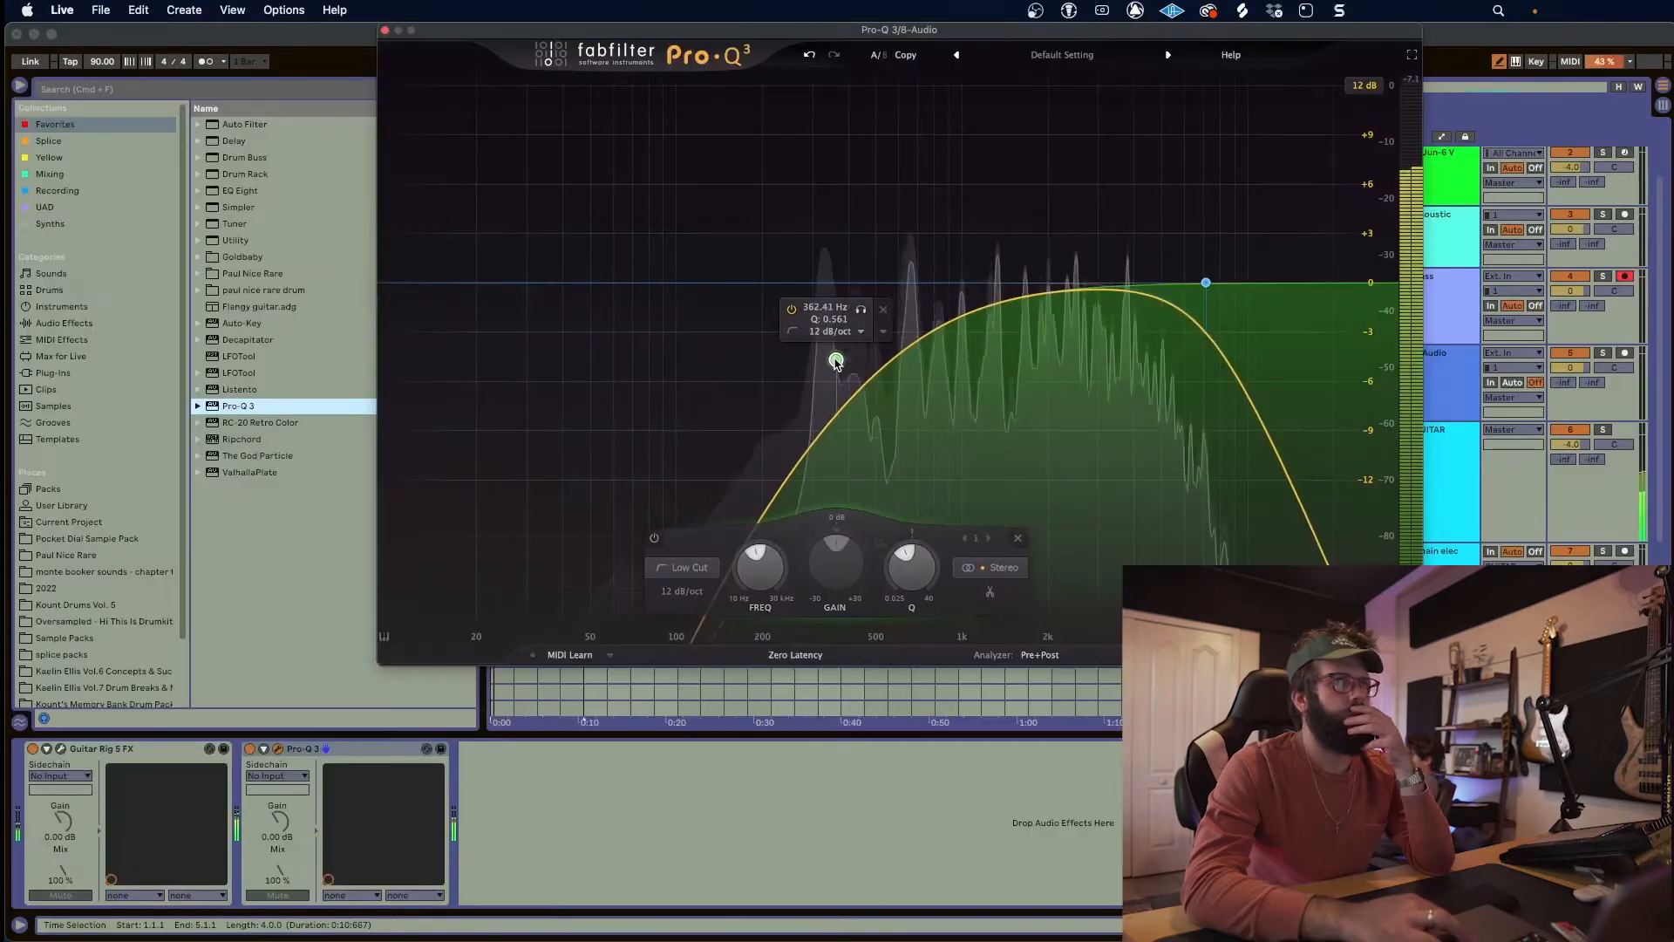
- Lower the high-cut frequency in the guitar track's Pro-Q 3 and advance Timeless 3 to its next preset
{"action": "left_click_drag", "start_coordinate": [1202, 288], "coordinate": [1090, 283]}
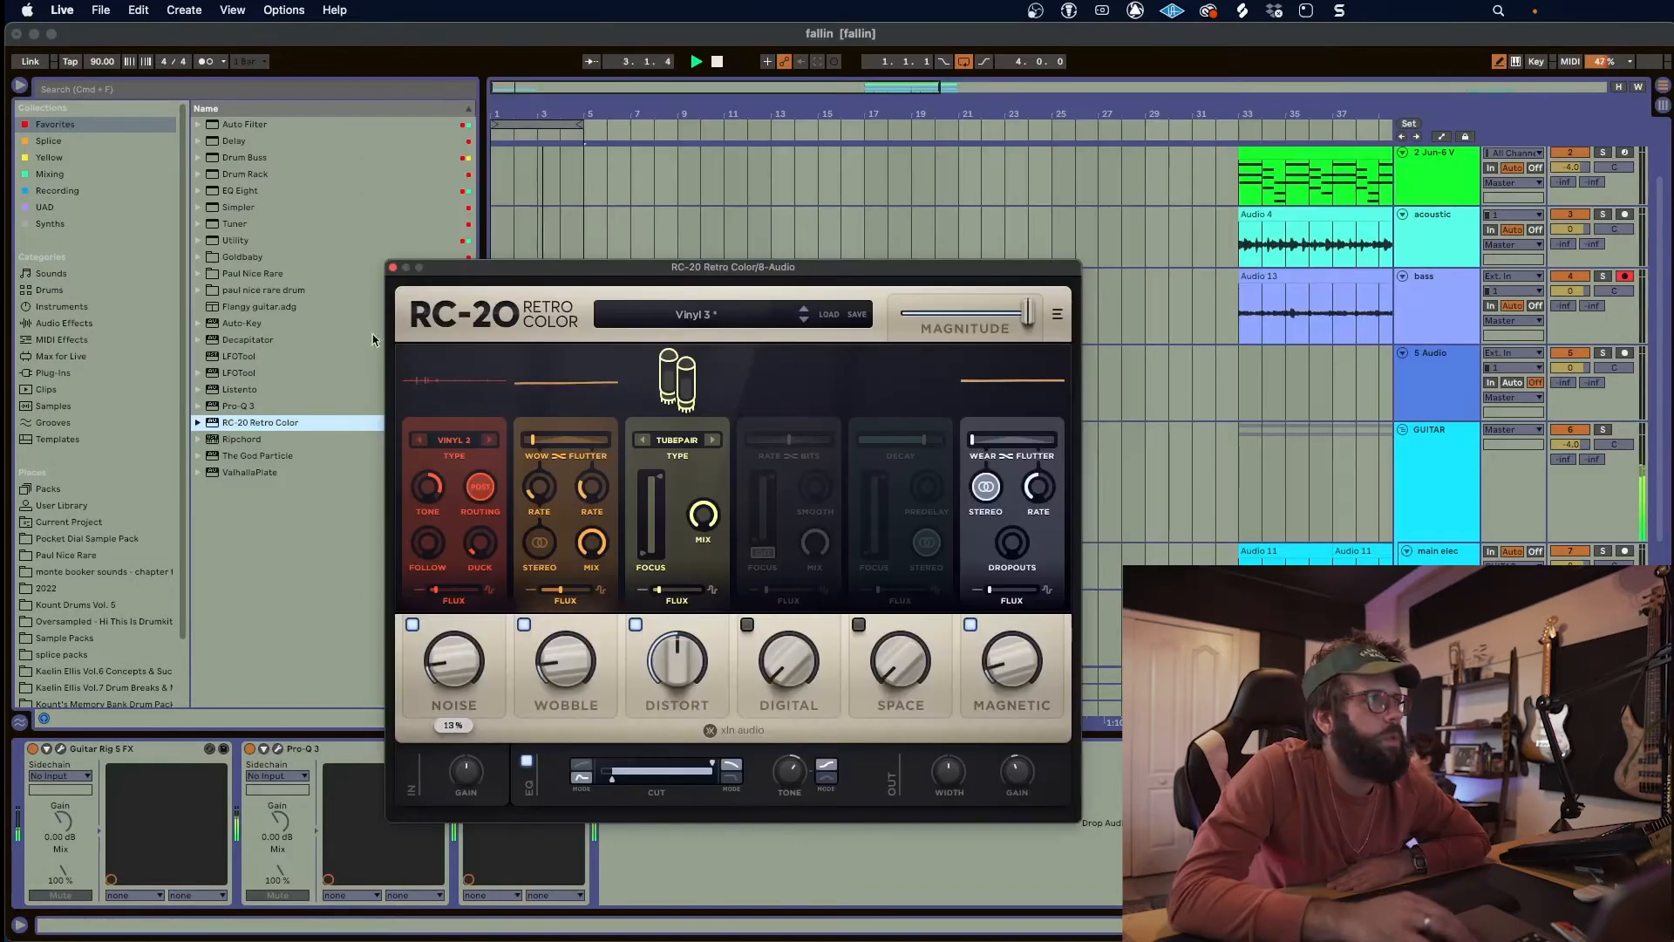
{"action": "left_click", "coordinate": [392, 267]}
{"action": "double_click", "coordinate": [525, 591]}
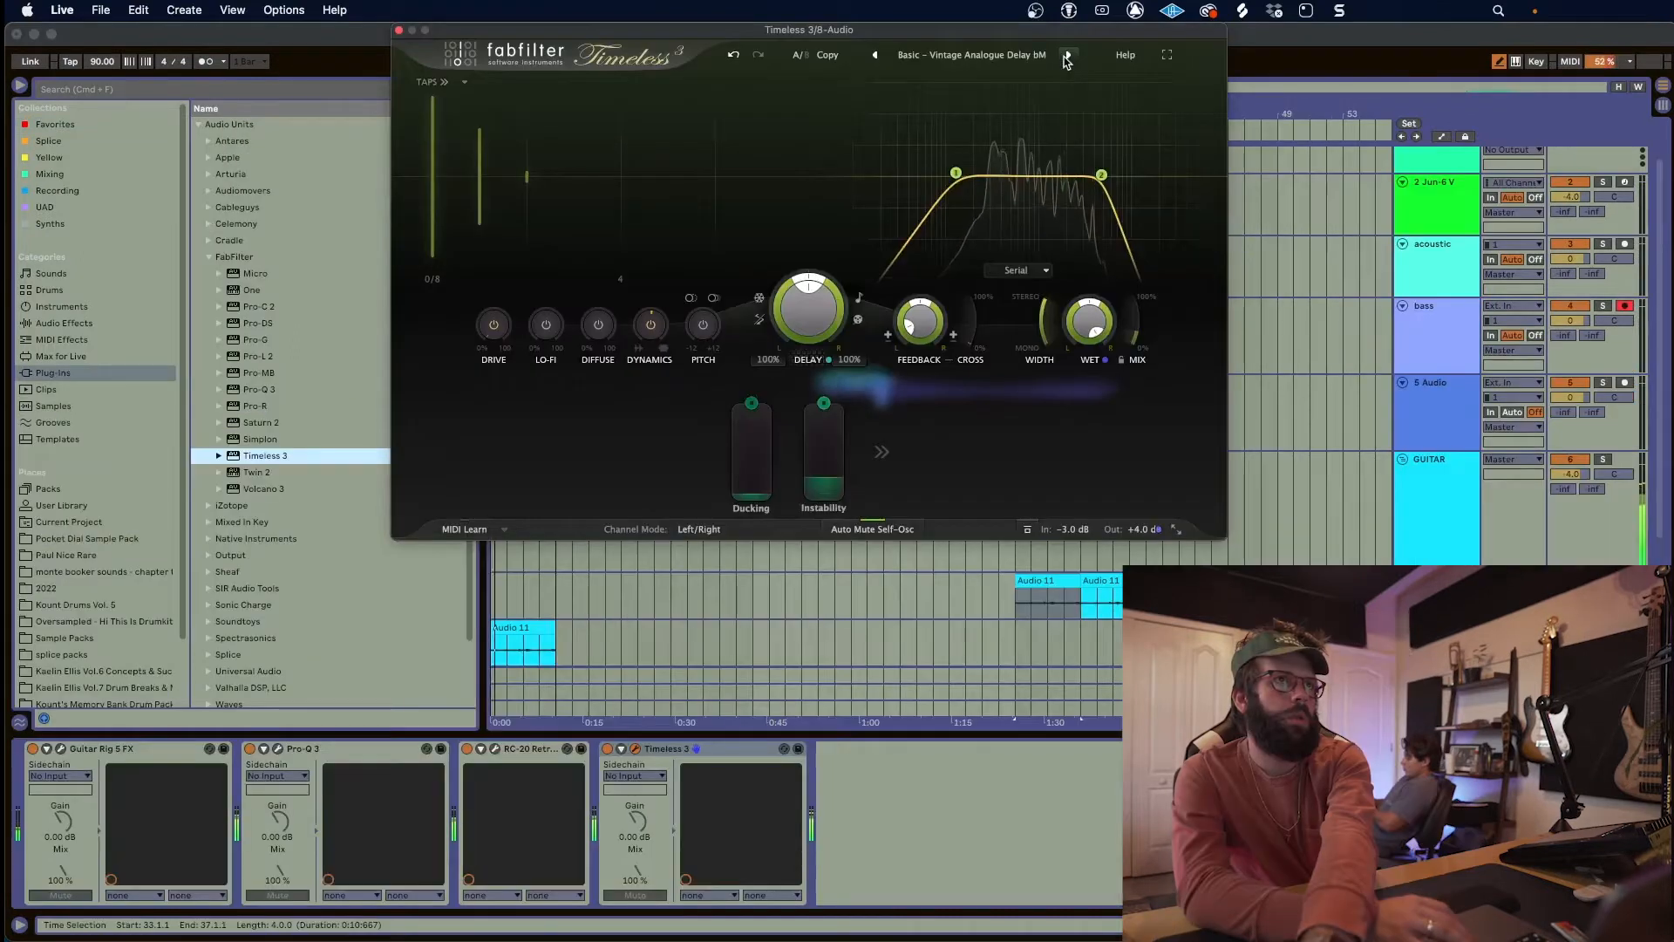
{"action": "left_click", "coordinate": [1067, 56]}
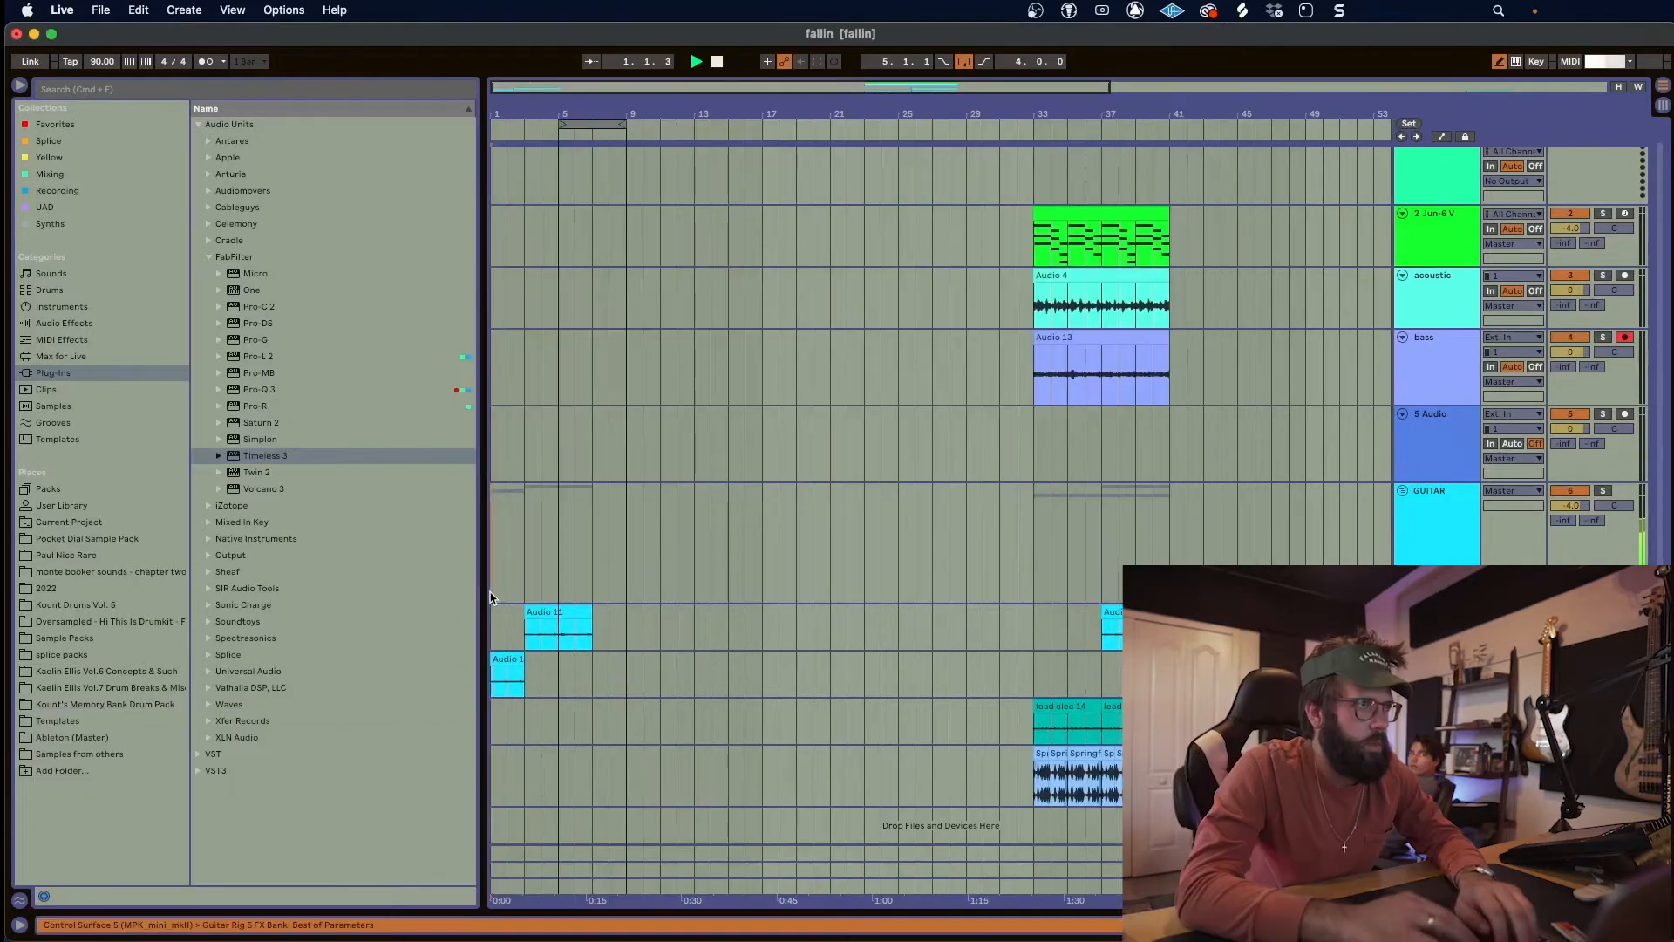
- Duplicate the intro Audio 11 clip to fill bars 1 to 5, and move the upper Audio 11 clip to start at bar 5
{"action": "scroll", "coordinate": [490, 598], "scroll_direction": "up", "scroll_amount": 5}
{"action": "left_click_drag", "start_coordinate": [641, 608], "coordinate": [737, 615]}
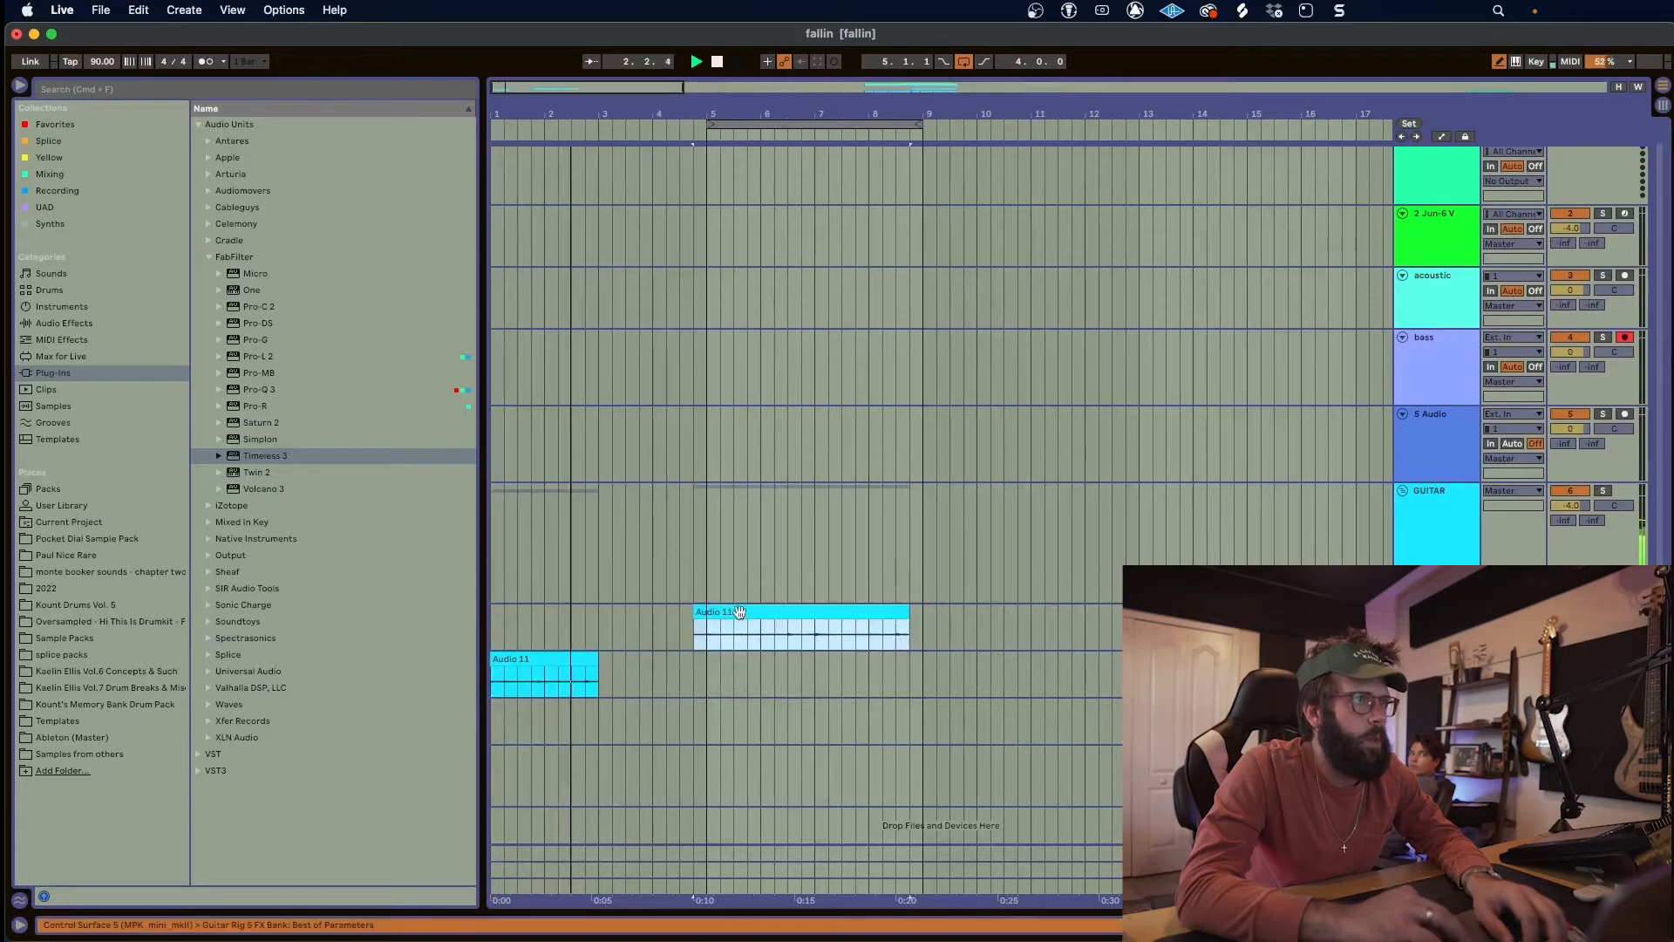
{"action": "left_click", "coordinate": [585, 652]}
{"action": "key", "text": "super+d"}
{"action": "left_click_drag", "start_coordinate": [716, 608], "coordinate": [735, 610]}
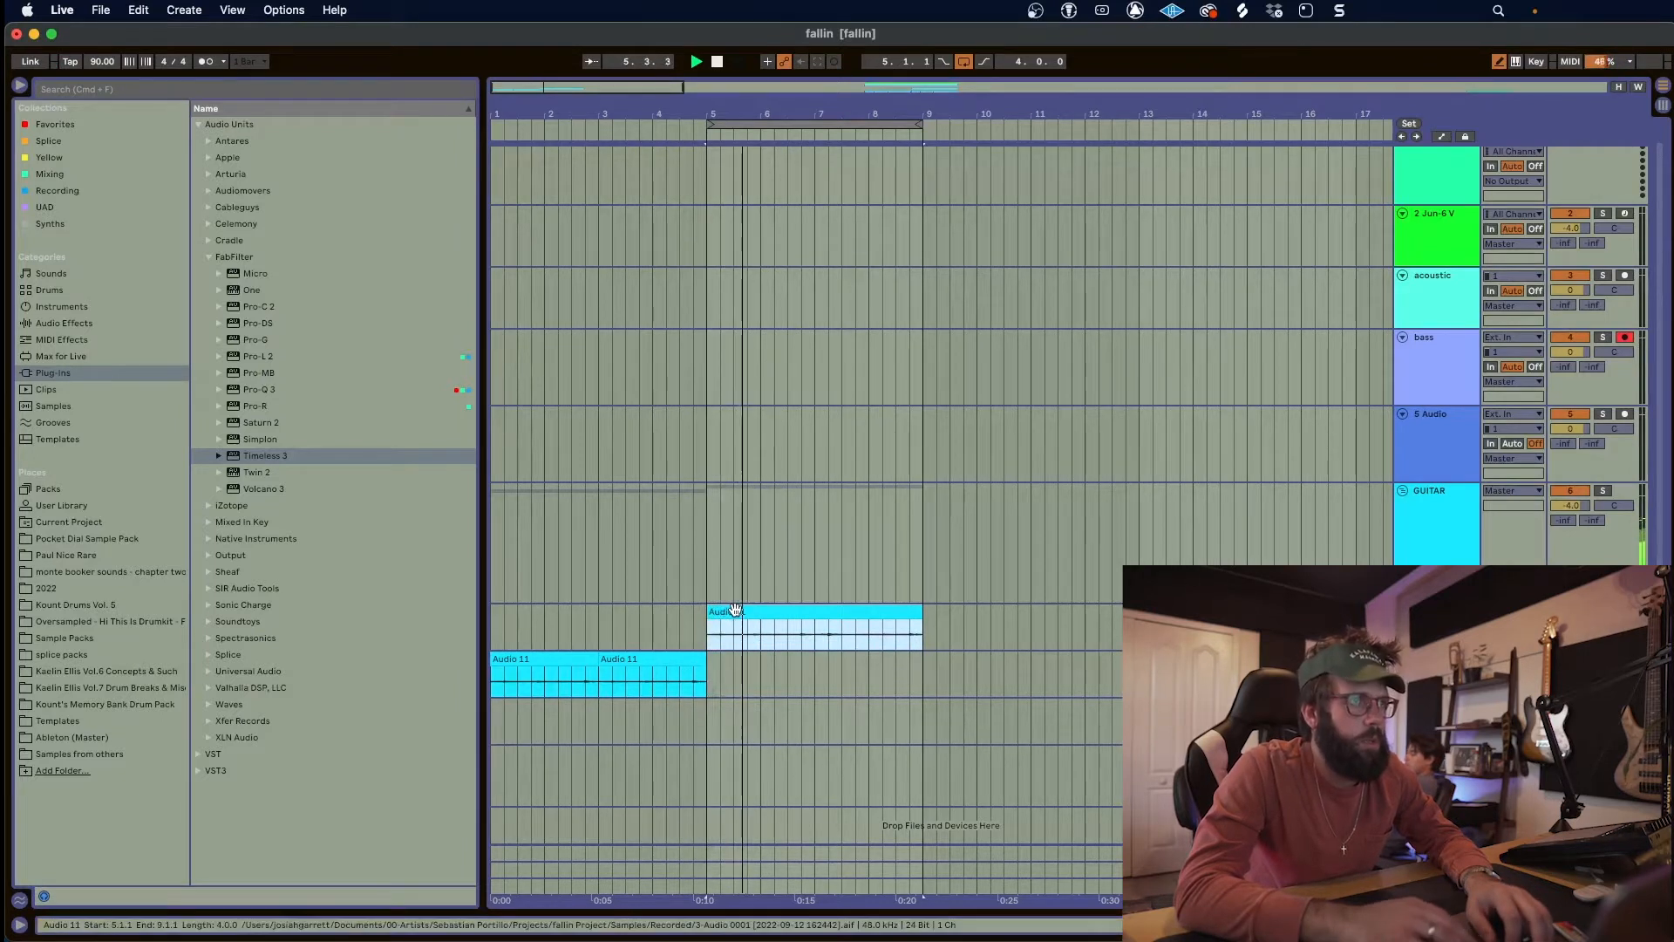
{"action": "key", "text": "minus"}
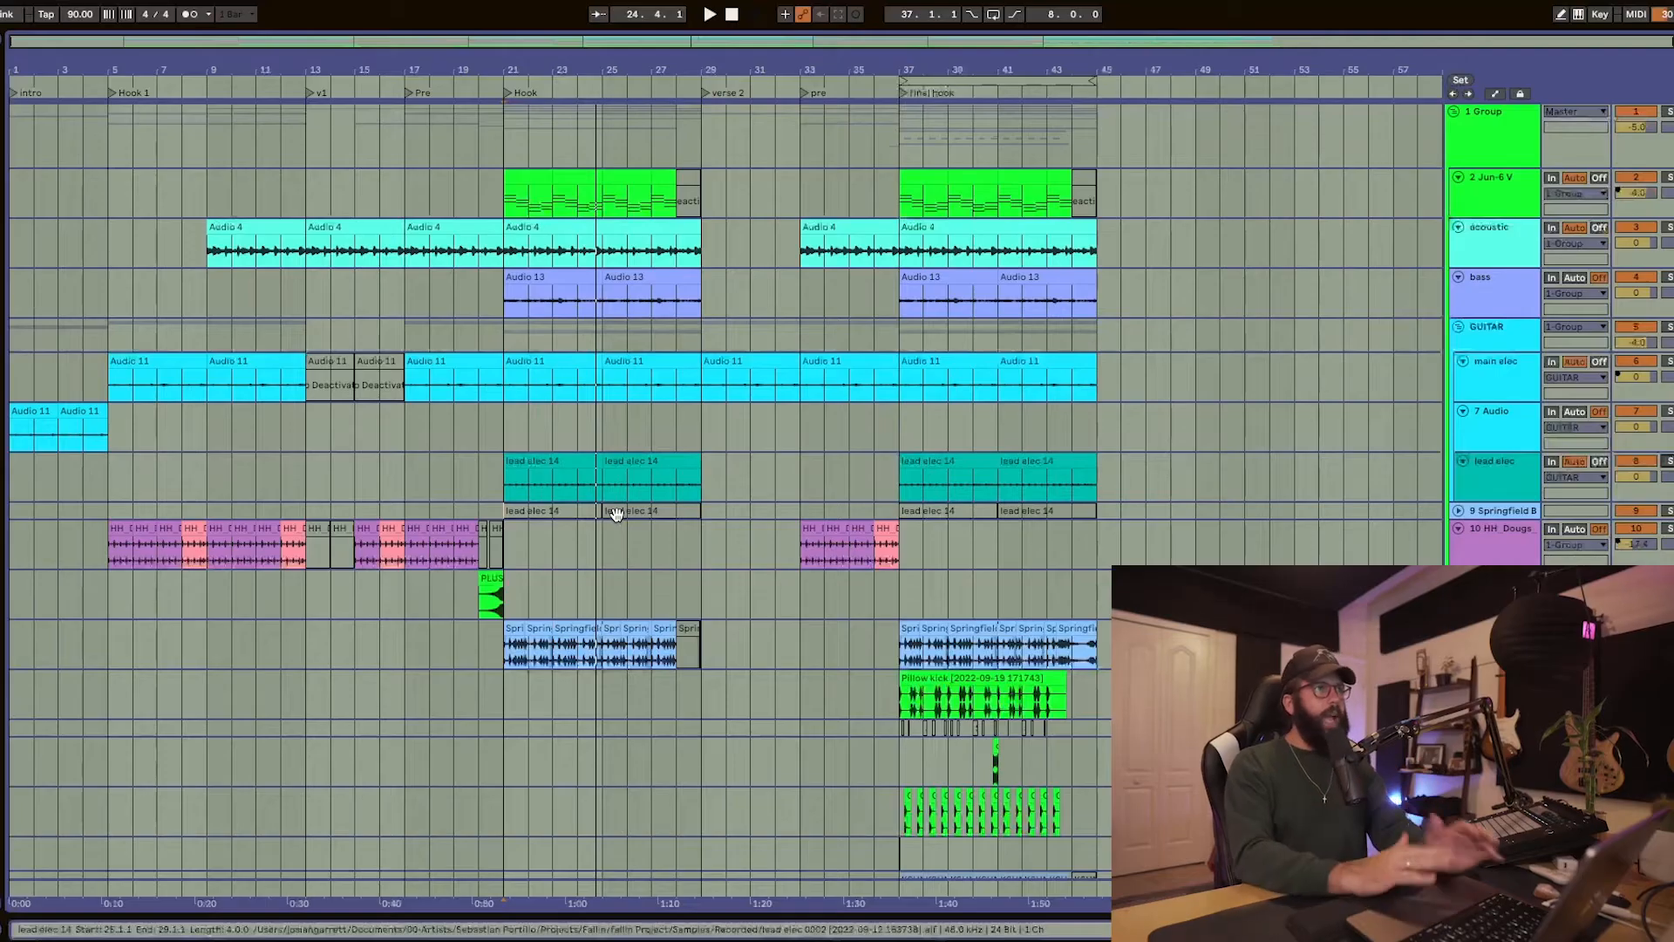
- Look through all tracks of the full arrangement, from the synth group to the frozen tracks
{"action": "scroll", "coordinate": [615, 514], "scroll_direction": "down", "scroll_amount": 3}
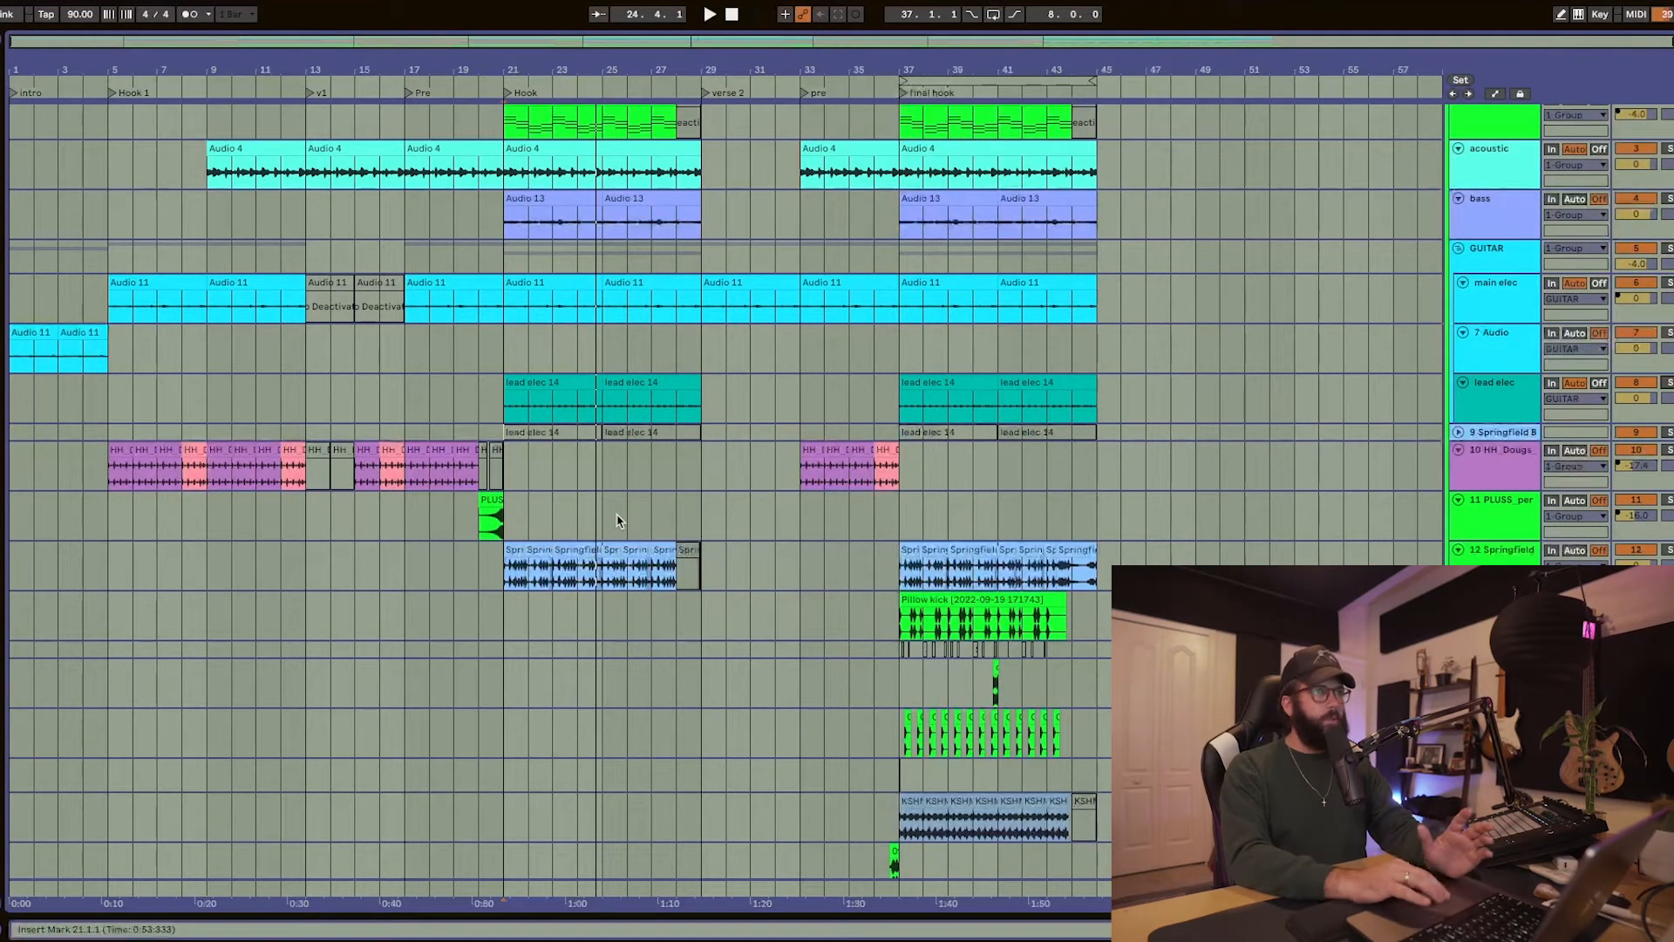
{"action": "scroll", "coordinate": [617, 521], "scroll_direction": "down", "scroll_amount": 4}
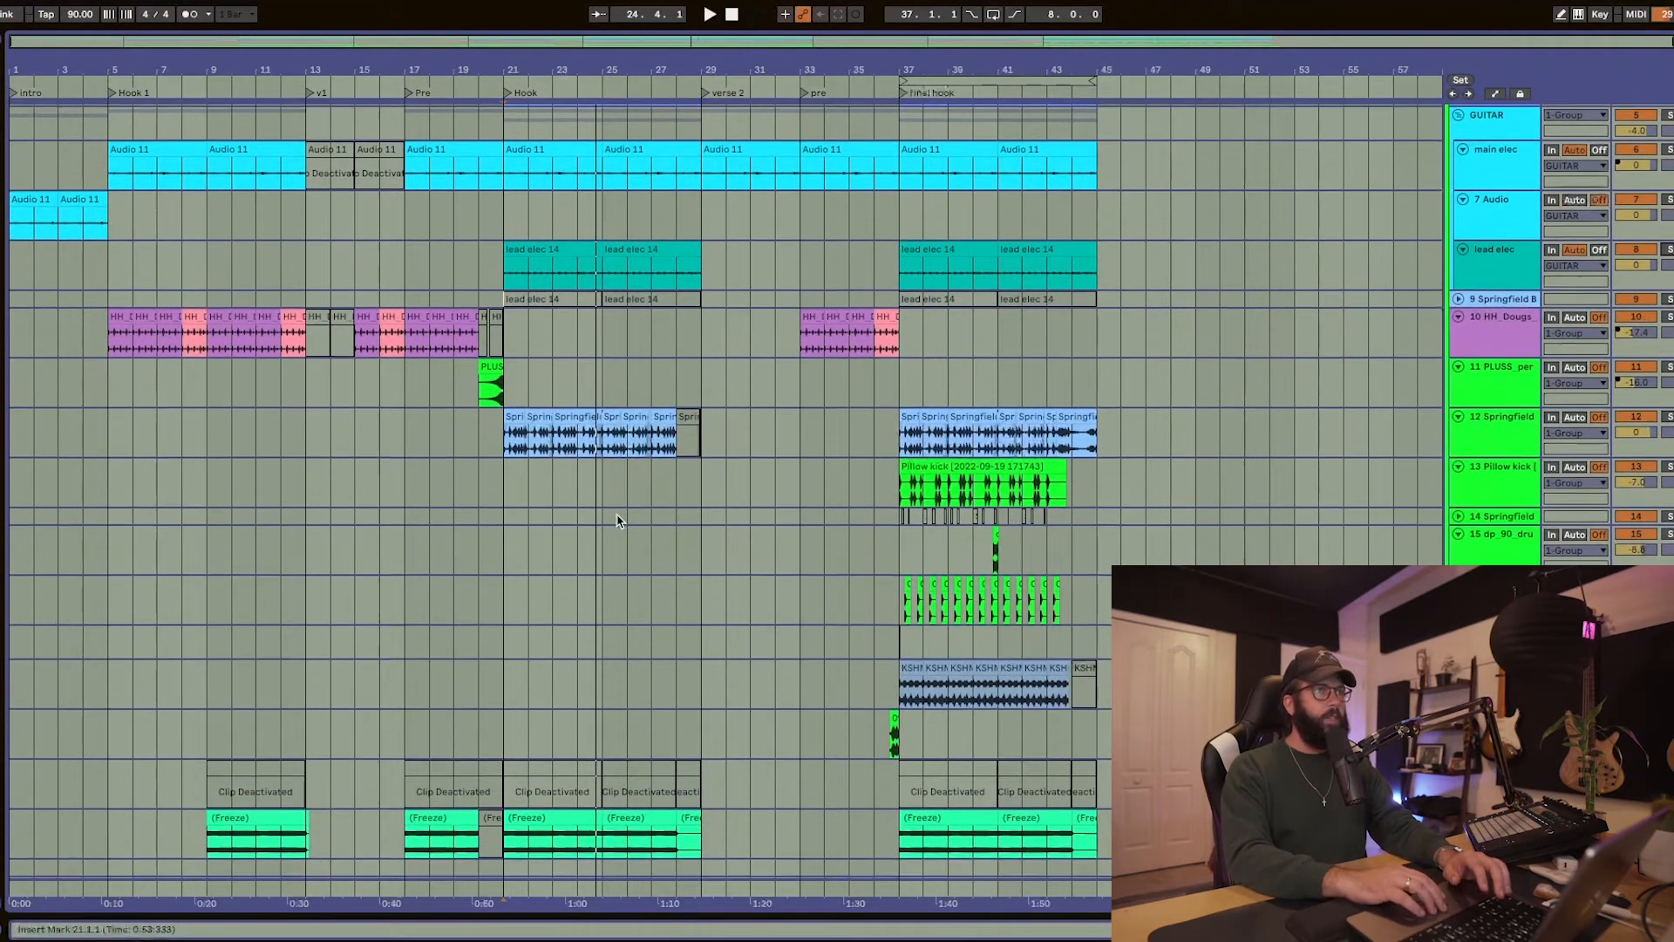
{"action": "scroll", "coordinate": [616, 514], "scroll_direction": "up", "scroll_amount": 7}
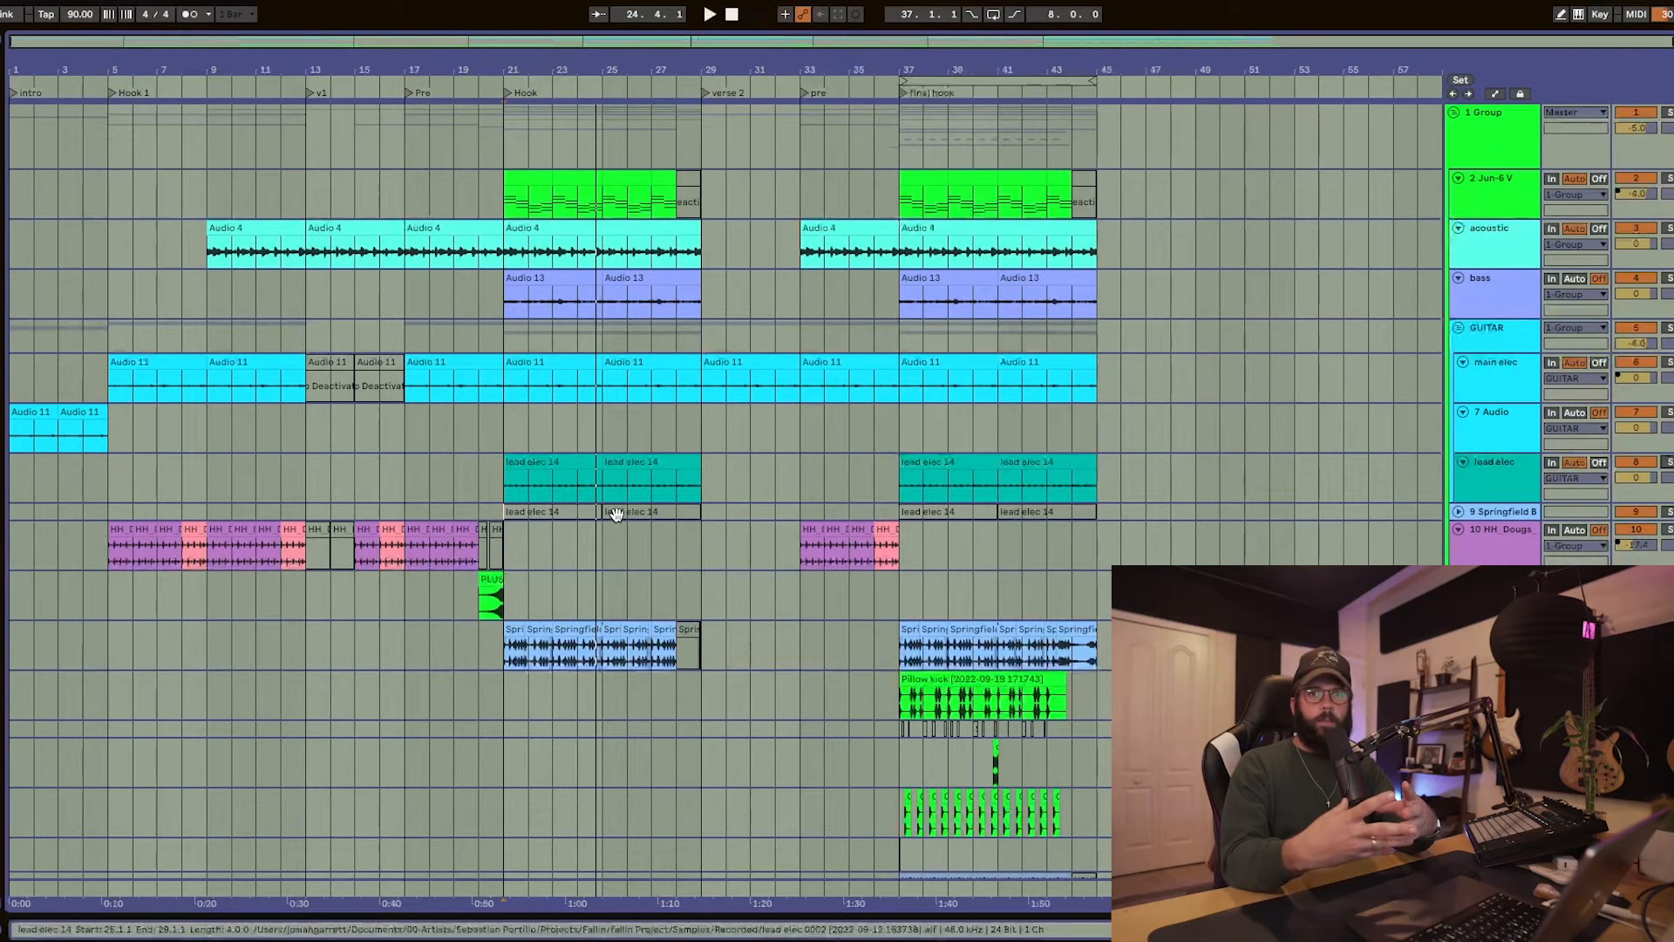
- Switch to Spotify to browse the artist's popular songs and discography, and return to the Live arrangement
{"action": "key", "text": "ctrl+Right"}
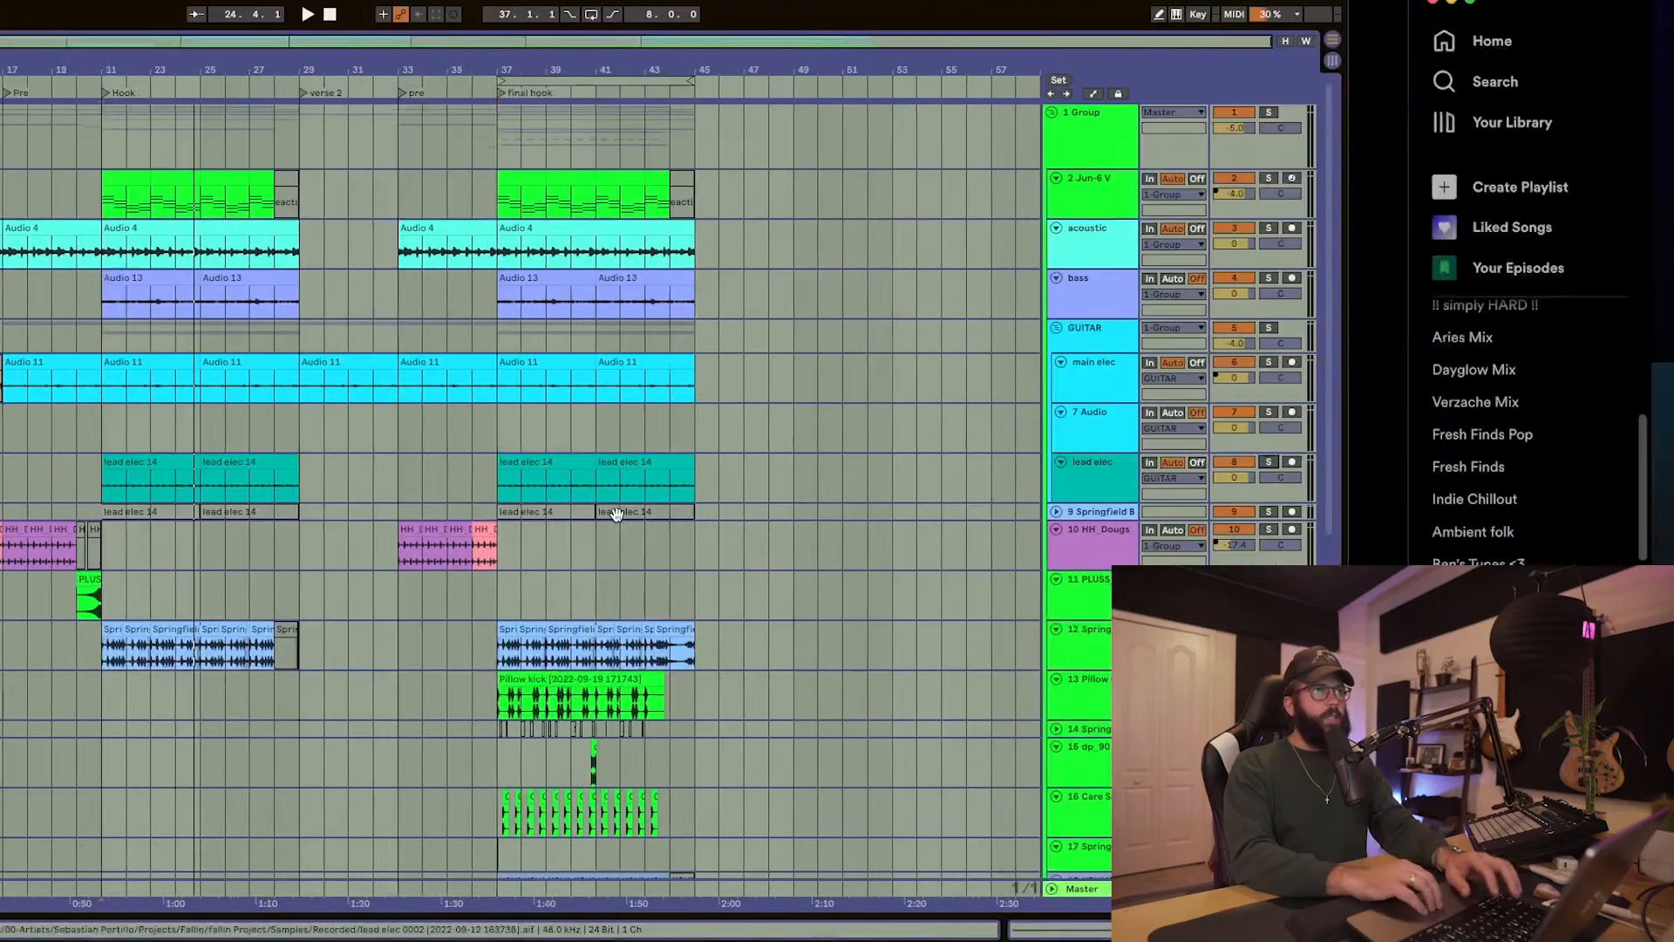
{"action": "scroll", "coordinate": [708, 576], "scroll_direction": "down", "scroll_amount": 2}
{"action": "scroll", "coordinate": [708, 575], "scroll_direction": "down", "scroll_amount": 4}
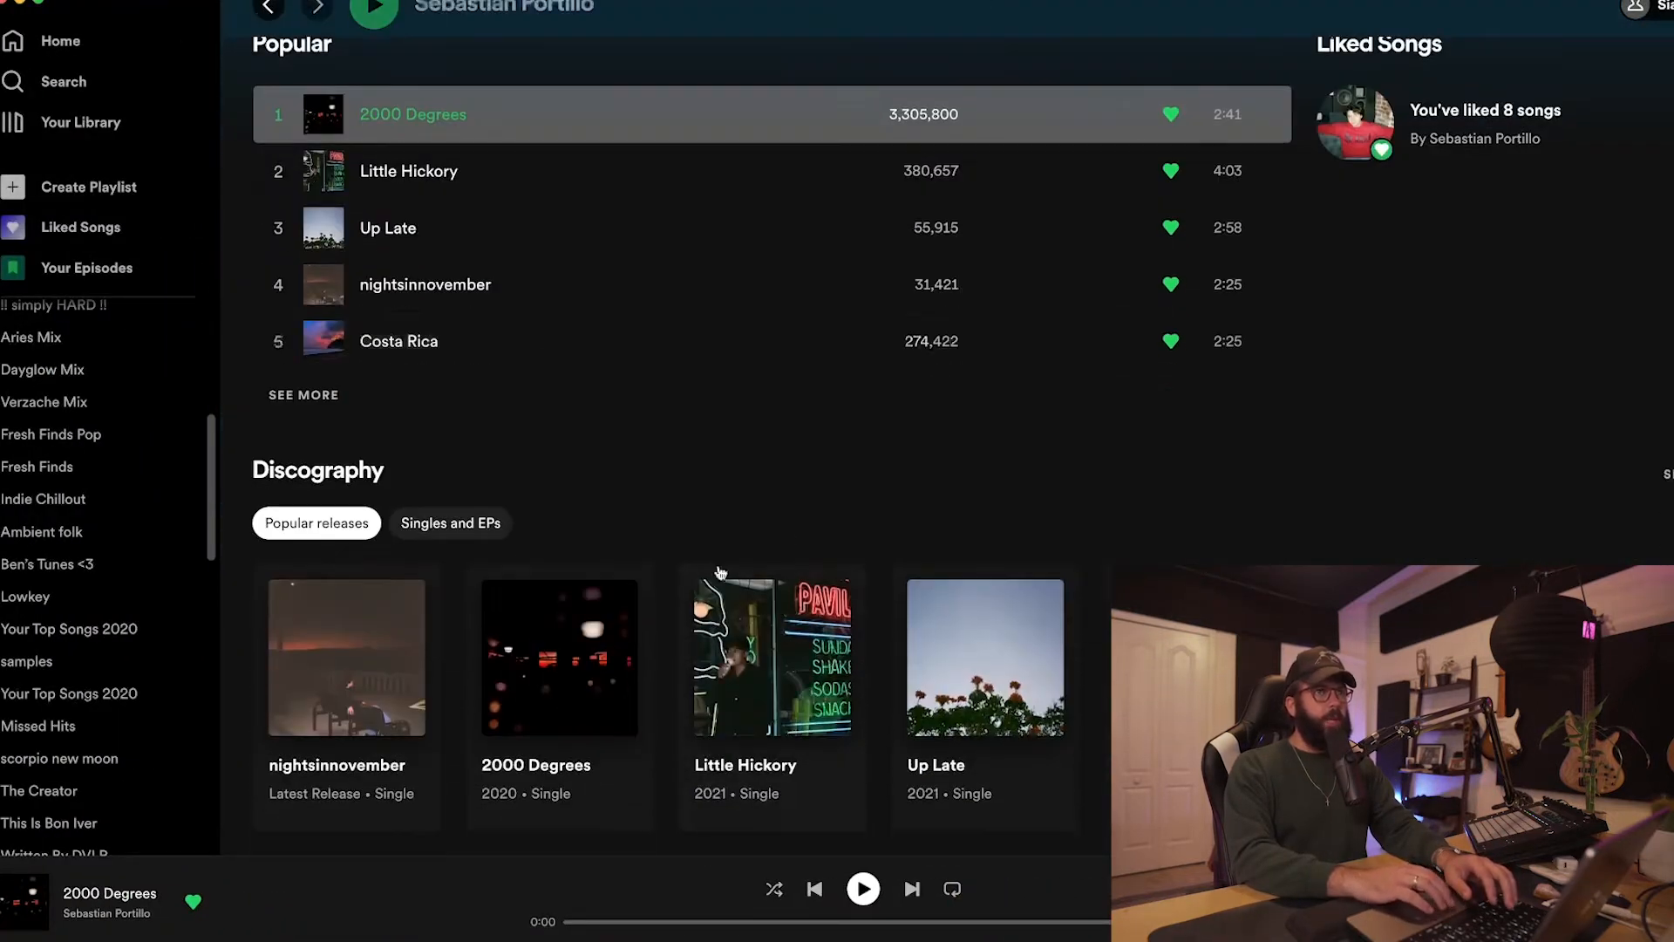
{"action": "scroll", "coordinate": [1234, 262], "scroll_direction": "up", "scroll_amount": 1}
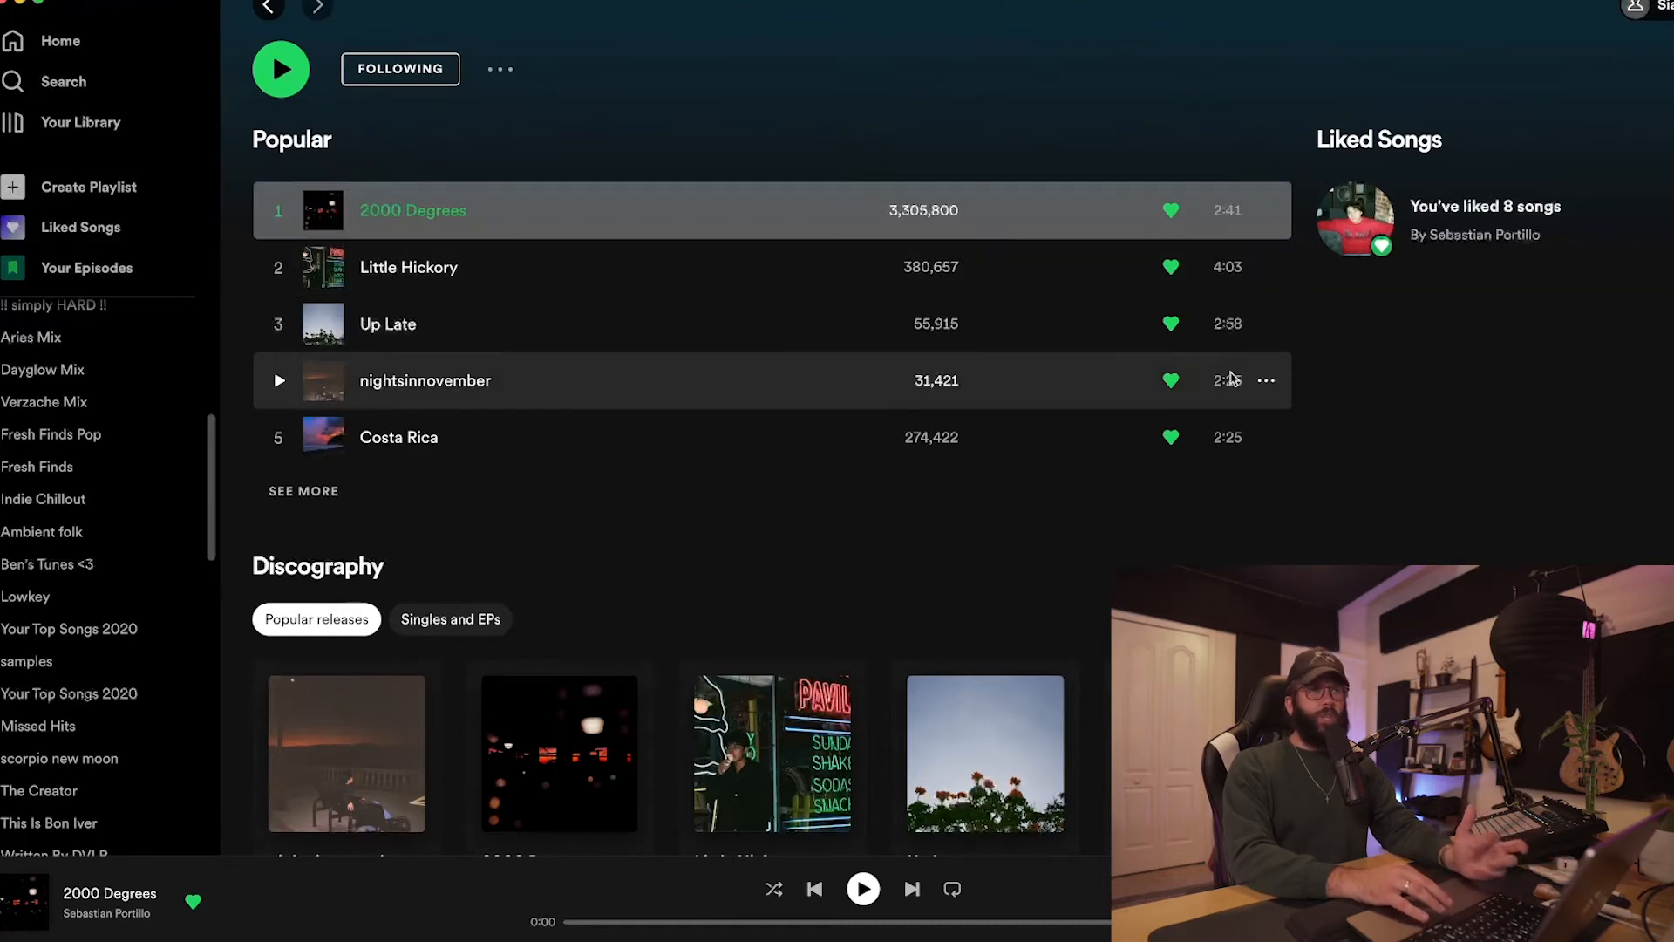
{"action": "key", "text": "ctrl+Left"}
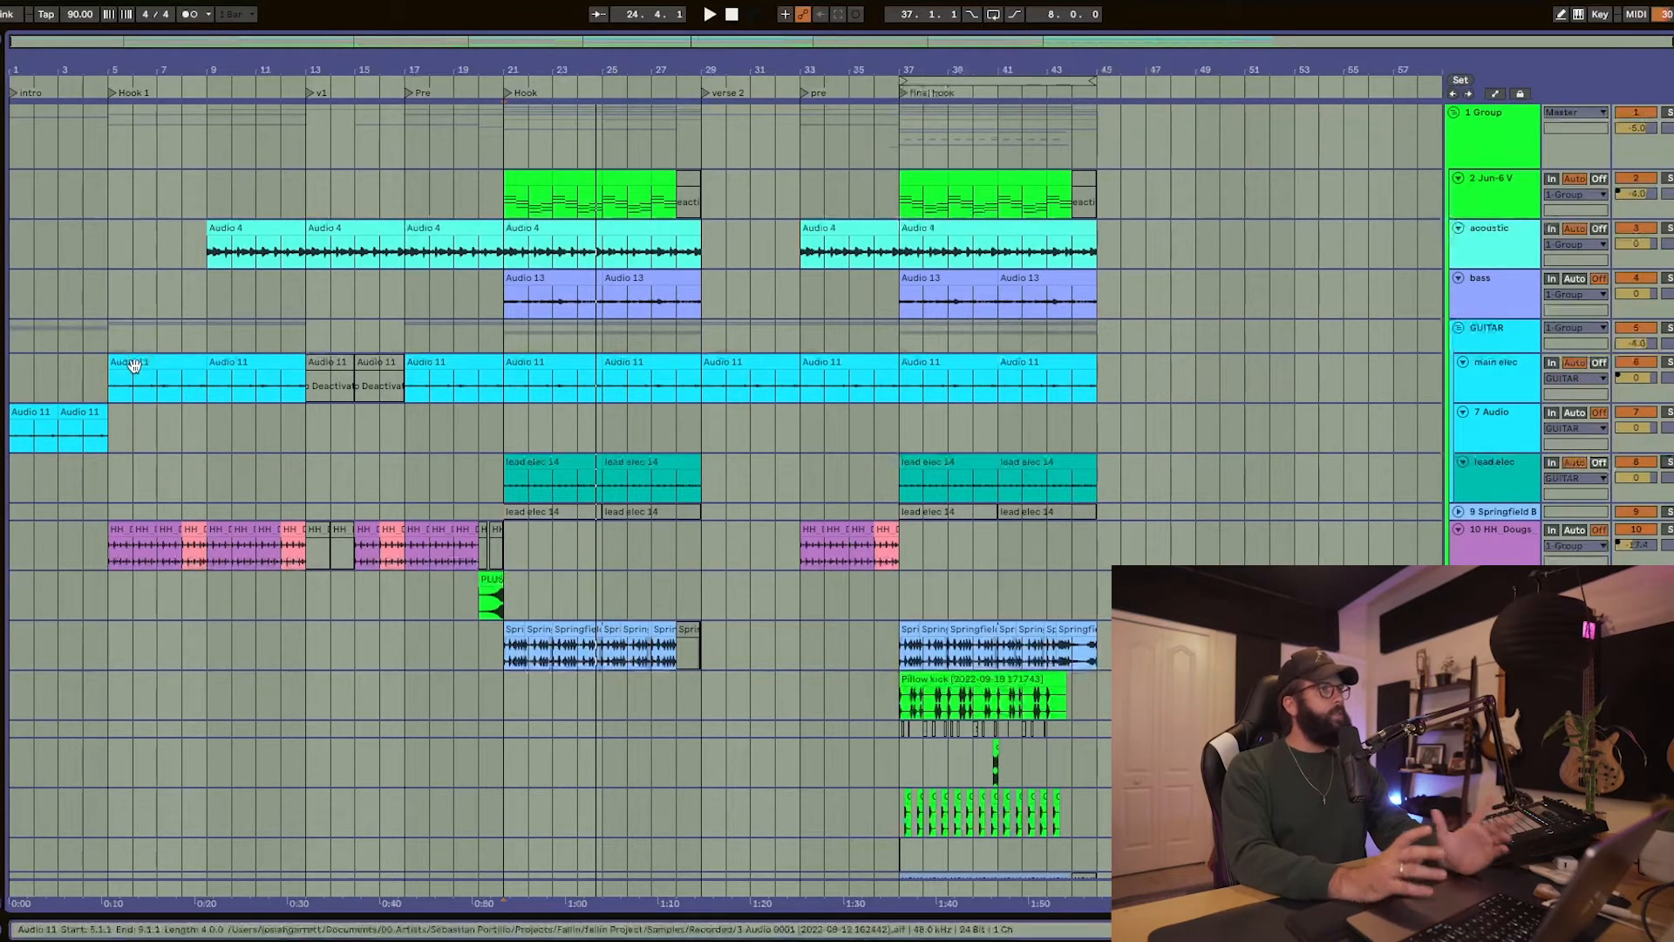
- Inspect the start of Hook 1, the first lead elec clip, and the drum break entry at the bar 21 Hook
{"action": "scroll", "coordinate": [127, 367], "scroll_direction": "up", "scroll_amount": 3}
{"action": "left_click", "coordinate": [100, 340]}
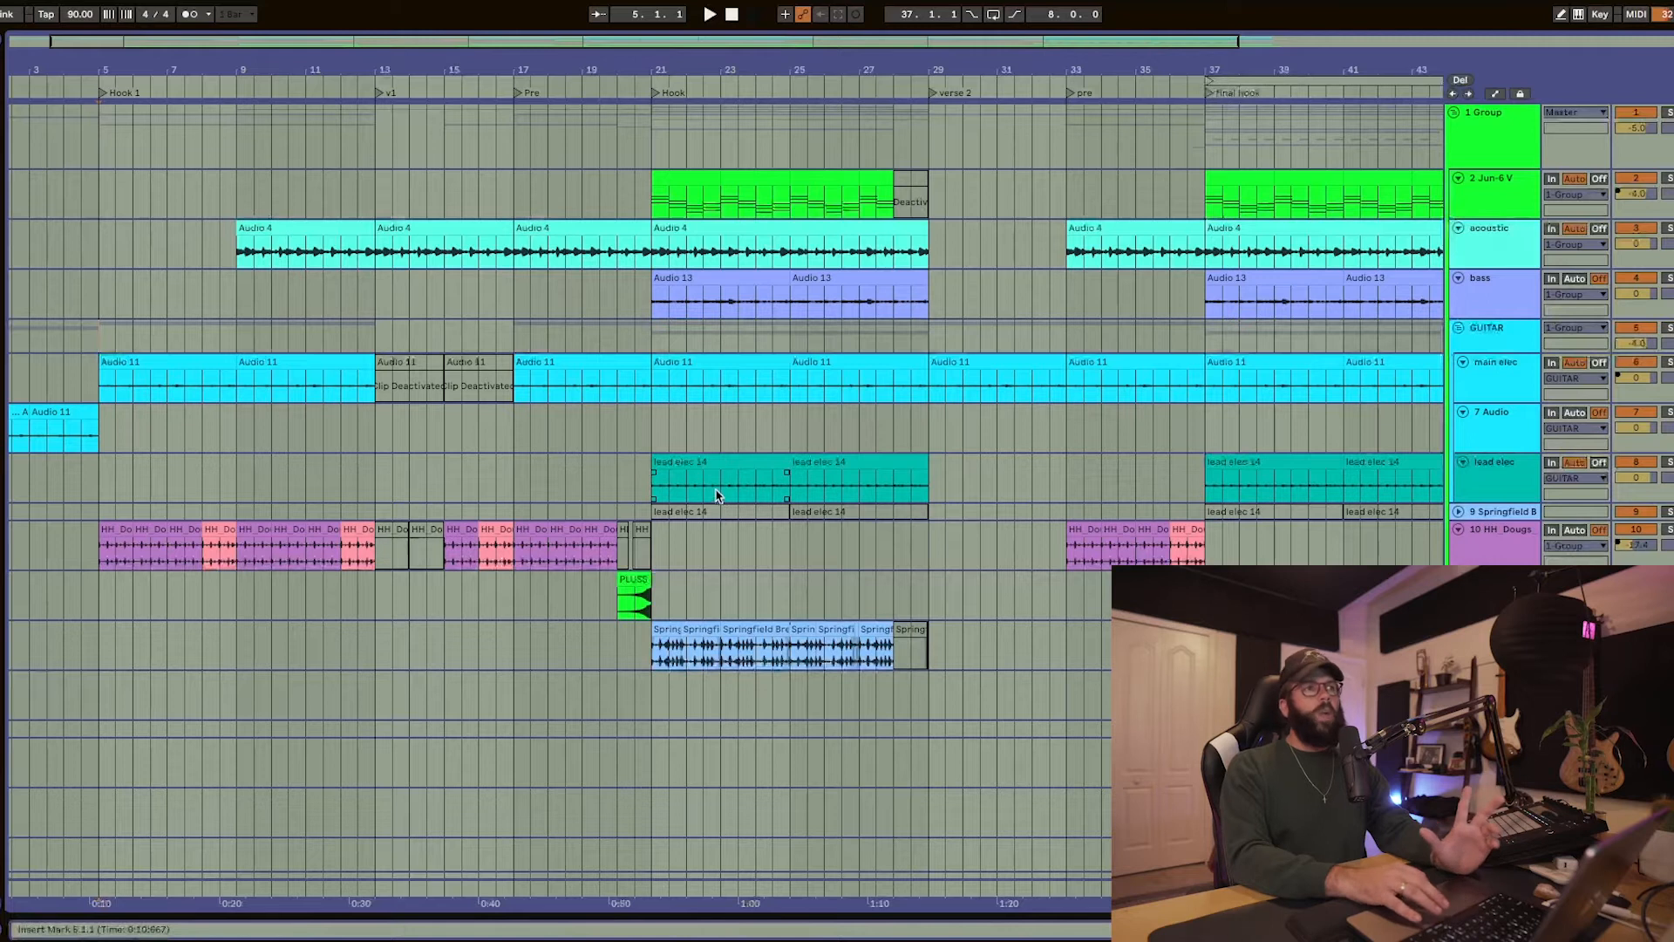
{"action": "left_click", "coordinate": [719, 462]}
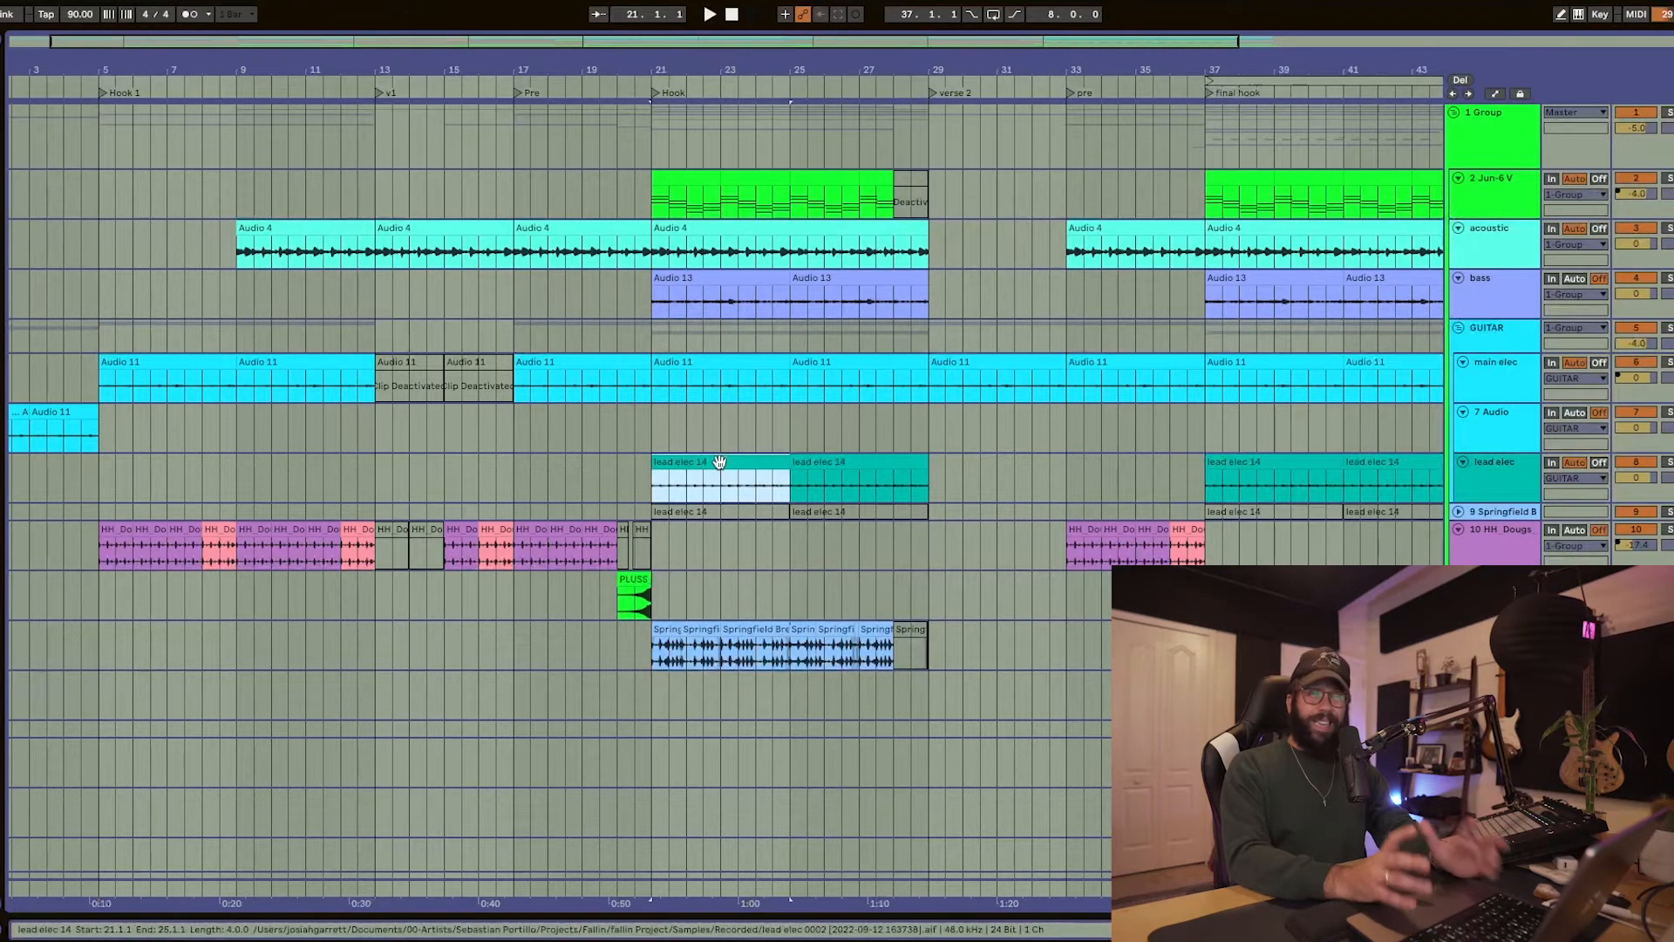
{"action": "scroll", "coordinate": [656, 621], "scroll_direction": "up", "scroll_amount": 5}
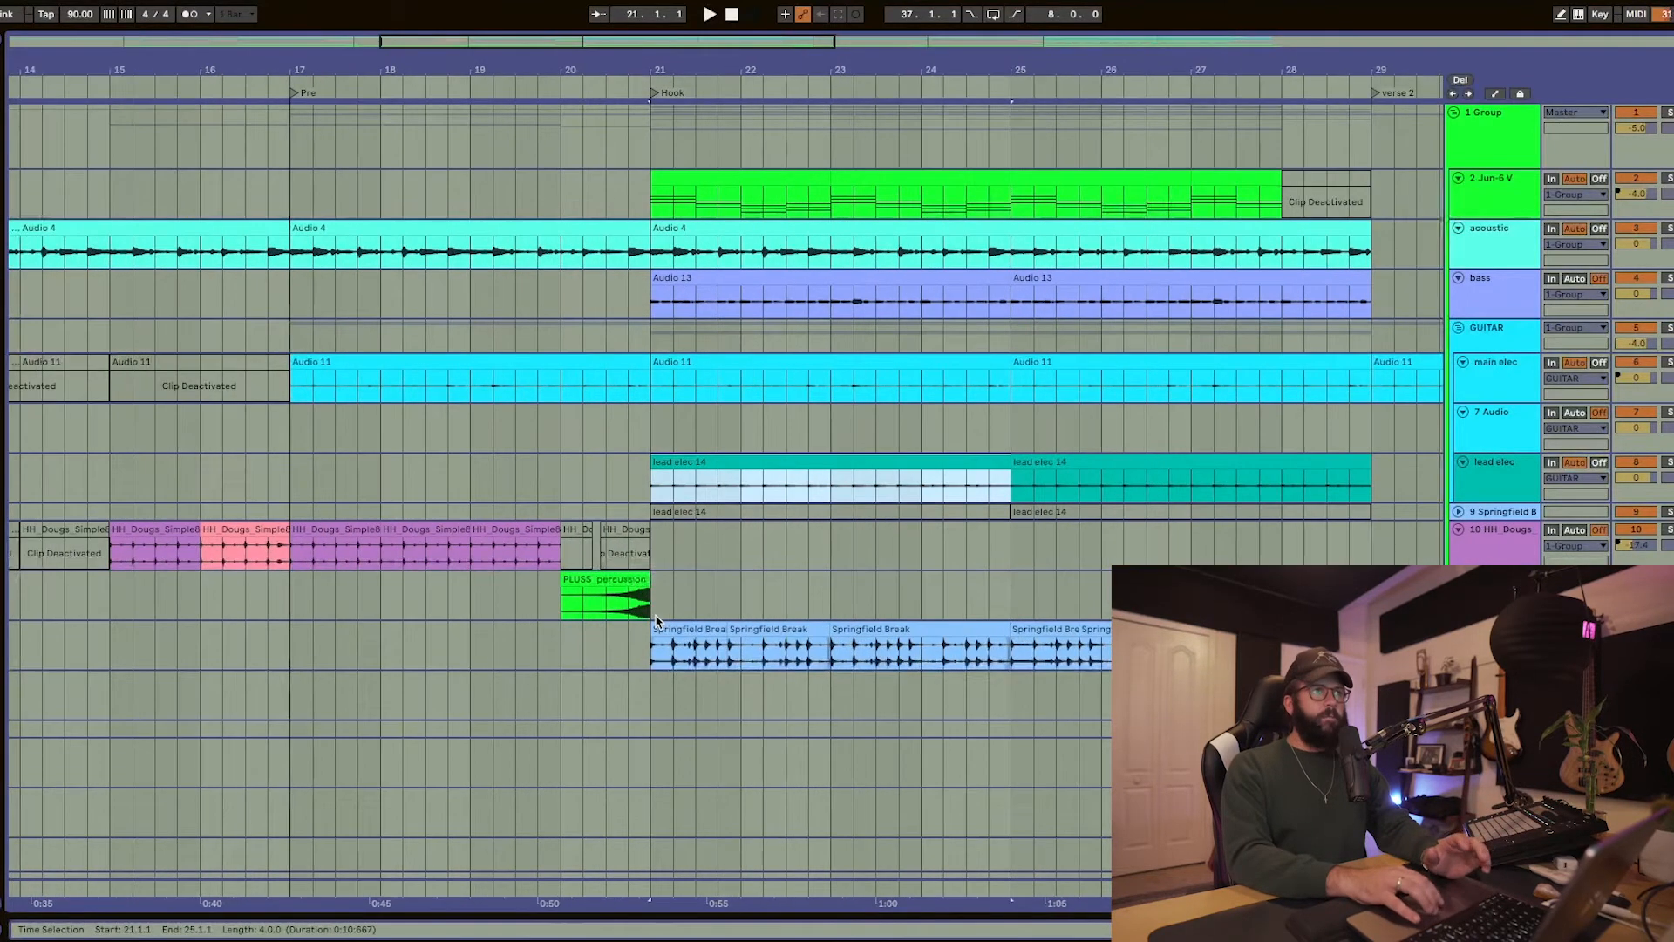
{"action": "left_click", "coordinate": [665, 662]}
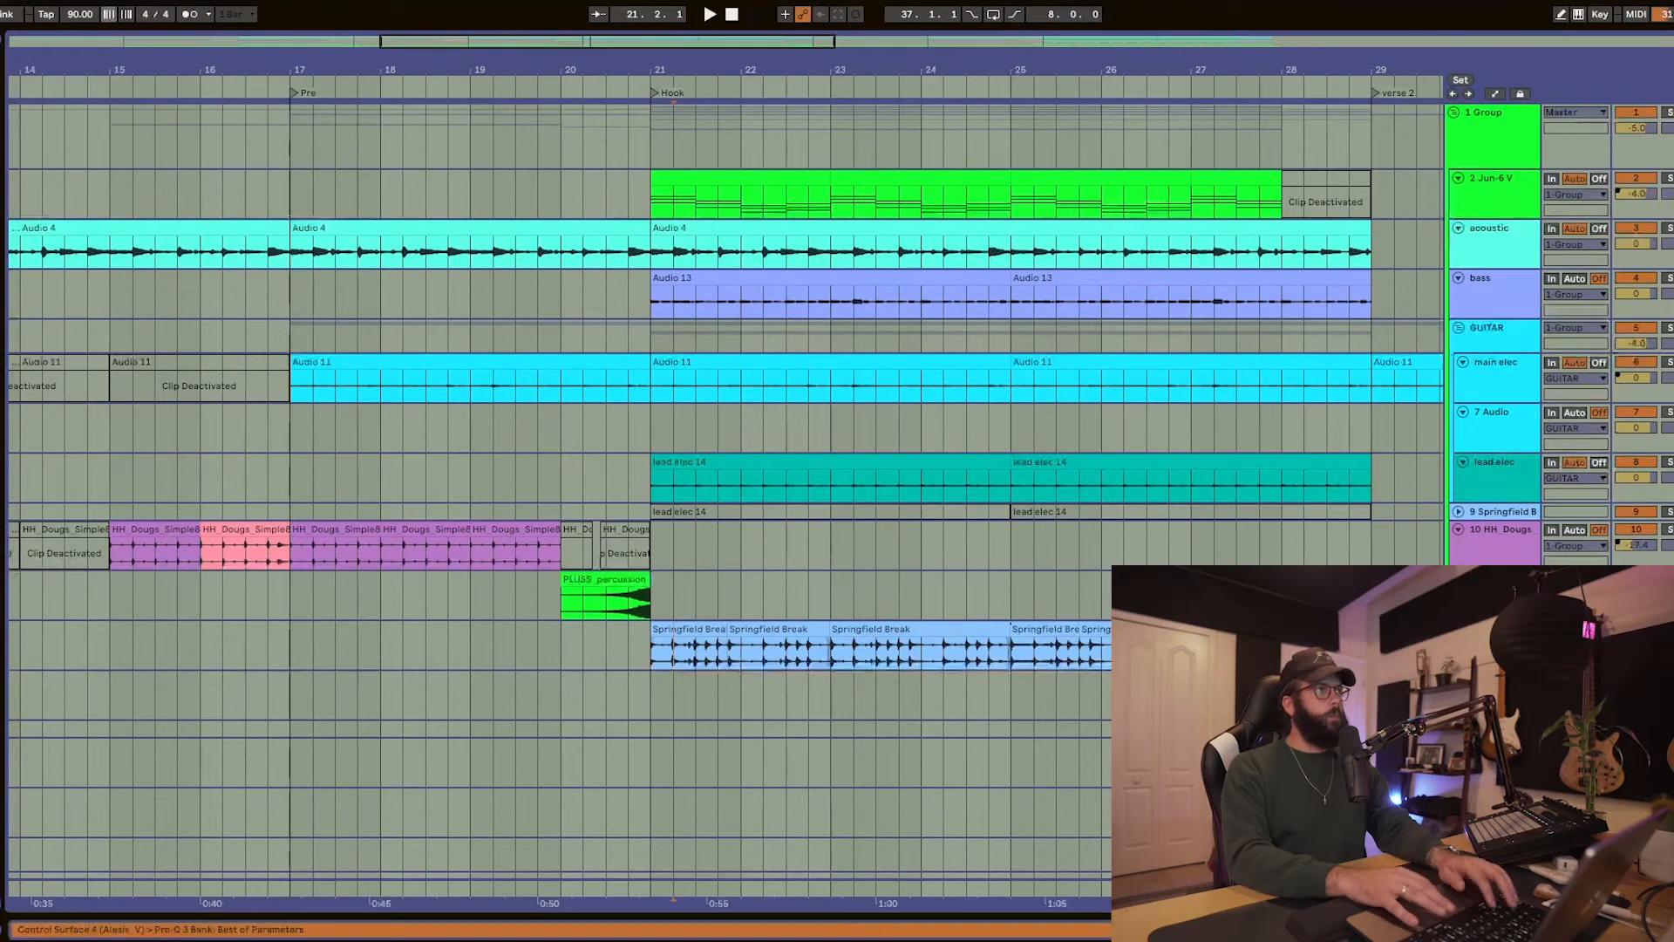
- Clear the kick search in the browser and preview Springfield Break.wav from the Pocket Dial Sample Pack
{"action": "left_click", "coordinate": [2, 44]}
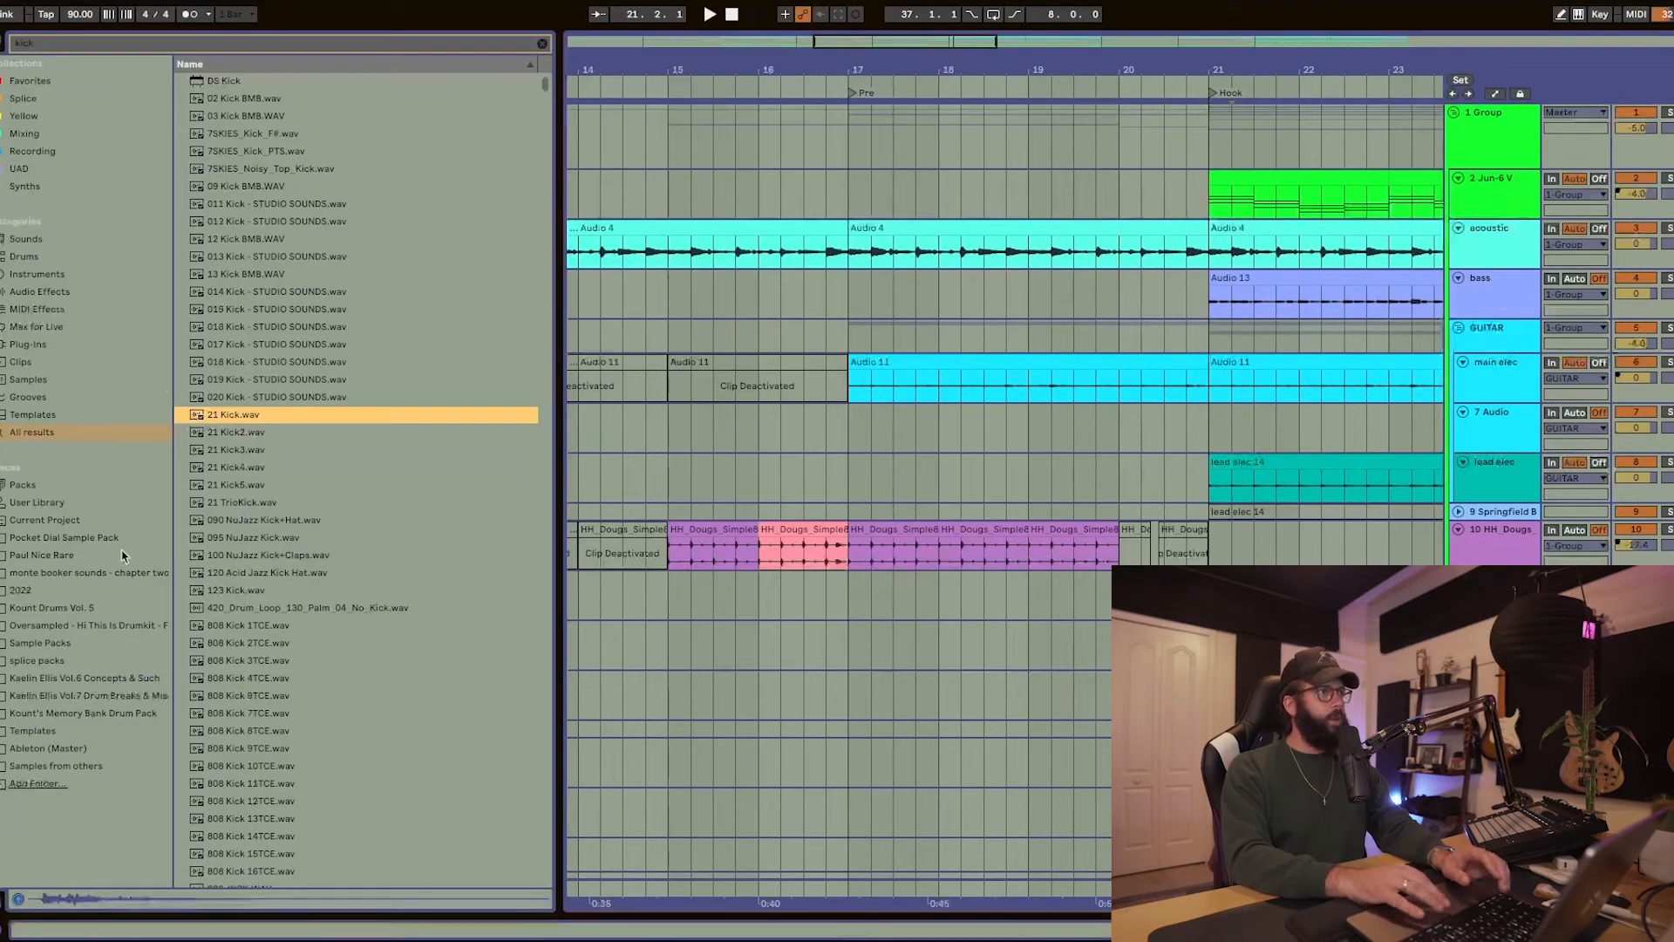
{"action": "left_click", "coordinate": [98, 538]}
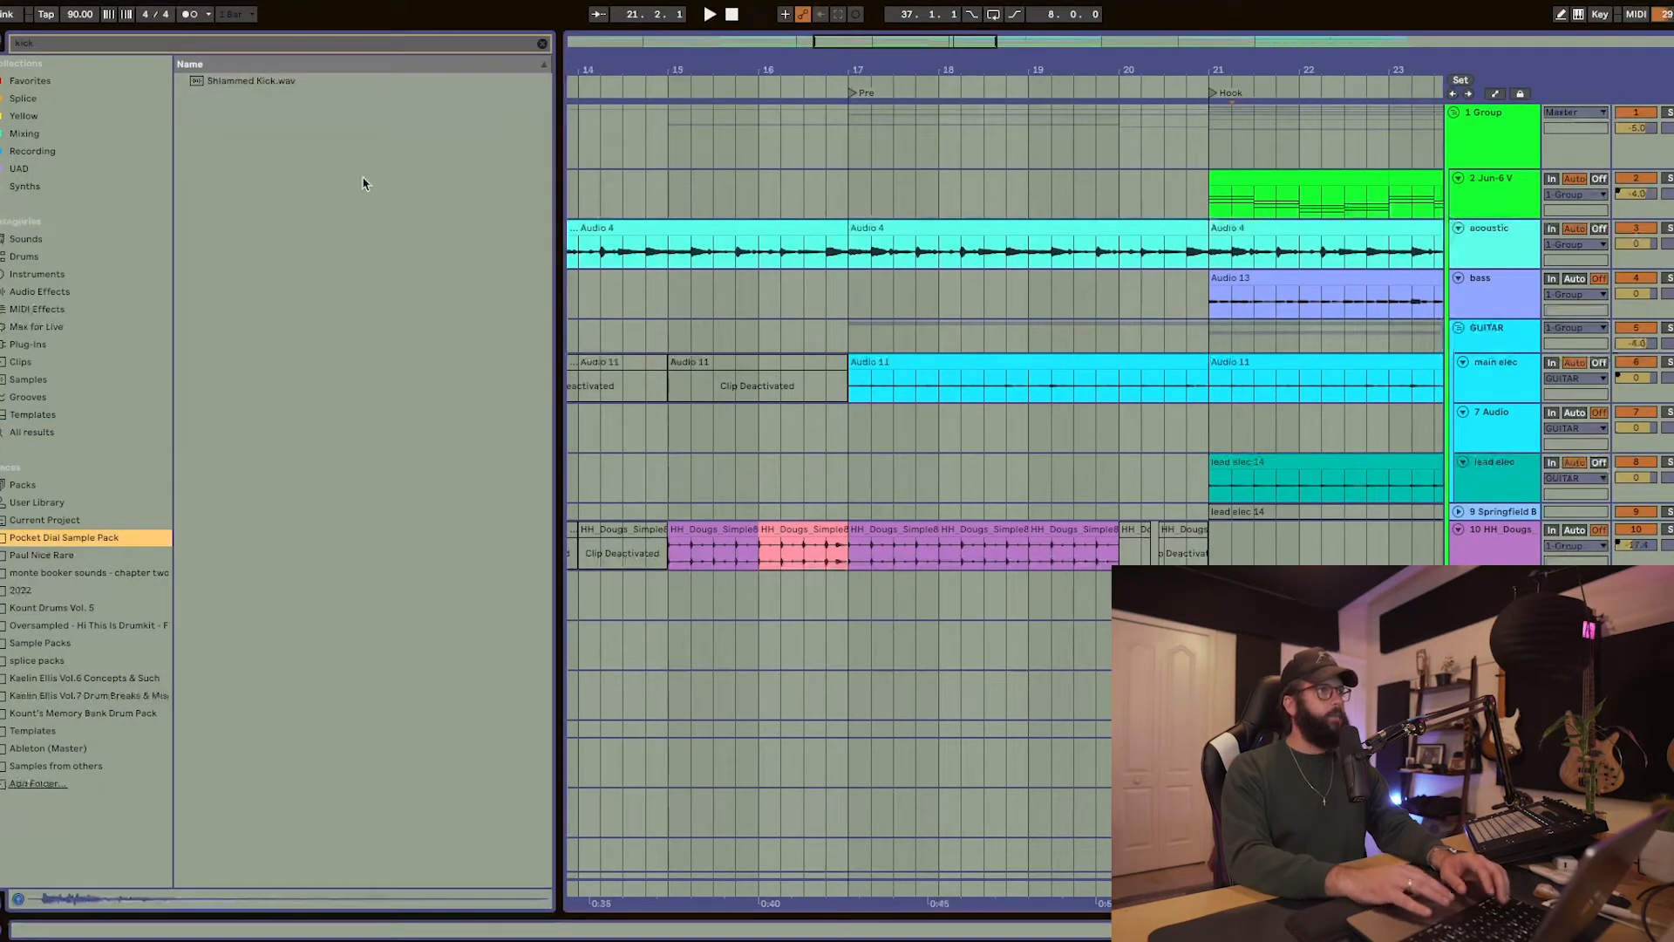
{"action": "left_click", "coordinate": [542, 43]}
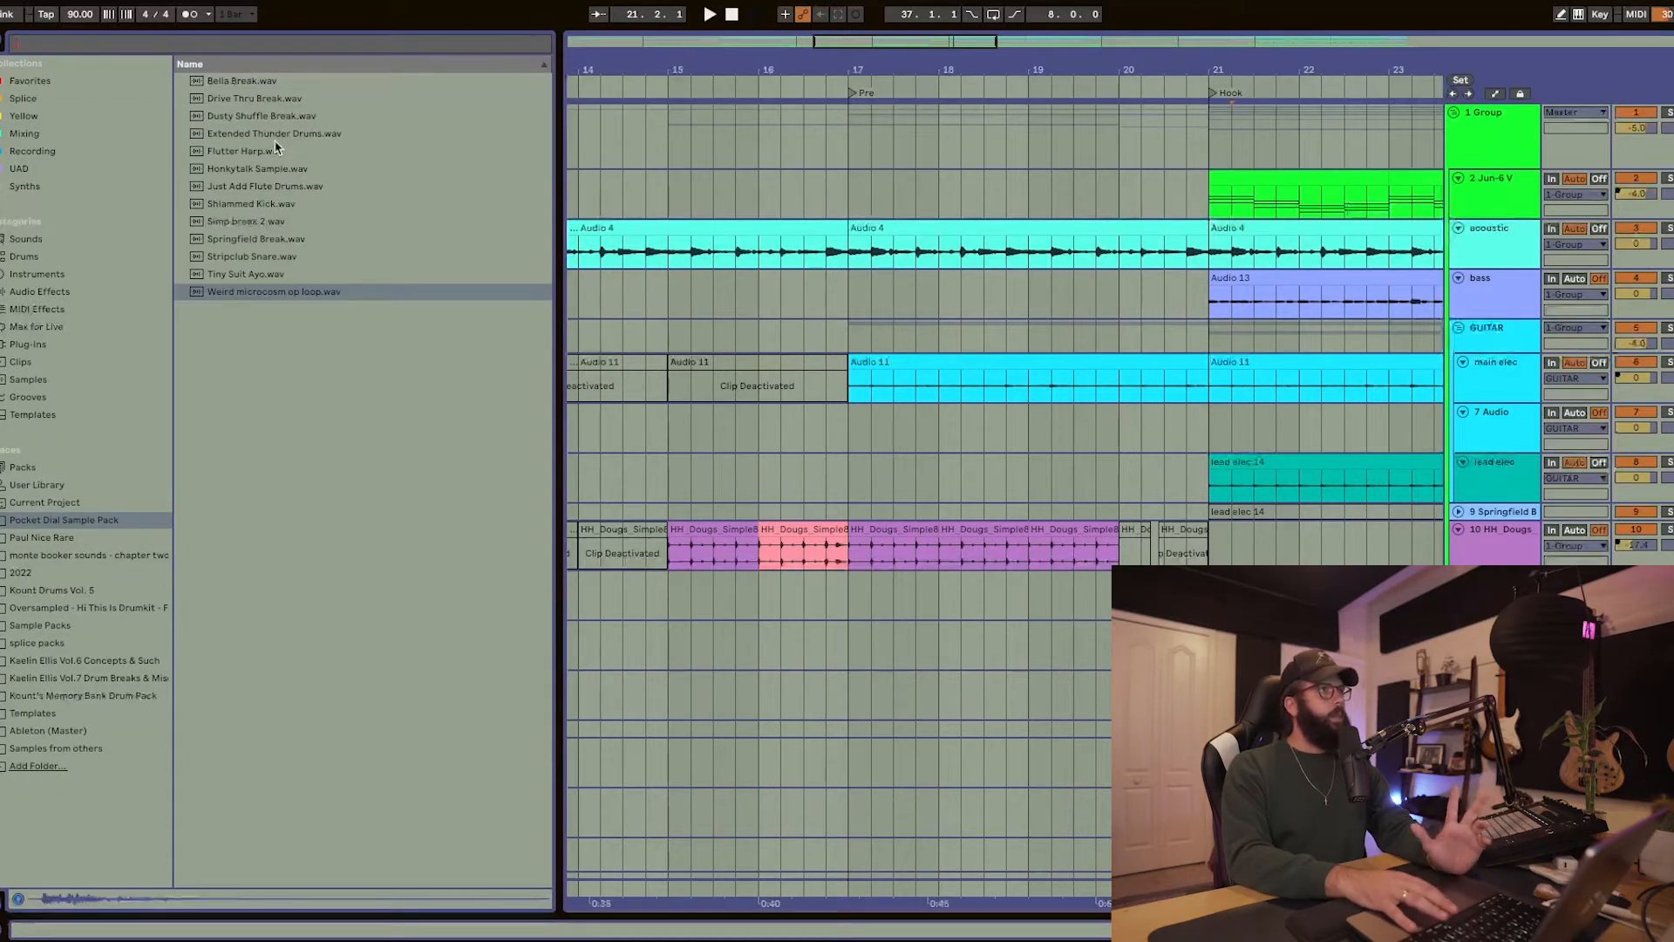
{"action": "left_click", "coordinate": [304, 240]}
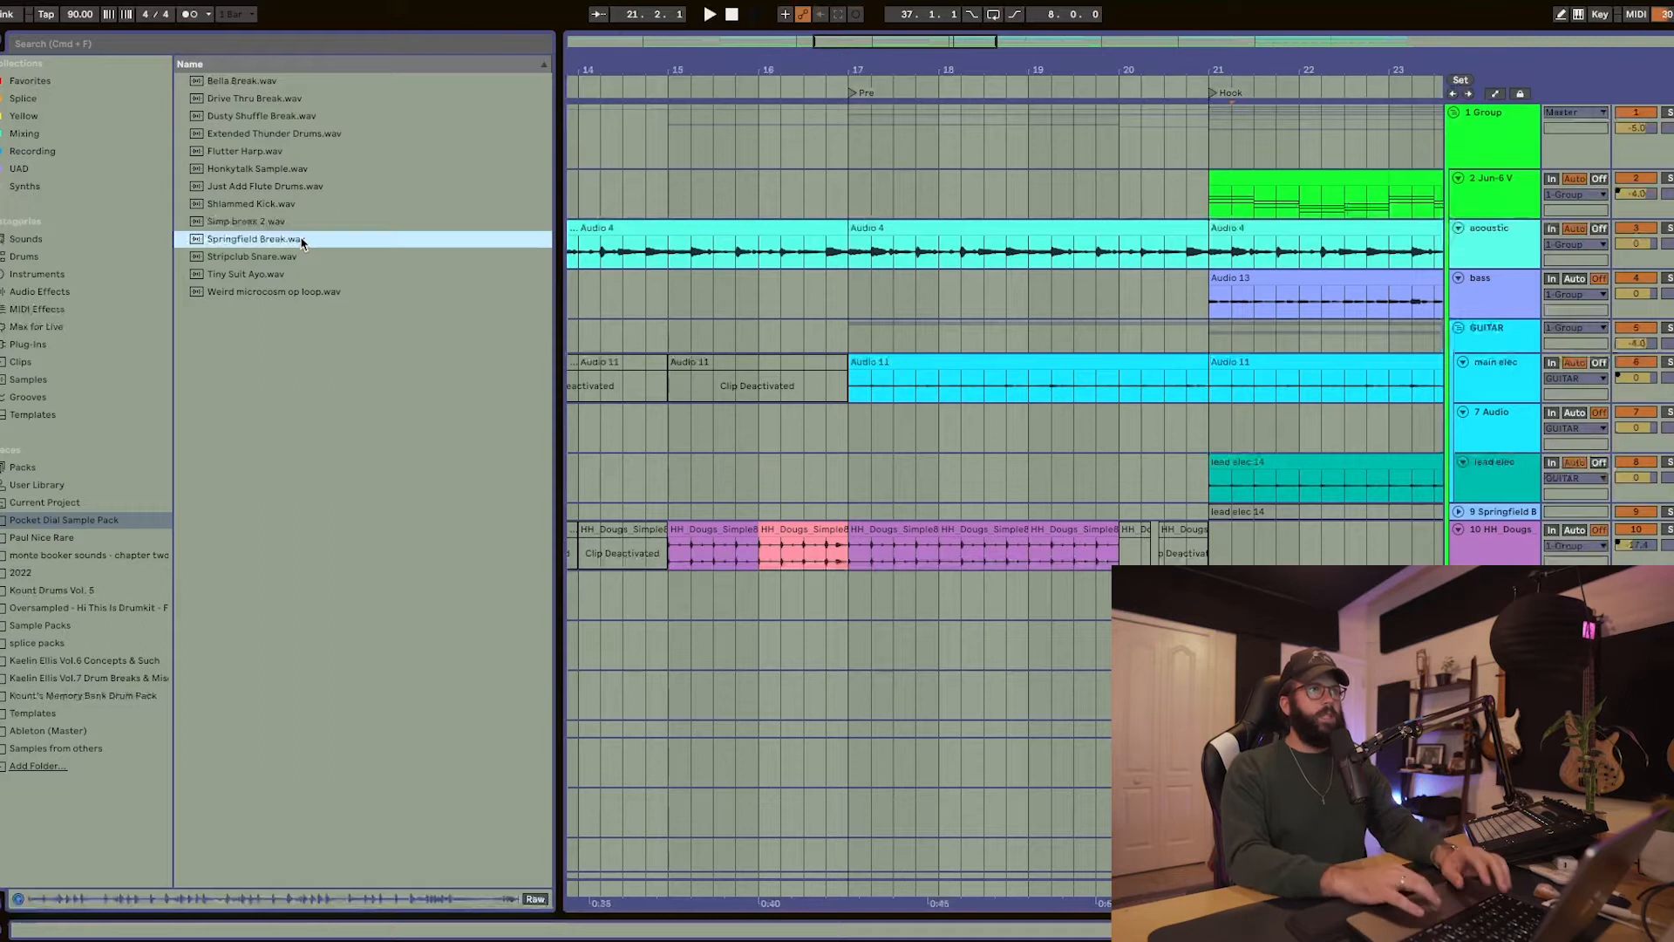
- Locate the Springfield Break clips in the bar 21 Hook and hide the browser
{"action": "scroll", "coordinate": [983, 420], "scroll_direction": "right", "scroll_amount": 10}
{"action": "scroll", "coordinate": [984, 420], "scroll_direction": "down", "scroll_amount": 1}
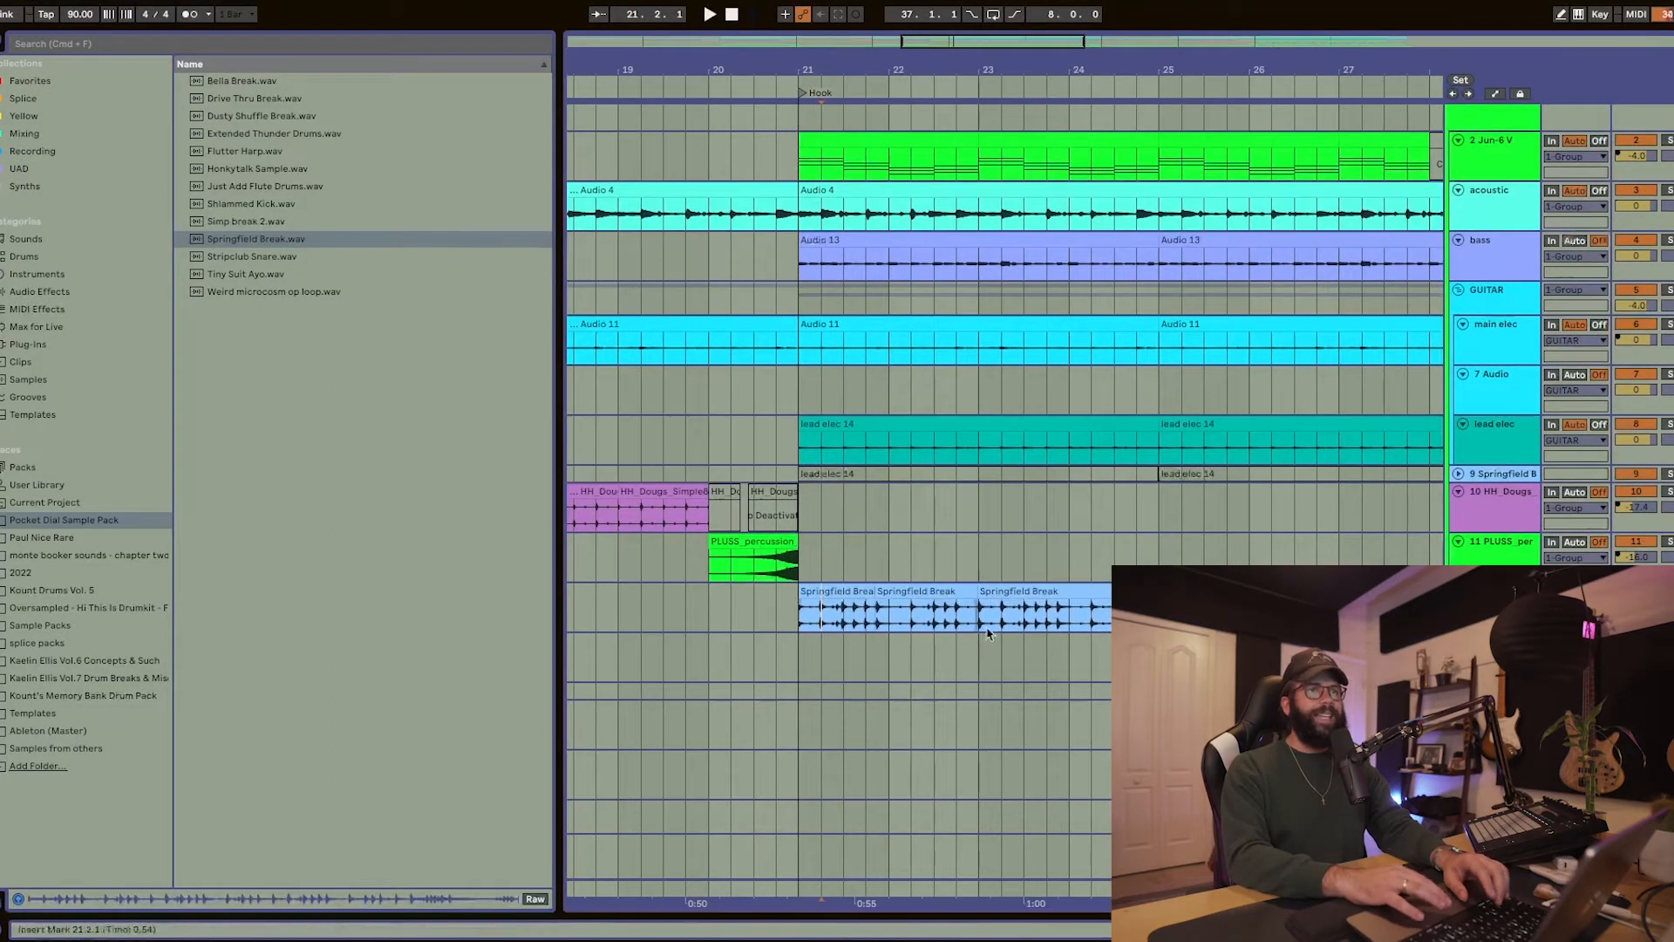
{"action": "left_click", "coordinate": [3, 44]}
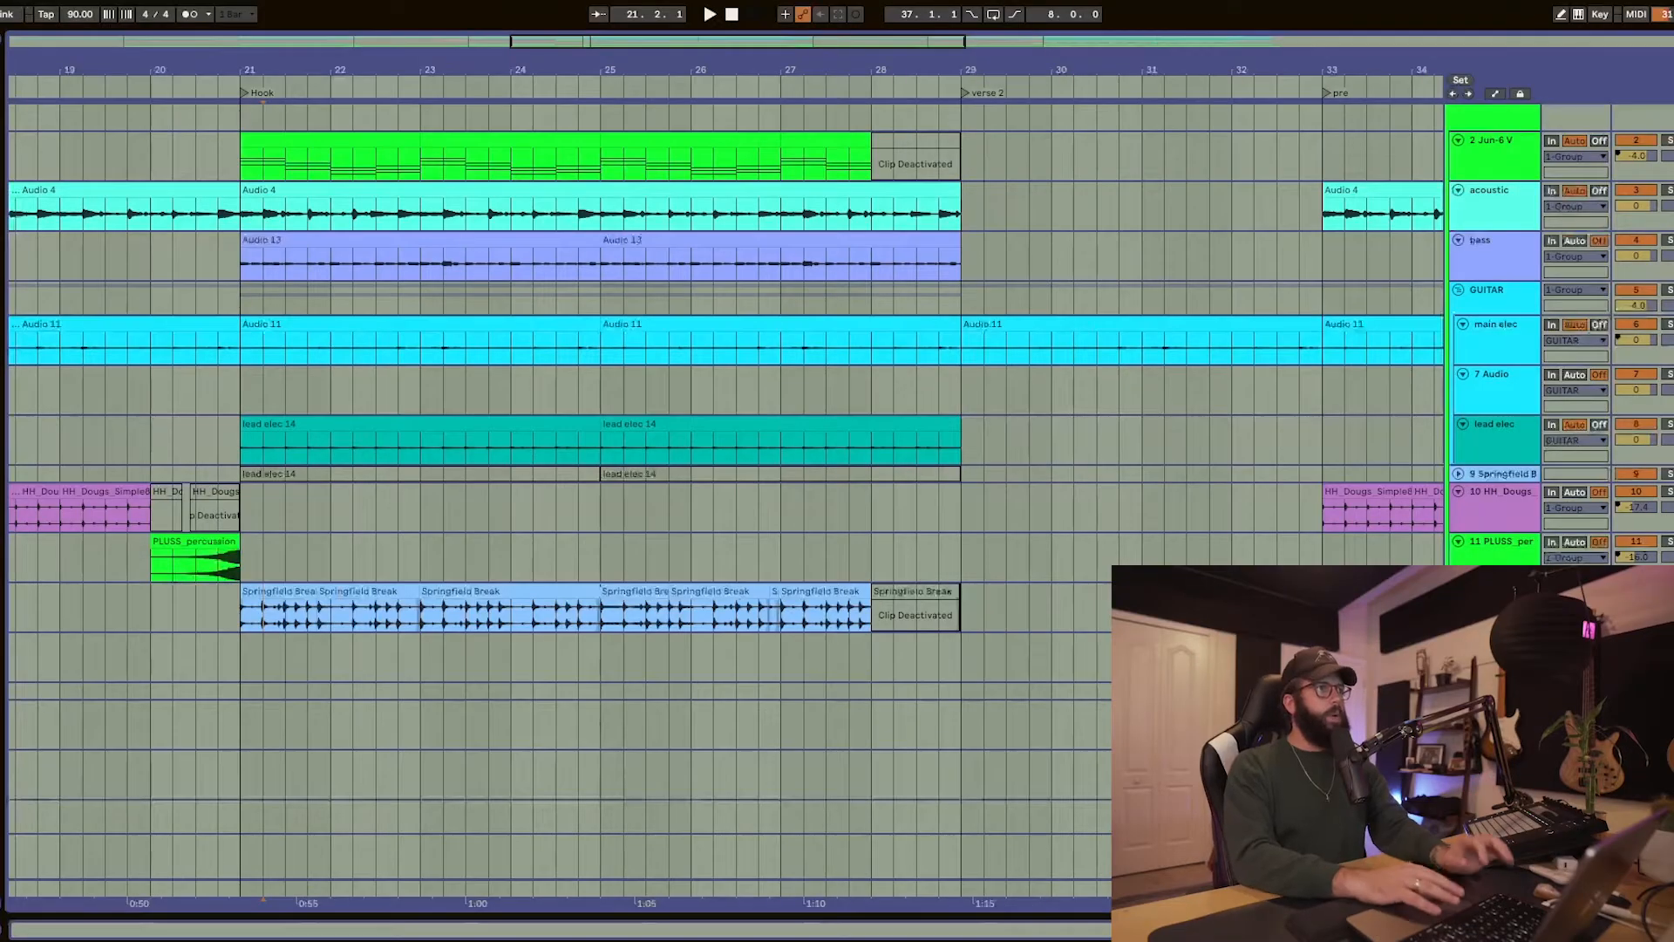
- Examine the notes of the first Jun-6 V MIDI clip in the bar 21 Hook and hide the clip editor
{"action": "key", "text": "minus"}
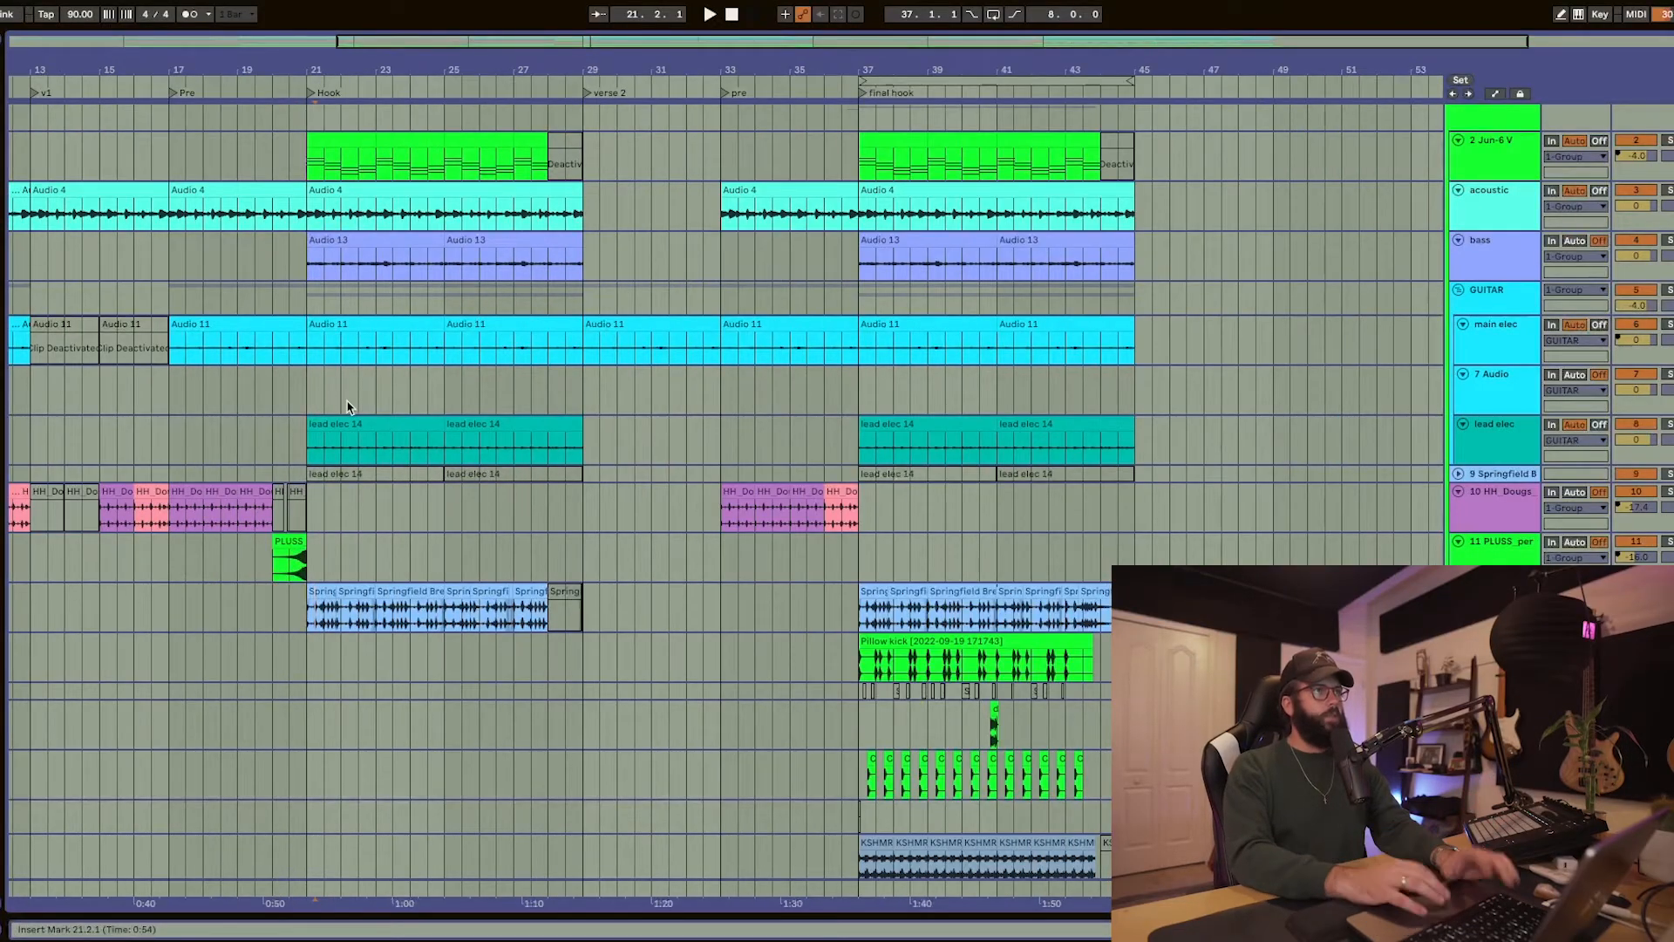
{"action": "scroll", "coordinate": [347, 407], "scroll_direction": "up", "scroll_amount": 2}
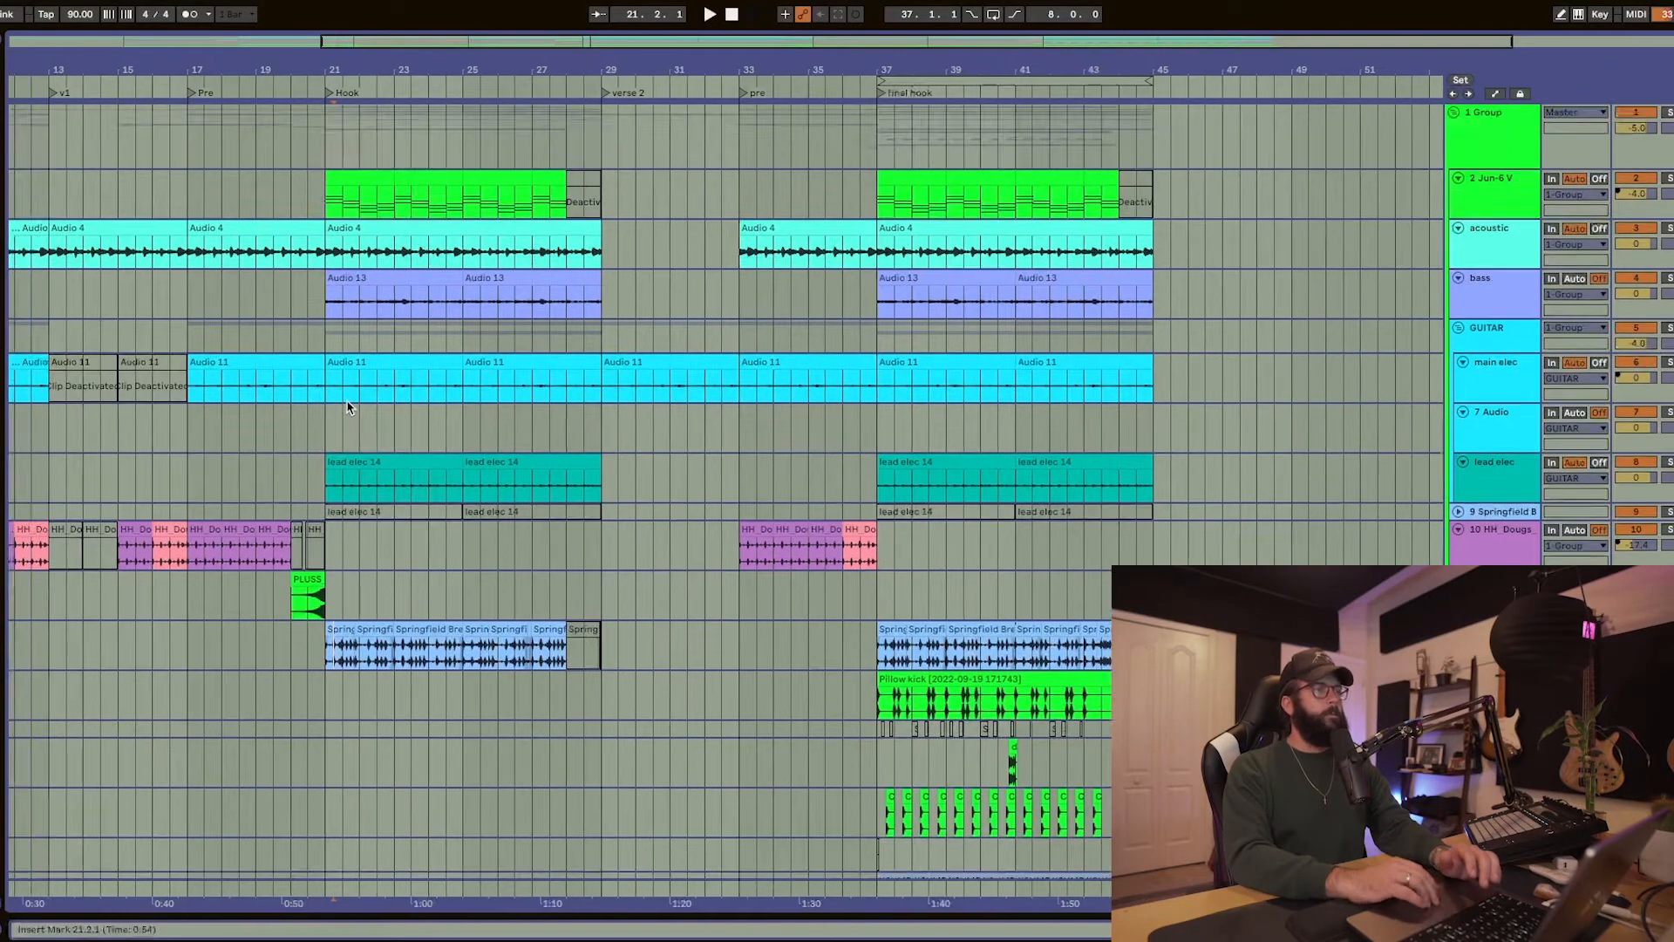
{"action": "double_click", "coordinate": [337, 178]}
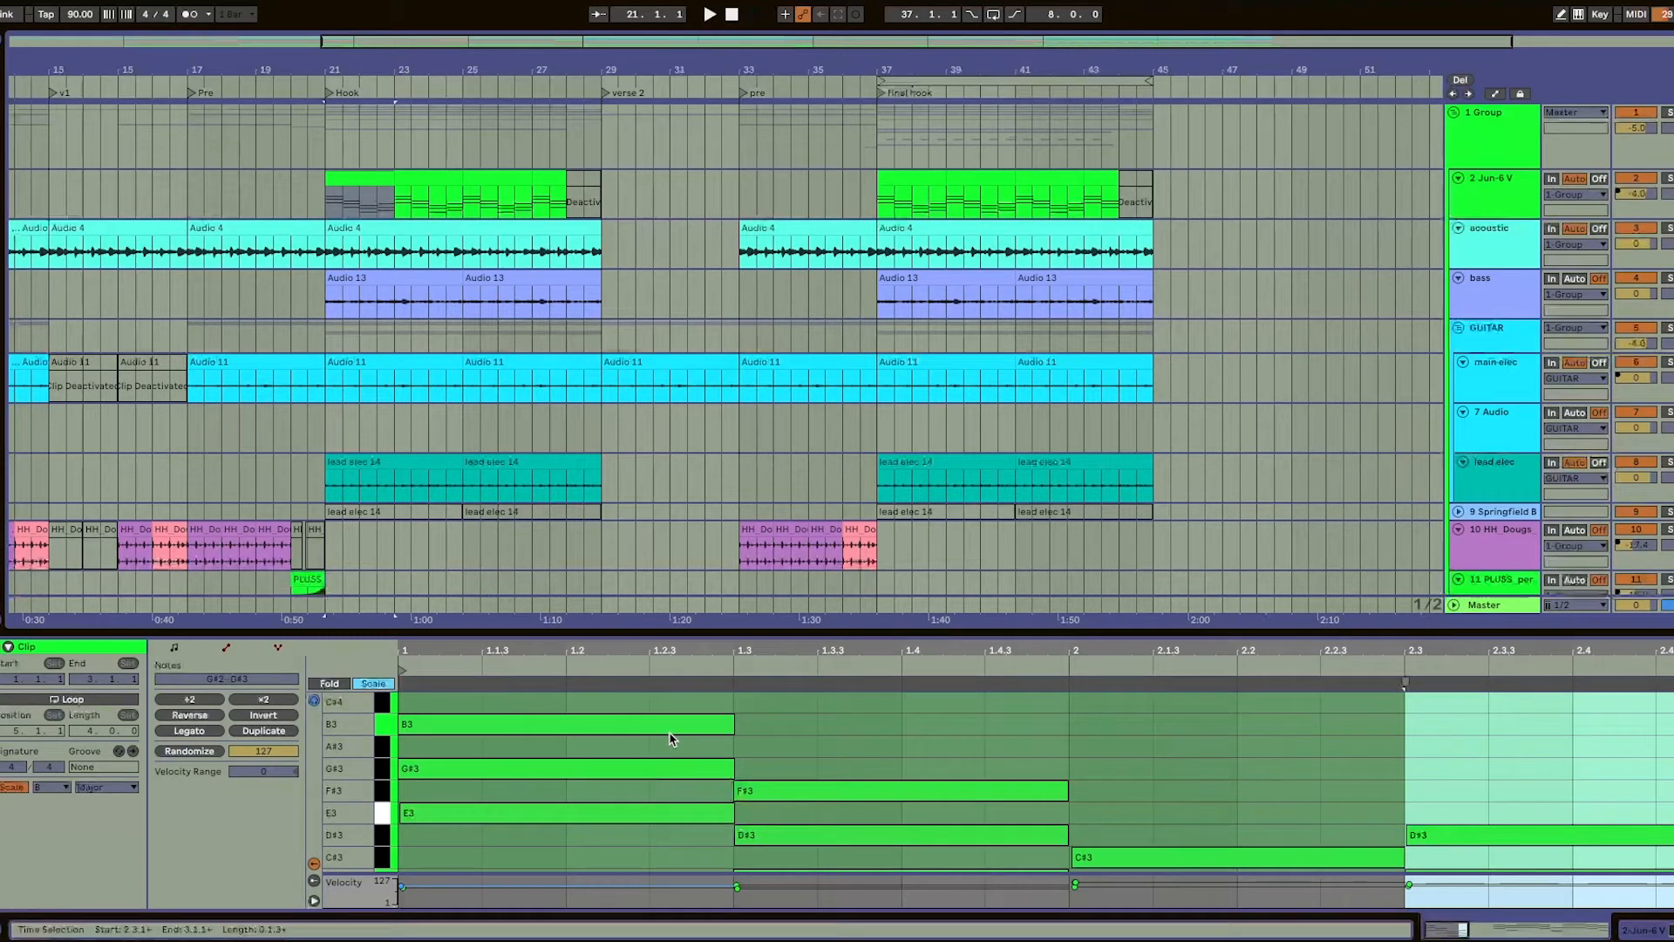
{"action": "key", "text": "super+alt+l"}
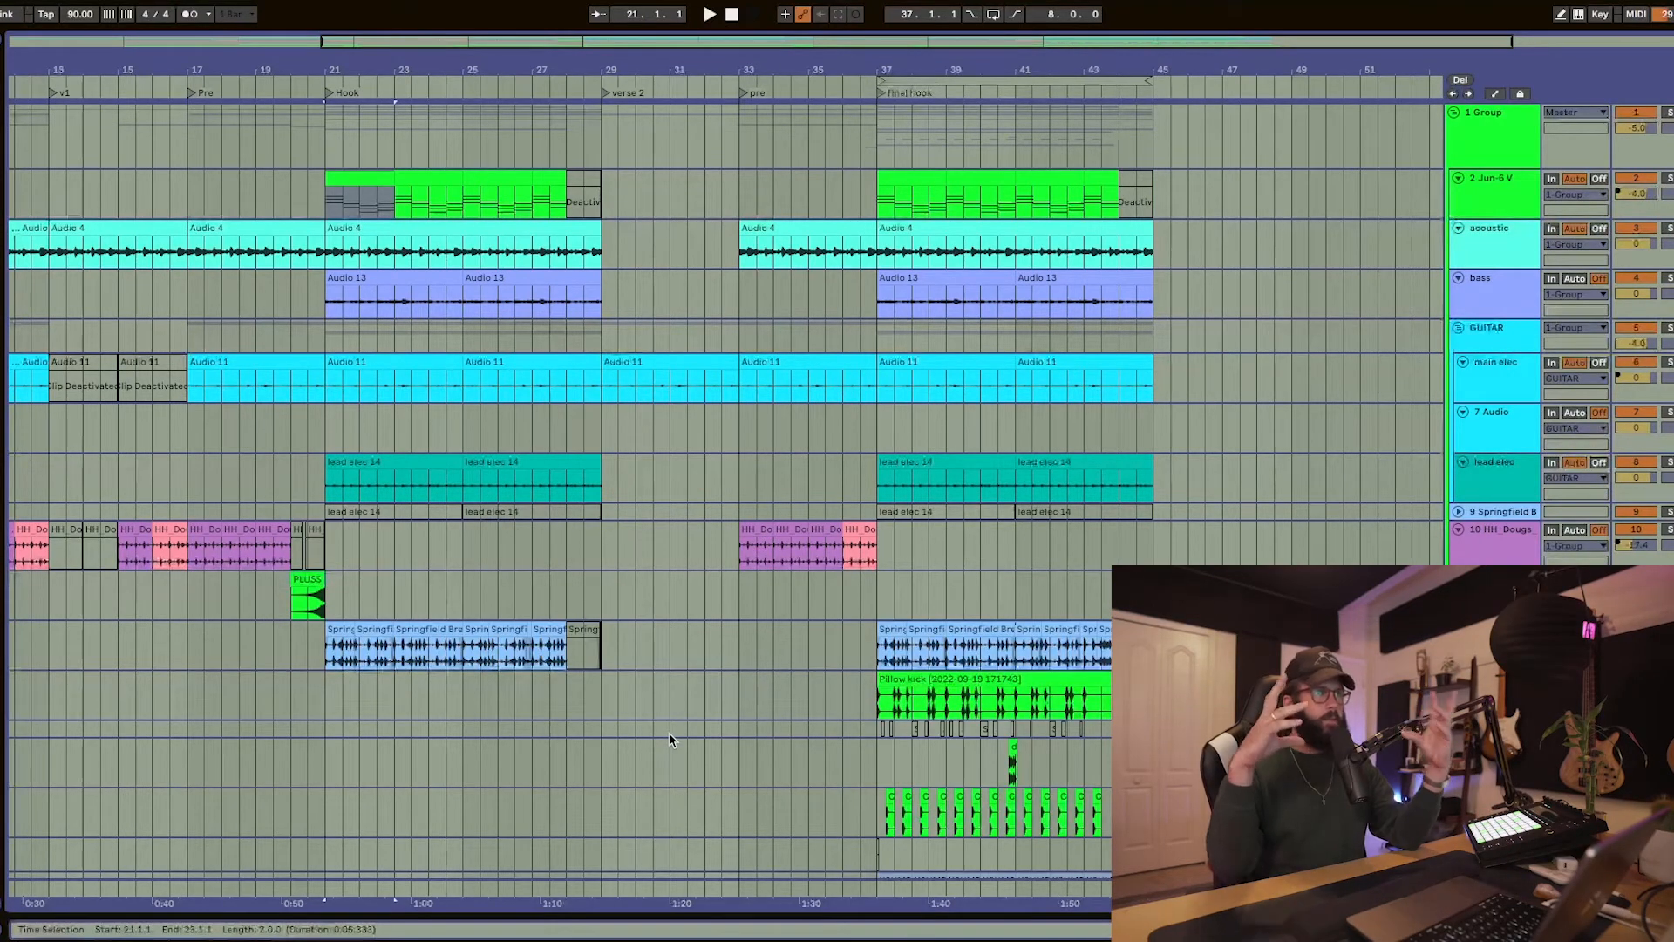
- Open the first intro Audio 11 clip on the 7 Audio track and select the Complex Pro warp mode
{"action": "scroll", "coordinate": [690, 558], "scroll_direction": "down", "scroll_amount": 1}
{"action": "scroll", "coordinate": [690, 558], "scroll_direction": "down", "scroll_amount": 2}
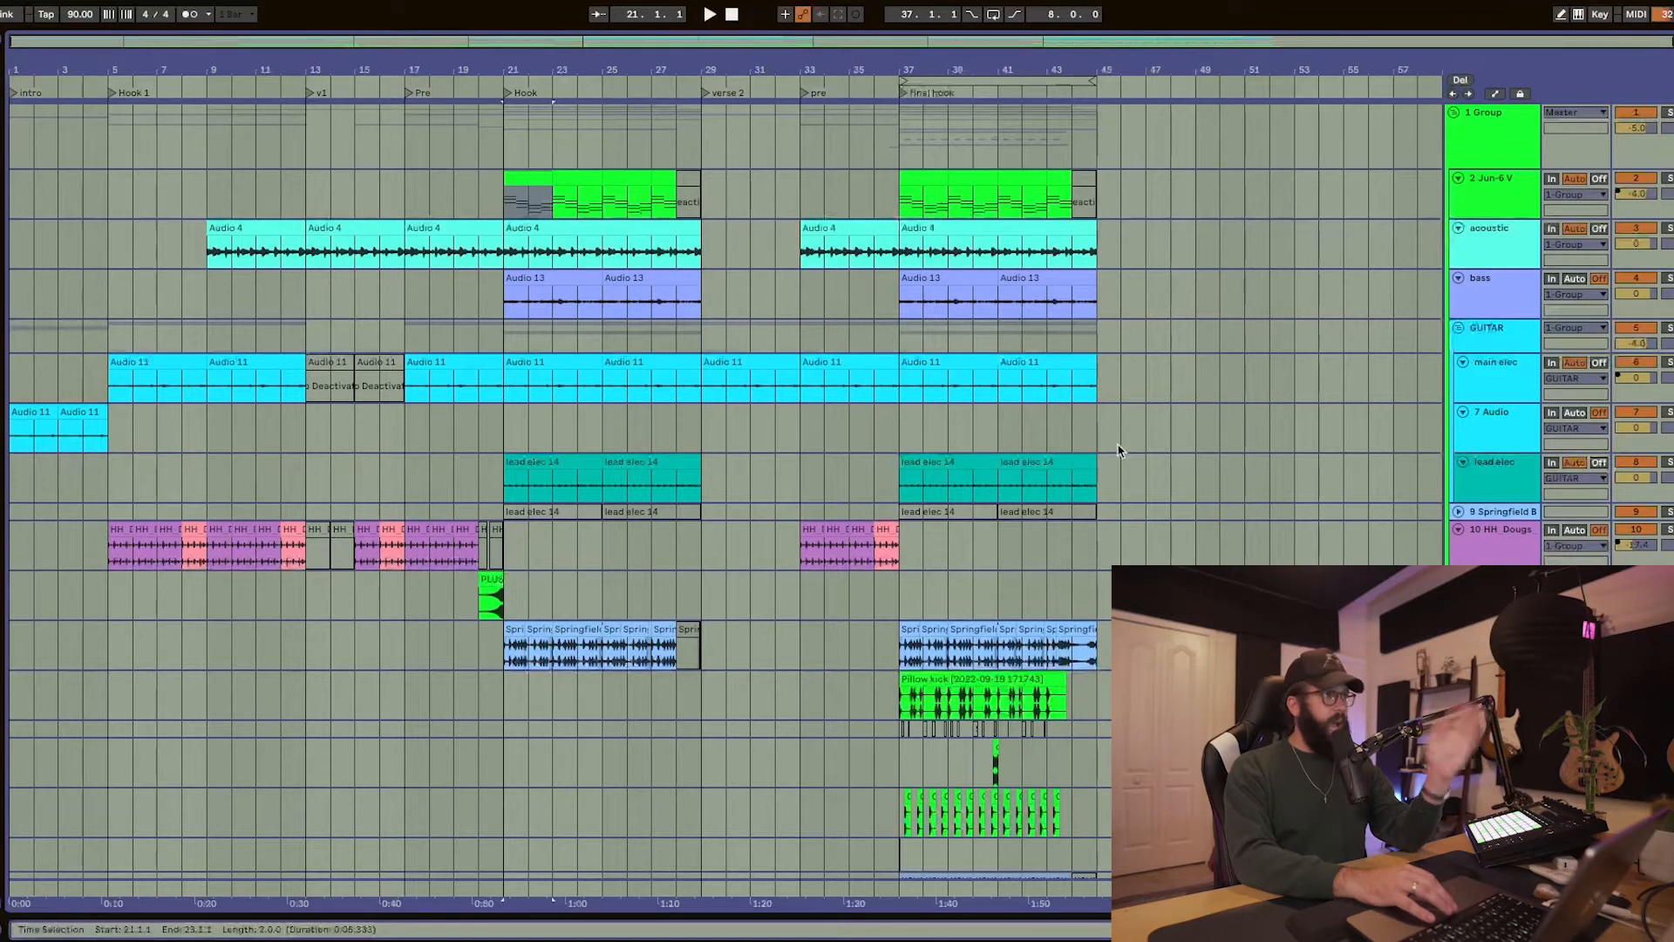
{"action": "double_click", "coordinate": [21, 407]}
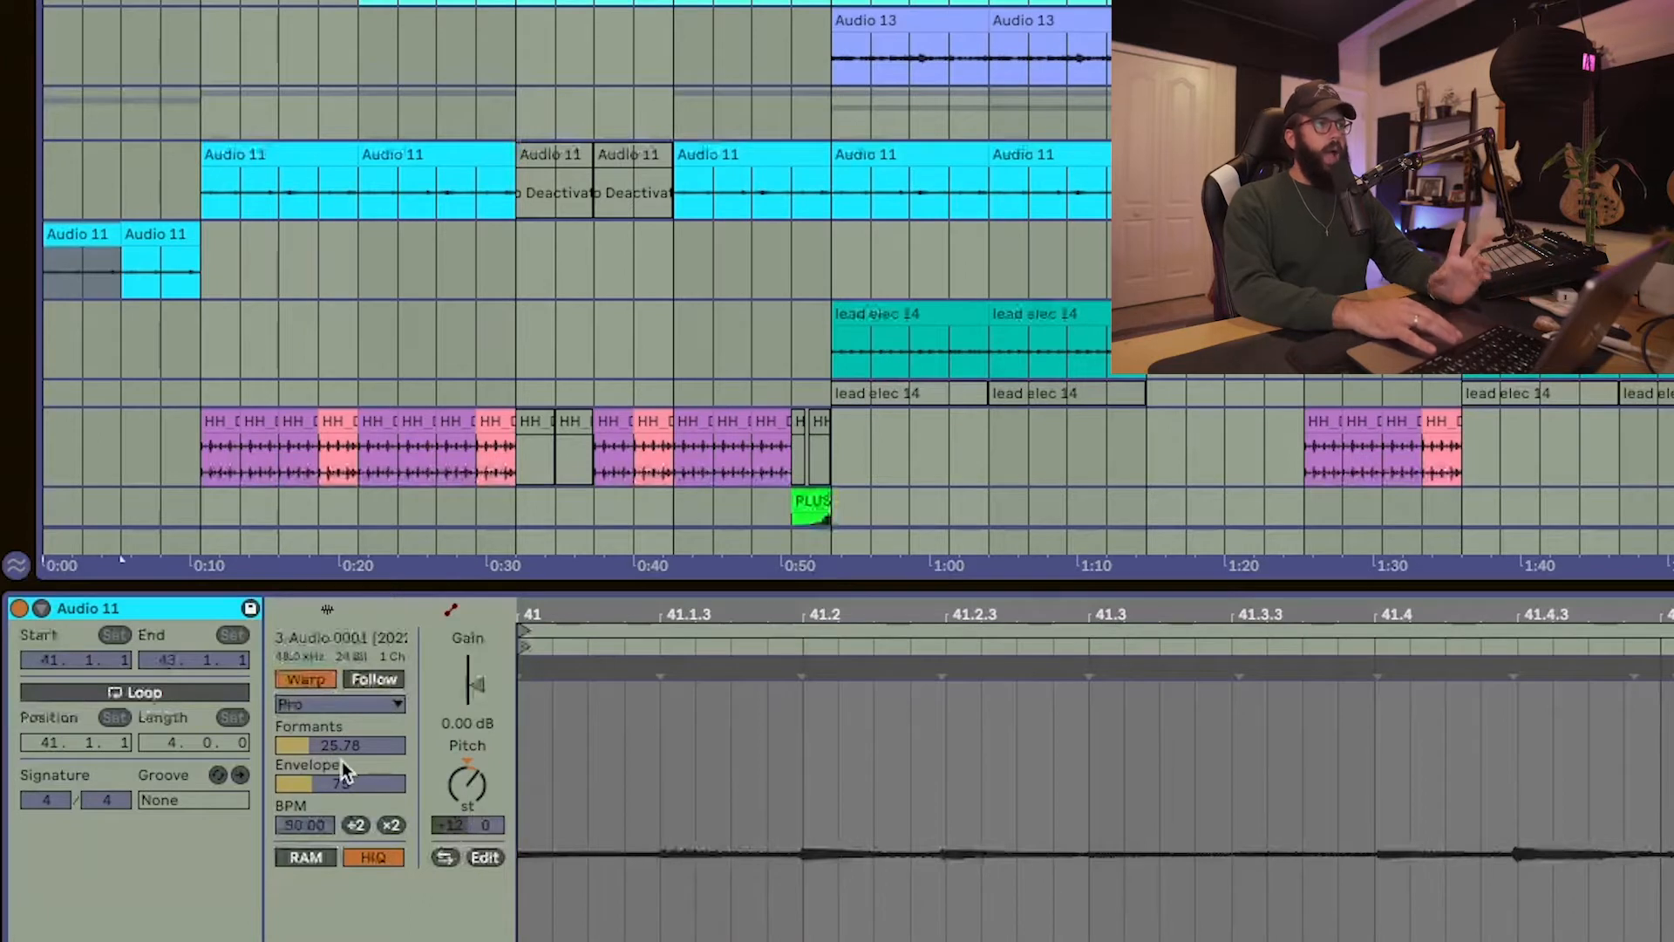
{"action": "left_click", "coordinate": [354, 702]}
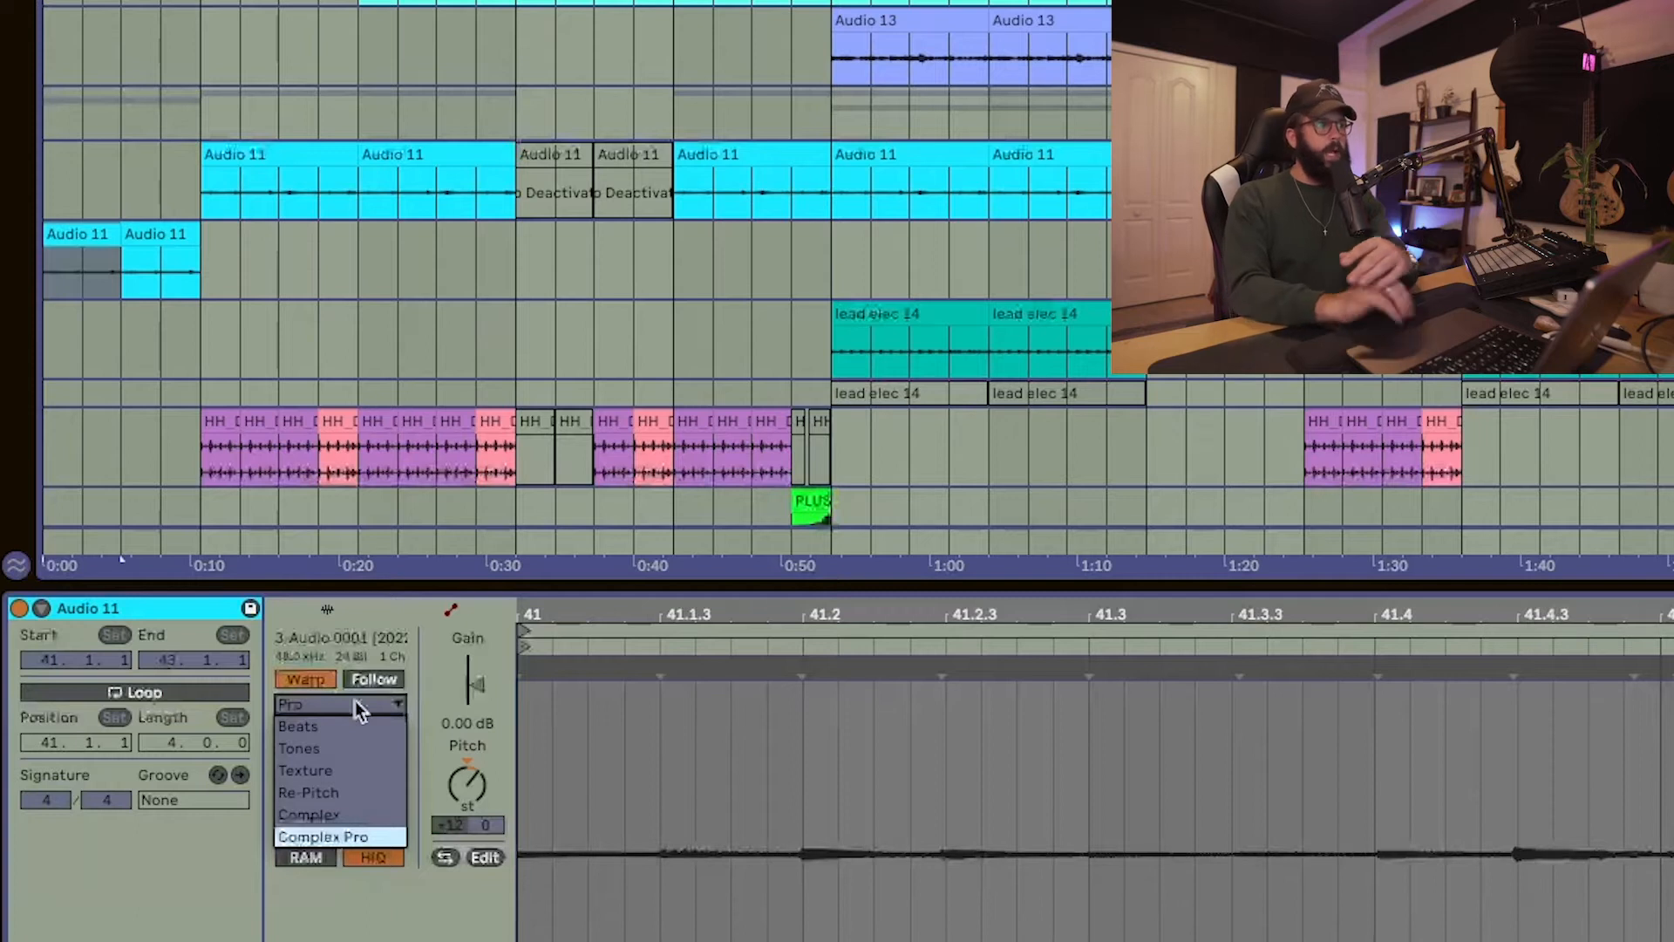
{"action": "left_click", "coordinate": [361, 837]}
- Reset the intro clip's Formants to 100, Envelope to 128 and Pitch to 0 st, and play it
{"action": "double_click", "coordinate": [348, 752]}
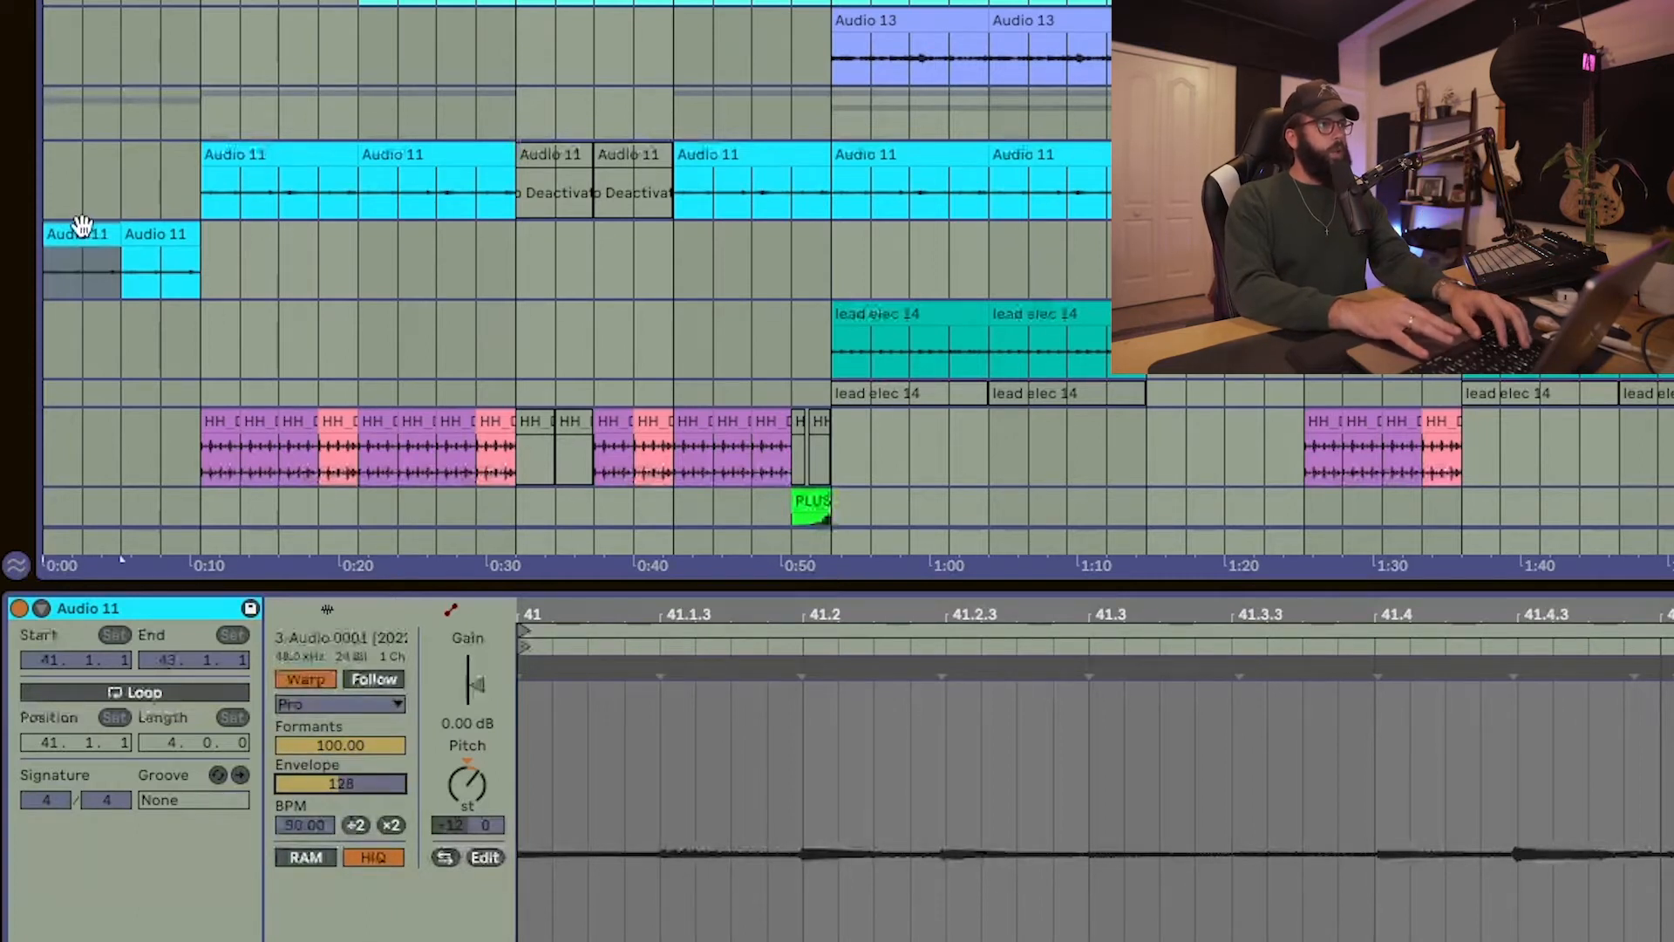
{"action": "double_click", "coordinate": [481, 767]}
{"action": "key", "text": "space"}
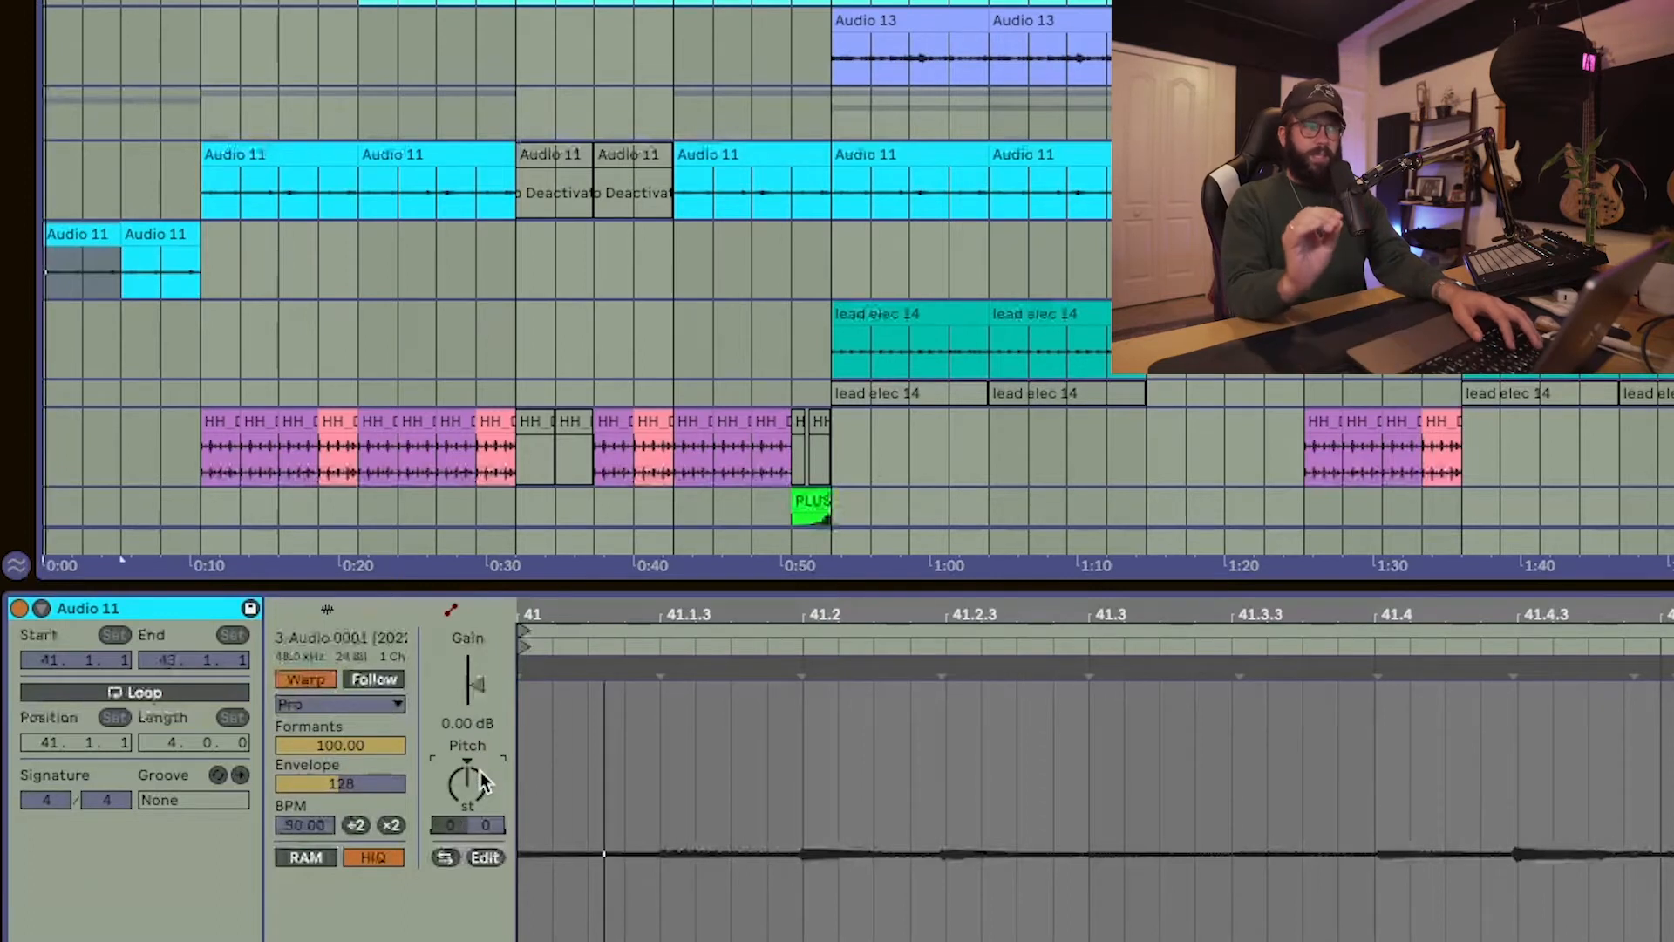
- Set the intro clip's Pitch to -12 st and lower its Formants while it plays
{"action": "type", "text": "12"}
{"action": "key", "text": "Return"}
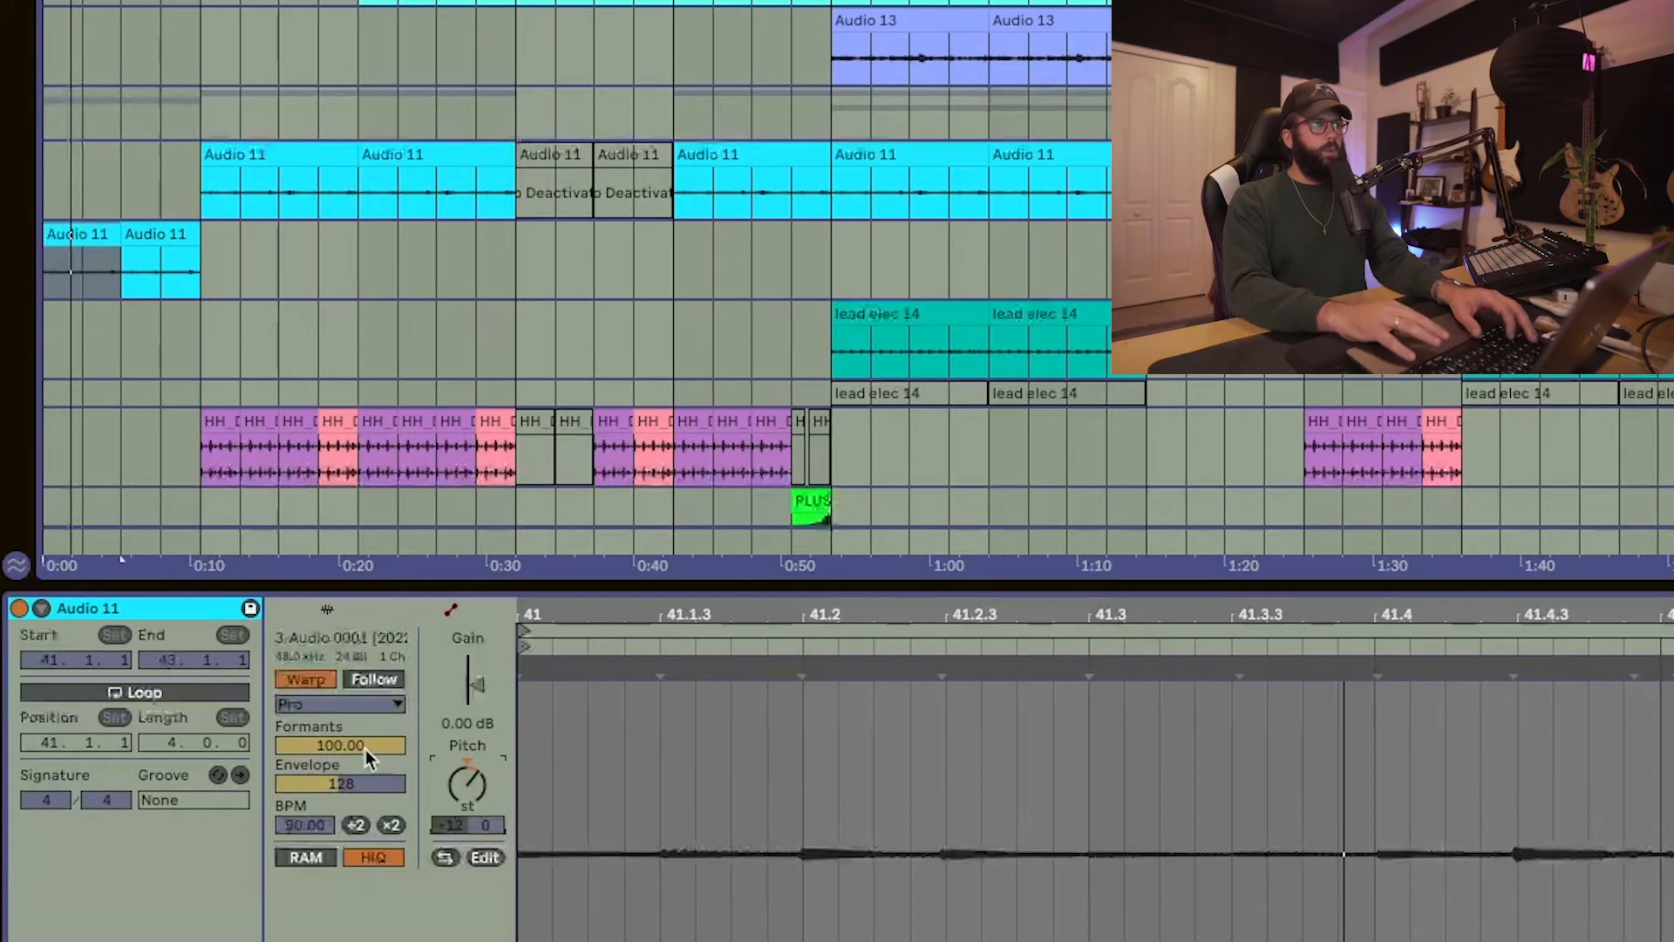
{"action": "left_click_drag", "start_coordinate": [364, 743], "coordinate": [363, 869]}
- Undo the recent formant, envelope and pitch changes on the intro clip and hide the clip view
{"action": "key", "text": "ctrl+z"}
{"action": "key", "text": "ctrl+z"}
{"action": "key", "text": "ctrl+z"}
{"action": "key", "text": "ctrl+z"}
{"action": "key", "text": "ctrl+z"}
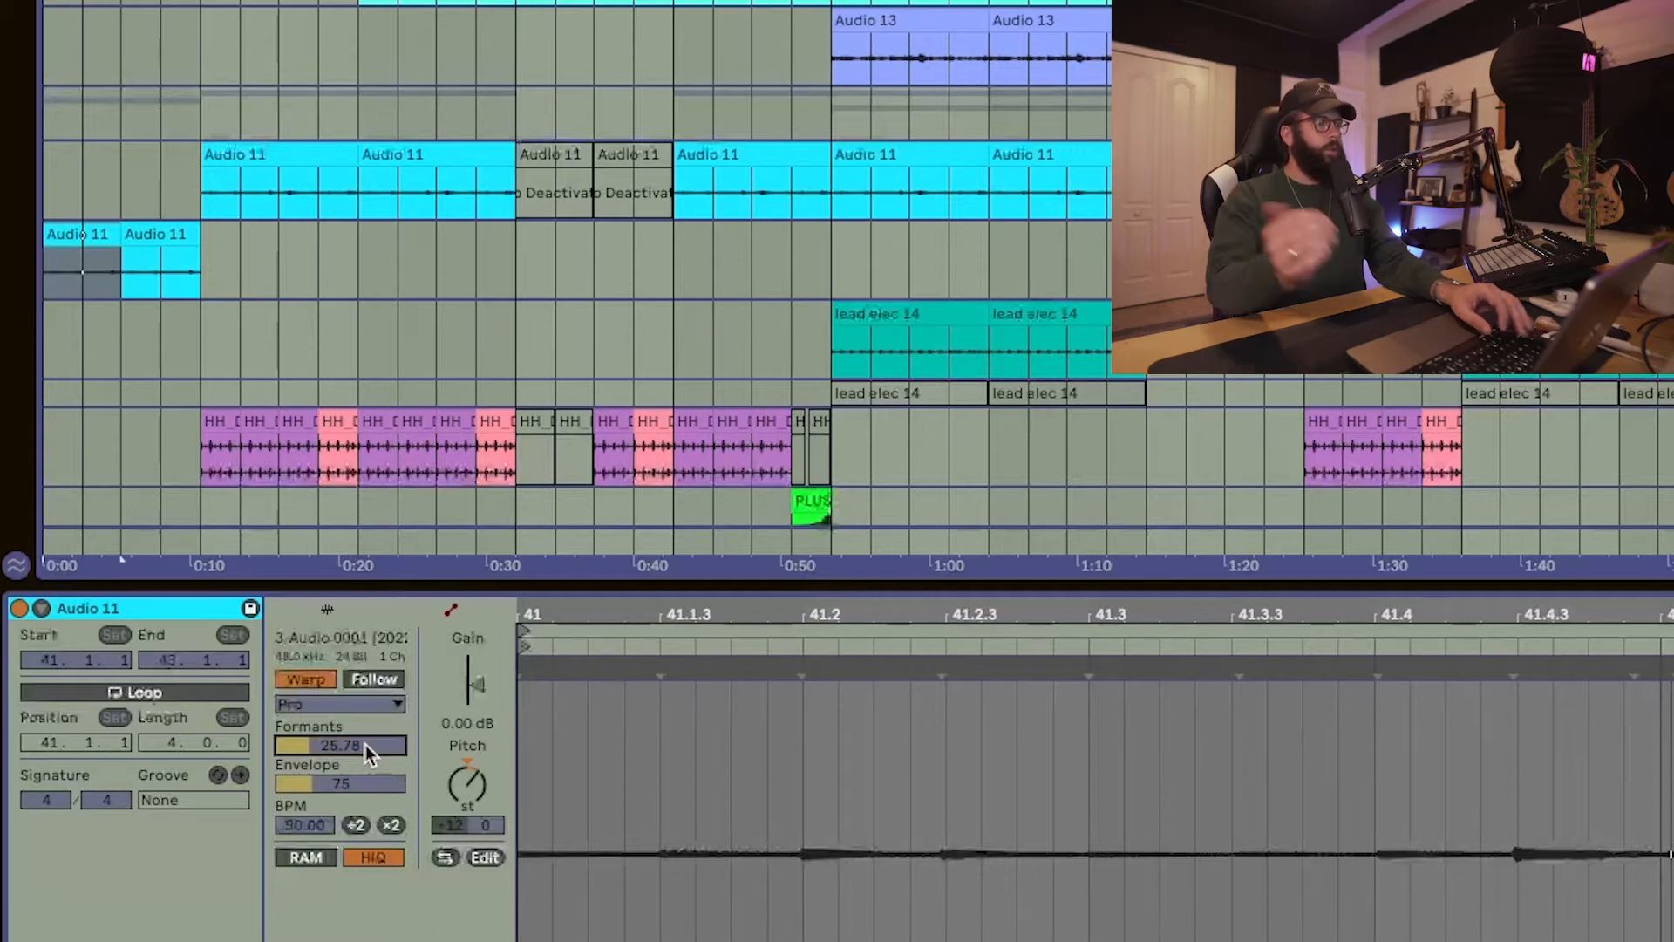
{"action": "key", "text": "ctrl+alt+l"}
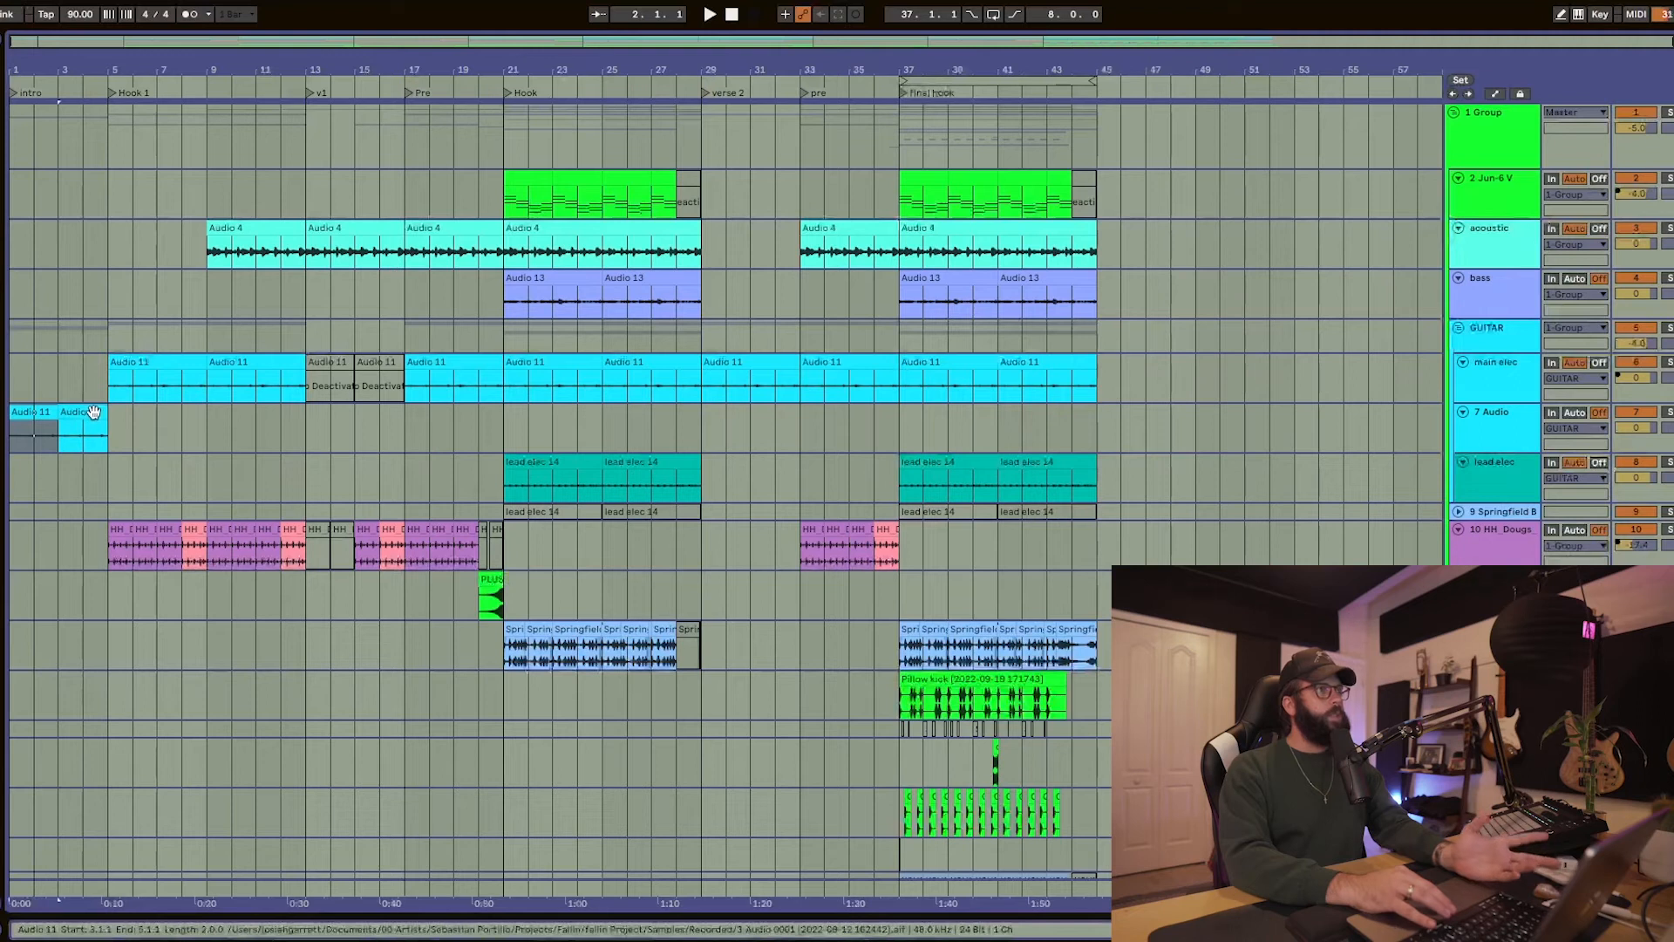
- Examine the HH_Dougs drum clips across Hook 1, including the differently coloured clip before bar 9, and audition the section
{"action": "left_click", "coordinate": [111, 516]}
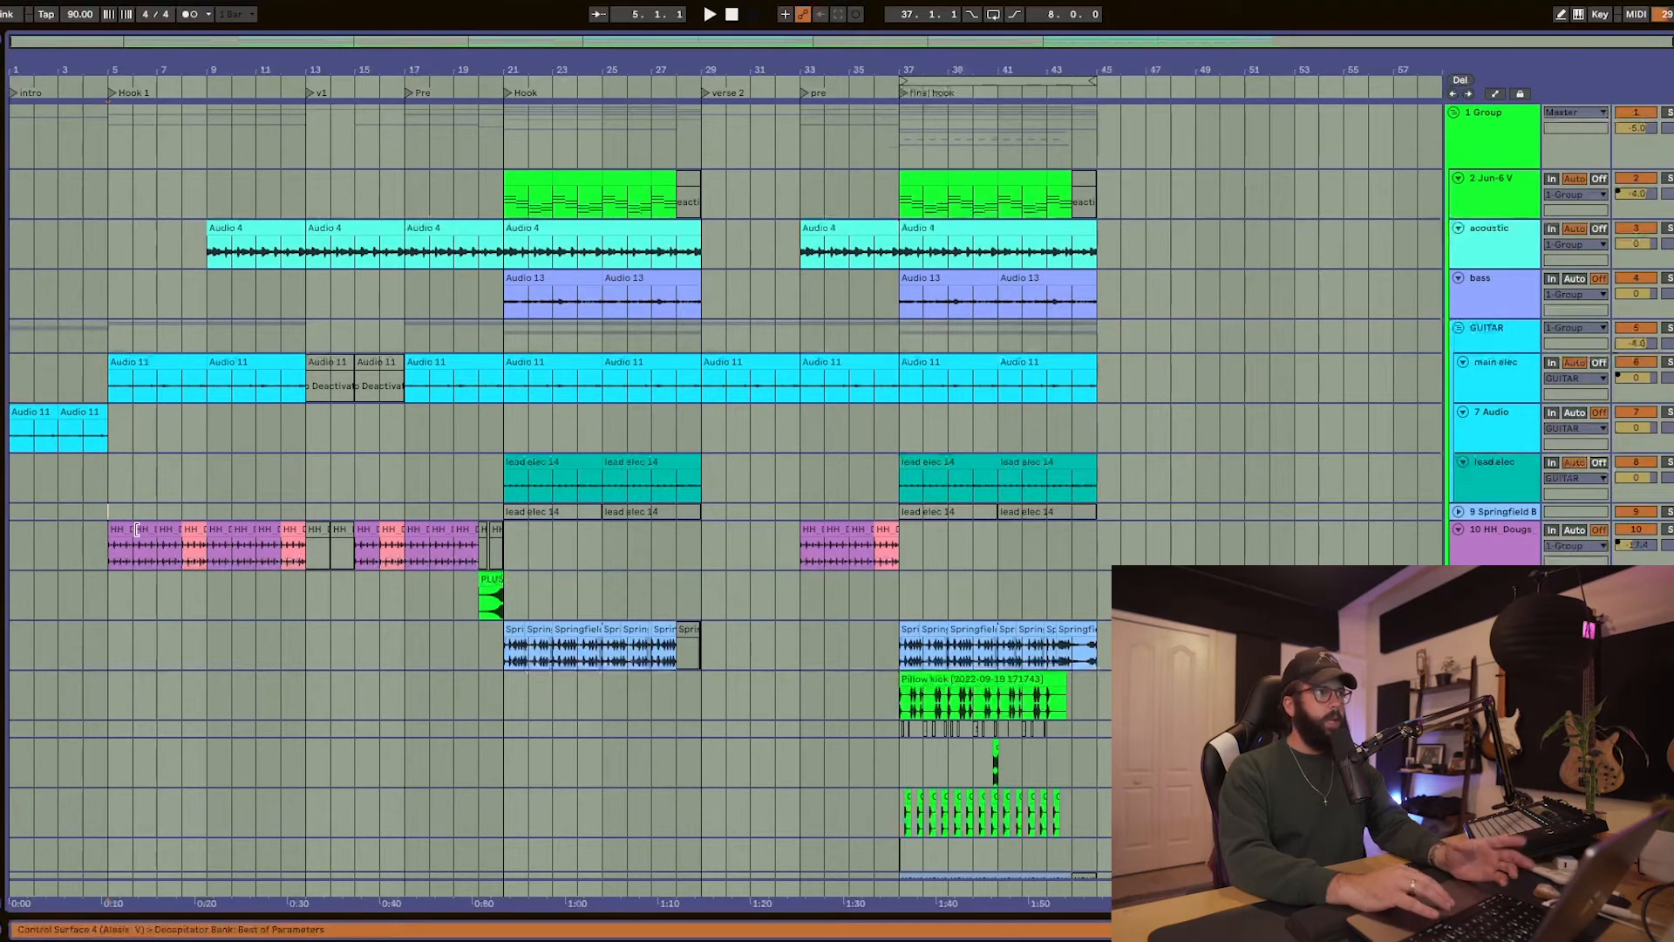
{"action": "scroll", "coordinate": [137, 530], "scroll_direction": "up", "scroll_amount": 3}
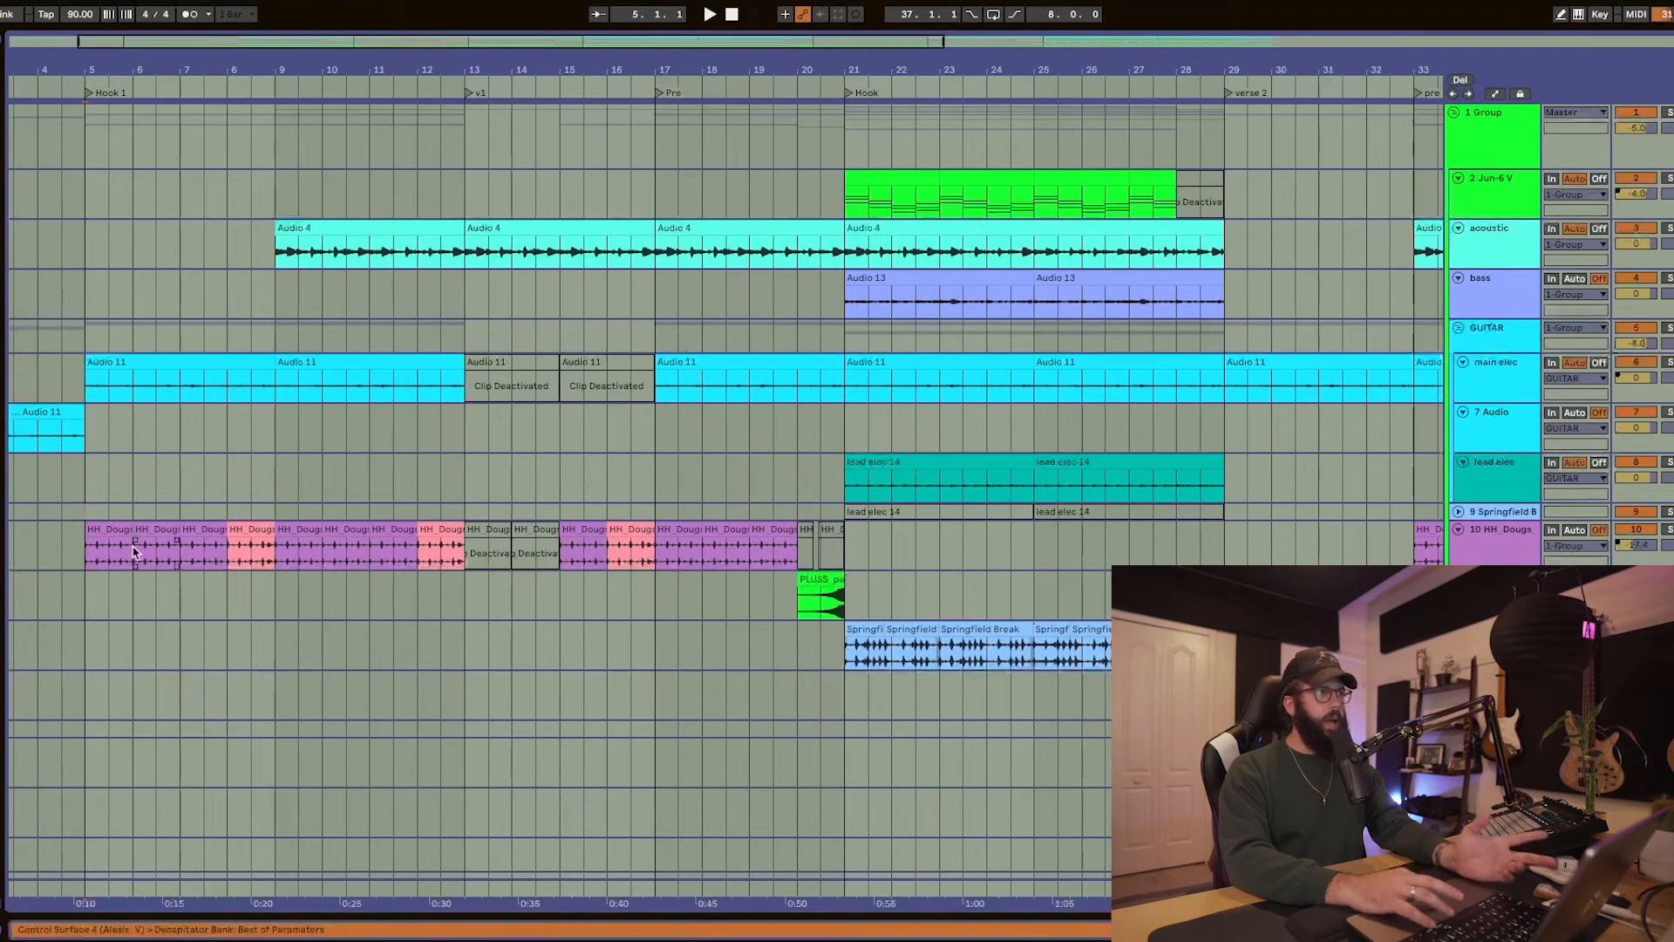
{"action": "left_click", "coordinate": [118, 546]}
{"action": "left_click", "coordinate": [236, 529]}
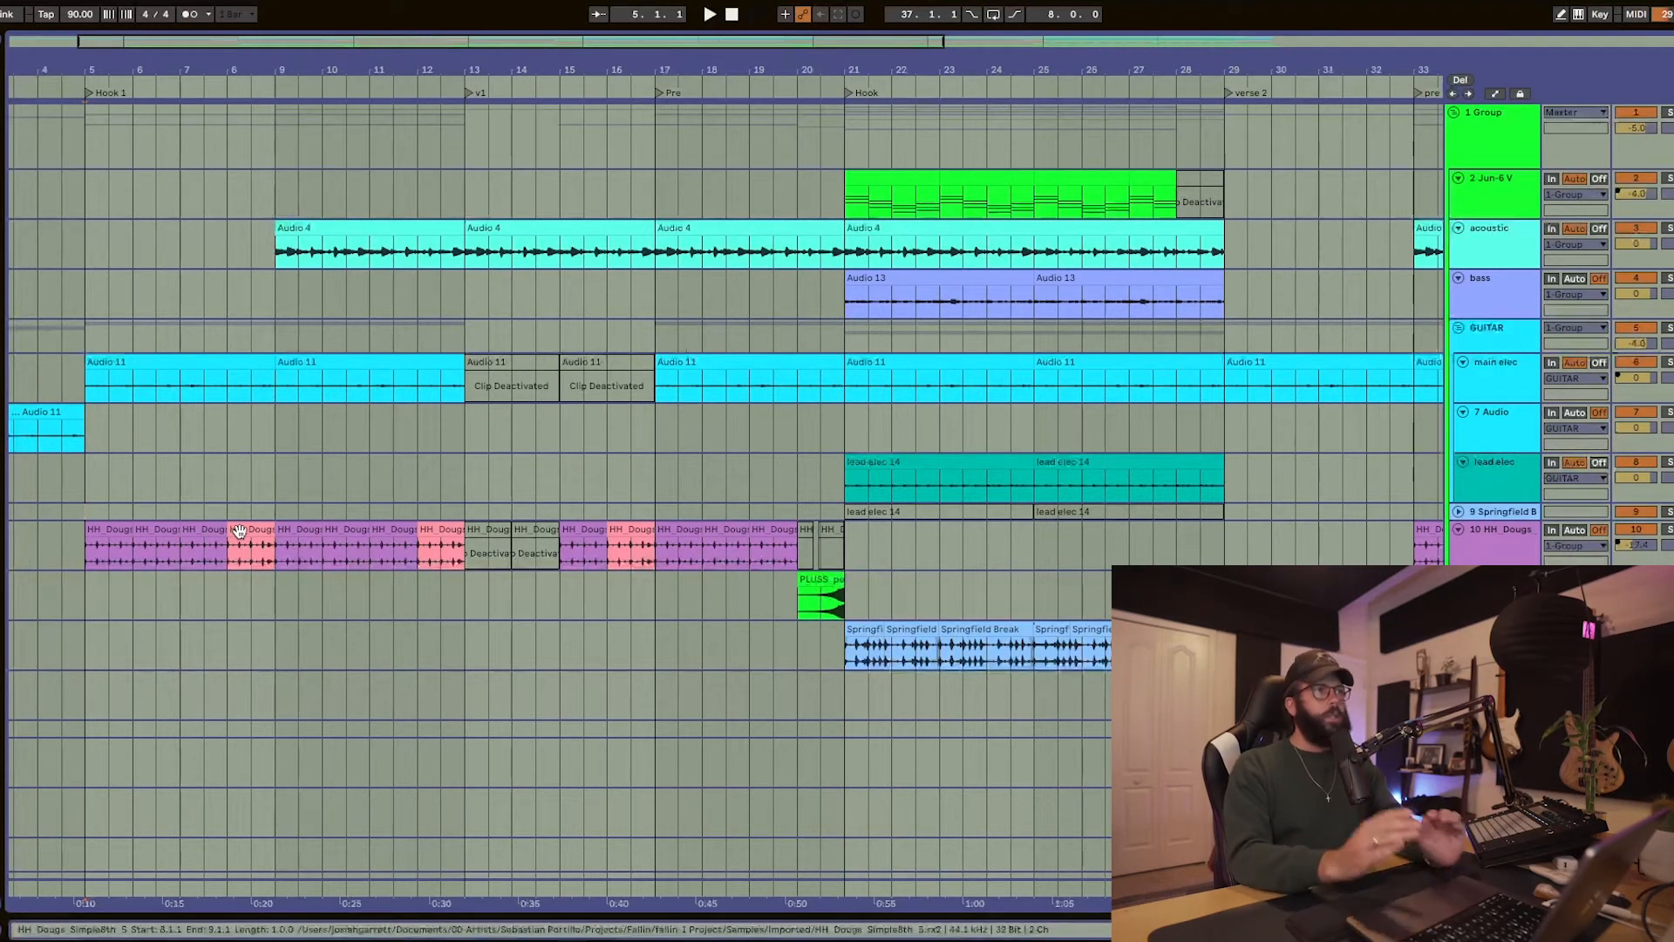
{"action": "left_click", "coordinate": [252, 516]}
{"action": "key", "text": "space"}
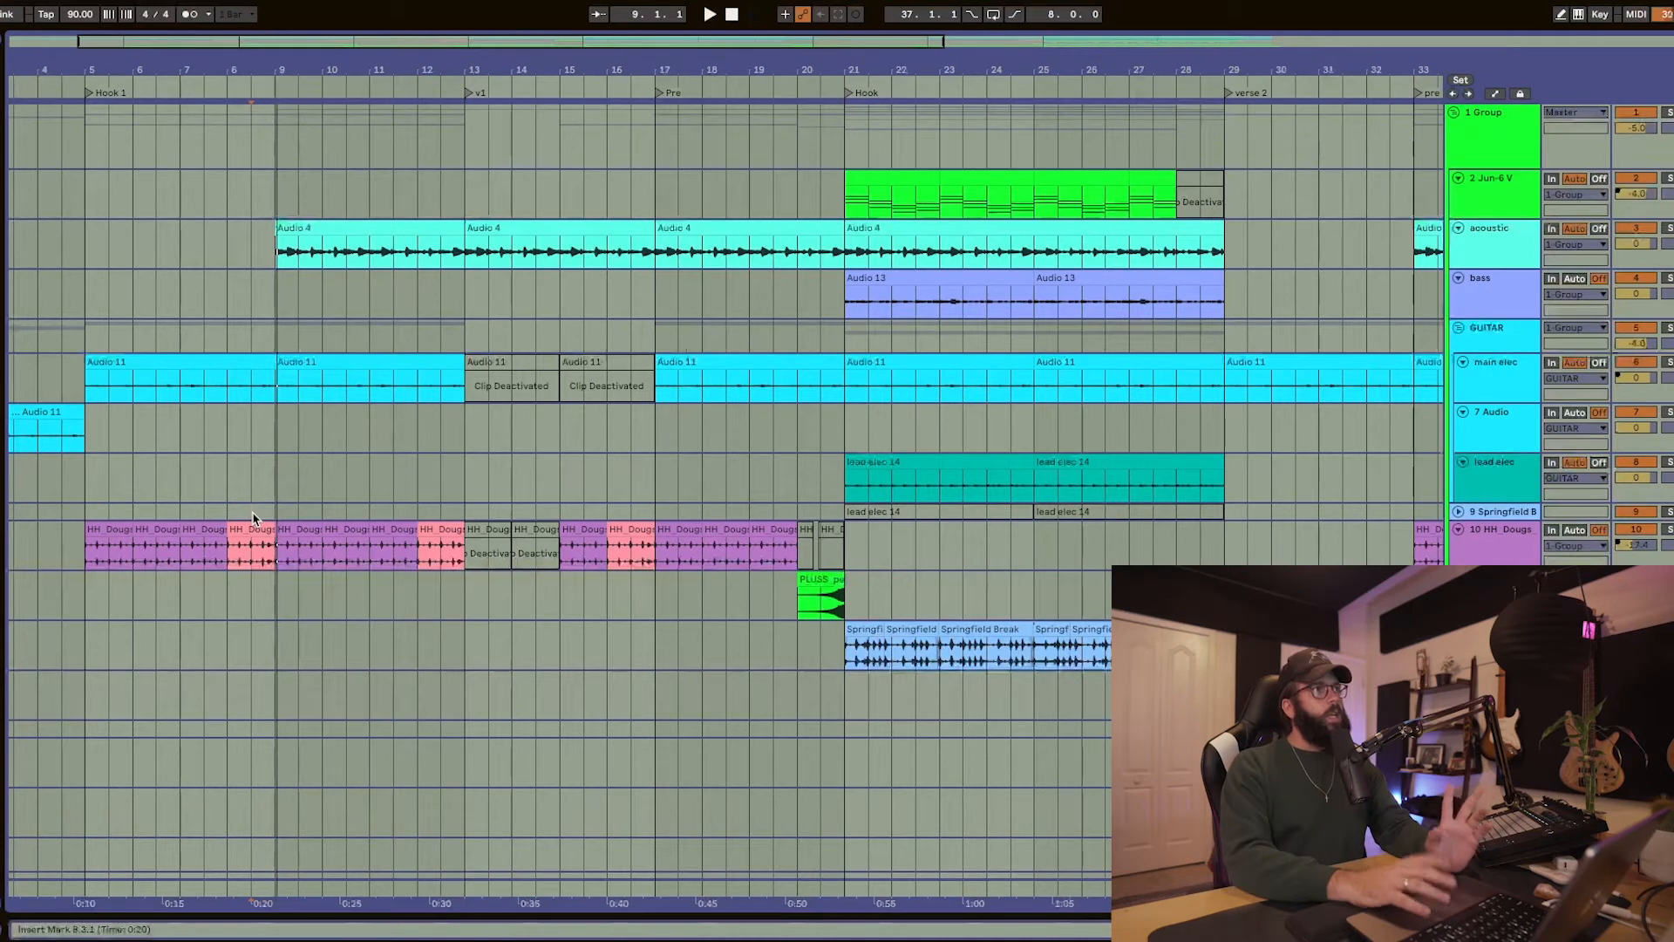
{"action": "key", "text": "minus"}
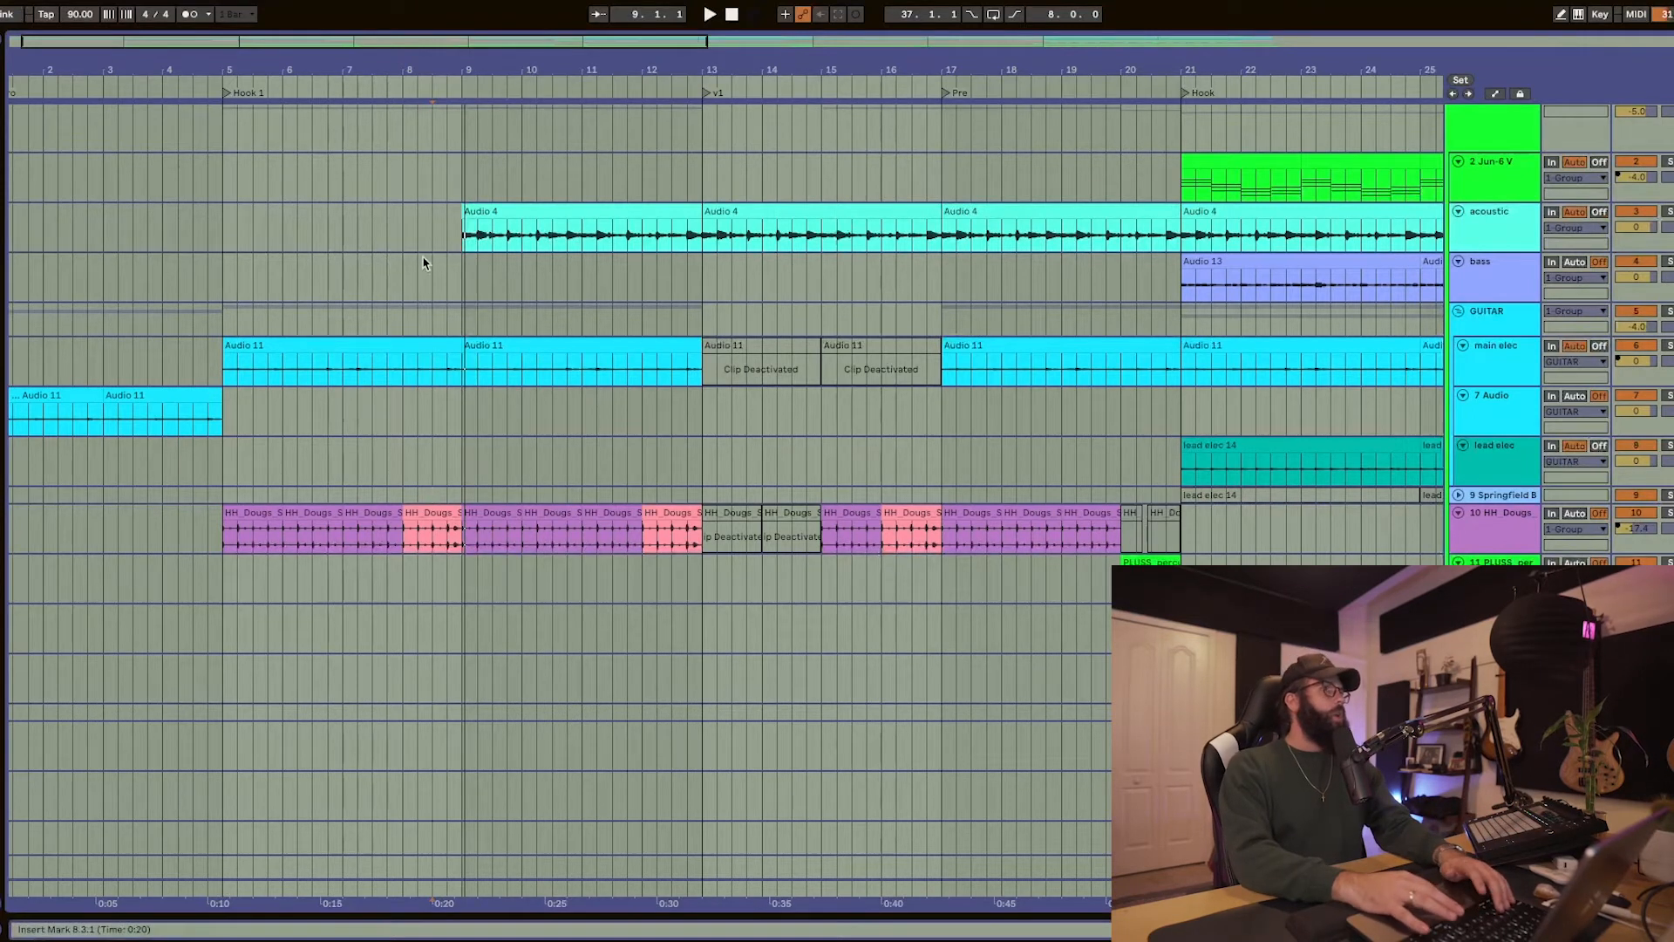
- Return the insert marker to bar 5 and view the effects chain of the MAIN vocal group
{"action": "left_click", "coordinate": [220, 274]}
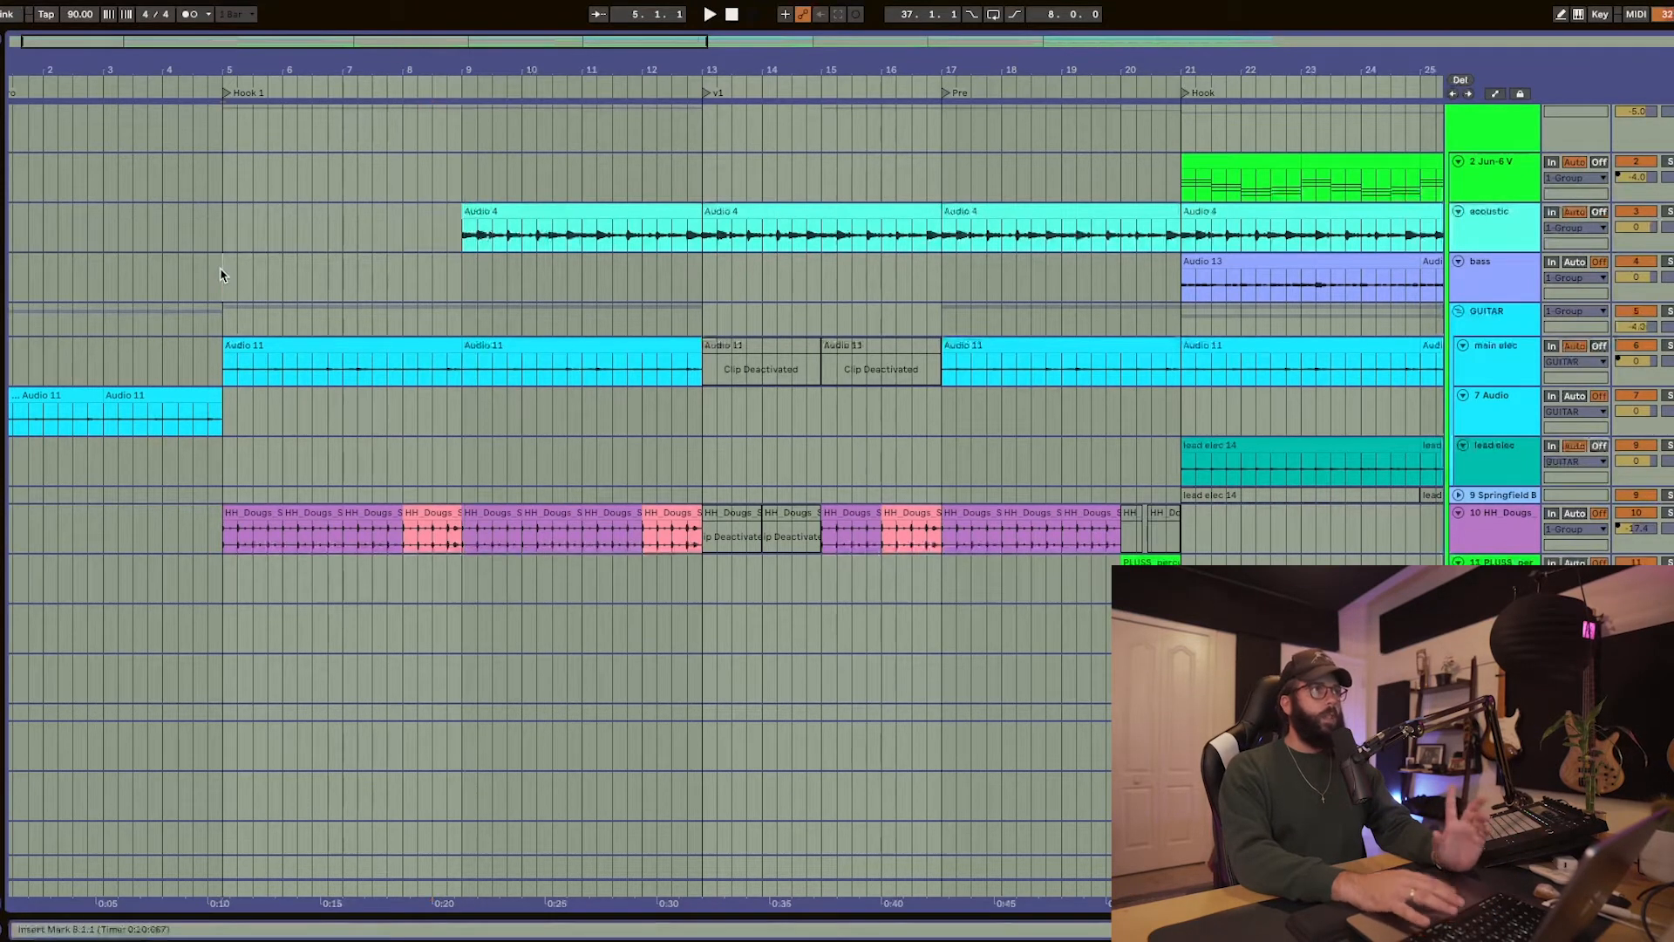
{"action": "scroll", "coordinate": [221, 272], "scroll_direction": "down", "scroll_amount": 4}
{"action": "scroll", "coordinate": [222, 272], "scroll_direction": "down", "scroll_amount": 10}
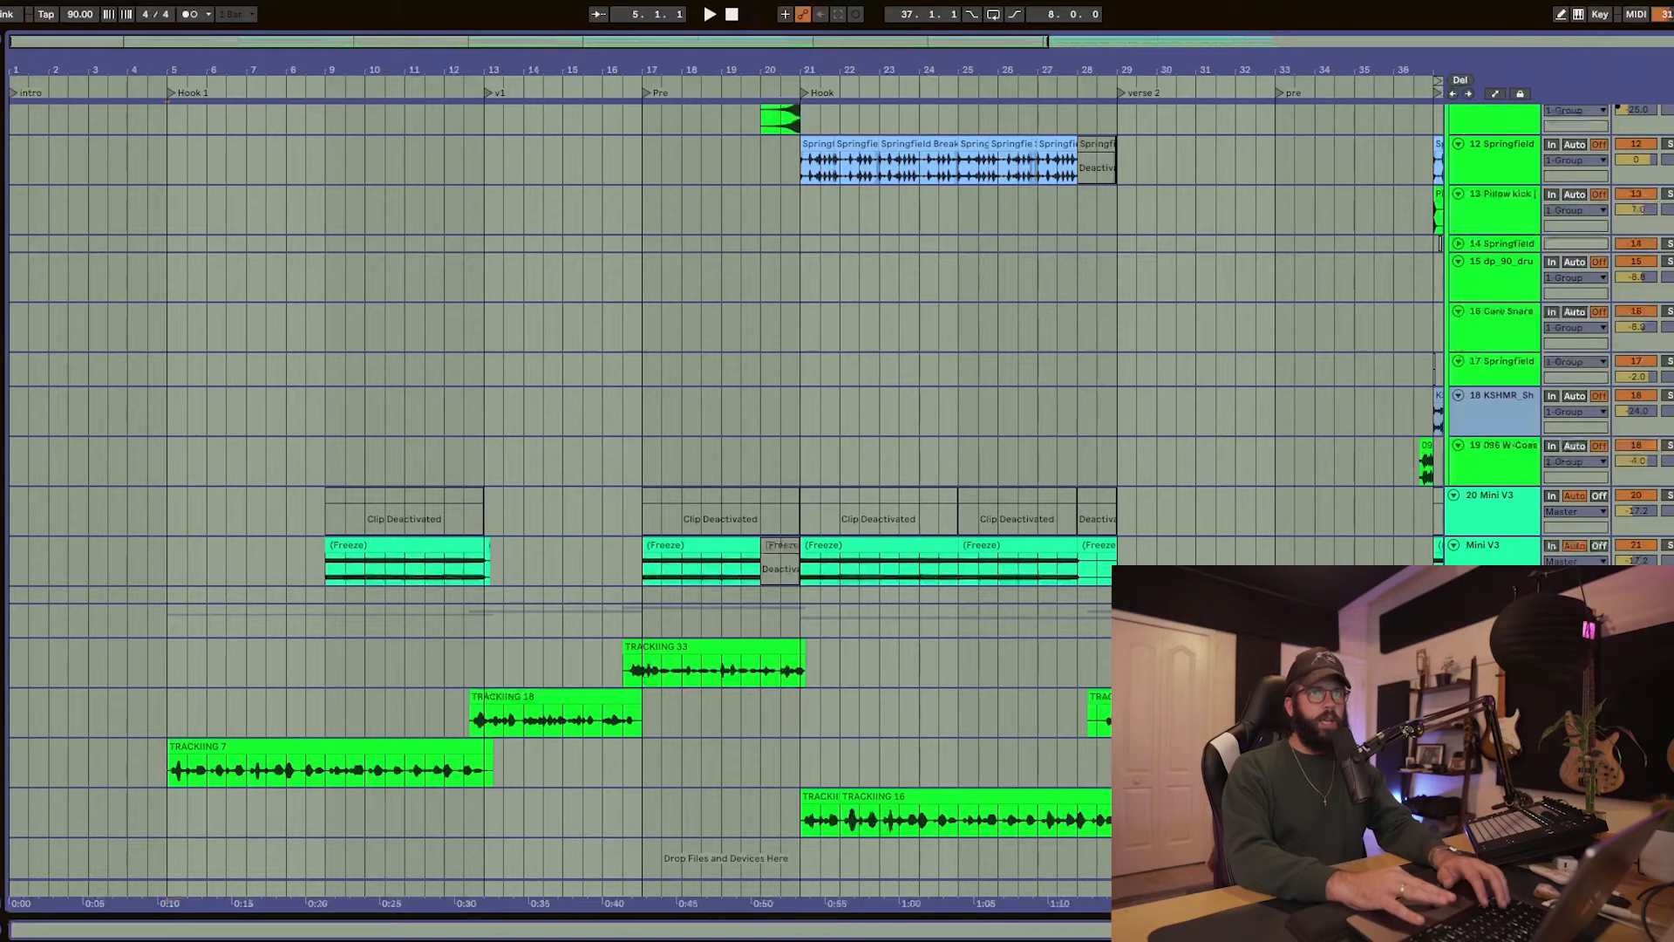
{"action": "double_click", "coordinate": [1493, 647]}
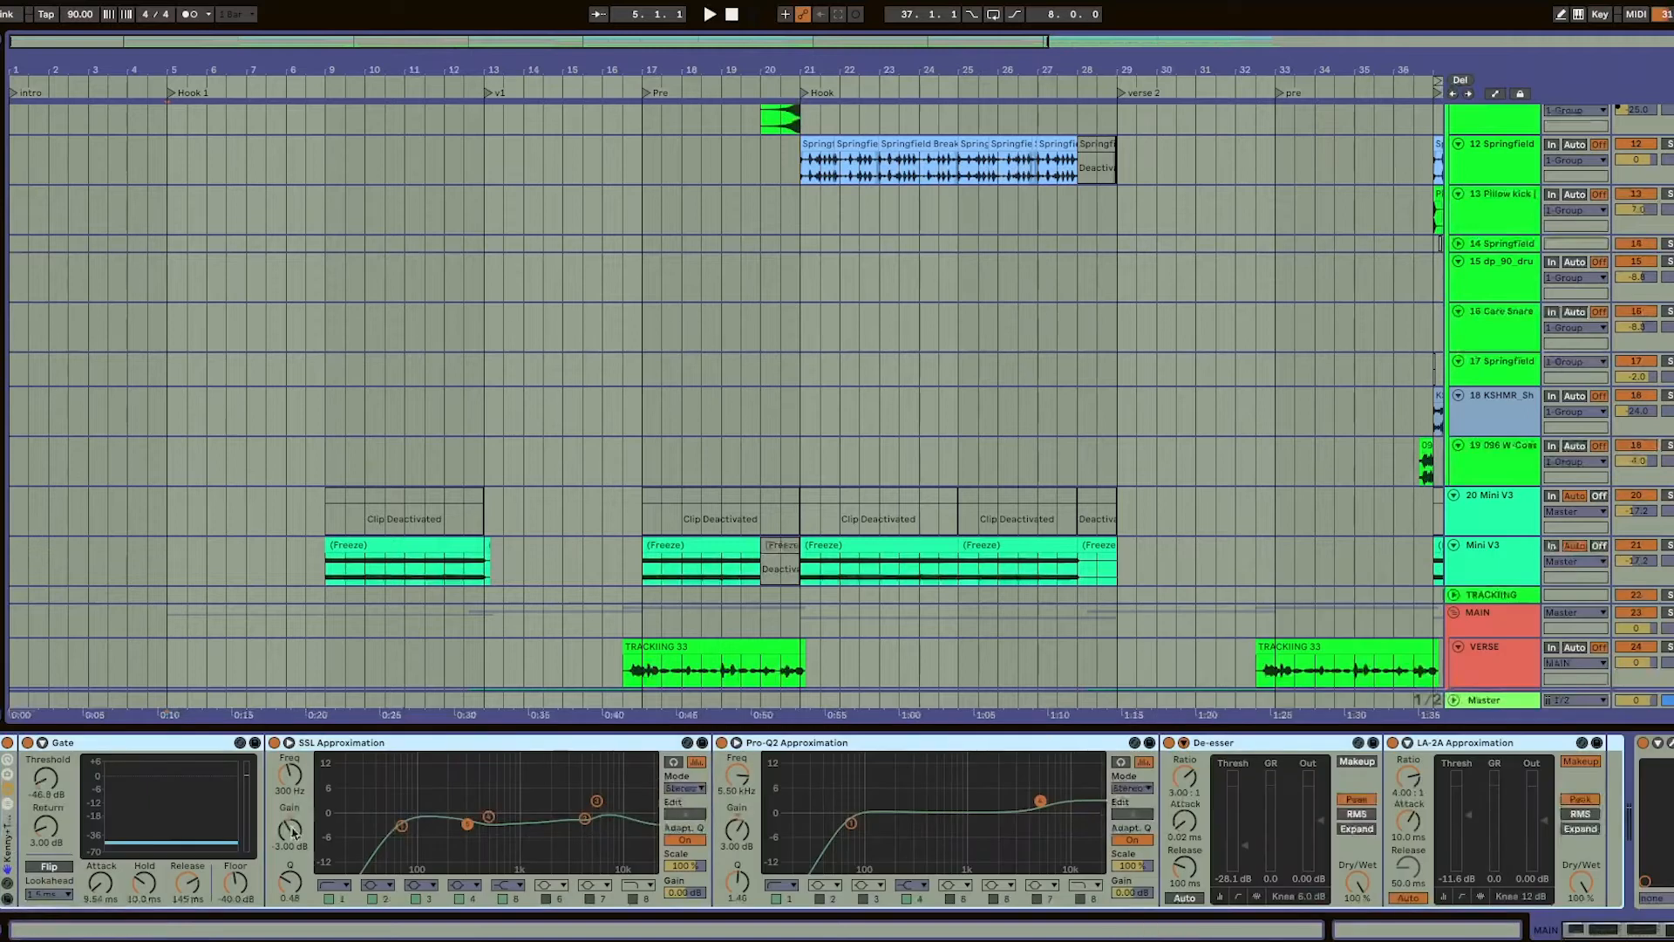
{"action": "scroll", "coordinate": [443, 830], "scroll_direction": "right", "scroll_amount": 3}
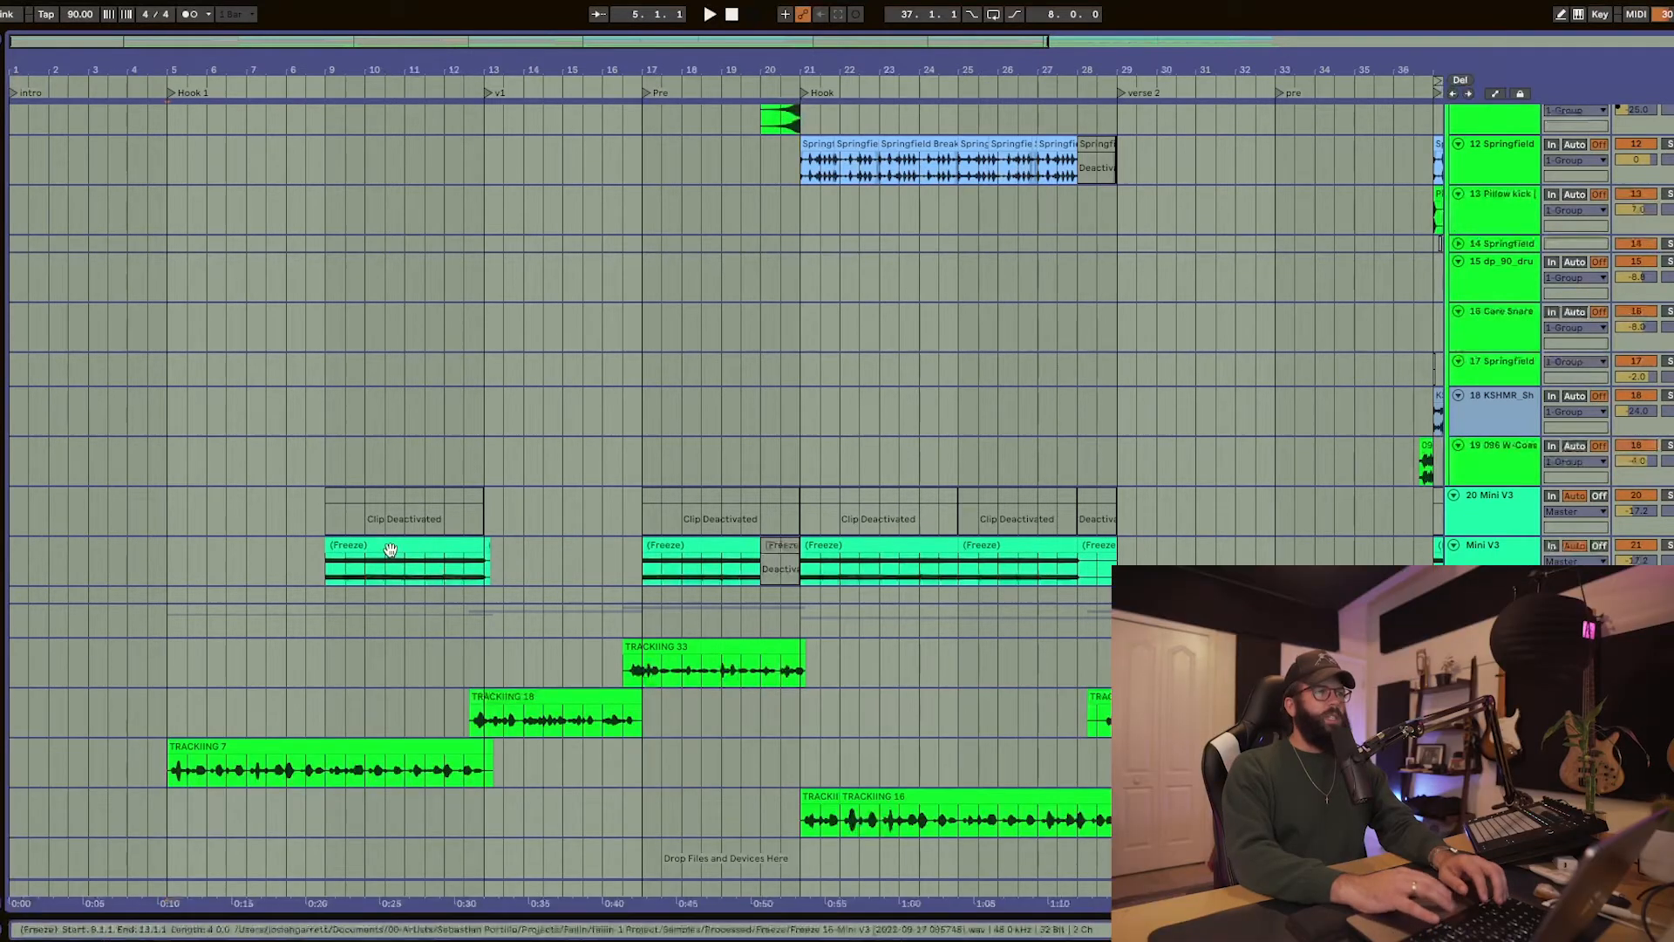
- Look over the whole arrangement and play the song from Hook 1 at bar 5, bringing the Mini V3 and vocal tracks into view
{"action": "key", "text": "minus"}
{"action": "scroll", "coordinate": [259, 584], "scroll_direction": "up", "scroll_amount": 2}
{"action": "scroll", "coordinate": [259, 584], "scroll_direction": "up", "scroll_amount": 2}
{"action": "scroll", "coordinate": [259, 584], "scroll_direction": "down", "scroll_amount": 3}
{"action": "scroll", "coordinate": [259, 585], "scroll_direction": "up", "scroll_amount": 5}
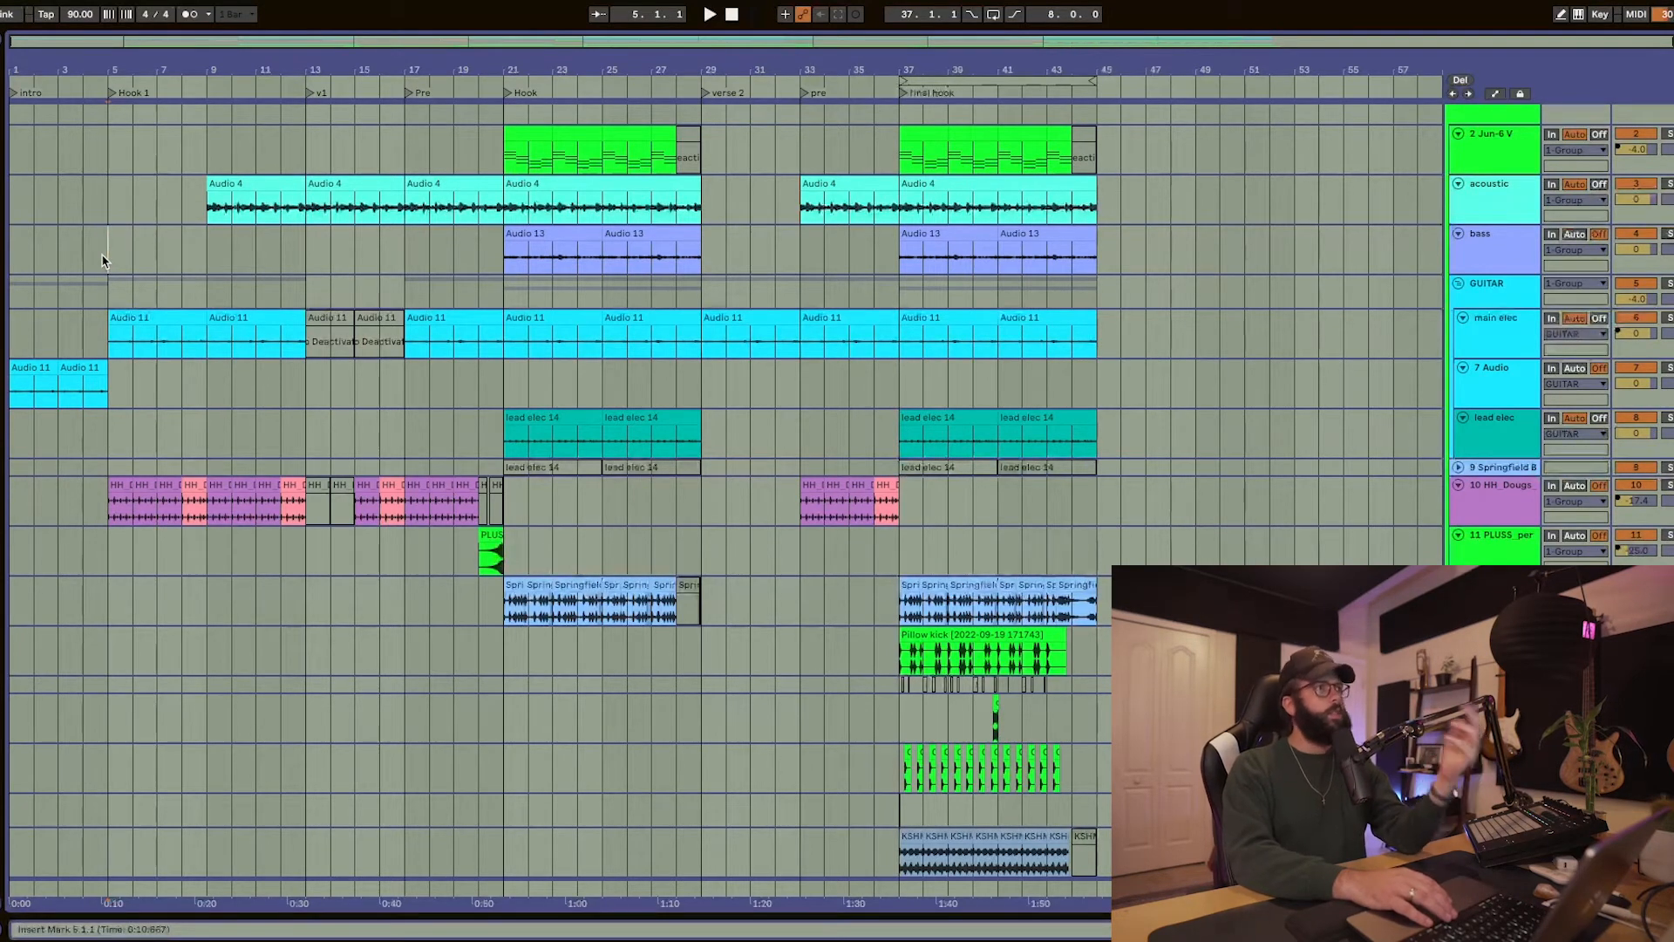
{"action": "scroll", "coordinate": [102, 260], "scroll_direction": "down", "scroll_amount": 10}
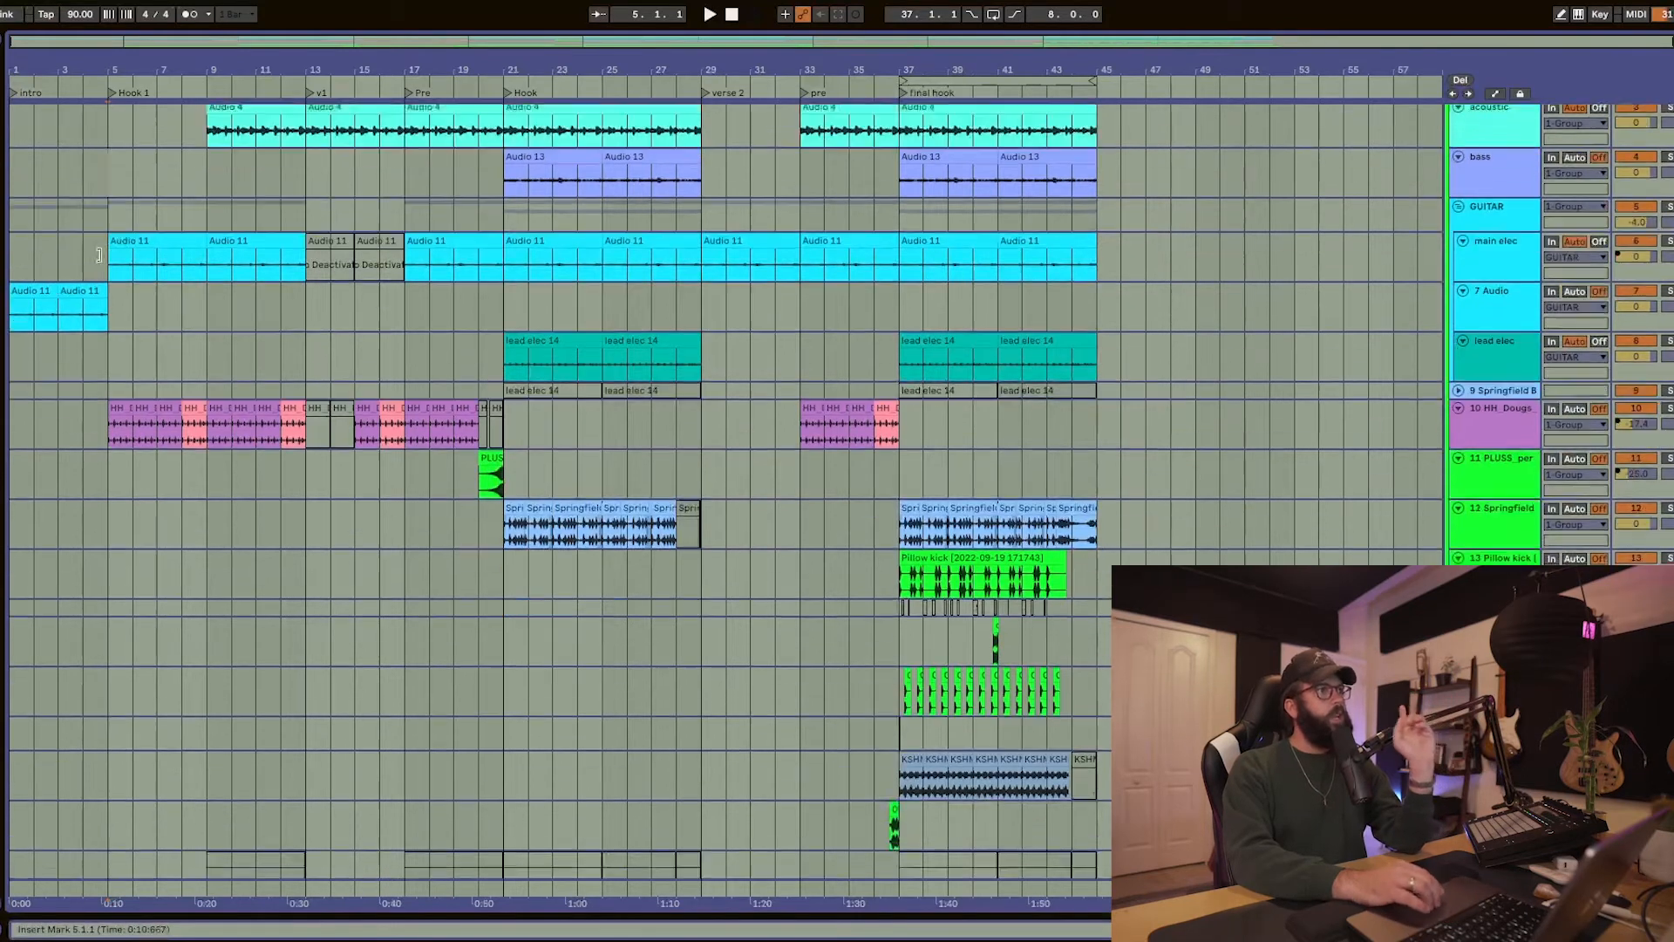
{"action": "scroll", "coordinate": [102, 260], "scroll_direction": "up", "scroll_amount": 12}
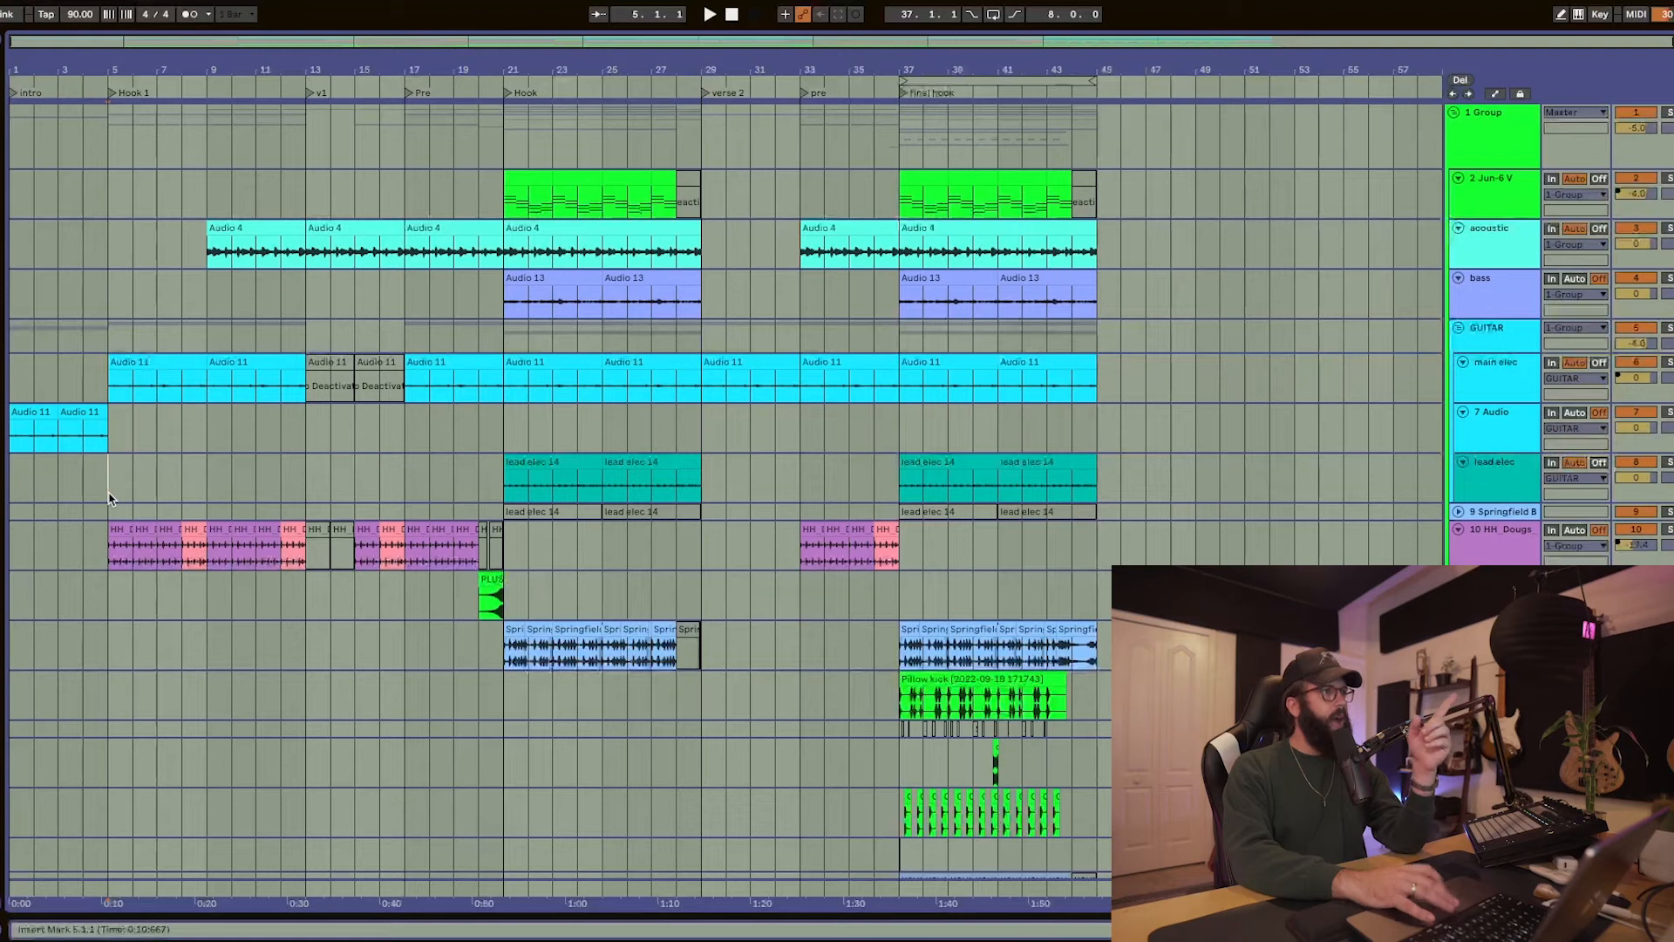
{"action": "key", "text": "space"}
{"action": "scroll", "coordinate": [109, 498], "scroll_direction": "down", "scroll_amount": 10}
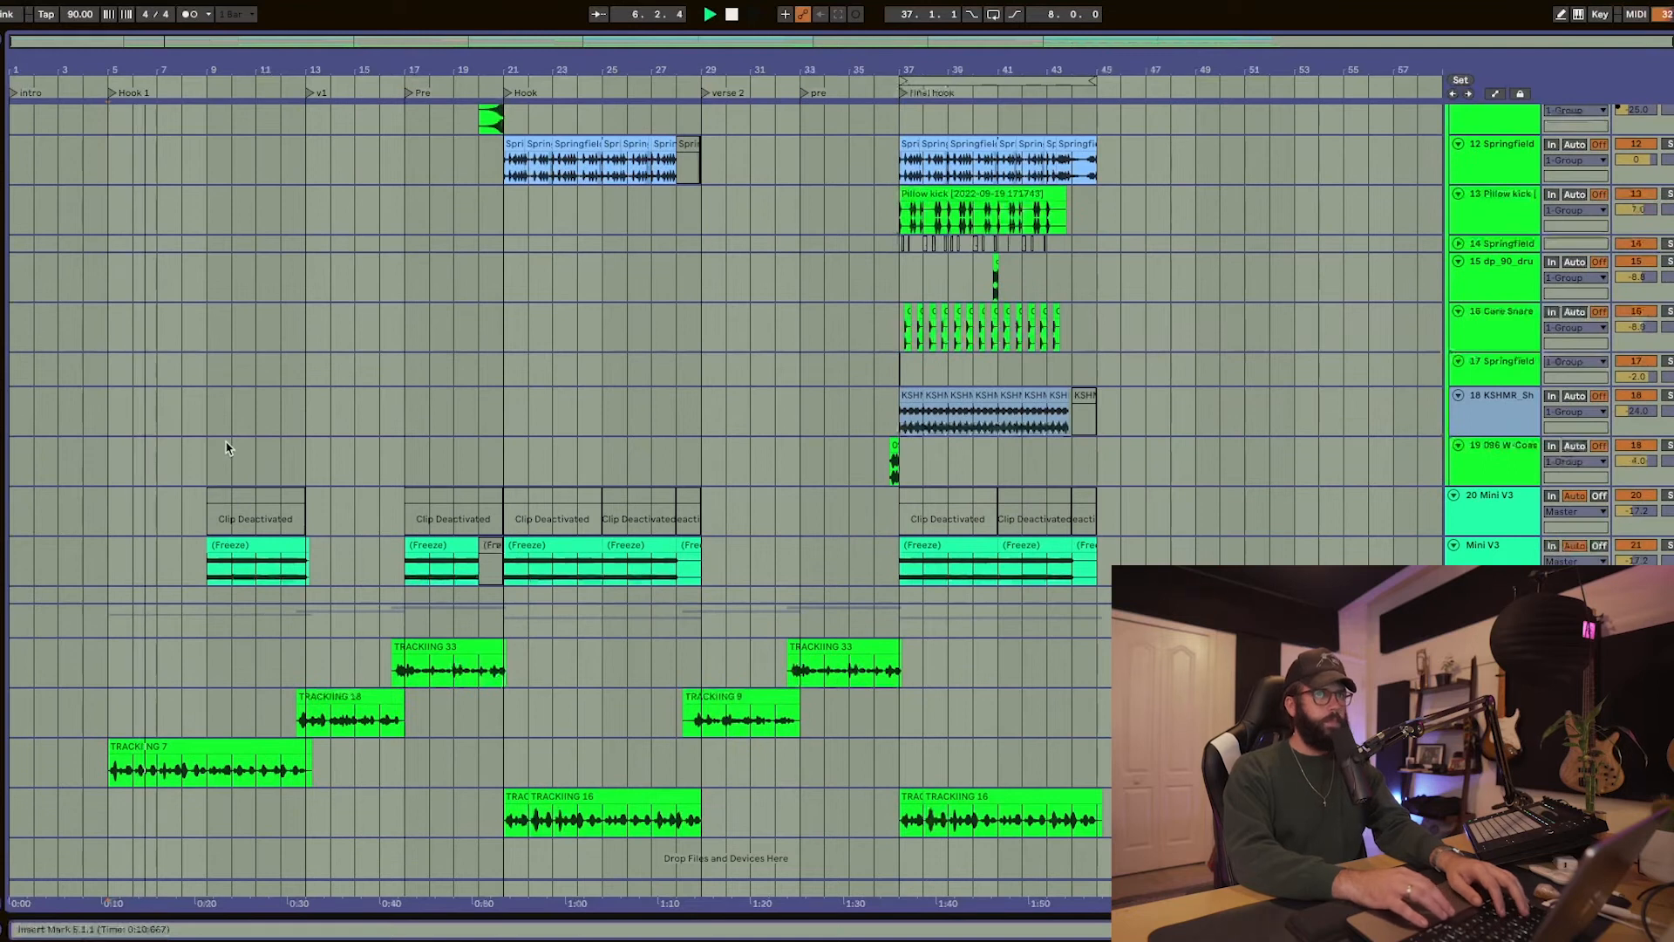
- Select the deactivated Mini V3 clip at bar 9, view the synth's Club Sub preset during playback, and close its window
{"action": "left_click", "coordinate": [252, 492]}
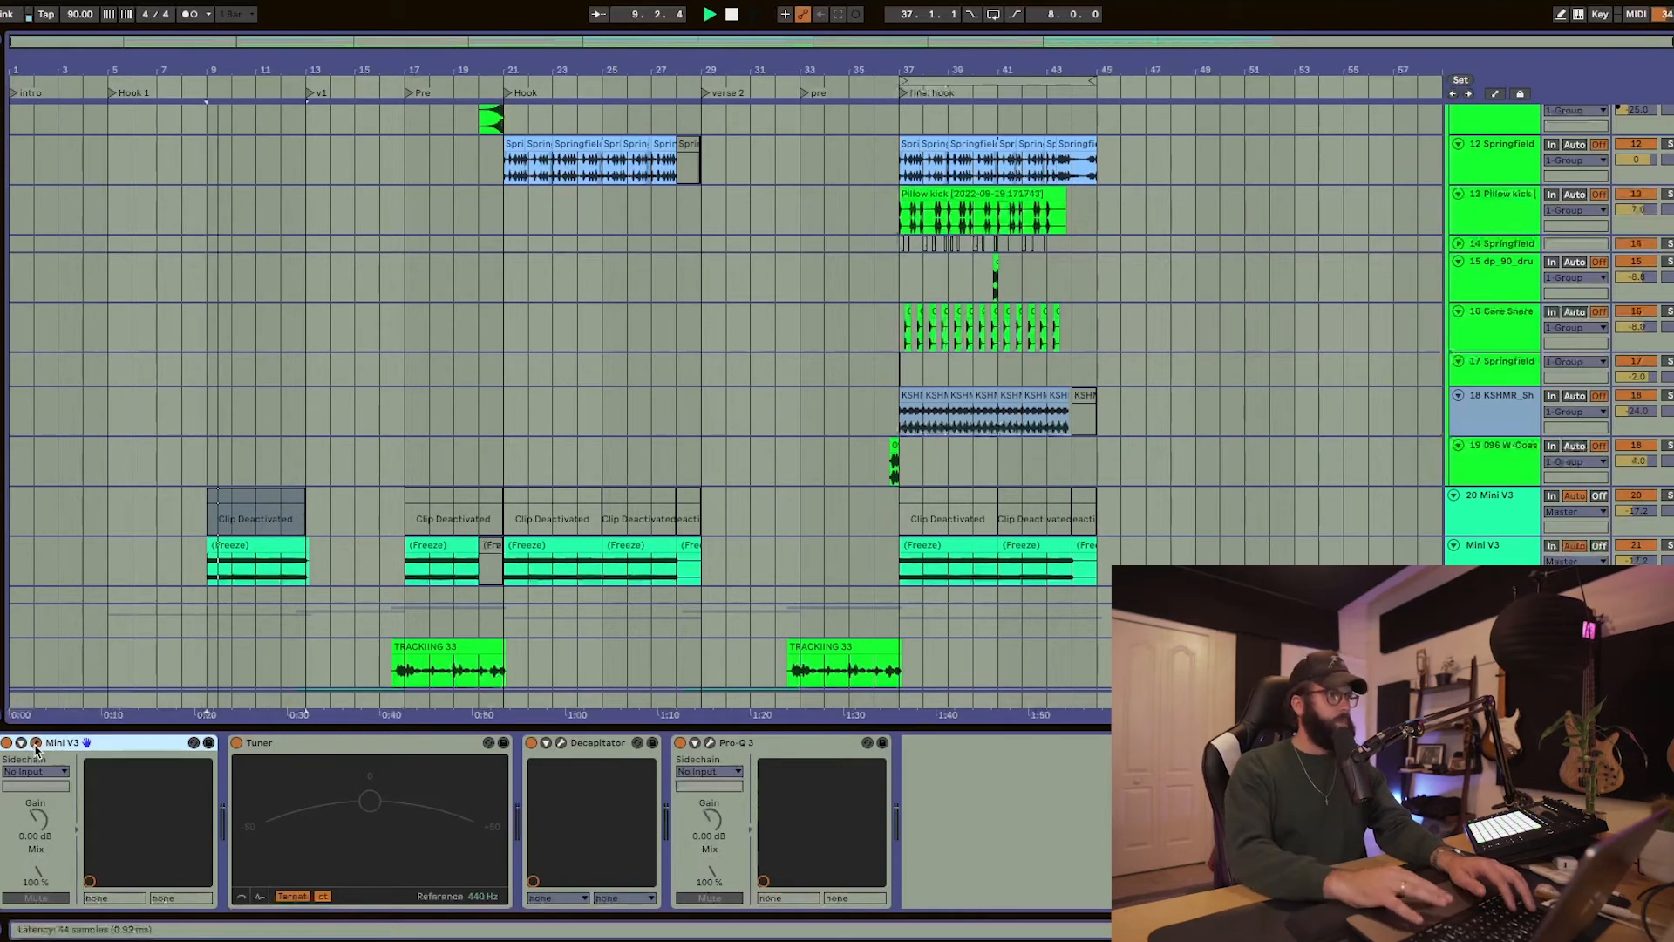
{"action": "left_click_drag", "start_coordinate": [672, 937], "coordinate": [856, 260]}
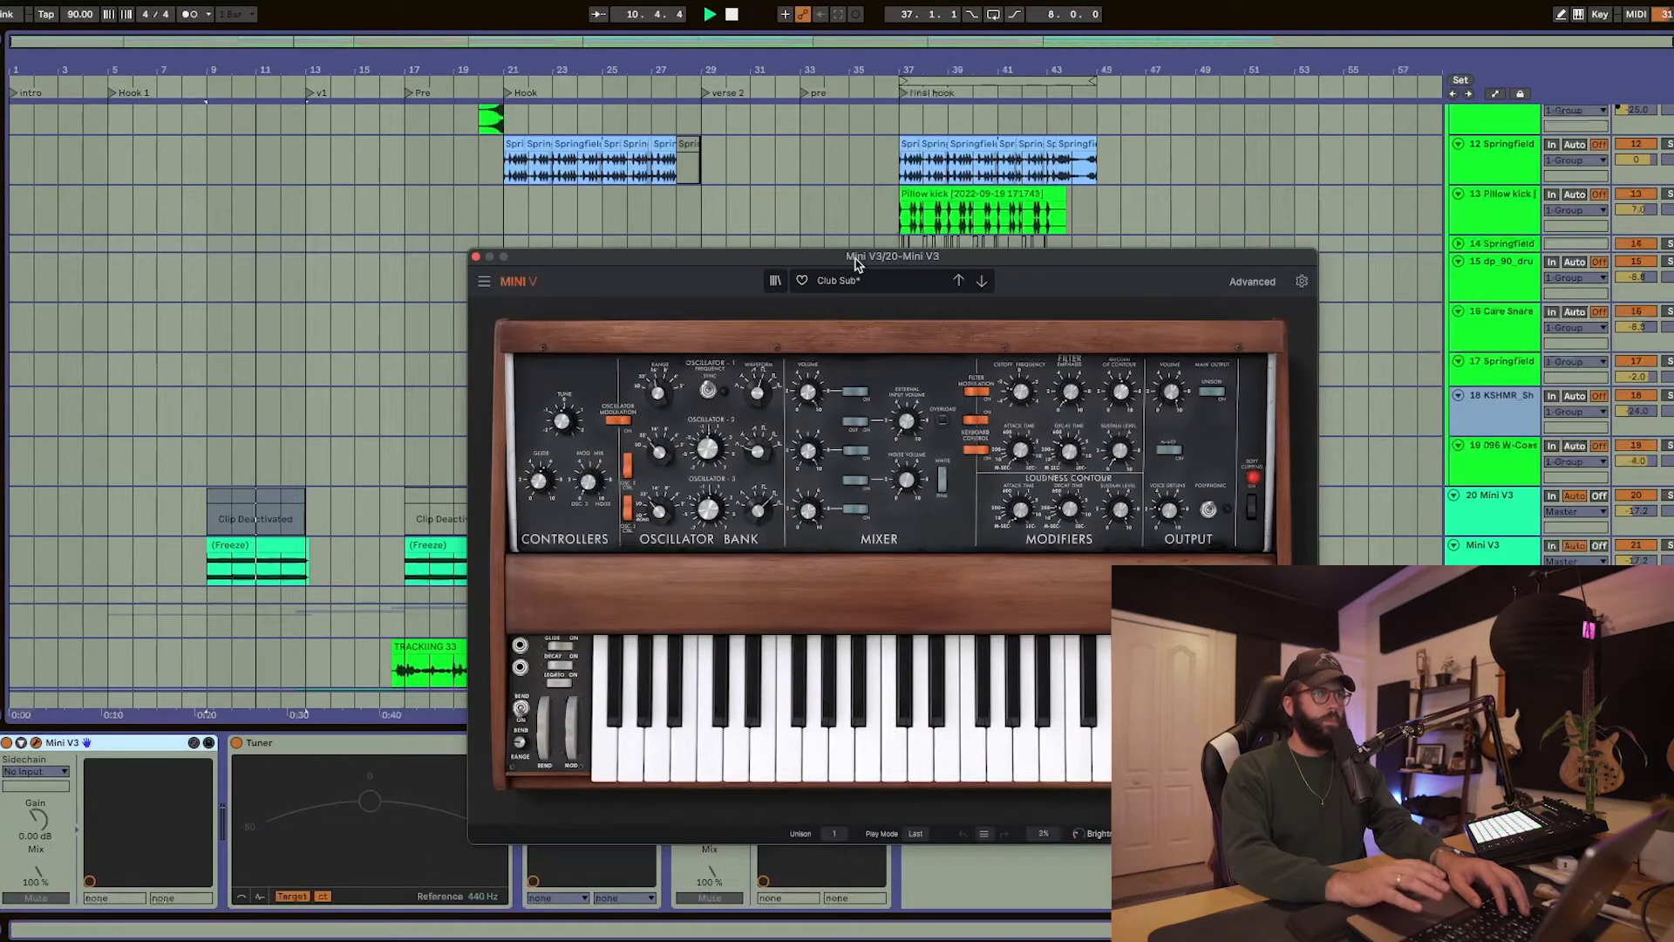
{"action": "left_click", "coordinate": [476, 257]}
{"action": "scroll", "coordinate": [322, 514], "scroll_direction": "up", "scroll_amount": 10}
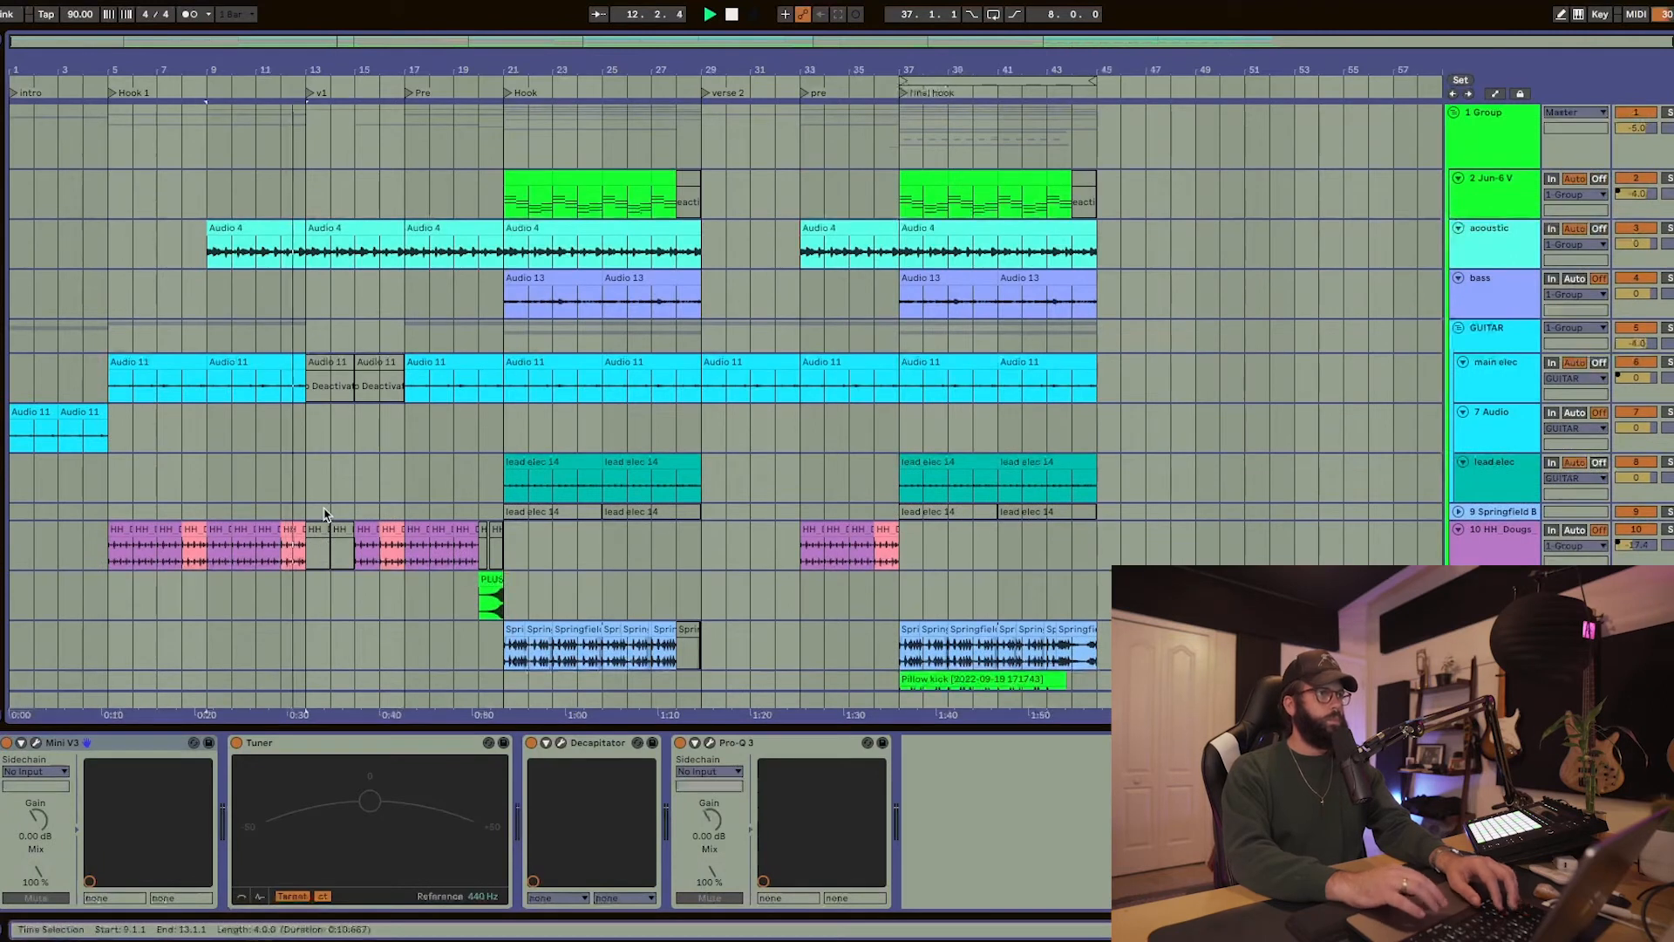
- Stop playback, reopen the Mini V3 synth and show the MIDI notes of its bar 9 clip in an enlarged note editor
{"action": "scroll", "coordinate": [279, 628], "scroll_direction": "down", "scroll_amount": 10}
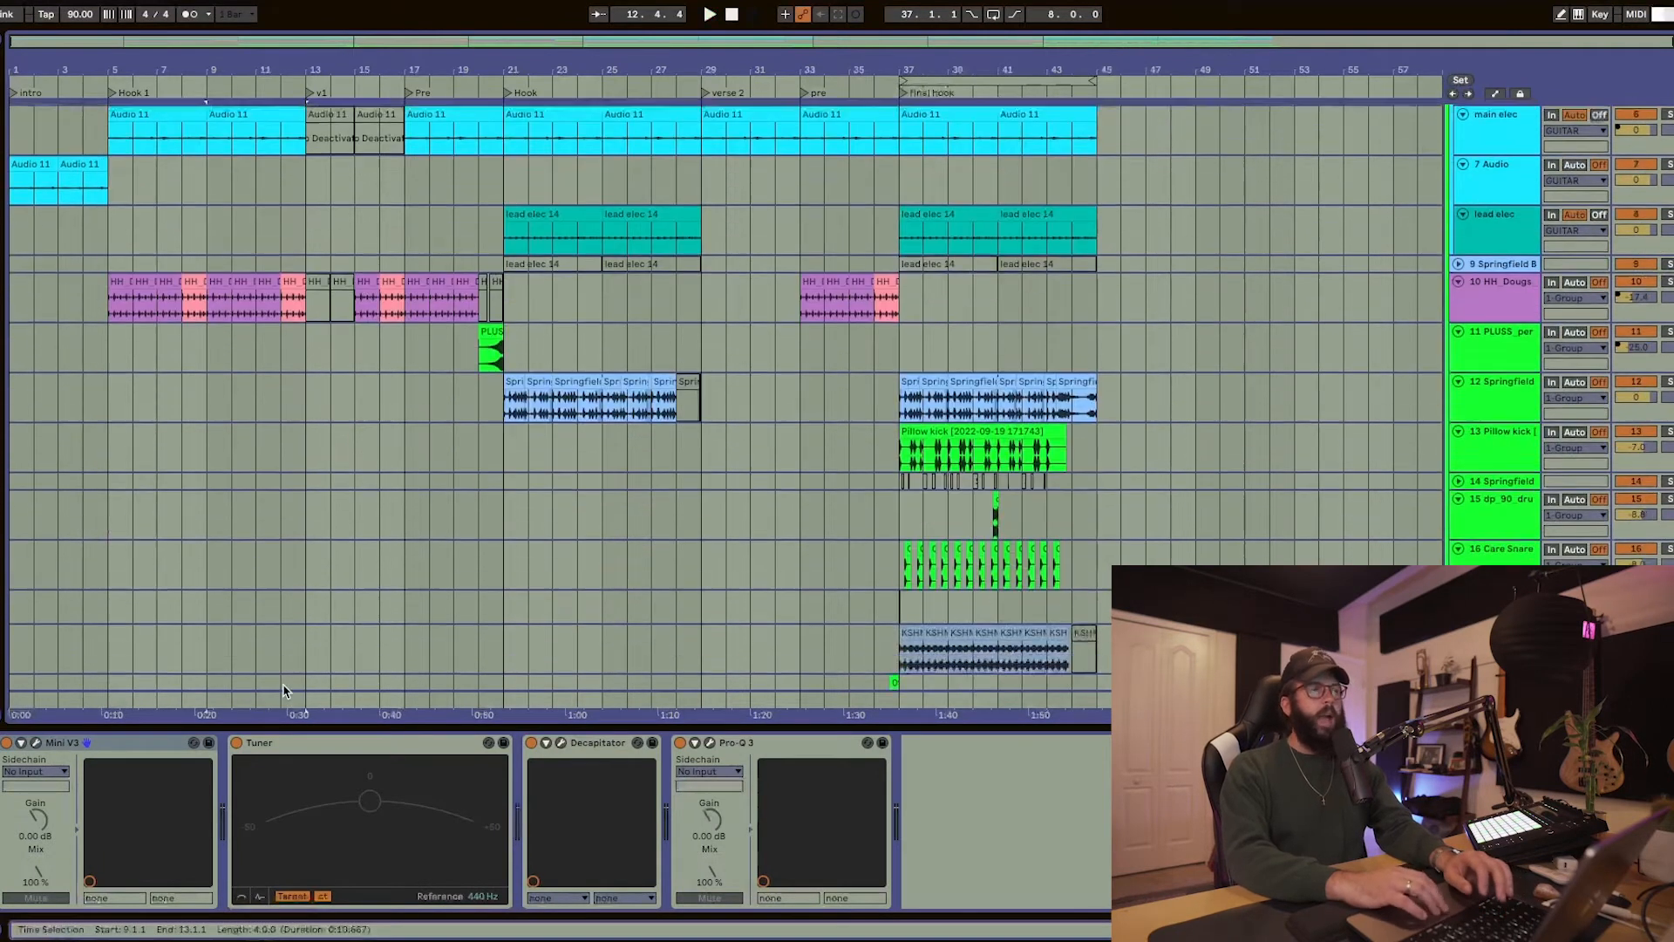
{"action": "double_click", "coordinate": [273, 544]}
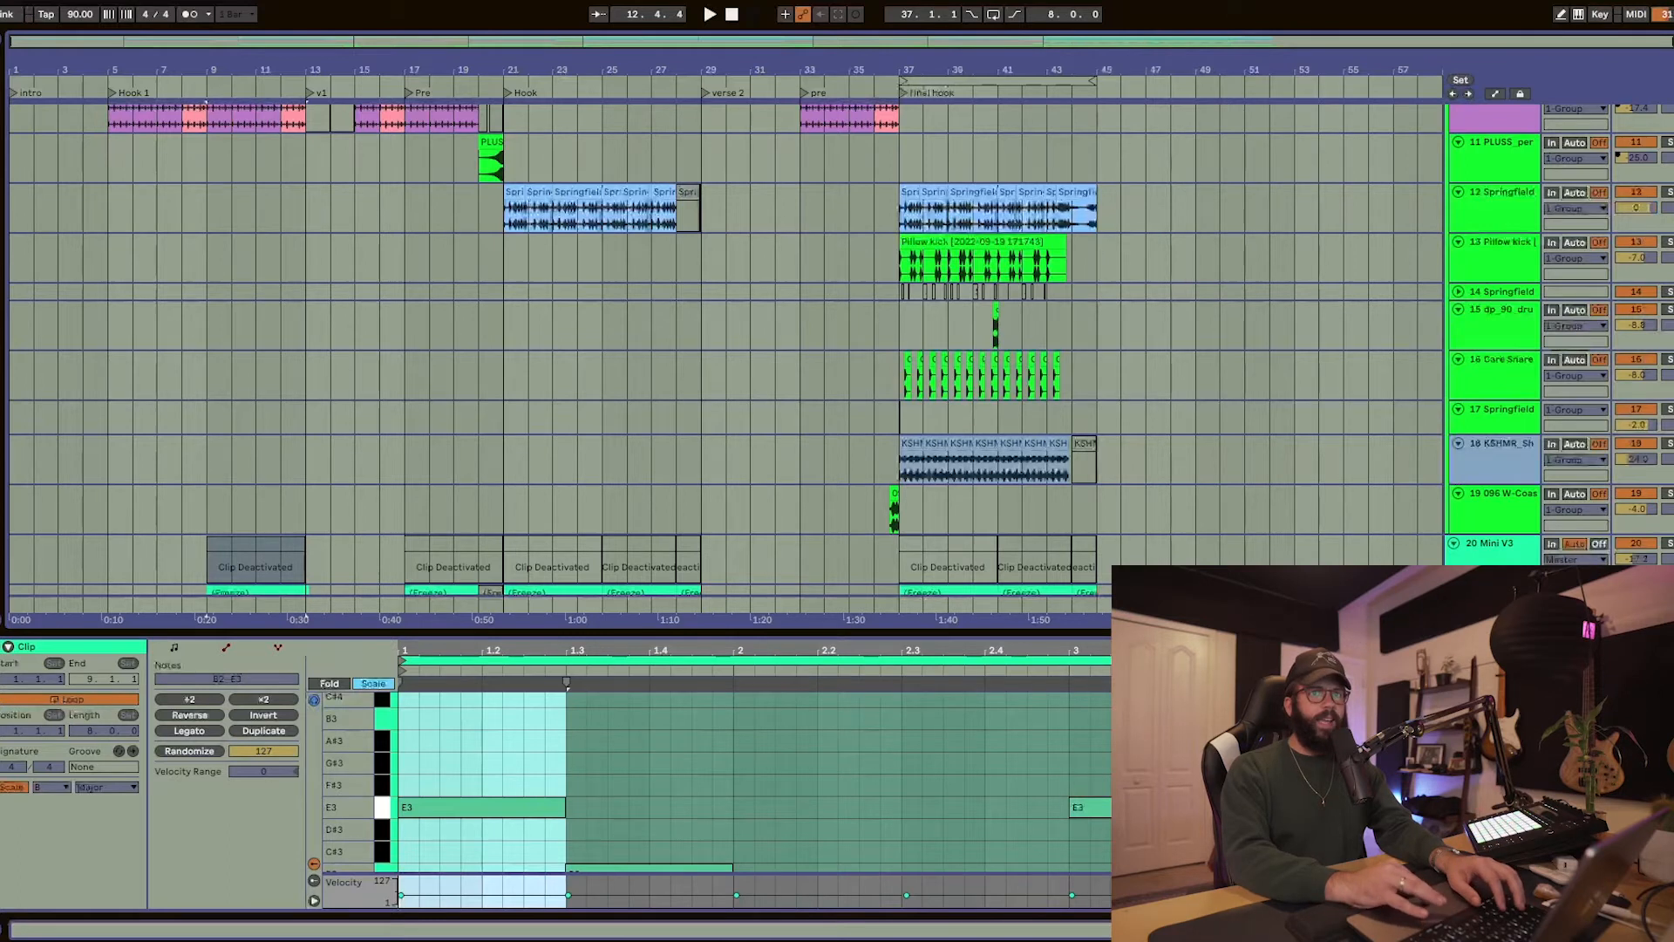
{"action": "key", "text": "shift+Tab"}
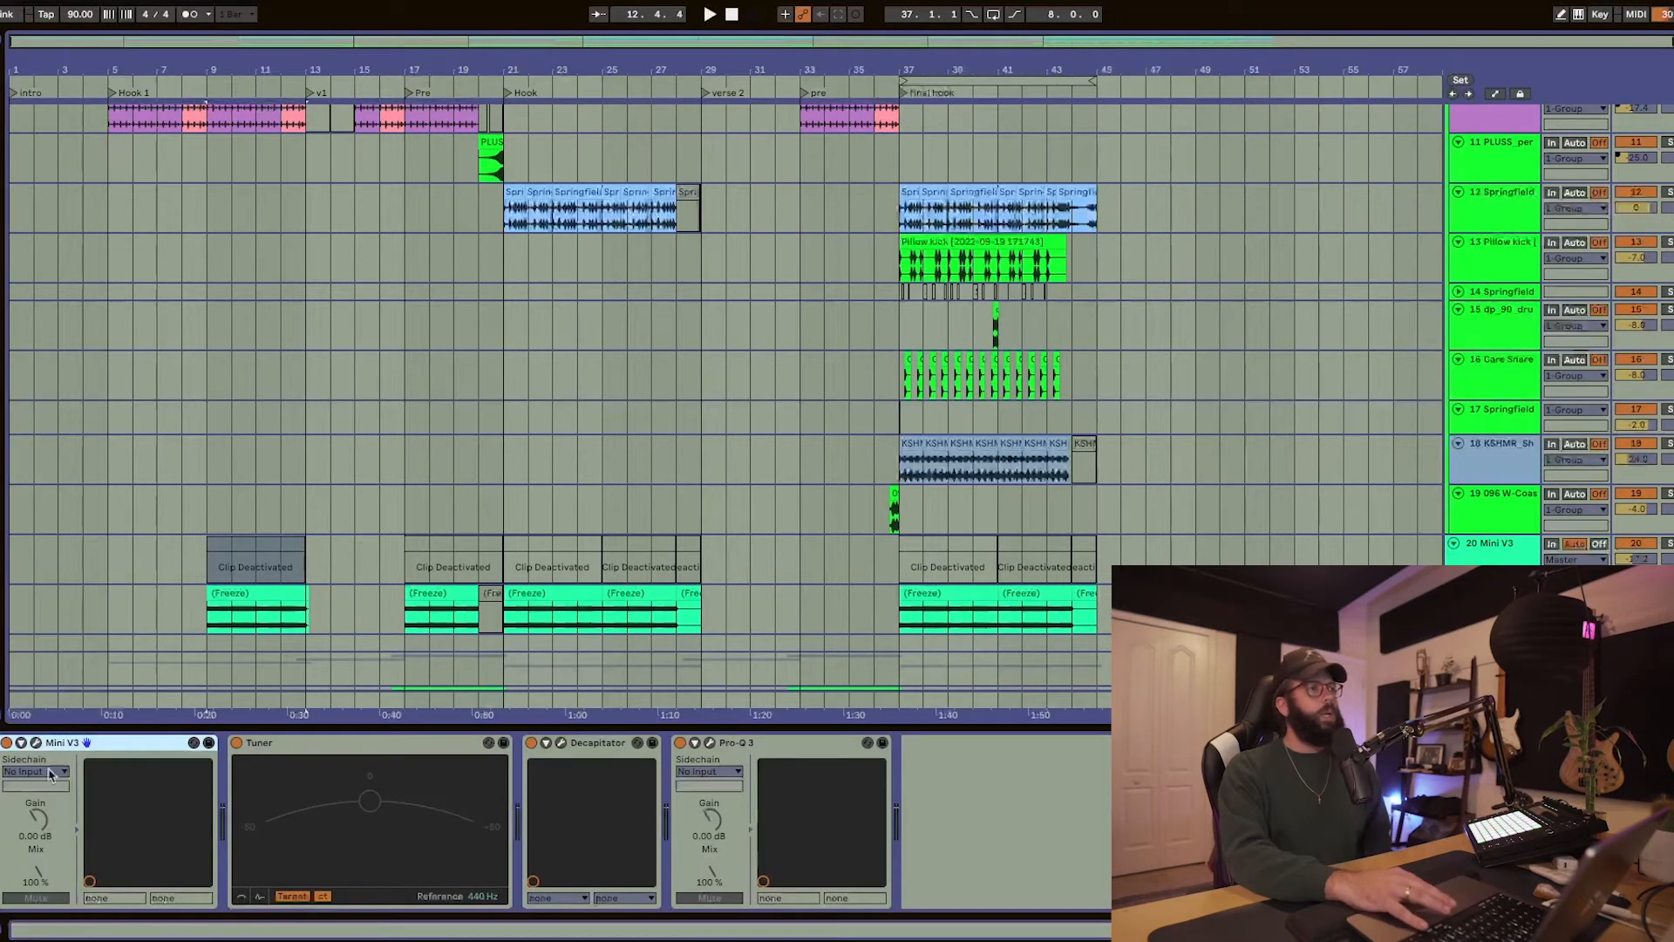
{"action": "left_click", "coordinate": [35, 744]}
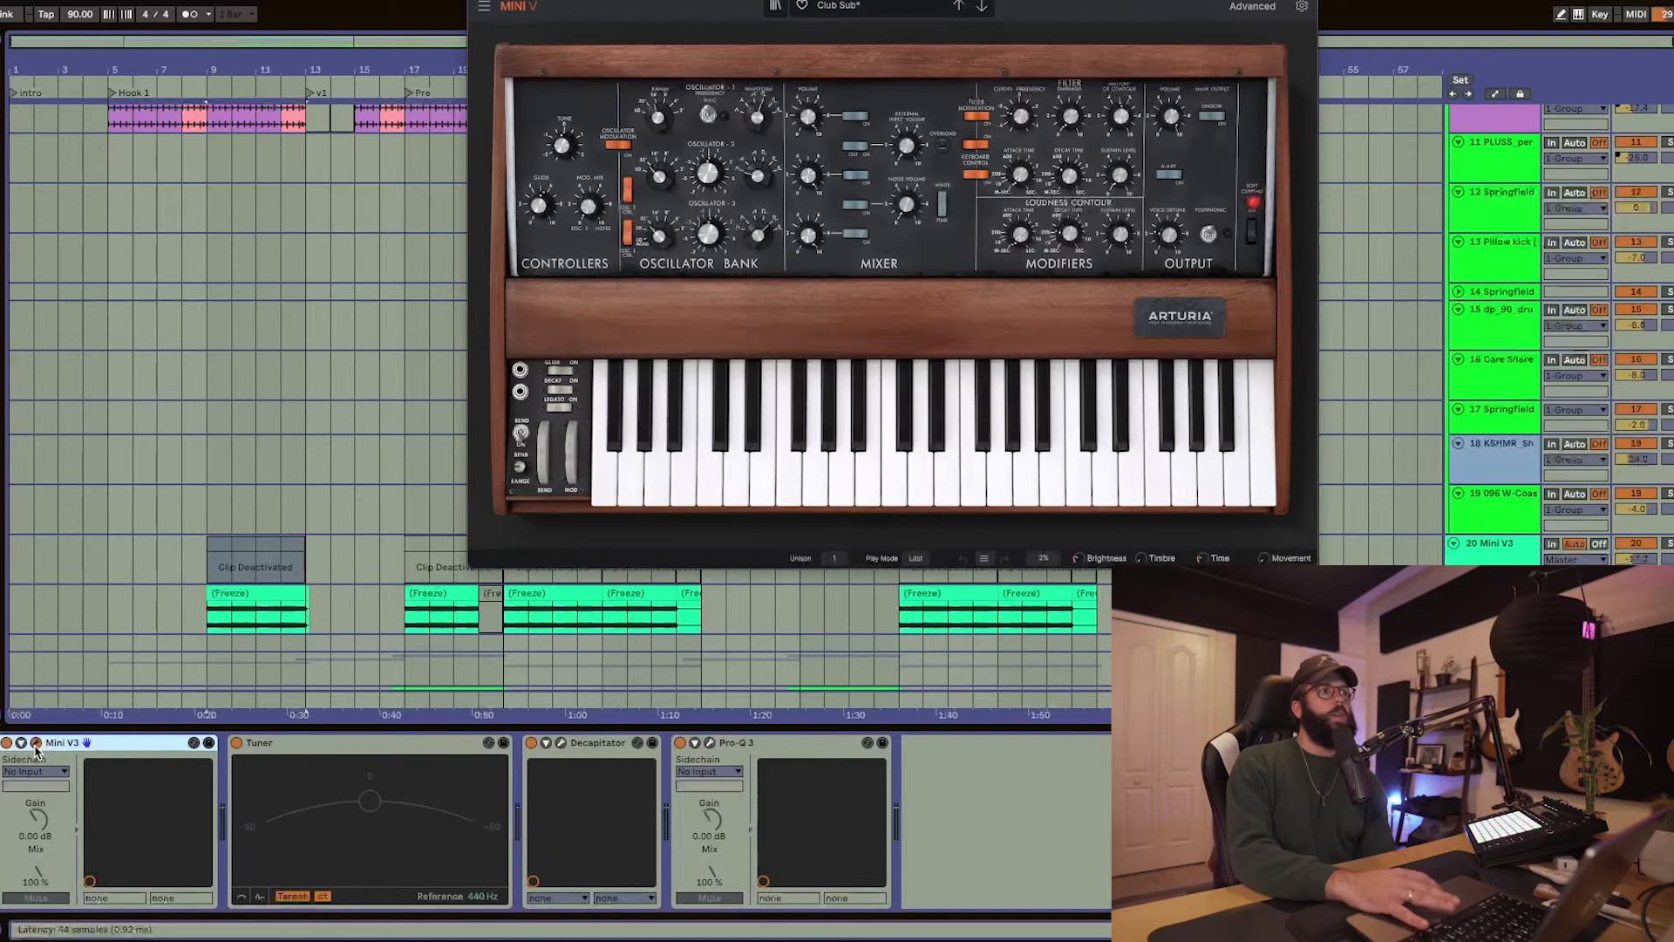
{"action": "double_click", "coordinate": [280, 553]}
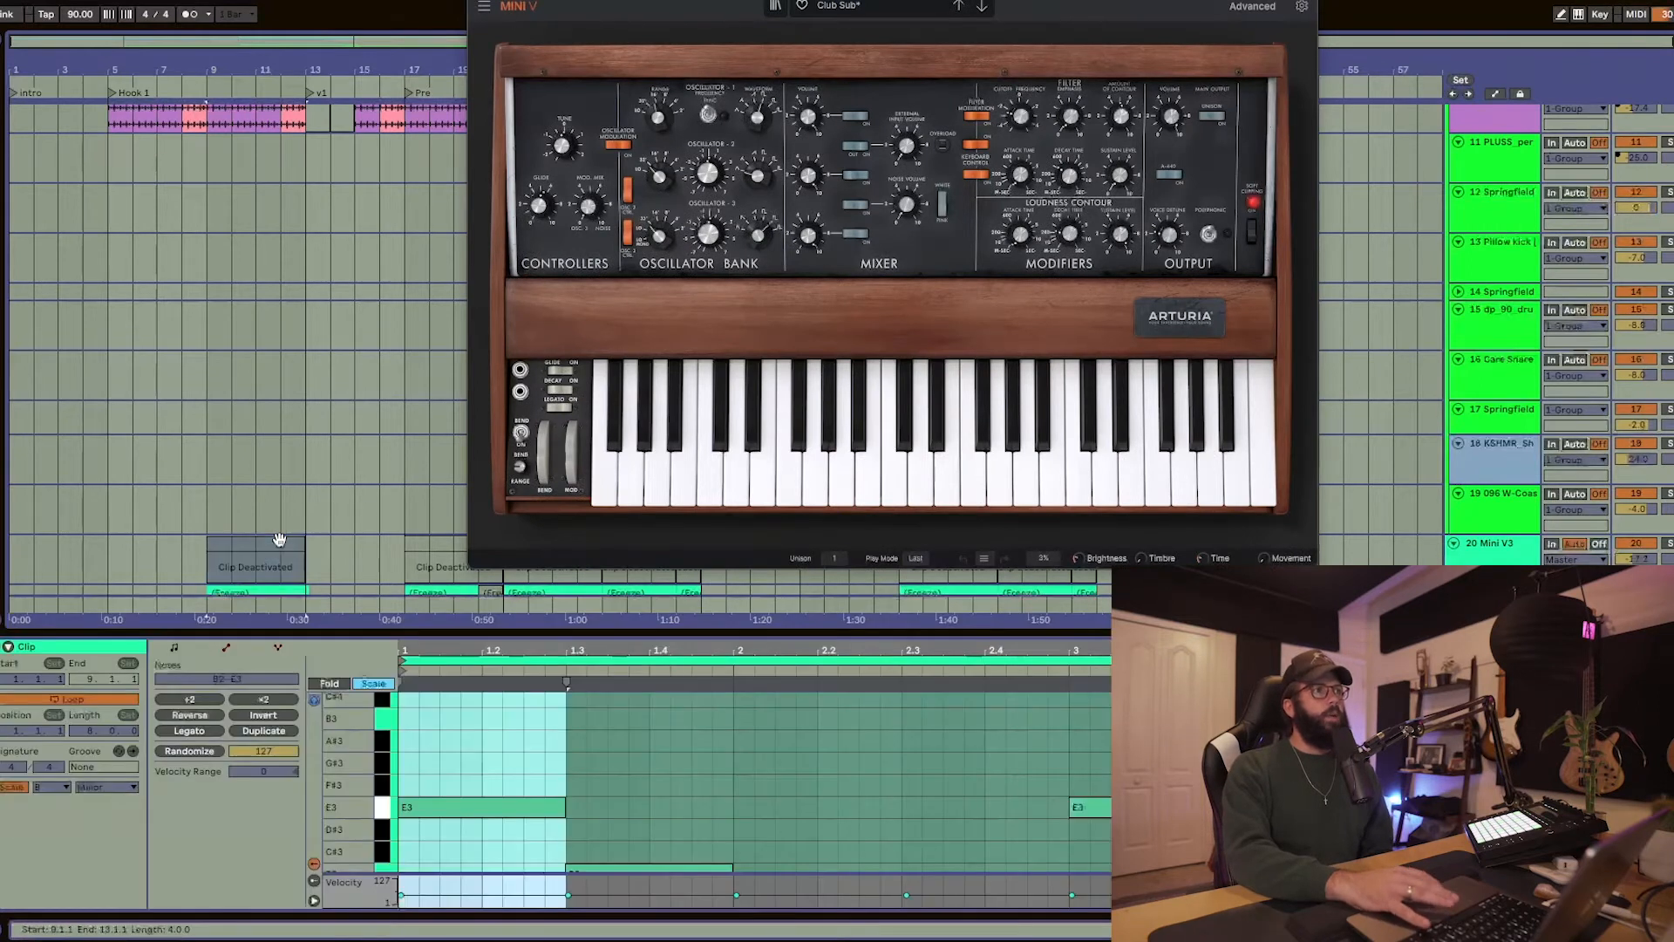
{"action": "left_click_drag", "start_coordinate": [425, 628], "coordinate": [420, 545]}
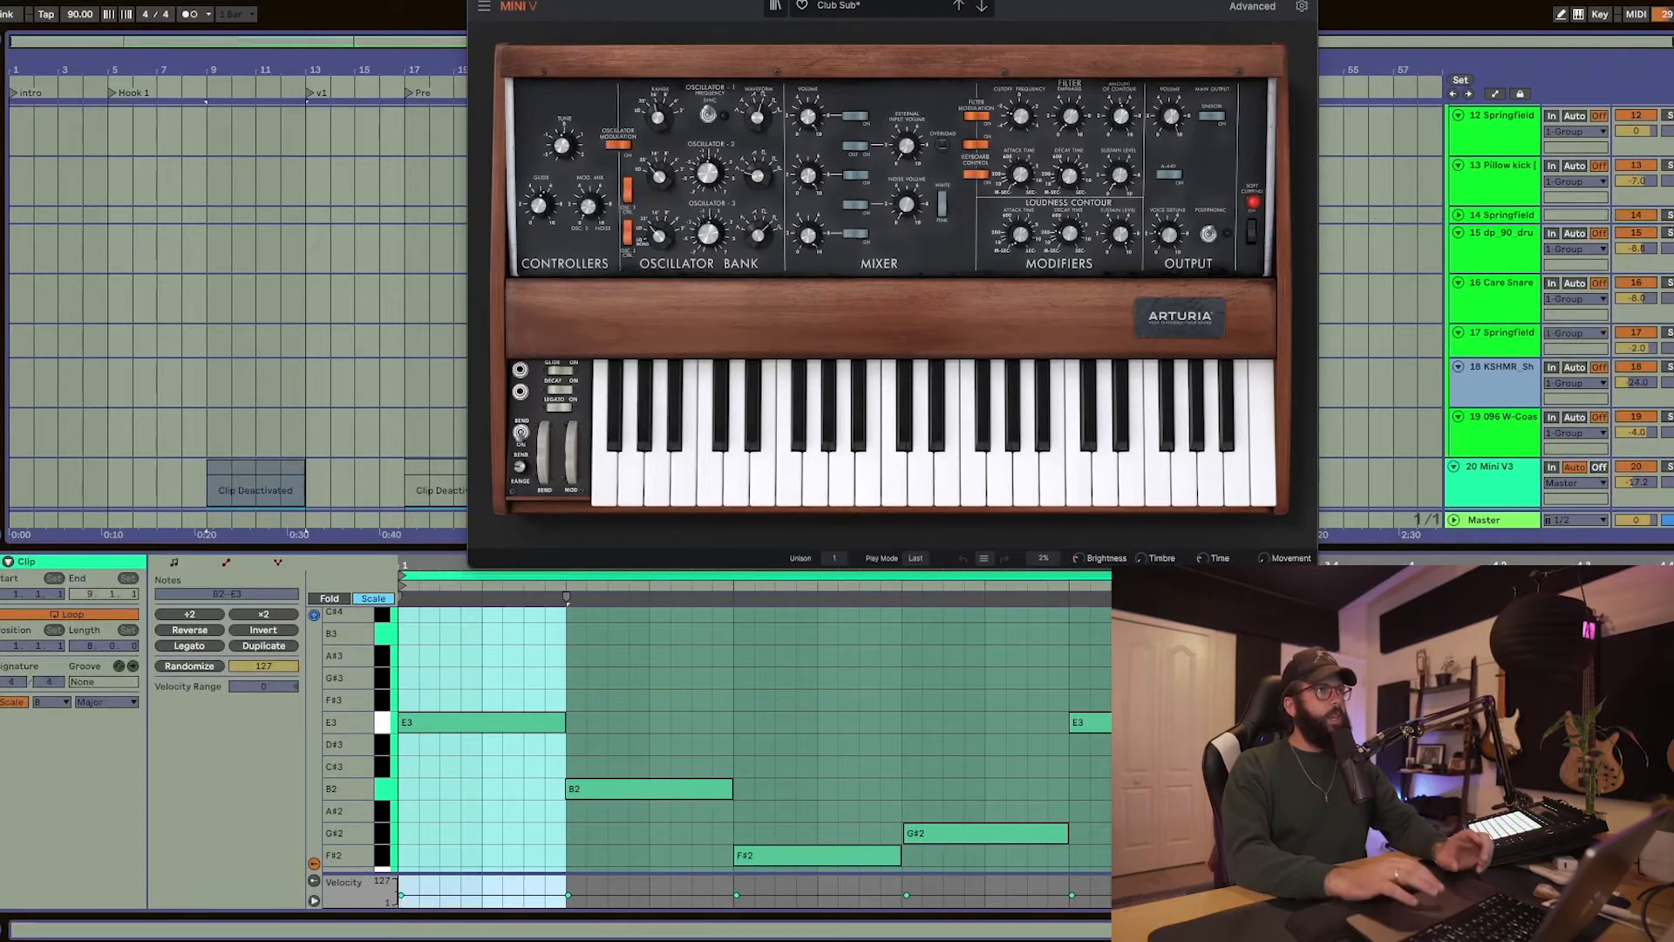
- Close the Mini V3 window, enlarge the note editor further to view the bass notes, and hide the clip view
{"action": "key", "text": "super+w"}
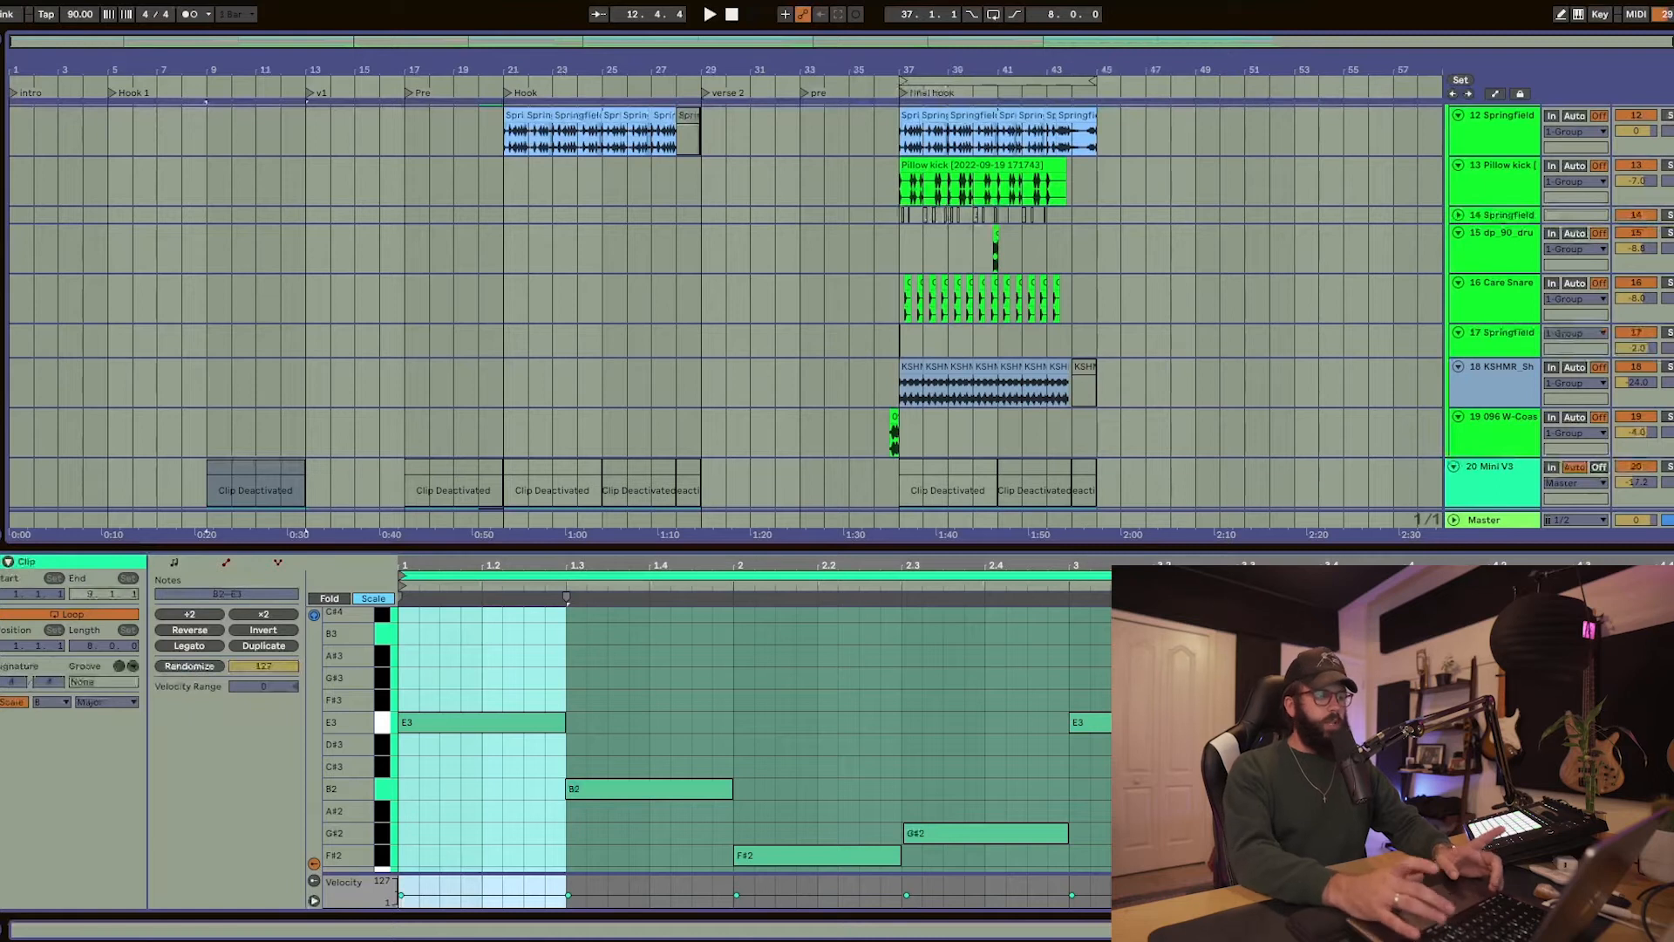
{"action": "left_click_drag", "start_coordinate": [506, 546], "coordinate": [502, 501]}
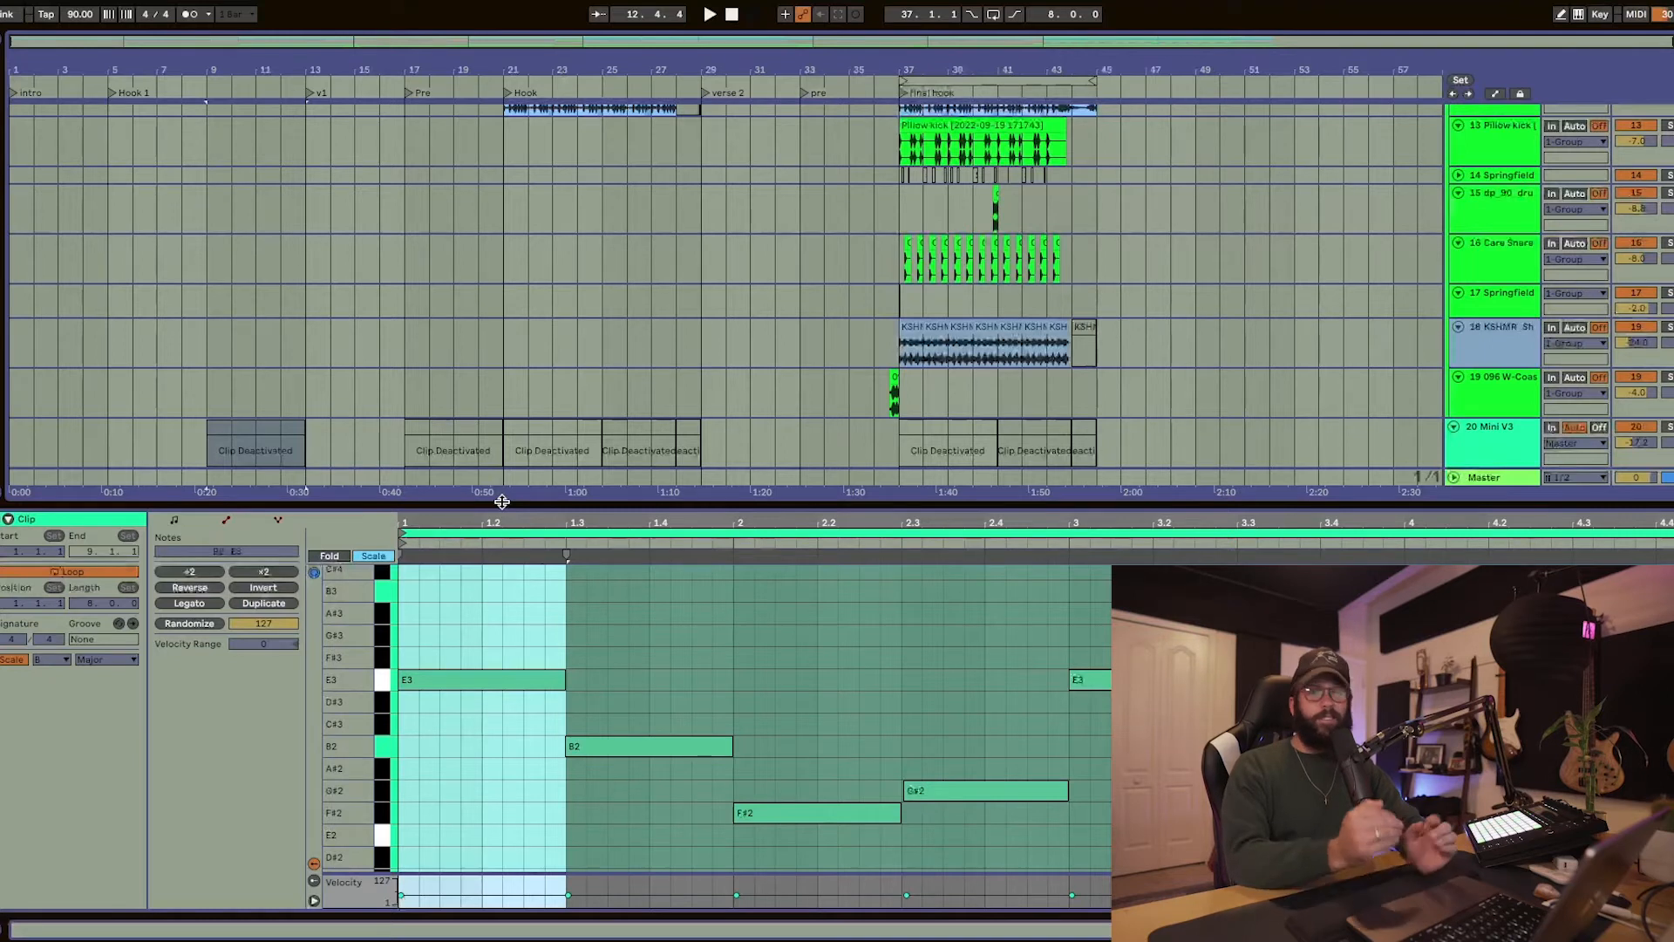
{"action": "key", "text": "super+alt+l"}
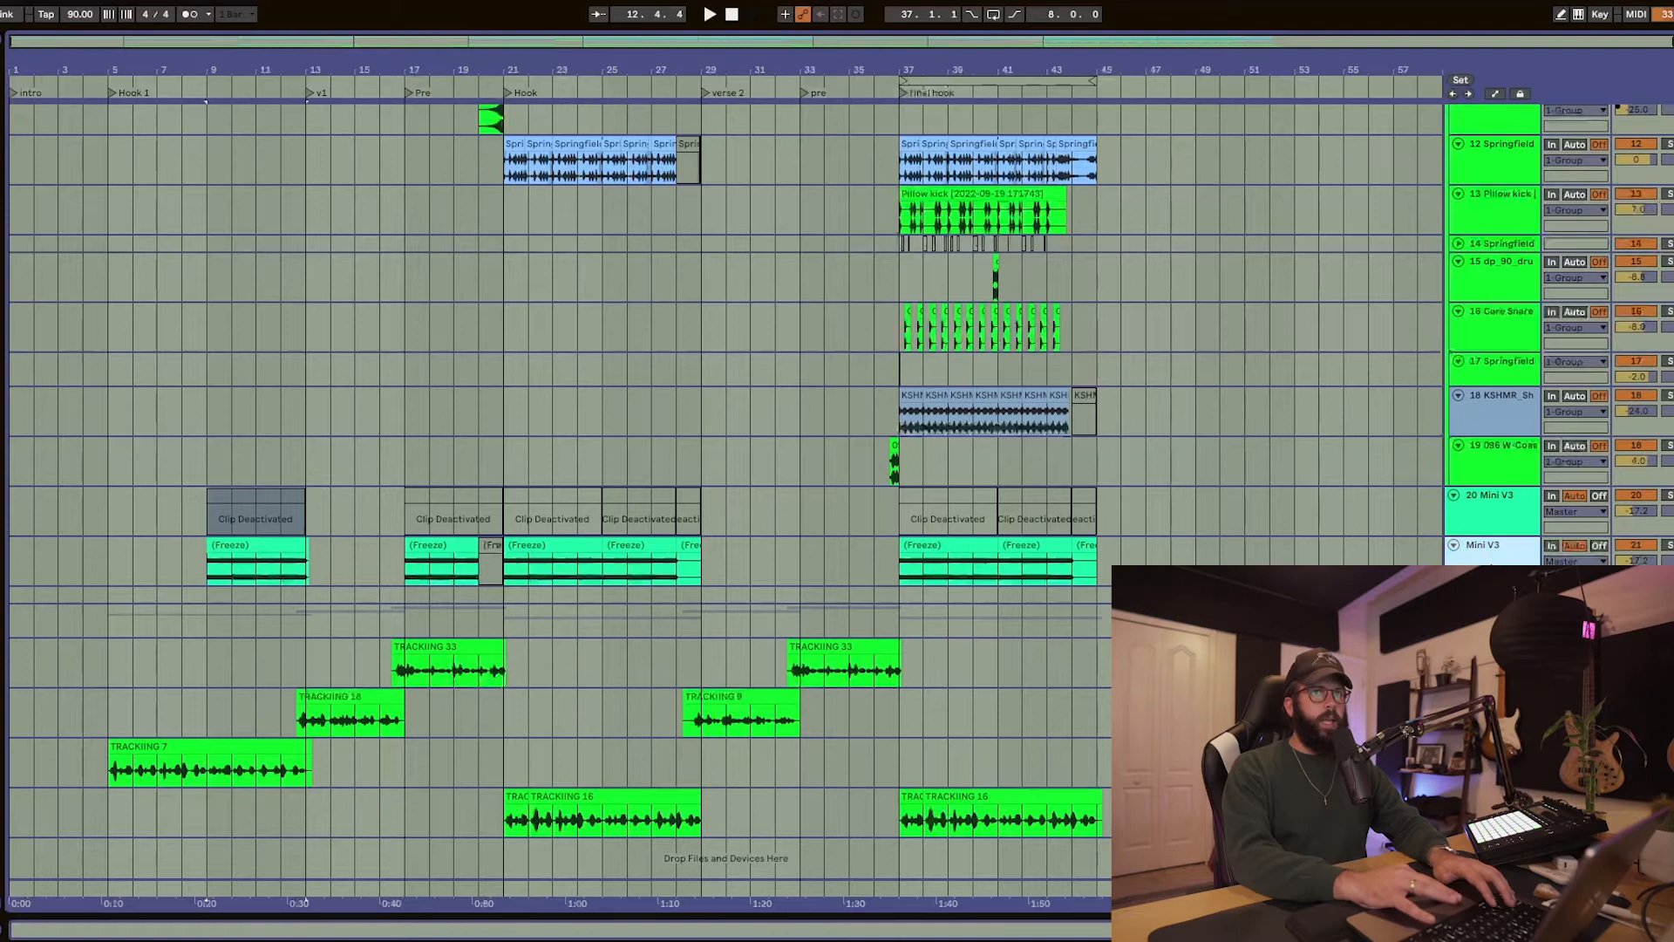
- Show the 20 Mini V3 track's devices, inspect the Decapitator saturation settings, and close the plug-in window
{"action": "double_click", "coordinate": [1496, 506]}
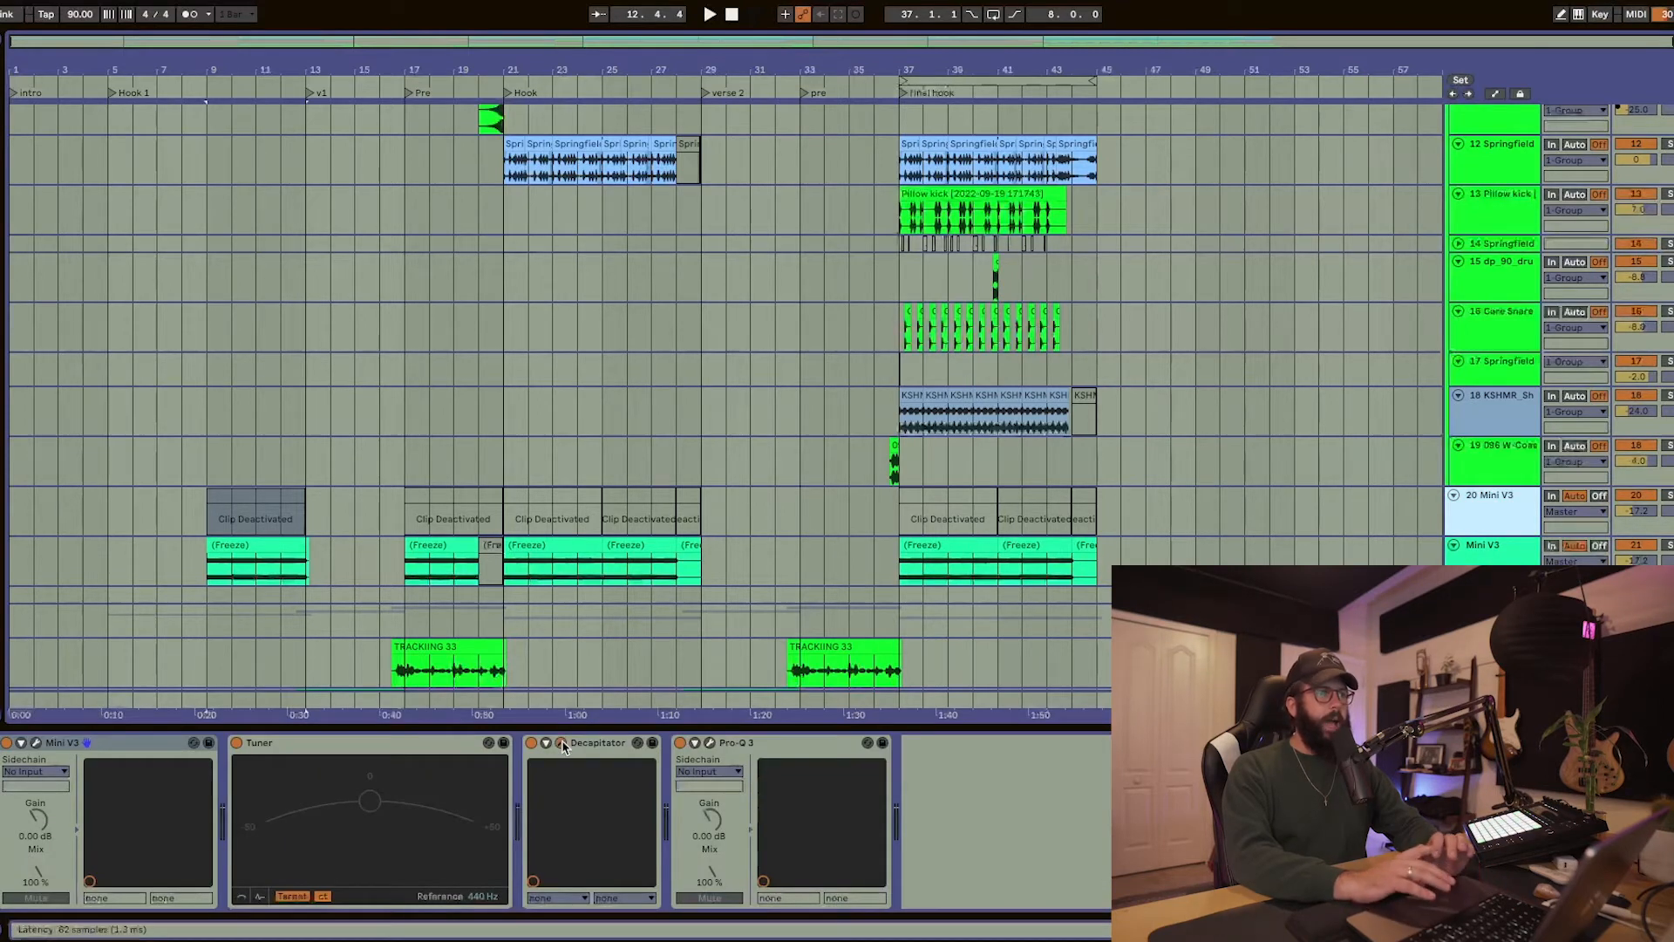
{"action": "left_click_drag", "start_coordinate": [635, 935], "coordinate": [618, 441]}
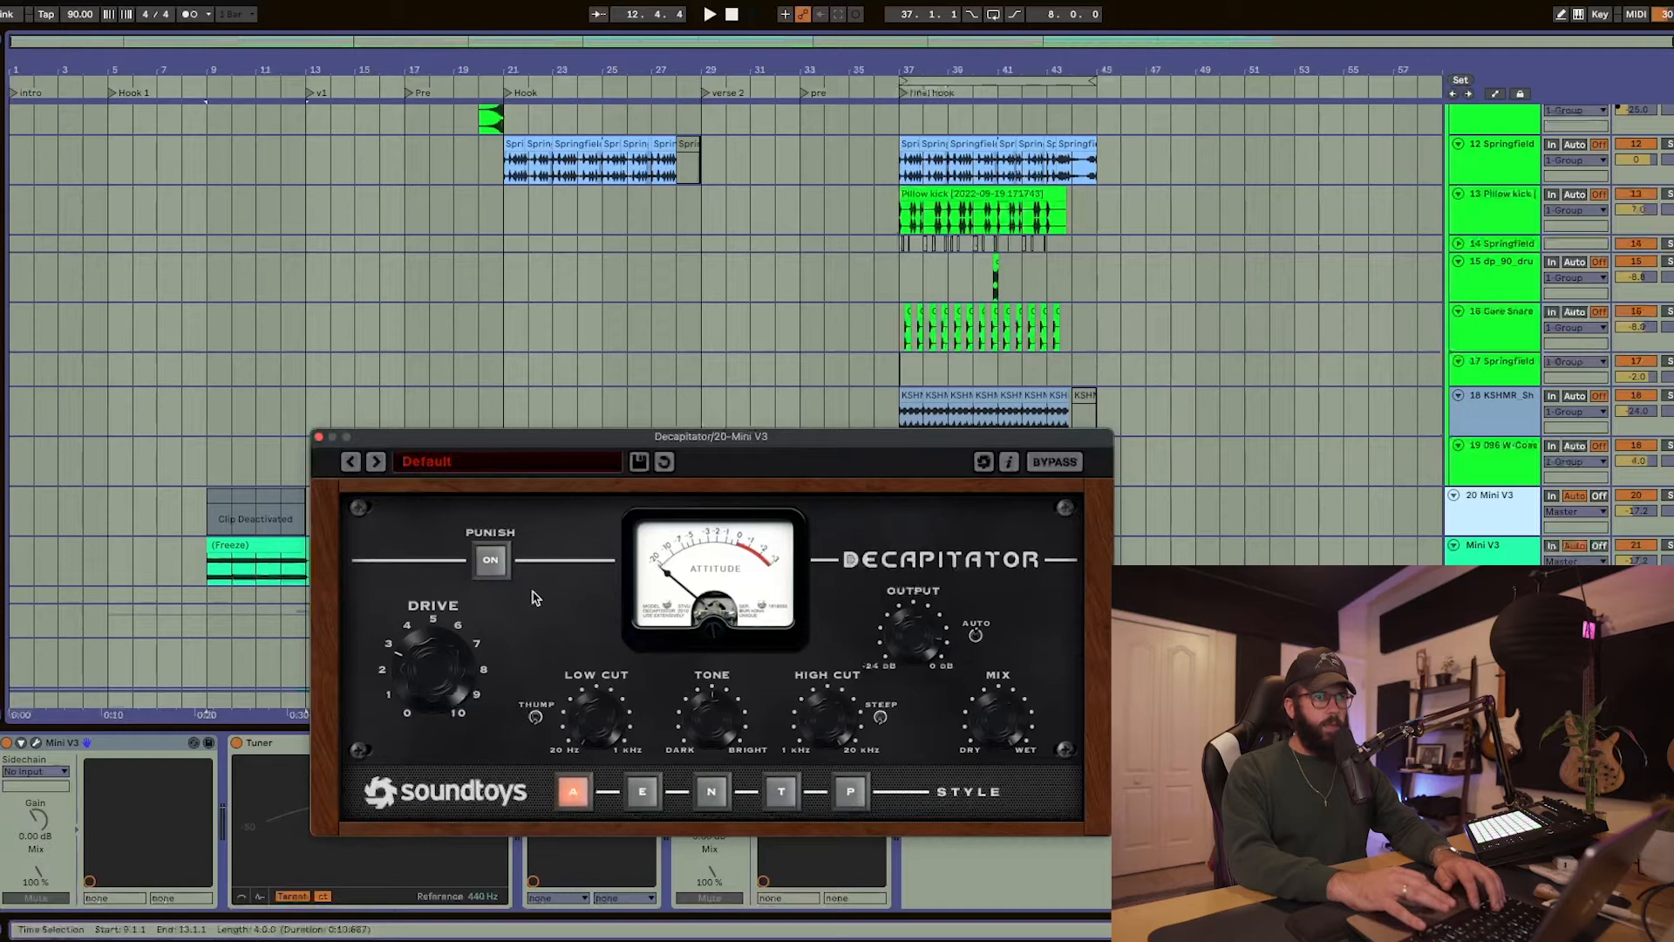
{"action": "left_click", "coordinate": [319, 438]}
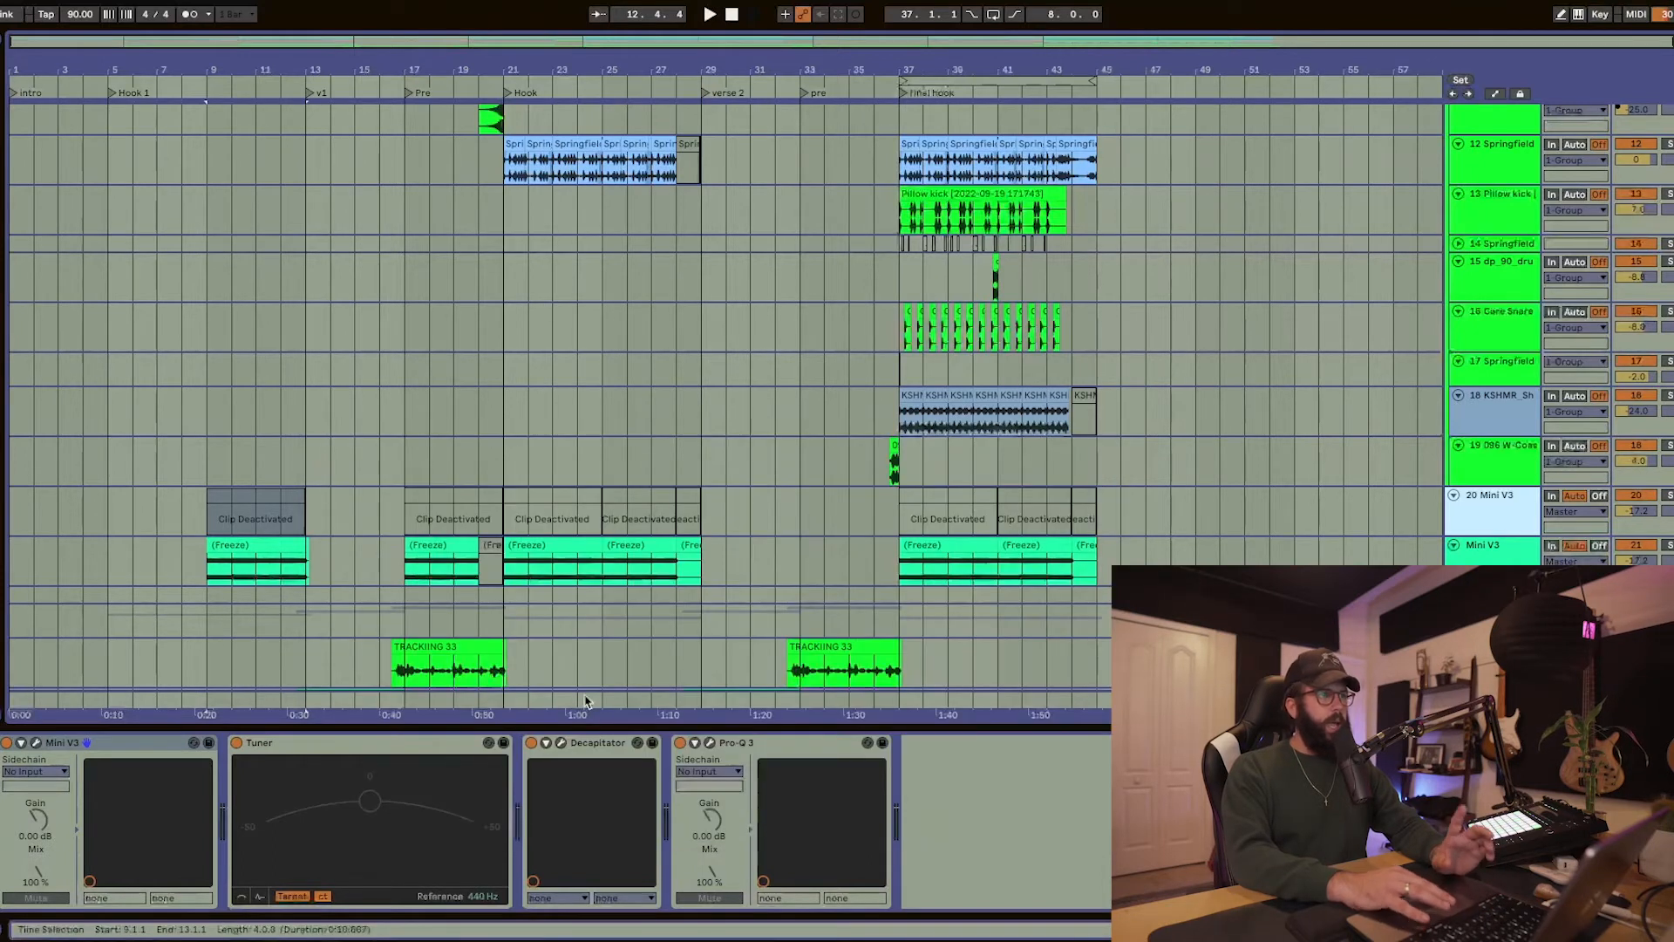
- Inspect the Pro-Q 3 equalizer curve on the 20 Mini V3 track, close its window, and hide the device view
{"action": "left_click", "coordinate": [711, 744]}
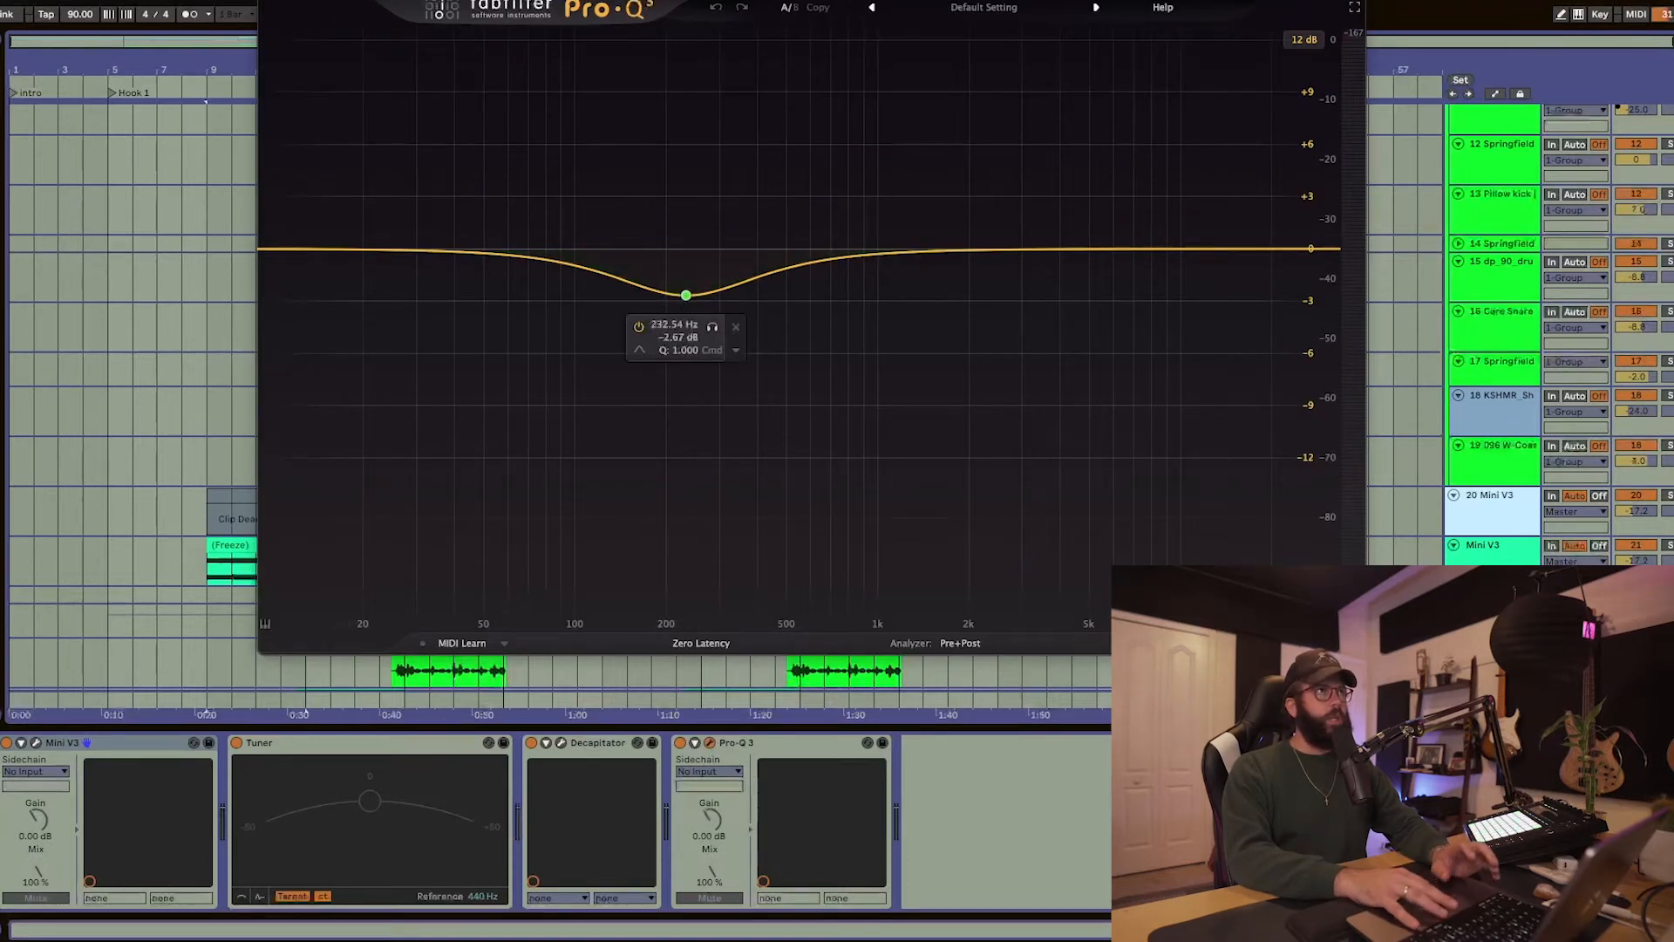
{"action": "left_click", "coordinate": [268, 1]}
{"action": "scroll", "coordinate": [397, 391], "scroll_direction": "up", "scroll_amount": 3}
{"action": "scroll", "coordinate": [397, 390], "scroll_direction": "down", "scroll_amount": 3}
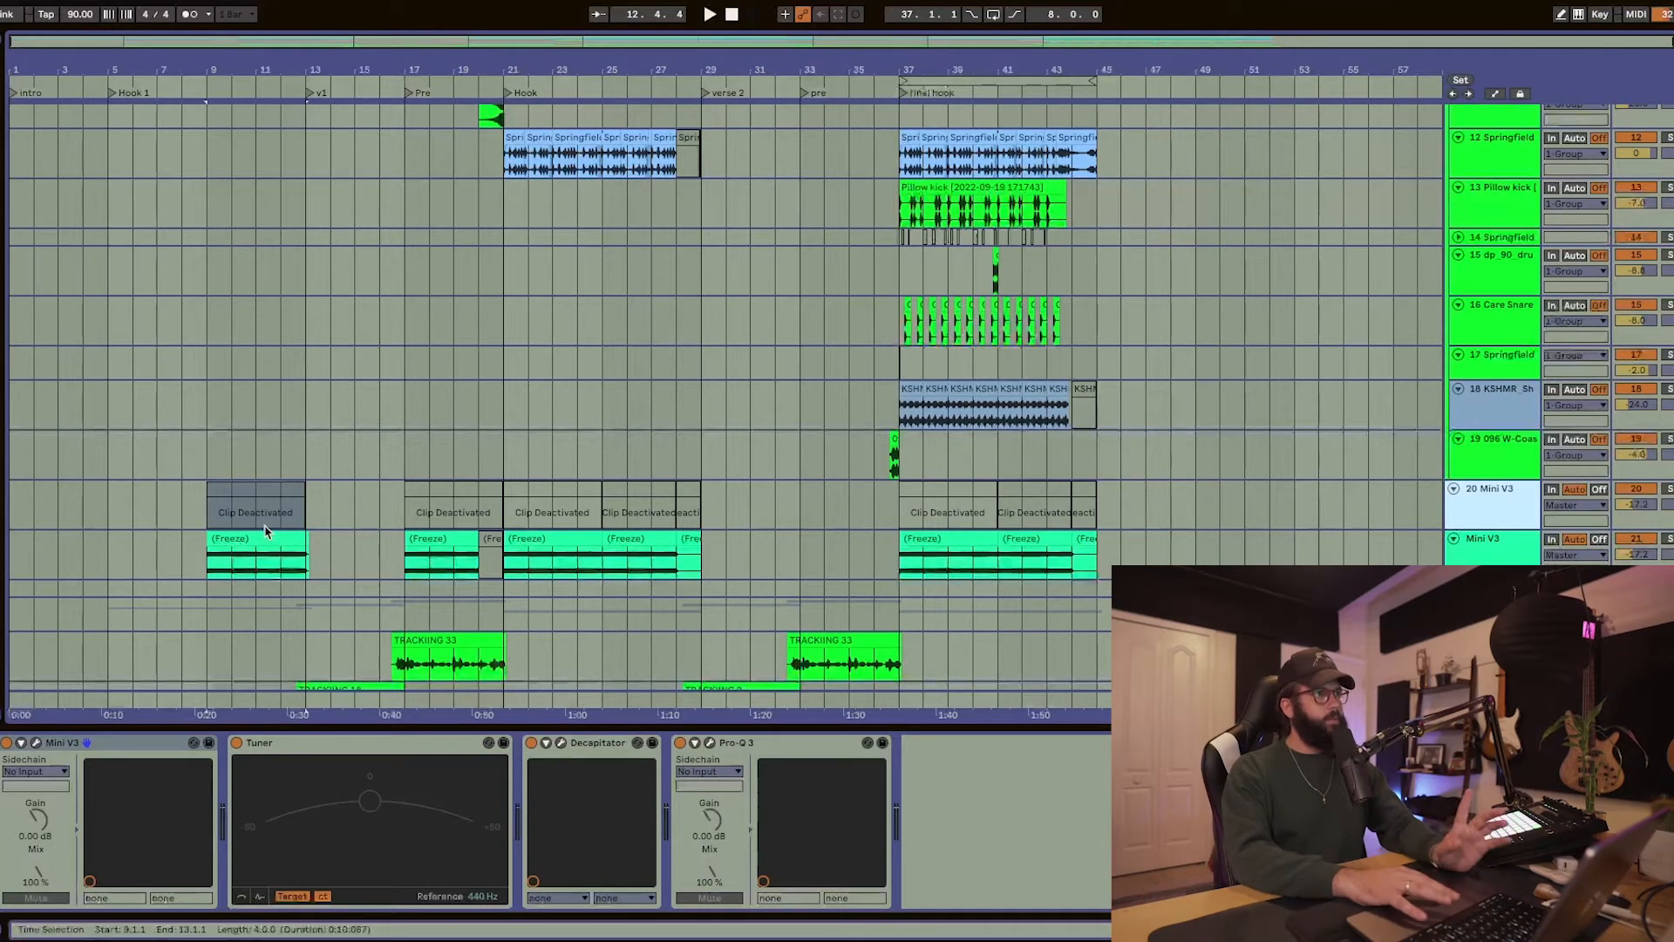
{"action": "key", "text": "super+alt+l"}
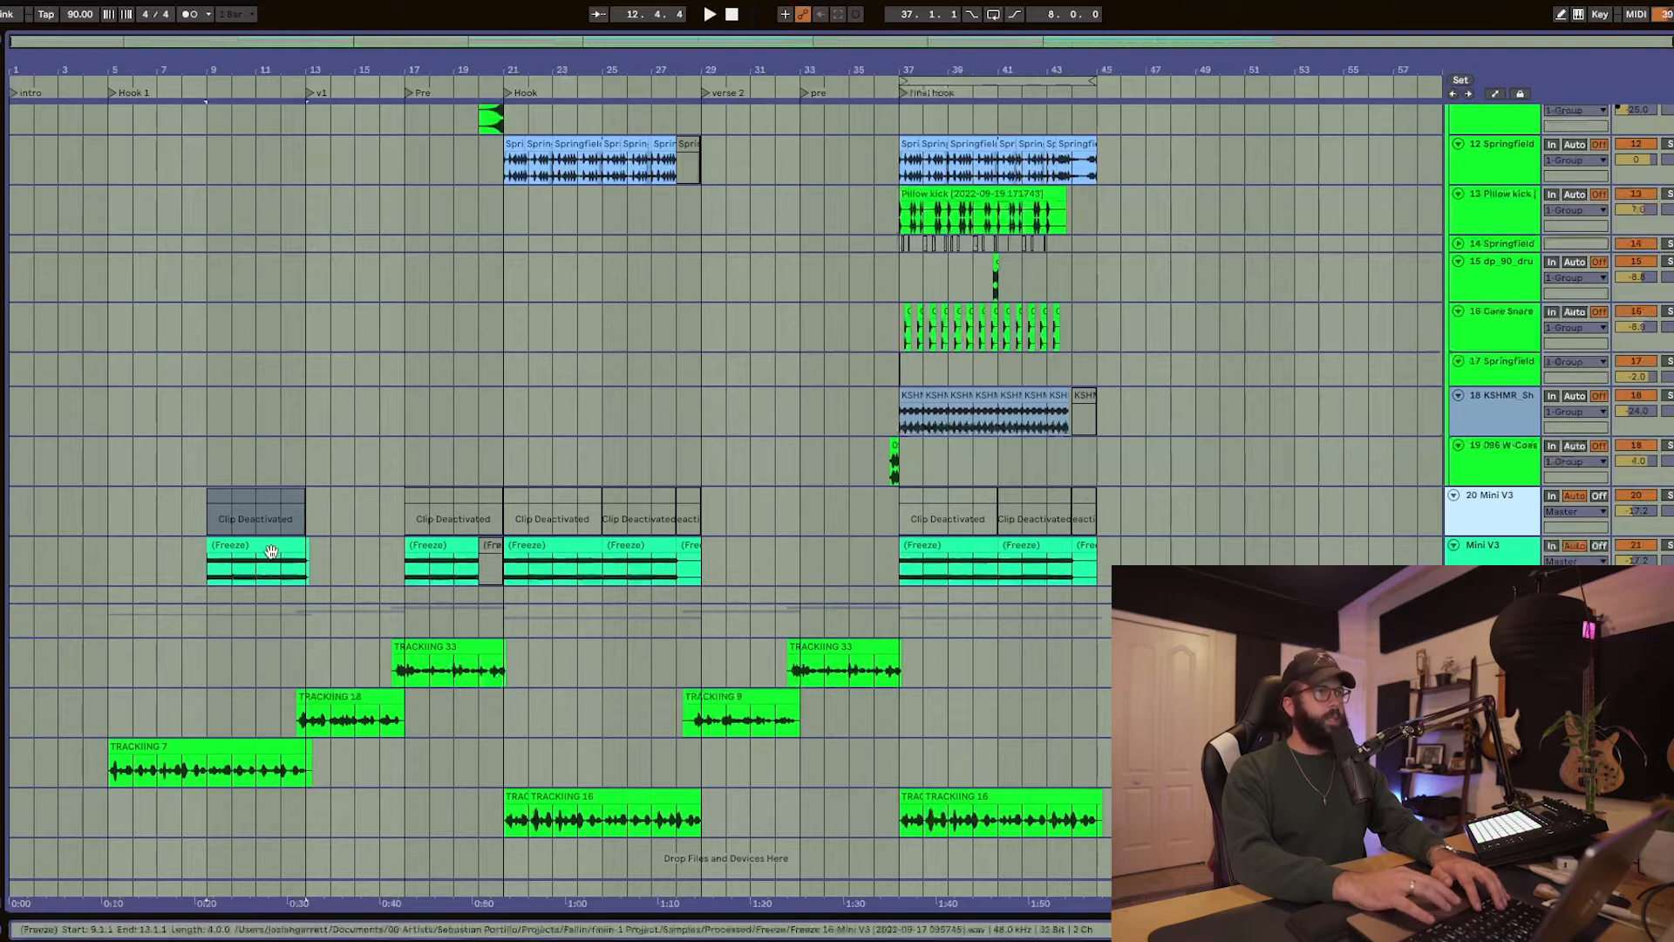
- Play the song from bar 9 and solo the acoustic track
{"action": "scroll", "coordinate": [259, 546], "scroll_direction": "up", "scroll_amount": 15}
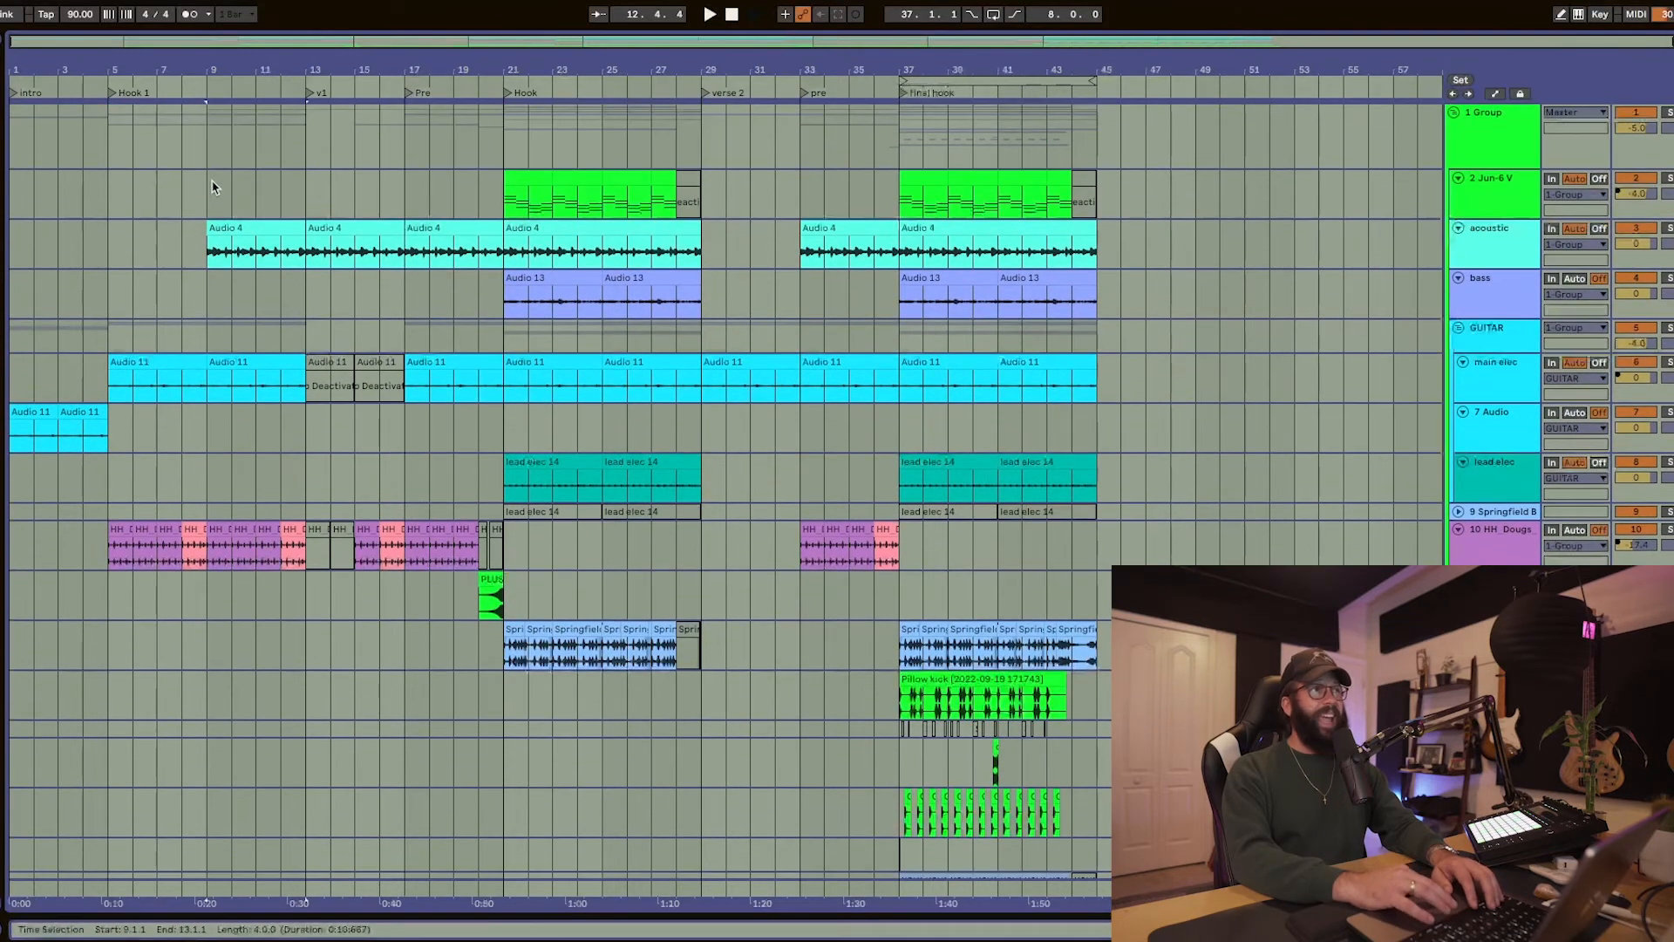
{"action": "left_click", "coordinate": [214, 189]}
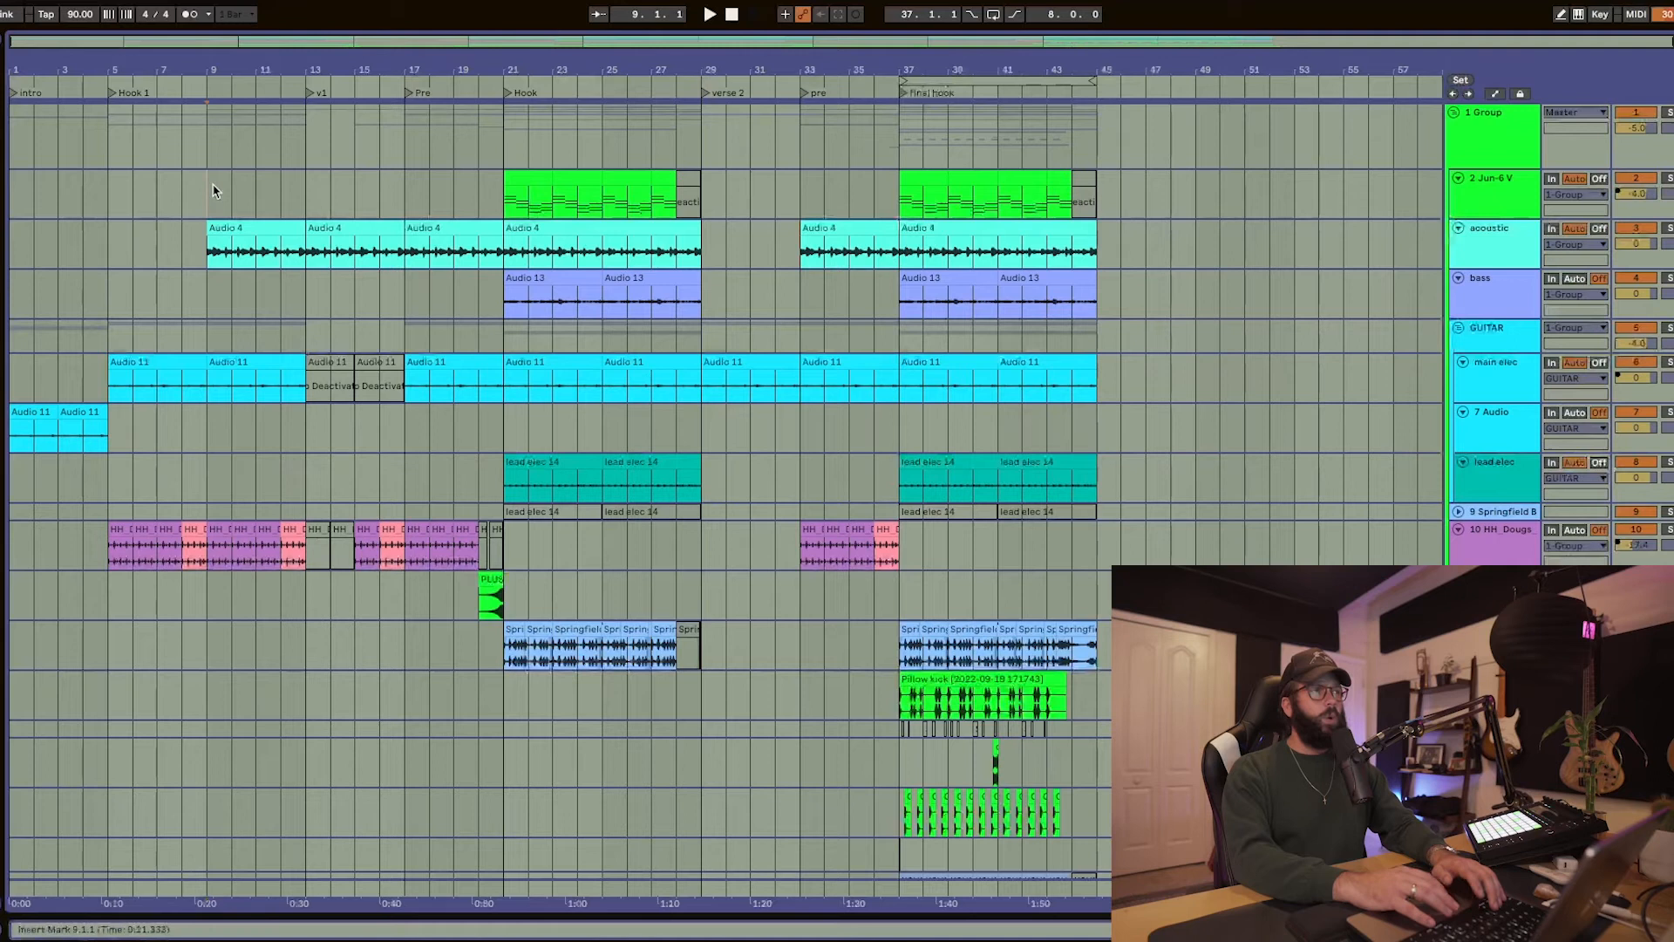
{"action": "key", "text": "space"}
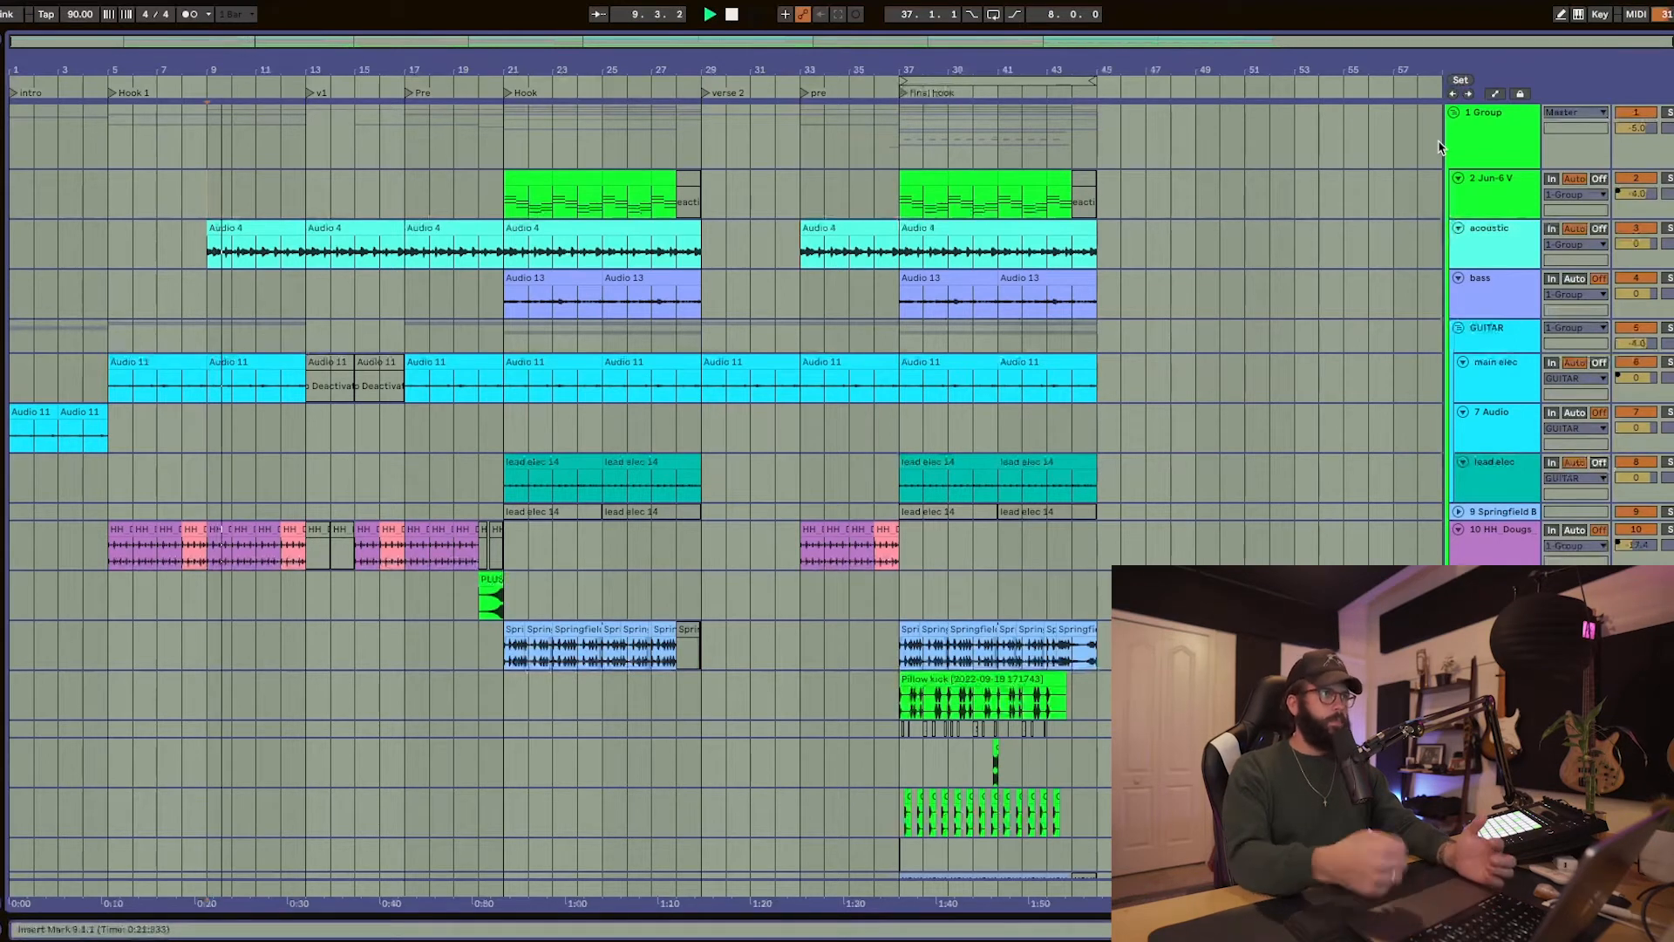
{"action": "left_click", "coordinate": [1668, 227]}
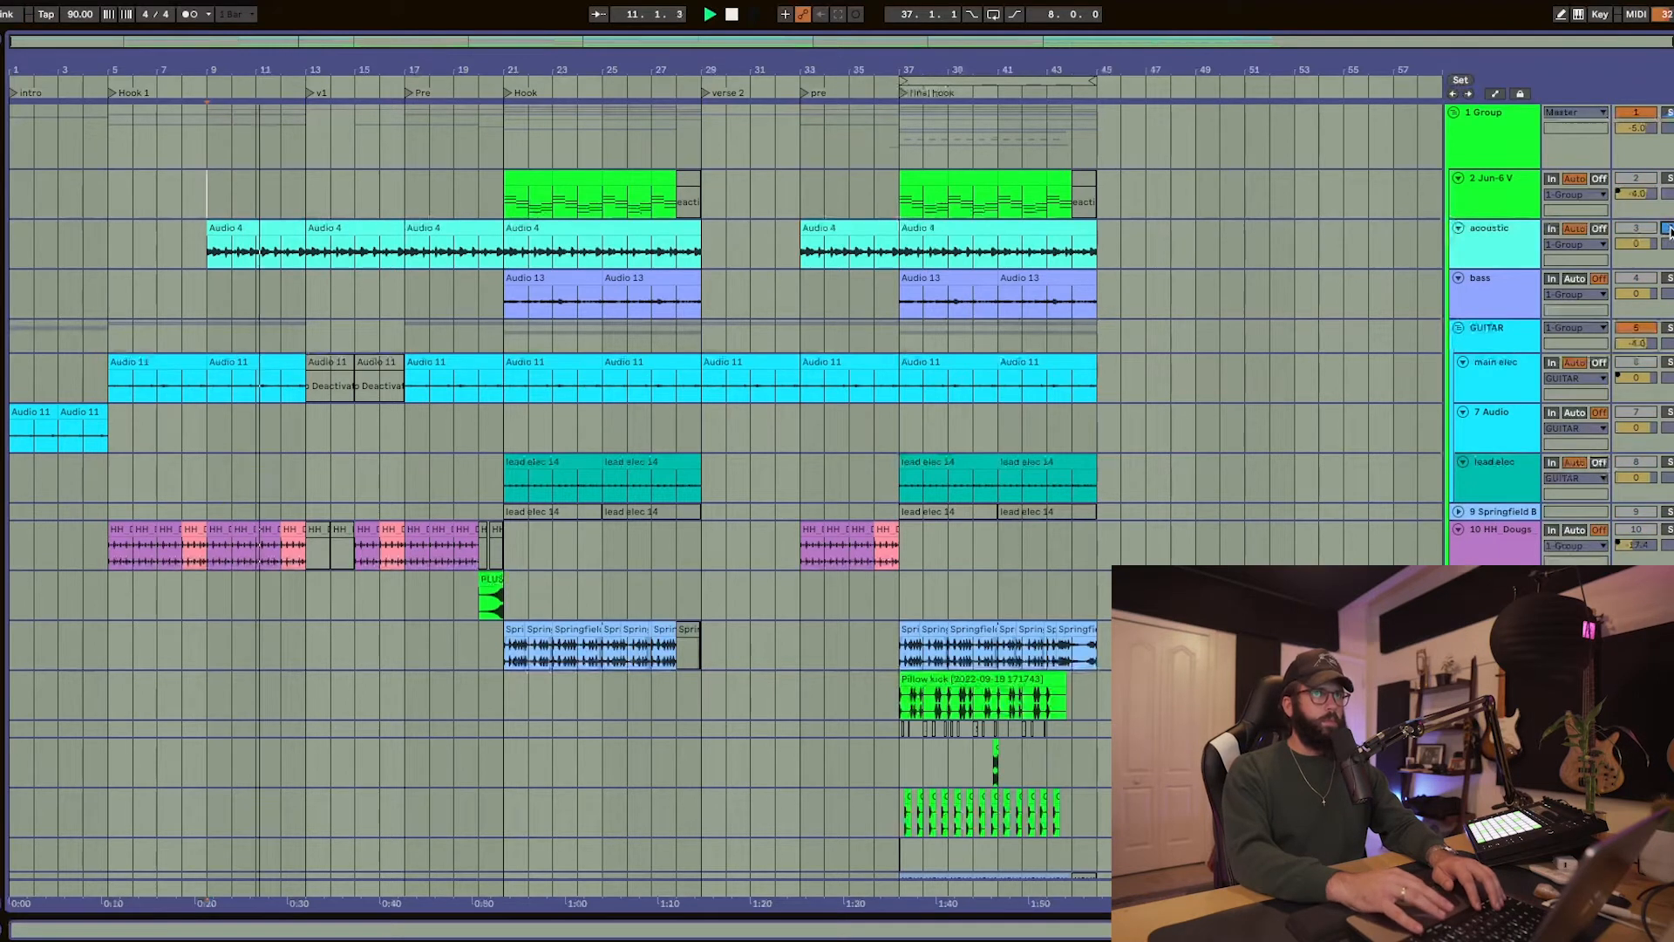
- Show the acoustic track's devices and add the Spectrum audio effect to the end of its chain
{"action": "double_click", "coordinate": [1533, 248]}
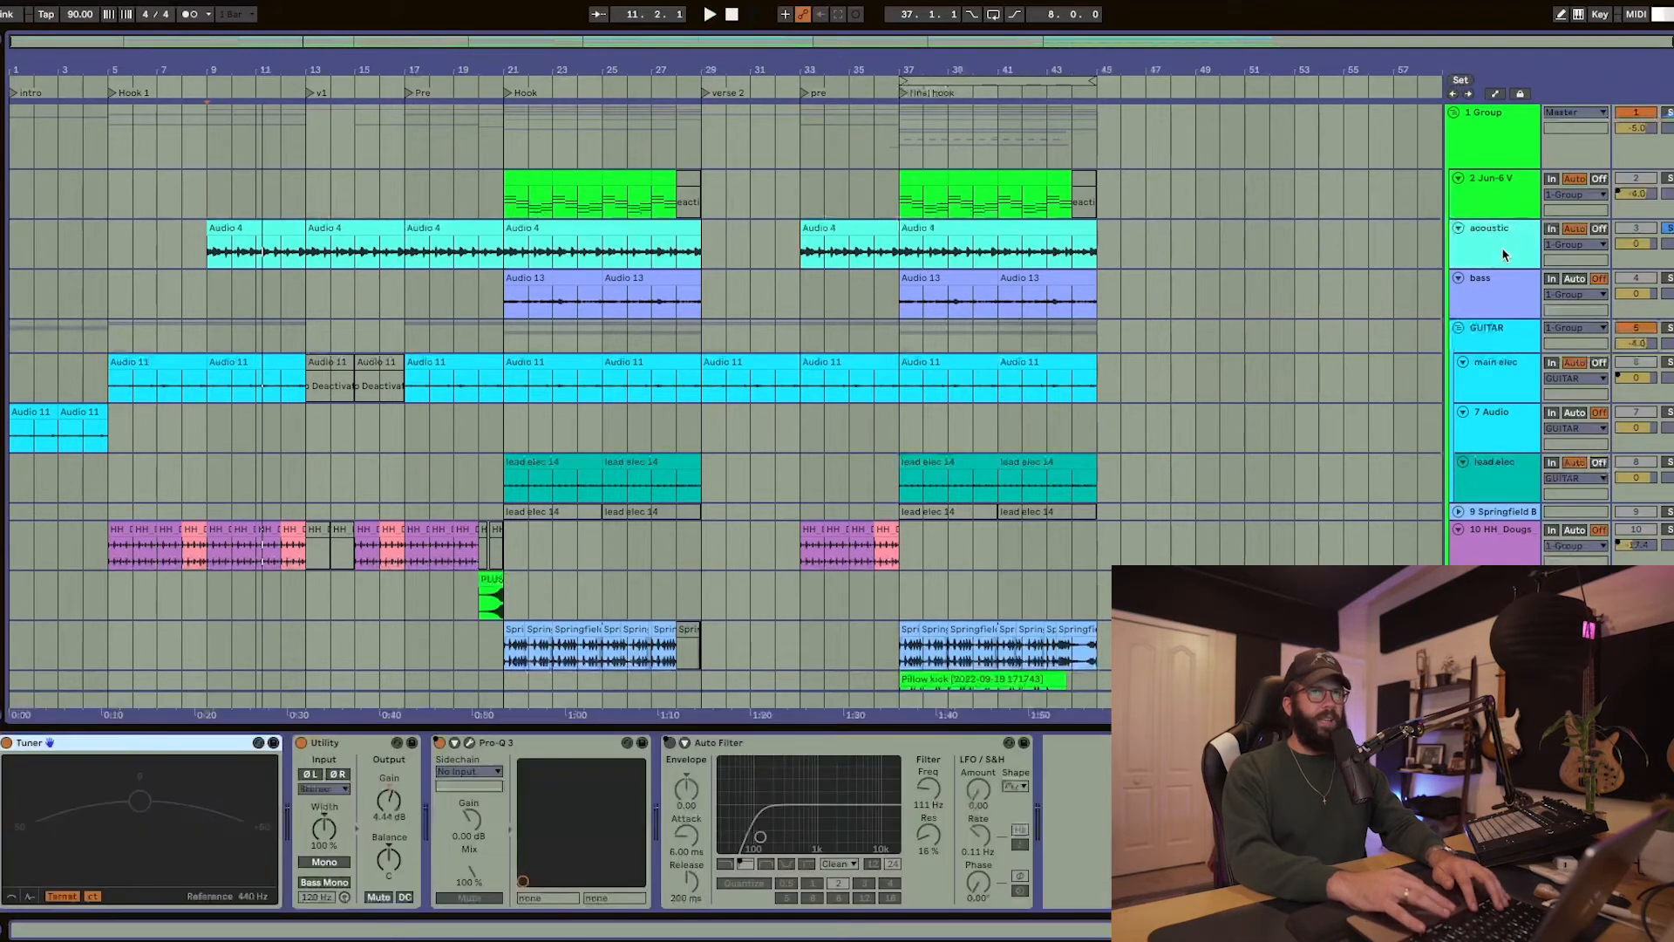
{"action": "left_click", "coordinate": [302, 261]}
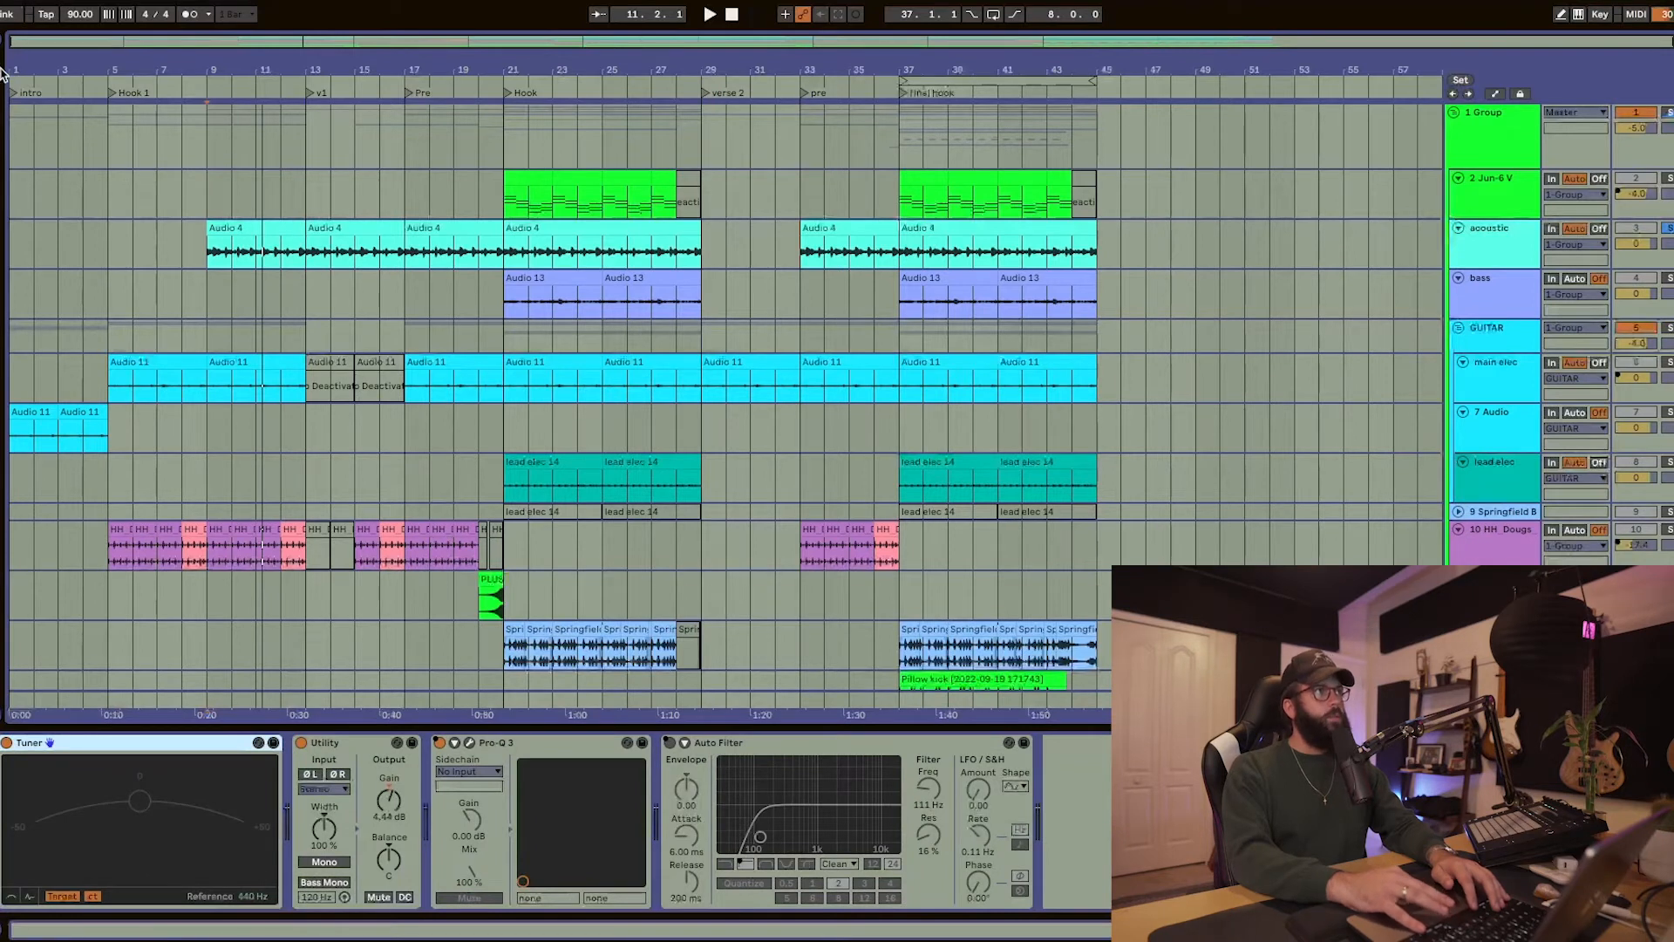
{"action": "left_click", "coordinate": [2, 41]}
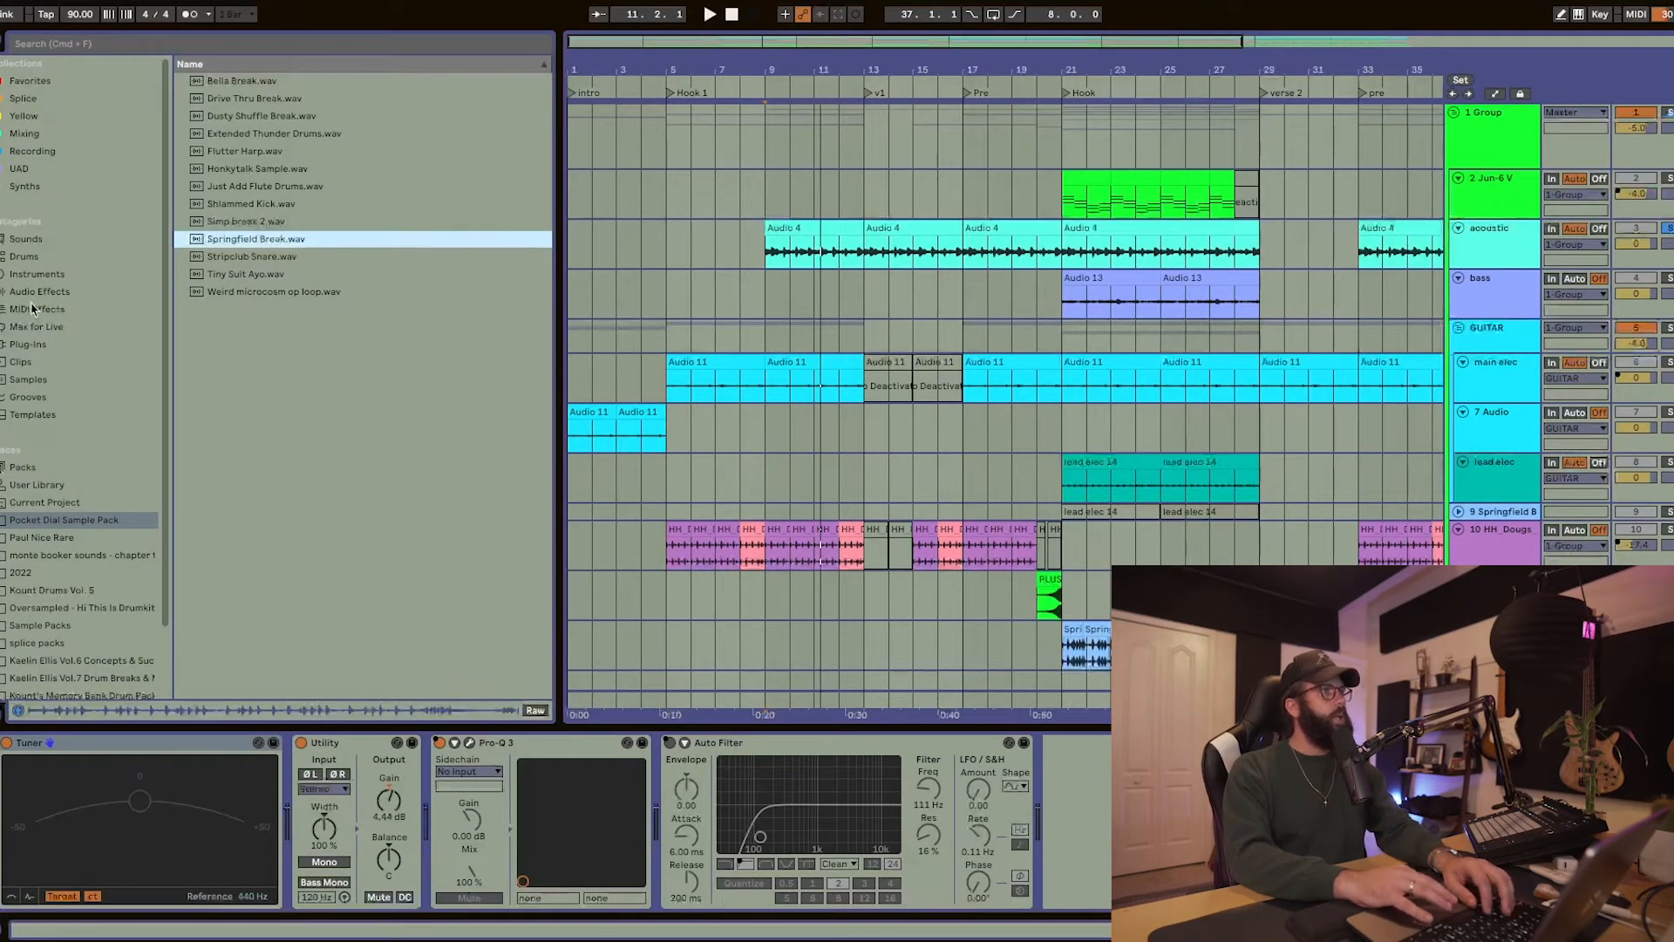
{"action": "left_click", "coordinate": [35, 345]}
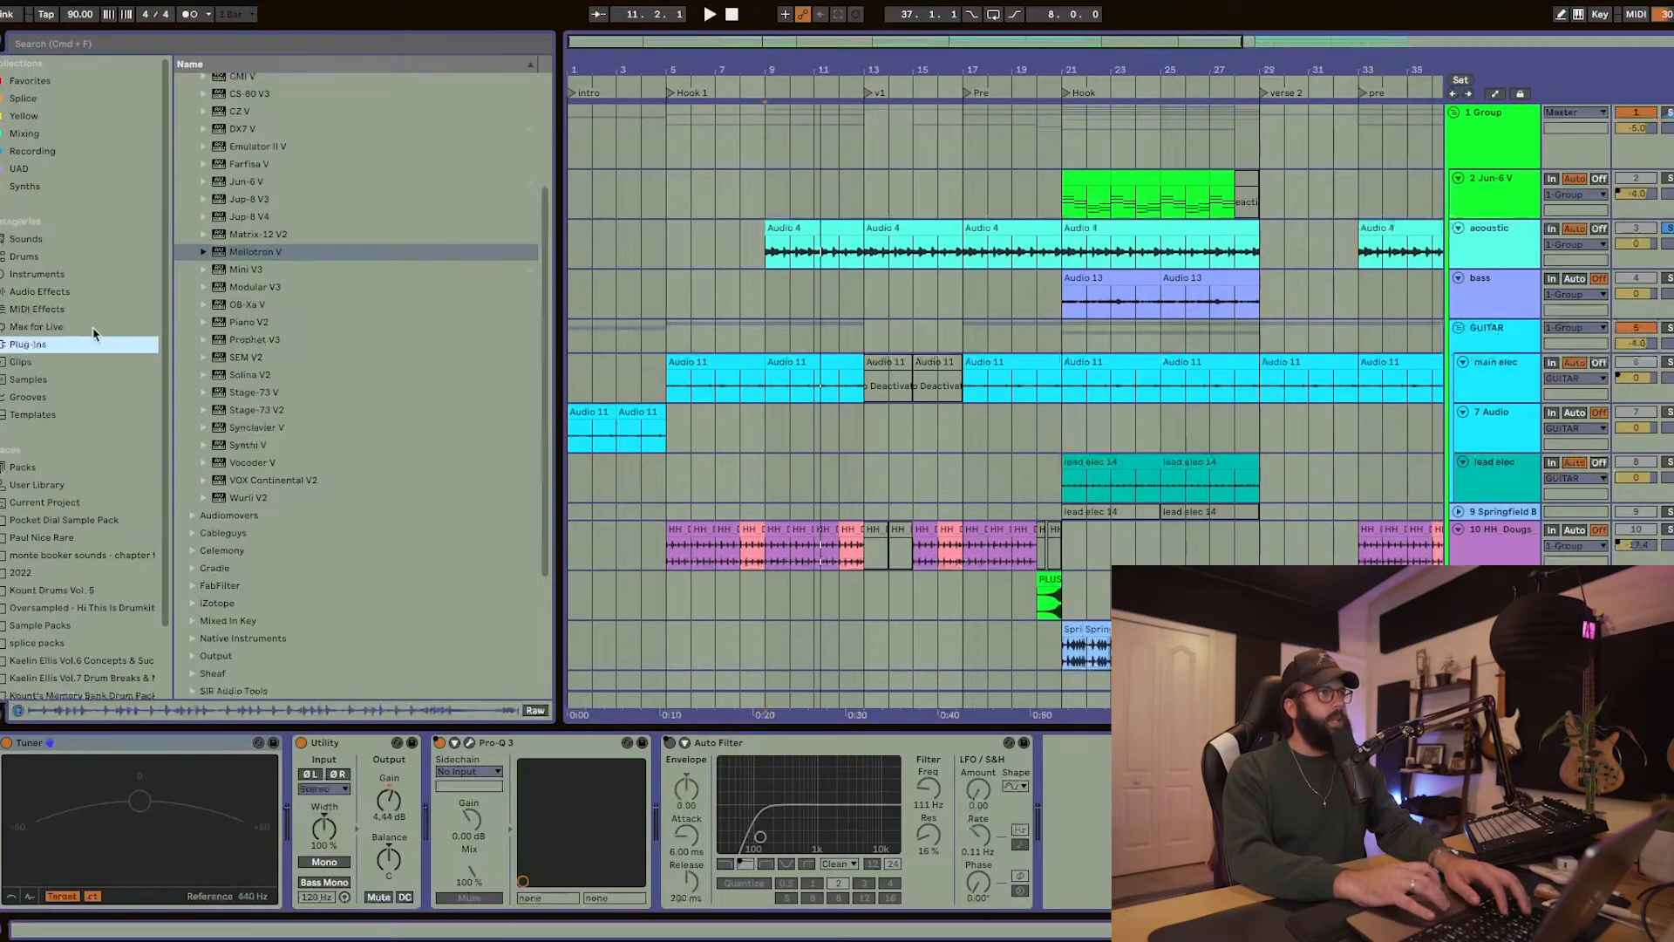
{"action": "left_click", "coordinate": [61, 293]}
{"action": "scroll", "coordinate": [320, 524], "scroll_direction": "down", "scroll_amount": 3}
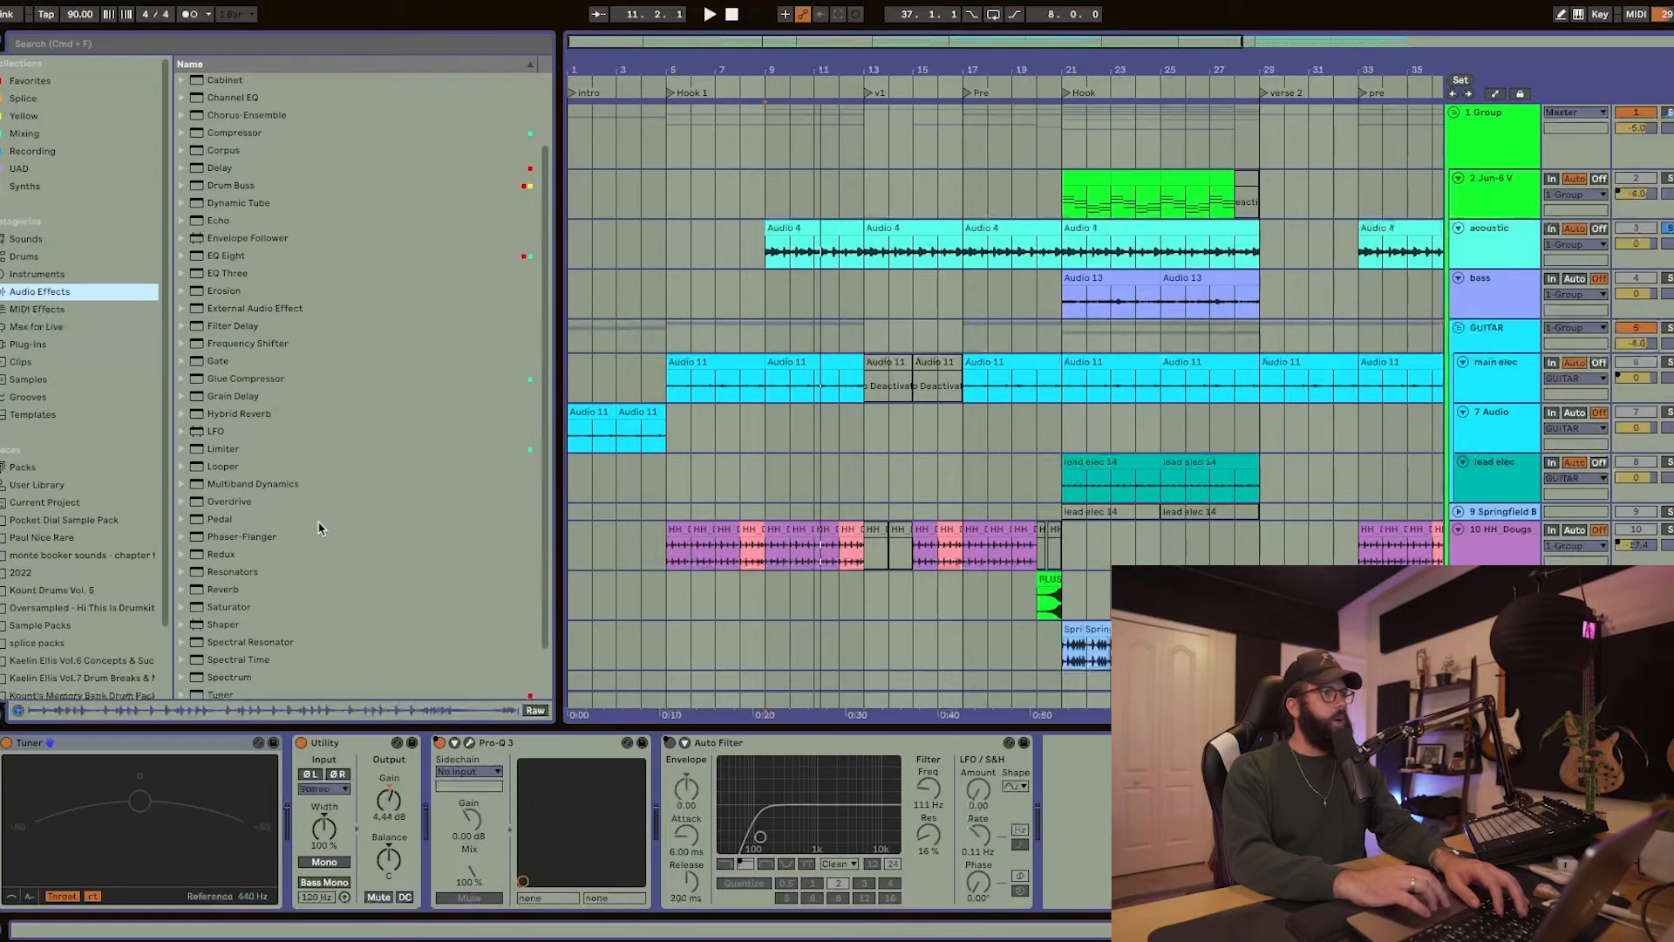
{"action": "double_click", "coordinate": [242, 668]}
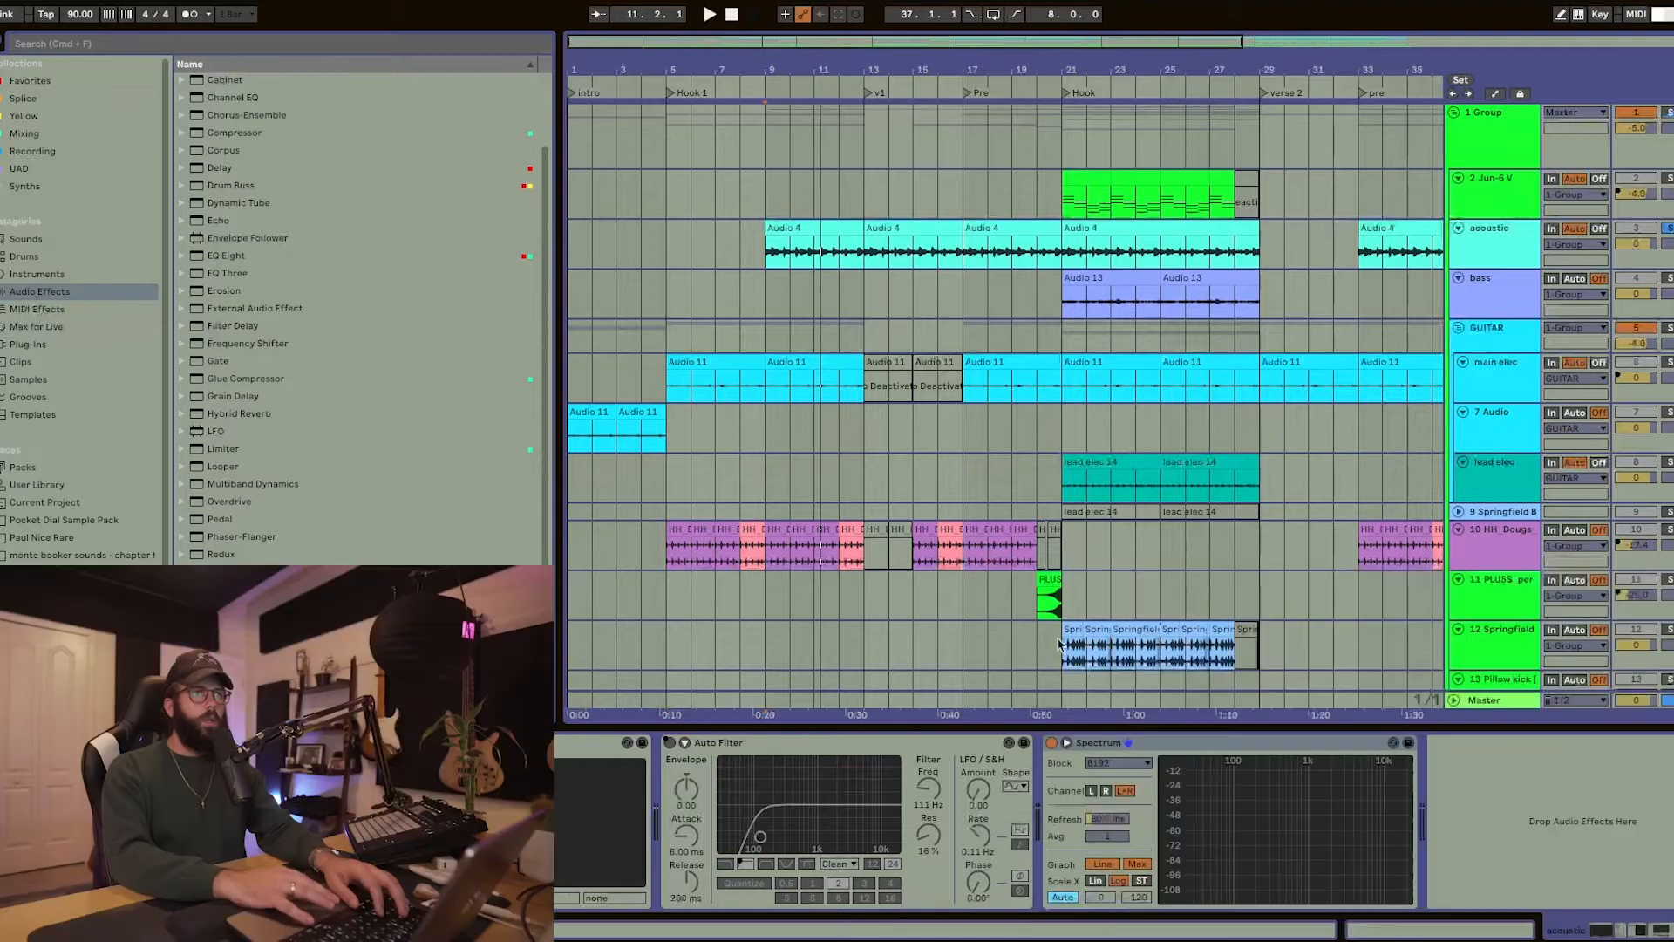
- Enlarge the Spectrum display, play the acoustic track from bar 9 to inspect its frequency content, and hide the device view
{"action": "left_click", "coordinate": [1067, 744]}
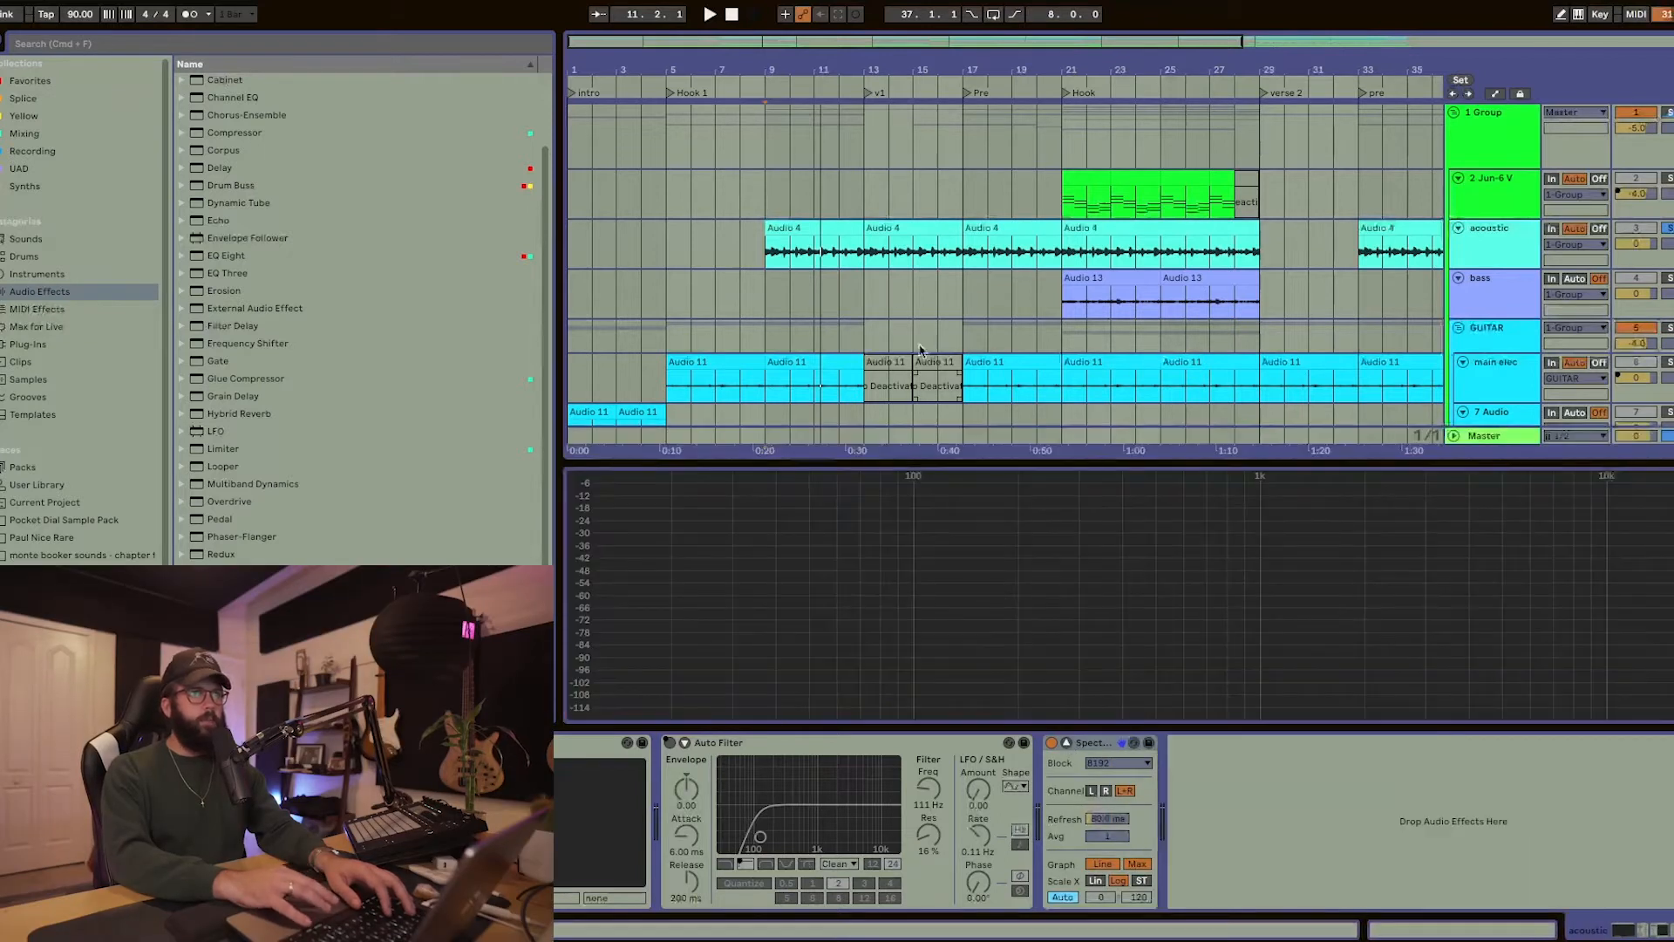
{"action": "left_click", "coordinate": [767, 200]}
{"action": "key", "text": "space"}
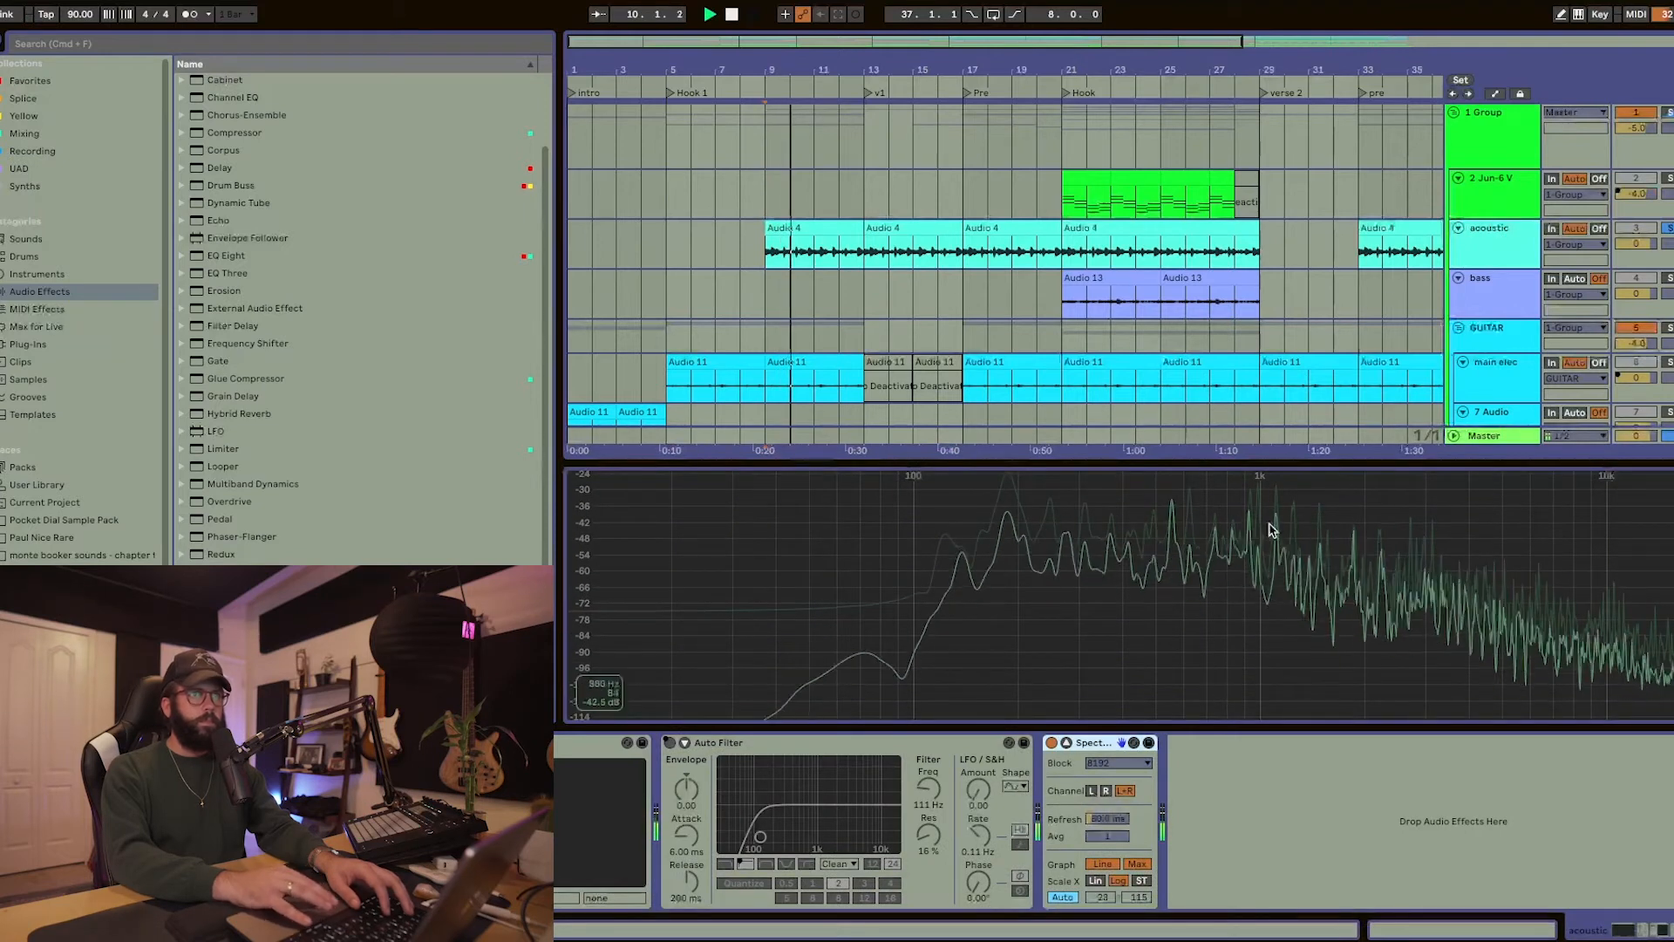
{"action": "key", "text": "space"}
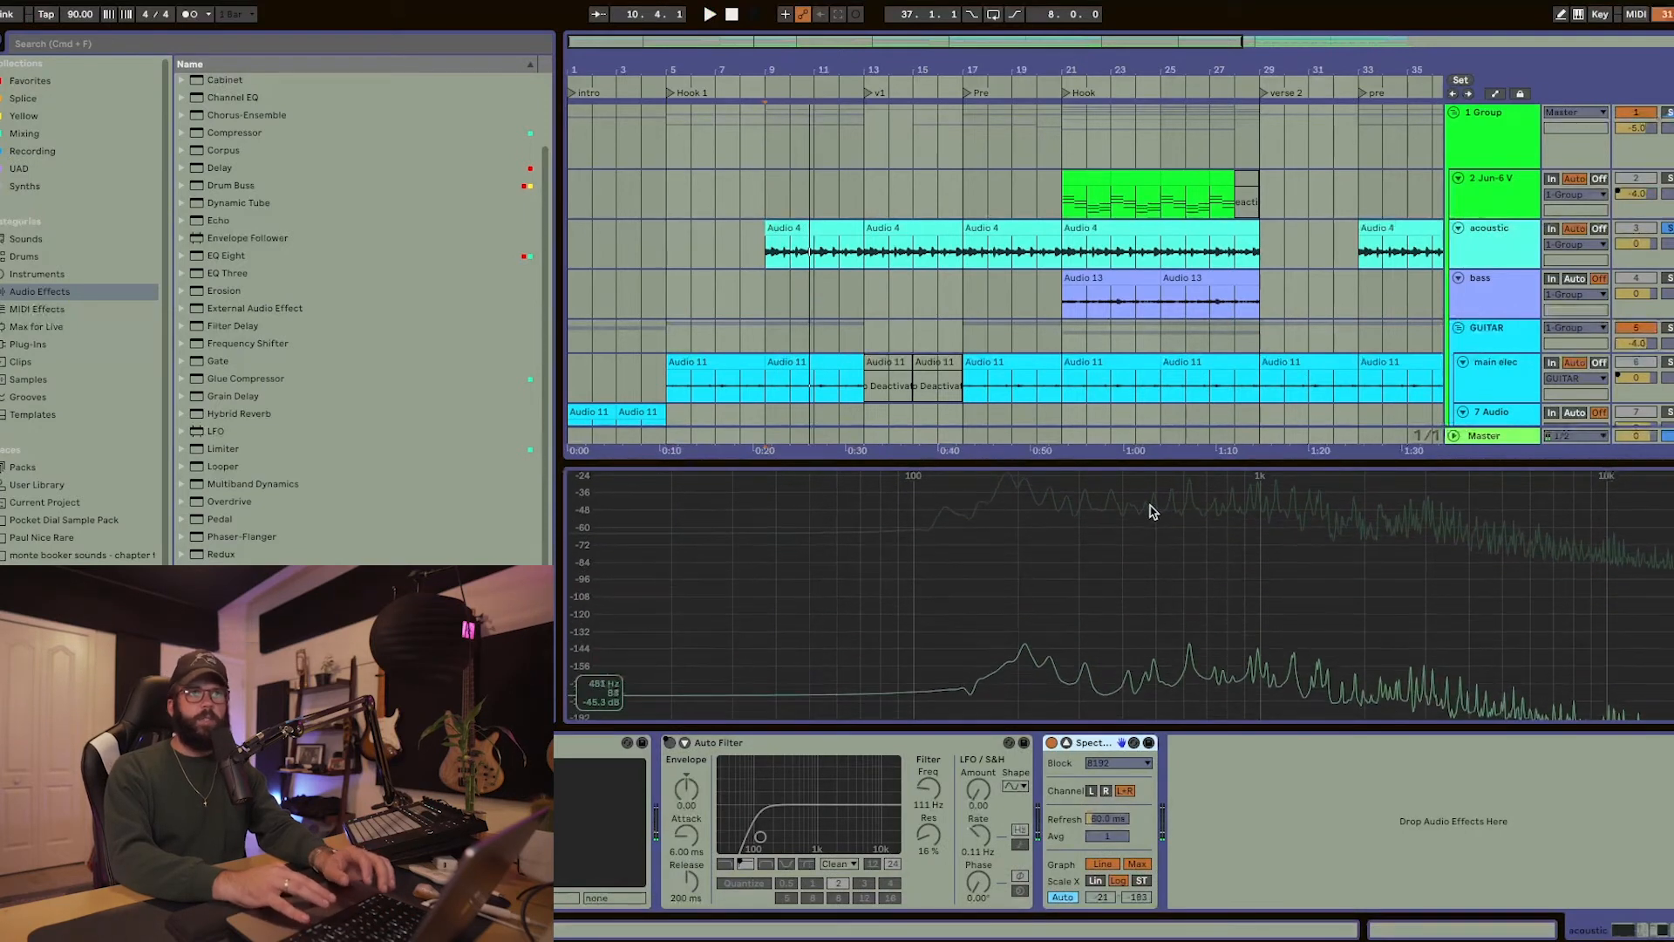
{"action": "key", "text": "super+alt+l"}
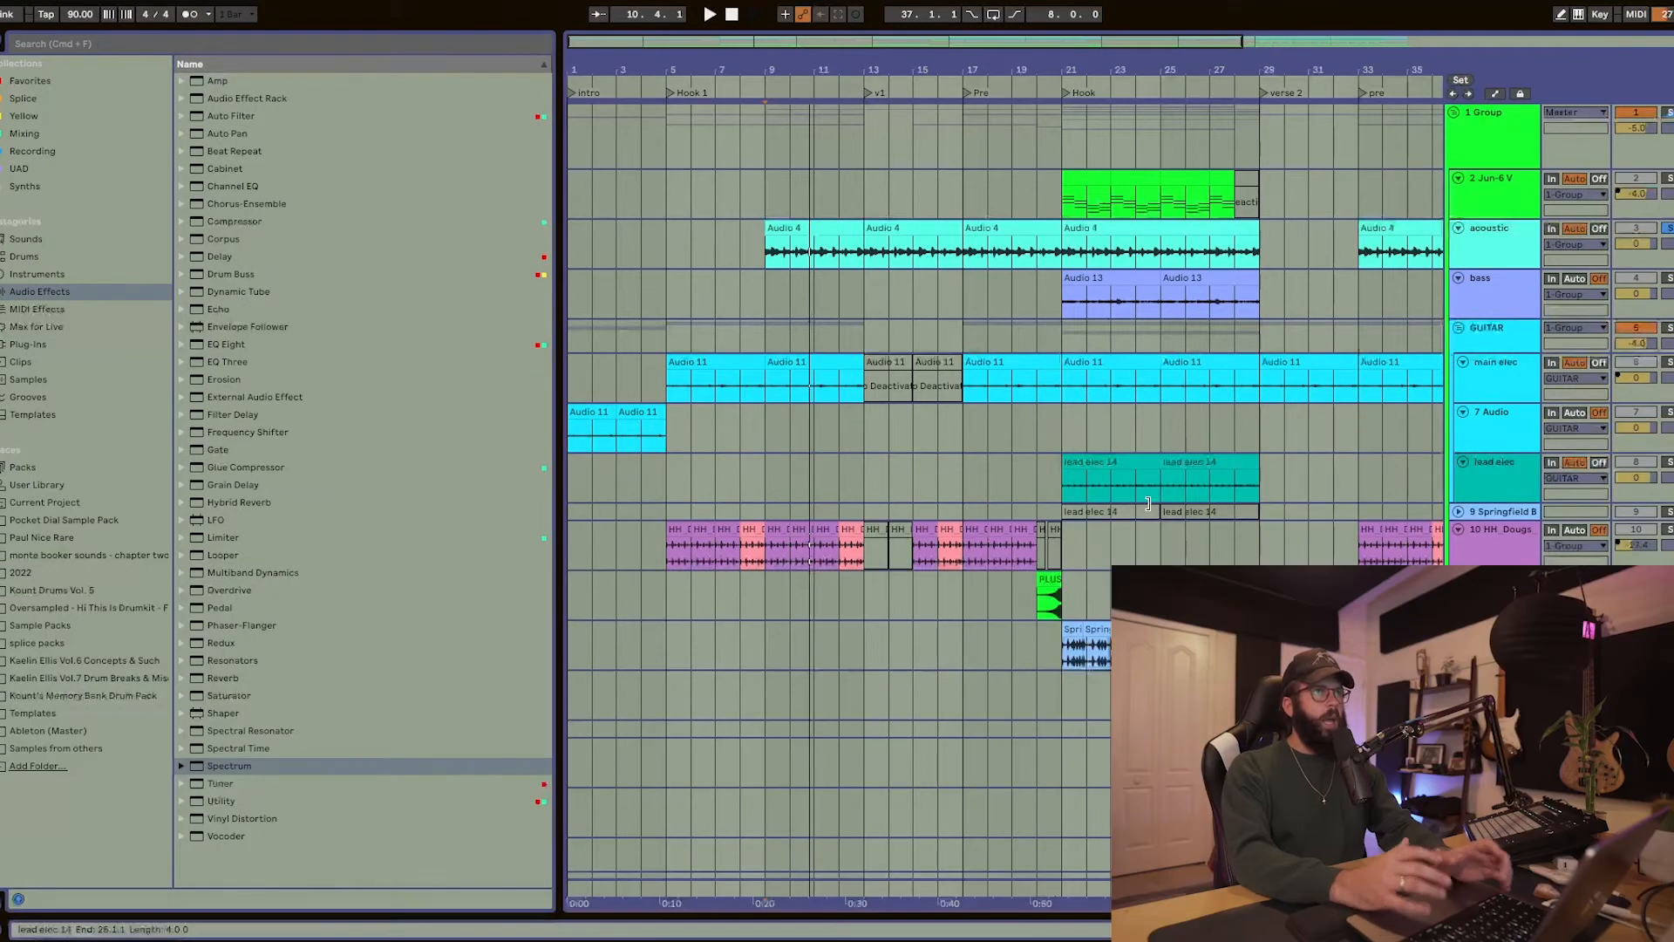
- Examine the arrangement around the v1 and Pre sections, from the guitar layers down to the Mini V3 and vocal tracks
{"action": "left_click", "coordinate": [747, 211]}
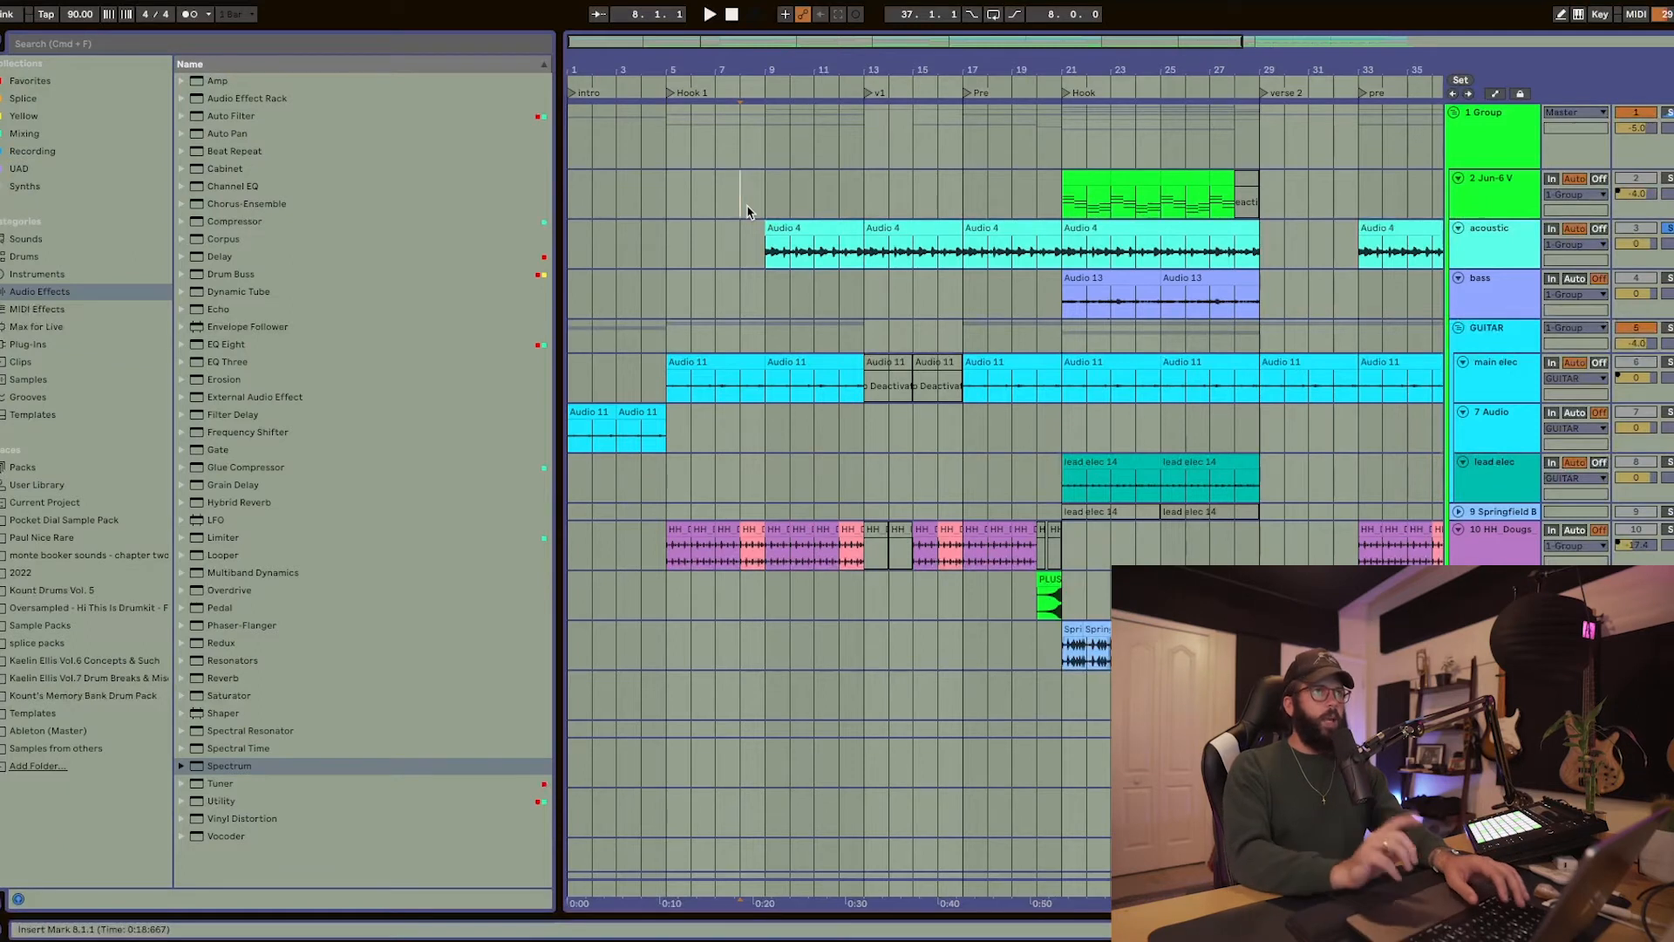
{"action": "scroll", "coordinate": [859, 244], "scroll_direction": "up", "scroll_amount": 5}
{"action": "scroll", "coordinate": [1010, 403], "scroll_direction": "right", "scroll_amount": 3}
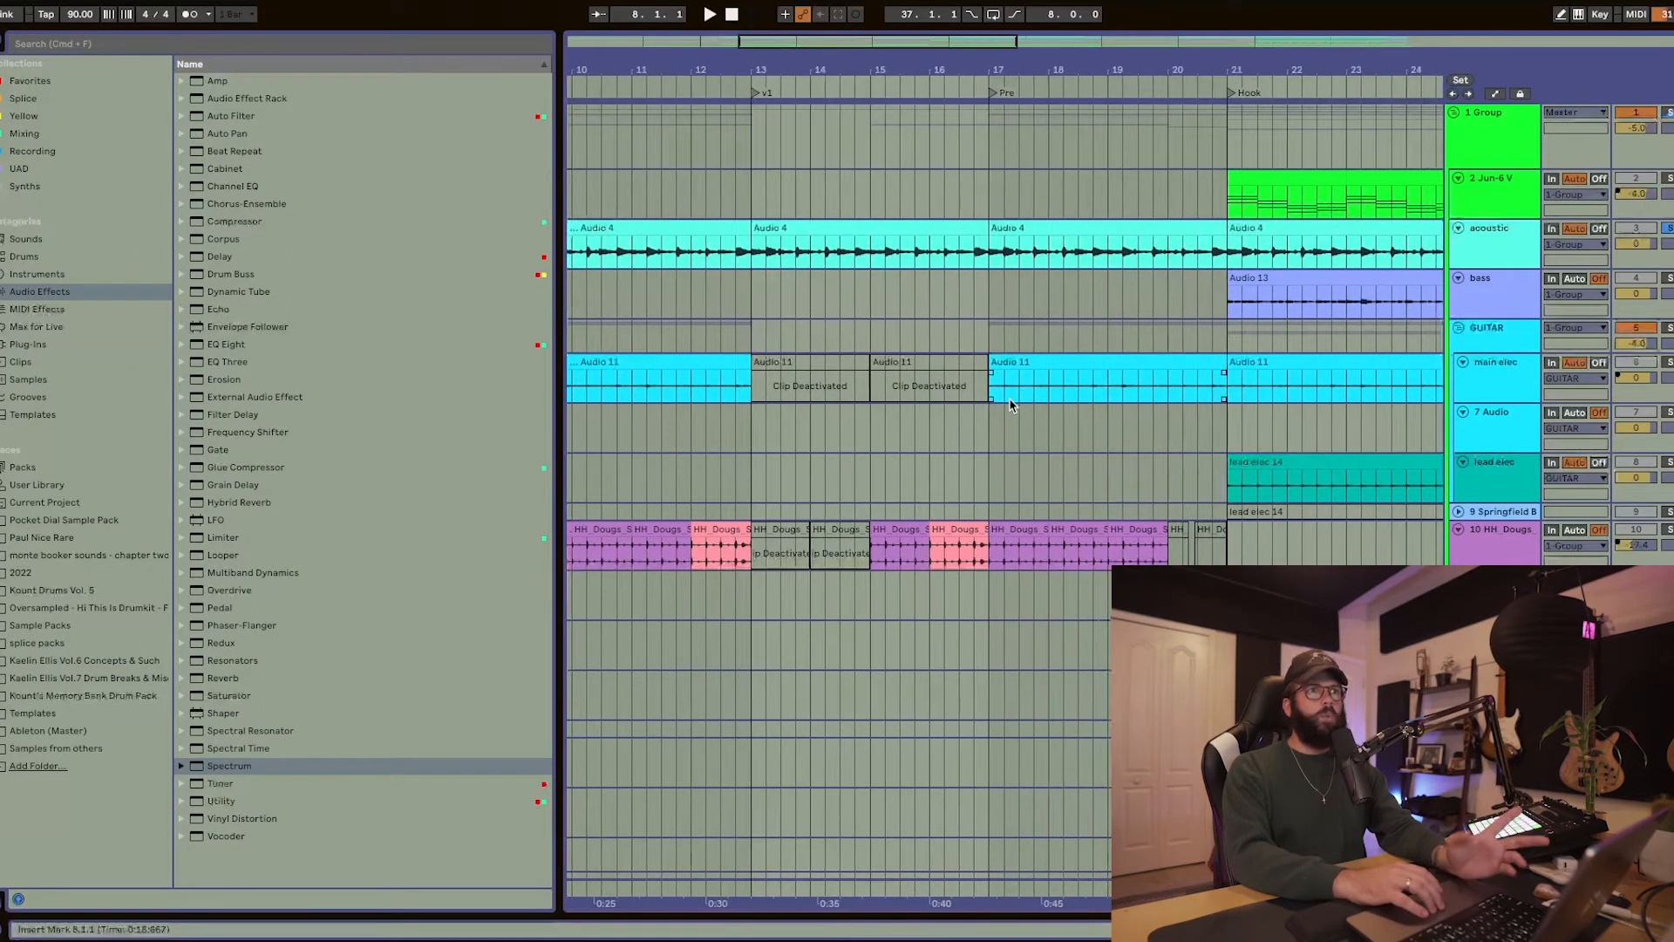
{"action": "scroll", "coordinate": [1010, 403], "scroll_direction": "down", "scroll_amount": 3}
{"action": "scroll", "coordinate": [878, 194], "scroll_direction": "down", "scroll_amount": 4}
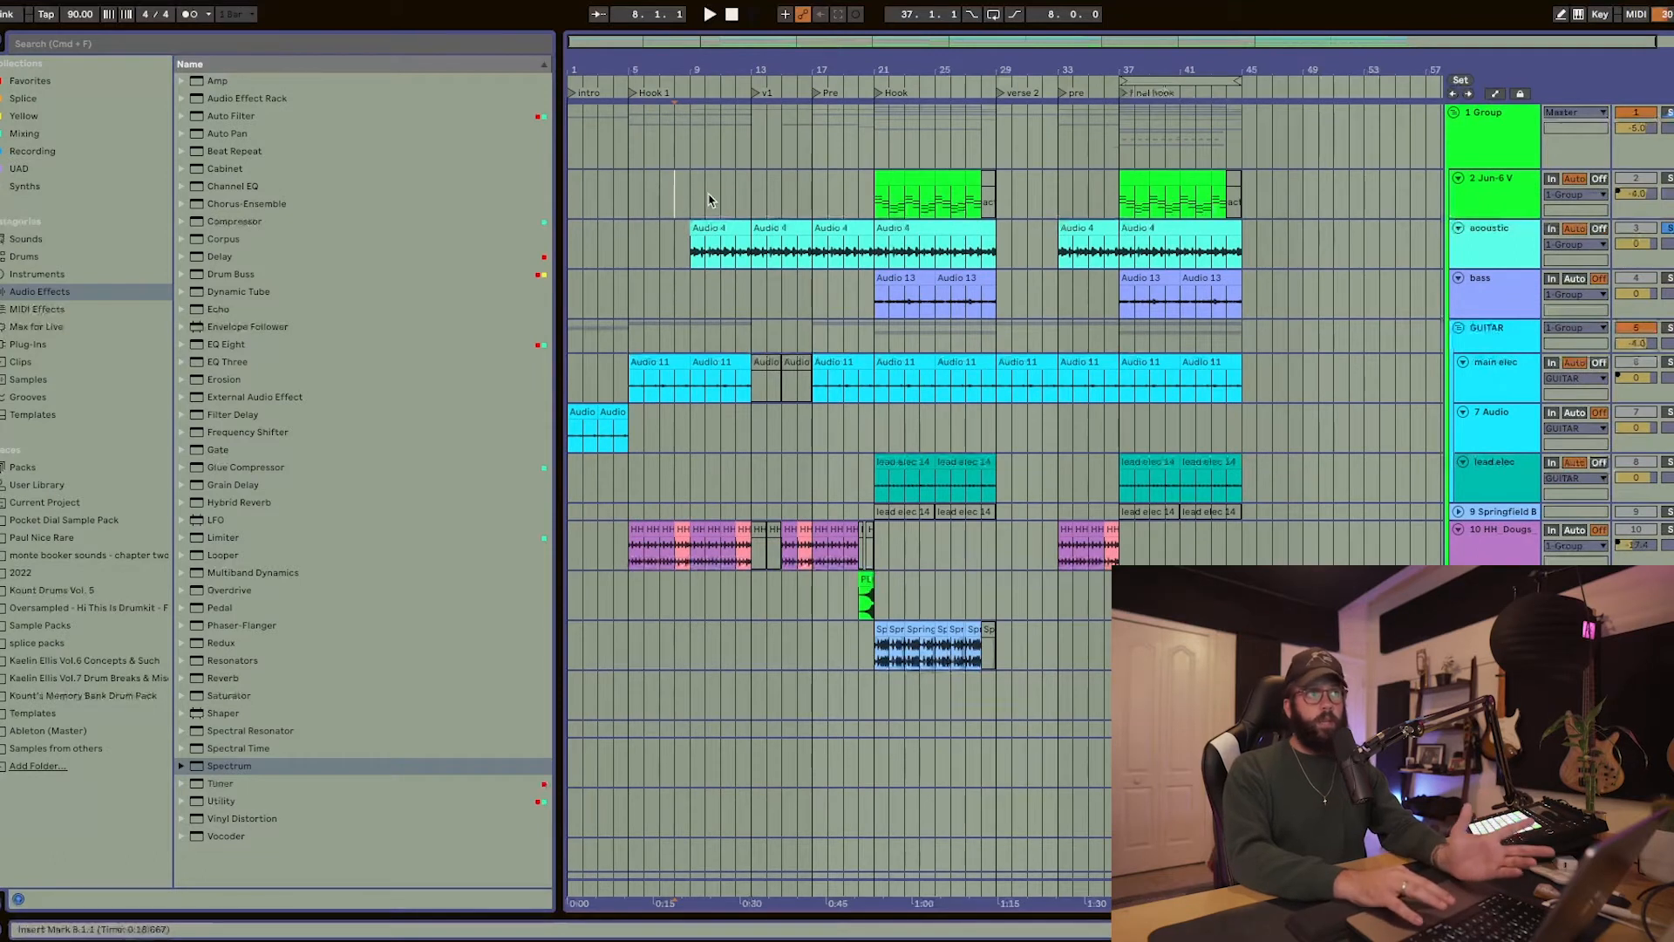
{"action": "scroll", "coordinate": [707, 225], "scroll_direction": "up", "scroll_amount": 5}
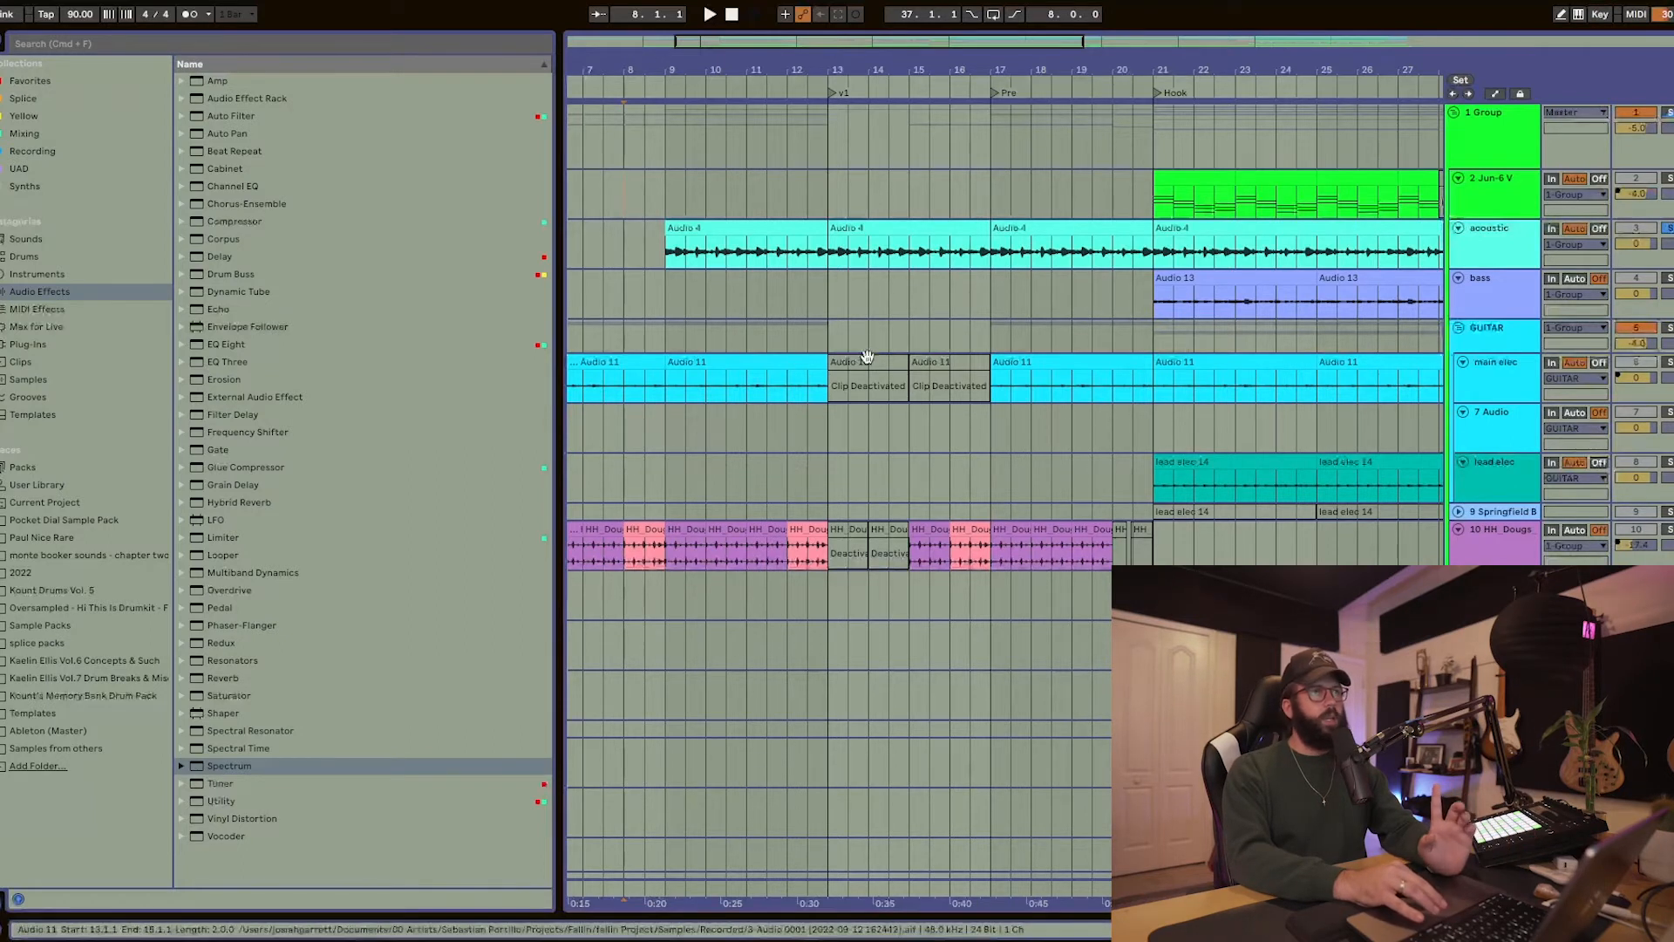
{"action": "scroll", "coordinate": [866, 355], "scroll_direction": "down", "scroll_amount": 1}
{"action": "scroll", "coordinate": [866, 355], "scroll_direction": "down", "scroll_amount": 5}
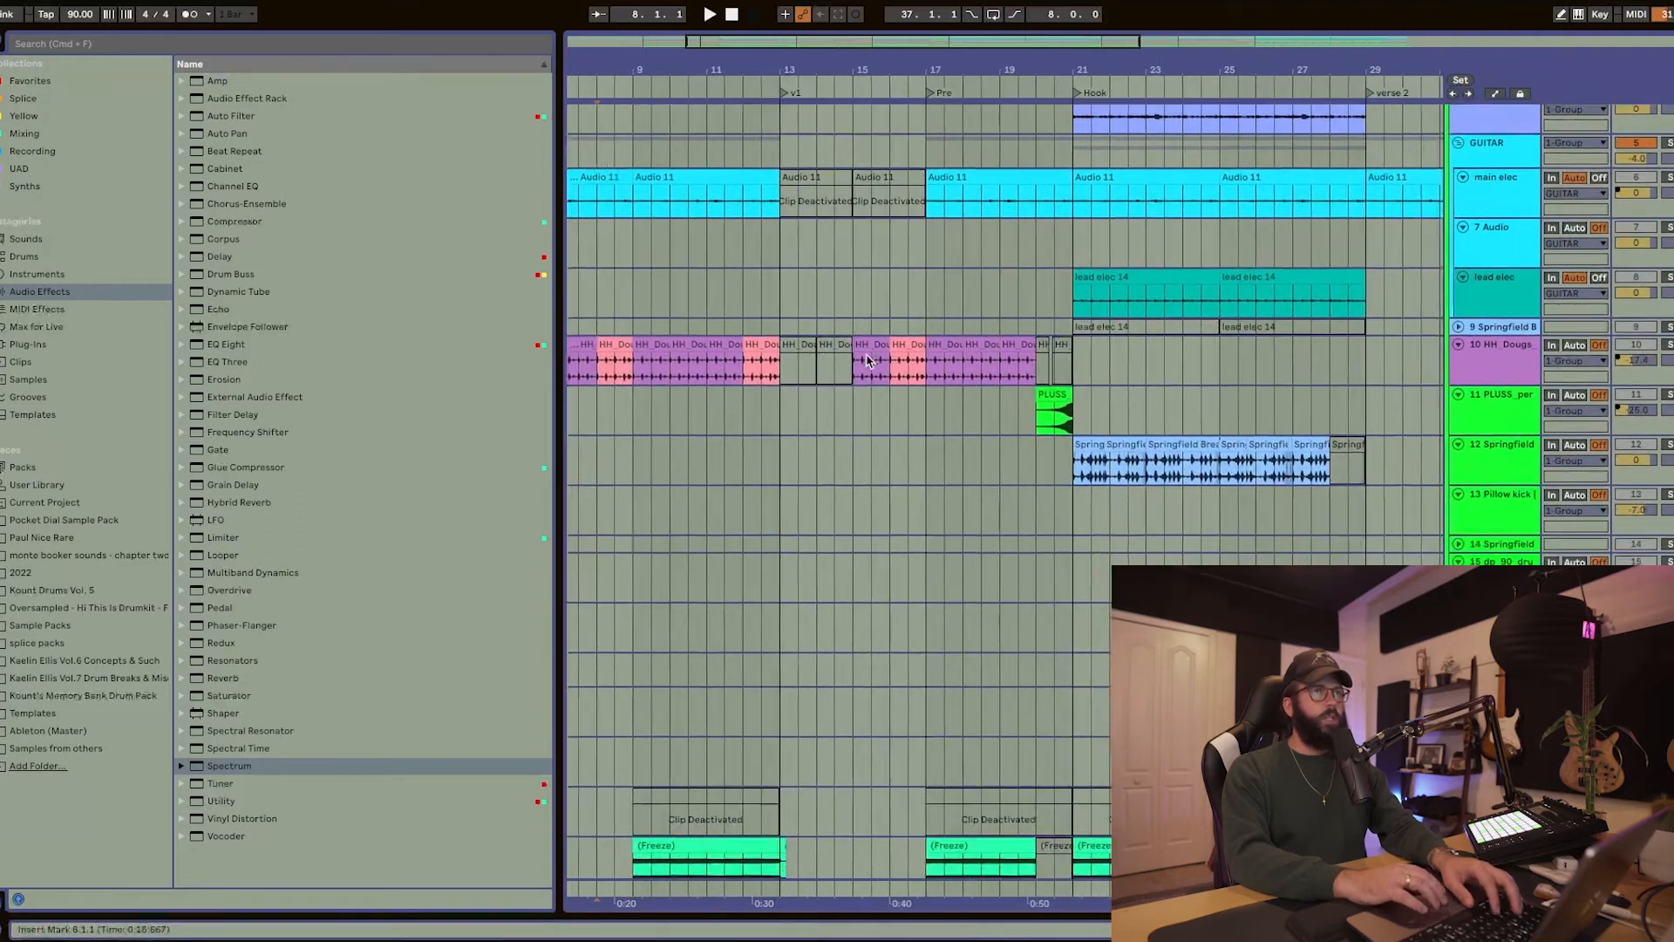
{"action": "scroll", "coordinate": [864, 355], "scroll_direction": "up", "scroll_amount": 2}
{"action": "scroll", "coordinate": [866, 357], "scroll_direction": "down", "scroll_amount": 4}
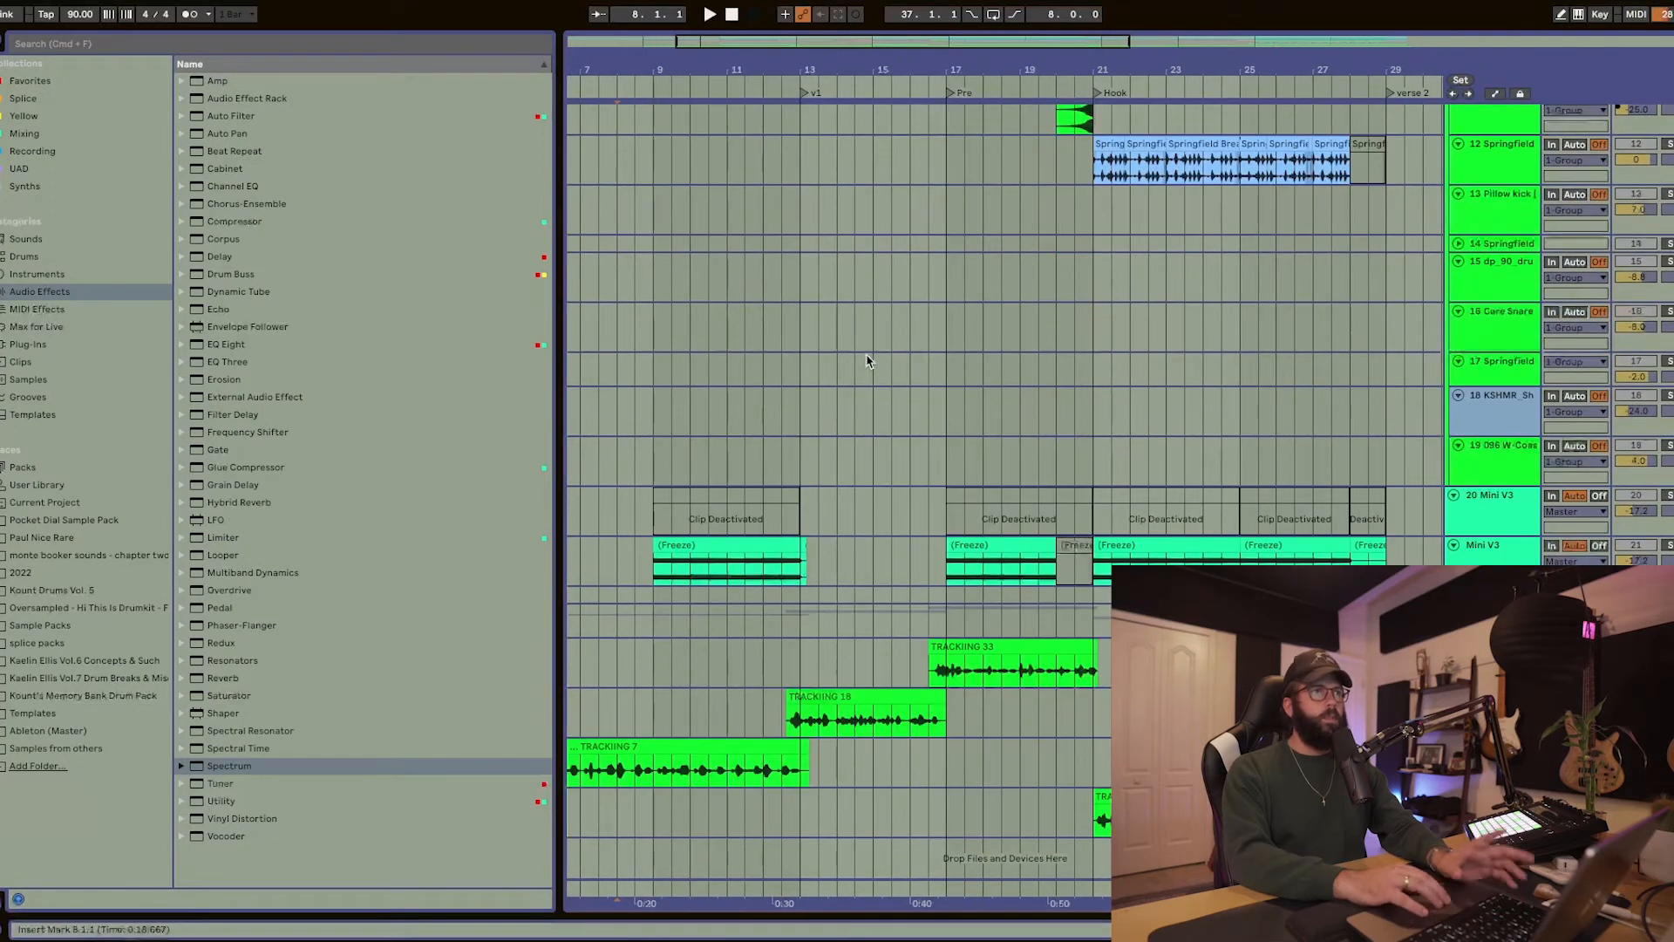
{"action": "scroll", "coordinate": [866, 357], "scroll_direction": "up", "scroll_amount": 6}
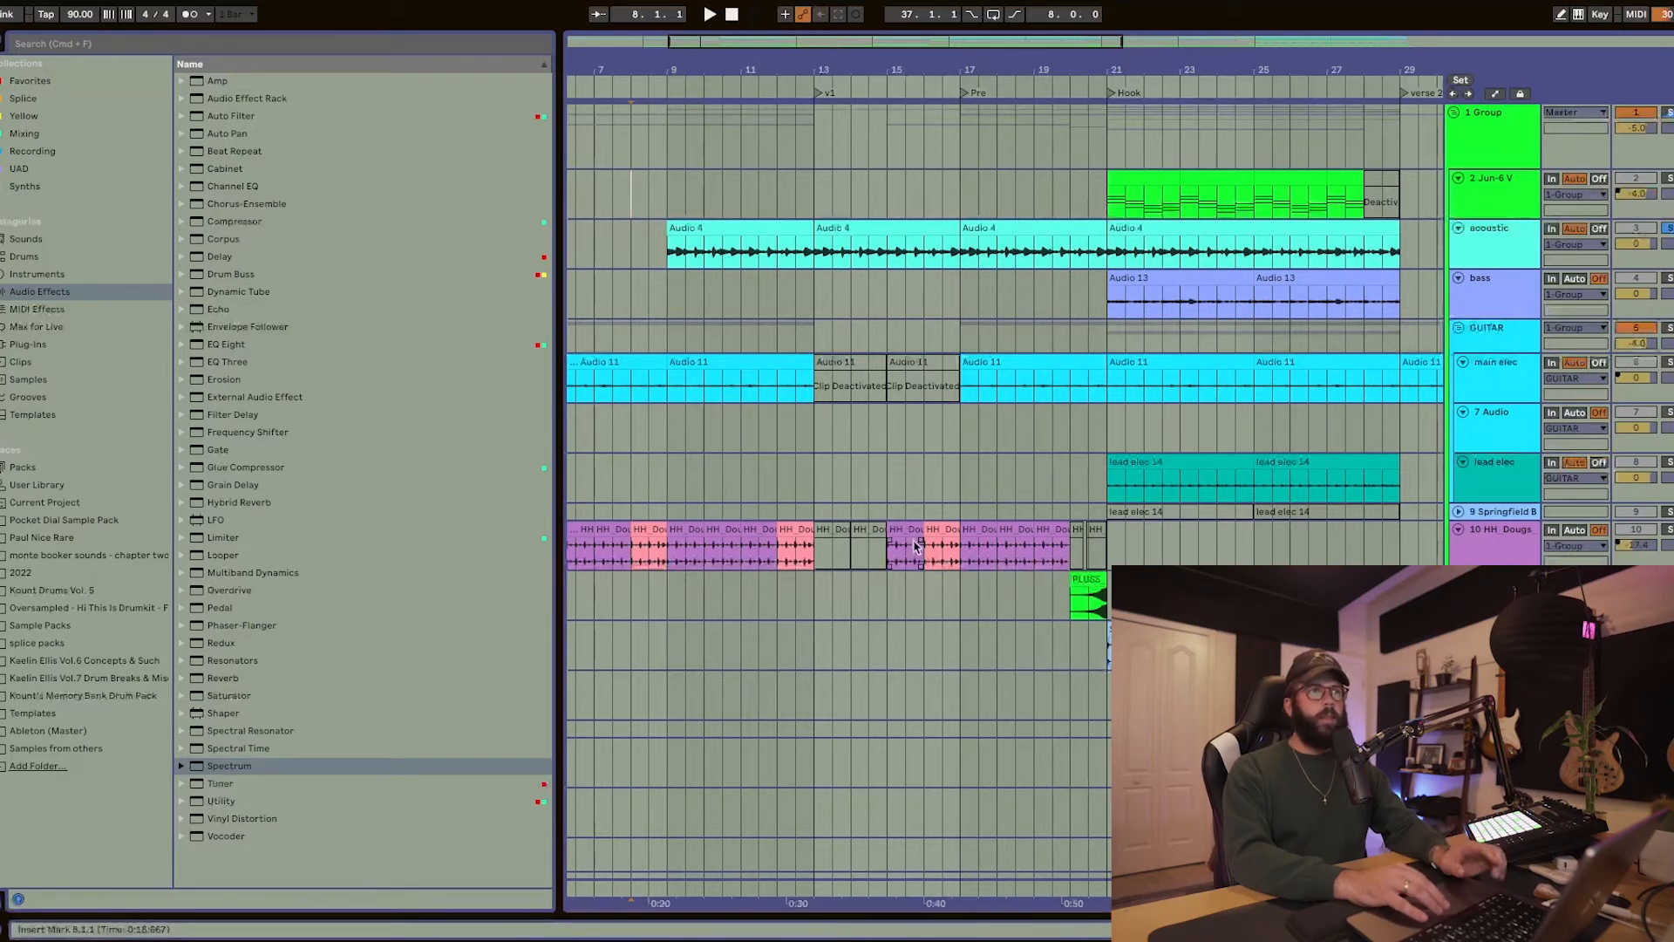
- Show the automation lanes and examine the acoustic, main elec and HH_Dougs automation around v1
{"action": "key", "text": "a"}
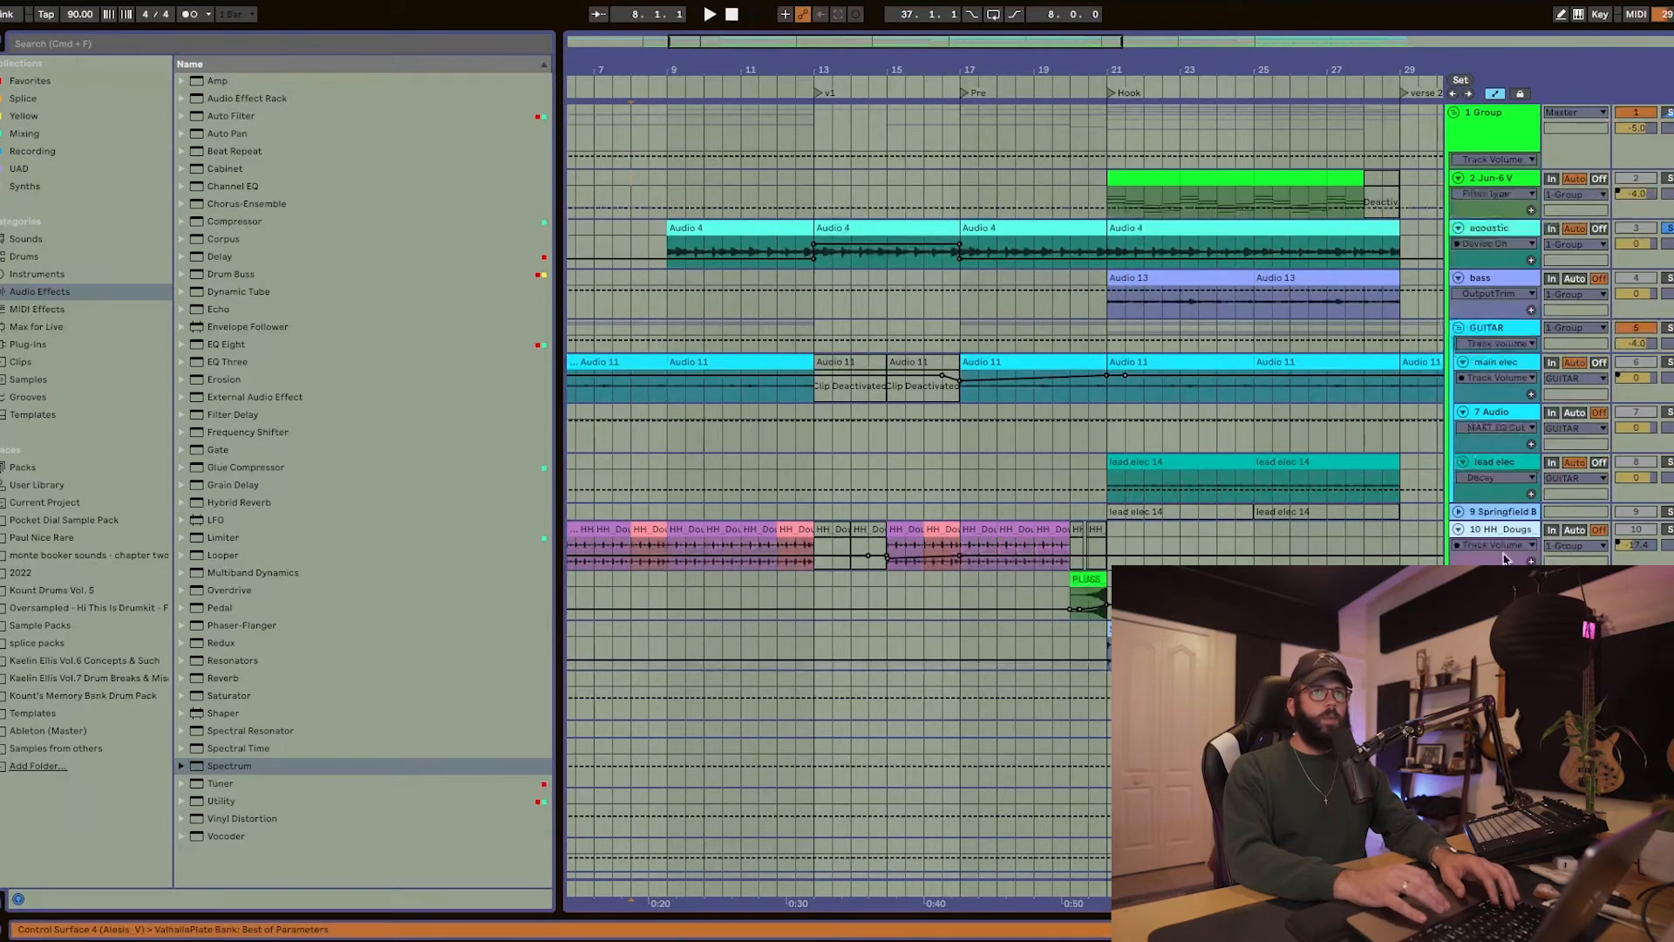
{"action": "scroll", "coordinate": [933, 556], "scroll_direction": "up", "scroll_amount": 5}
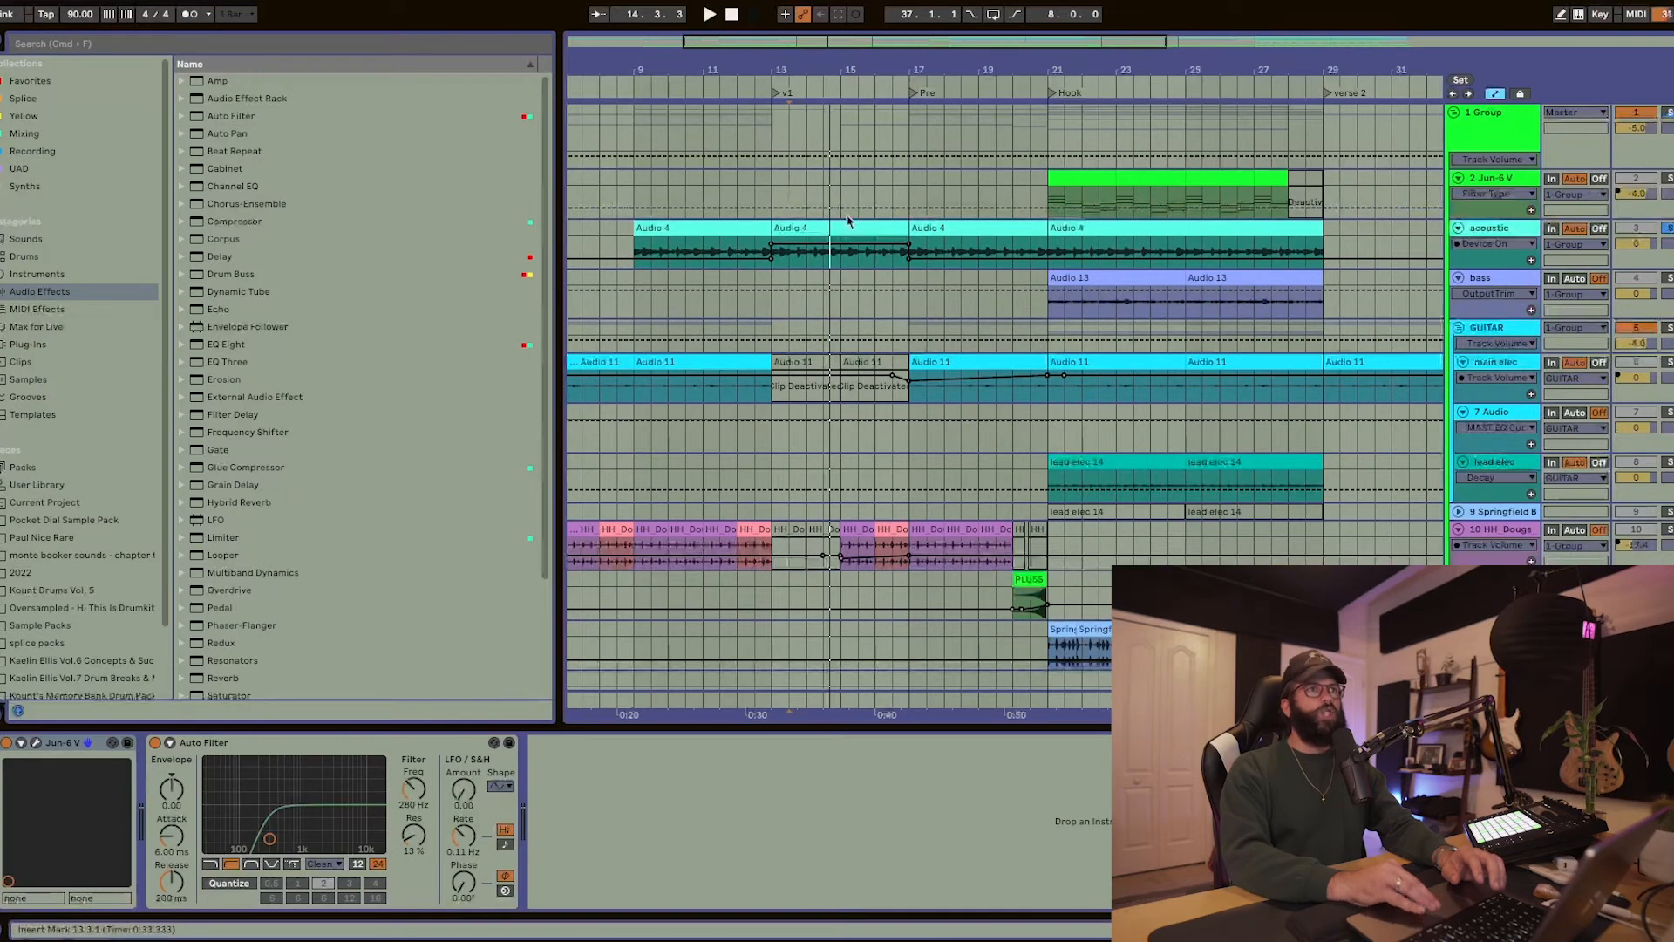
{"action": "left_click", "coordinate": [685, 131]}
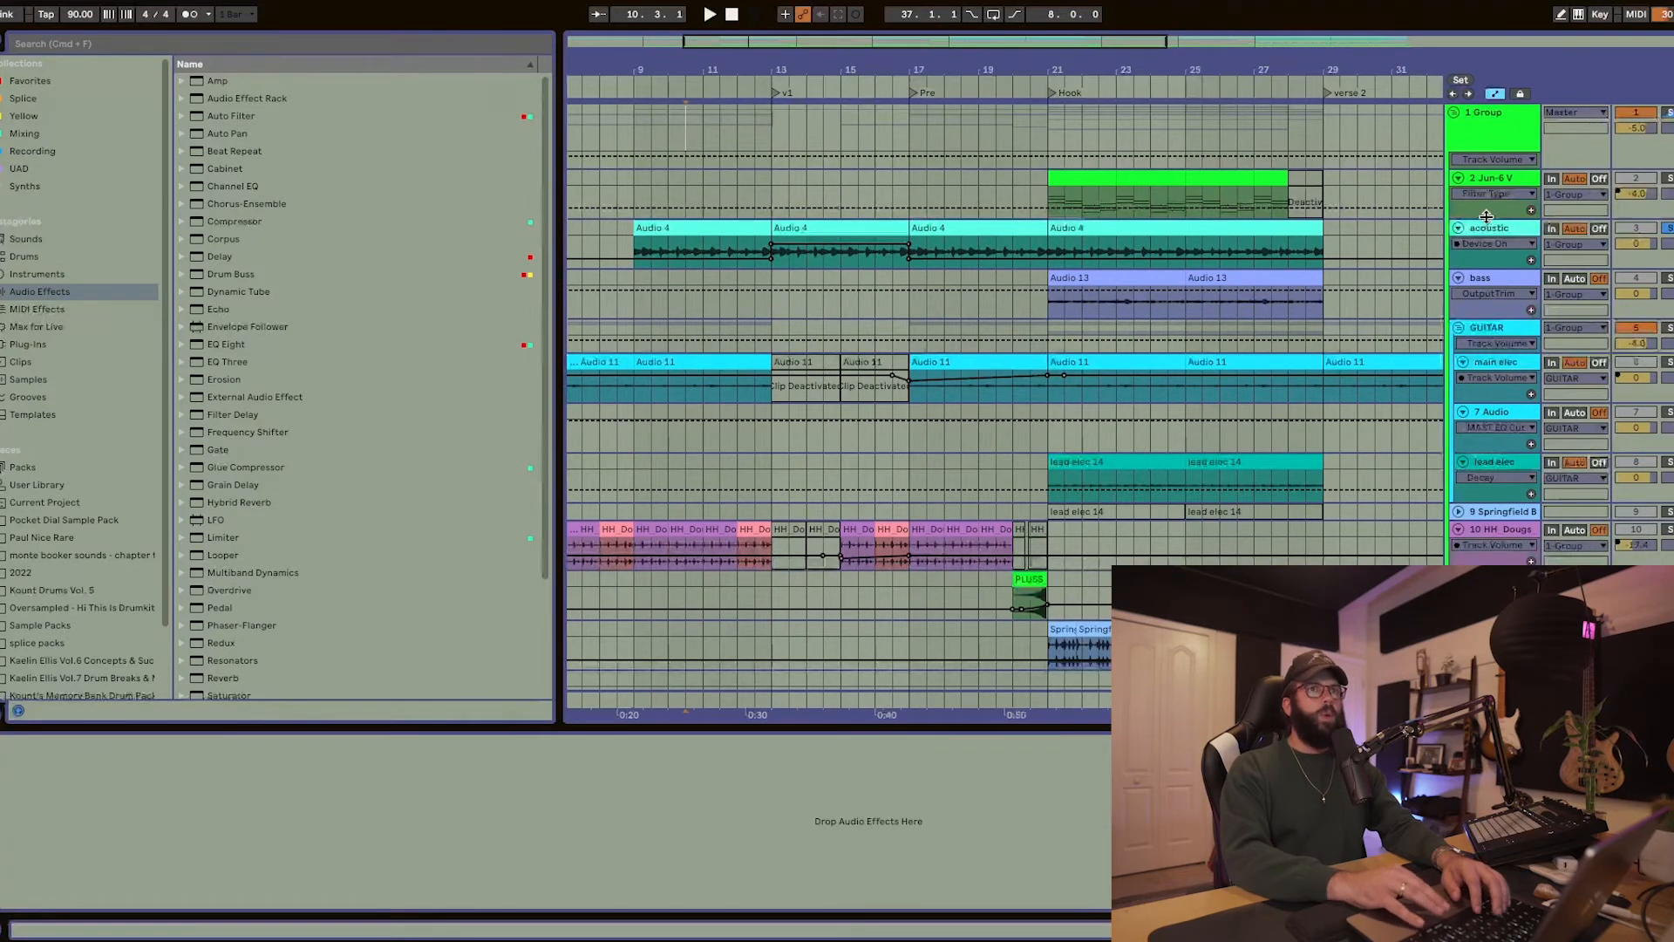
- Inspect the Pro-Q 3 equalizer curve on the acoustic track and close the plug-in window
{"action": "left_click", "coordinate": [1492, 228]}
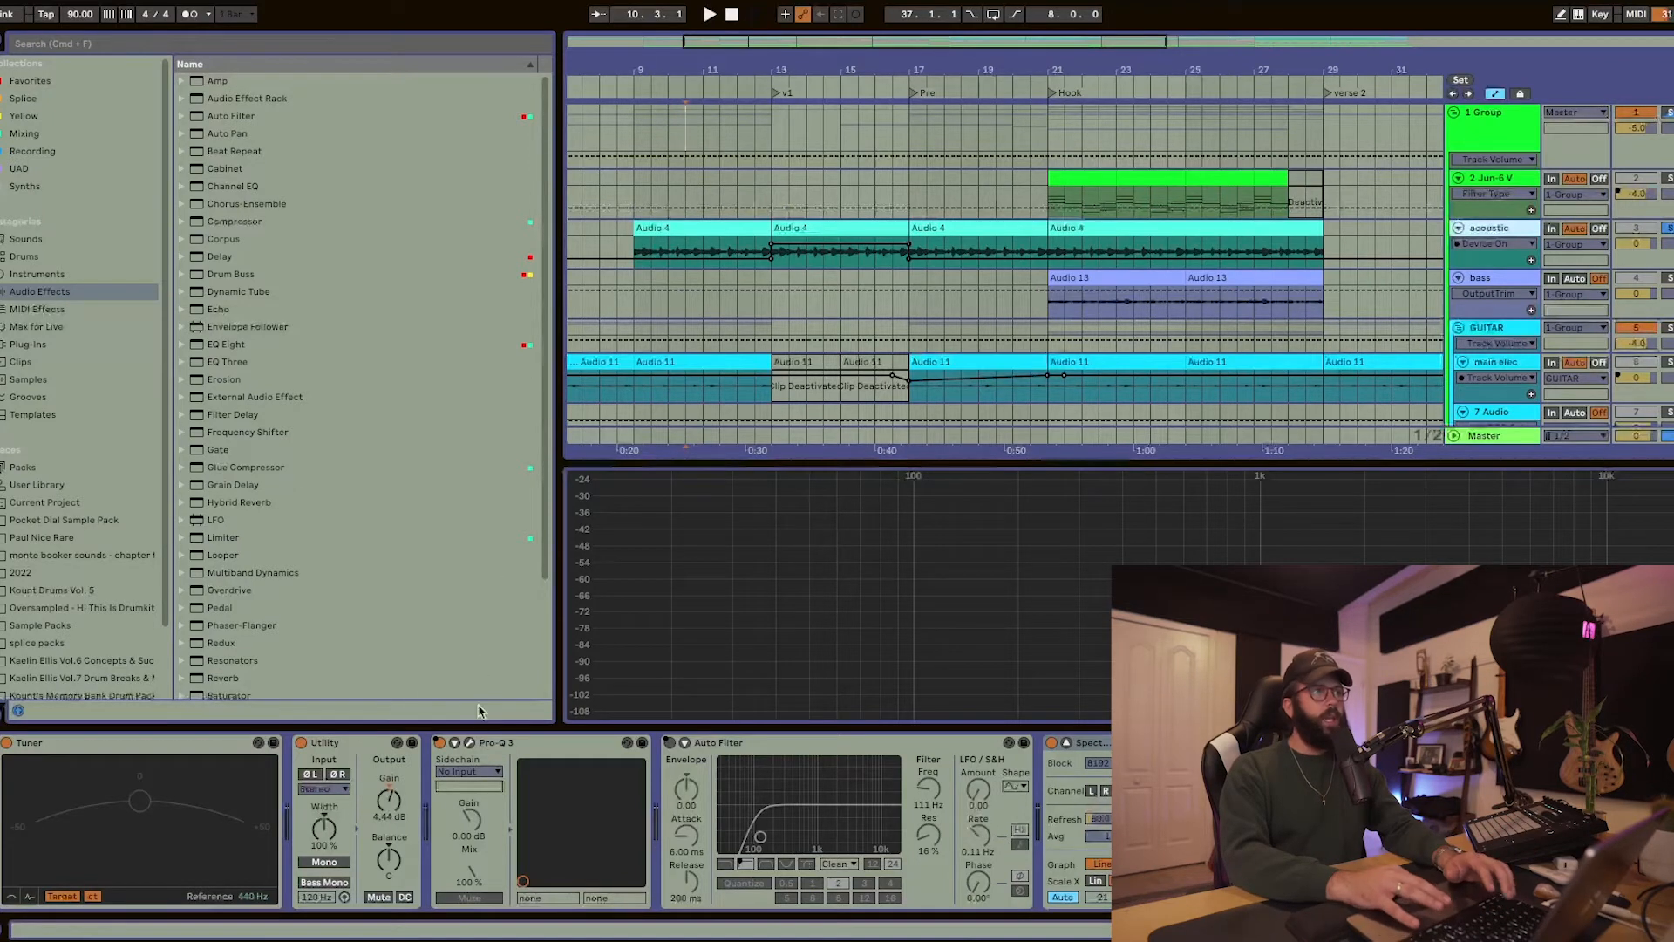
{"action": "left_click", "coordinate": [470, 744]}
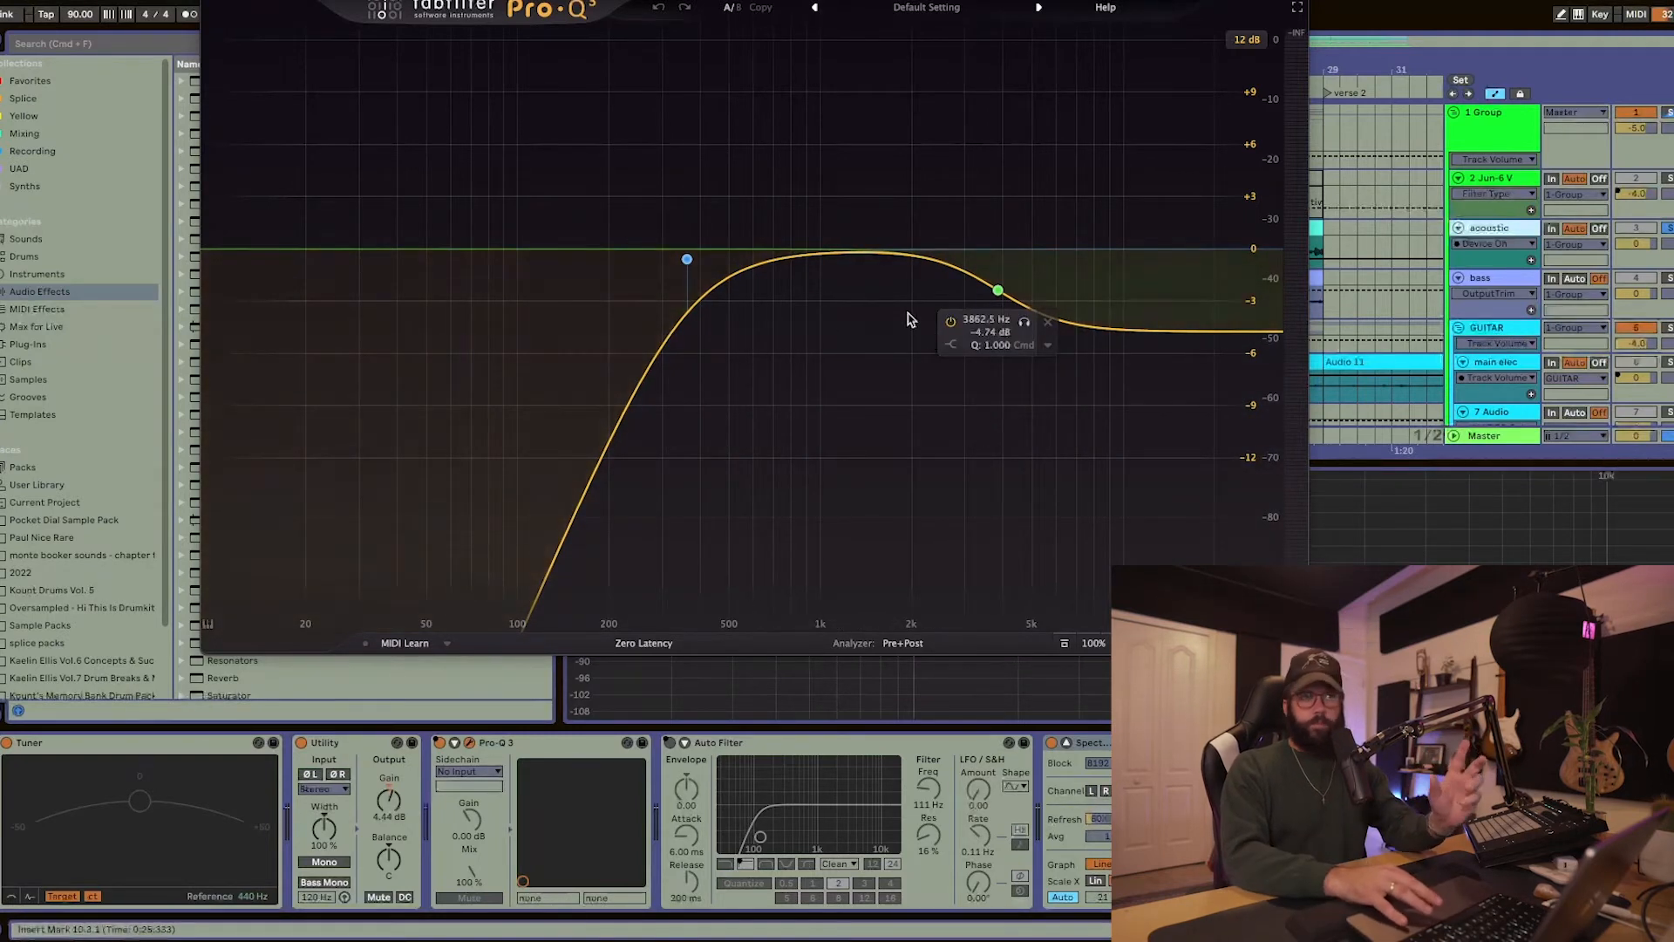
{"action": "left_click", "coordinate": [211, 1]}
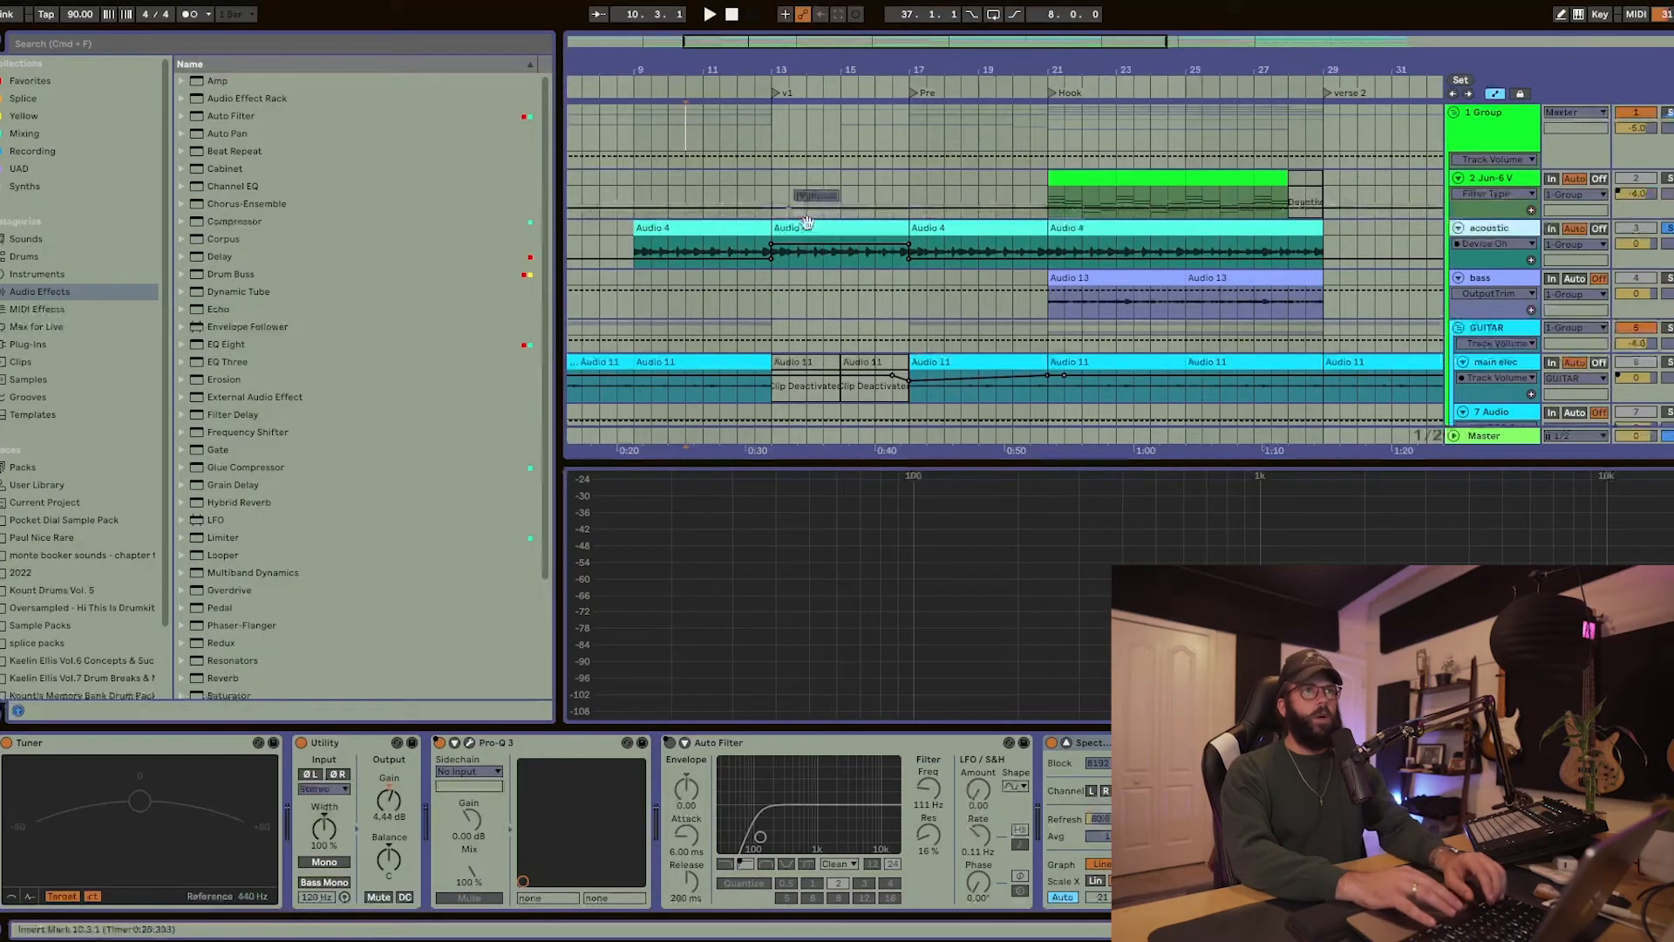
- Play briefly from bar 13 to check the acoustic track's automated Auto Filter, and hide the device view and automation lanes
{"action": "left_click", "coordinate": [775, 198]}
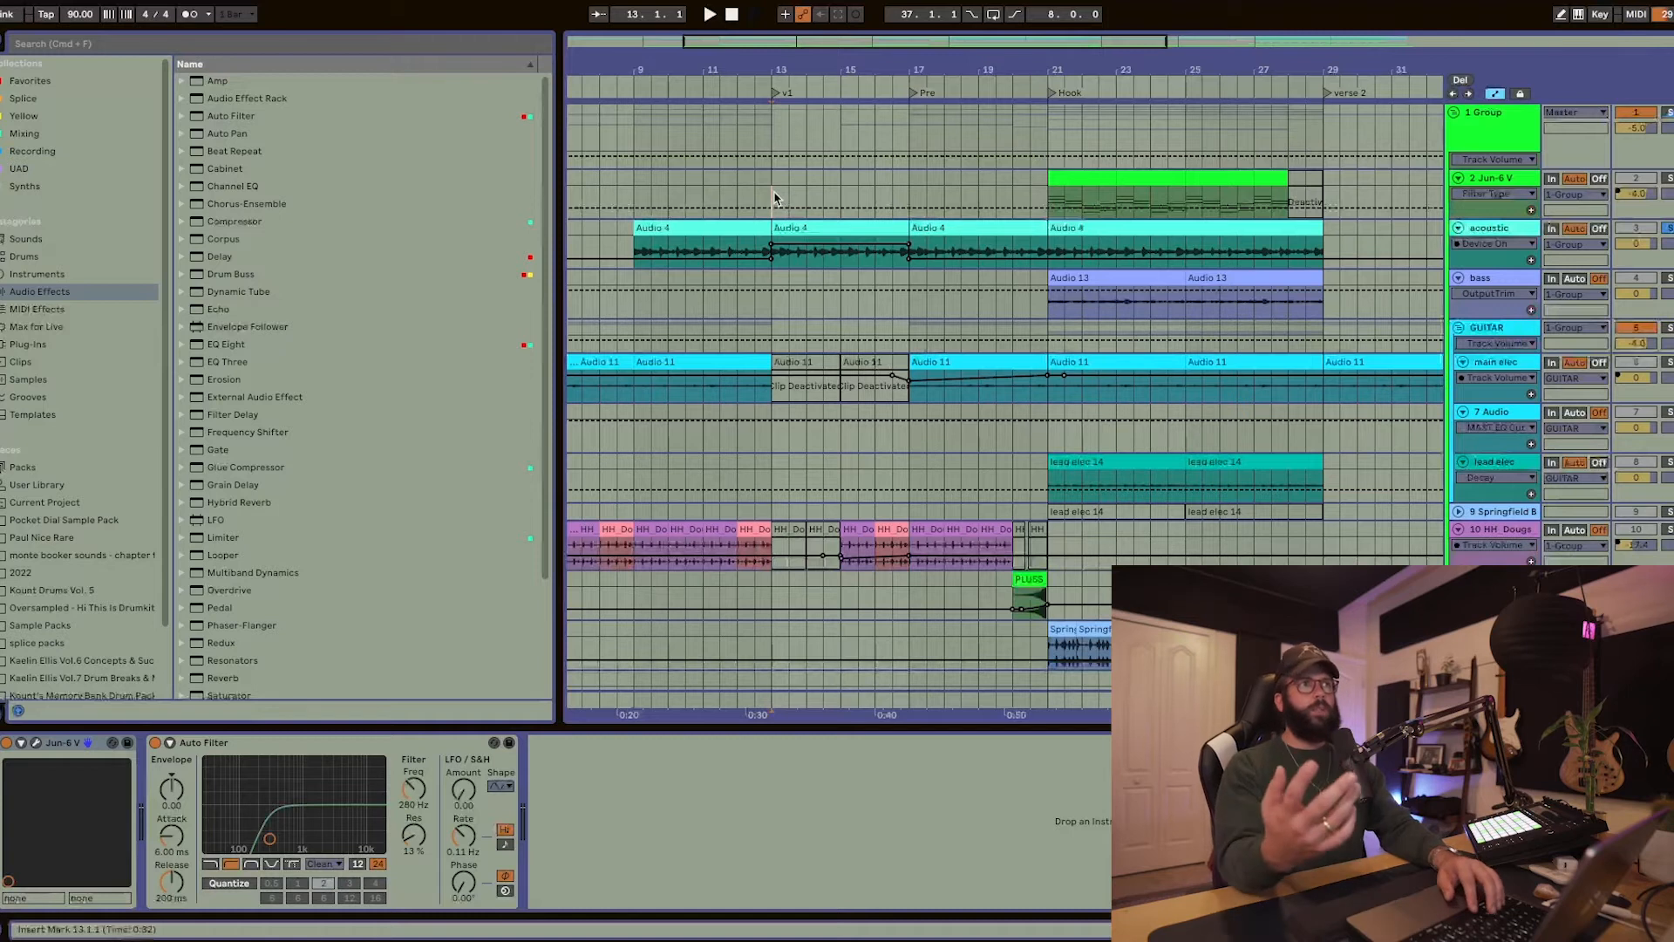
{"action": "key", "text": "space"}
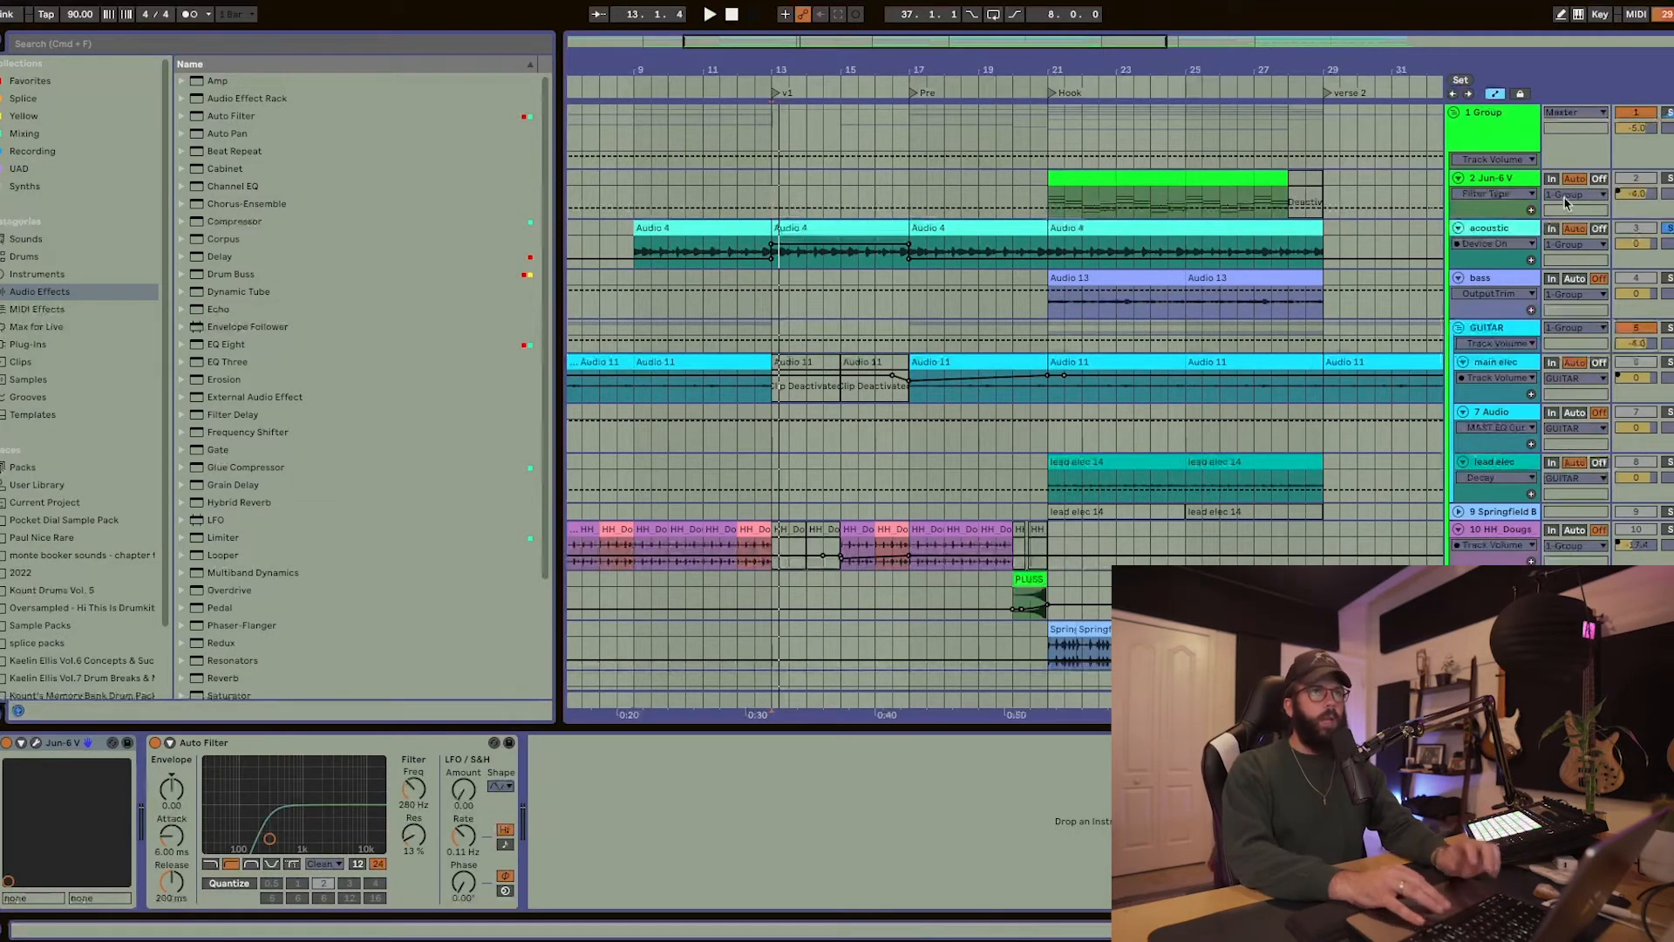
{"action": "left_click", "coordinate": [1522, 229]}
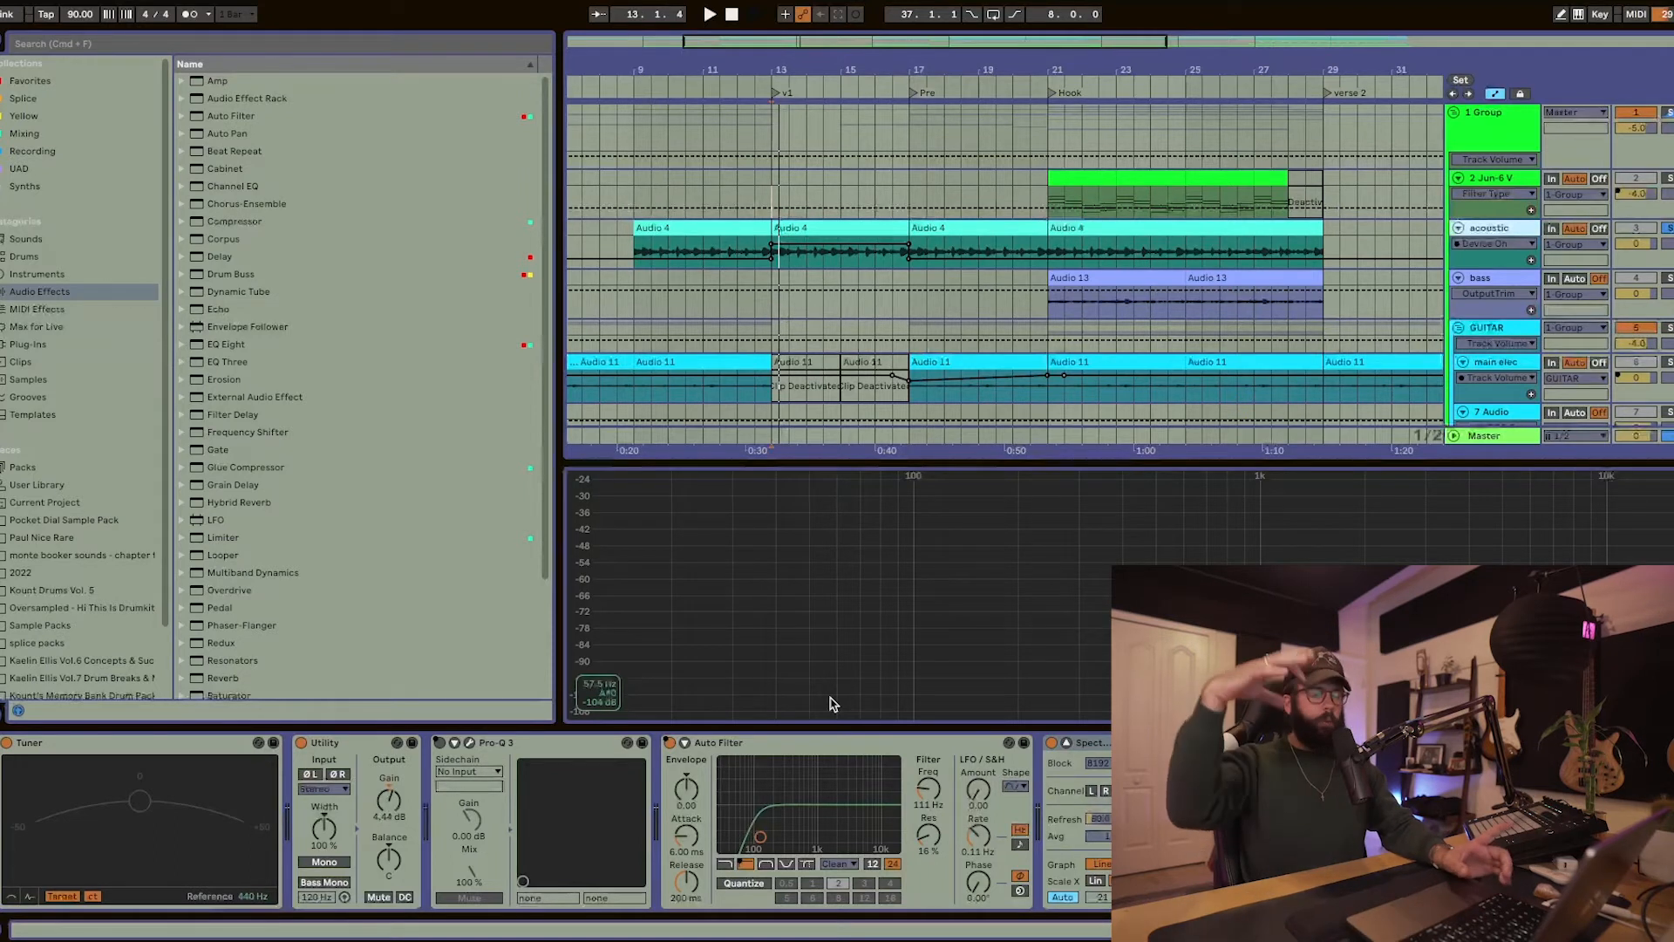
{"action": "key", "text": "super+alt+l"}
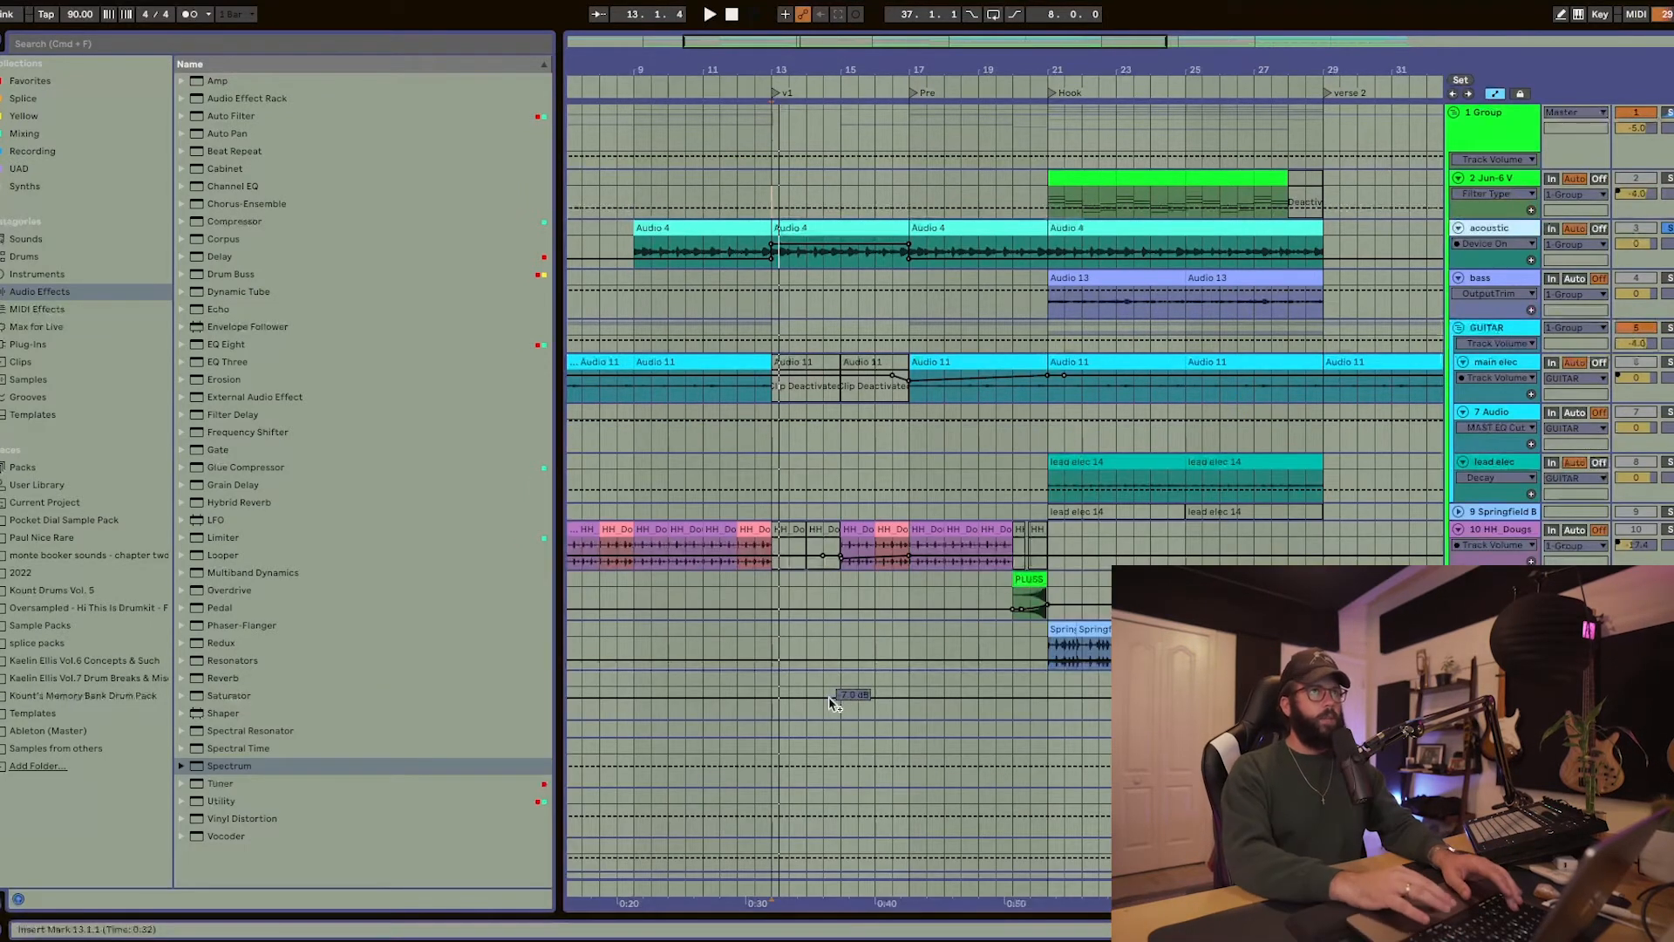
{"action": "key", "text": "a"}
- Play the transition into v1 from bar 12 with the timeline enlarged, and stop playback in bar 13
{"action": "scroll", "coordinate": [742, 319], "scroll_direction": "down", "scroll_amount": 4}
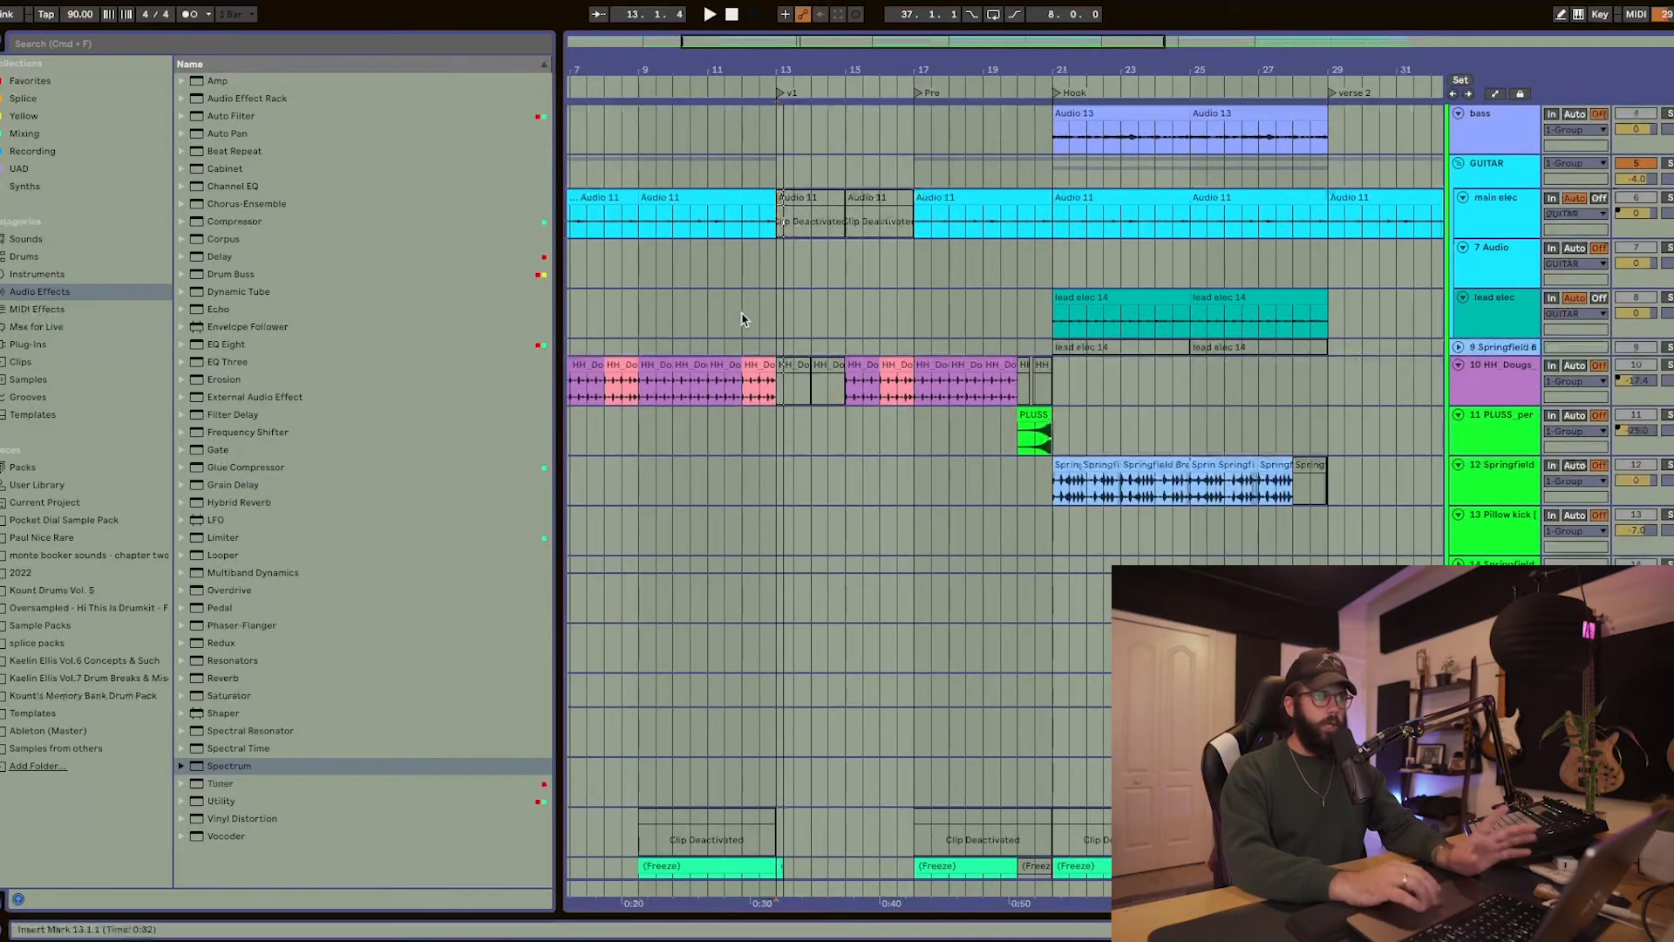
{"action": "left_click", "coordinate": [748, 146]}
{"action": "key", "text": "space"}
{"action": "key", "text": "equal"}
{"action": "key", "text": "equal"}
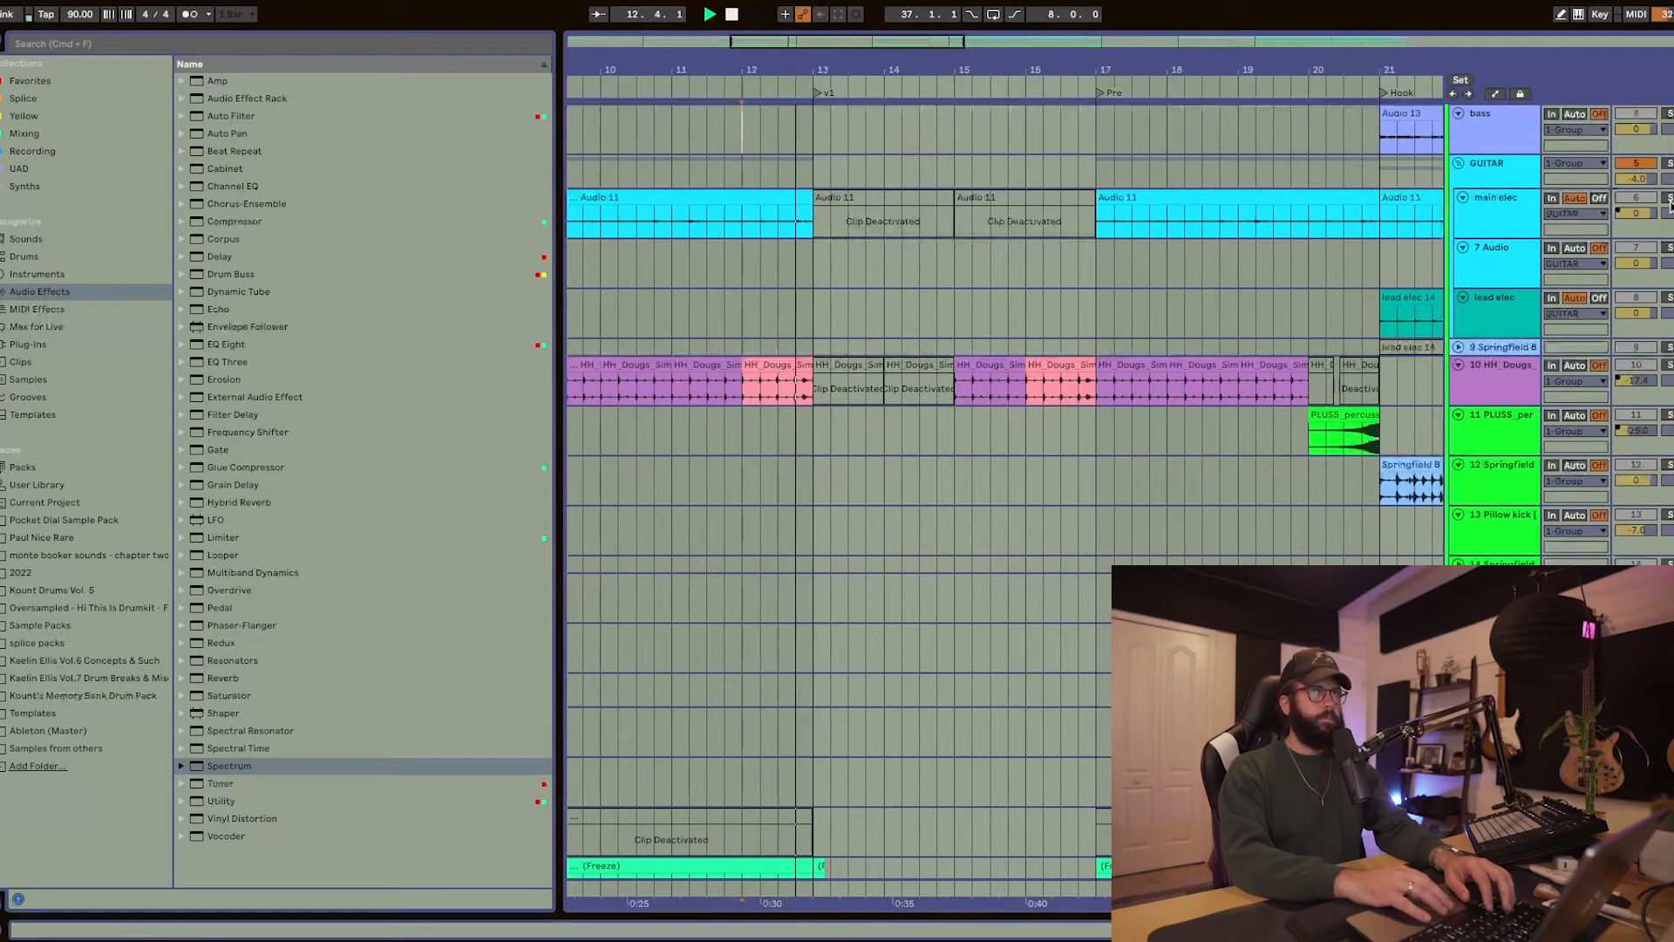
{"action": "scroll", "coordinate": [1373, 152], "scroll_direction": "up", "scroll_amount": 3}
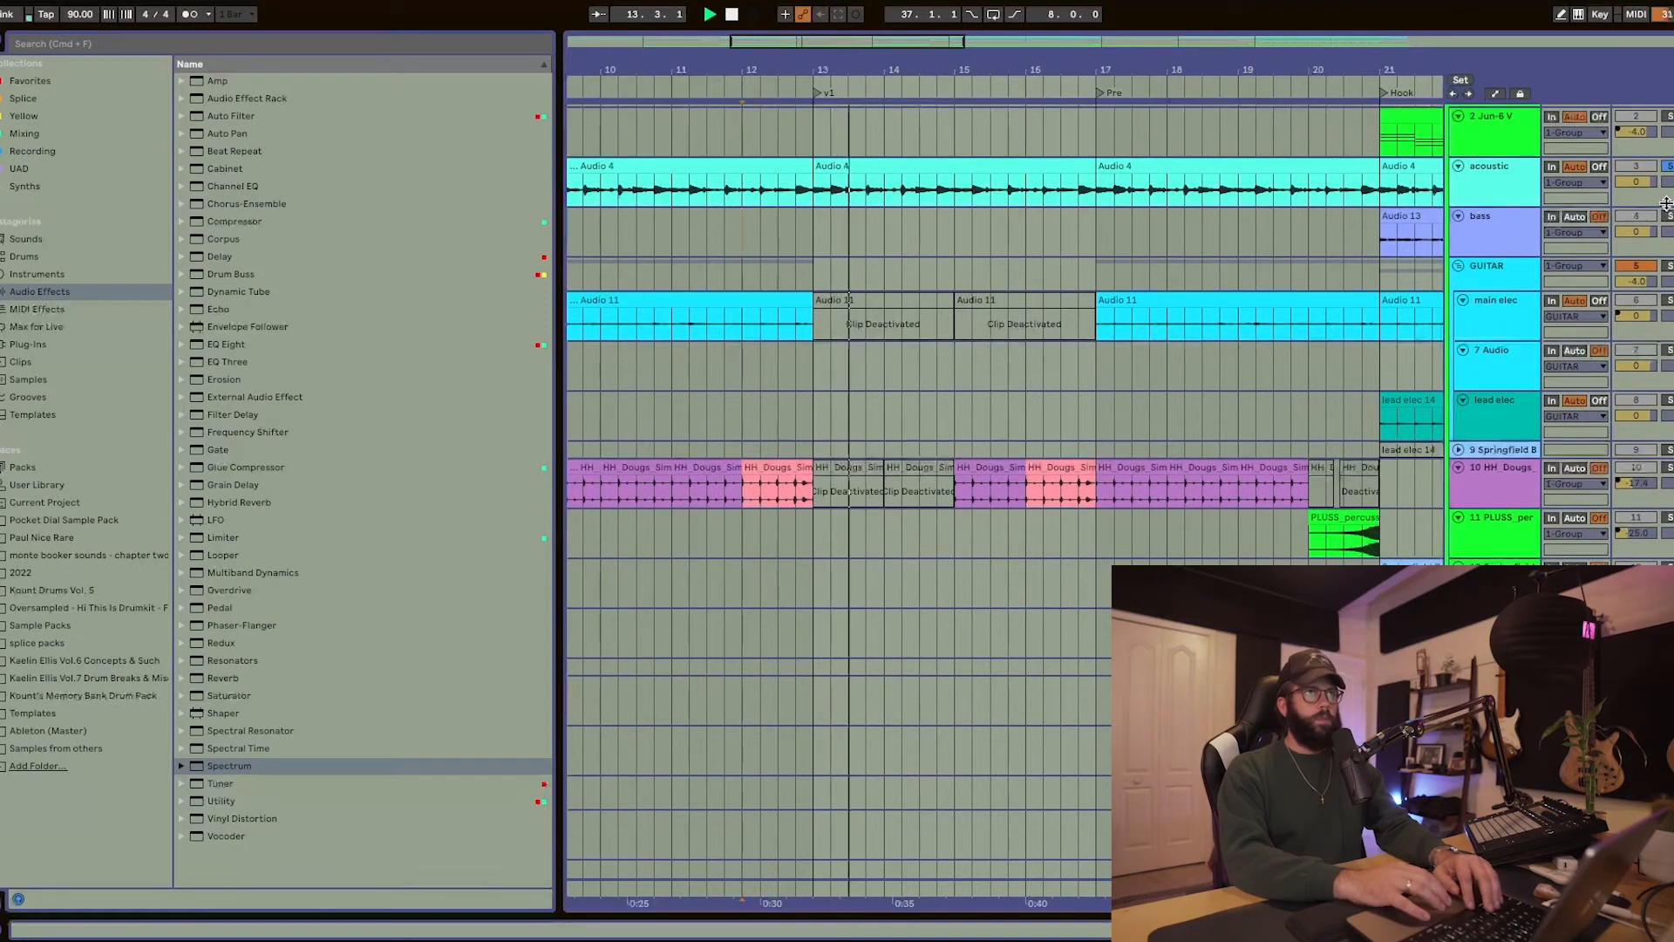
{"action": "key", "text": "space"}
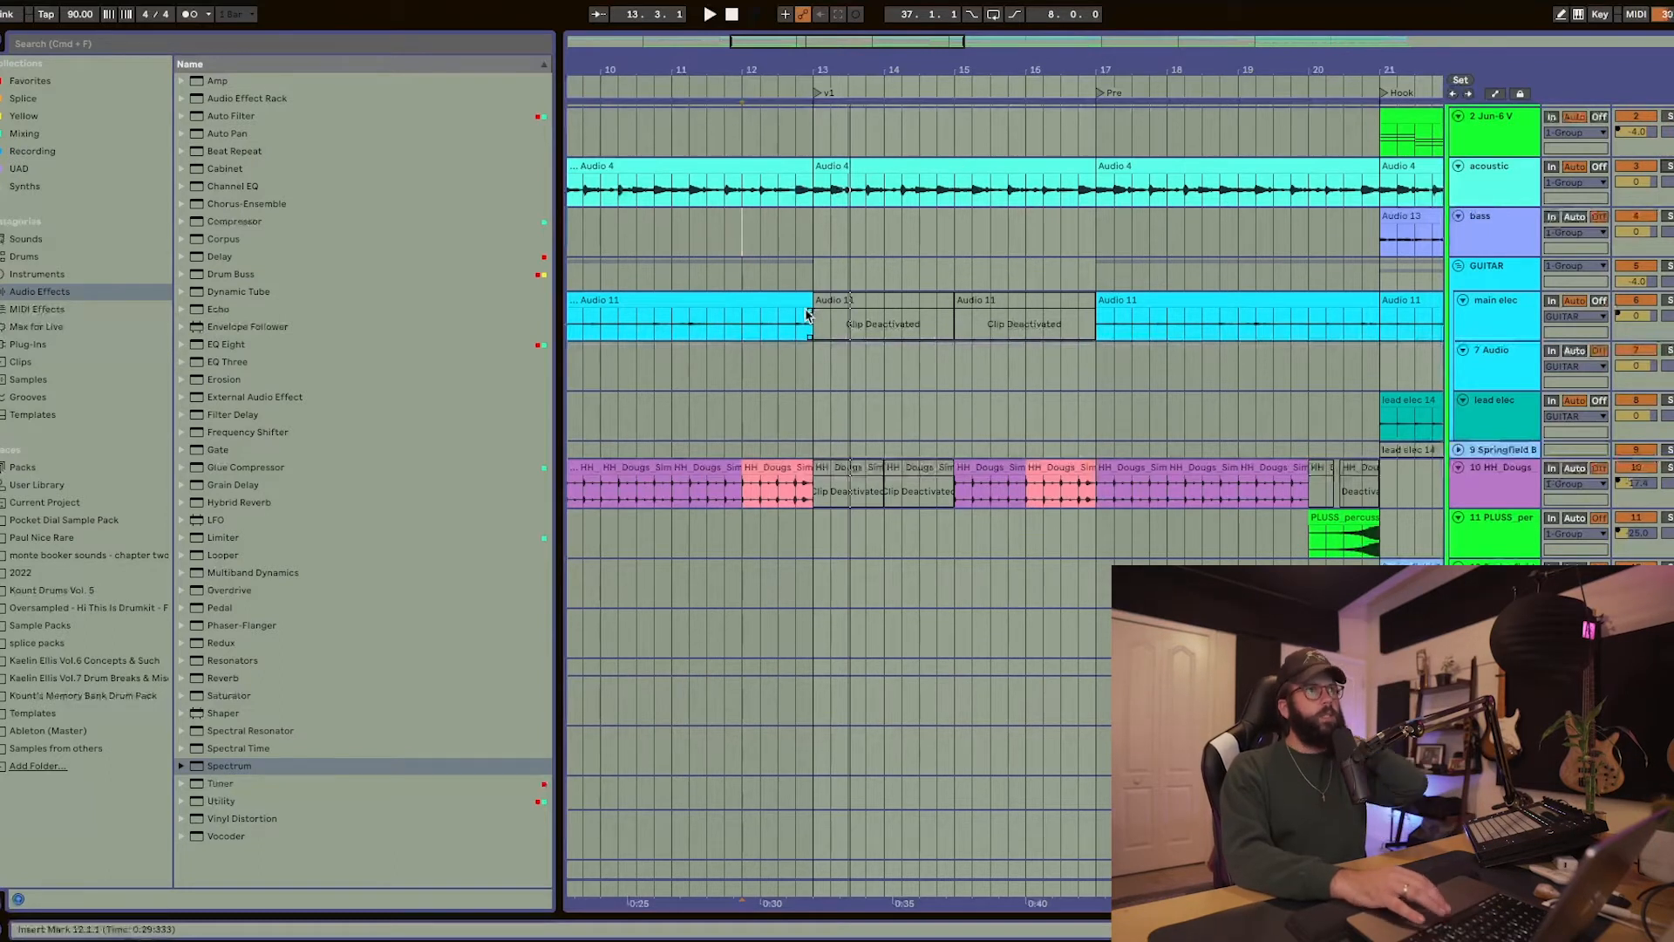
- Play the song from bar 11 while reviewing the drum, Mini V3 and vocal tracks through v1
{"action": "scroll", "coordinate": [1003, 391], "scroll_direction": "down", "scroll_amount": 5}
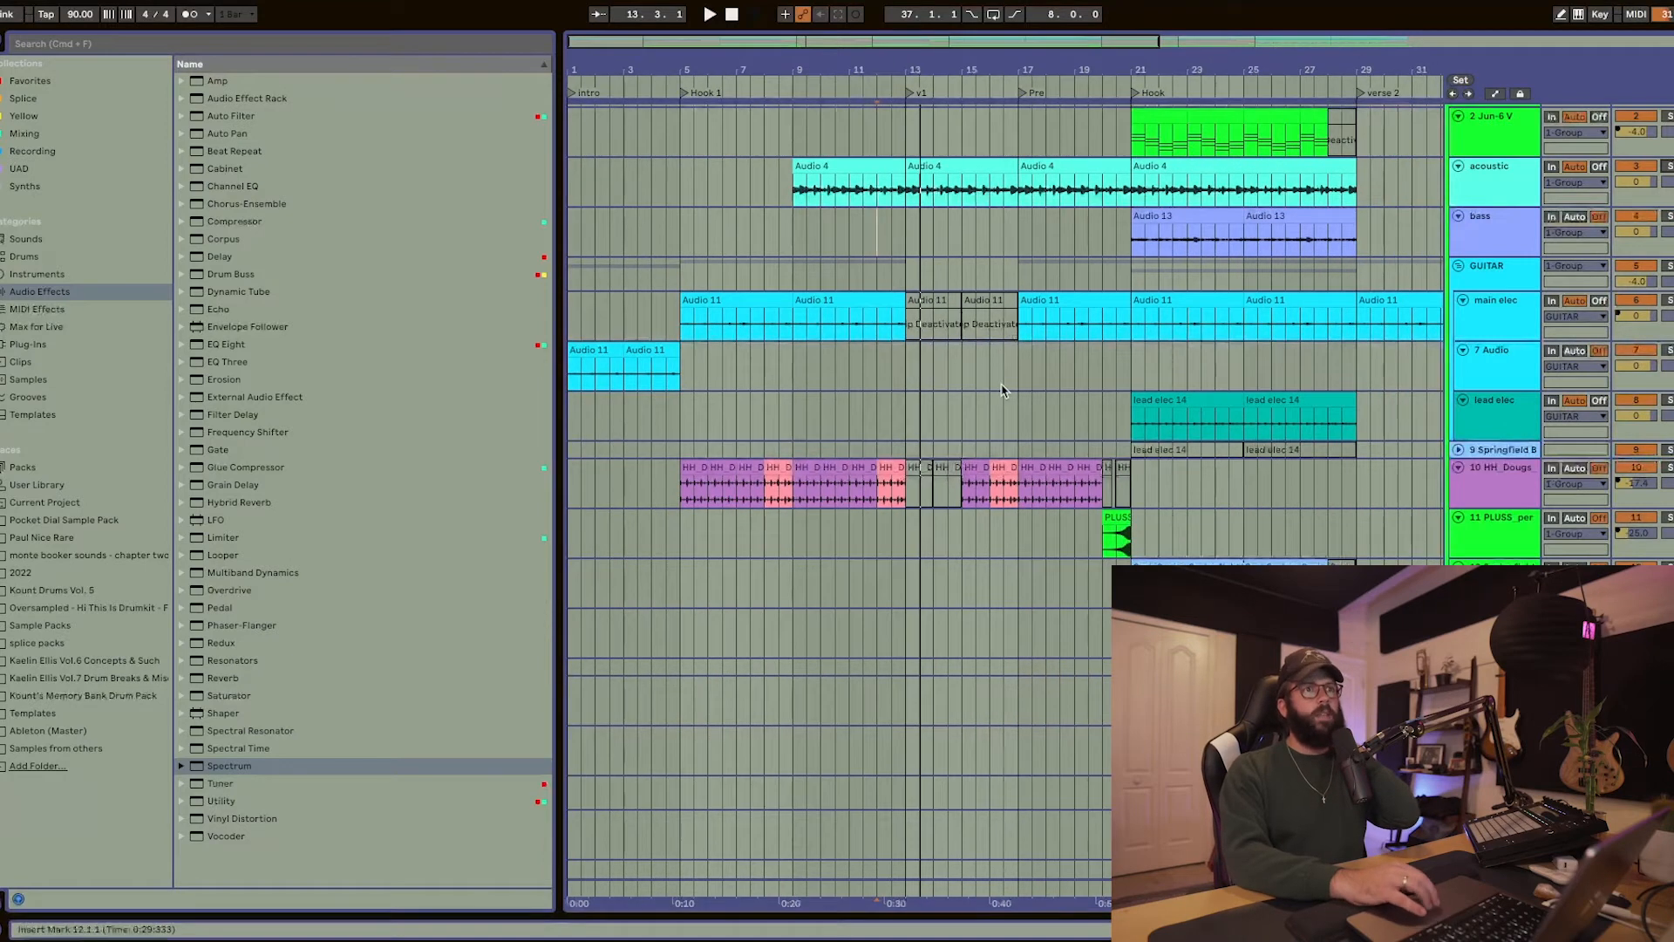
{"action": "left_click", "coordinate": [864, 247]}
{"action": "key", "text": "space"}
{"action": "scroll", "coordinate": [1043, 471], "scroll_direction": "down", "scroll_amount": 5}
{"action": "scroll", "coordinate": [1044, 471], "scroll_direction": "down", "scroll_amount": 3}
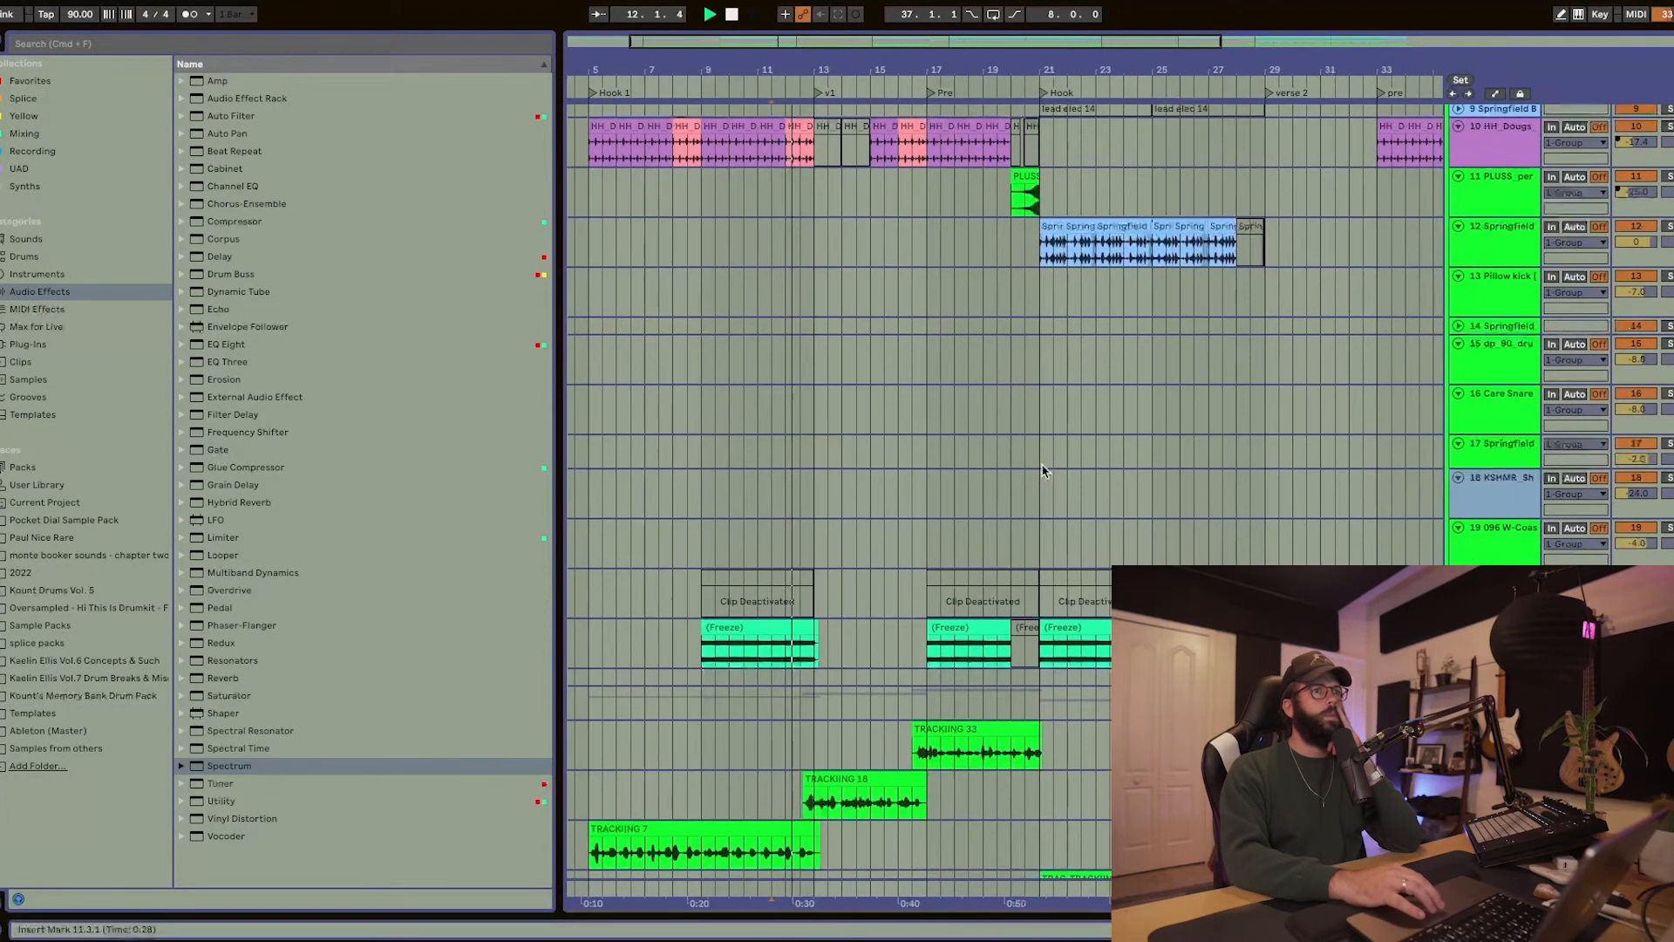
{"action": "scroll", "coordinate": [1044, 471], "scroll_direction": "up", "scroll_amount": 2}
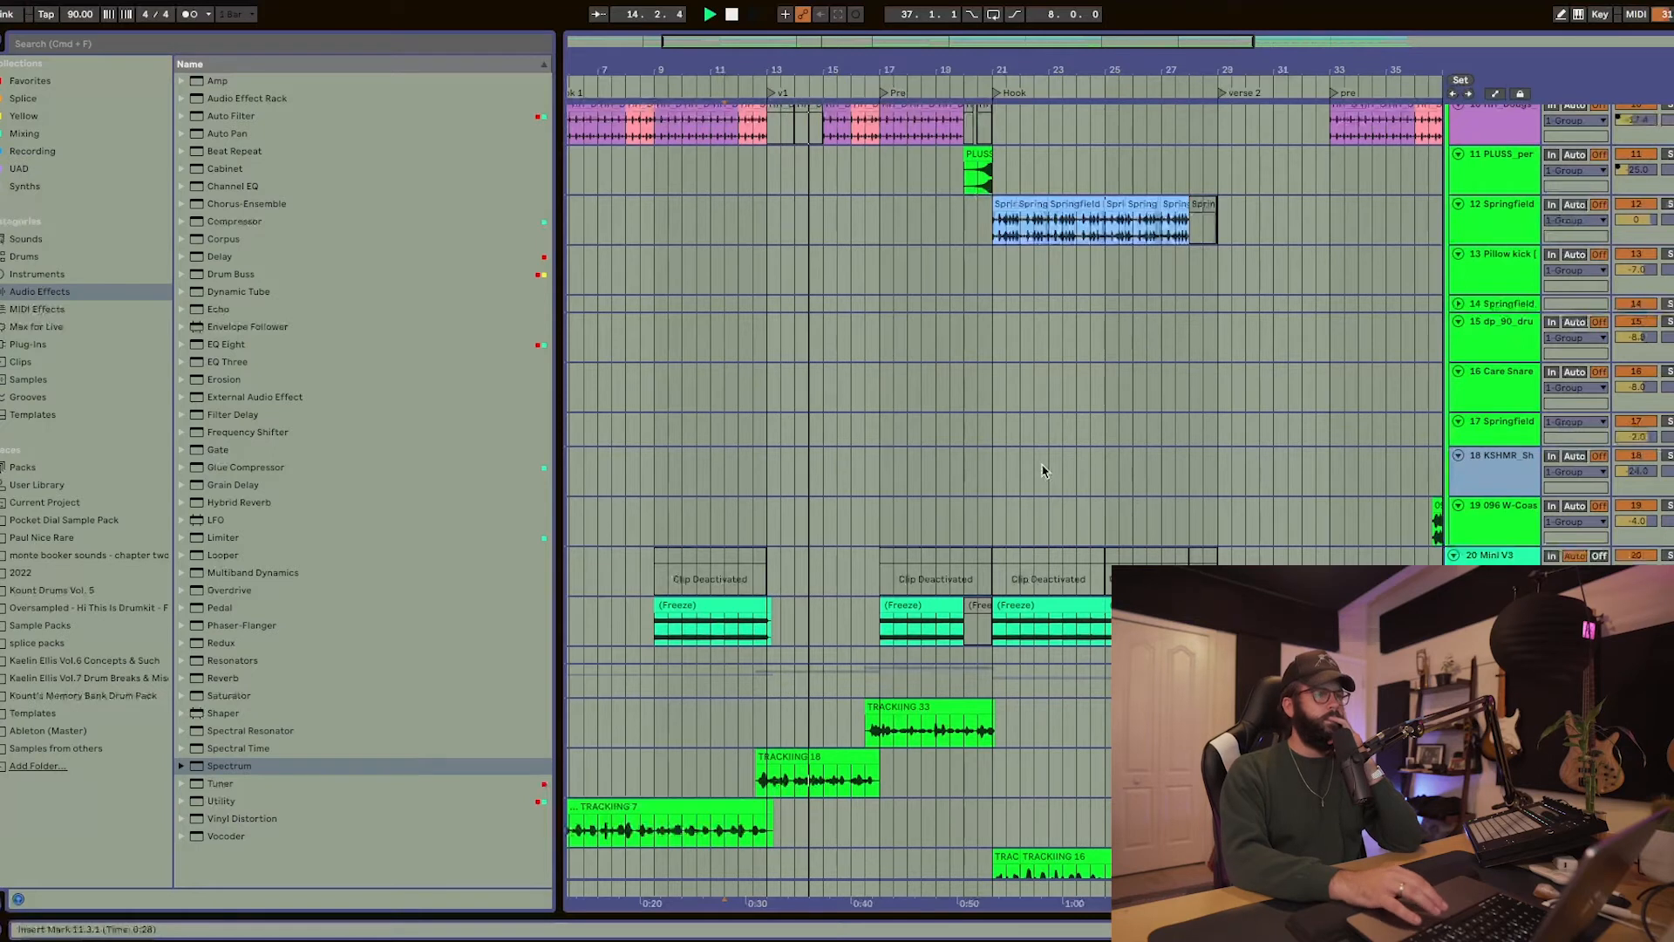
{"action": "scroll", "coordinate": [867, 471], "scroll_direction": "up", "scroll_amount": 5}
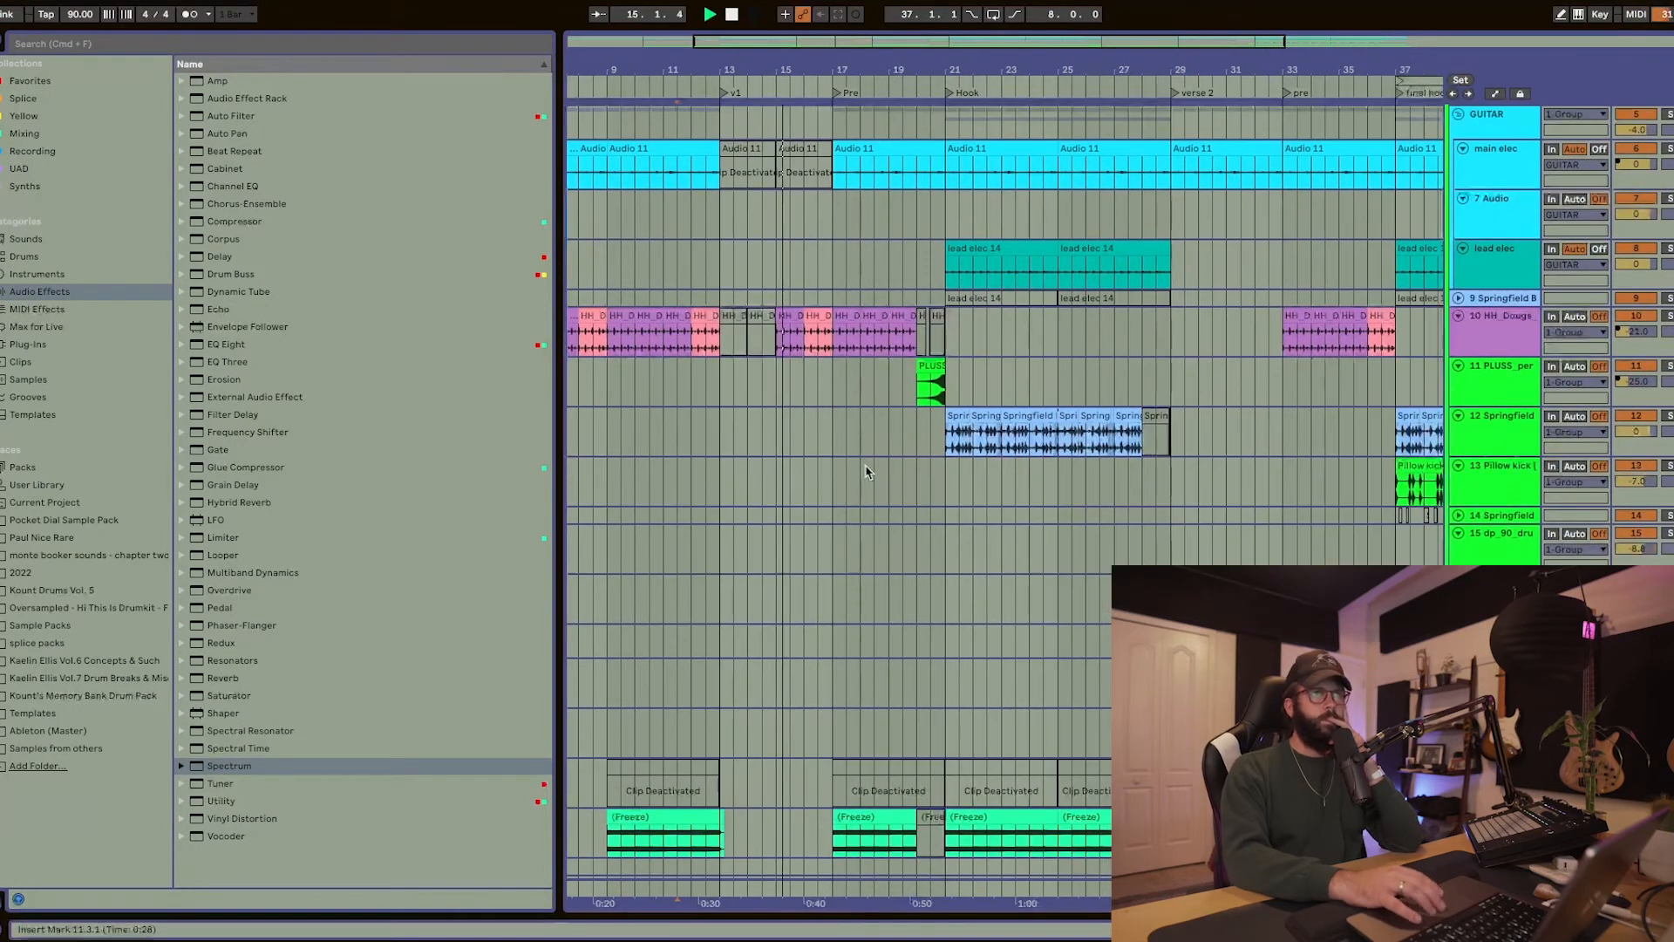
- Hide the browser and play the song on through the Pre section to the Hook at bar 21, reviewing the tracks
{"action": "scroll", "coordinate": [845, 453], "scroll_direction": "up", "scroll_amount": 1}
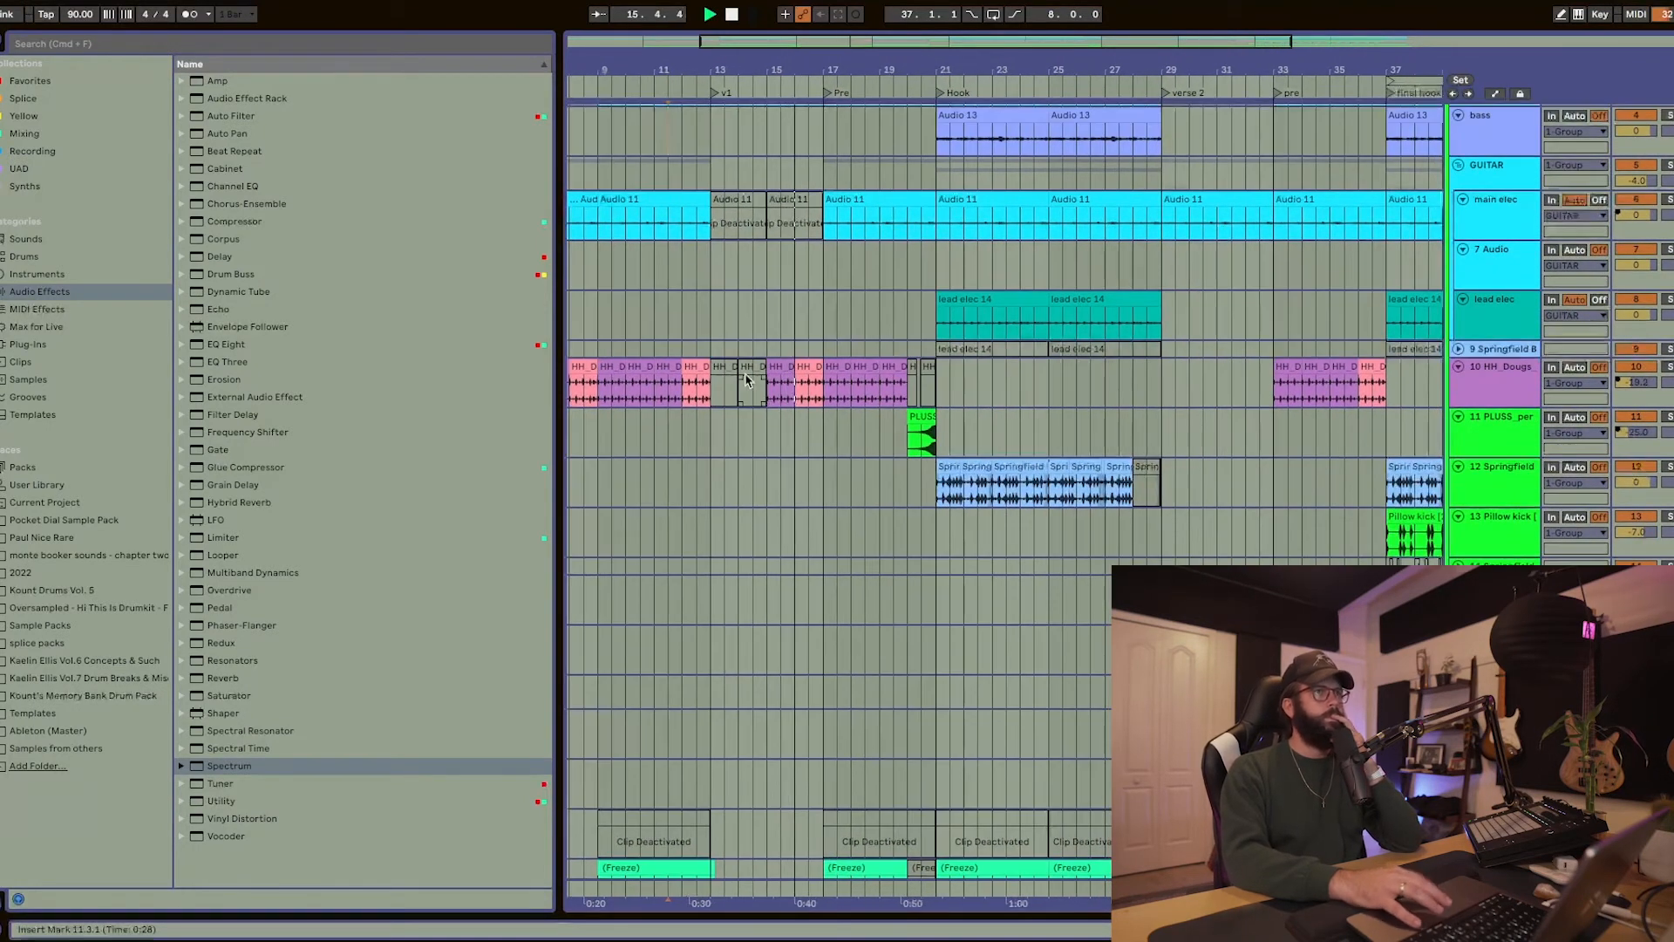
{"action": "key", "text": "super+alt+b"}
{"action": "scroll", "coordinate": [347, 366], "scroll_direction": "up", "scroll_amount": 3}
{"action": "scroll", "coordinate": [347, 366], "scroll_direction": "up", "scroll_amount": 1}
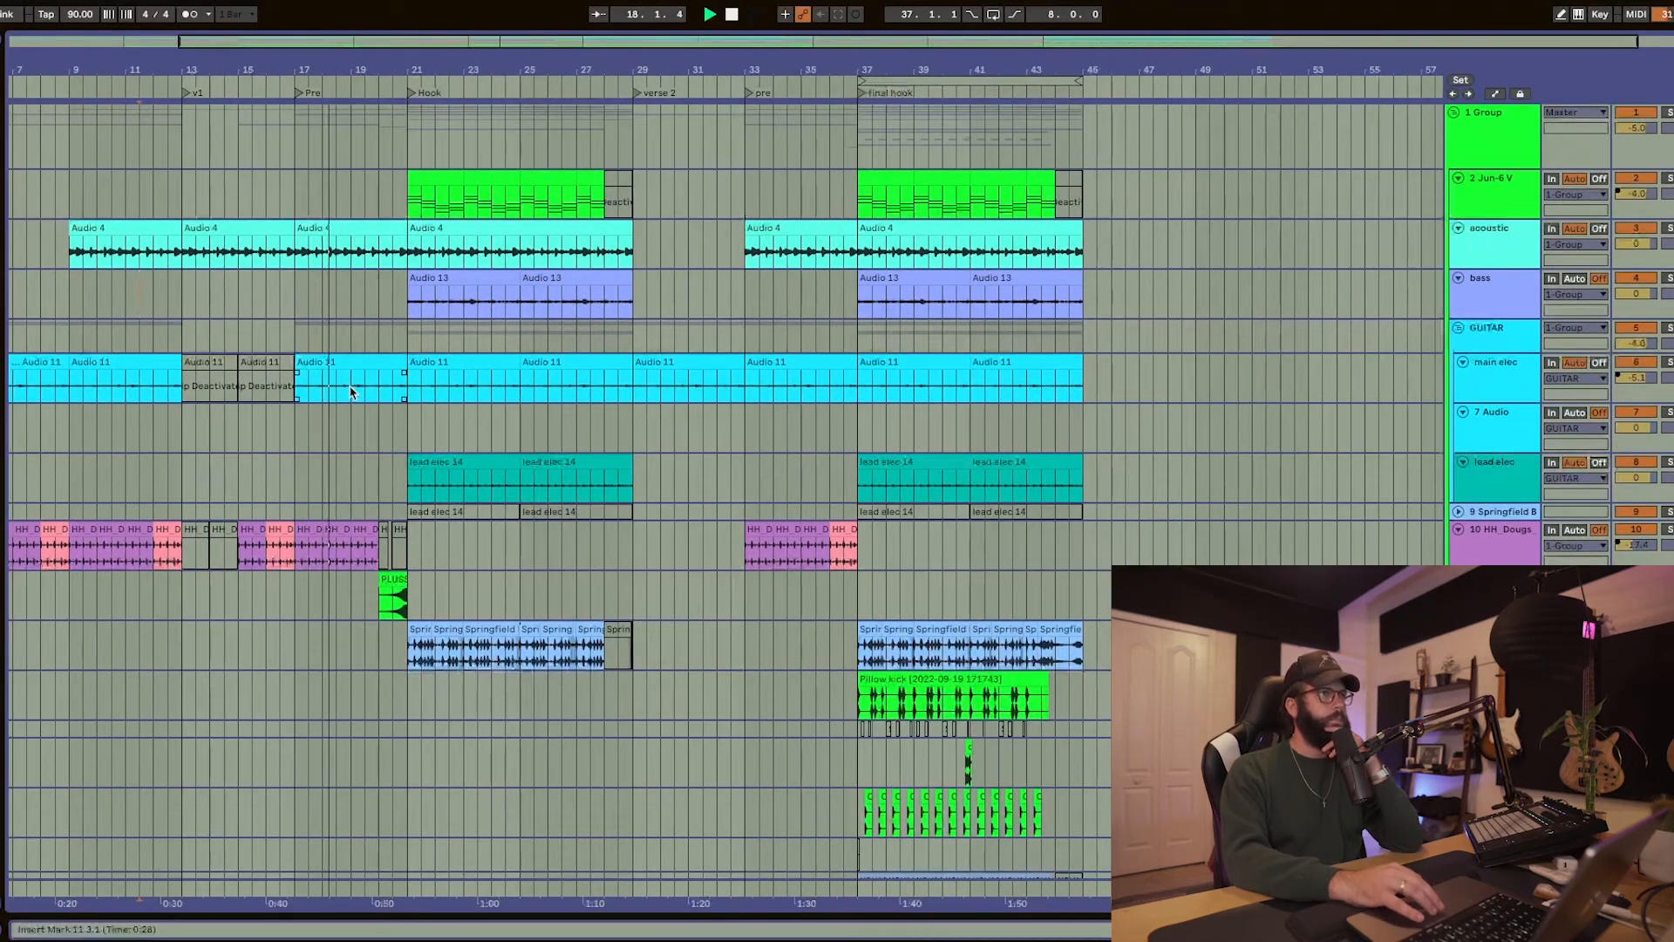
{"action": "scroll", "coordinate": [352, 392], "scroll_direction": "down", "scroll_amount": 1}
{"action": "scroll", "coordinate": [351, 393], "scroll_direction": "down", "scroll_amount": 1}
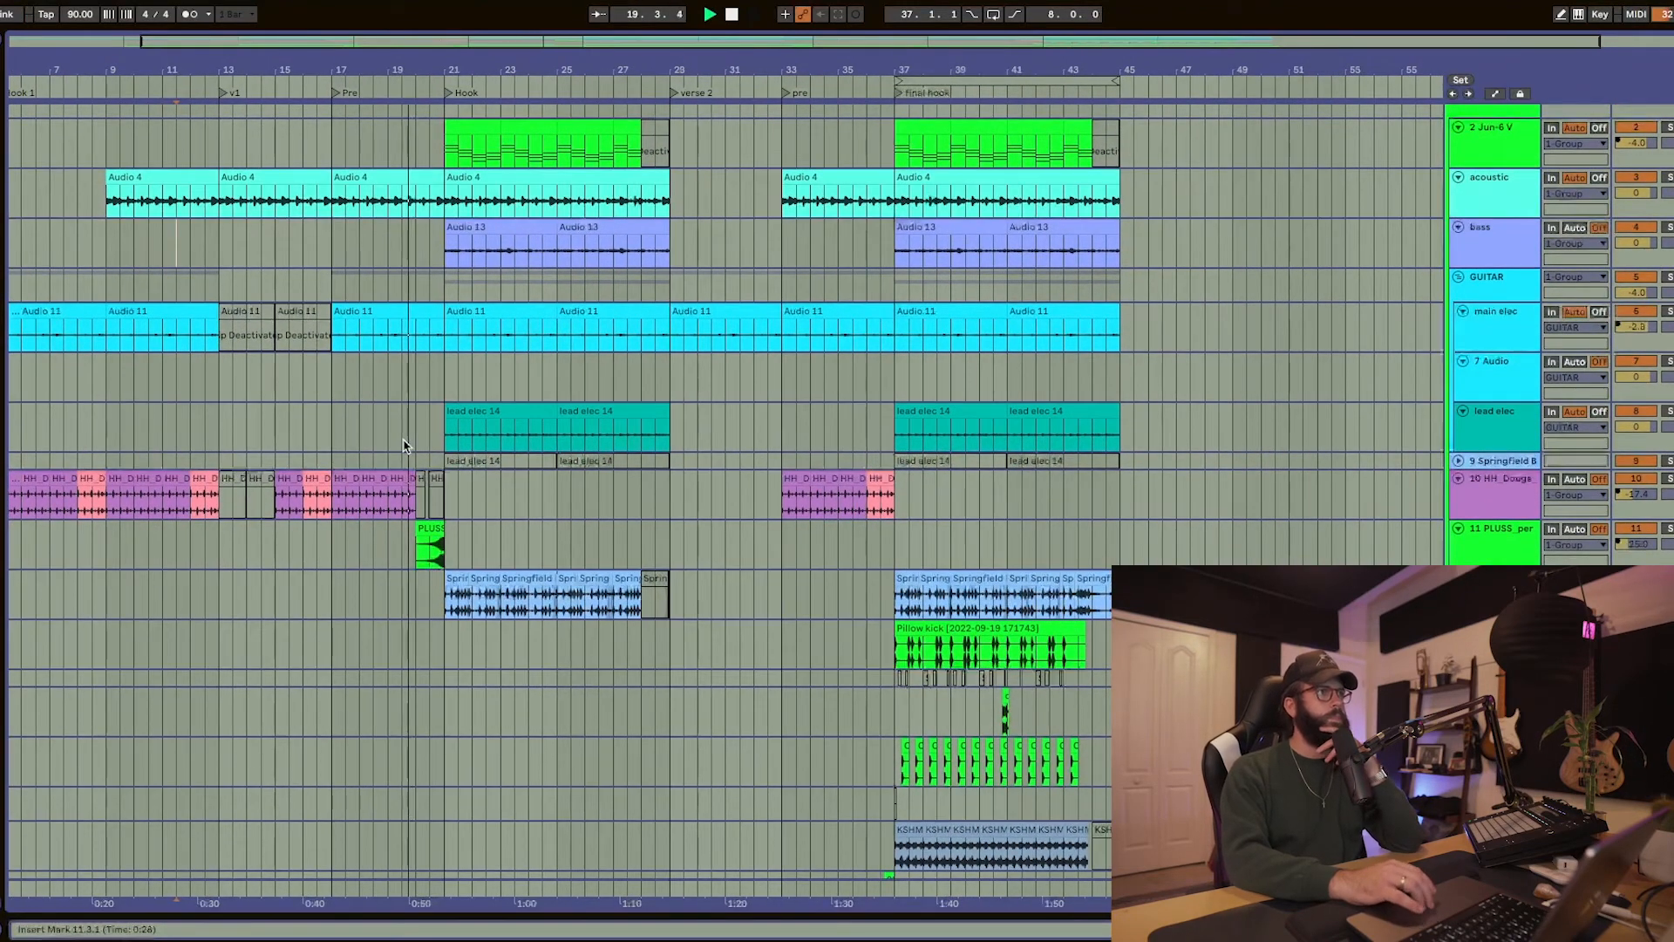
{"action": "scroll", "coordinate": [399, 432], "scroll_direction": "down", "scroll_amount": 1}
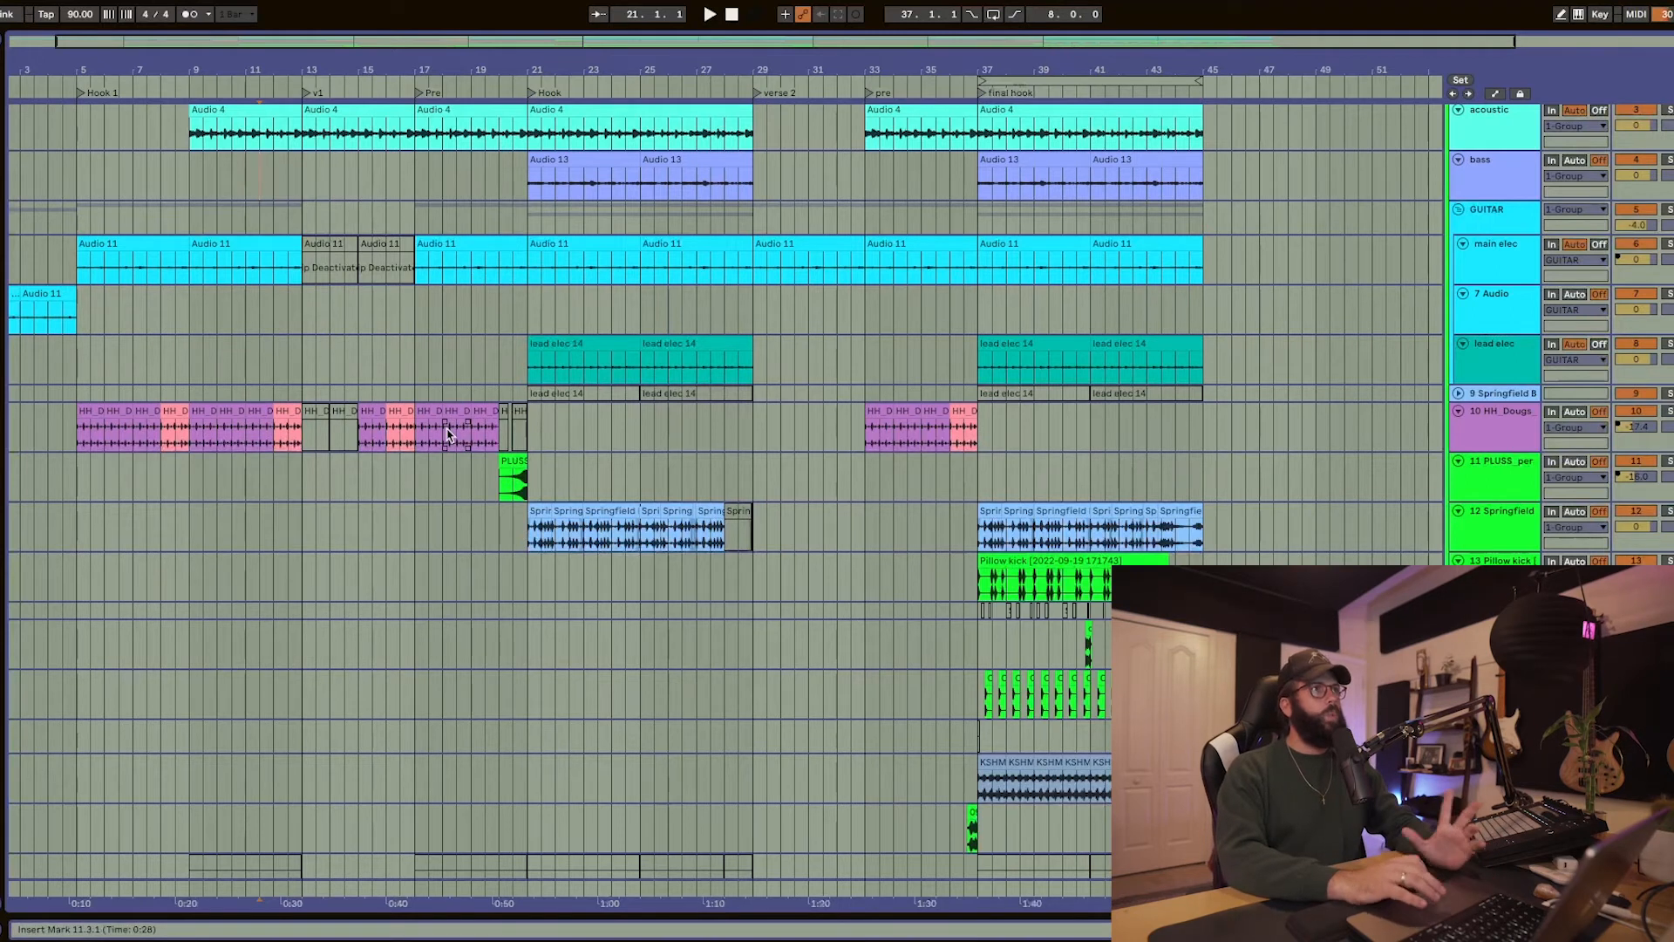
{"action": "scroll", "coordinate": [447, 434], "scroll_direction": "up", "scroll_amount": 2}
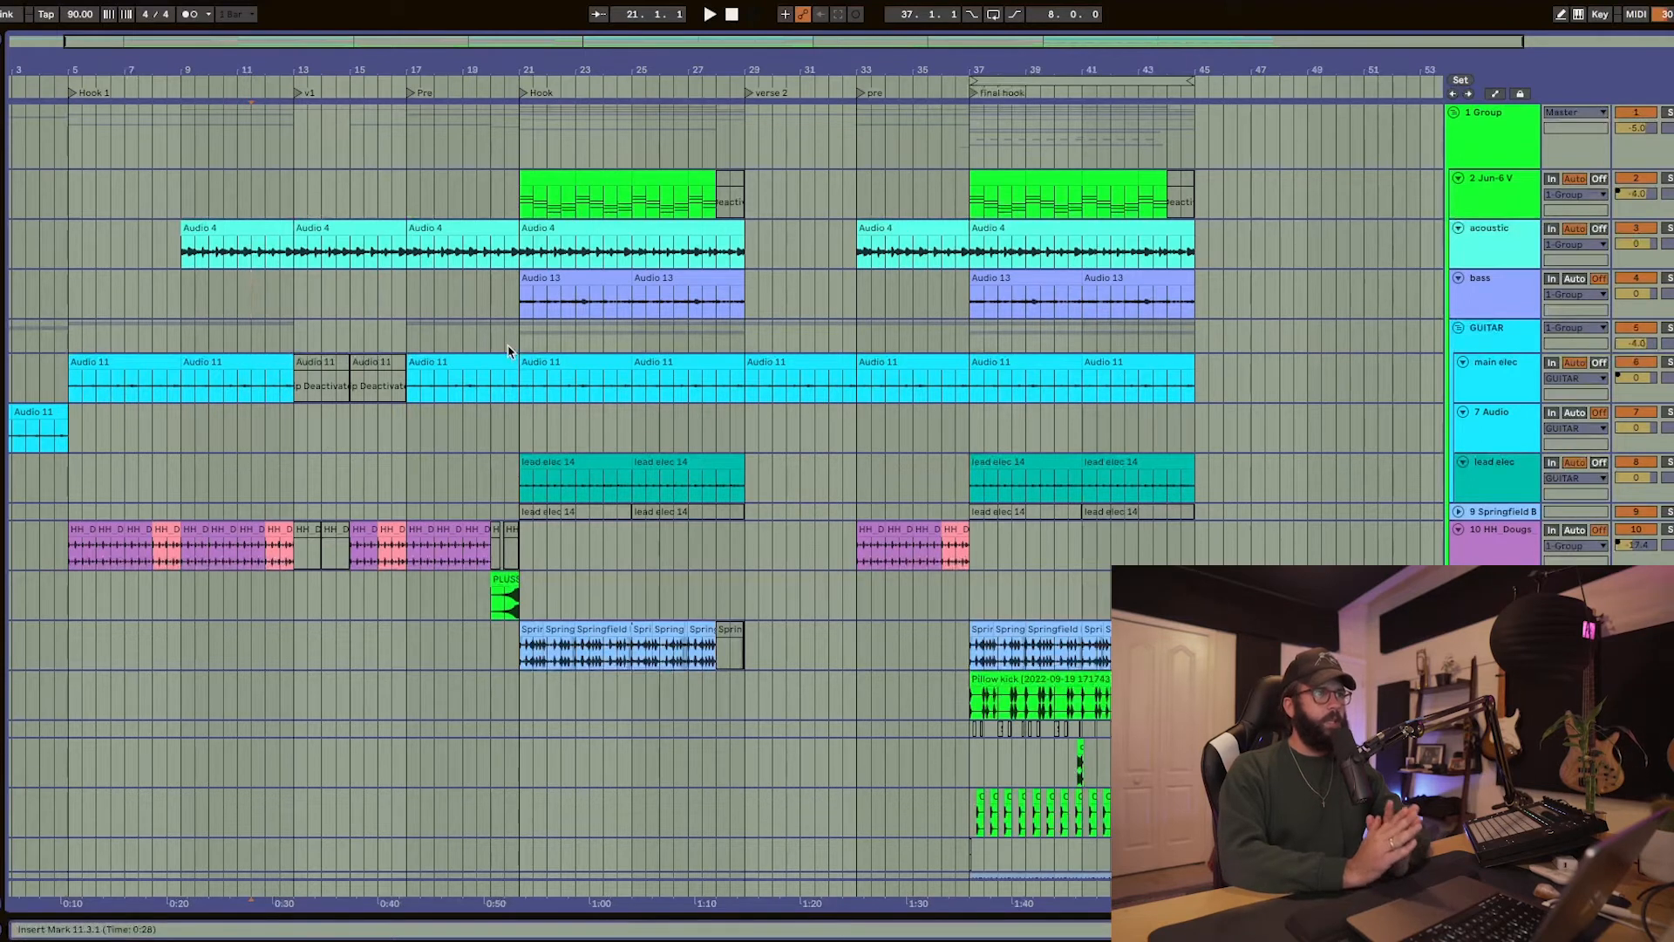
- Play the Pre section from bar 17 and stop playback at the Hook in bar 21
{"action": "left_click", "coordinate": [409, 471]}
{"action": "key", "text": "space"}
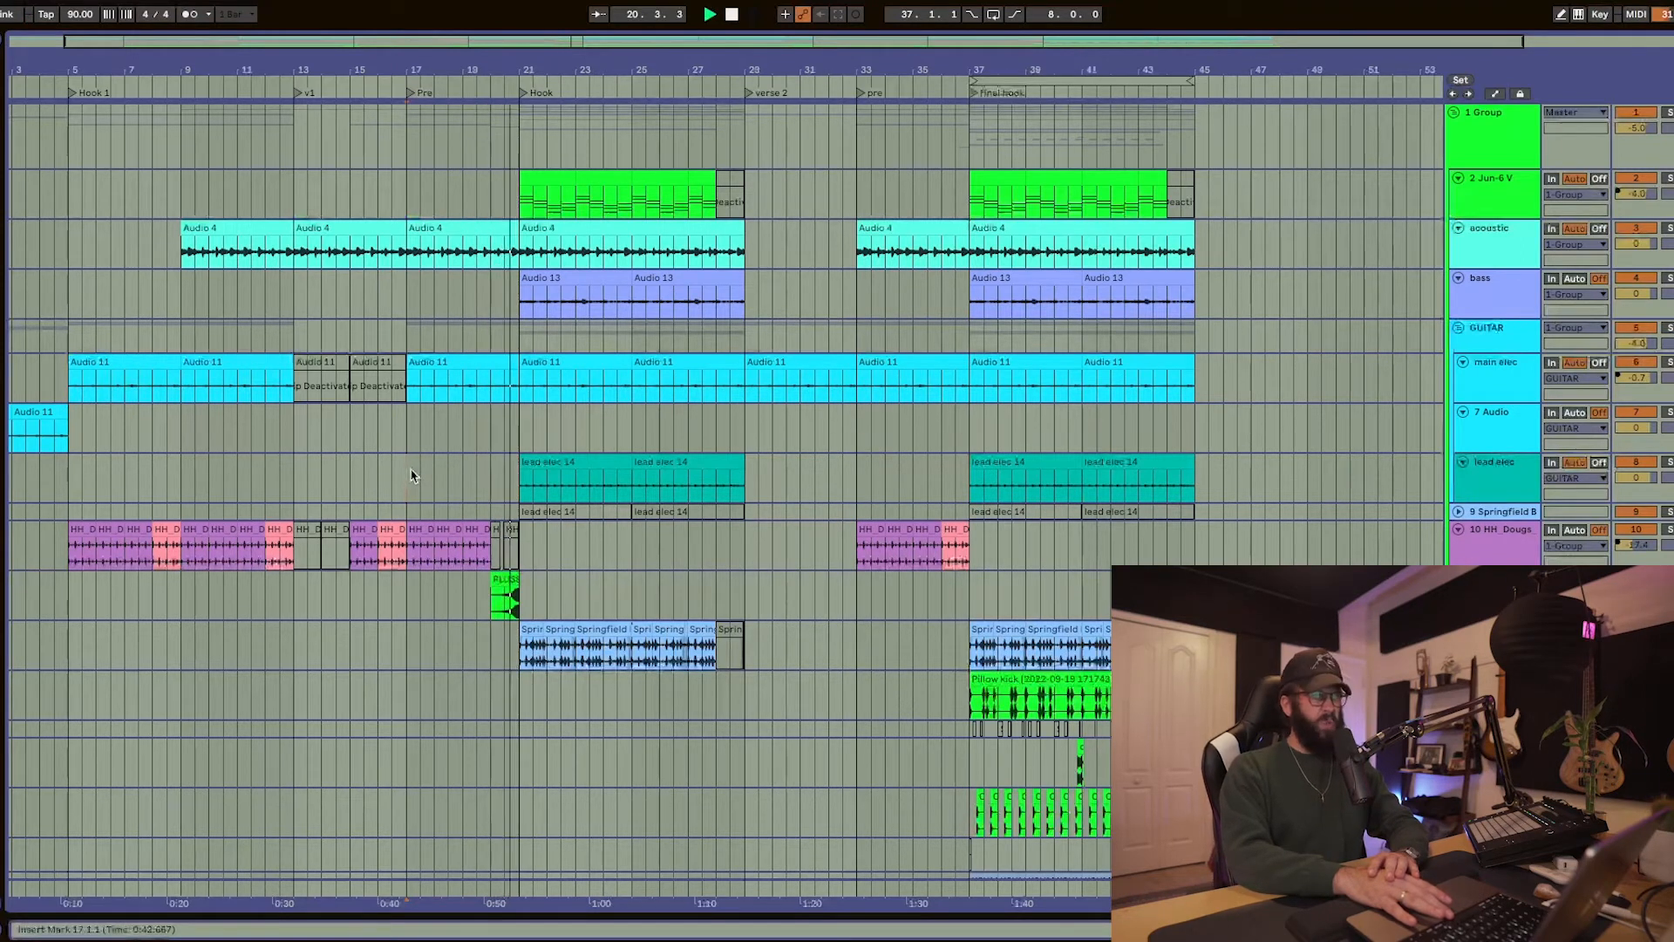
{"action": "key", "text": "space"}
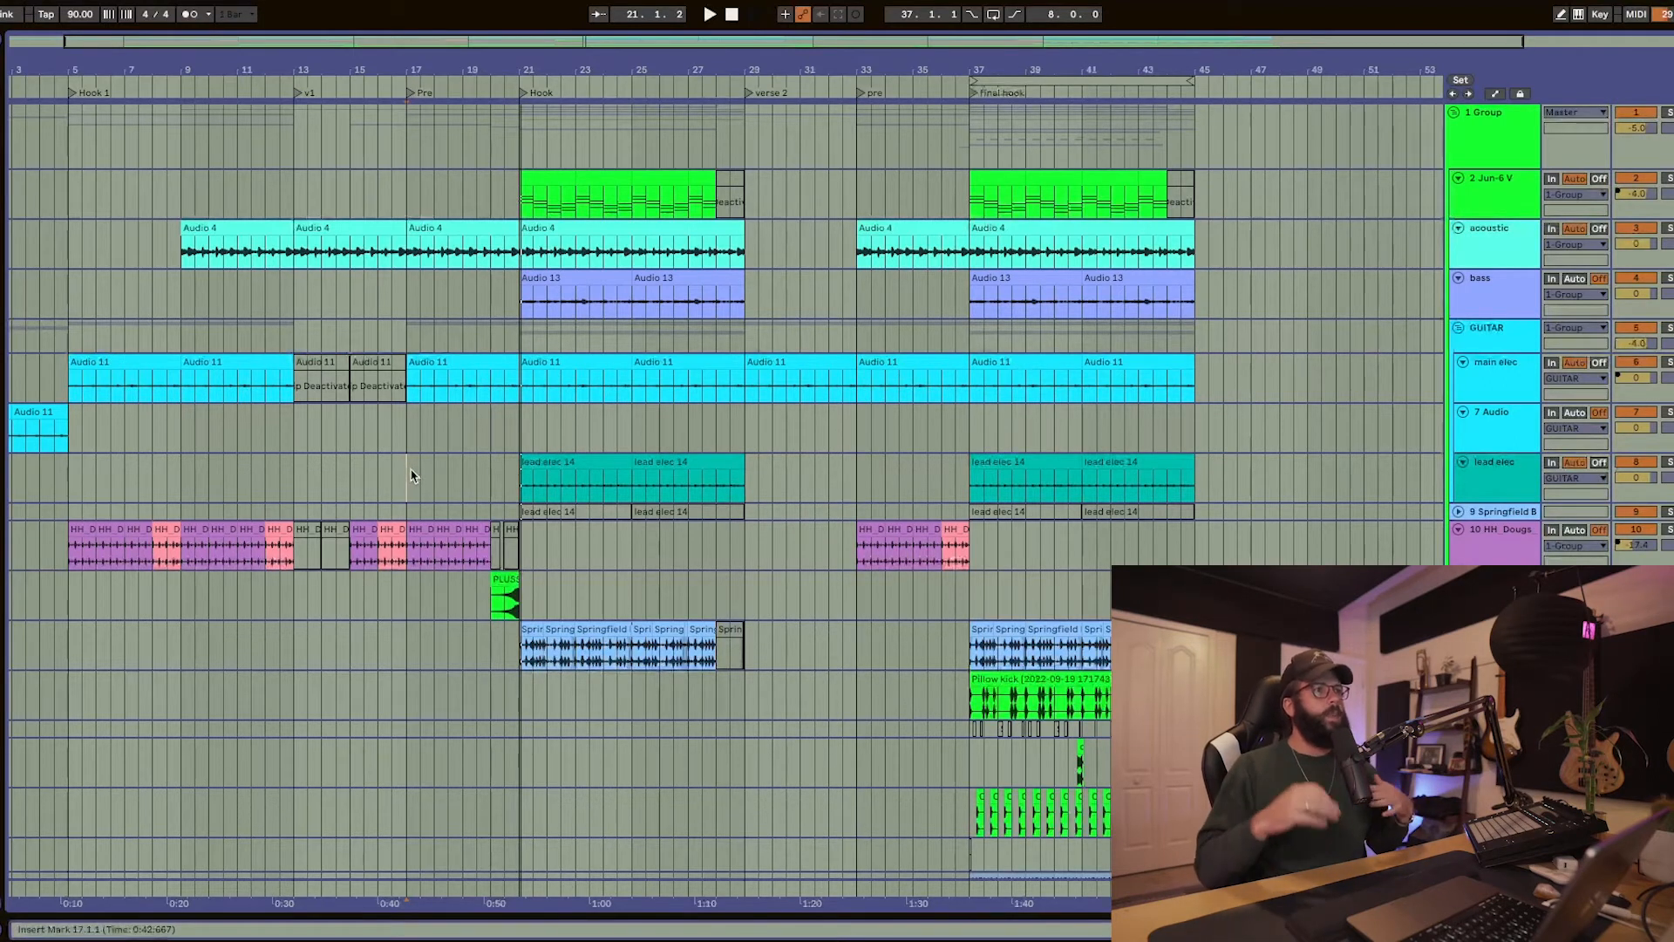
- Examine the hi-hat, PLUSS percussion and Mini V3 clips in bar 20, just before the Hook
{"action": "scroll", "coordinate": [486, 549], "scroll_direction": "up", "scroll_amount": 6}
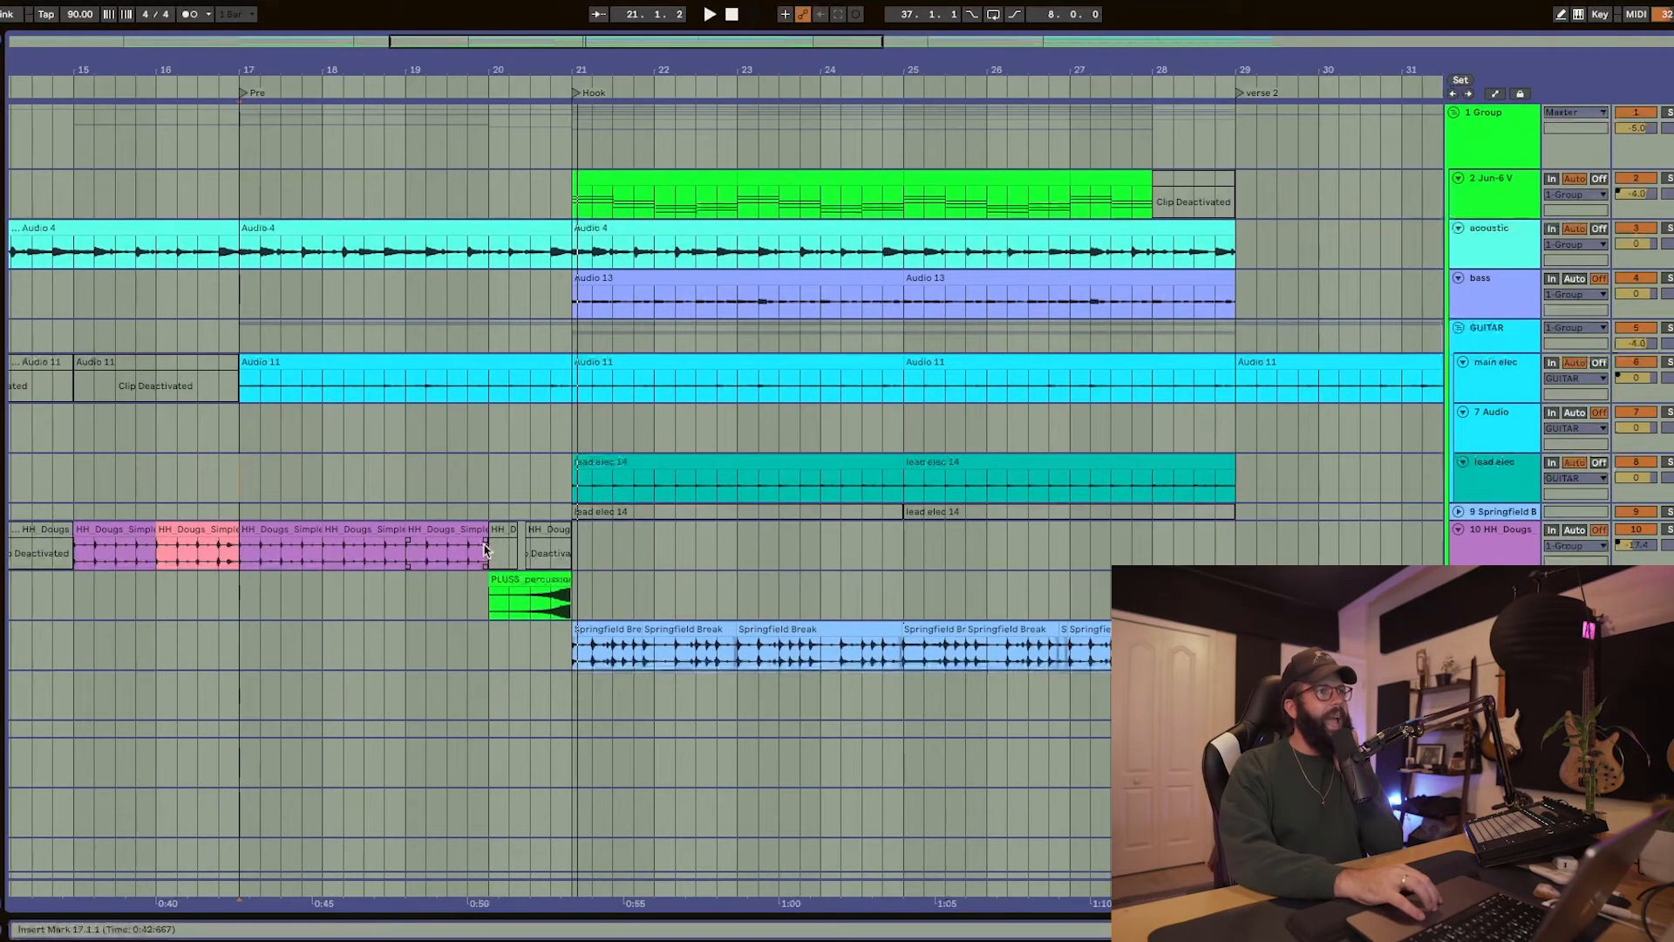
{"action": "scroll", "coordinate": [528, 545], "scroll_direction": "down", "scroll_amount": 10}
{"action": "scroll", "coordinate": [528, 545], "scroll_direction": "down", "scroll_amount": 1}
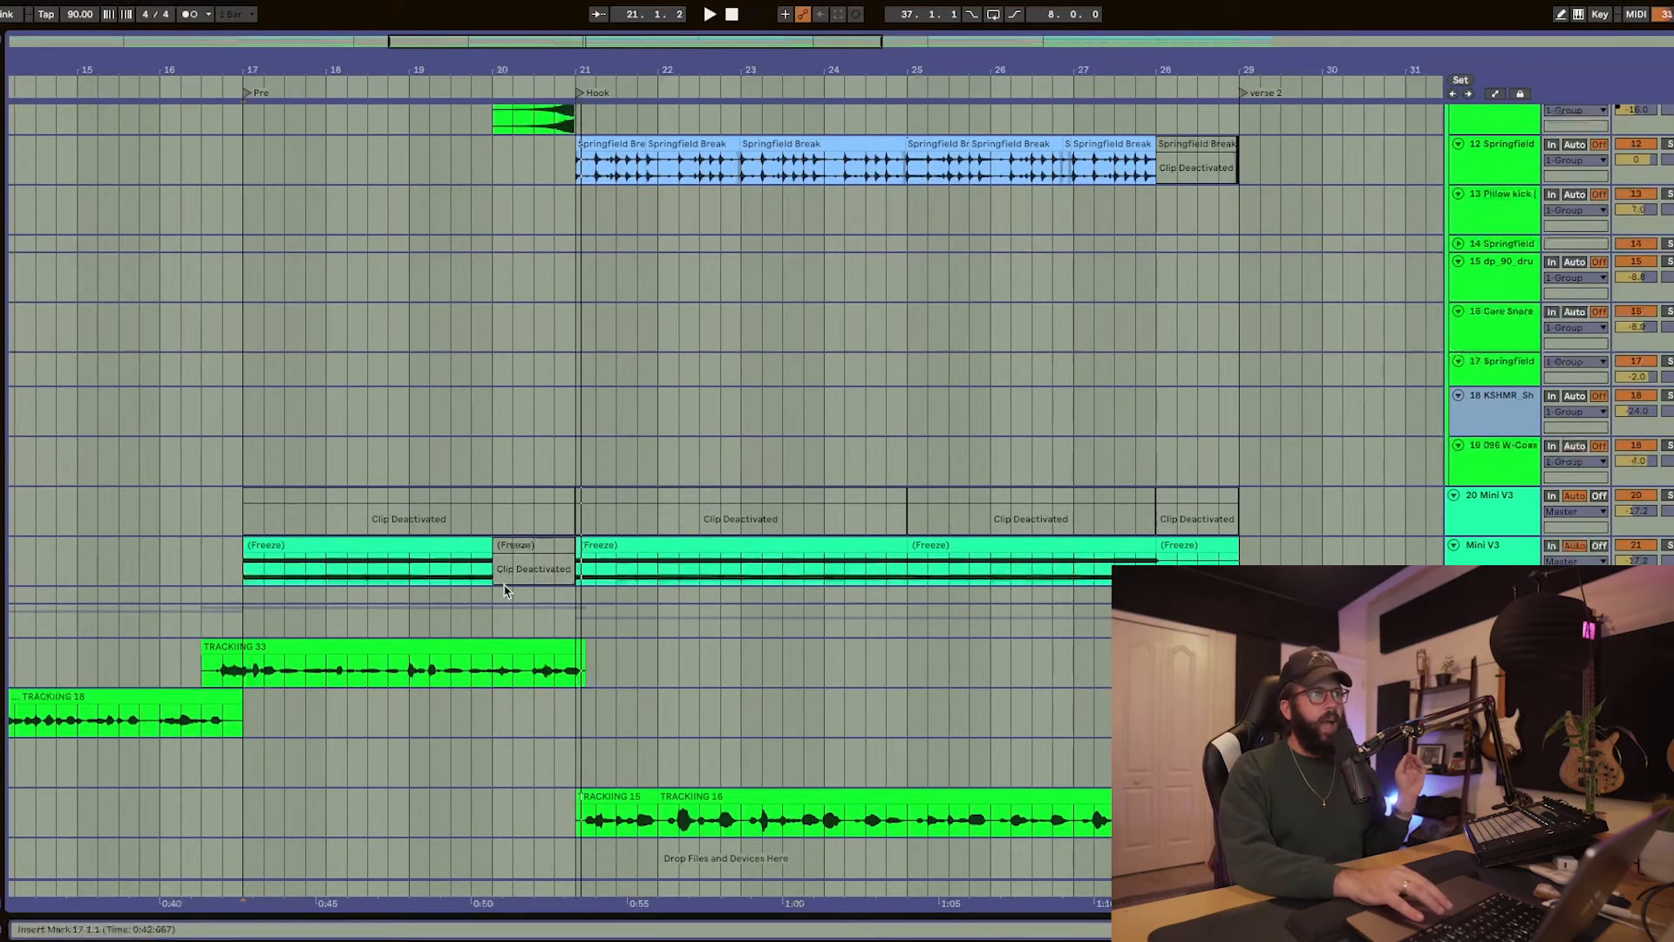
{"action": "scroll", "coordinate": [470, 524], "scroll_direction": "up", "scroll_amount": 10}
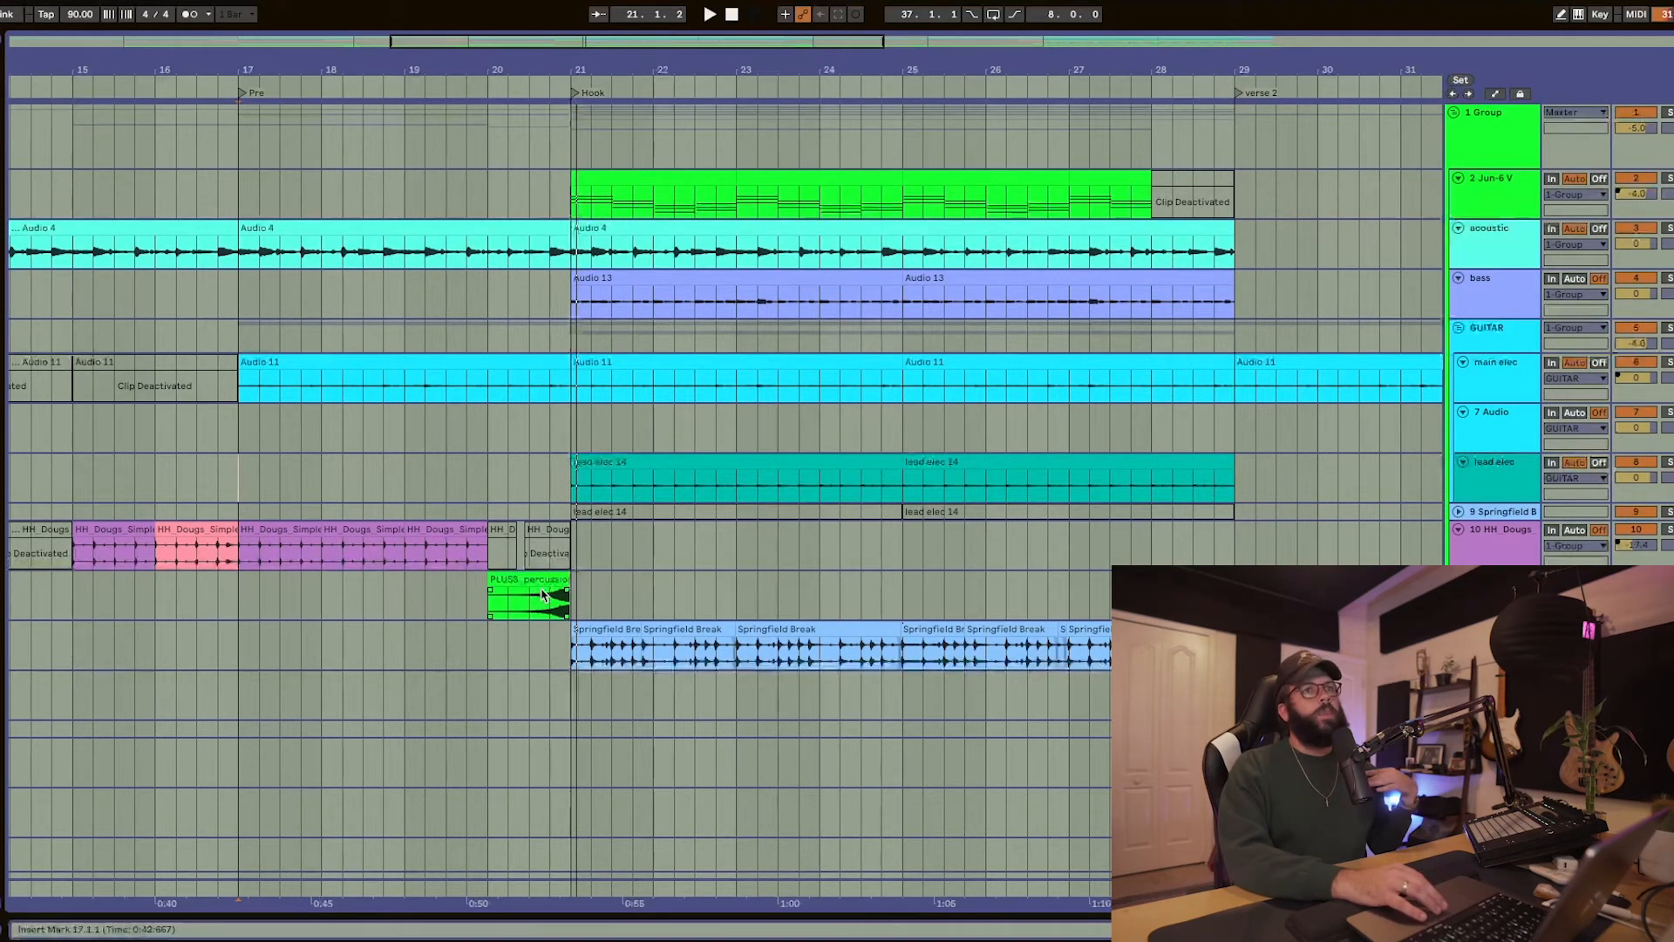
{"action": "scroll", "coordinate": [654, 453], "scroll_direction": "down", "scroll_amount": 4}
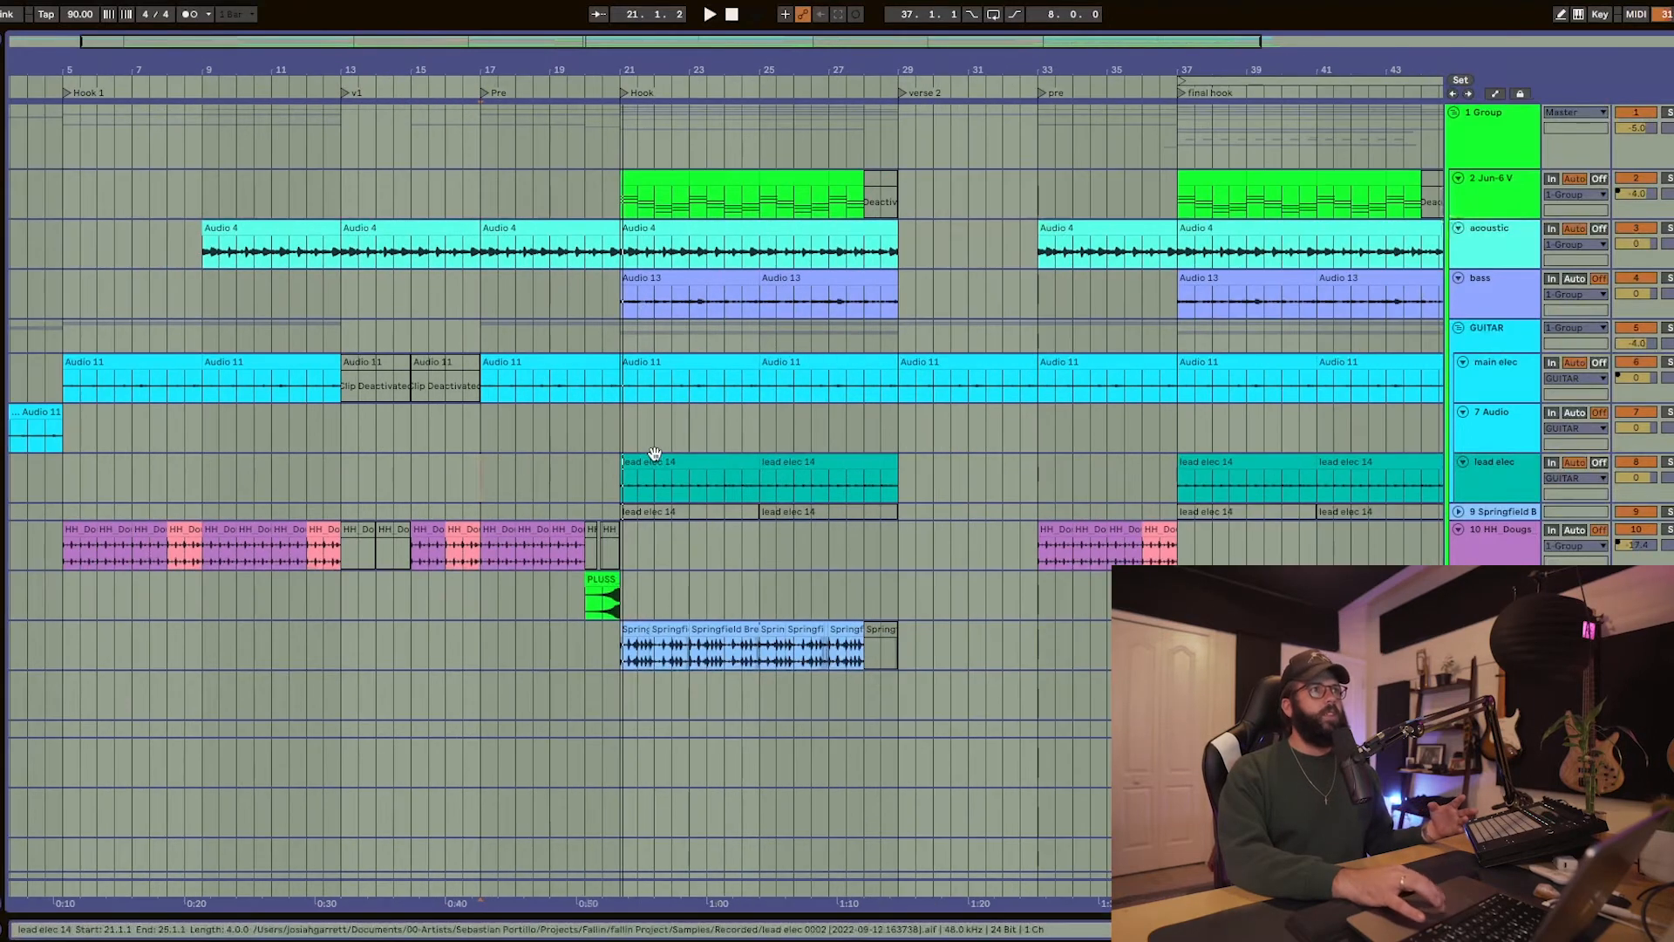
- Solo the bass track, show its devices and play its part from the start of the Hook at bar 21
{"action": "left_click", "coordinate": [641, 282]}
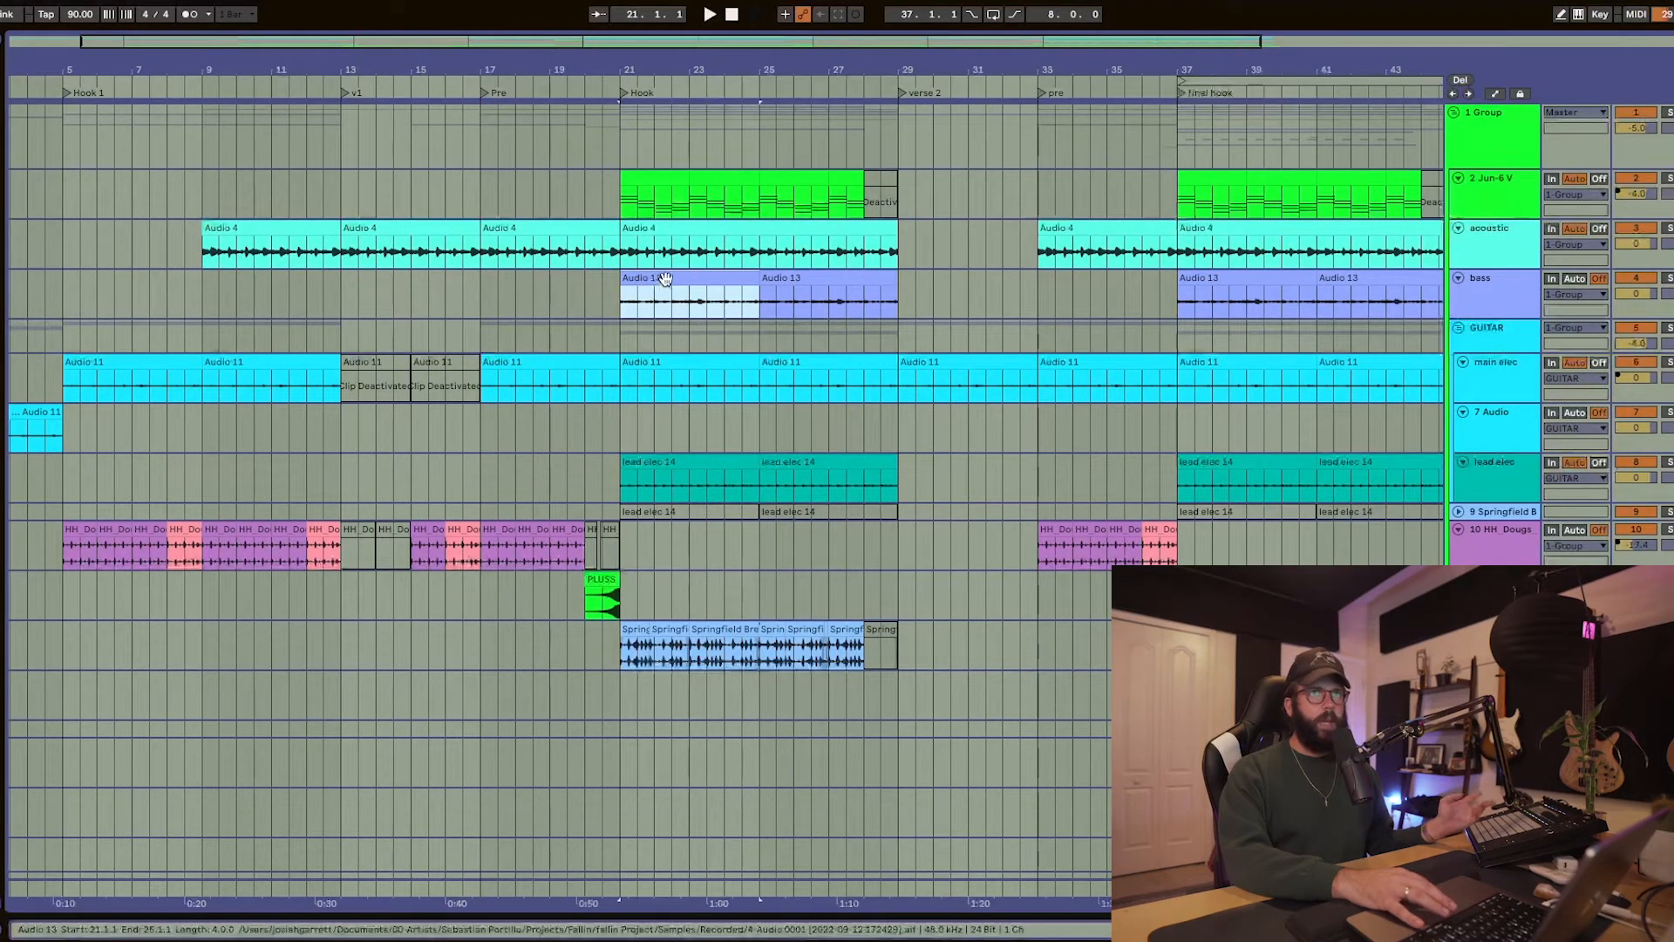
{"action": "double_click", "coordinate": [1535, 277]}
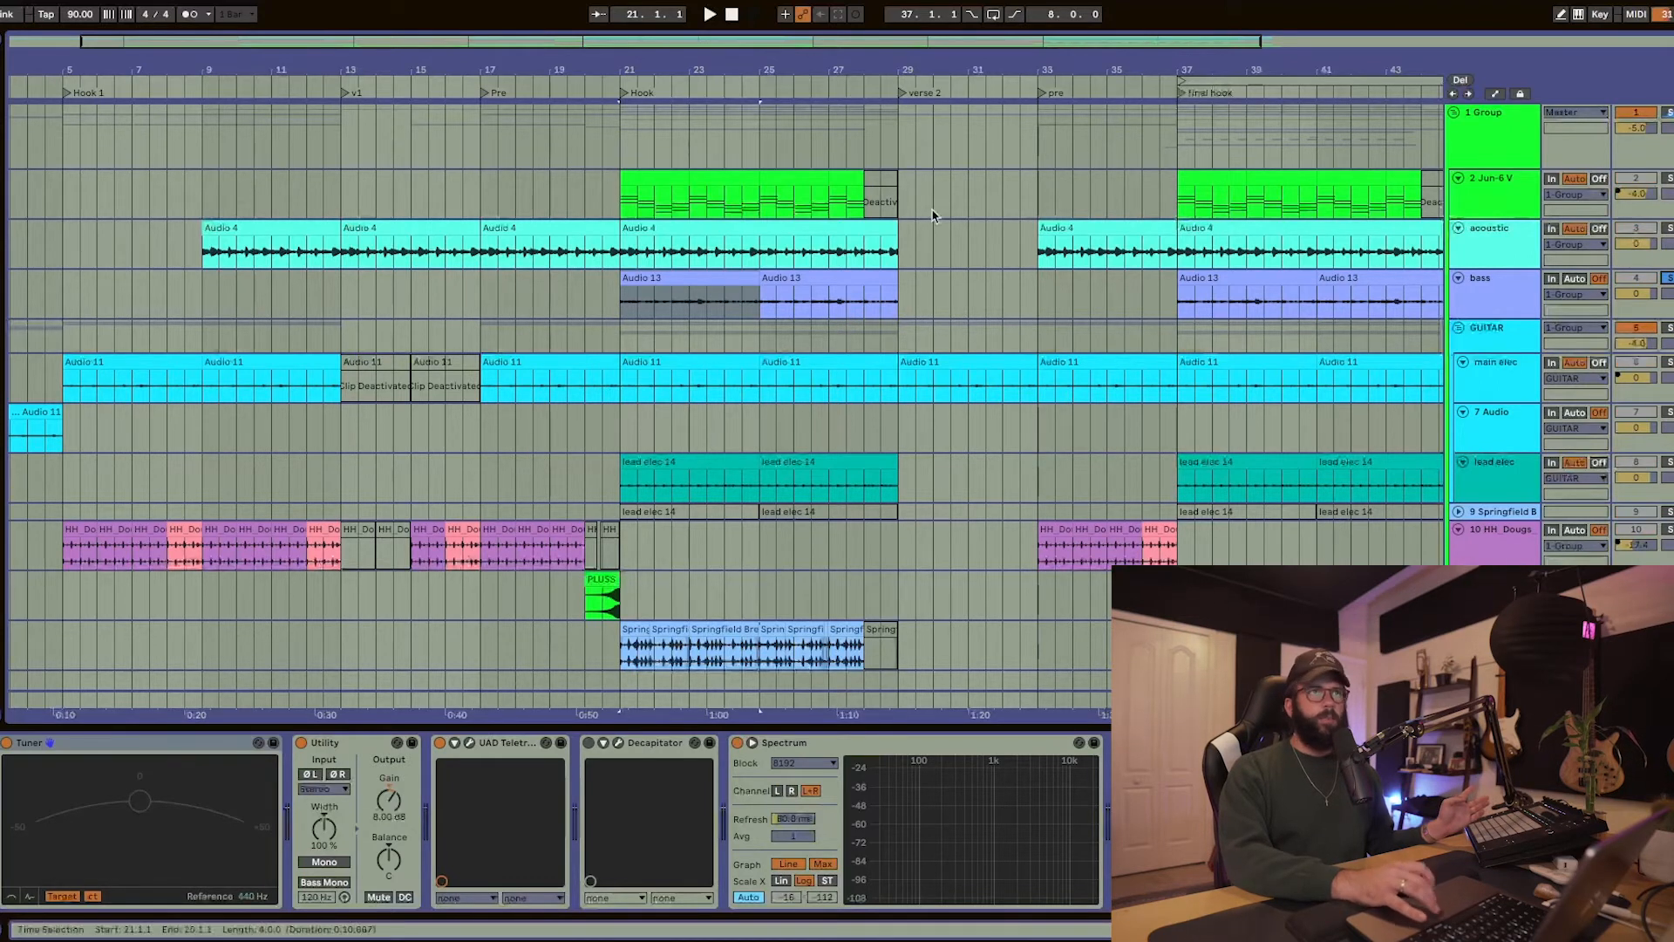
{"action": "left_click", "coordinate": [622, 299]}
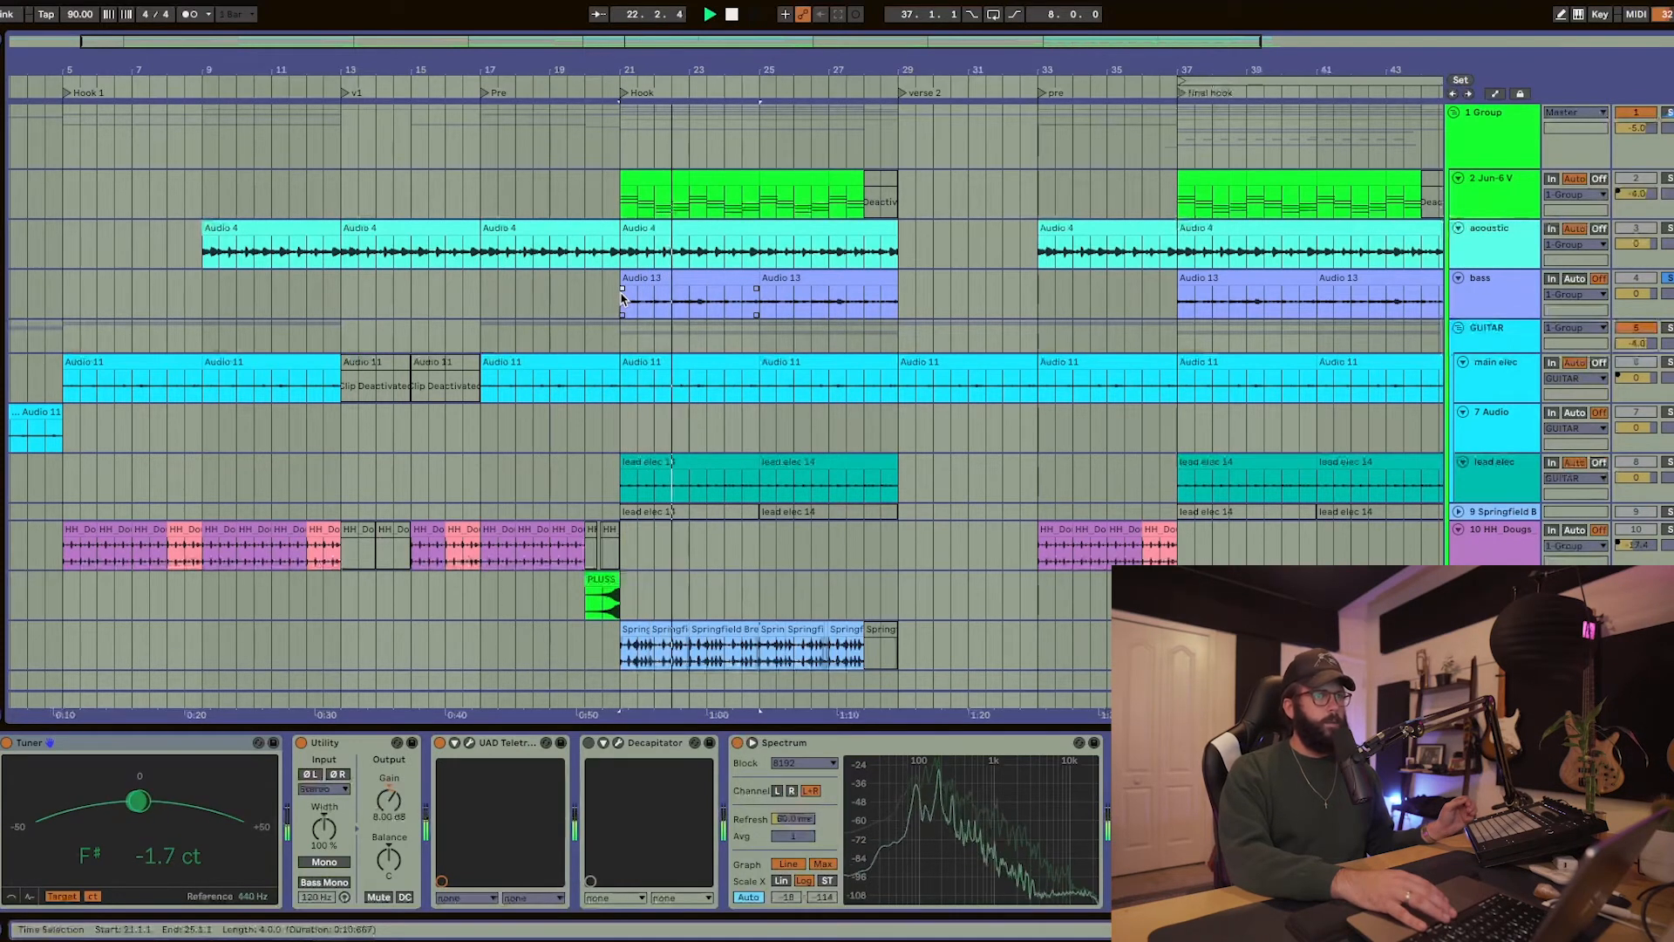
{"action": "key", "text": "space"}
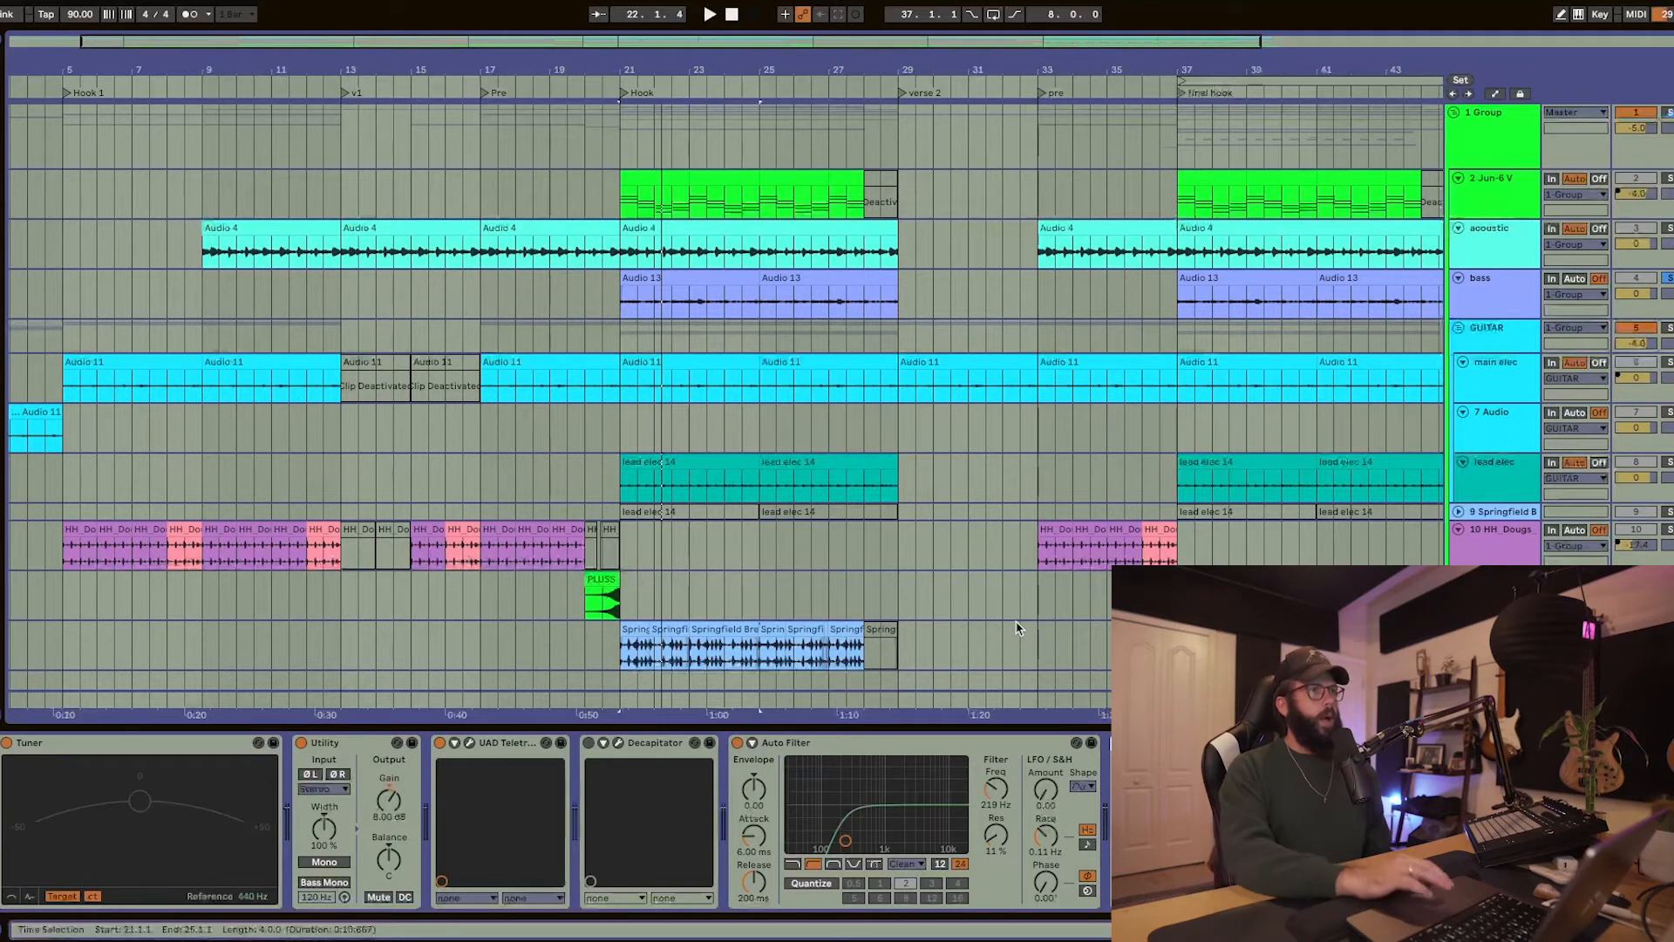
- Solo the Mini V3 track too, play it together with the bass in the Hook, and turn the bass solo off
{"action": "scroll", "coordinate": [1290, 231], "scroll_direction": "down", "scroll_amount": 10}
{"action": "key", "text": "minus"}
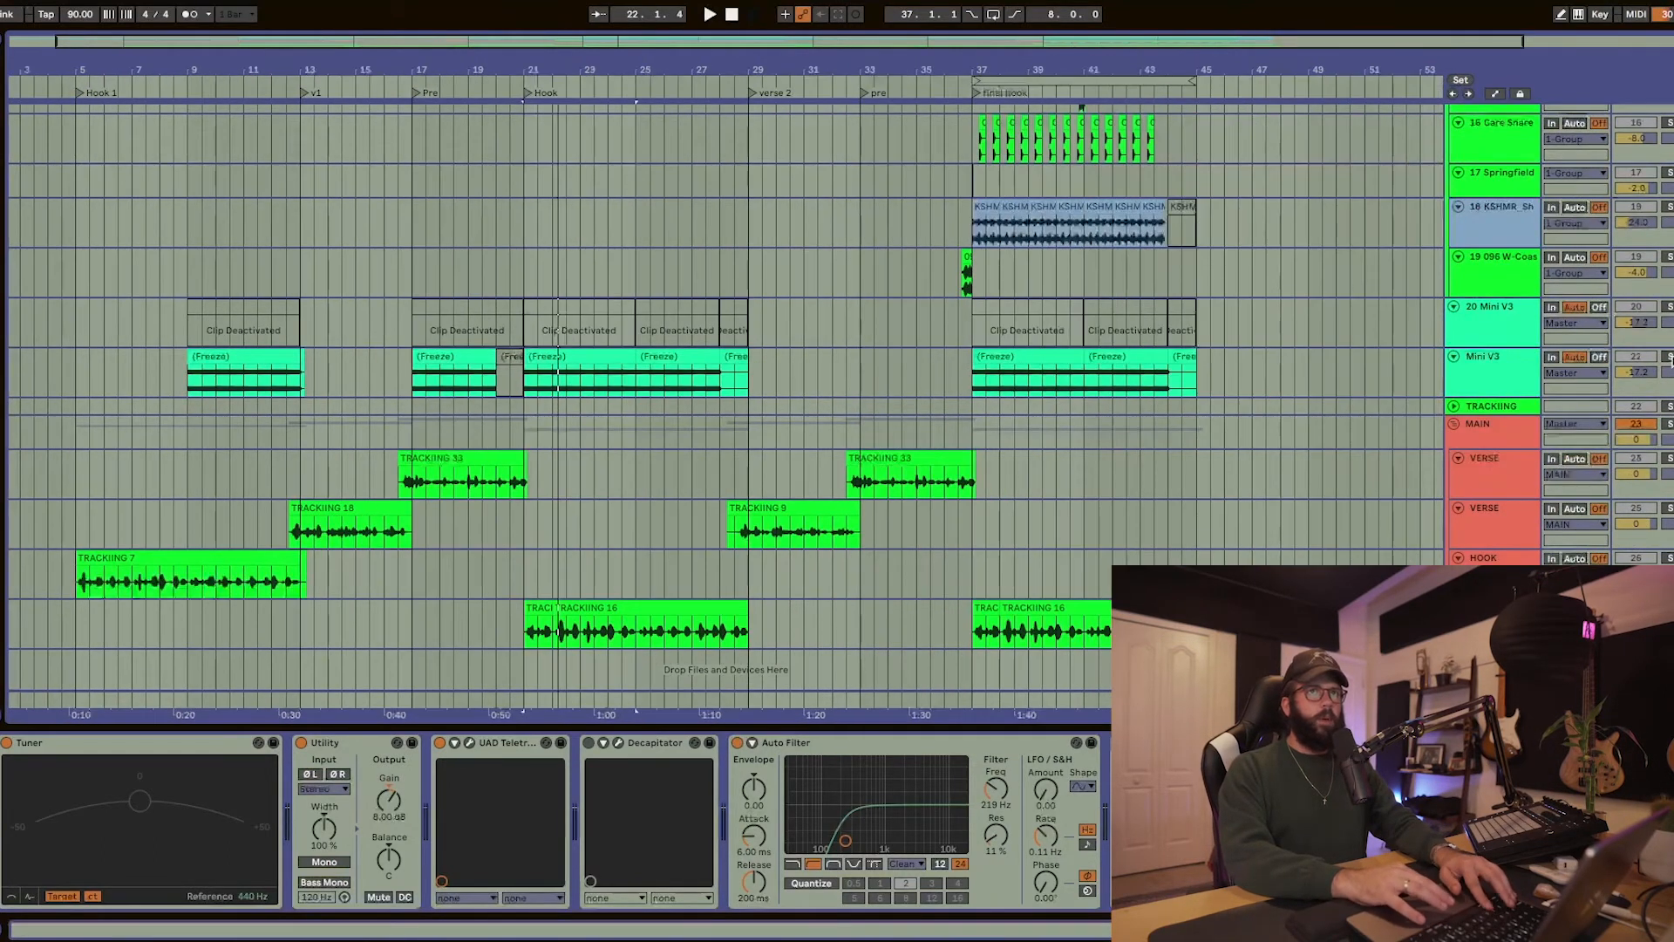
{"action": "key", "text": "space"}
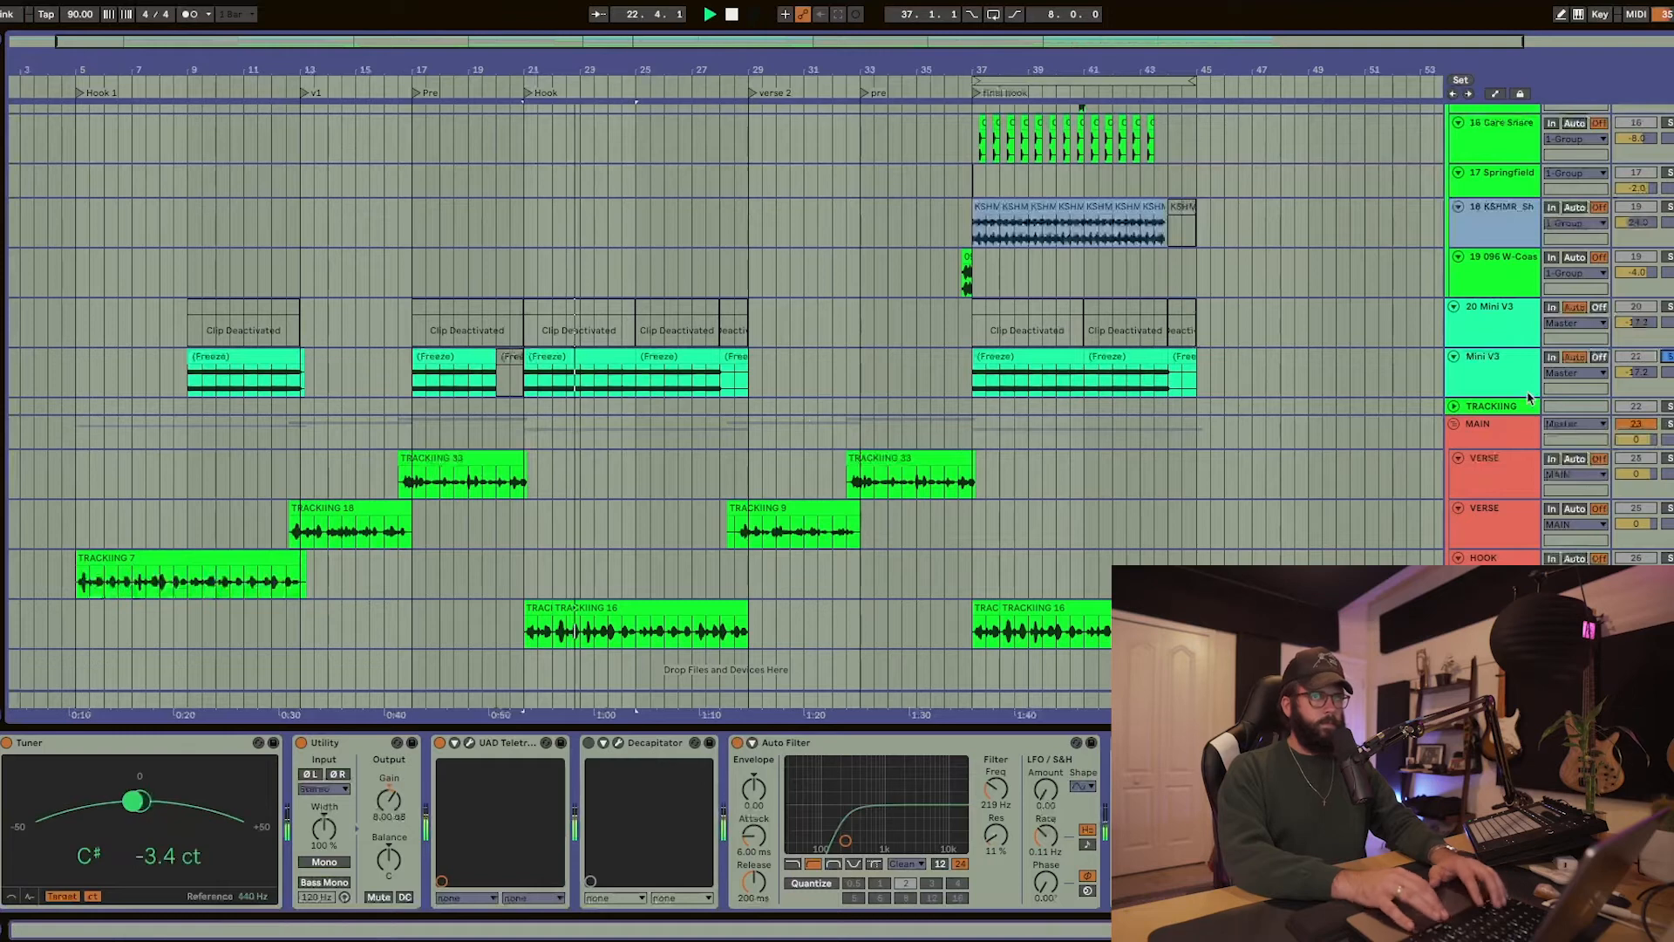
{"action": "scroll", "coordinate": [975, 328], "scroll_direction": "up", "scroll_amount": 8}
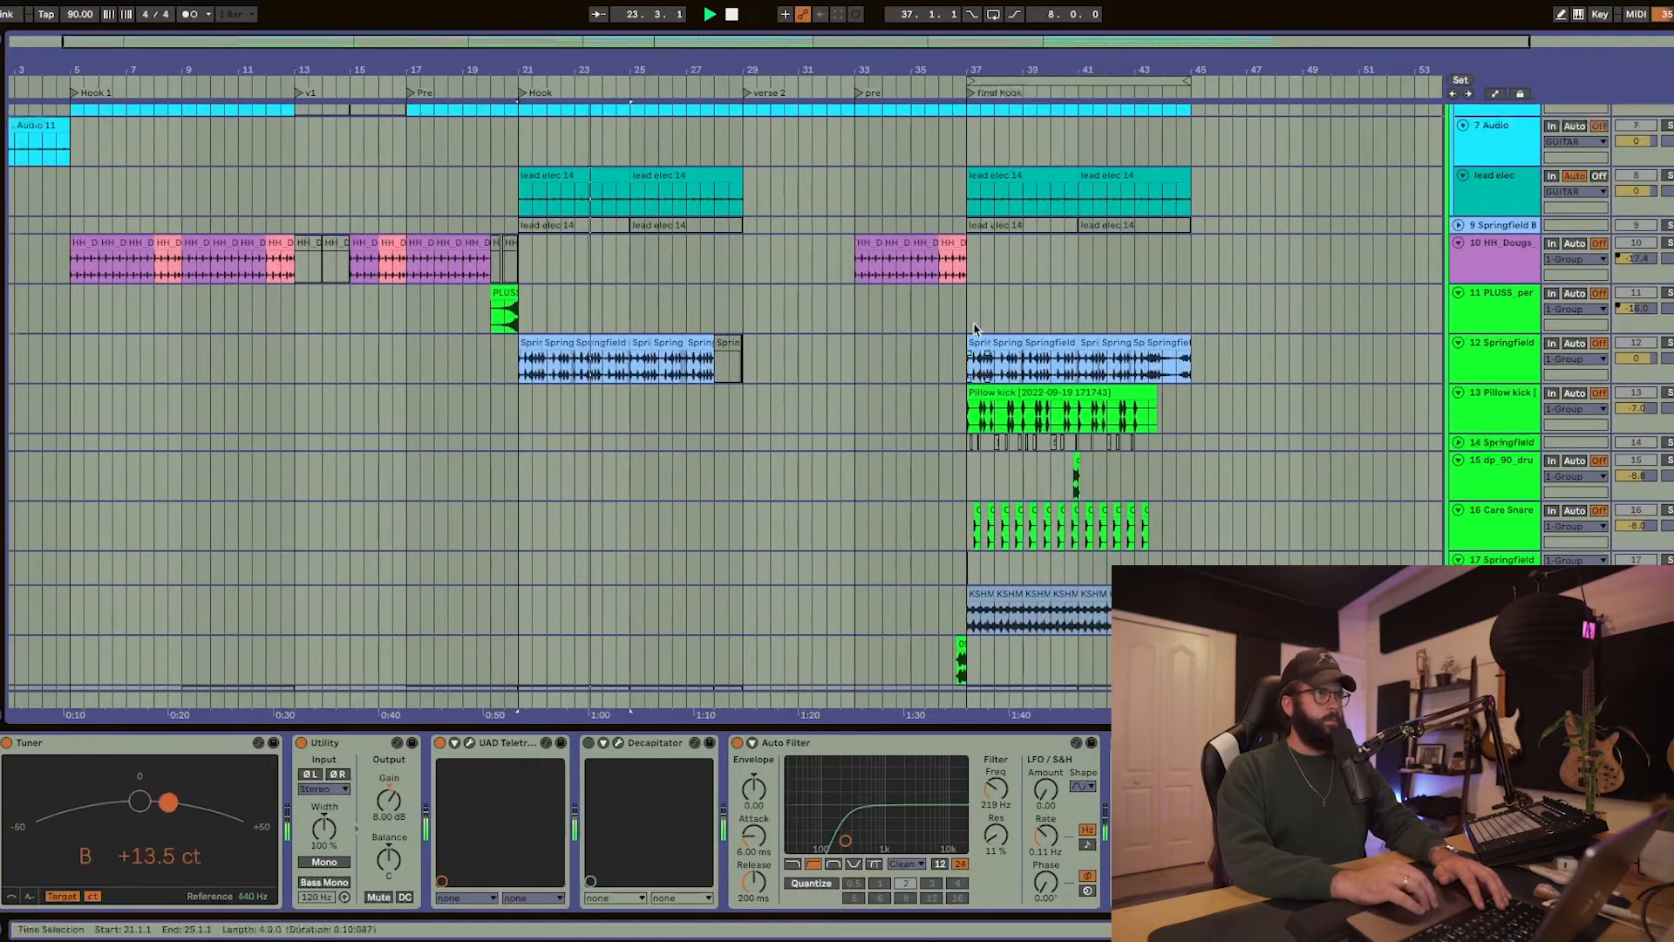
{"action": "scroll", "coordinate": [975, 328], "scroll_direction": "up", "scroll_amount": 8}
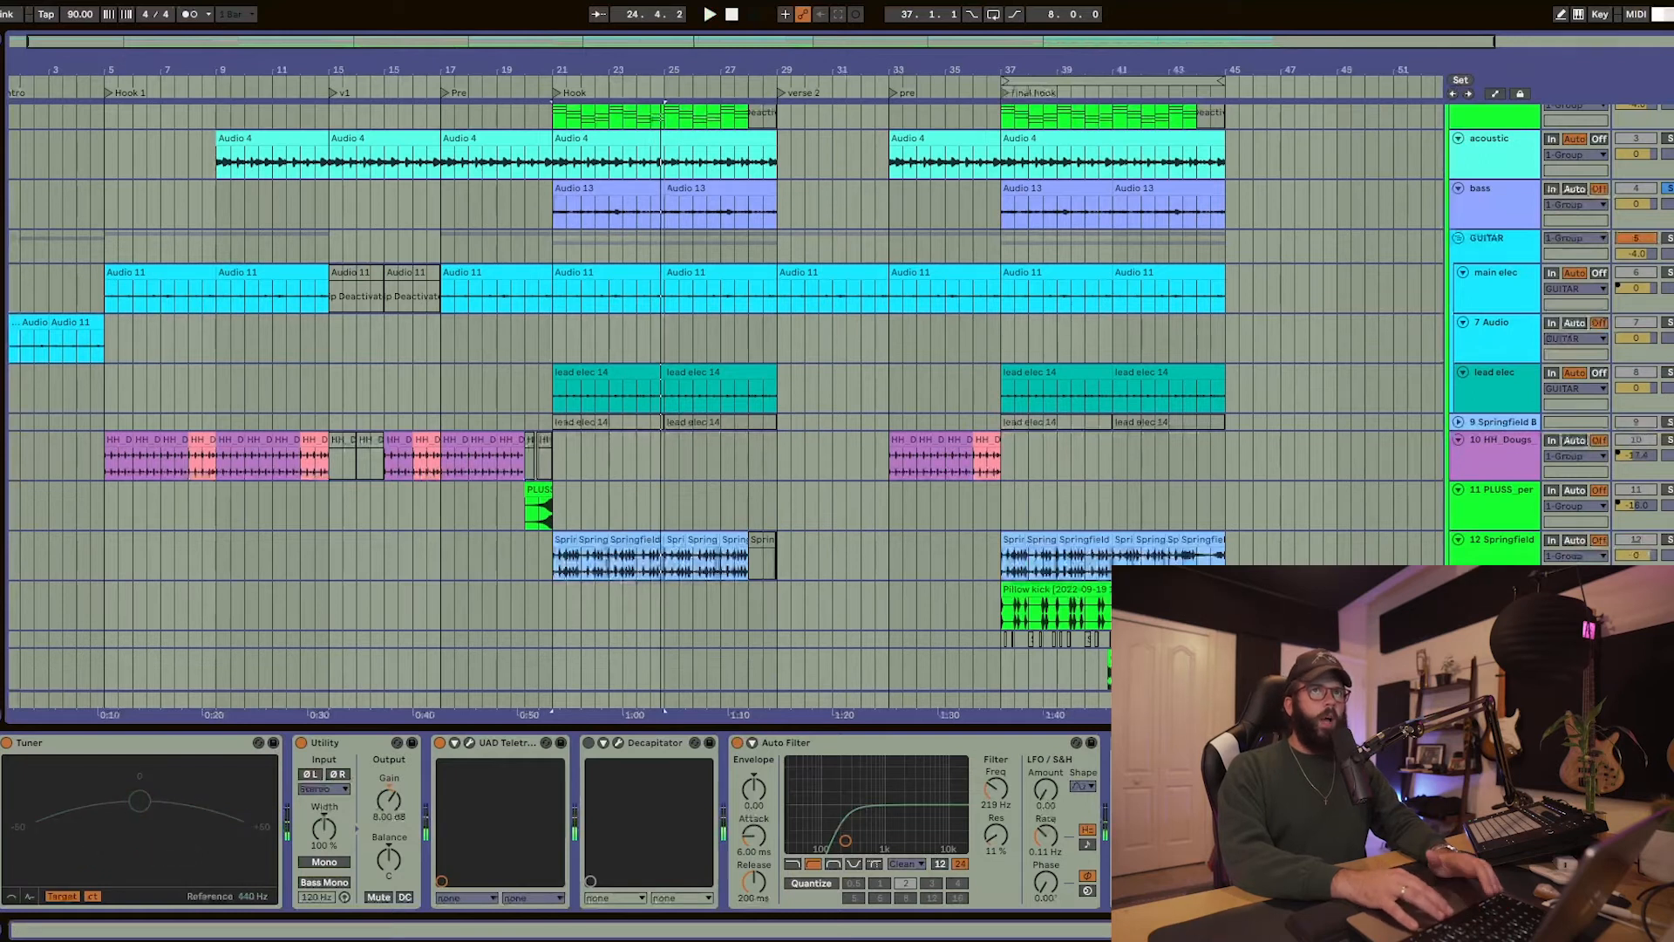
{"action": "left_click", "coordinate": [1668, 188]}
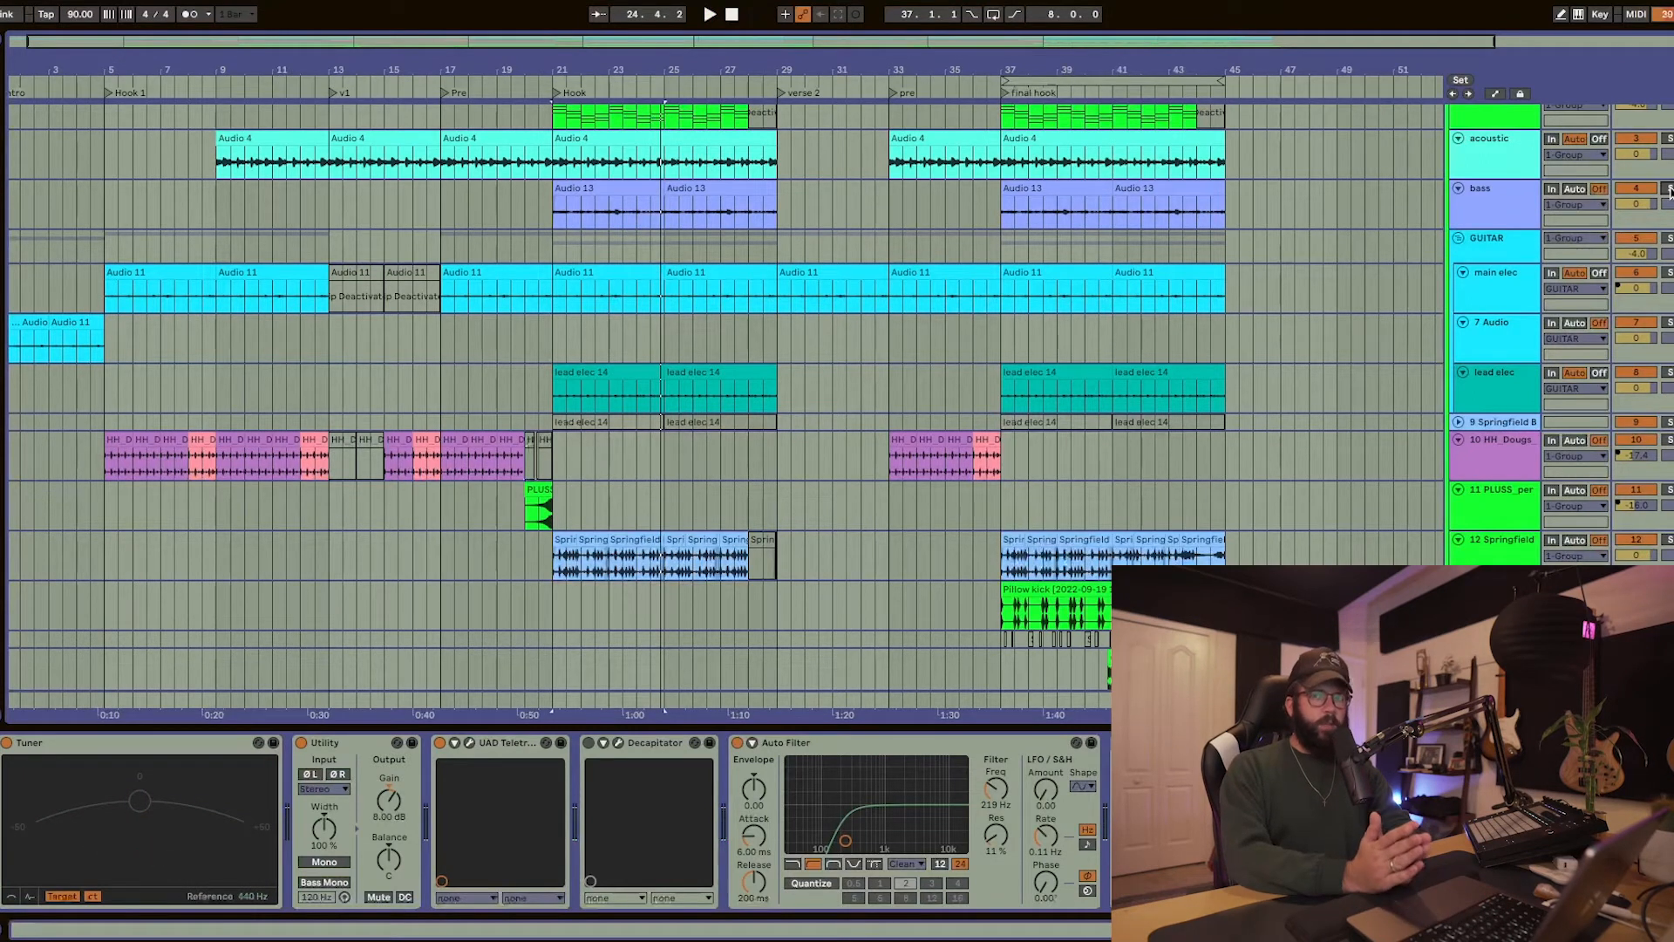
- Inspect the waveform of the first Audio 13 bass clip in the Hook and hide the clip view
{"action": "scroll", "coordinate": [672, 162], "scroll_direction": "up", "scroll_amount": 3}
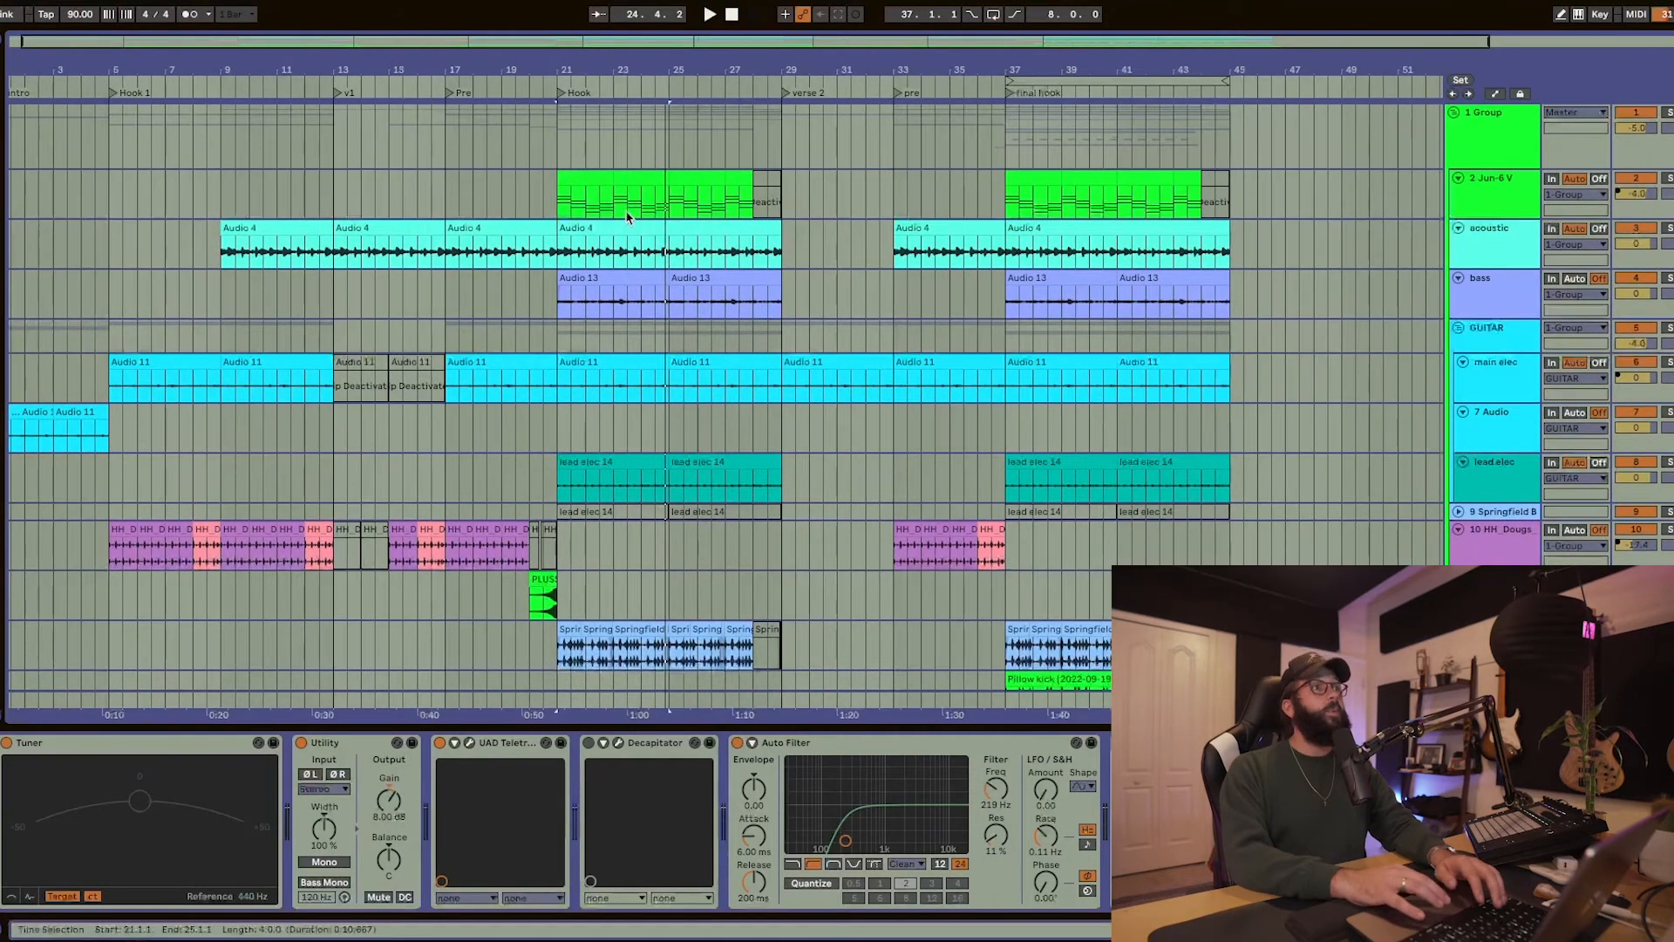
{"action": "double_click", "coordinate": [588, 277]}
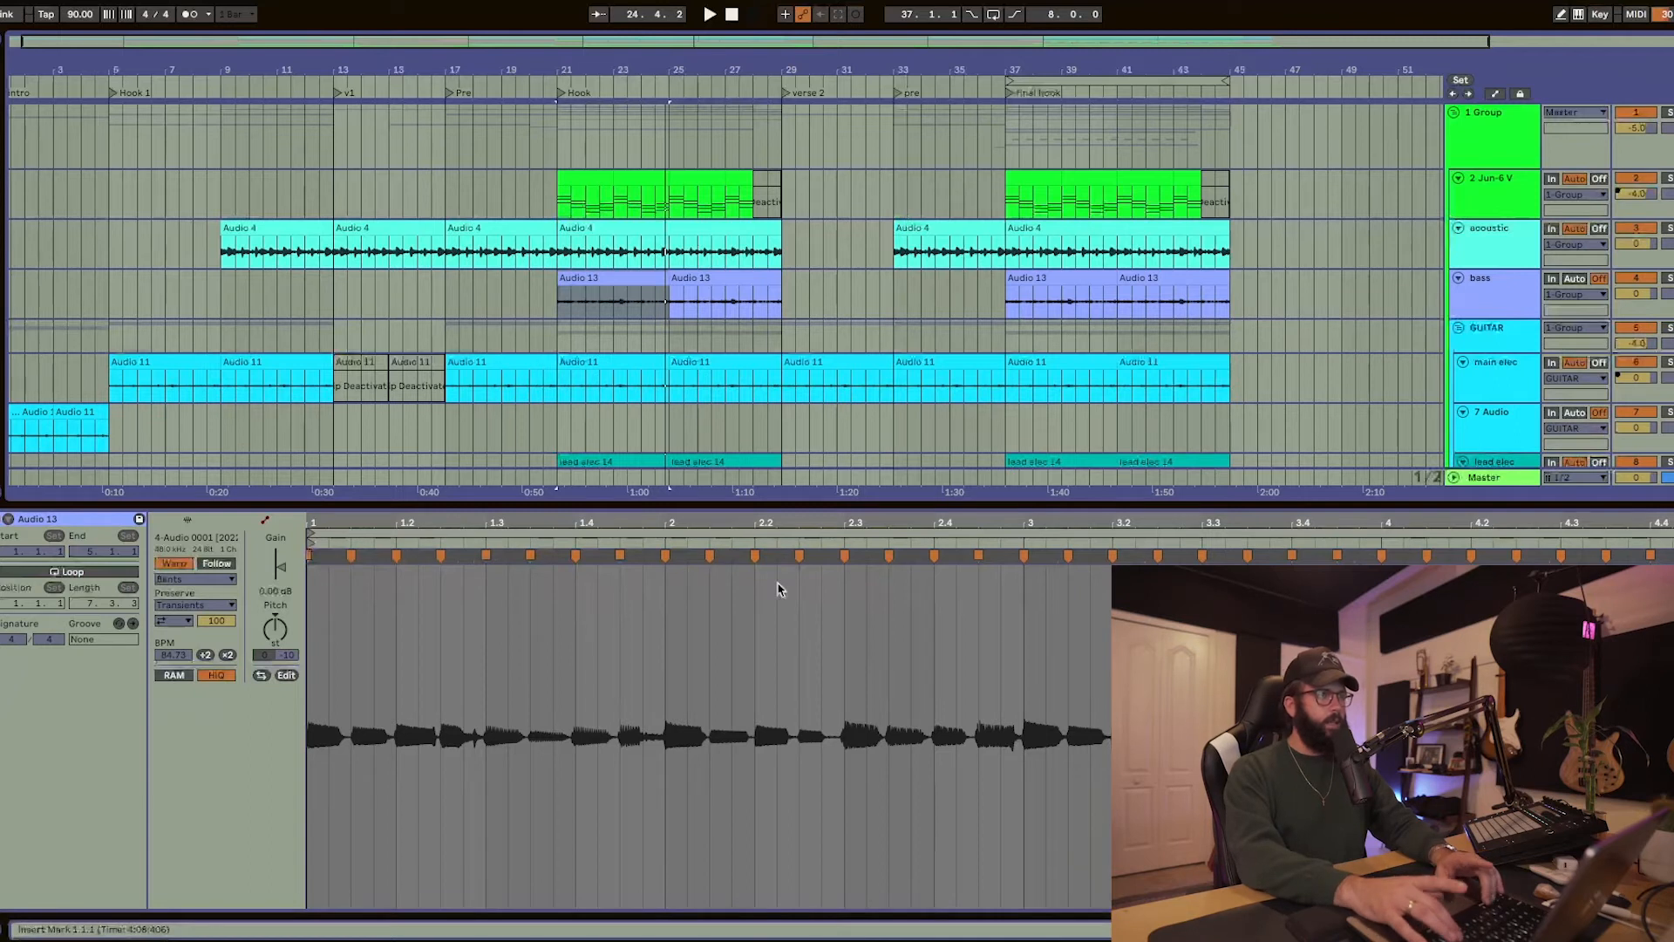
{"action": "key", "text": "ctrl+alt+l"}
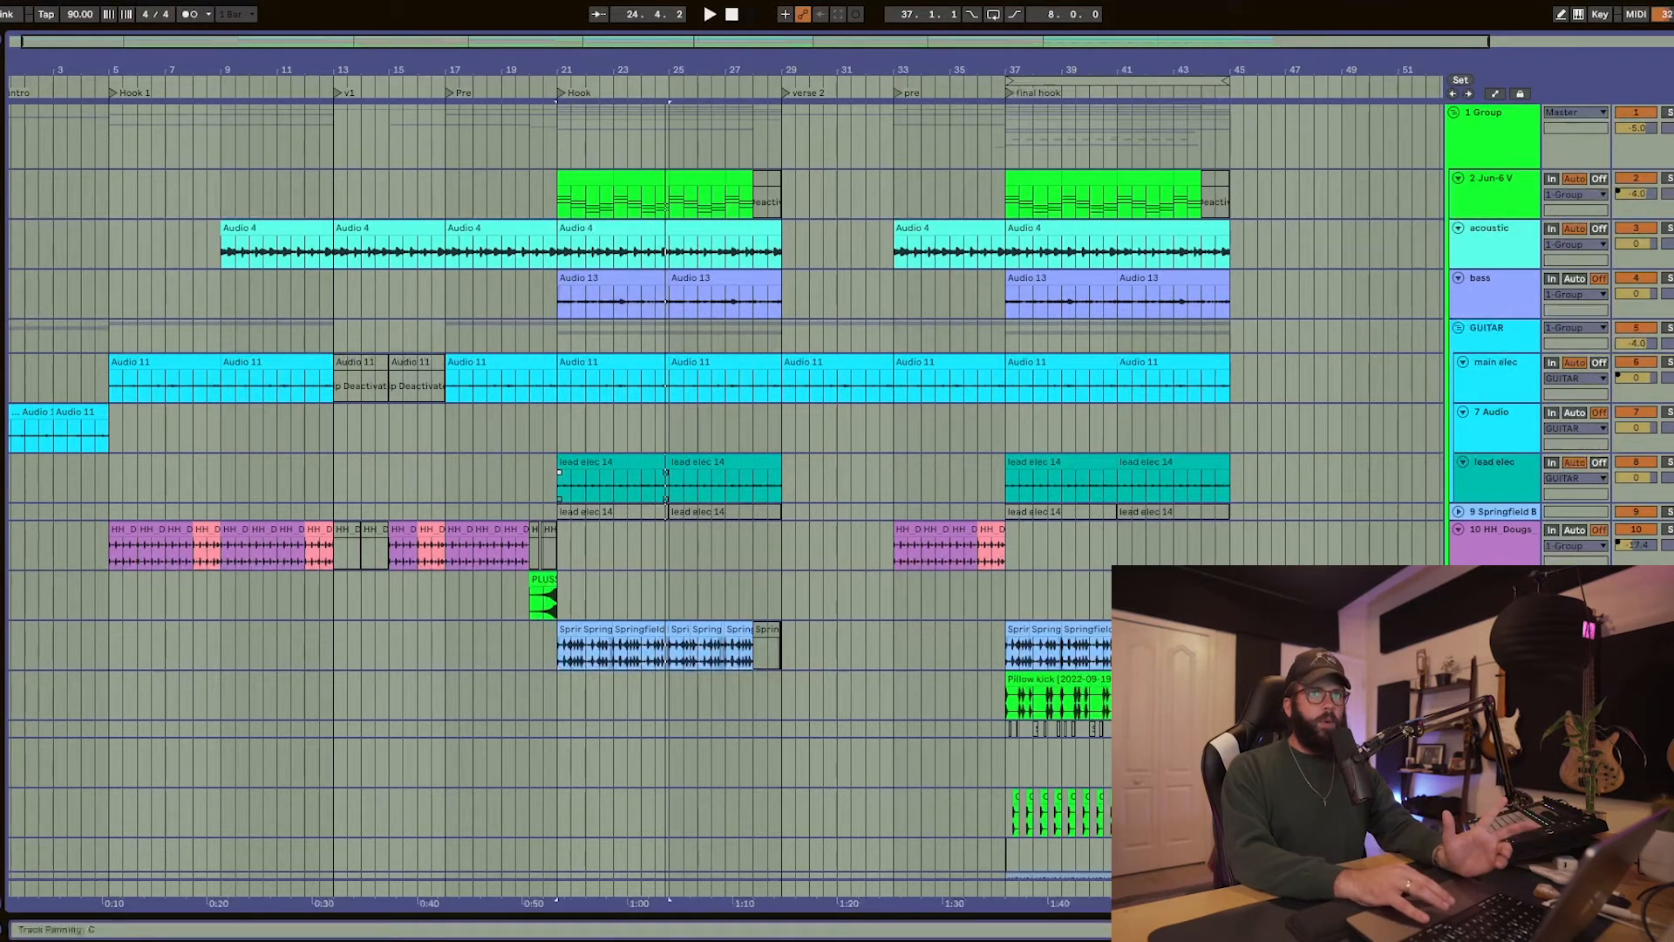
- Solo the lead elec track, play it from bar 21 and show its devices
{"action": "left_click", "coordinate": [1668, 463]}
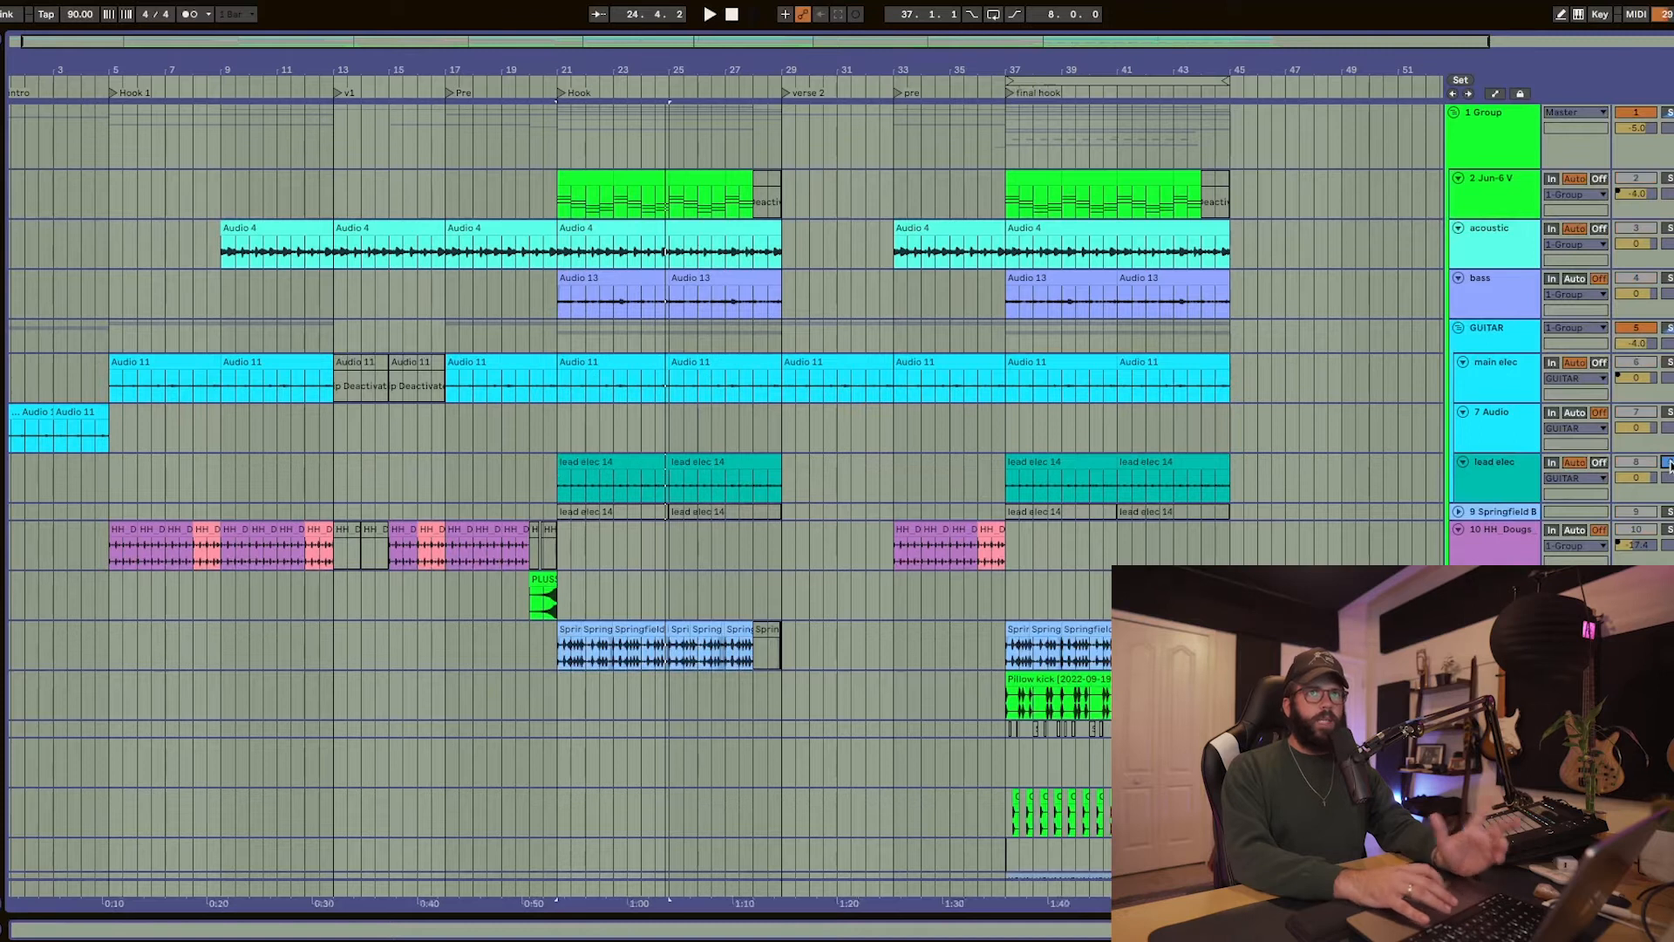
{"action": "left_click", "coordinate": [558, 441]}
{"action": "key", "text": "space"}
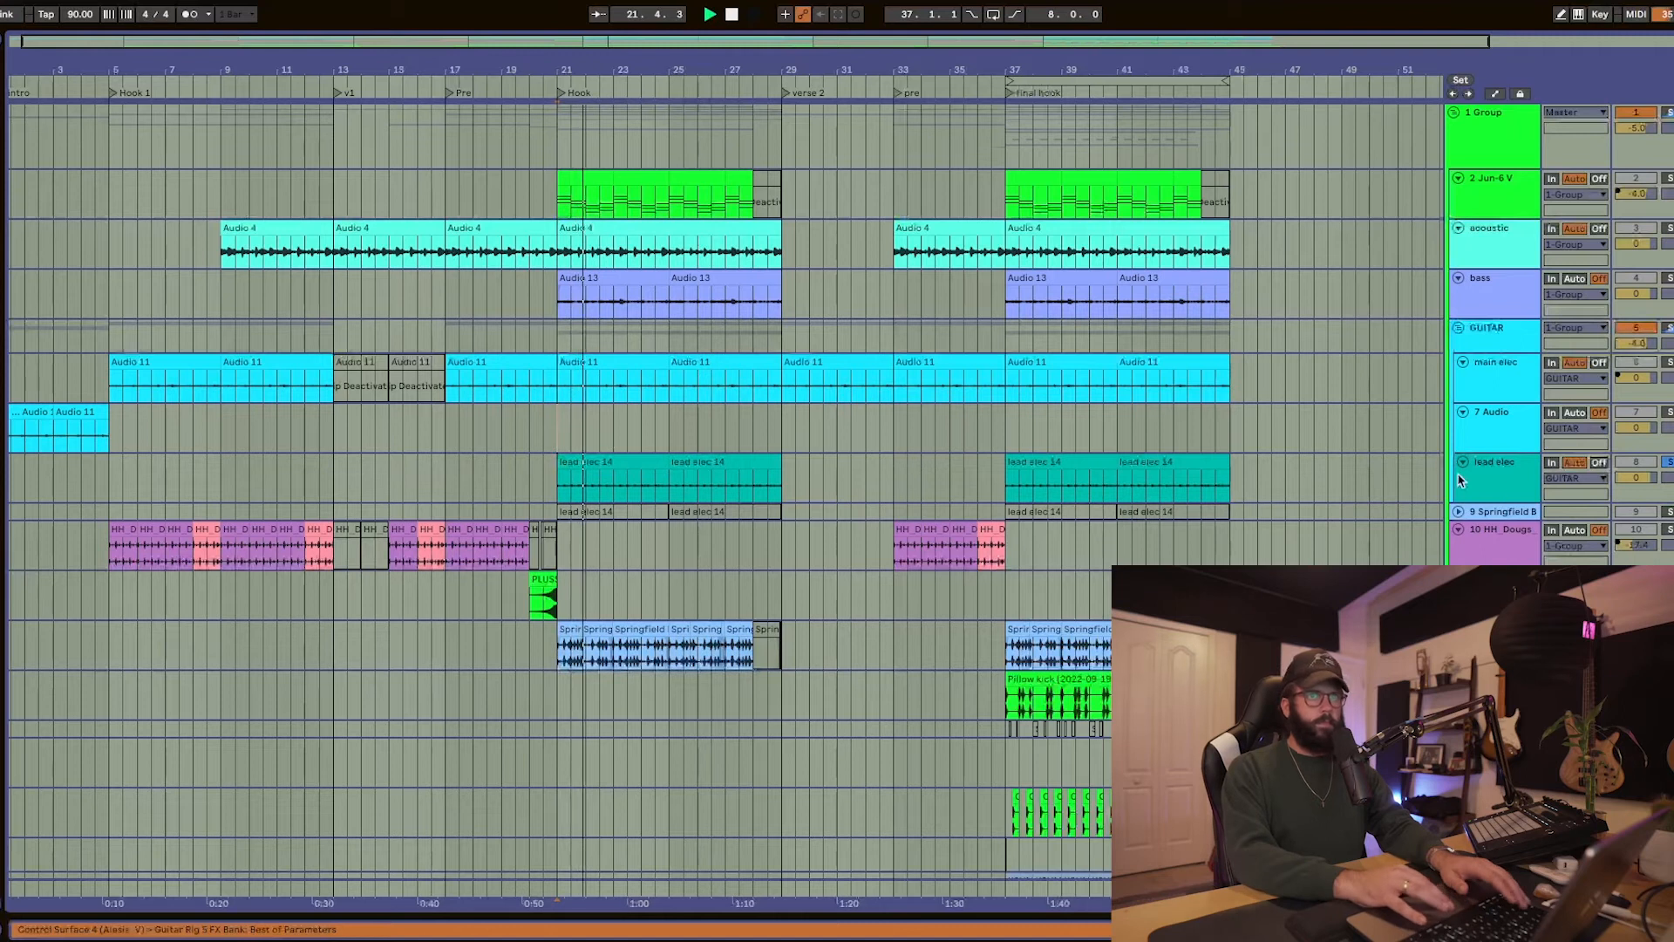
{"action": "double_click", "coordinate": [1502, 484]}
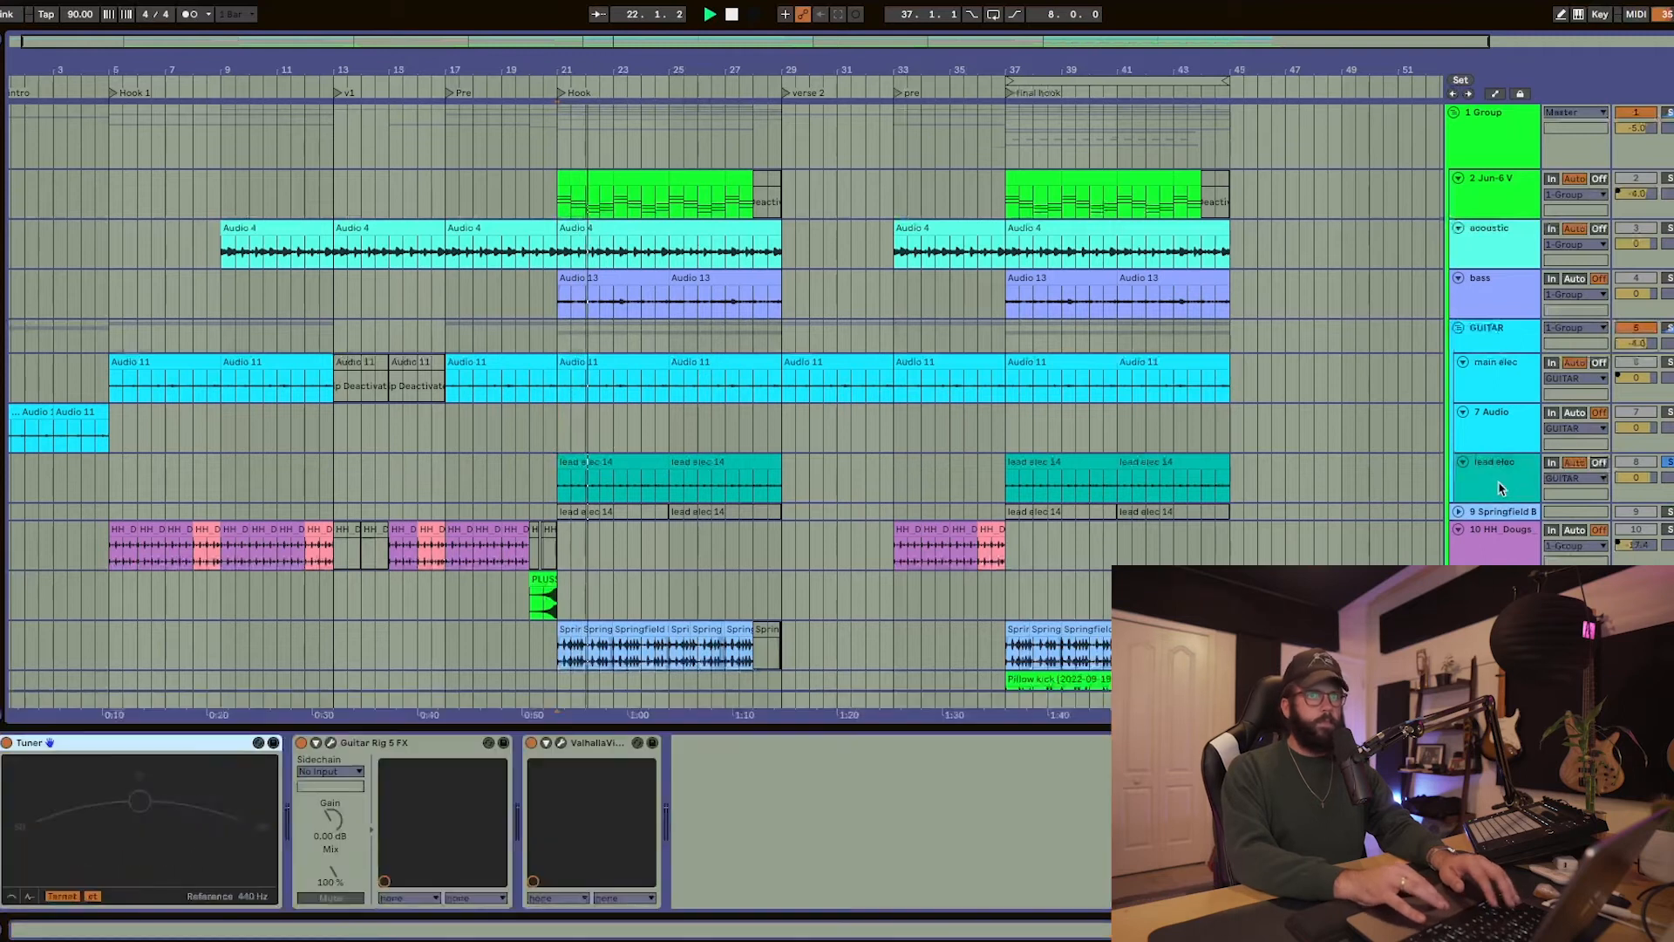
- Inspect the lead elec track's Guitar Rig 5 and ValhallaVintageVerb plug-in windows, stopping playback and closing each window
{"action": "left_click", "coordinate": [331, 742]}
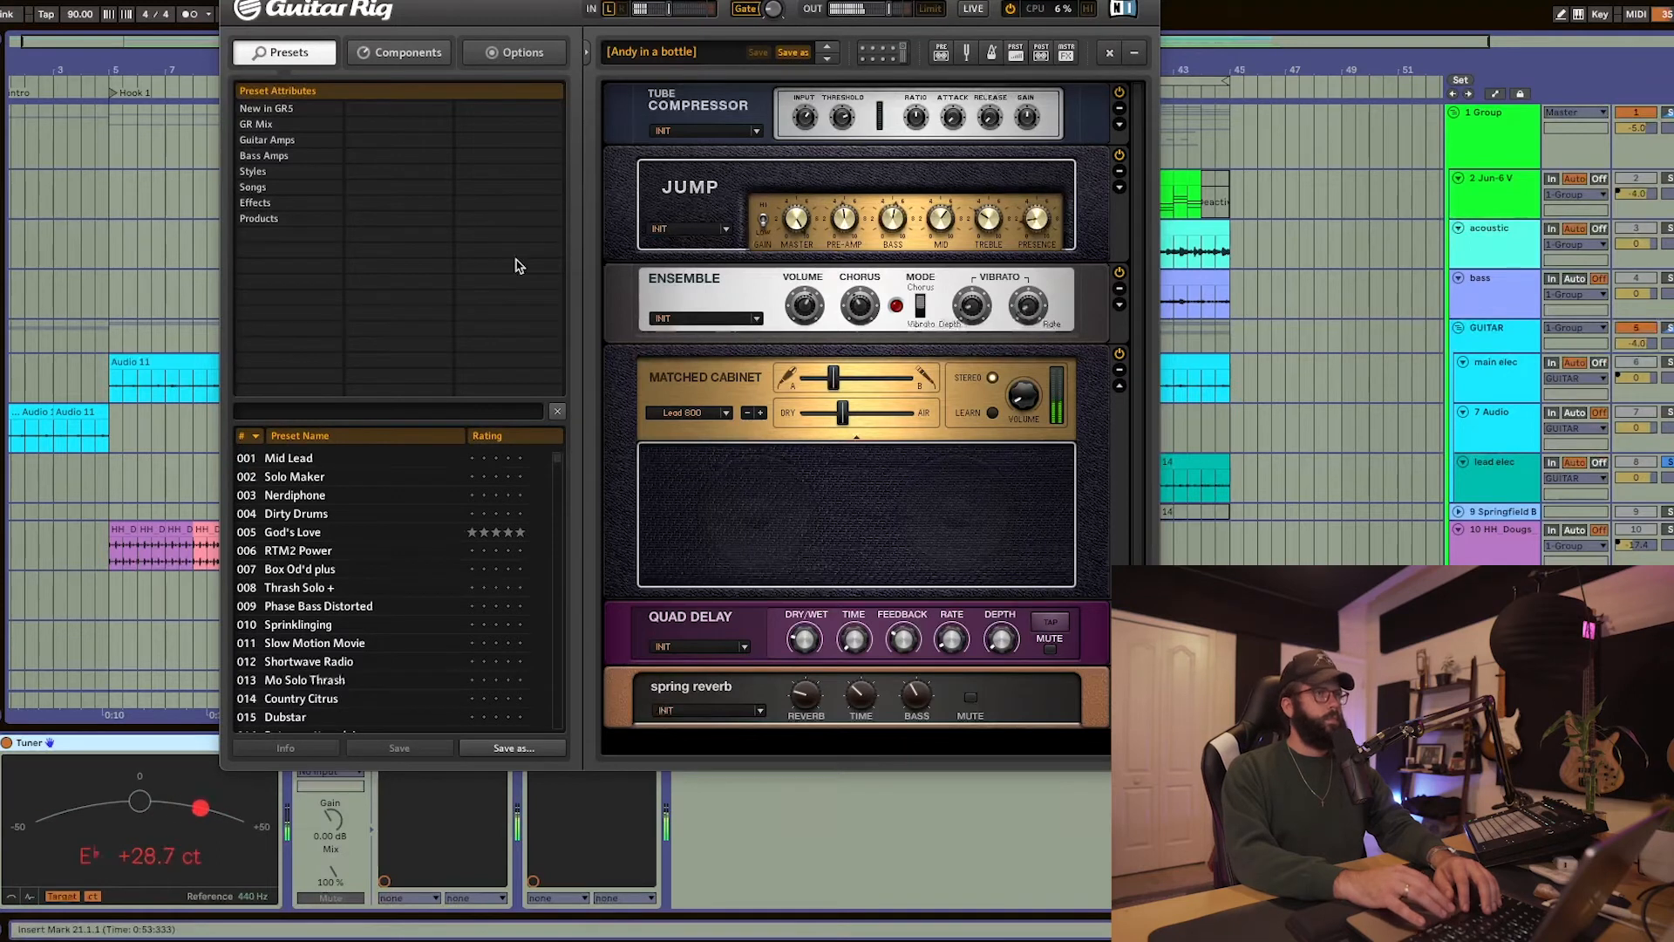
{"action": "key", "text": "space"}
{"action": "key", "text": "super+w"}
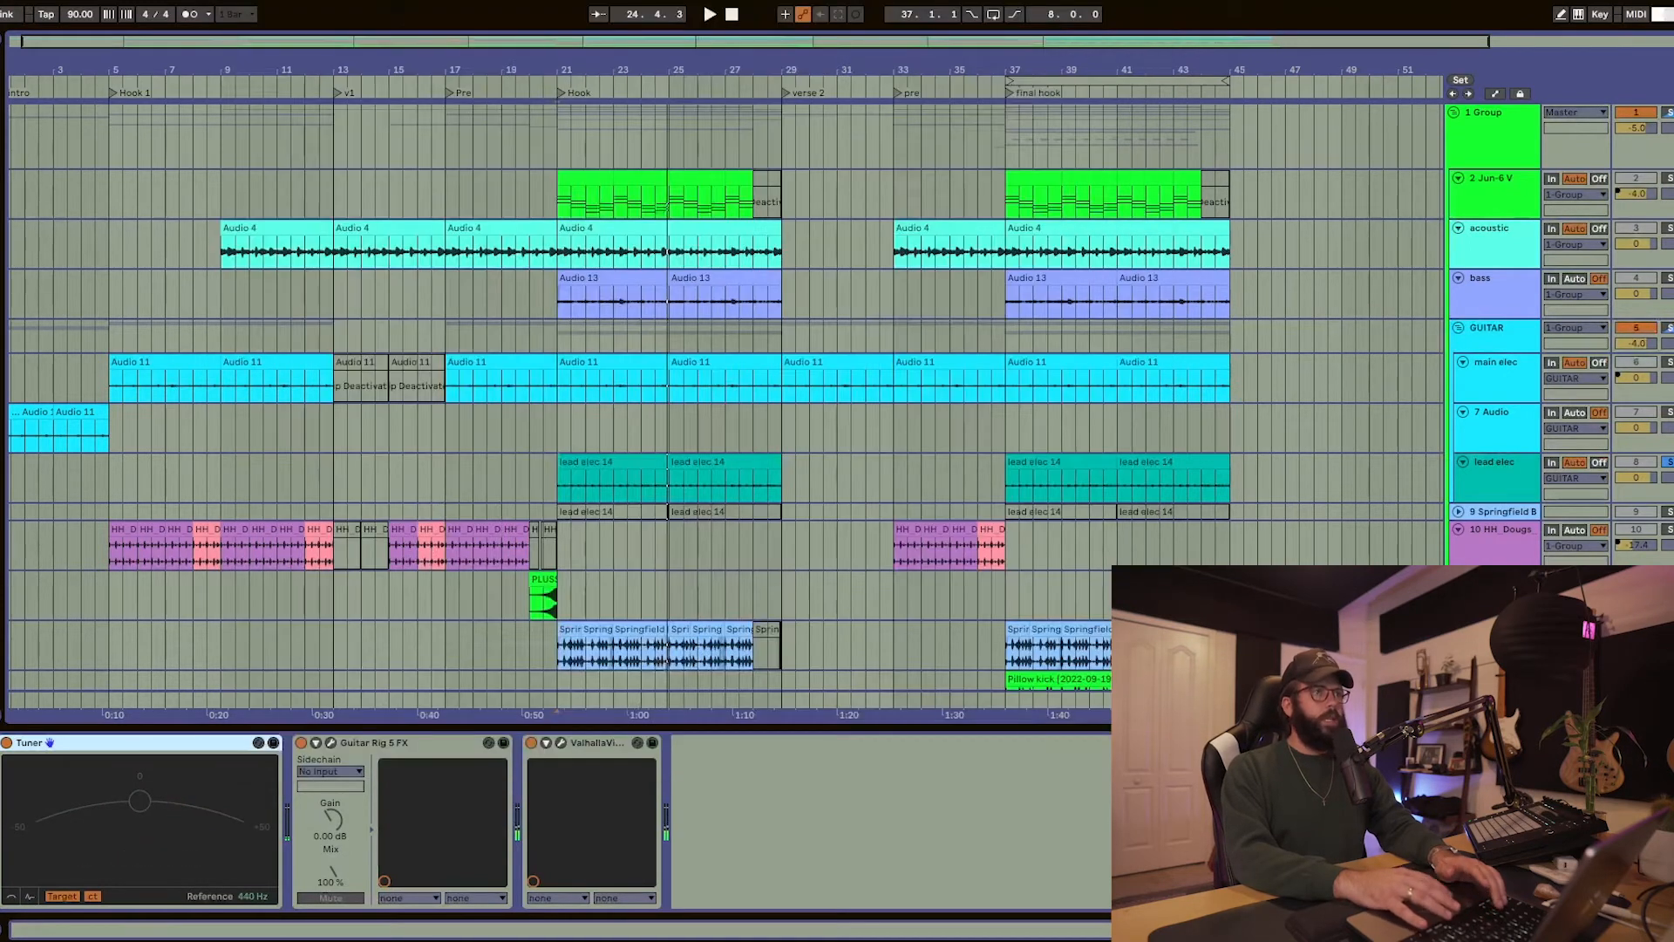
{"action": "left_click", "coordinate": [561, 742]}
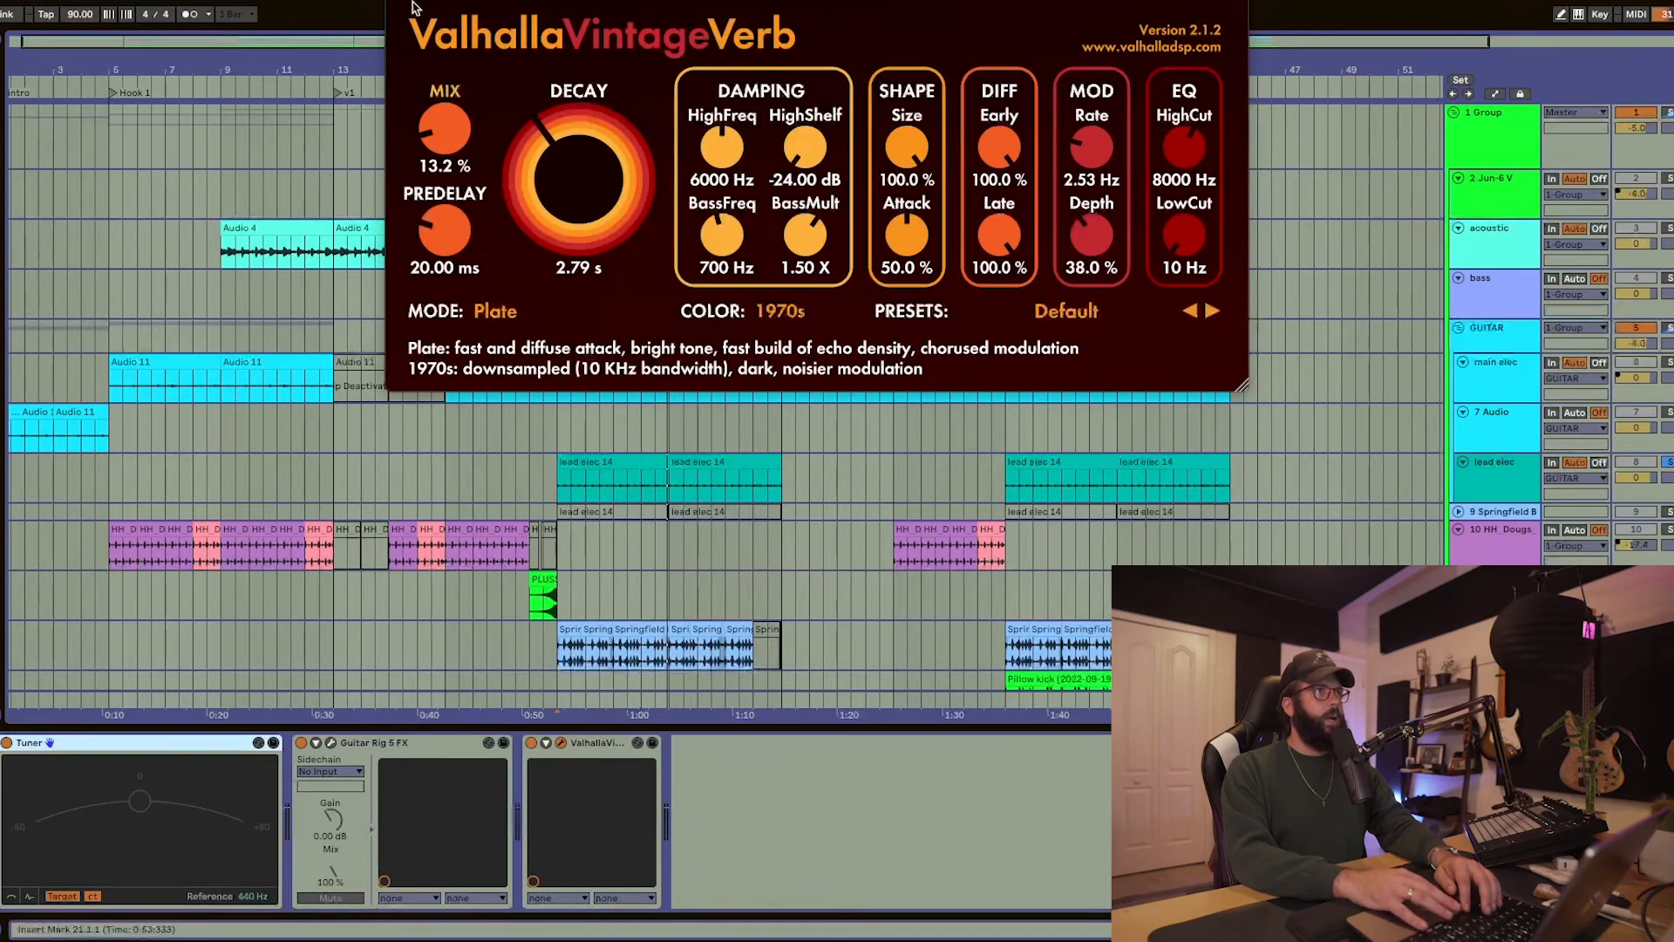
{"action": "key", "text": "super+w"}
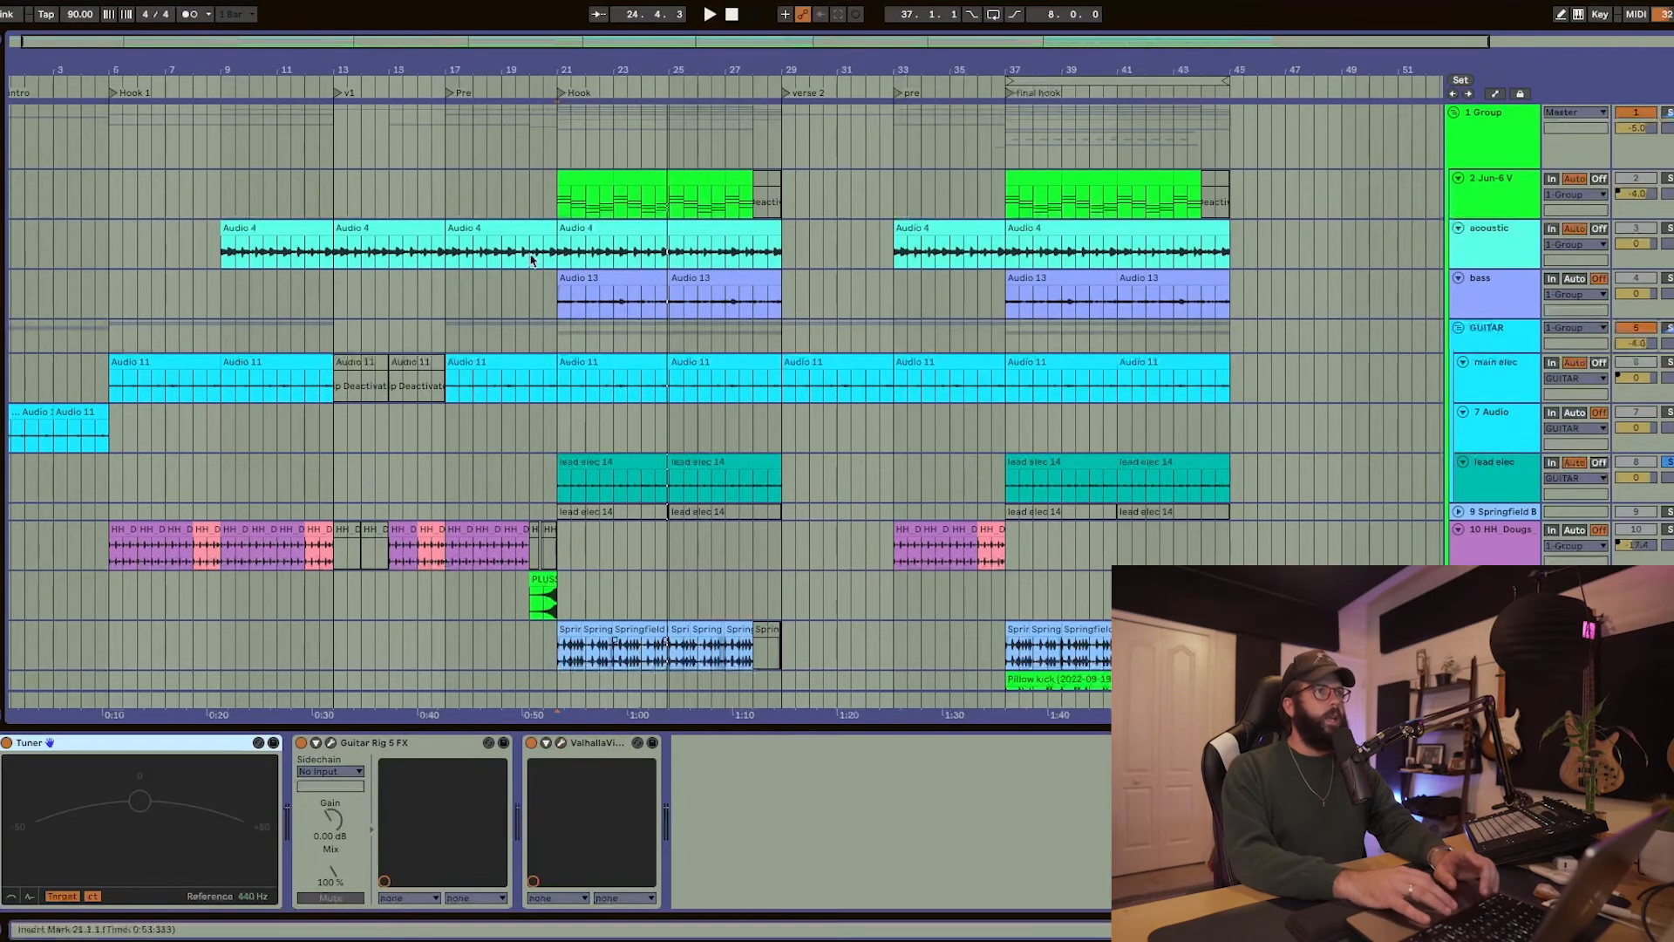
- Hide the device view, solo the Jun-6 V track instead and play its part from bar 21
{"action": "scroll", "coordinate": [531, 259], "scroll_direction": "left", "scroll_amount": 1}
{"action": "scroll", "coordinate": [667, 278], "scroll_direction": "down", "scroll_amount": 3}
{"action": "scroll", "coordinate": [667, 278], "scroll_direction": "up", "scroll_amount": 3}
{"action": "key", "text": "super+alt+l"}
{"action": "left_click", "coordinate": [1668, 181]}
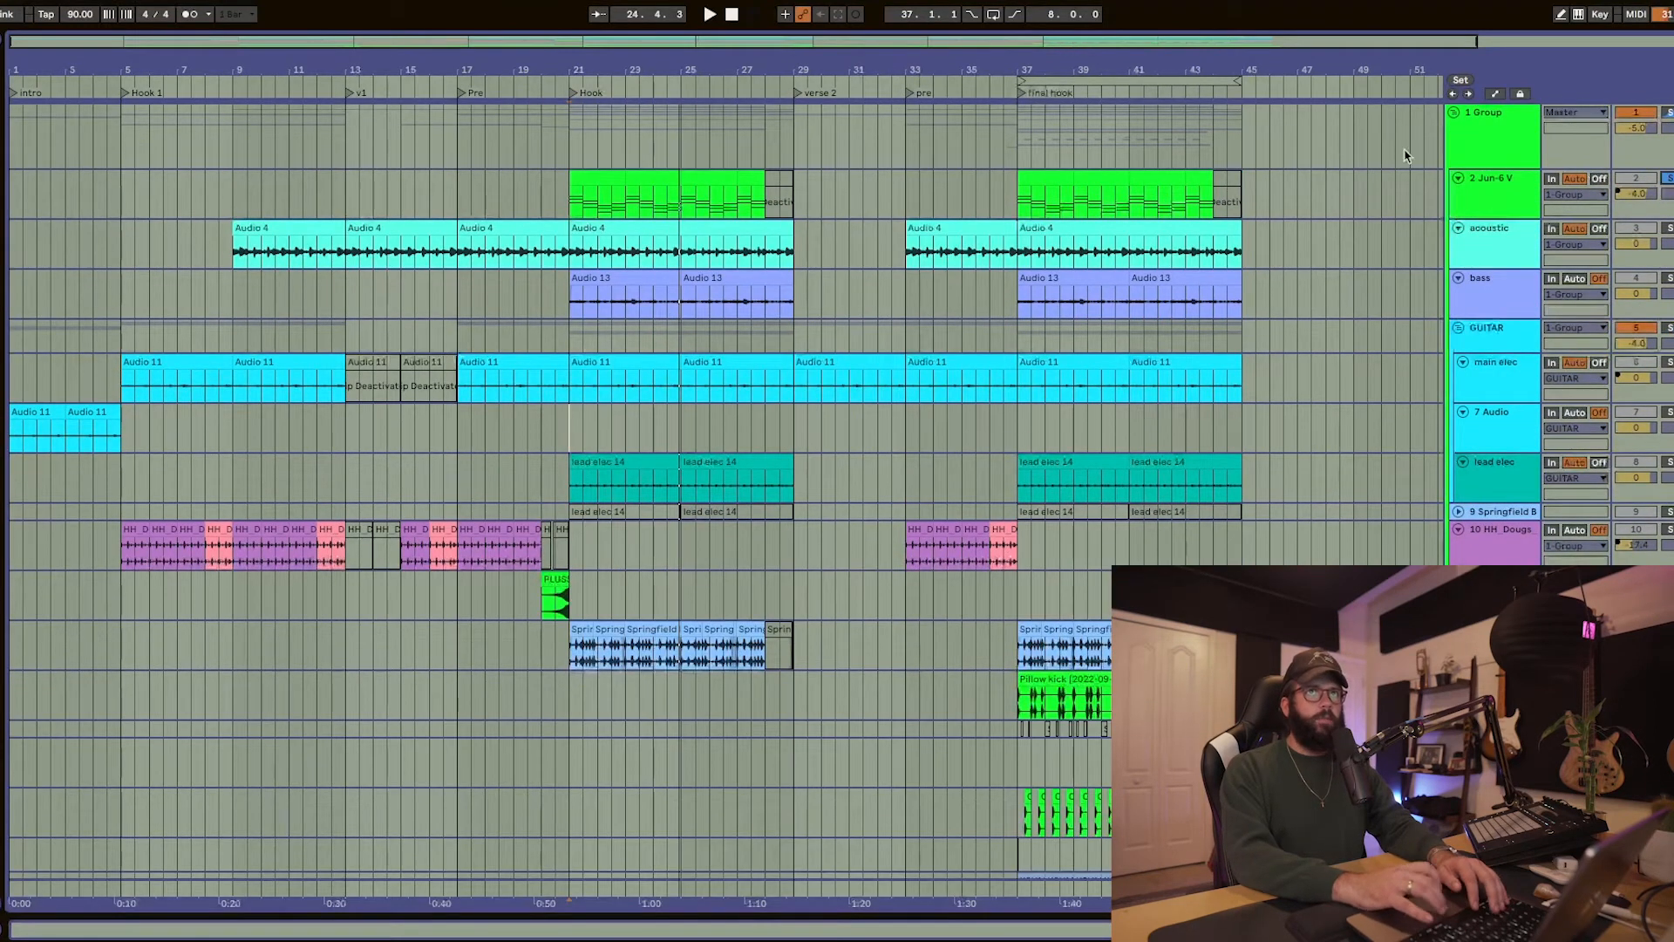
{"action": "key", "text": "space"}
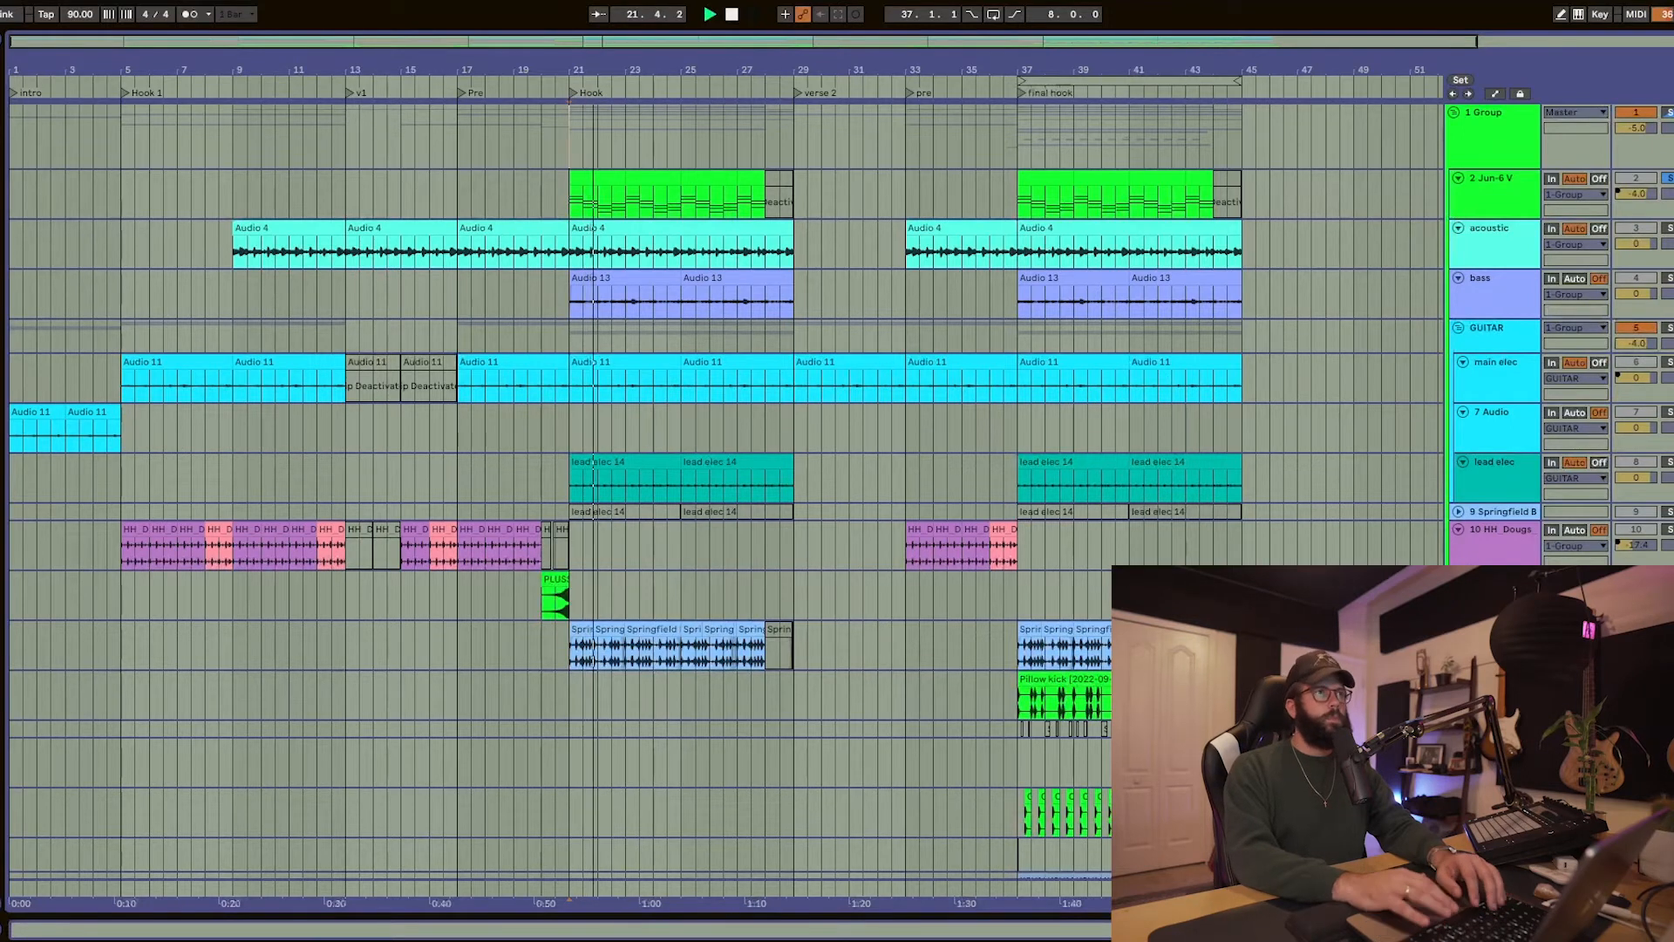
- Show the Jun-6 V track's devices, stop playback and bring the Jun-6 V synth's window up over the arrangement
{"action": "left_click", "coordinate": [1500, 182]}
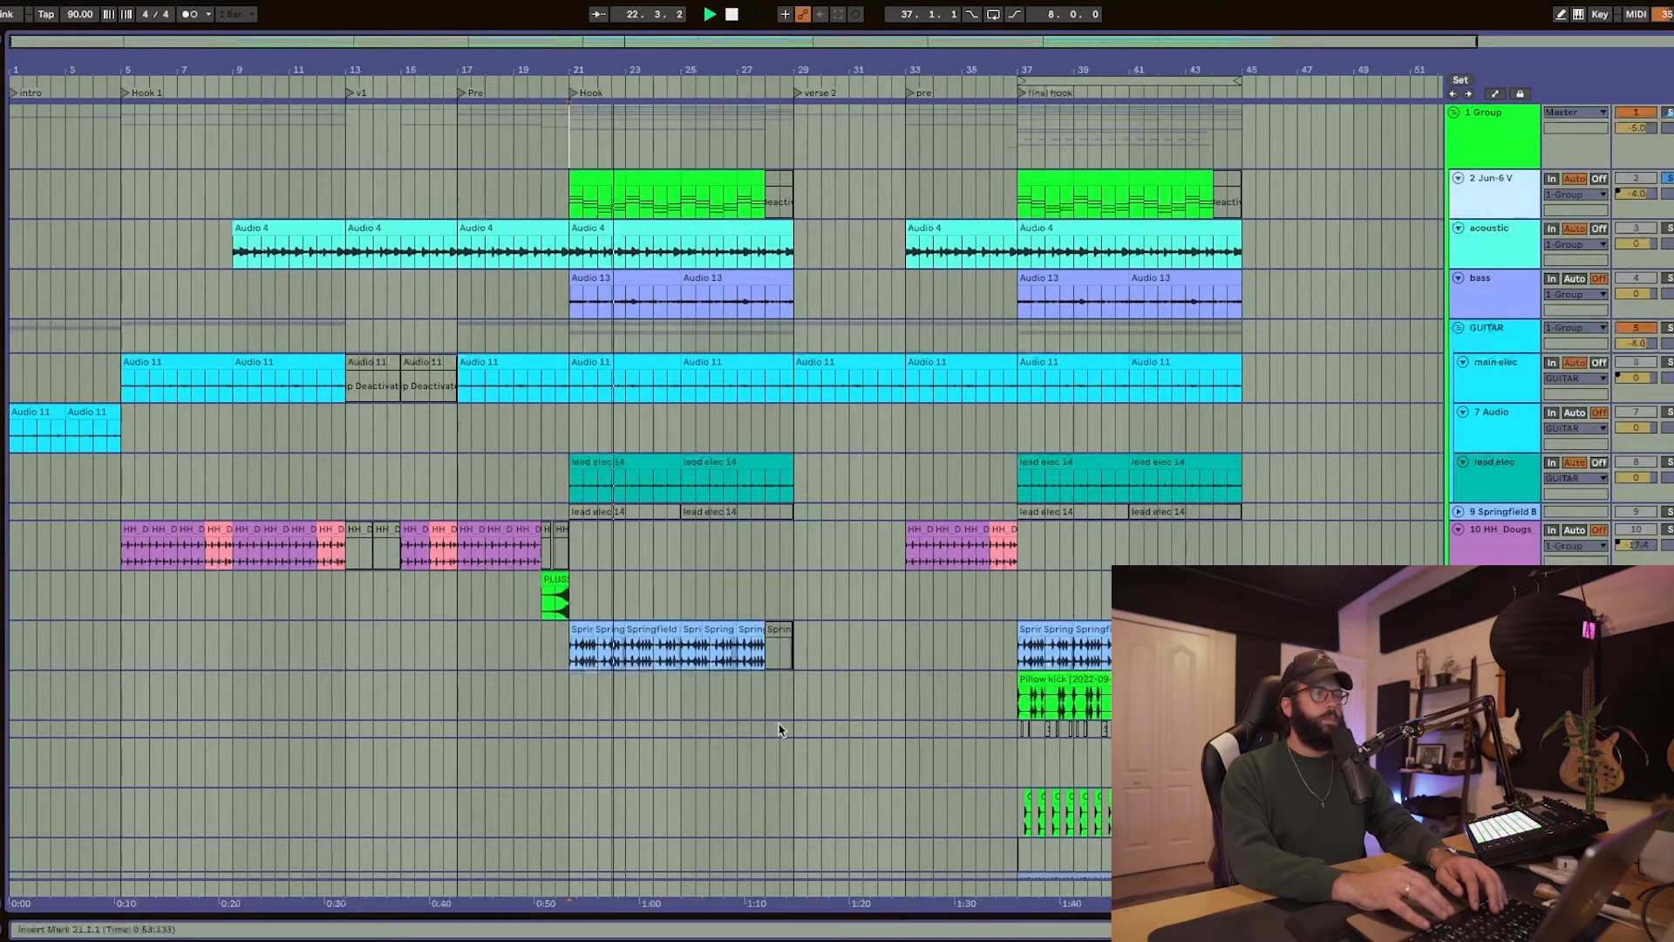
{"action": "double_click", "coordinate": [1470, 192]}
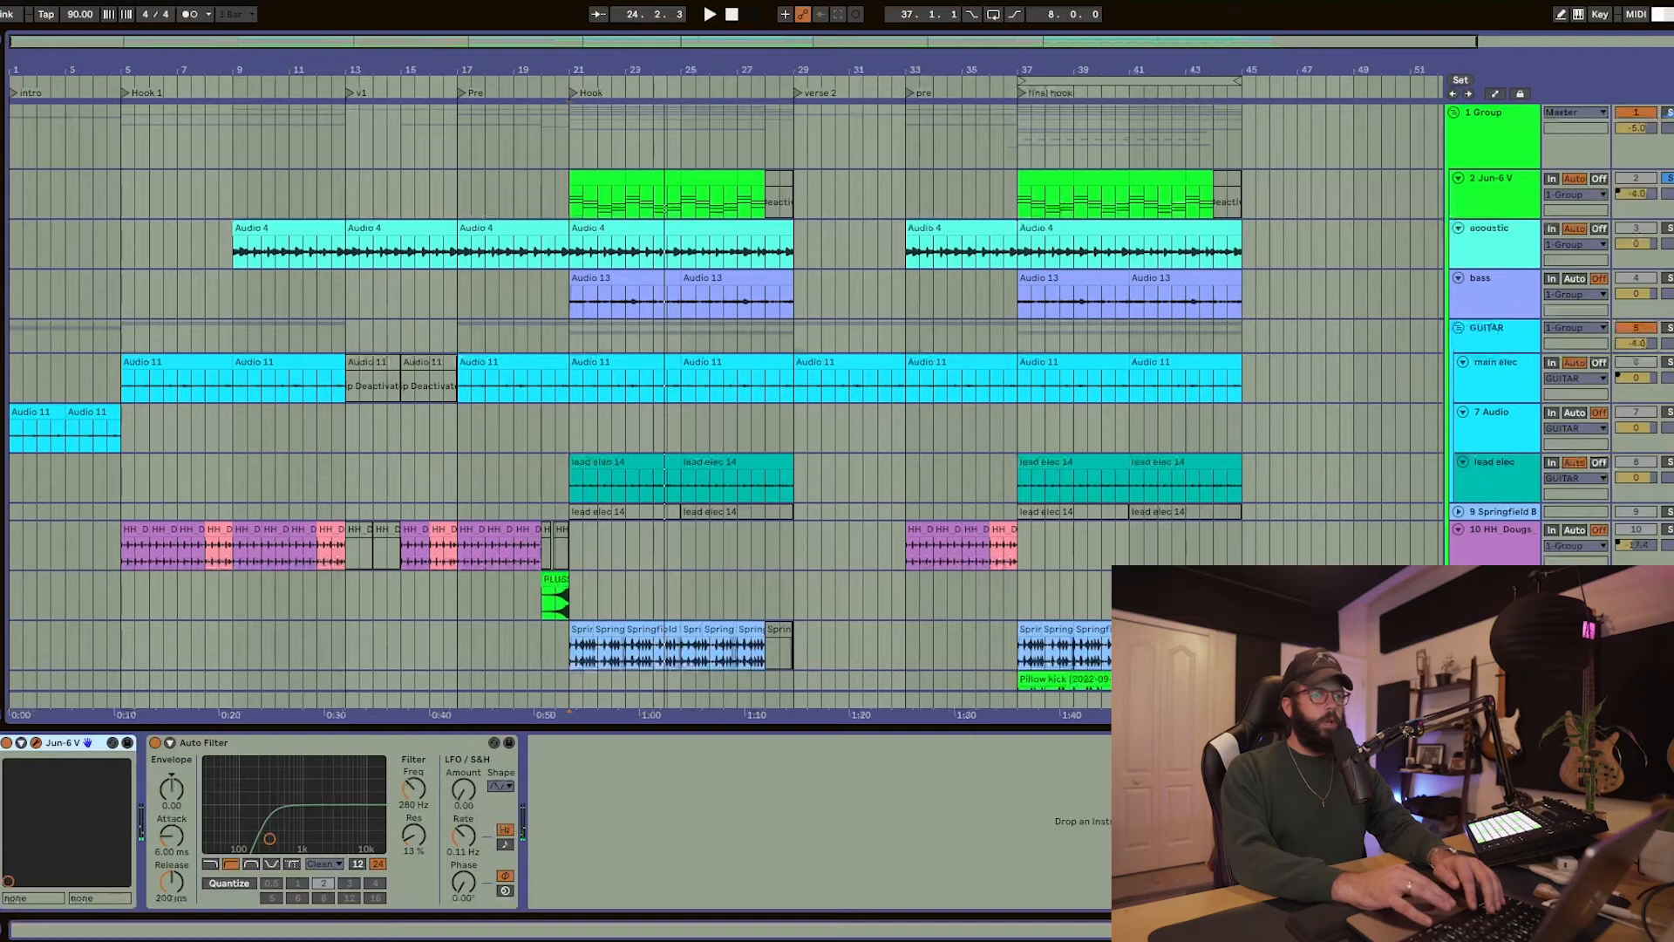
{"action": "left_click_drag", "start_coordinate": [1413, 610], "coordinate": [661, 157]}
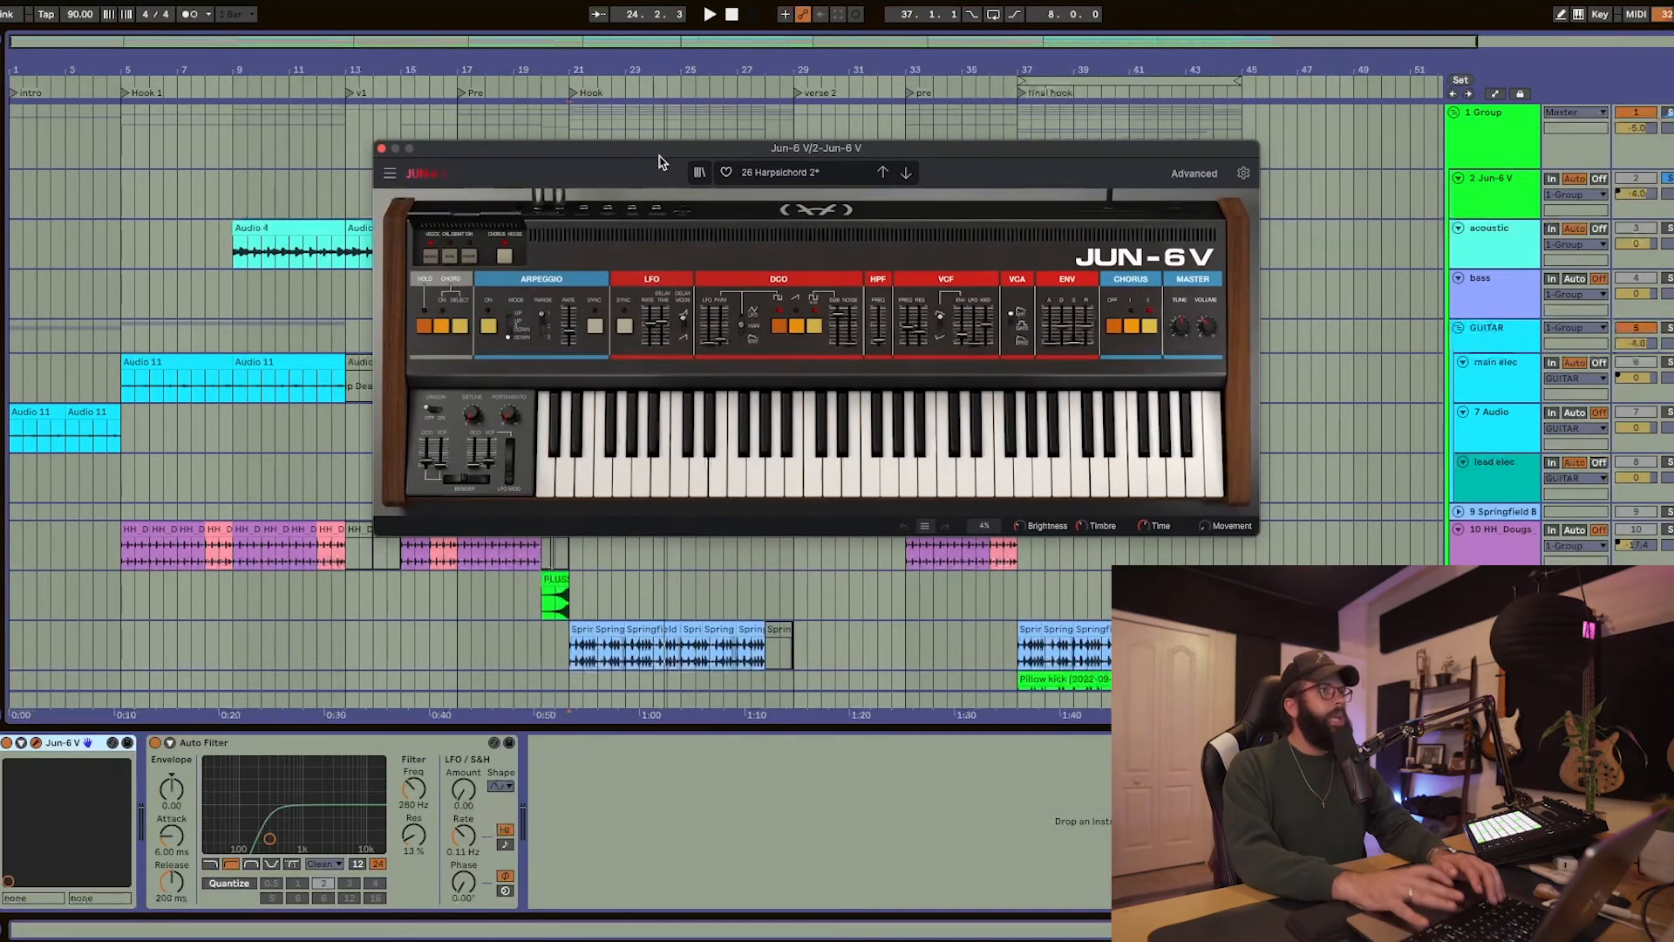
- Close the Jun-6 V synth window and hide the device view to clear the arrangement
{"action": "left_click", "coordinate": [381, 149]}
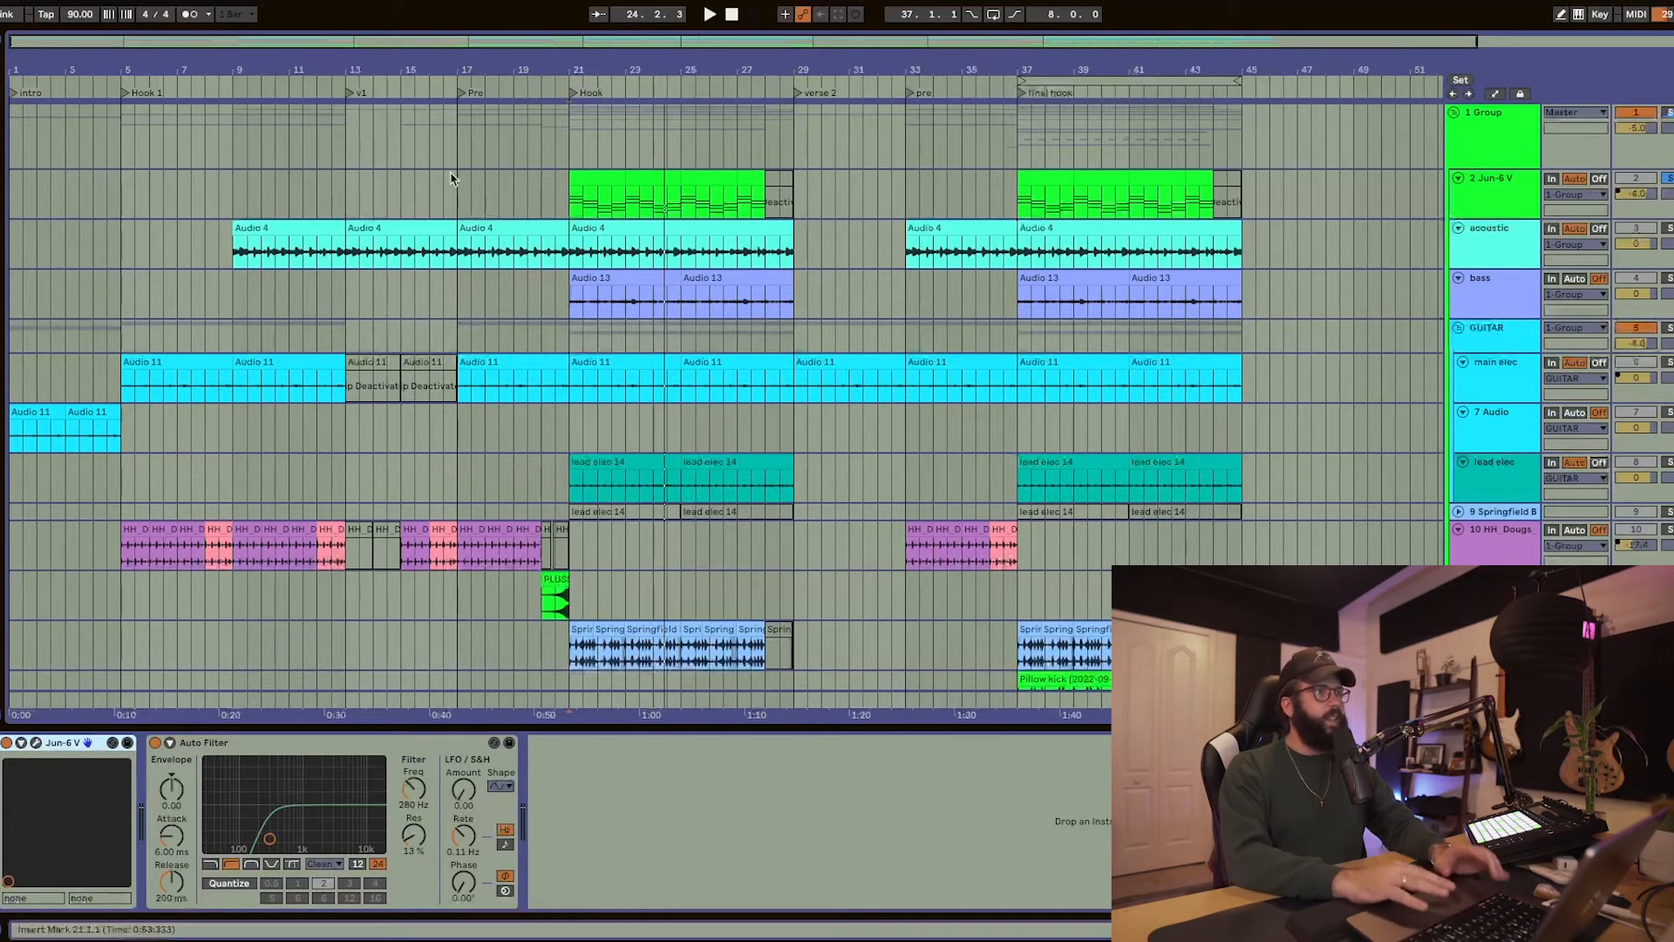
{"action": "scroll", "coordinate": [471, 201], "scroll_direction": "down", "scroll_amount": 3}
{"action": "key", "text": "ctrl+alt+l"}
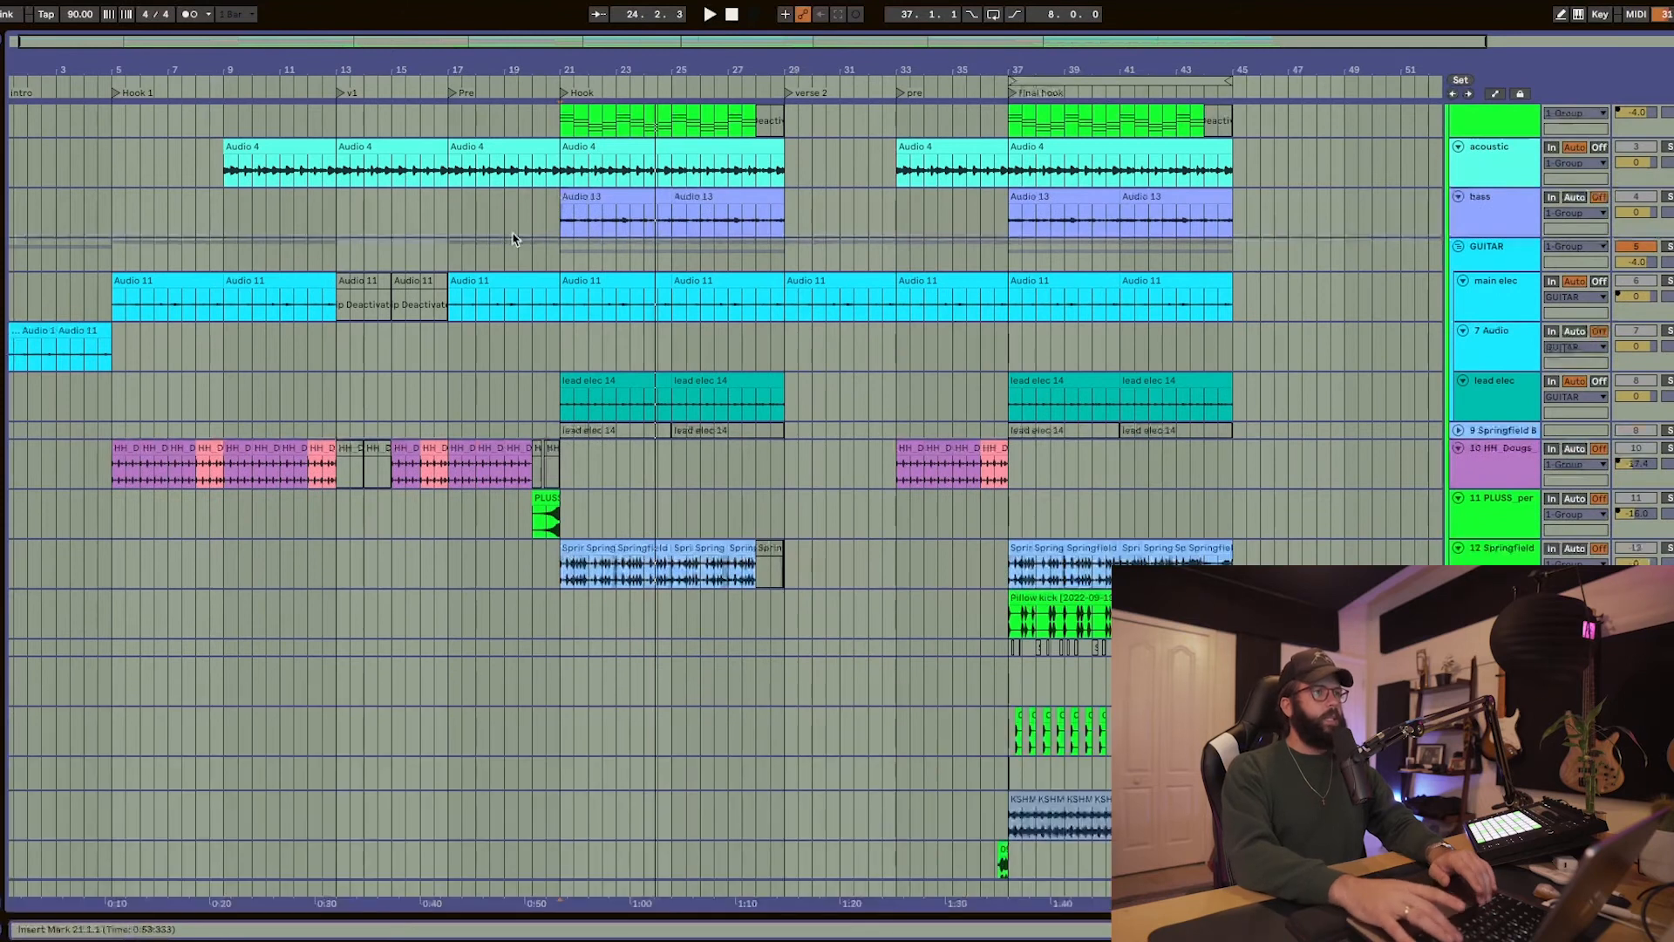
- Place the insert mark at bar 21 and look over the drum, Mini V3 and vocal tracks beneath the guitars
{"action": "scroll", "coordinate": [513, 233], "scroll_direction": "down", "scroll_amount": 5}
{"action": "left_click", "coordinate": [557, 402]}
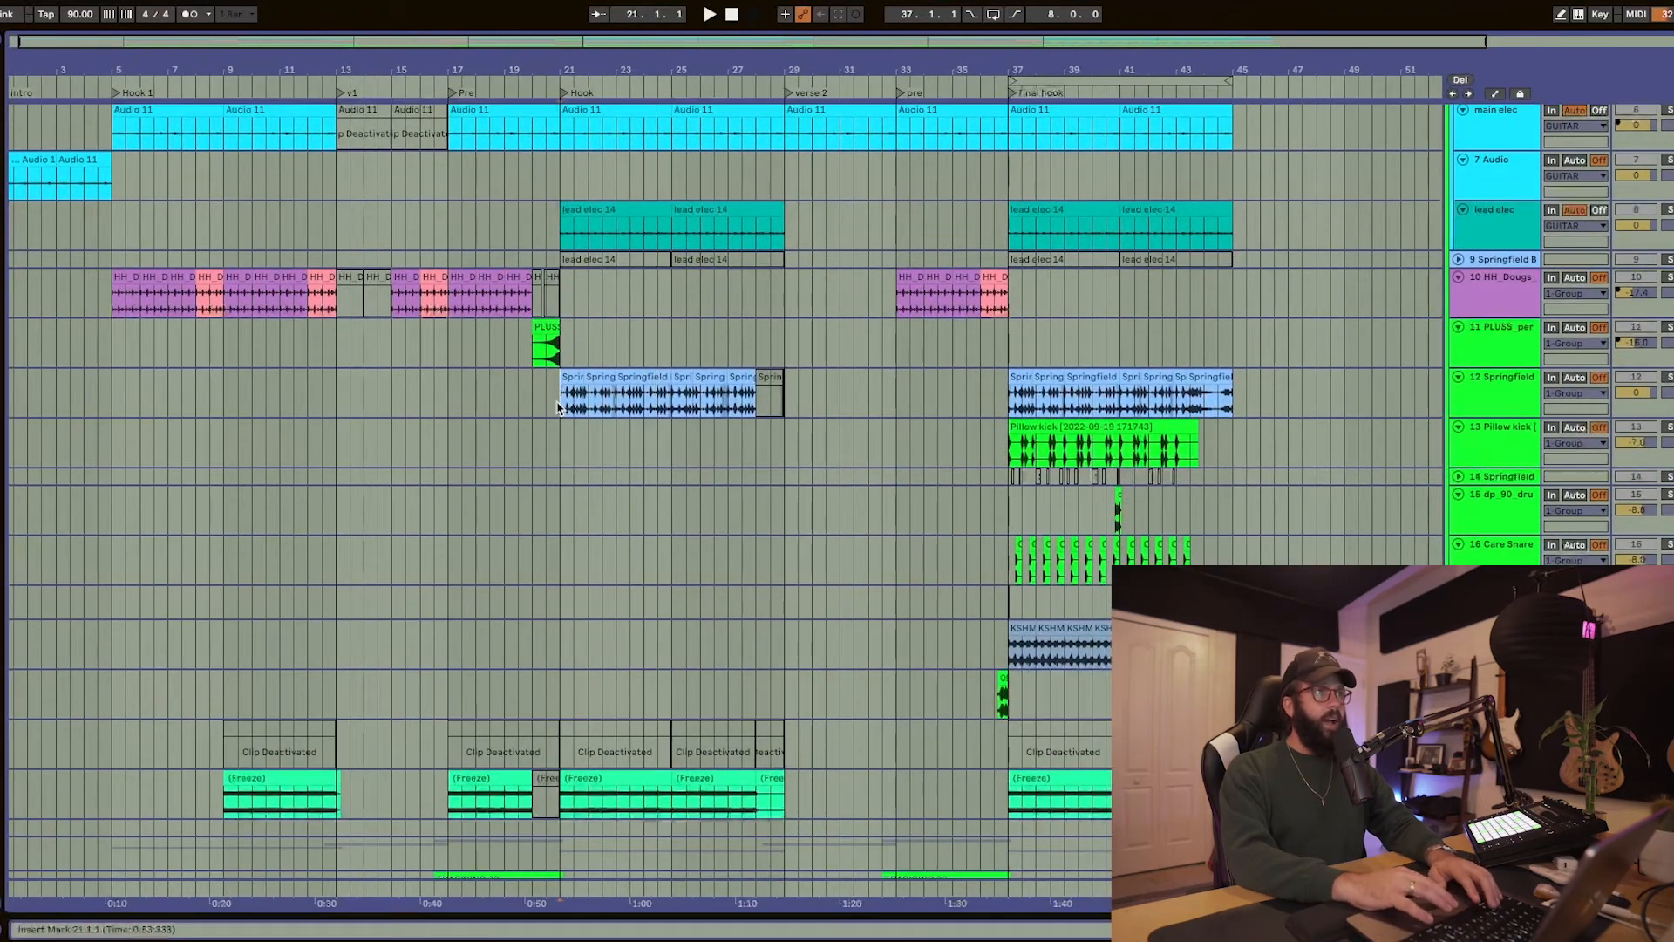
{"action": "scroll", "coordinate": [557, 402], "scroll_direction": "down", "scroll_amount": 2}
{"action": "scroll", "coordinate": [556, 408], "scroll_direction": "down", "scroll_amount": 1}
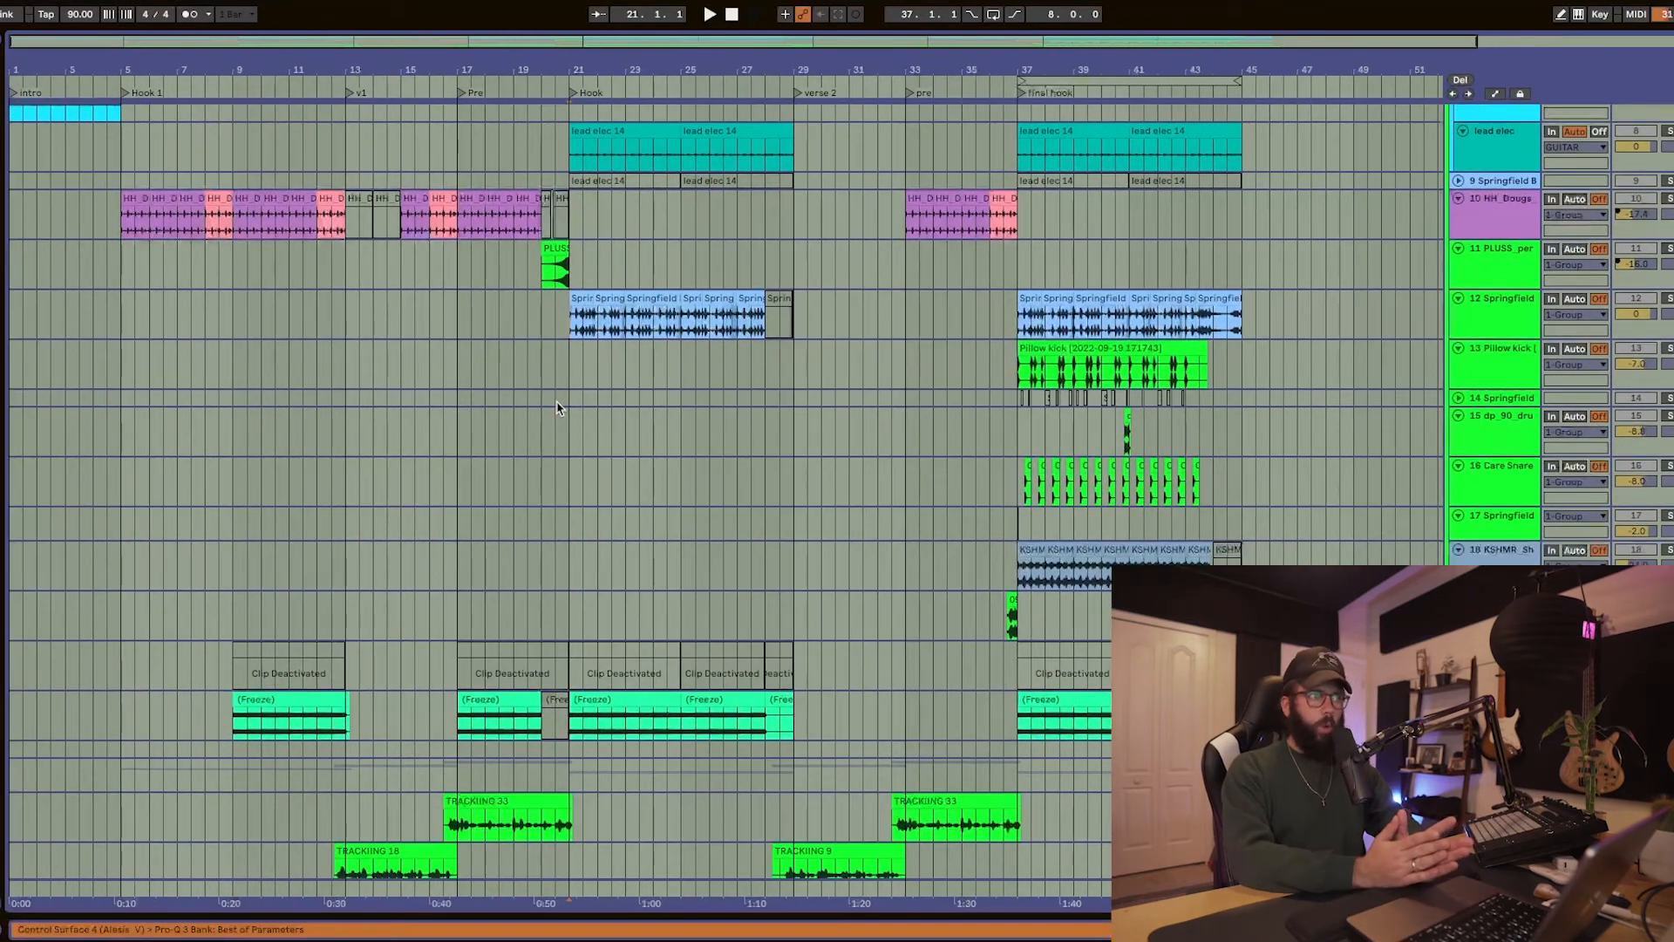
{"action": "scroll", "coordinate": [556, 408], "scroll_direction": "down", "scroll_amount": 5}
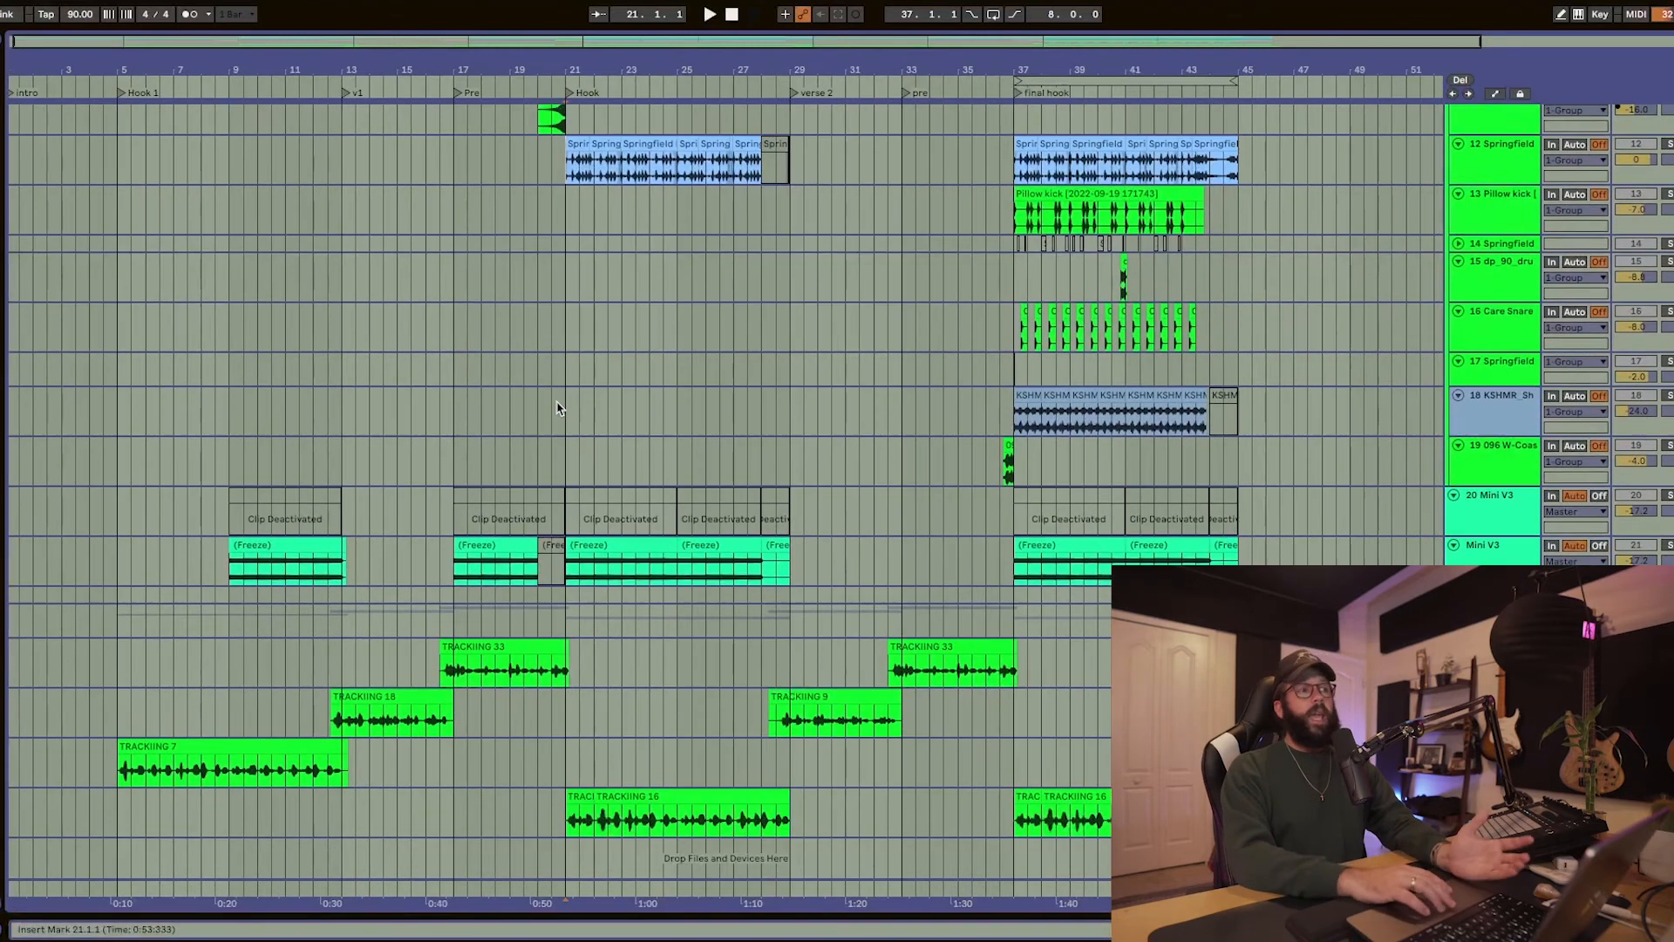
{"action": "scroll", "coordinate": [557, 408], "scroll_direction": "up", "scroll_amount": 10}
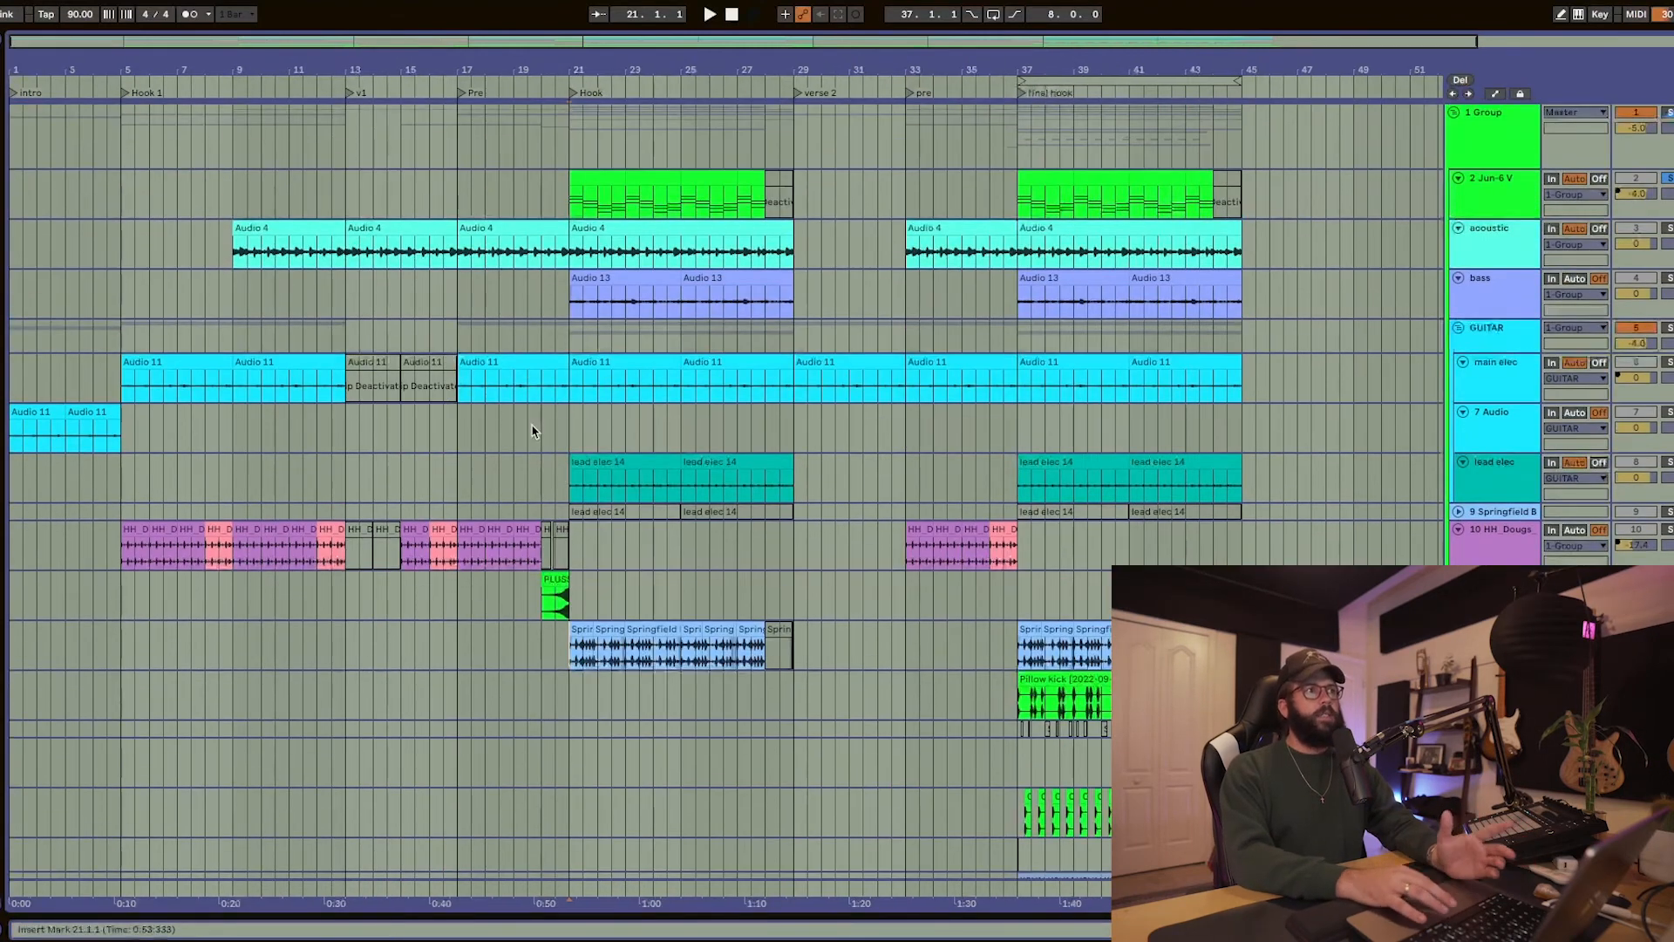
{"action": "scroll", "coordinate": [470, 472], "scroll_direction": "down", "scroll_amount": 8}
{"action": "scroll", "coordinate": [472, 463], "scroll_direction": "up", "scroll_amount": 8}
- Play the full arrangement from the pre at bar 17 through the hook into verse 2, and stop playback
{"action": "left_click", "coordinate": [455, 465]}
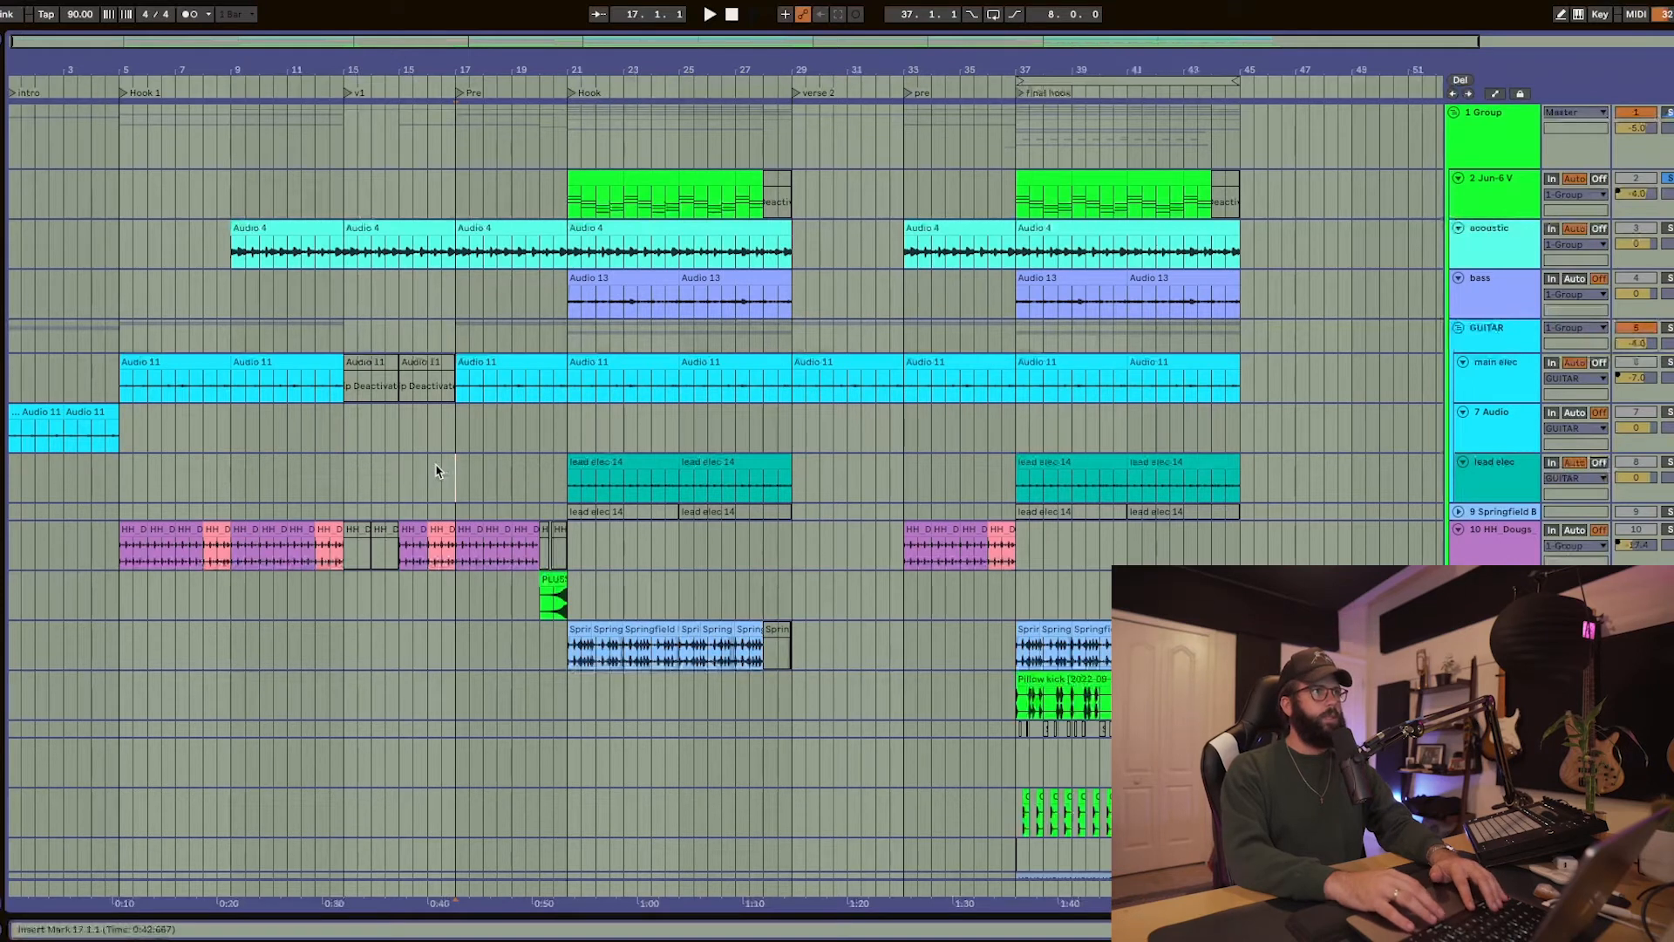
{"action": "key", "text": "space"}
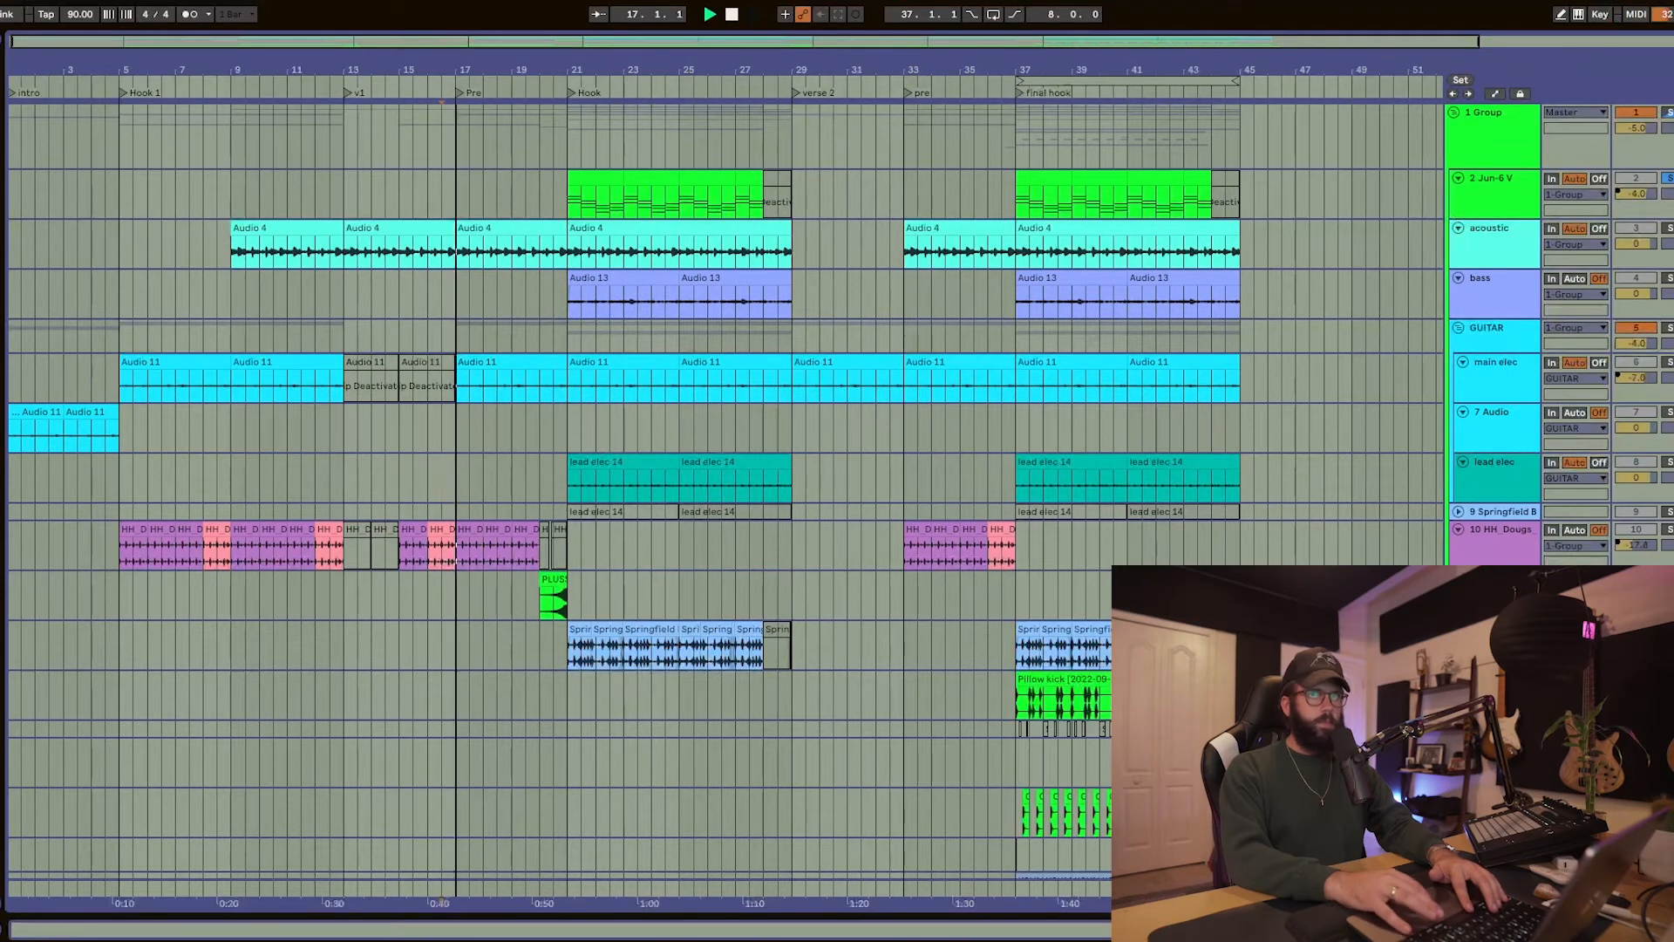
{"action": "key", "text": "space"}
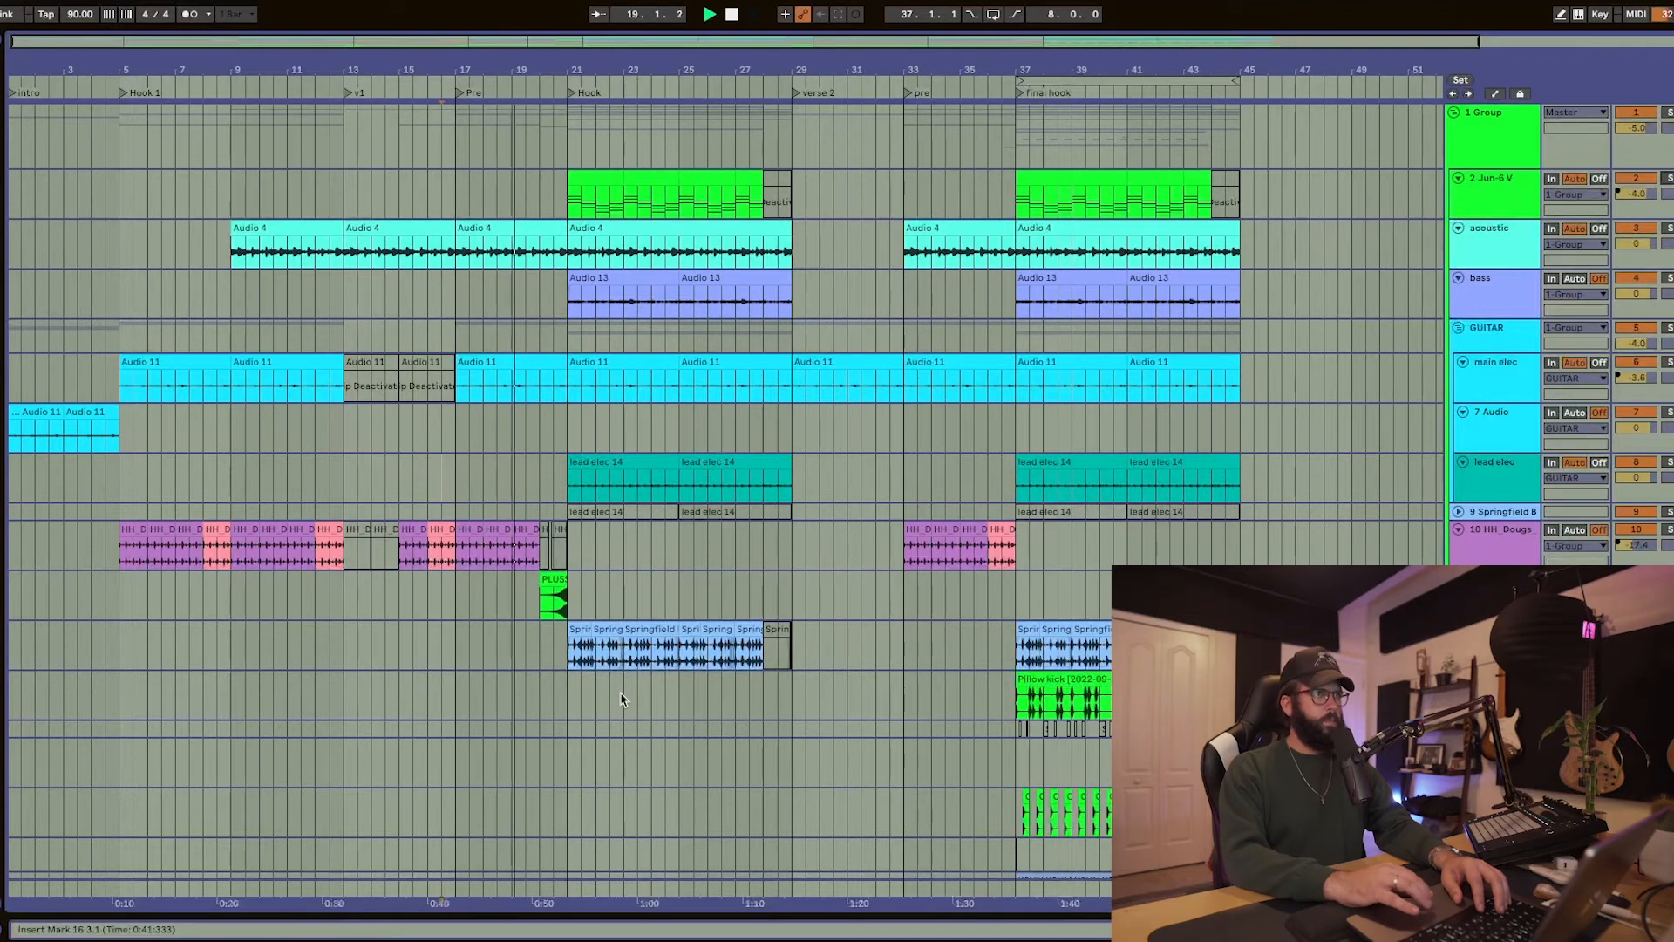
{"action": "scroll", "coordinate": [622, 698], "scroll_direction": "down", "scroll_amount": 1}
{"action": "scroll", "coordinate": [622, 698], "scroll_direction": "down", "scroll_amount": 10}
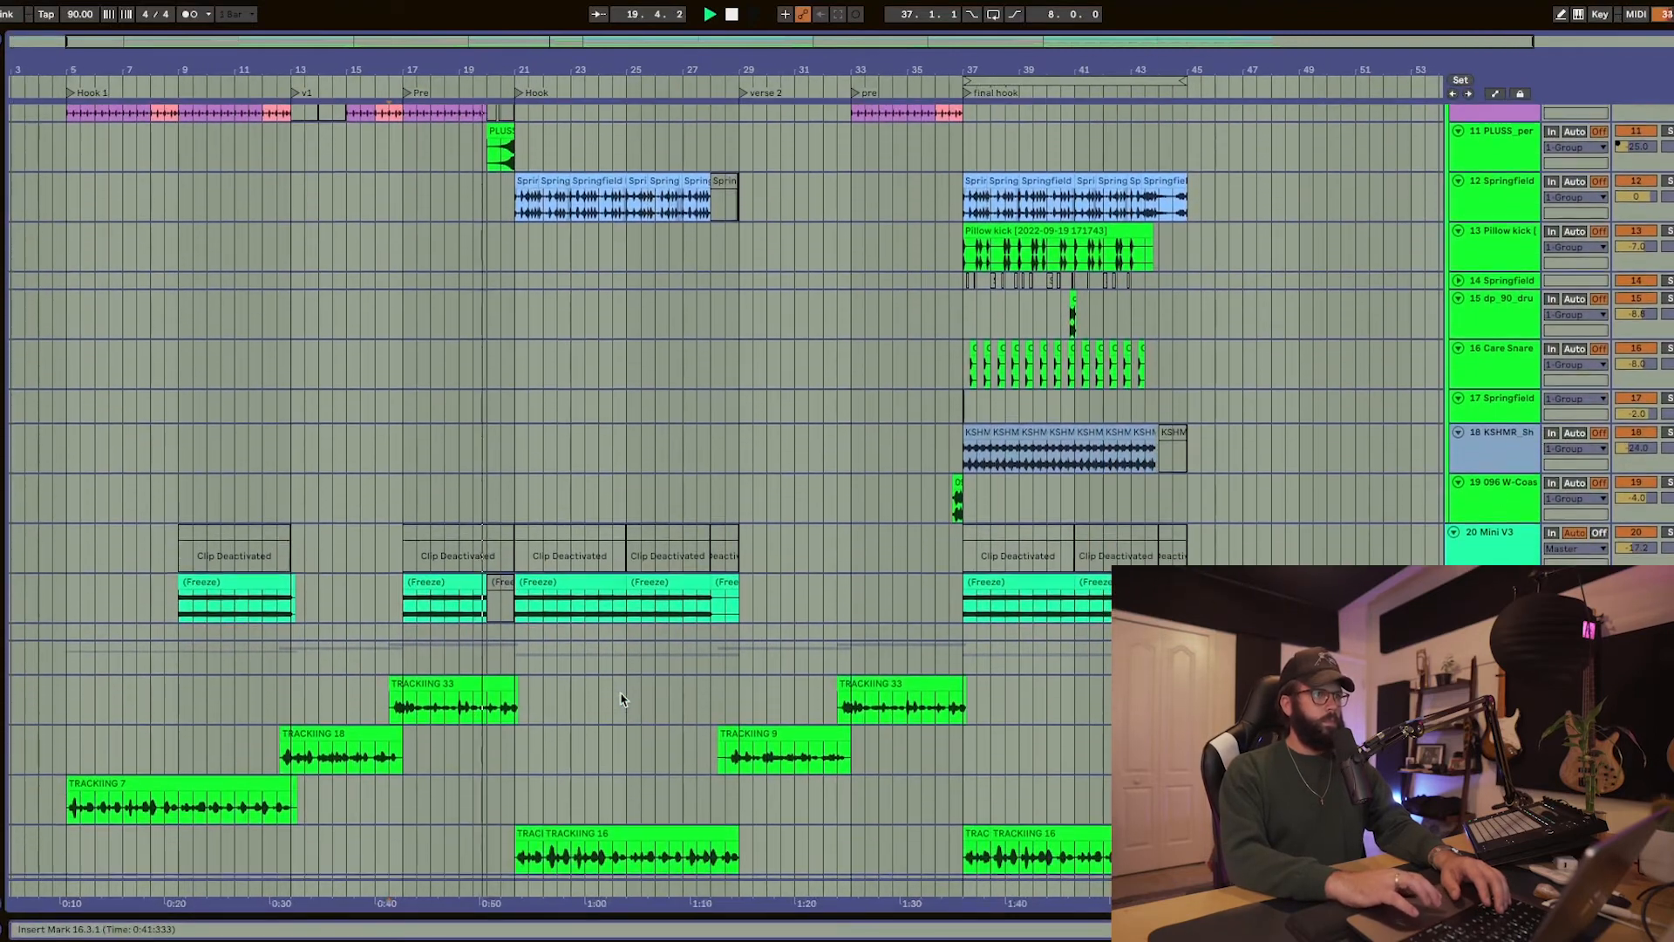
{"action": "scroll", "coordinate": [622, 697], "scroll_direction": "up", "scroll_amount": 10}
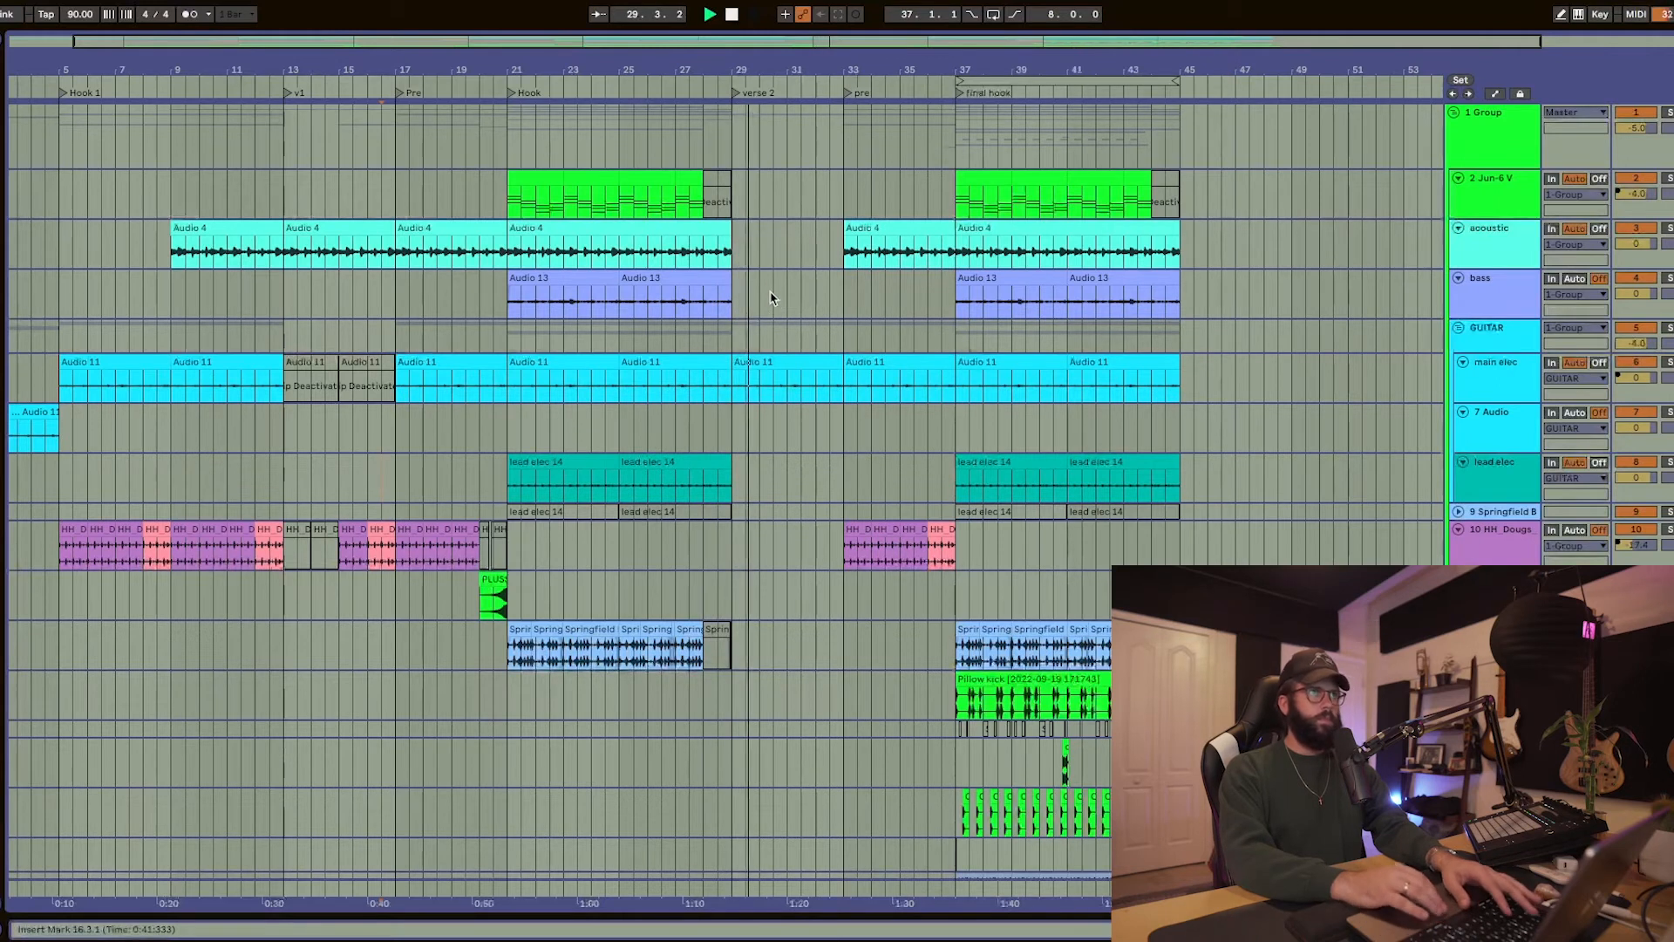
{"action": "key", "text": "space"}
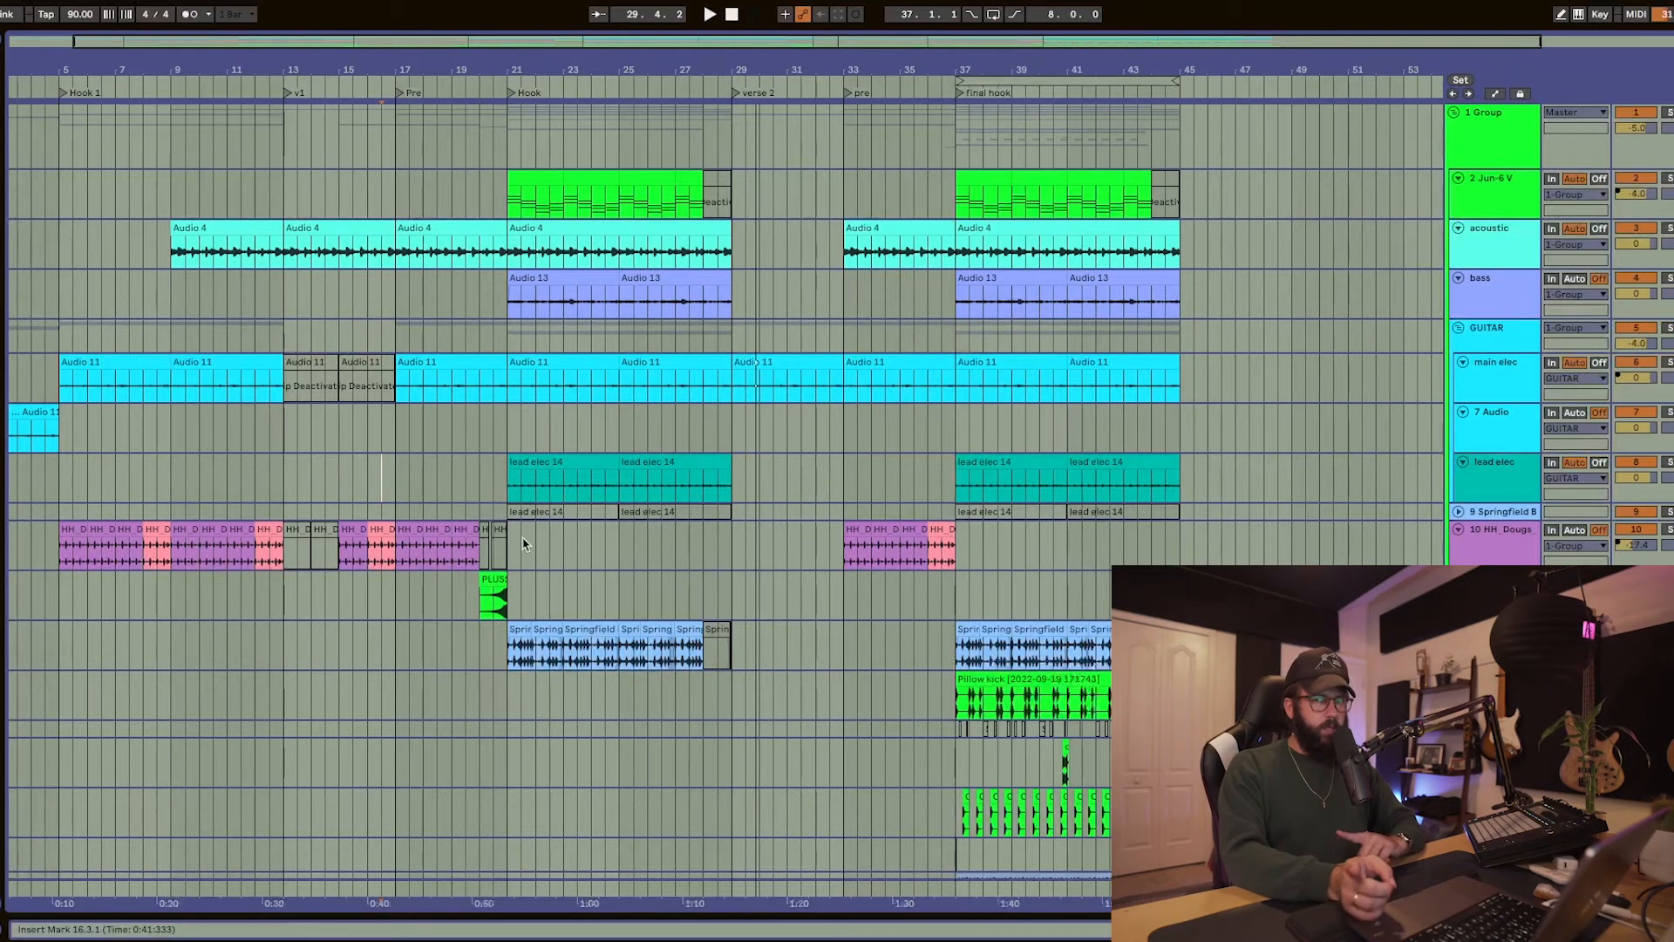
- Focus on the hook's Springfield break clips and play a short passage from bar 22, stopping playback
{"action": "scroll", "coordinate": [533, 624], "scroll_direction": "up", "scroll_amount": 3}
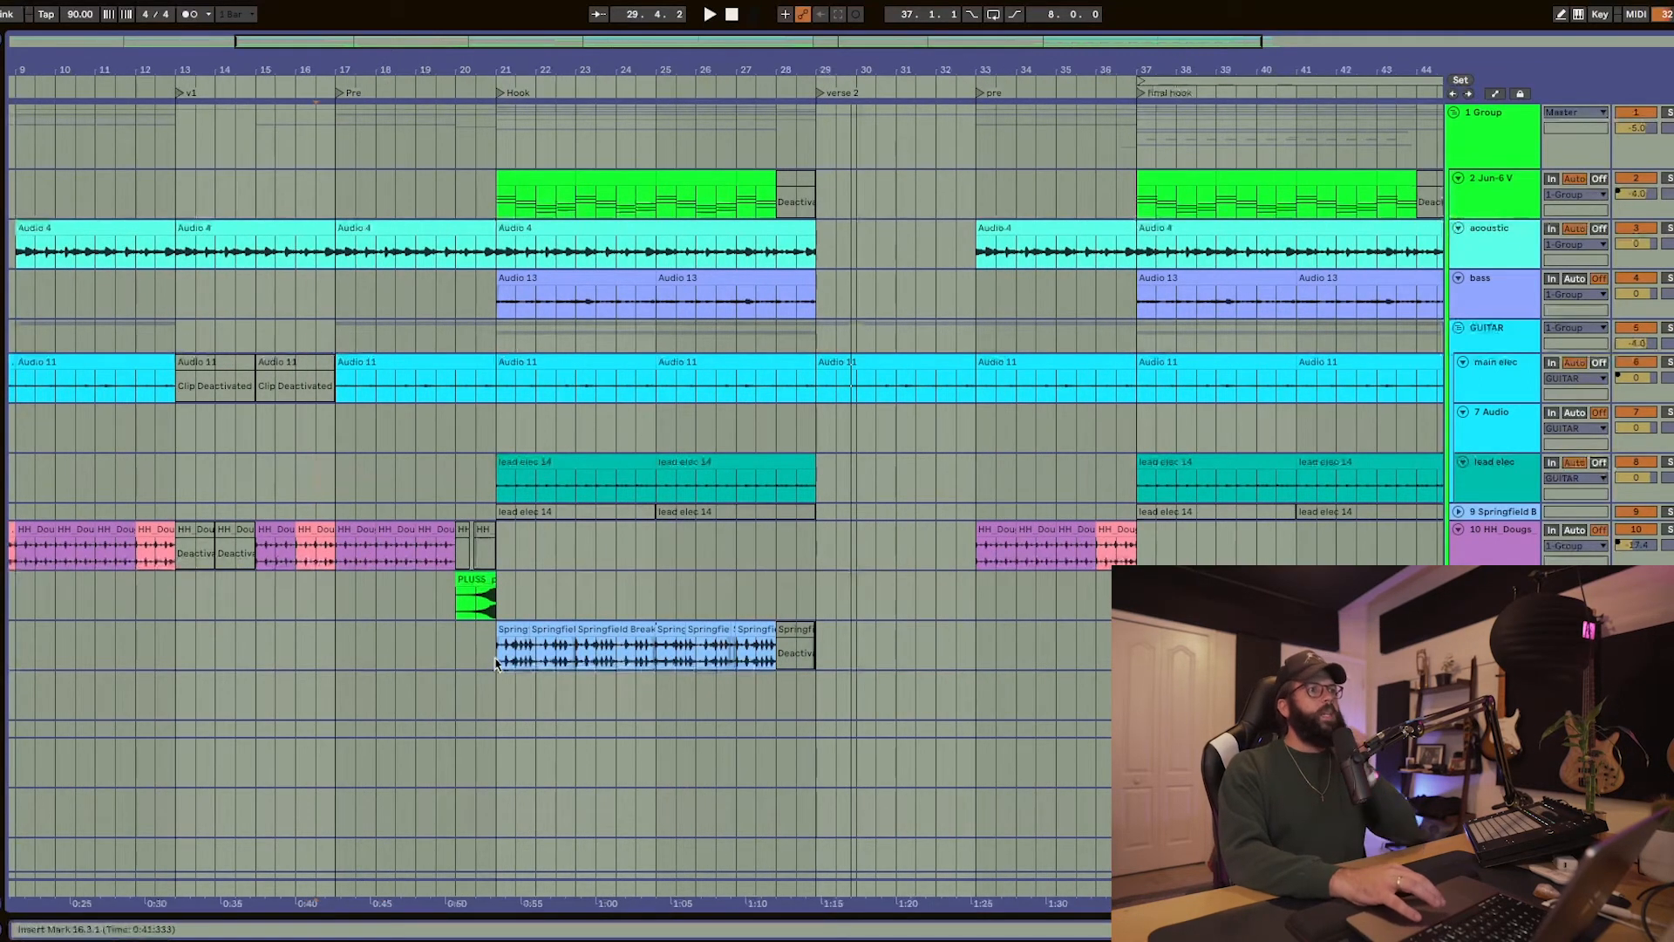
{"action": "left_click", "coordinate": [496, 663]}
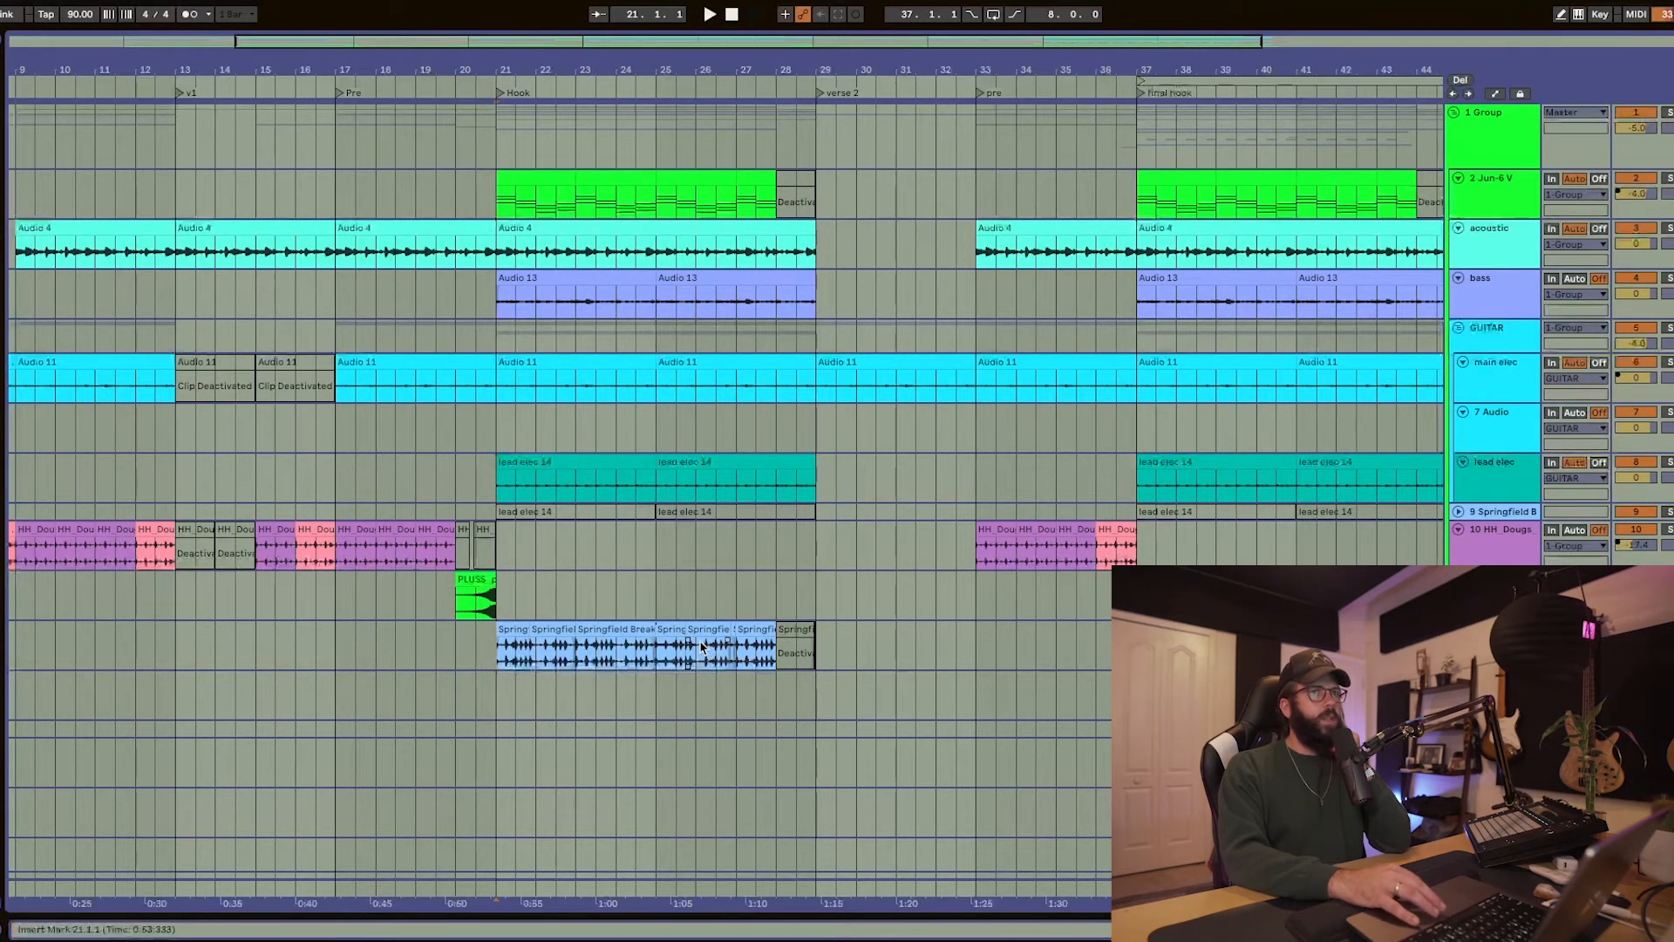
{"action": "scroll", "coordinate": [703, 647], "scroll_direction": "down", "scroll_amount": 1}
{"action": "scroll", "coordinate": [702, 647], "scroll_direction": "right", "scroll_amount": 1}
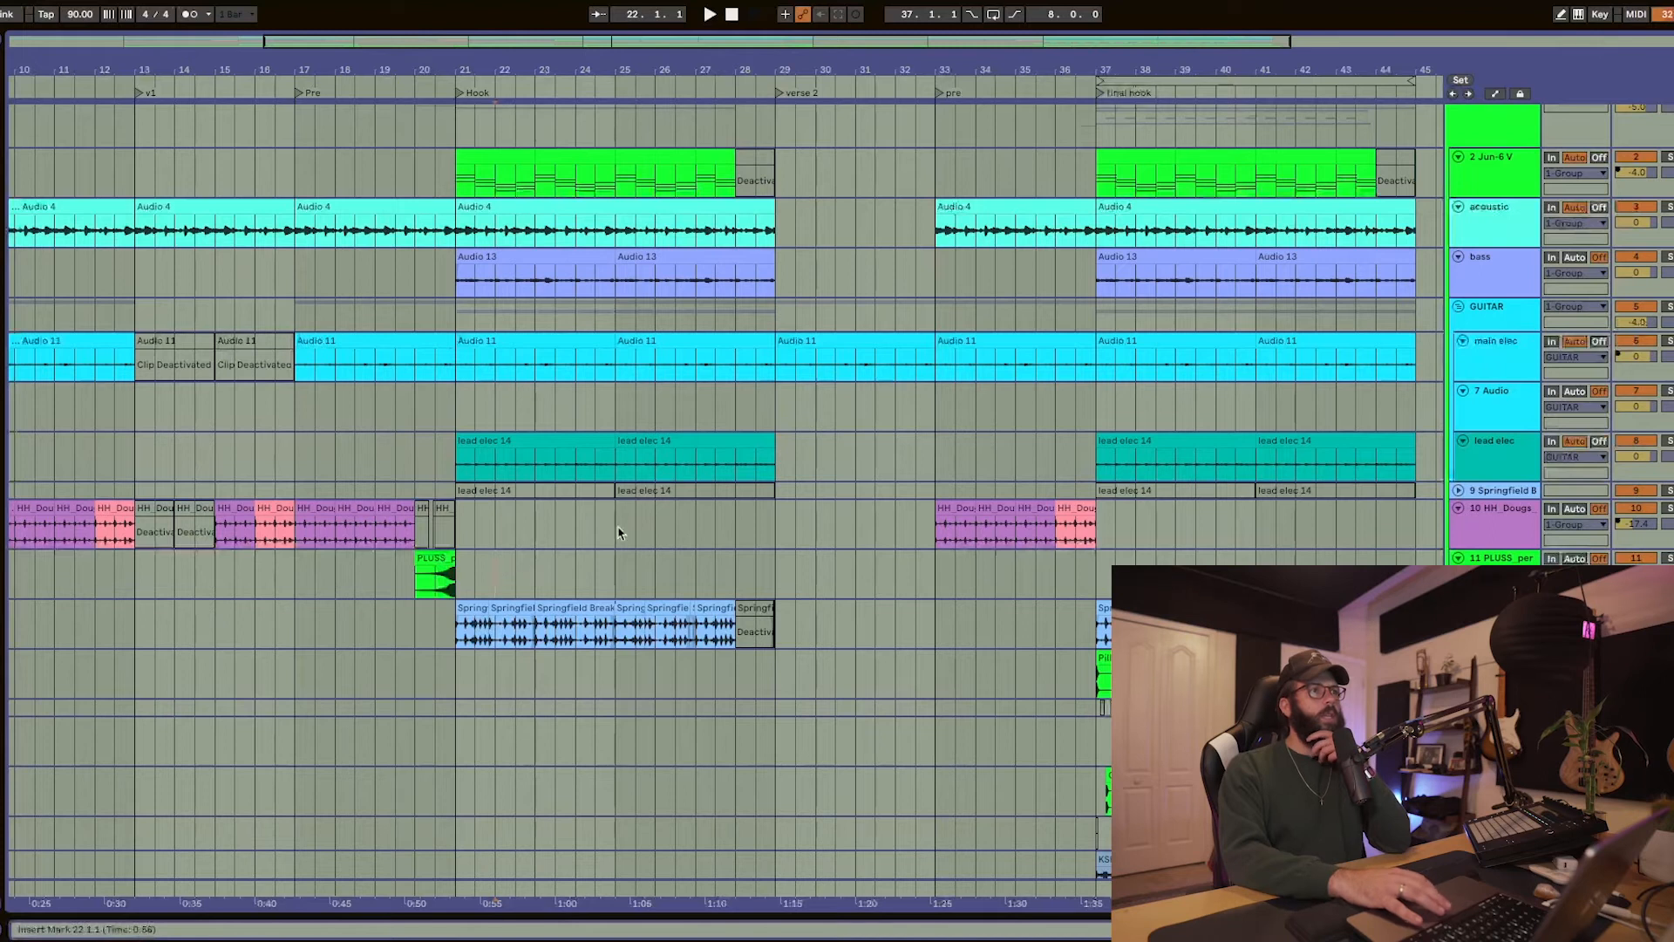
{"action": "key", "text": "space"}
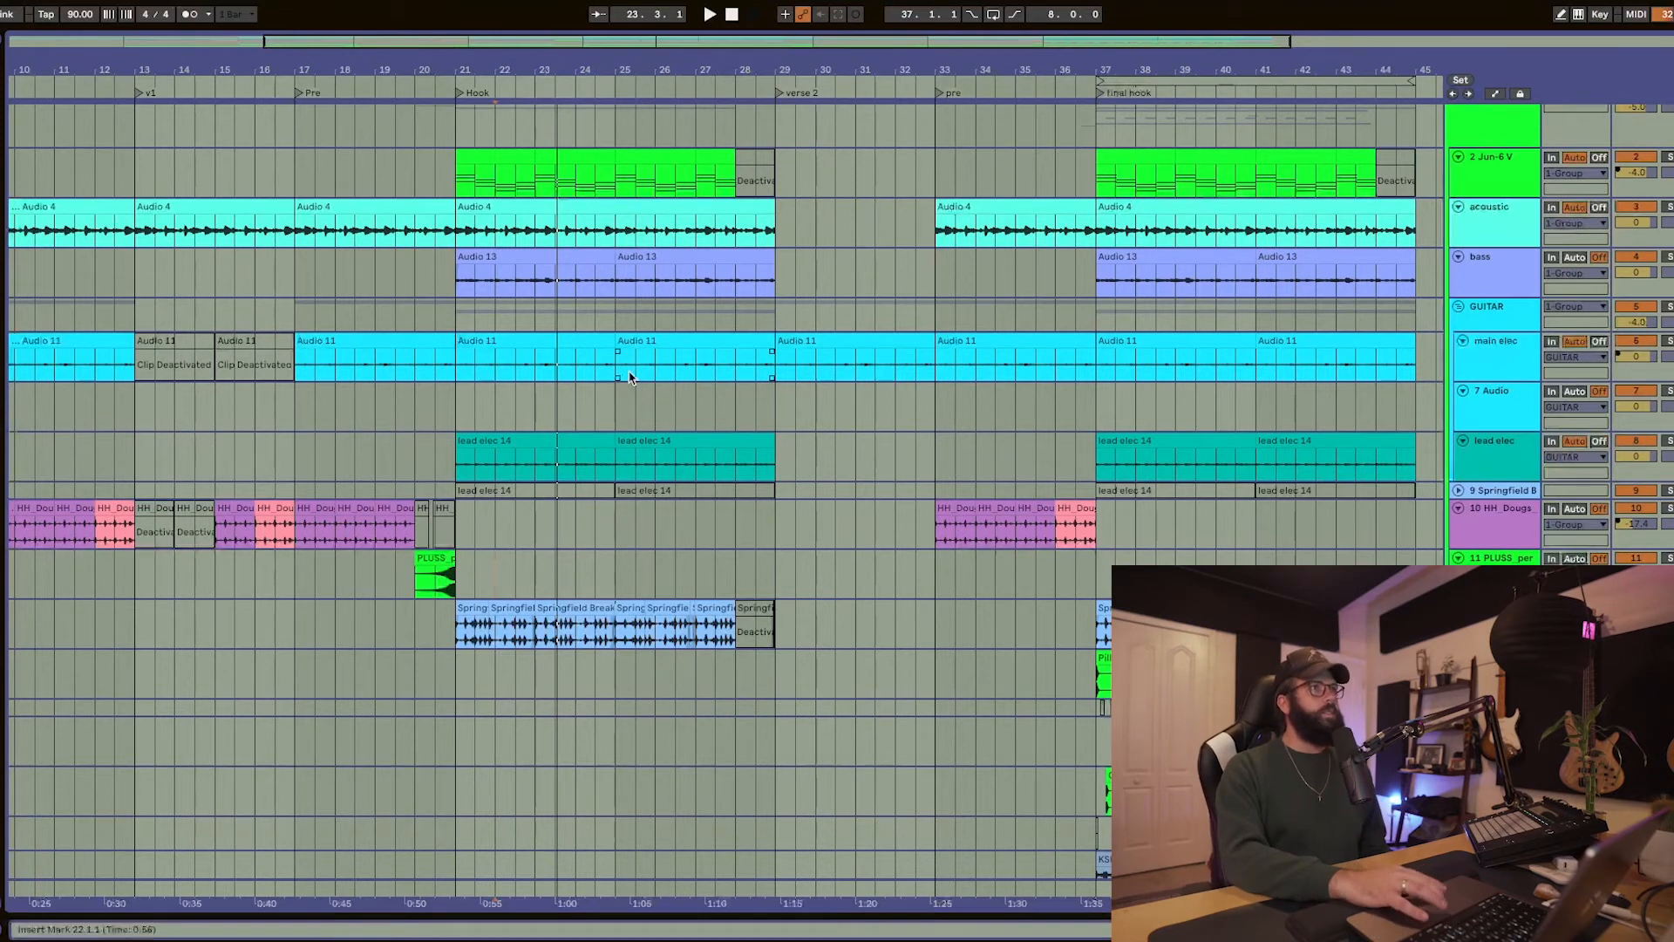
- Examine the deactivated Jun-6 V and Springfield break clips in the last bar of the hook
{"action": "scroll", "coordinate": [629, 377], "scroll_direction": "down", "scroll_amount": 5}
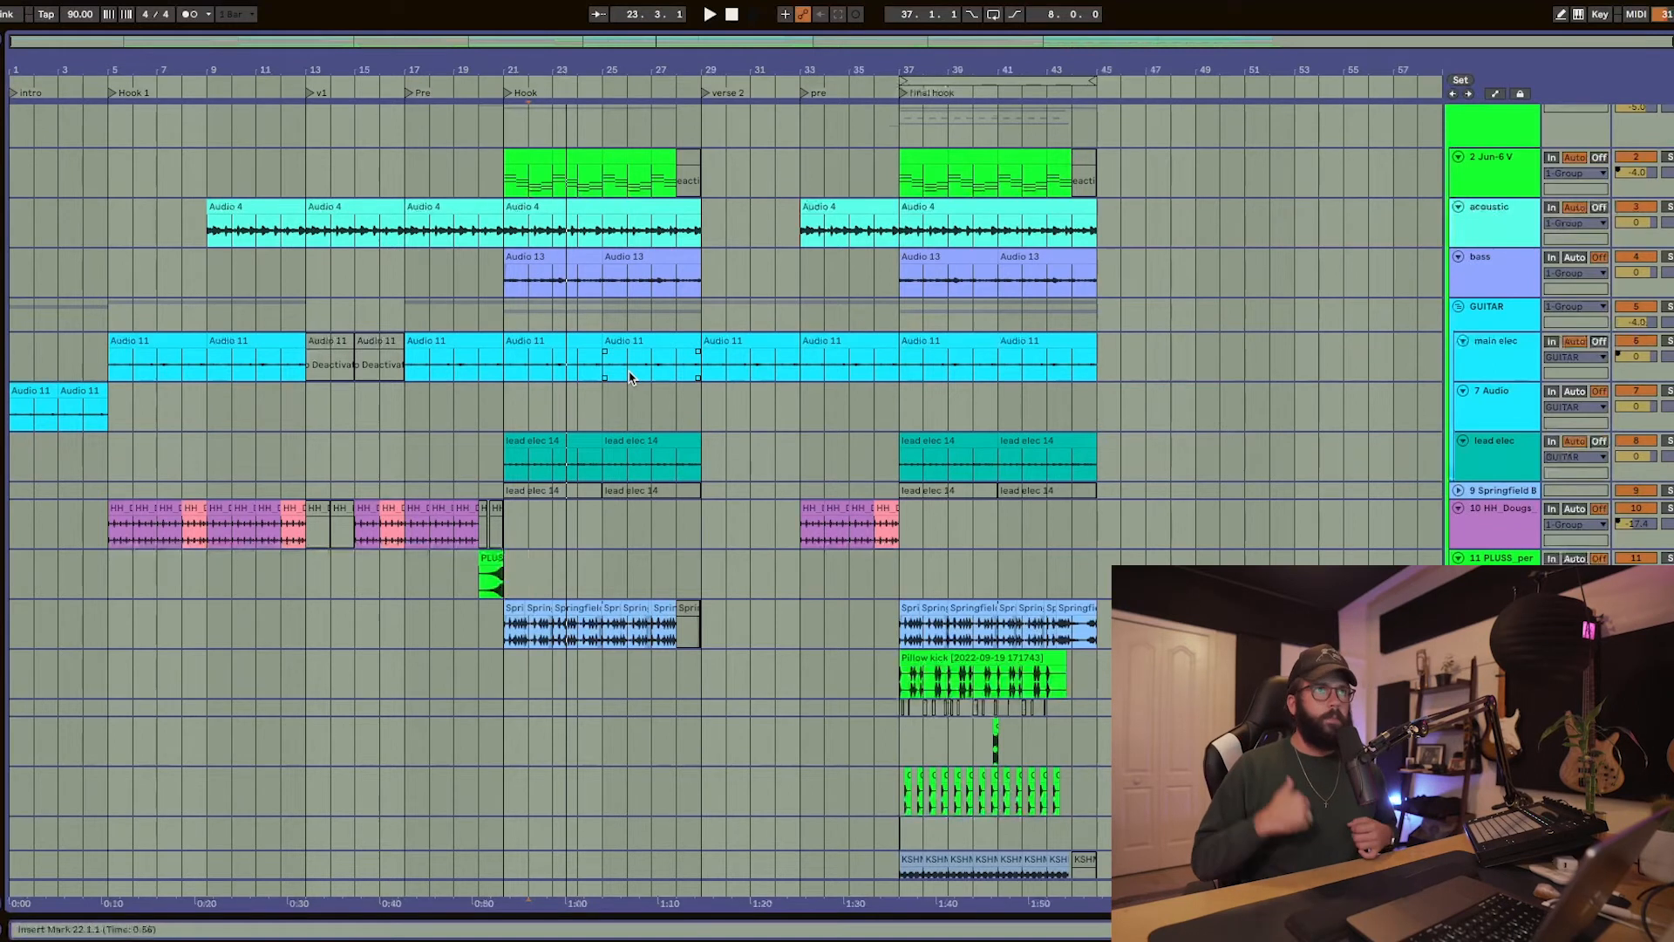
{"action": "scroll", "coordinate": [632, 376], "scroll_direction": "up", "scroll_amount": 3}
{"action": "scroll", "coordinate": [631, 376], "scroll_direction": "up", "scroll_amount": 2}
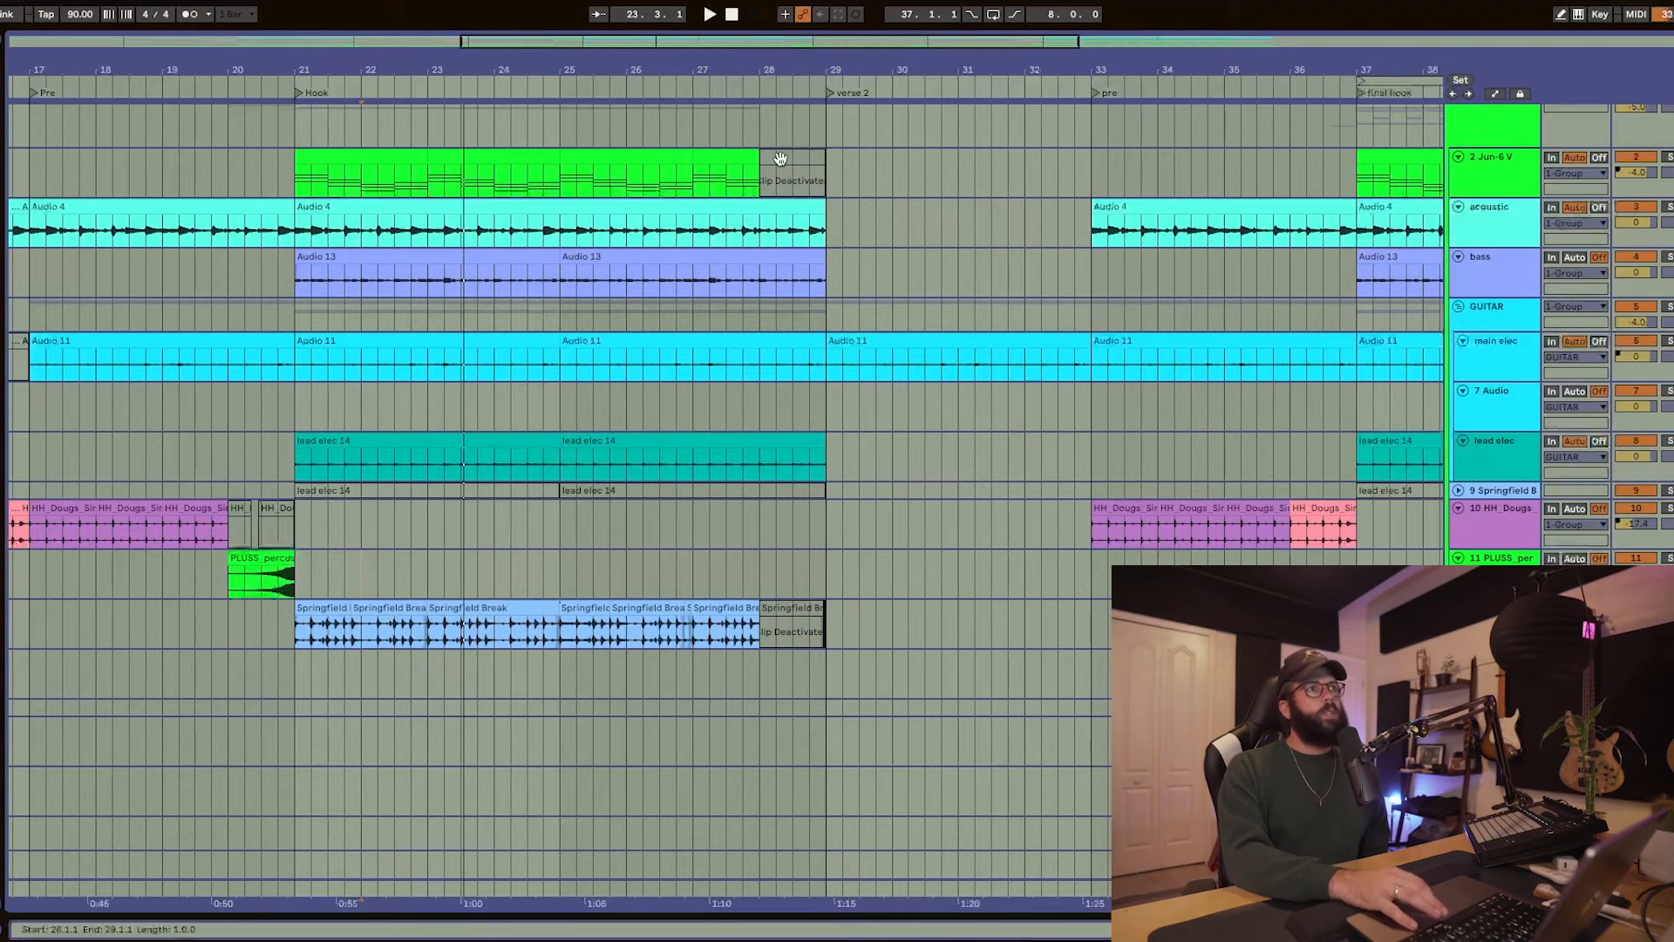
{"action": "scroll", "coordinate": [790, 335], "scroll_direction": "down", "scroll_amount": 5}
{"action": "scroll", "coordinate": [790, 335], "scroll_direction": "down", "scroll_amount": 3}
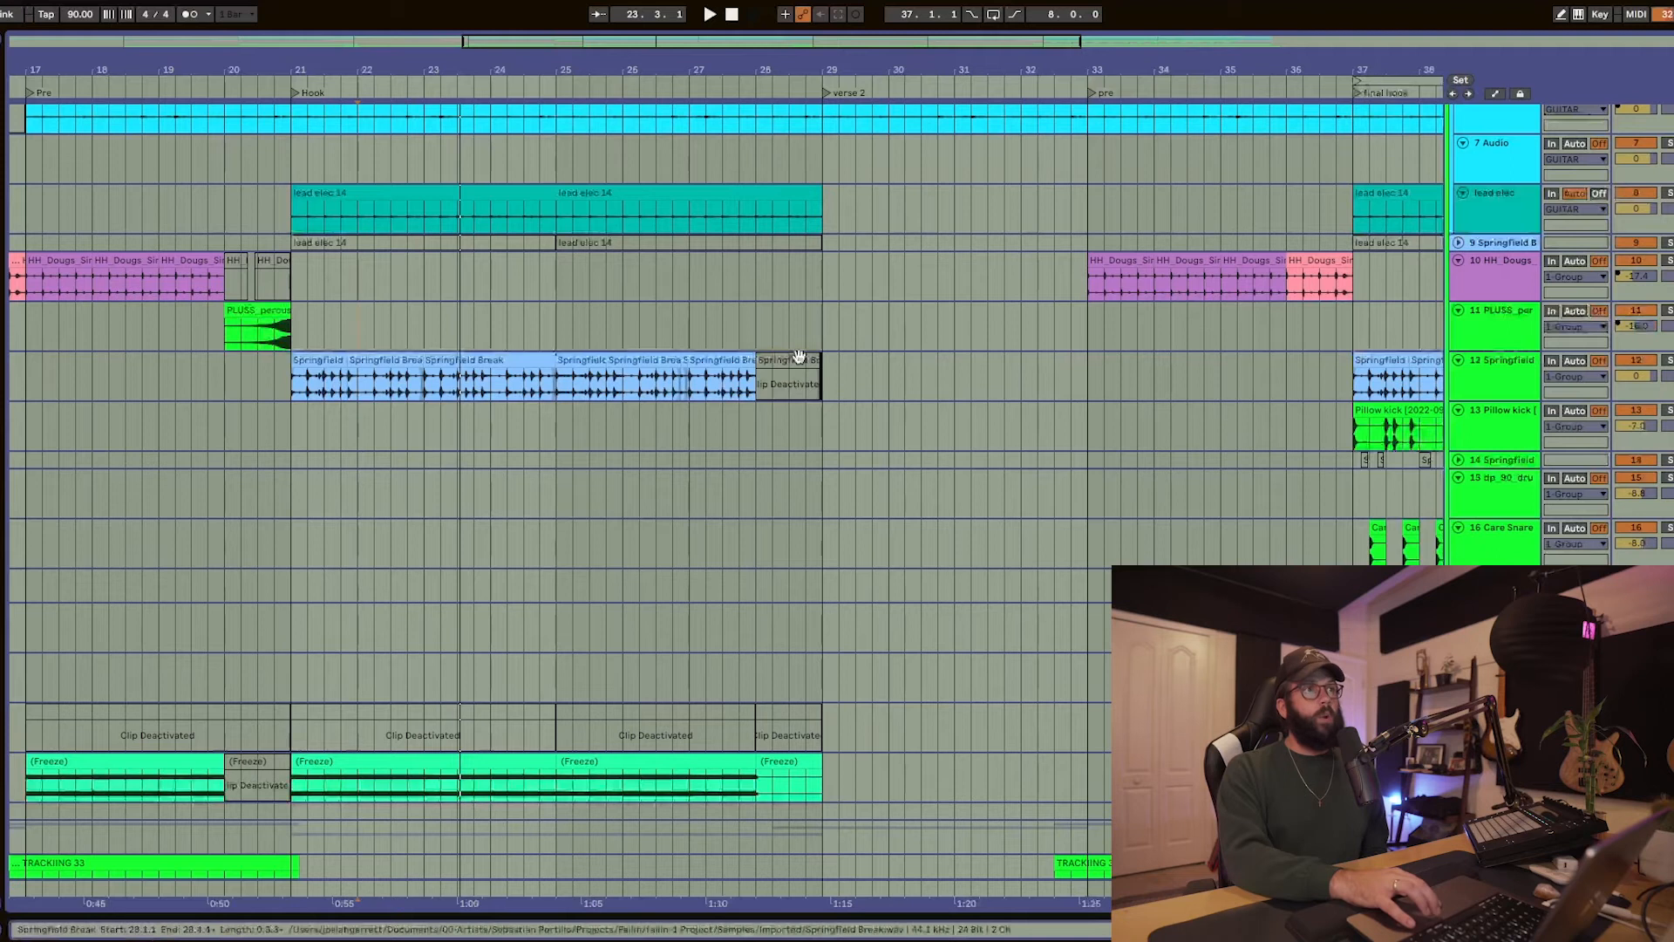
{"action": "scroll", "coordinate": [799, 360], "scroll_direction": "up", "scroll_amount": 6}
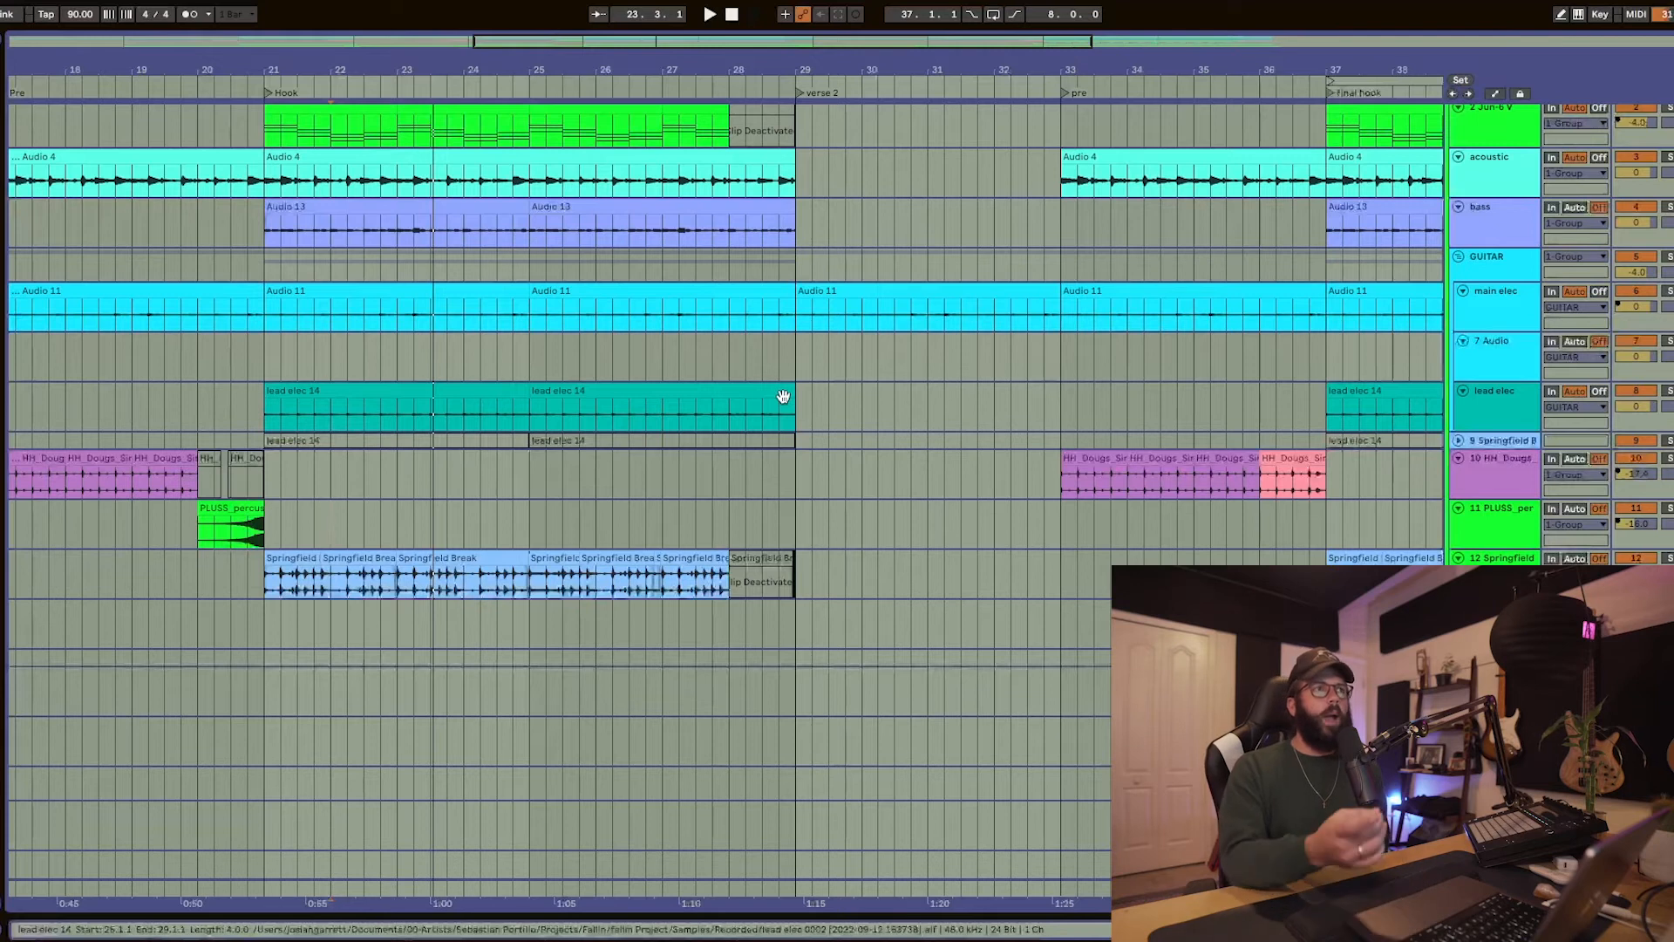
- Play the hook's last bar from bar 28 in the full mix and with lead elec soloed, and clear the solo
{"action": "left_click", "coordinate": [728, 365]}
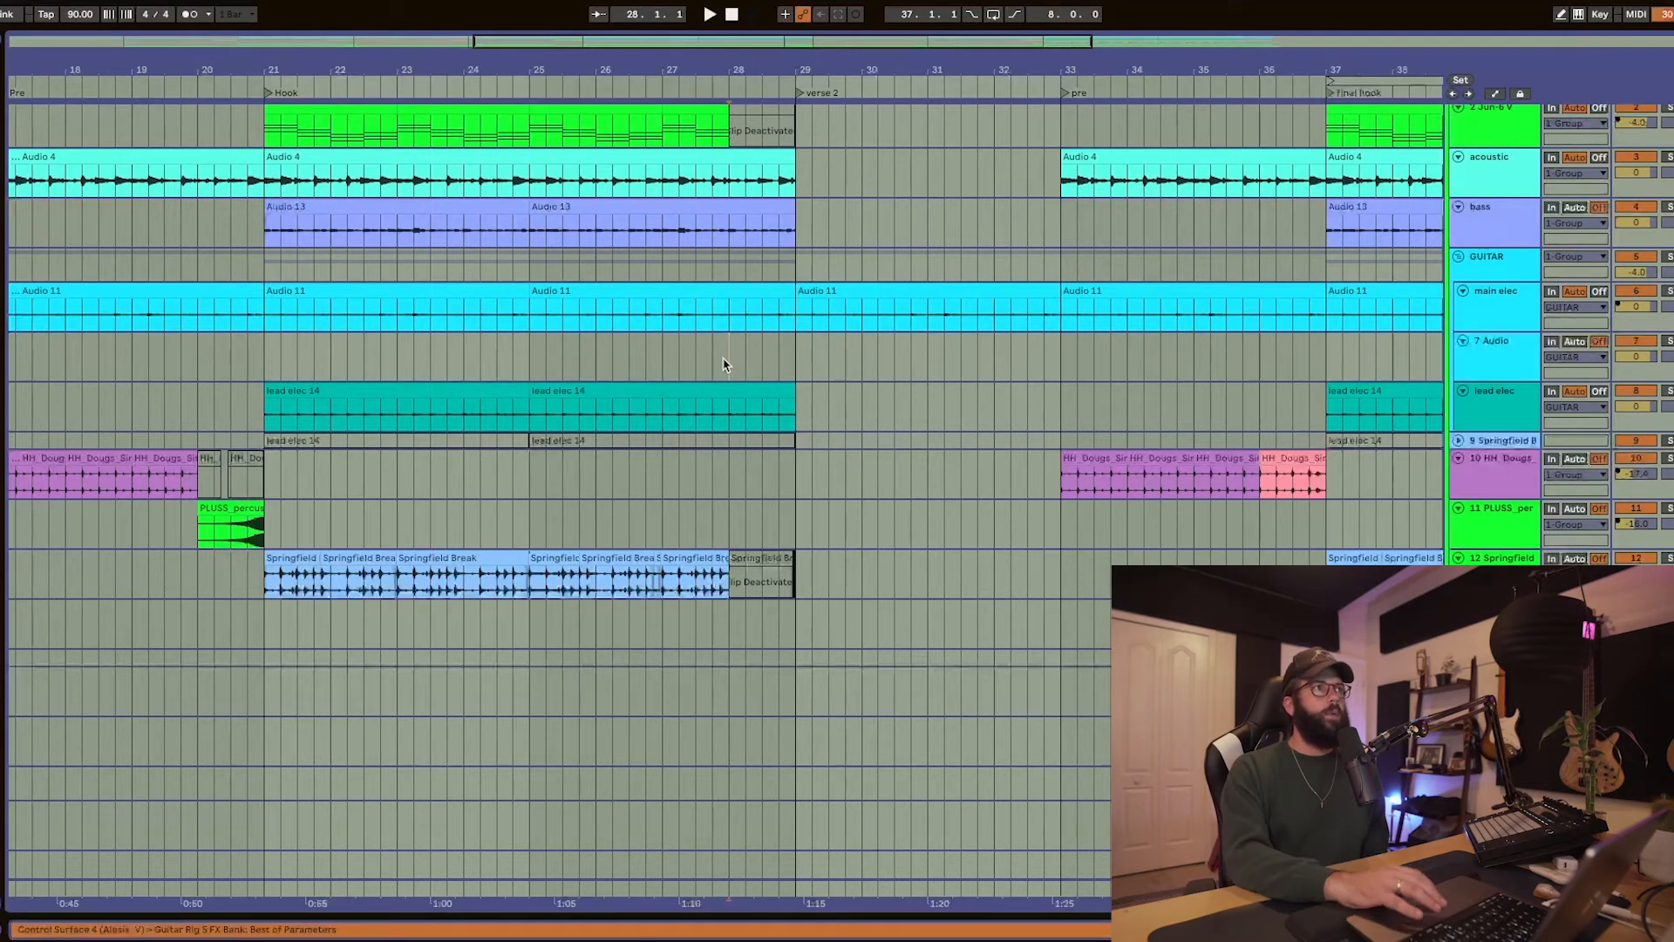
{"action": "key", "text": "space"}
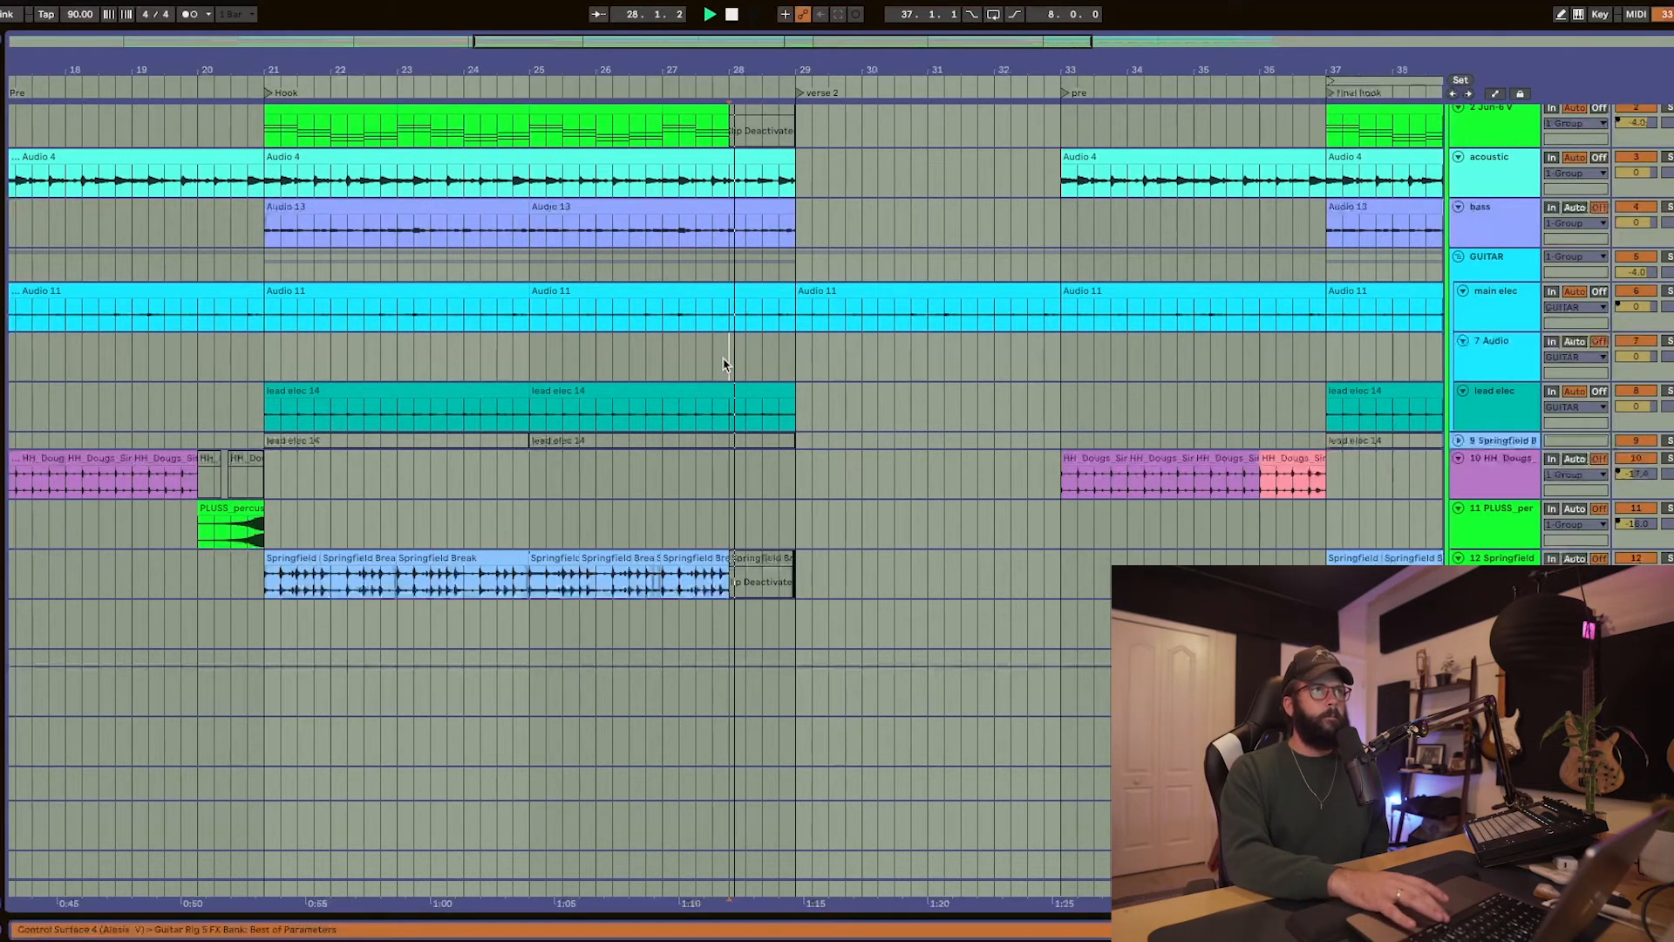
{"action": "key", "text": "space"}
{"action": "left_click", "coordinate": [1667, 390]}
{"action": "key", "text": "space"}
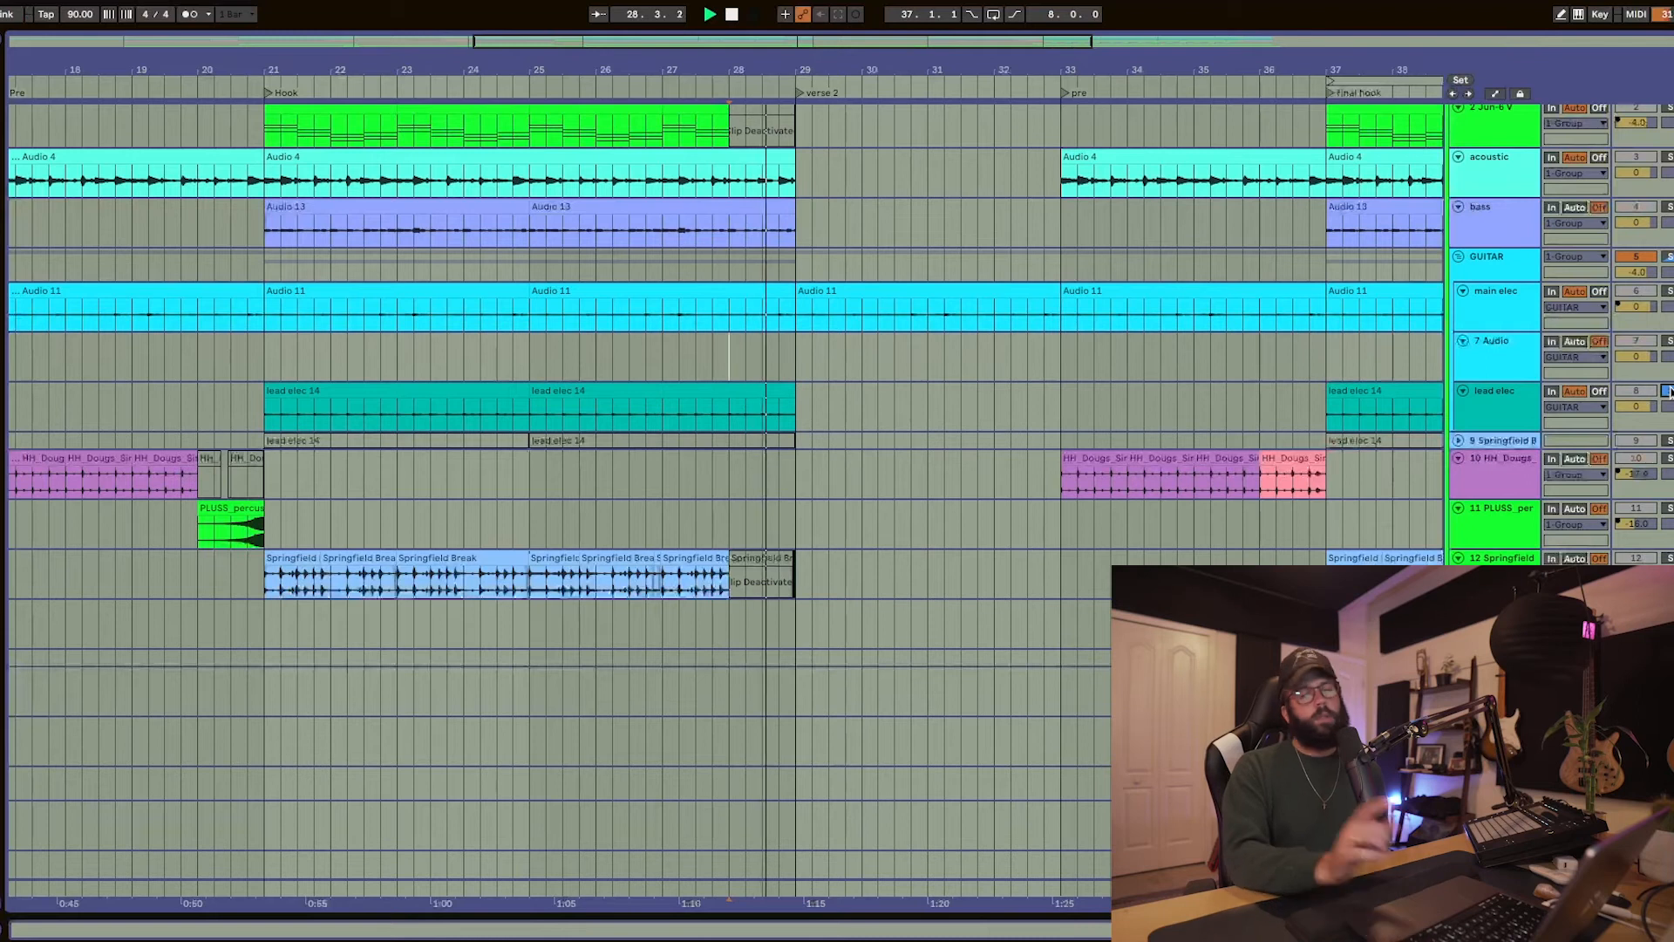
{"action": "key", "text": "space"}
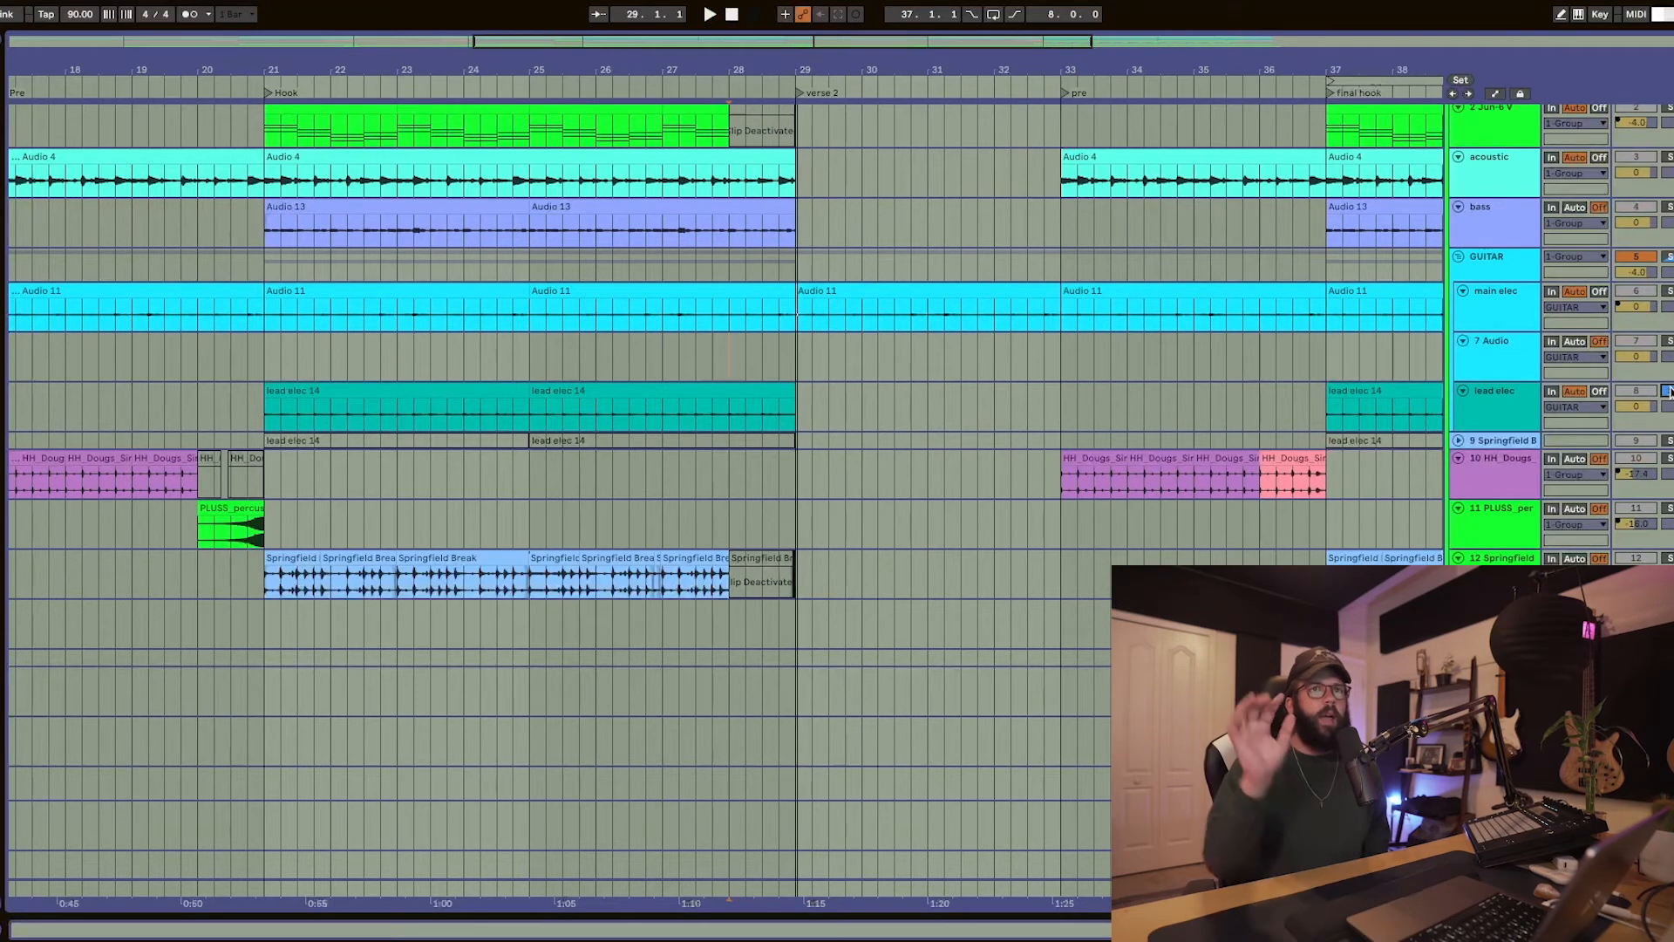
{"action": "left_click", "coordinate": [1667, 390]}
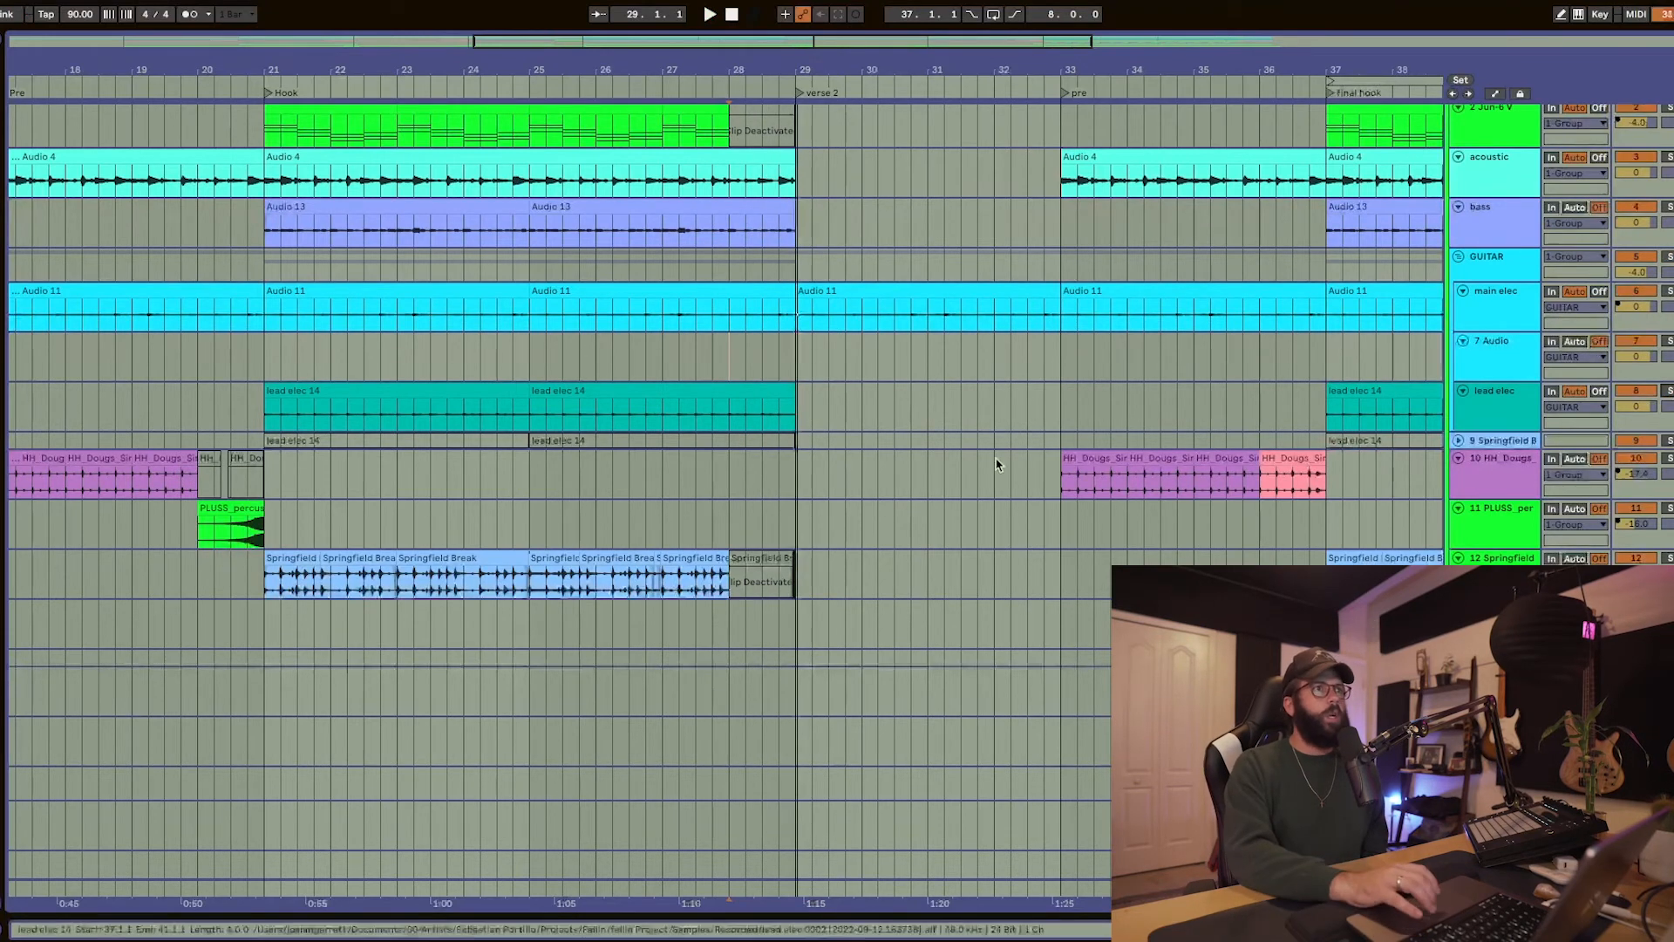
- Look over how the drum and vocal clips lead from the hook into verse 2
{"action": "scroll", "coordinate": [628, 471], "scroll_direction": "down", "scroll_amount": 5}
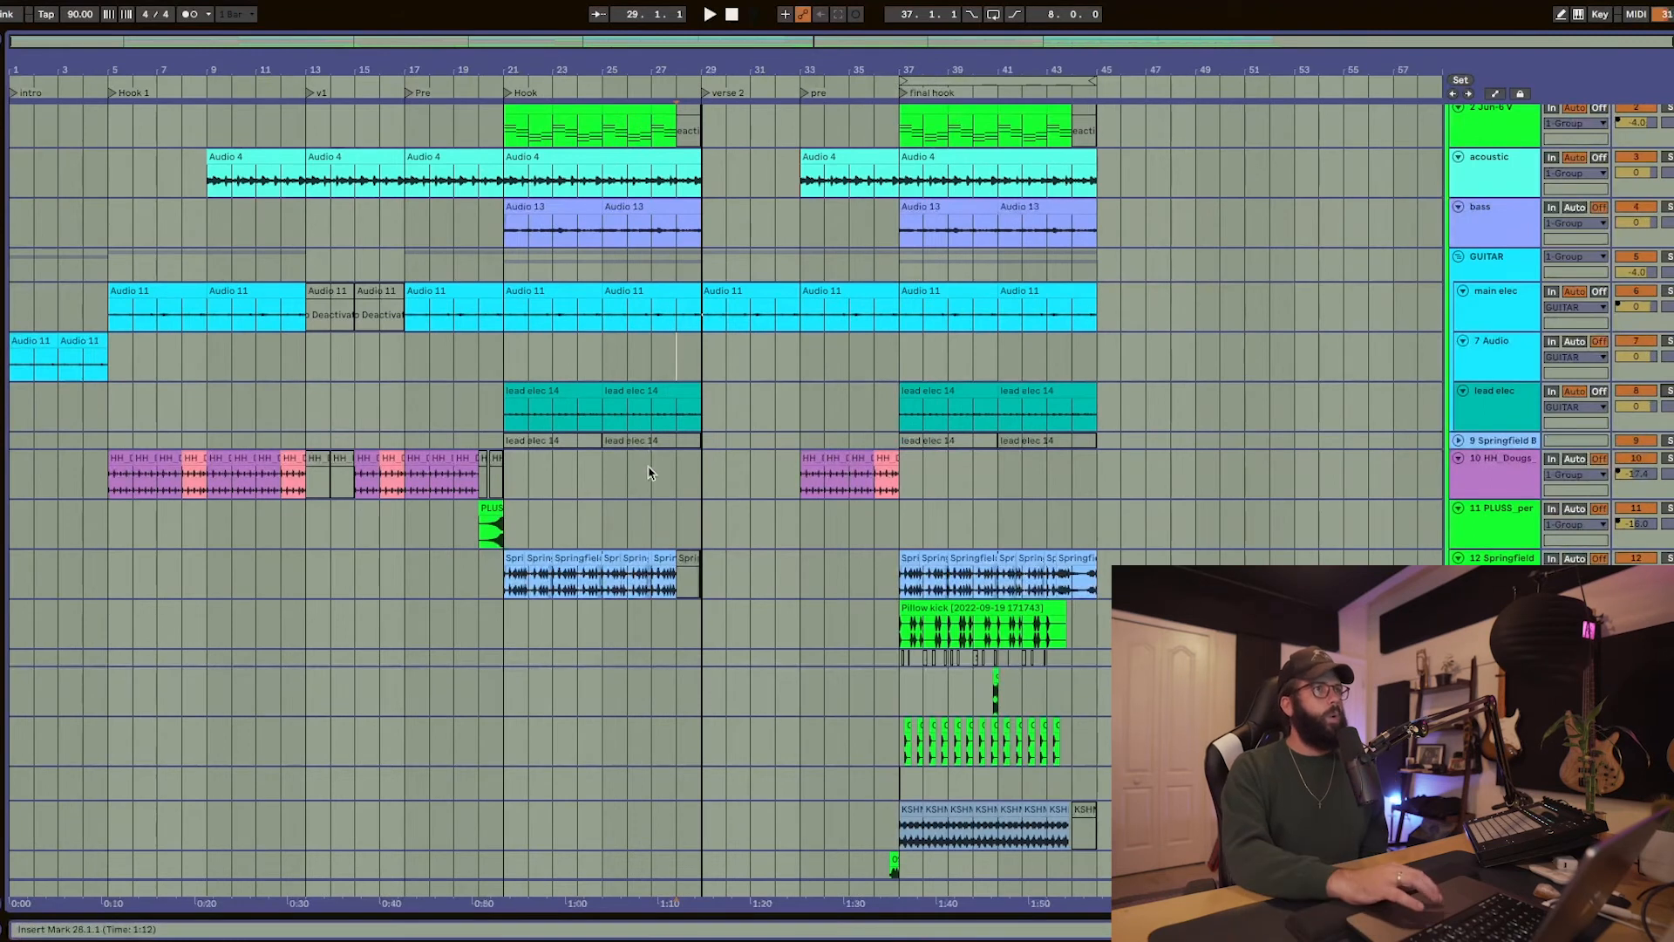
{"action": "scroll", "coordinate": [667, 469], "scroll_direction": "up", "scroll_amount": 4}
{"action": "scroll", "coordinate": [667, 469], "scroll_direction": "down", "scroll_amount": 3}
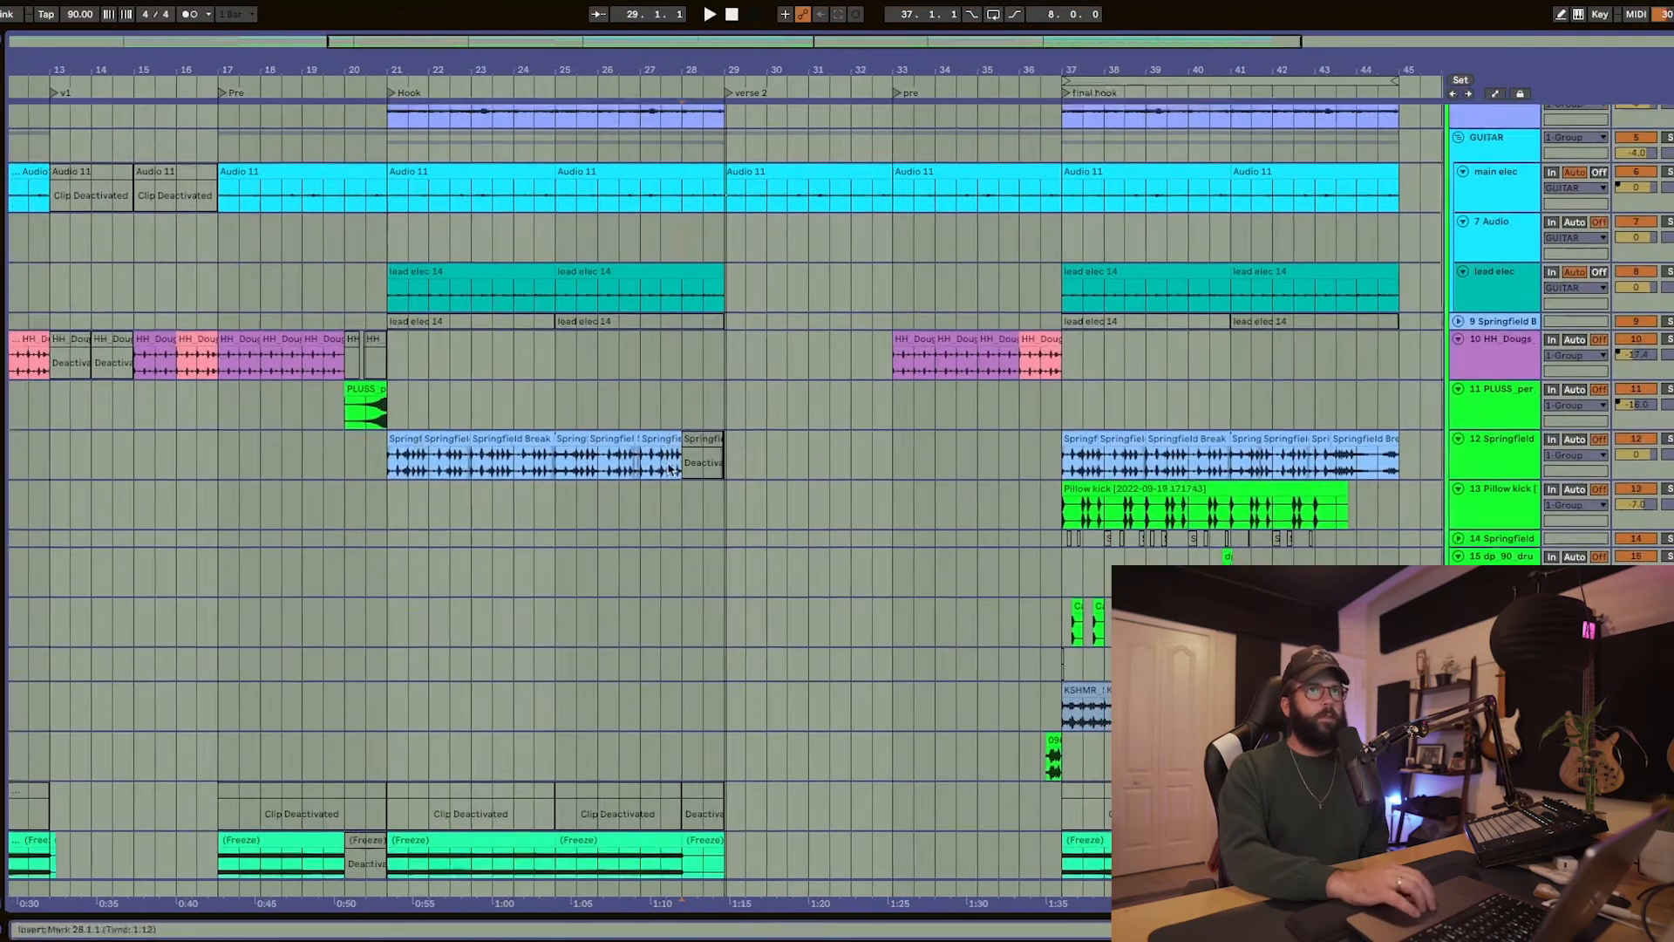
{"action": "scroll", "coordinate": [667, 469], "scroll_direction": "down", "scroll_amount": 5}
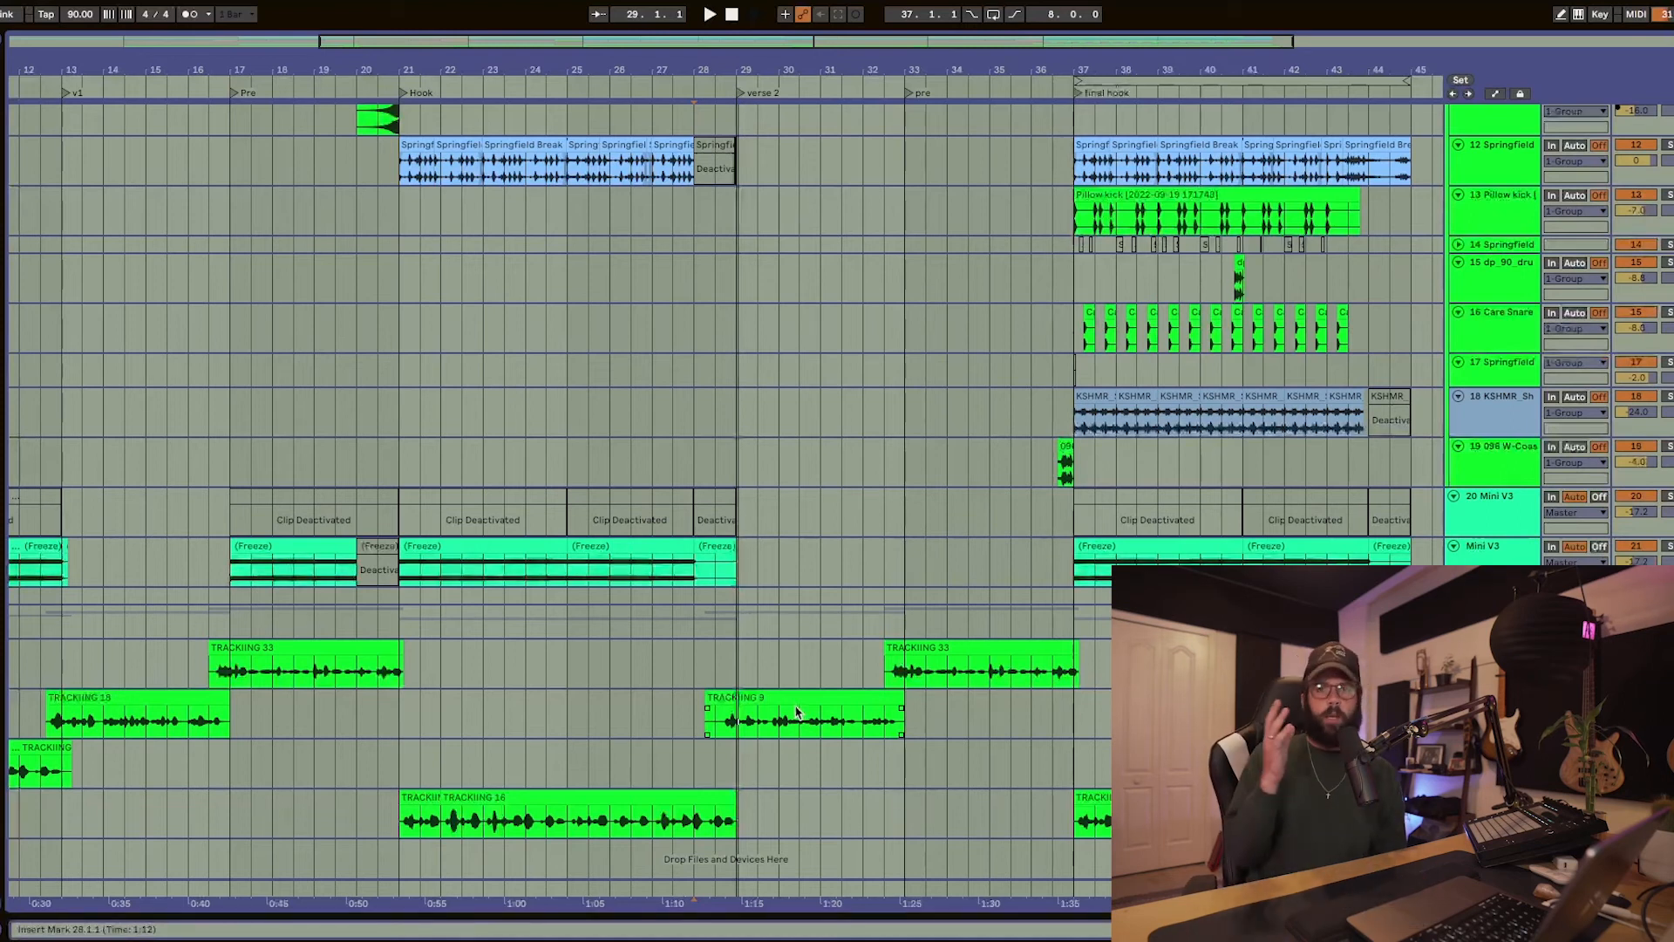
{"action": "scroll", "coordinate": [796, 713], "scroll_direction": "down", "scroll_amount": 1}
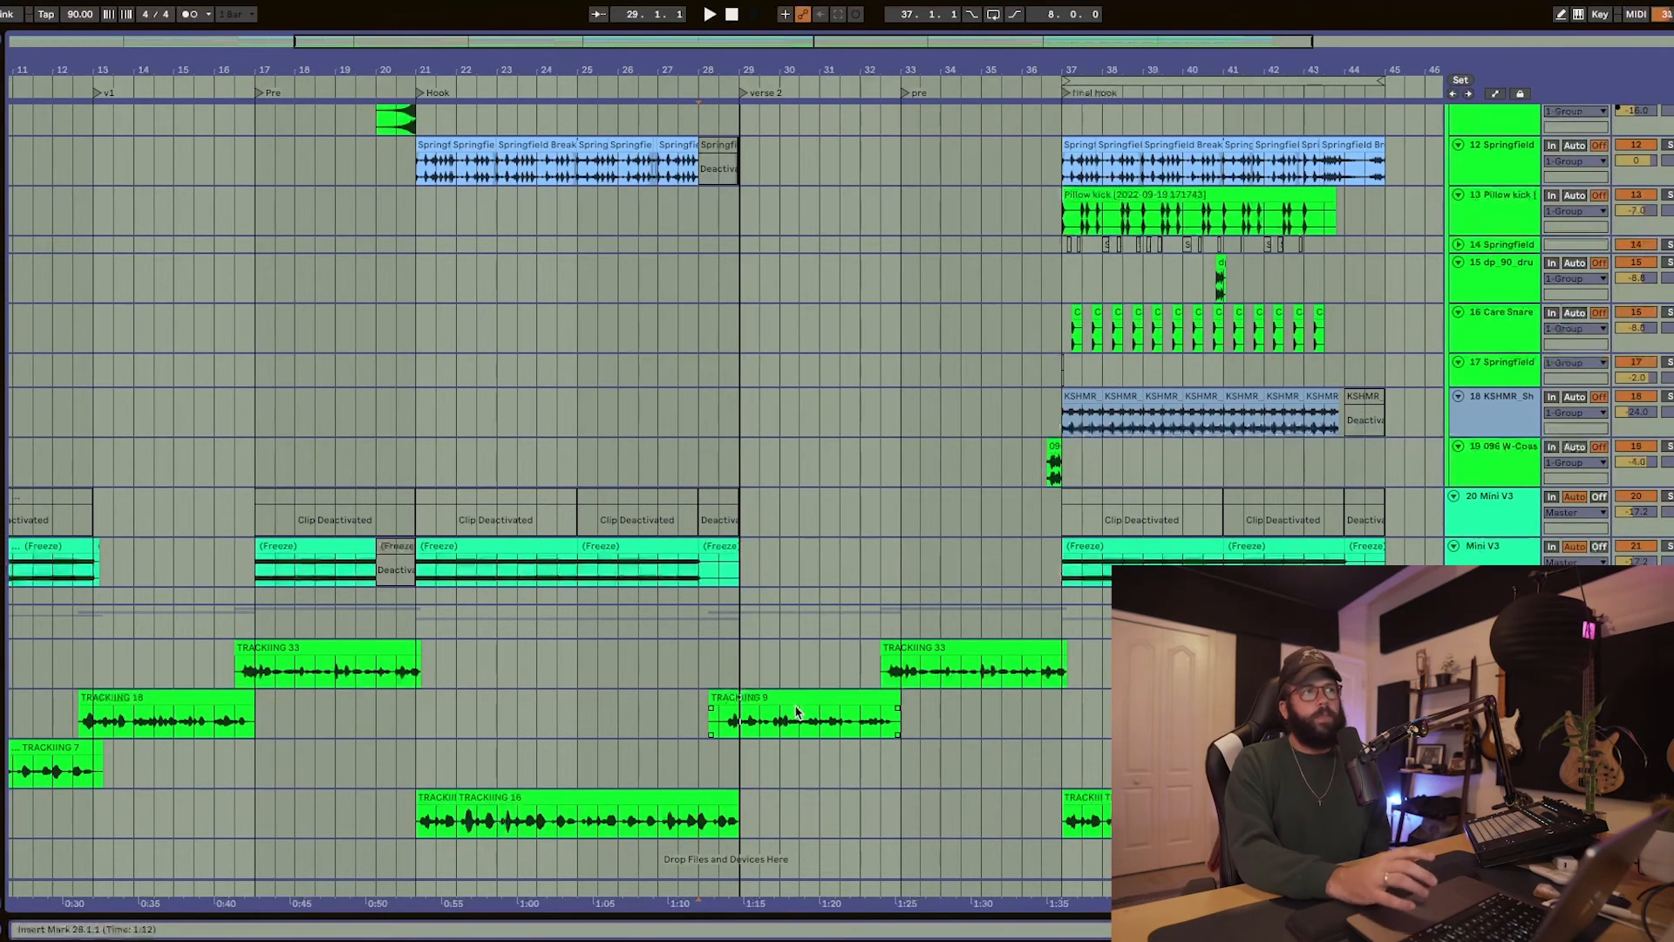
{"action": "scroll", "coordinate": [796, 712], "scroll_direction": "up", "scroll_amount": 8}
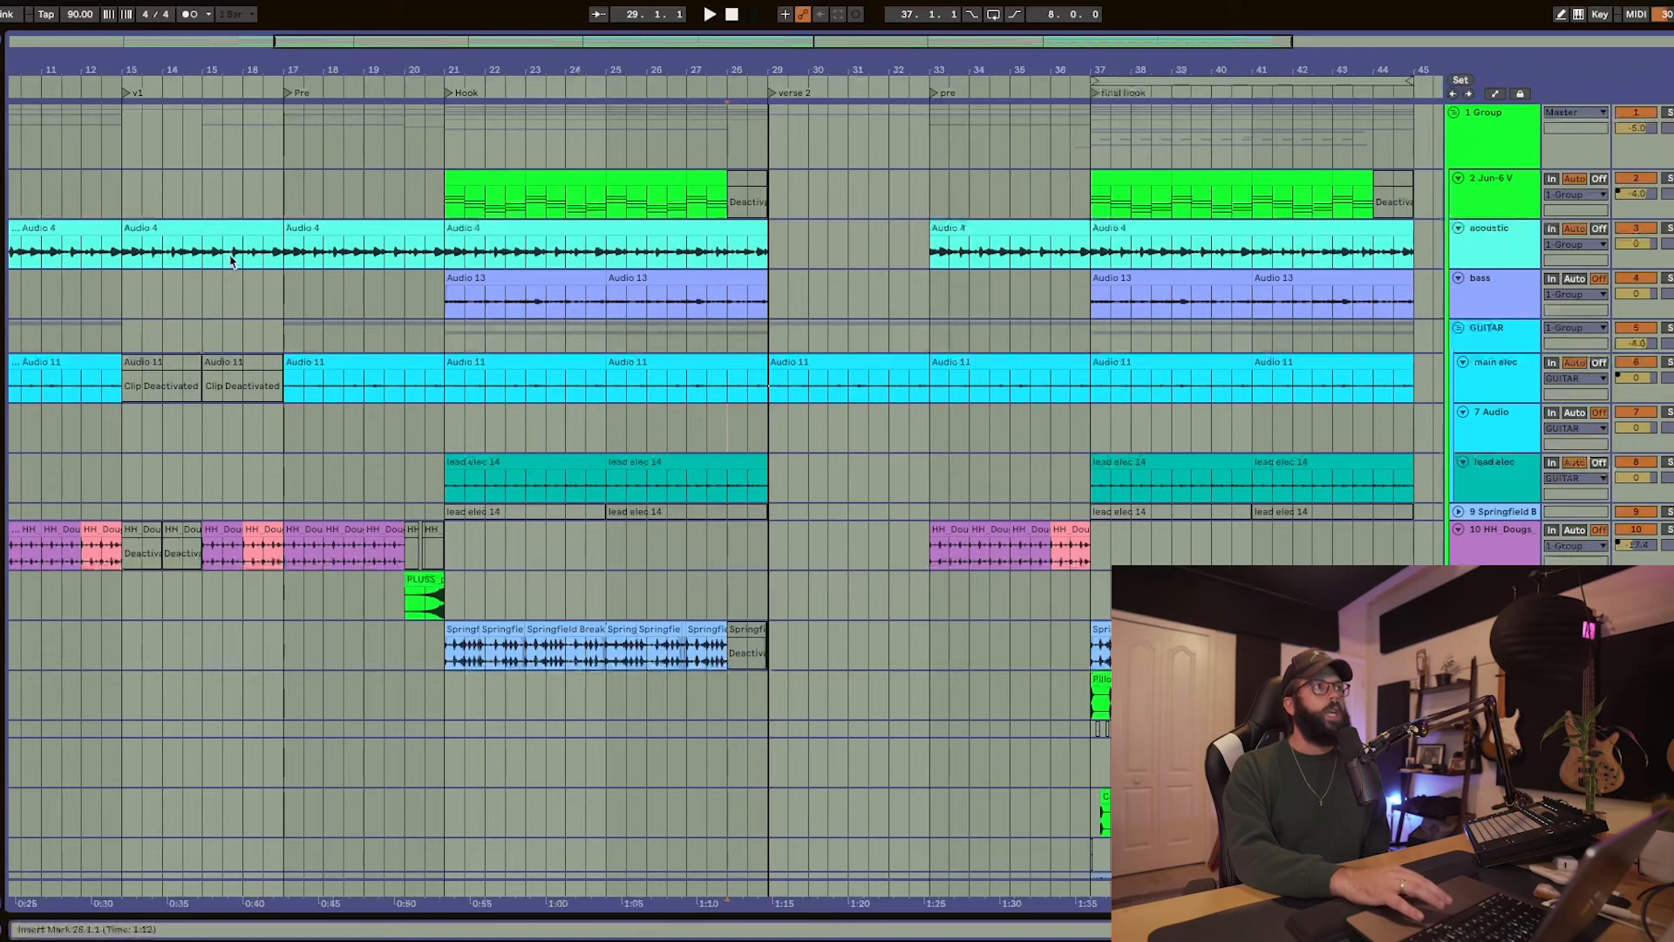
- Examine which layers remain in verse 2 from bar 29, compared with the hook before it and the pre after it
{"action": "scroll", "coordinate": [793, 364], "scroll_direction": "down", "scroll_amount": 1}
{"action": "scroll", "coordinate": [796, 365], "scroll_direction": "left", "scroll_amount": 4}
{"action": "scroll", "coordinate": [796, 362], "scroll_direction": "up", "scroll_amount": 2}
{"action": "scroll", "coordinate": [796, 360], "scroll_direction": "down", "scroll_amount": 4}
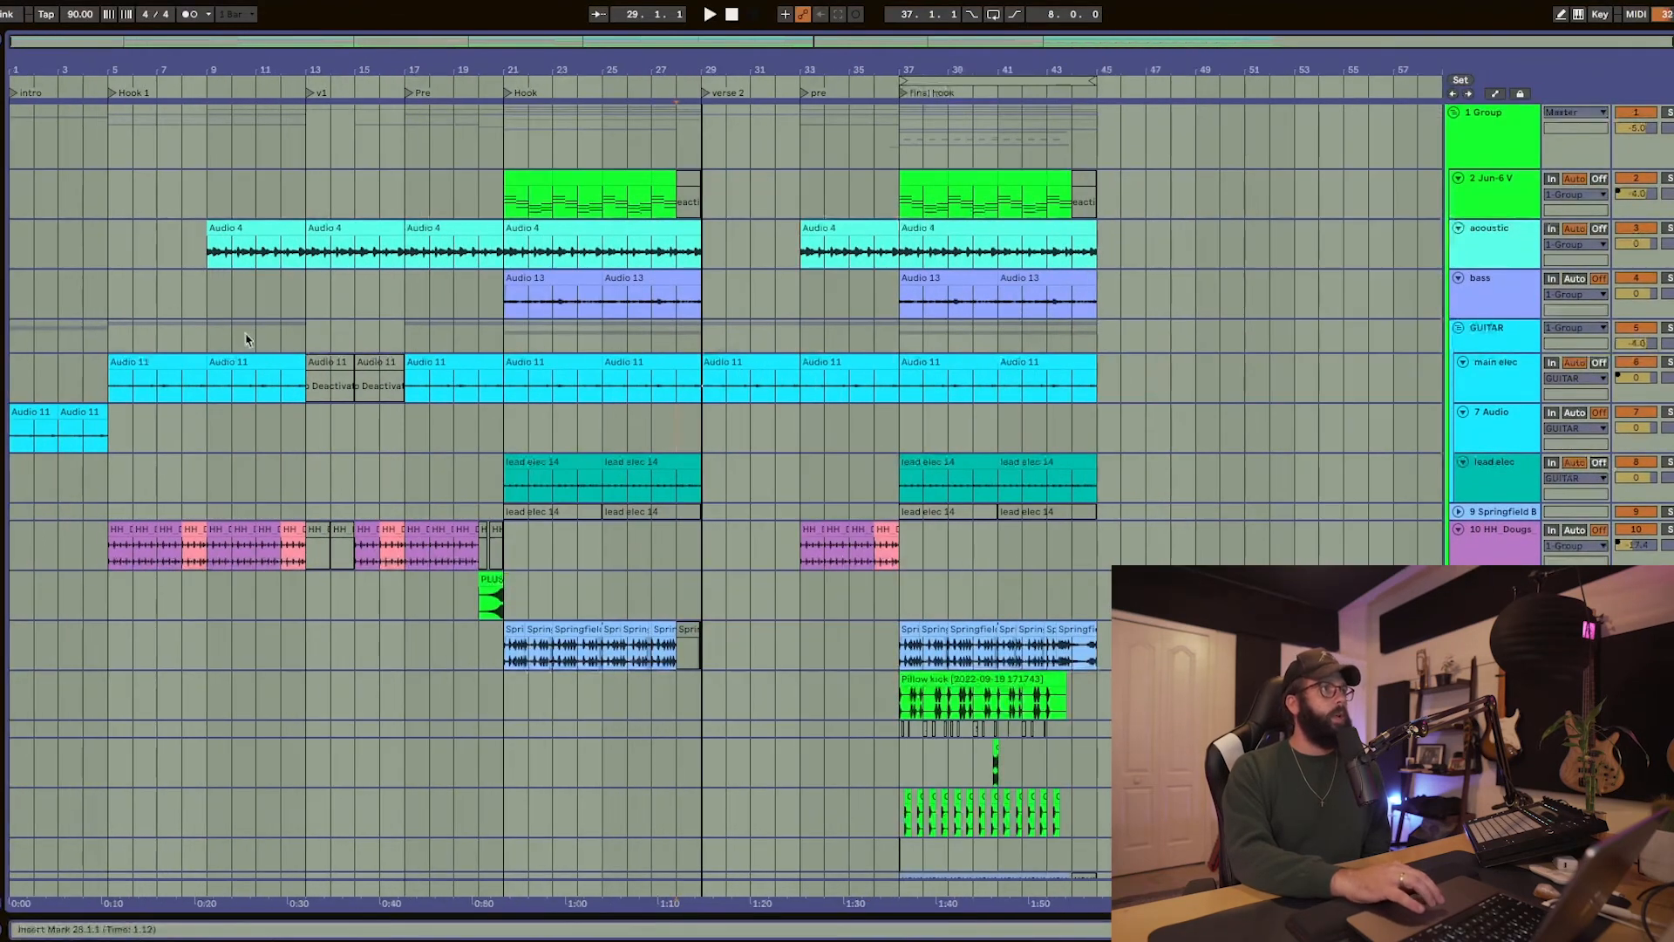
{"action": "scroll", "coordinate": [247, 336], "scroll_direction": "down", "scroll_amount": 1}
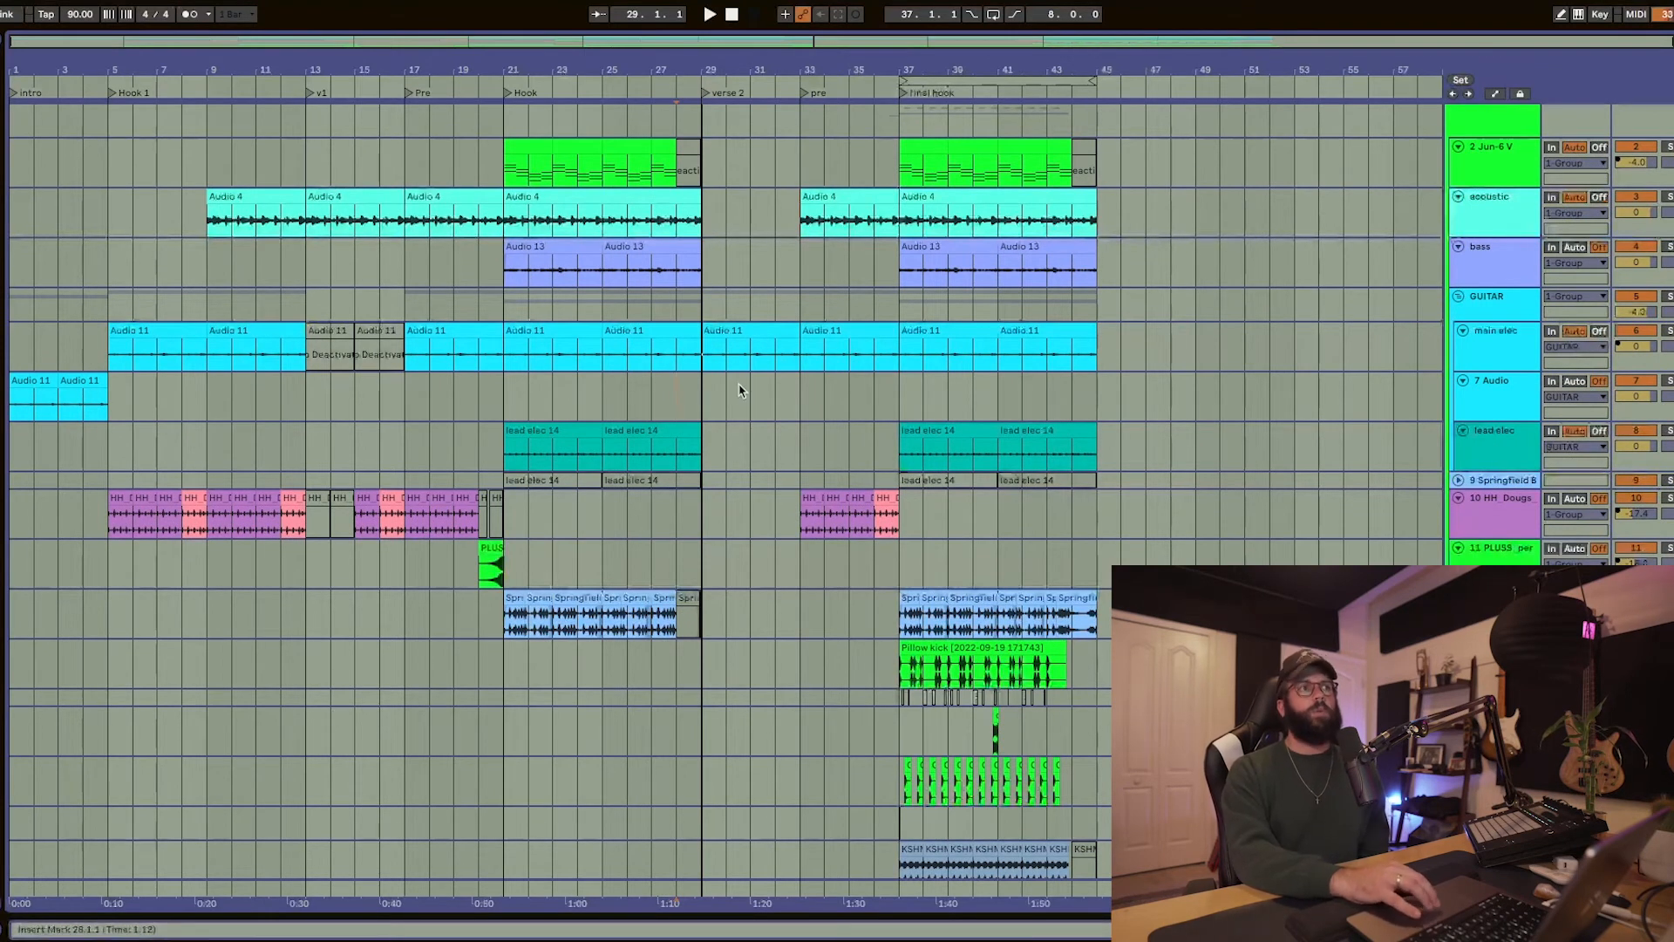
{"action": "scroll", "coordinate": [740, 390], "scroll_direction": "up", "scroll_amount": 3}
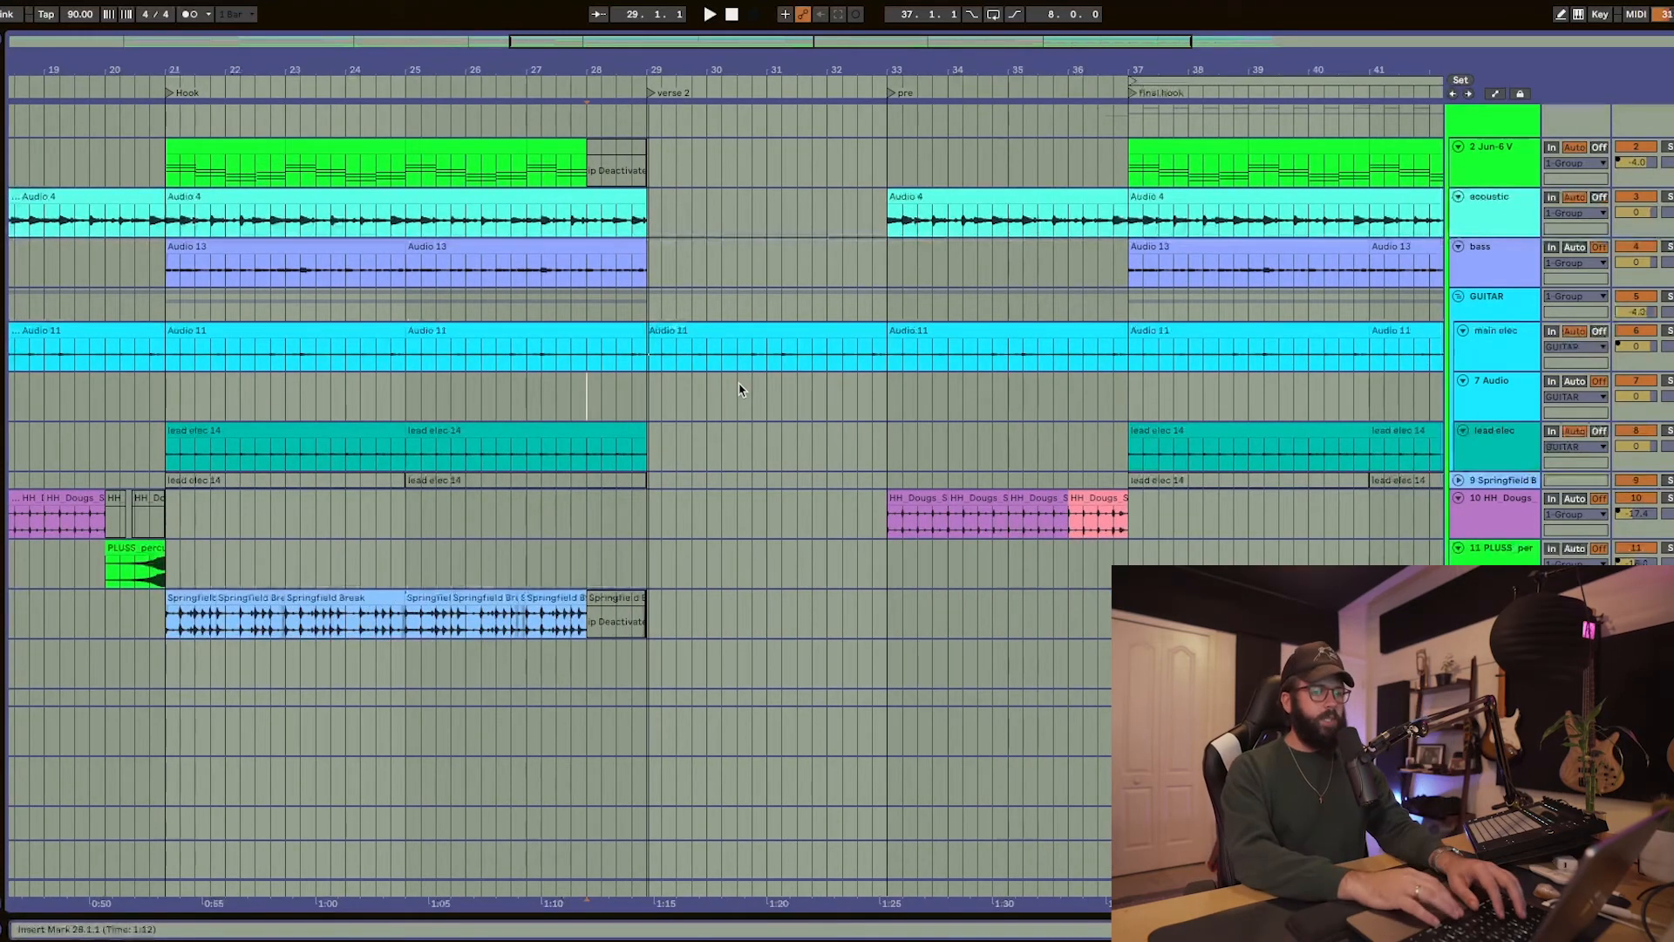
{"action": "scroll", "coordinate": [691, 307], "scroll_direction": "up", "scroll_amount": 2}
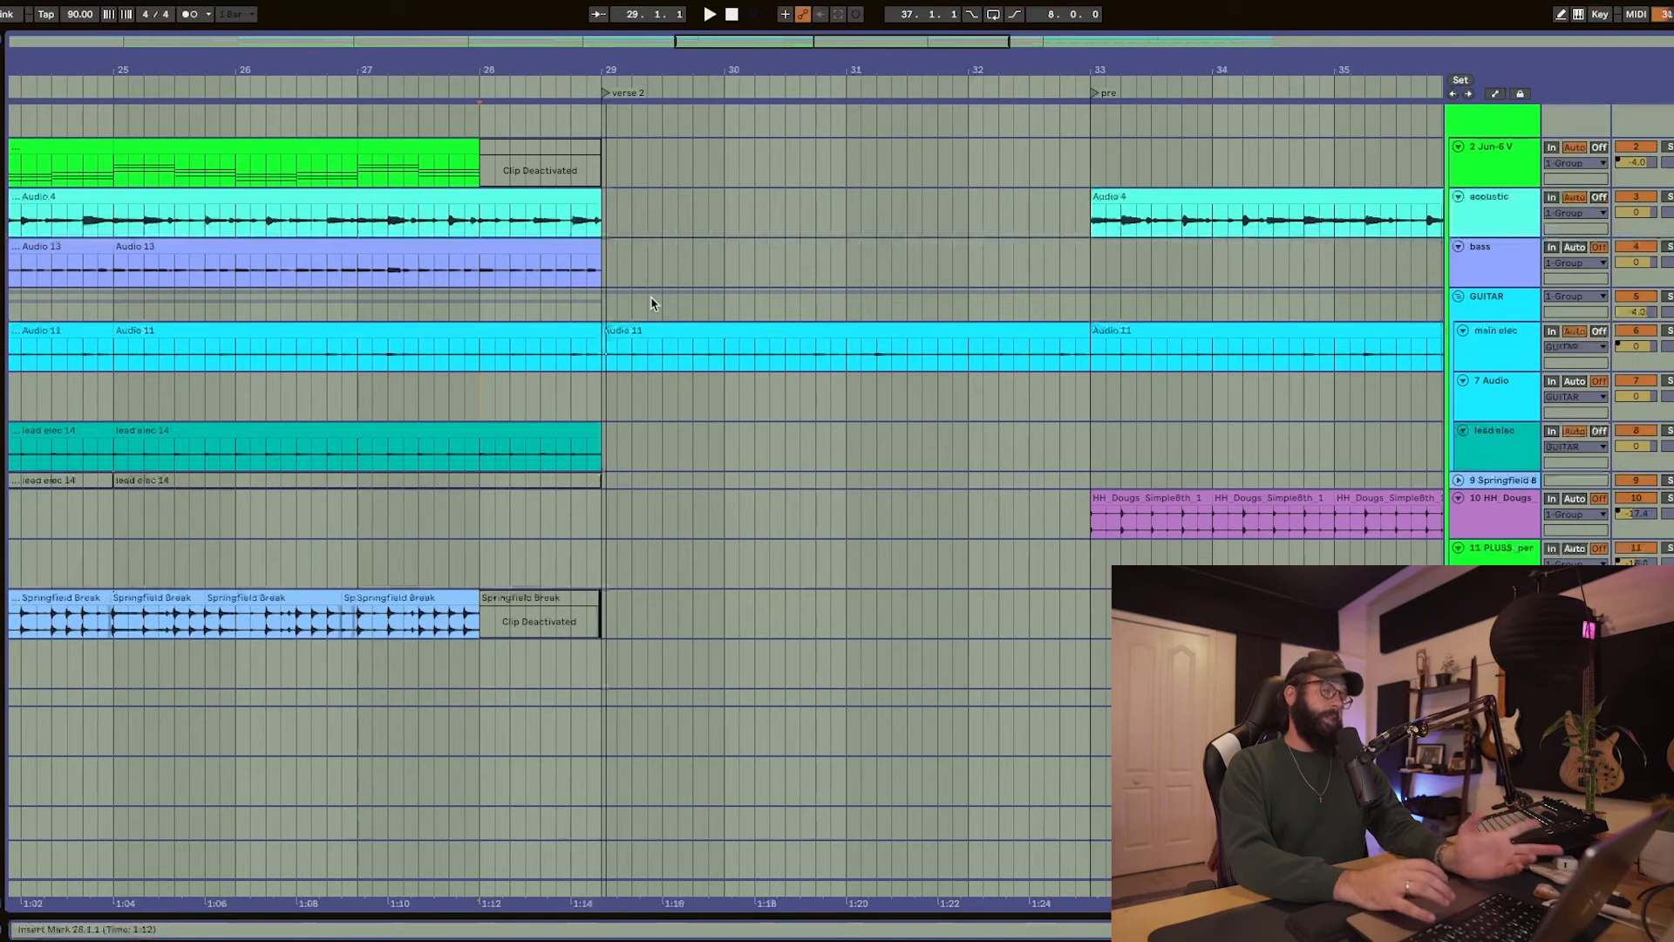
{"action": "scroll", "coordinate": [626, 236], "scroll_direction": "down", "scroll_amount": 2}
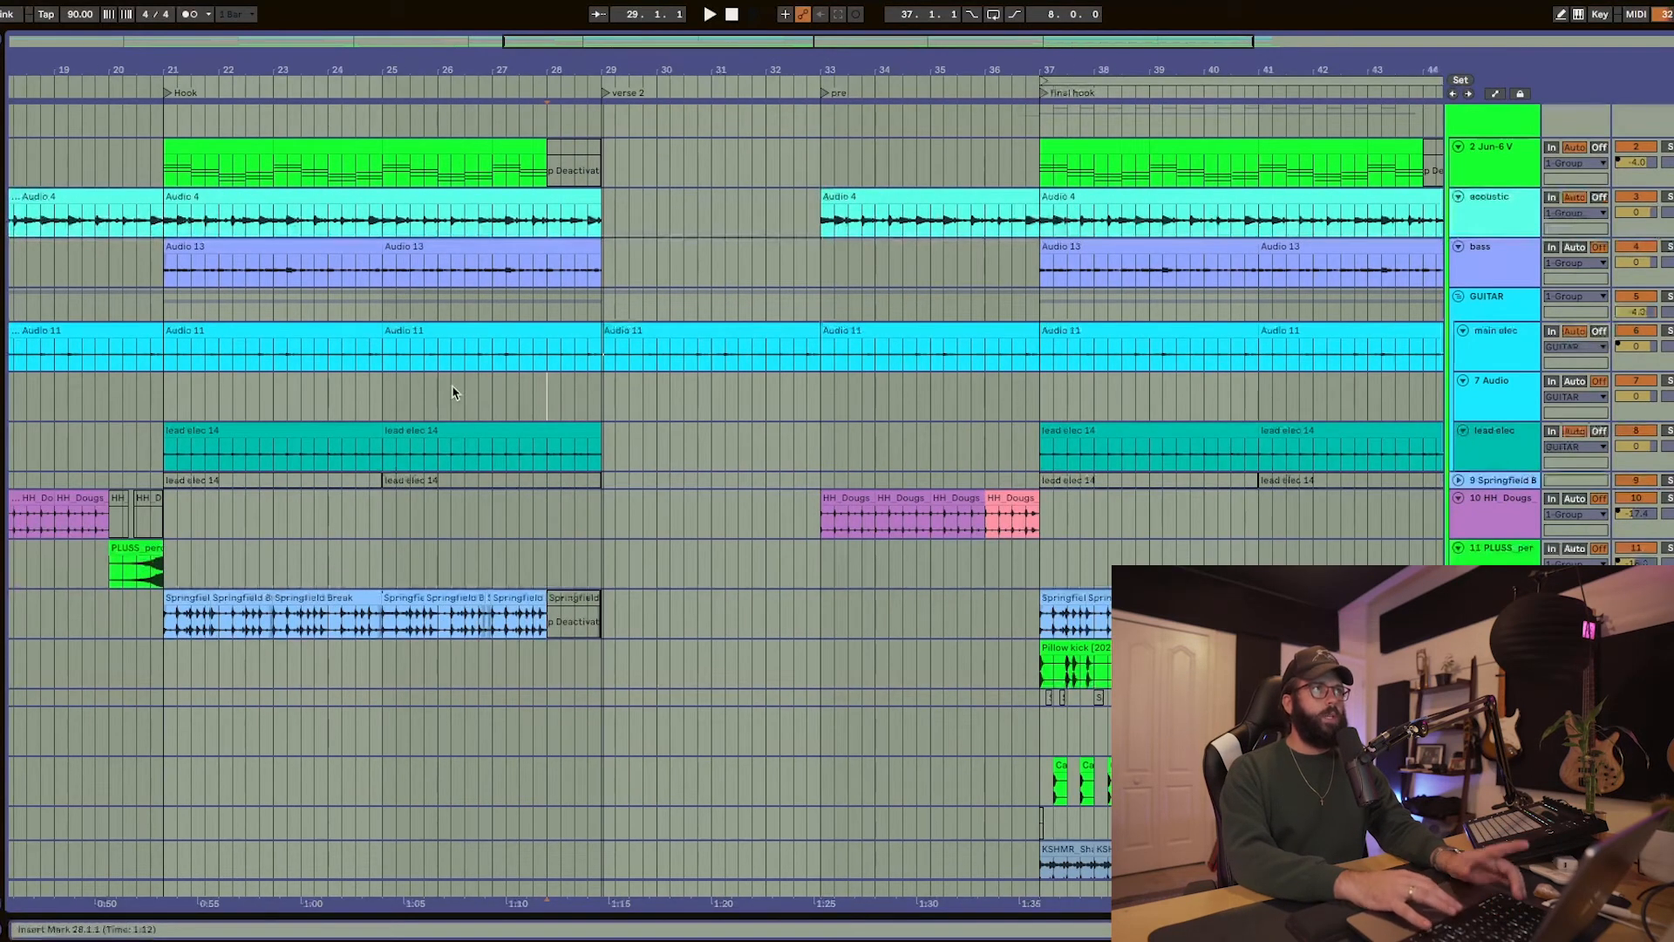
- Look over the drum, effect and vocal clips leading from the hook through verse 2 and the pre into the final hook
{"action": "scroll", "coordinate": [462, 394], "scroll_direction": "down", "scroll_amount": 10}
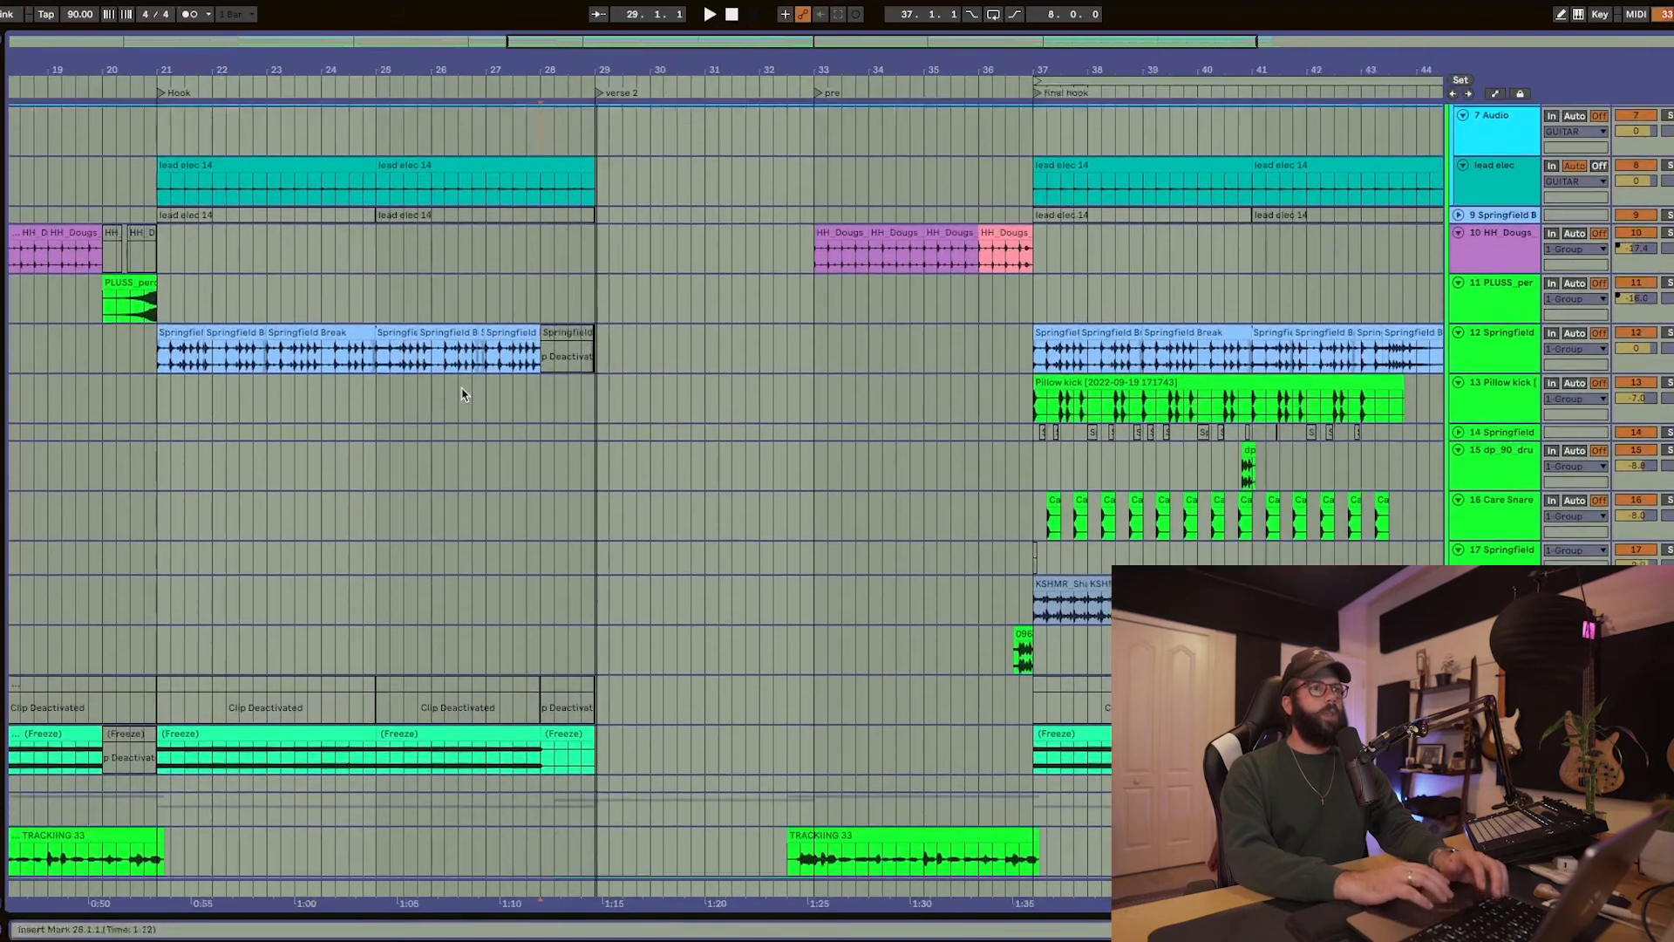
{"action": "scroll", "coordinate": [462, 394], "scroll_direction": "down", "scroll_amount": 2}
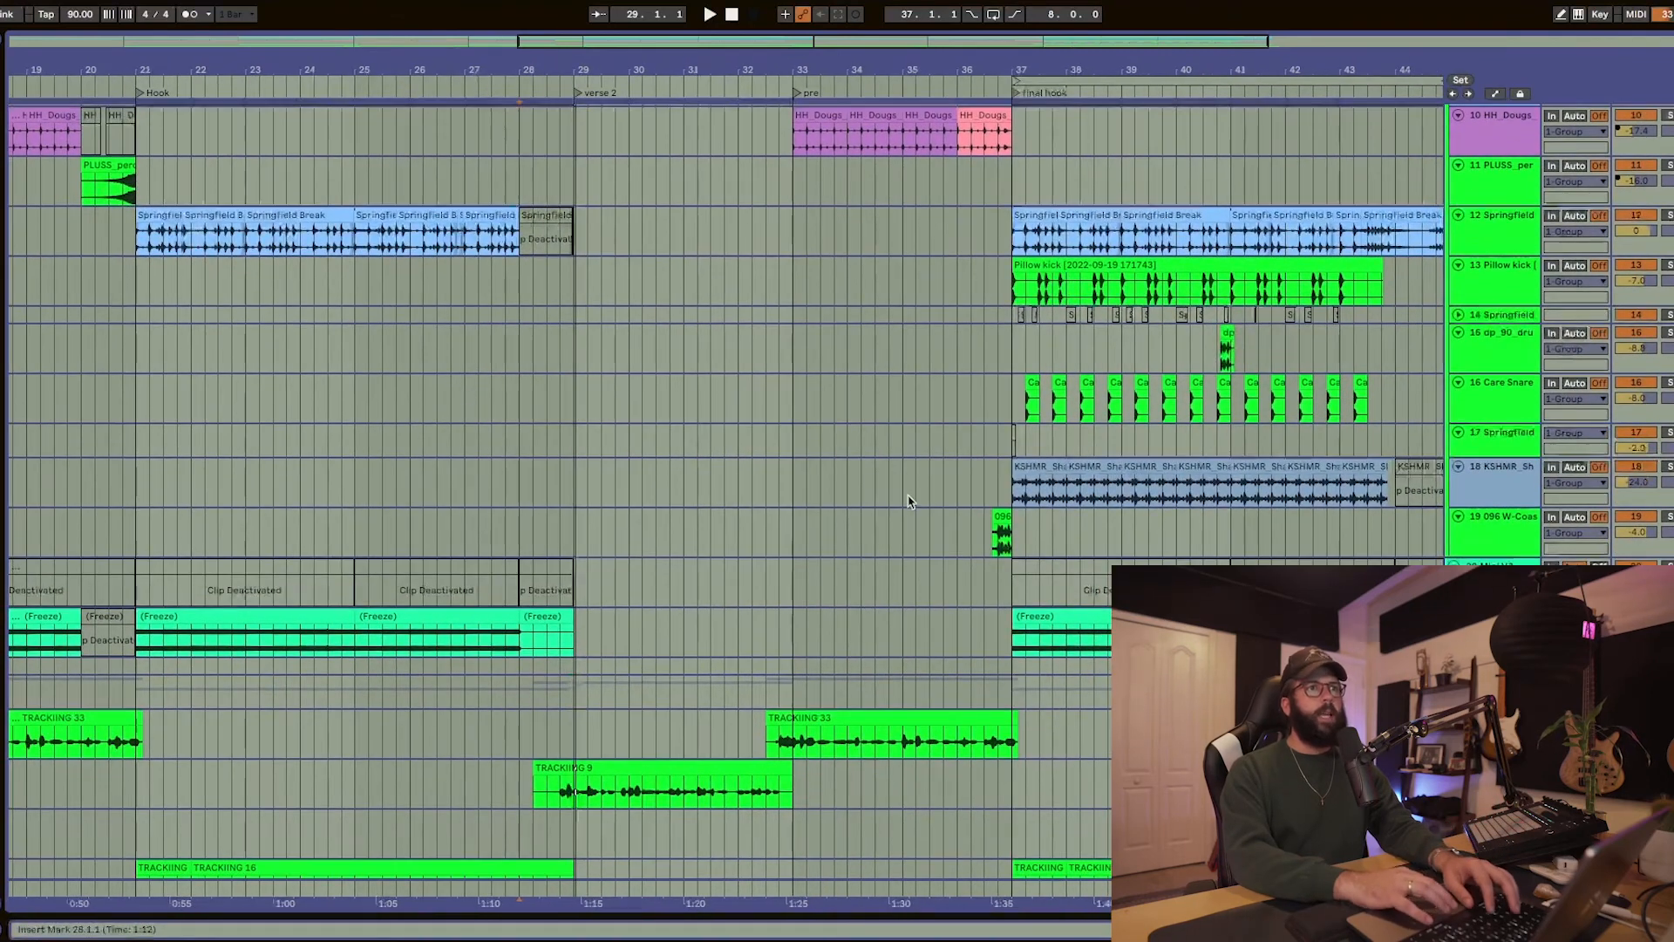
{"action": "scroll", "coordinate": [968, 551], "scroll_direction": "up", "scroll_amount": 2}
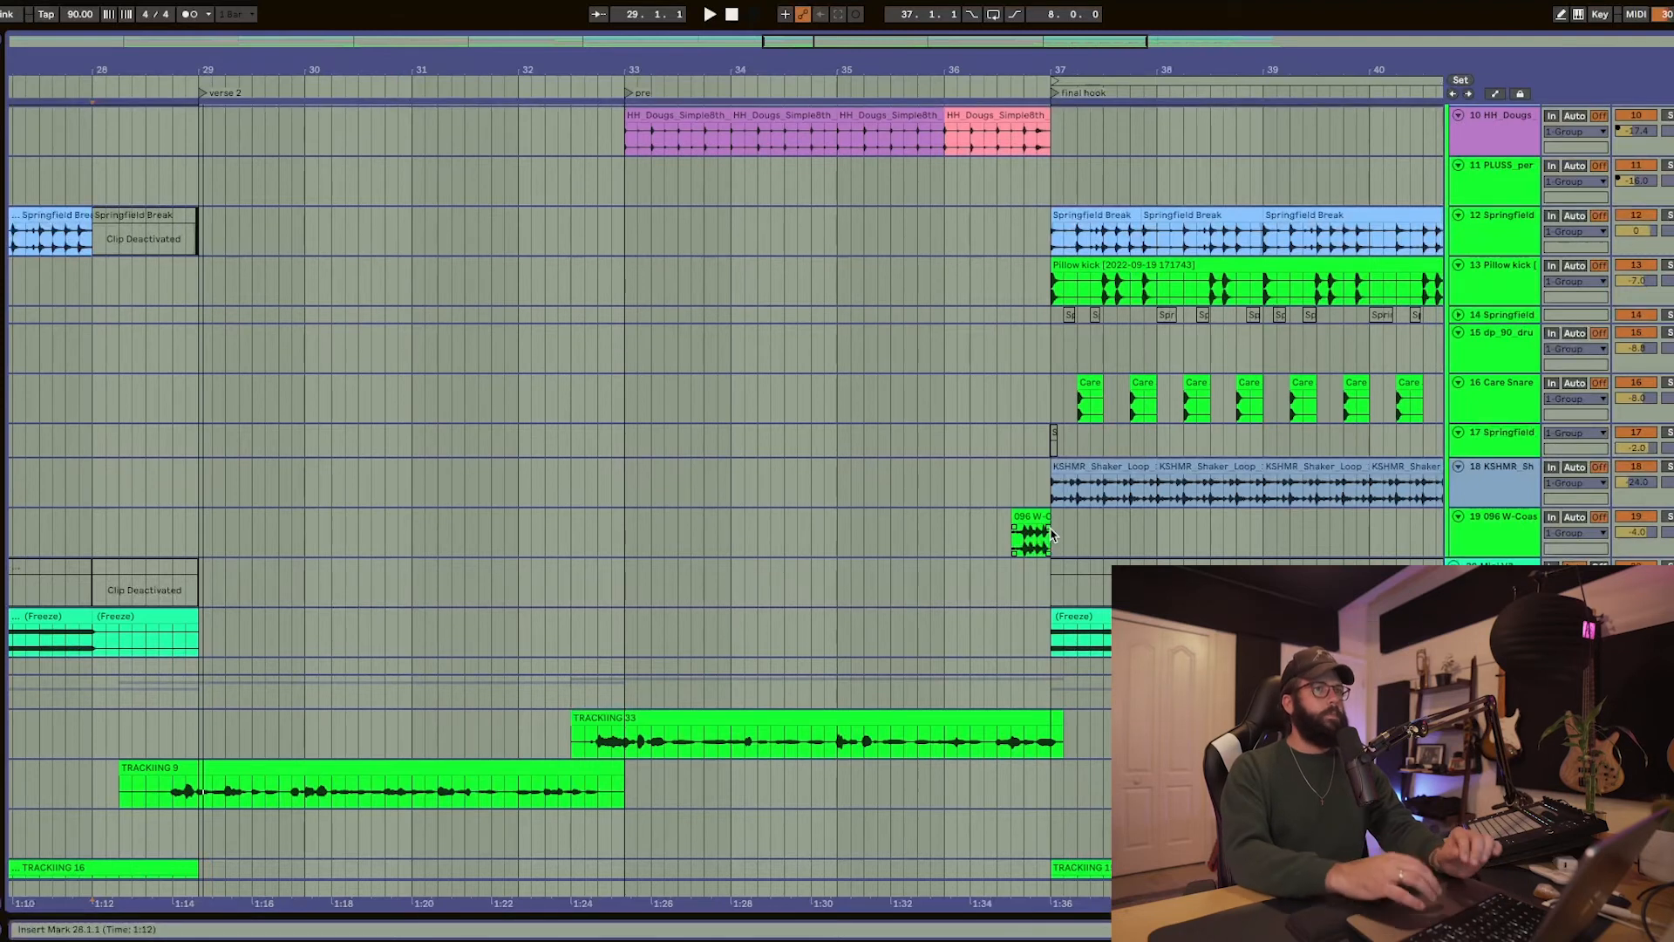
{"action": "scroll", "coordinate": [1053, 533], "scroll_direction": "down", "scroll_amount": 3}
{"action": "scroll", "coordinate": [770, 348], "scroll_direction": "up", "scroll_amount": 10}
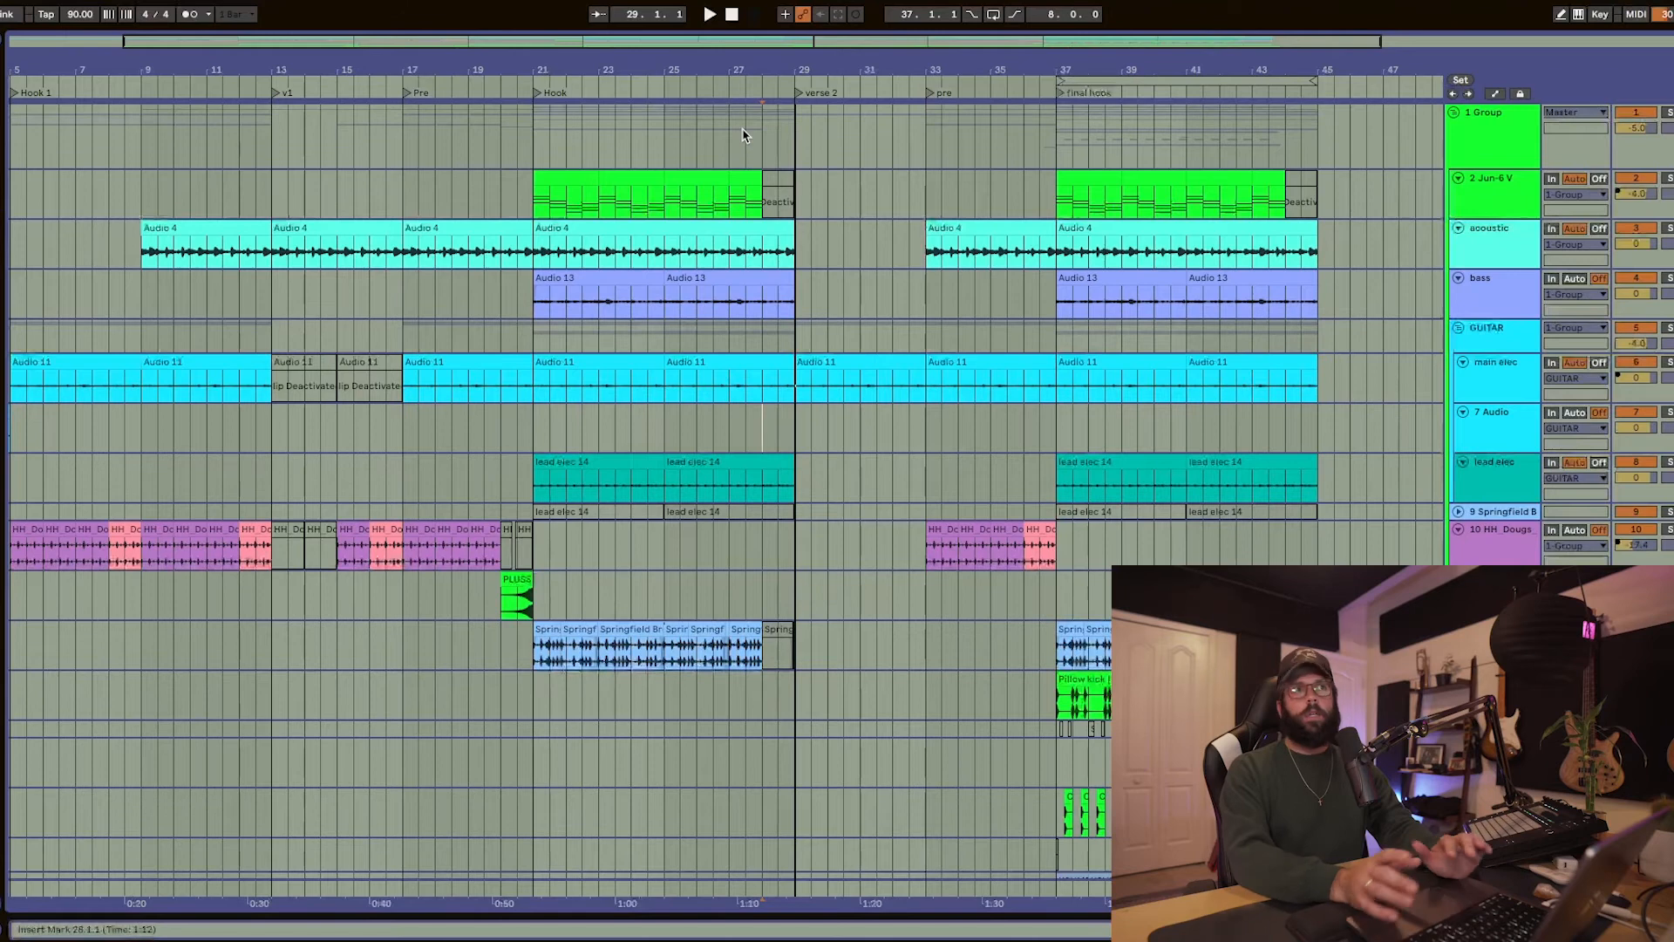
- Play the song from bar 27 through verse 2 into the pre, examining which layers sound
{"action": "left_click", "coordinate": [742, 135]}
{"action": "key", "text": "space"}
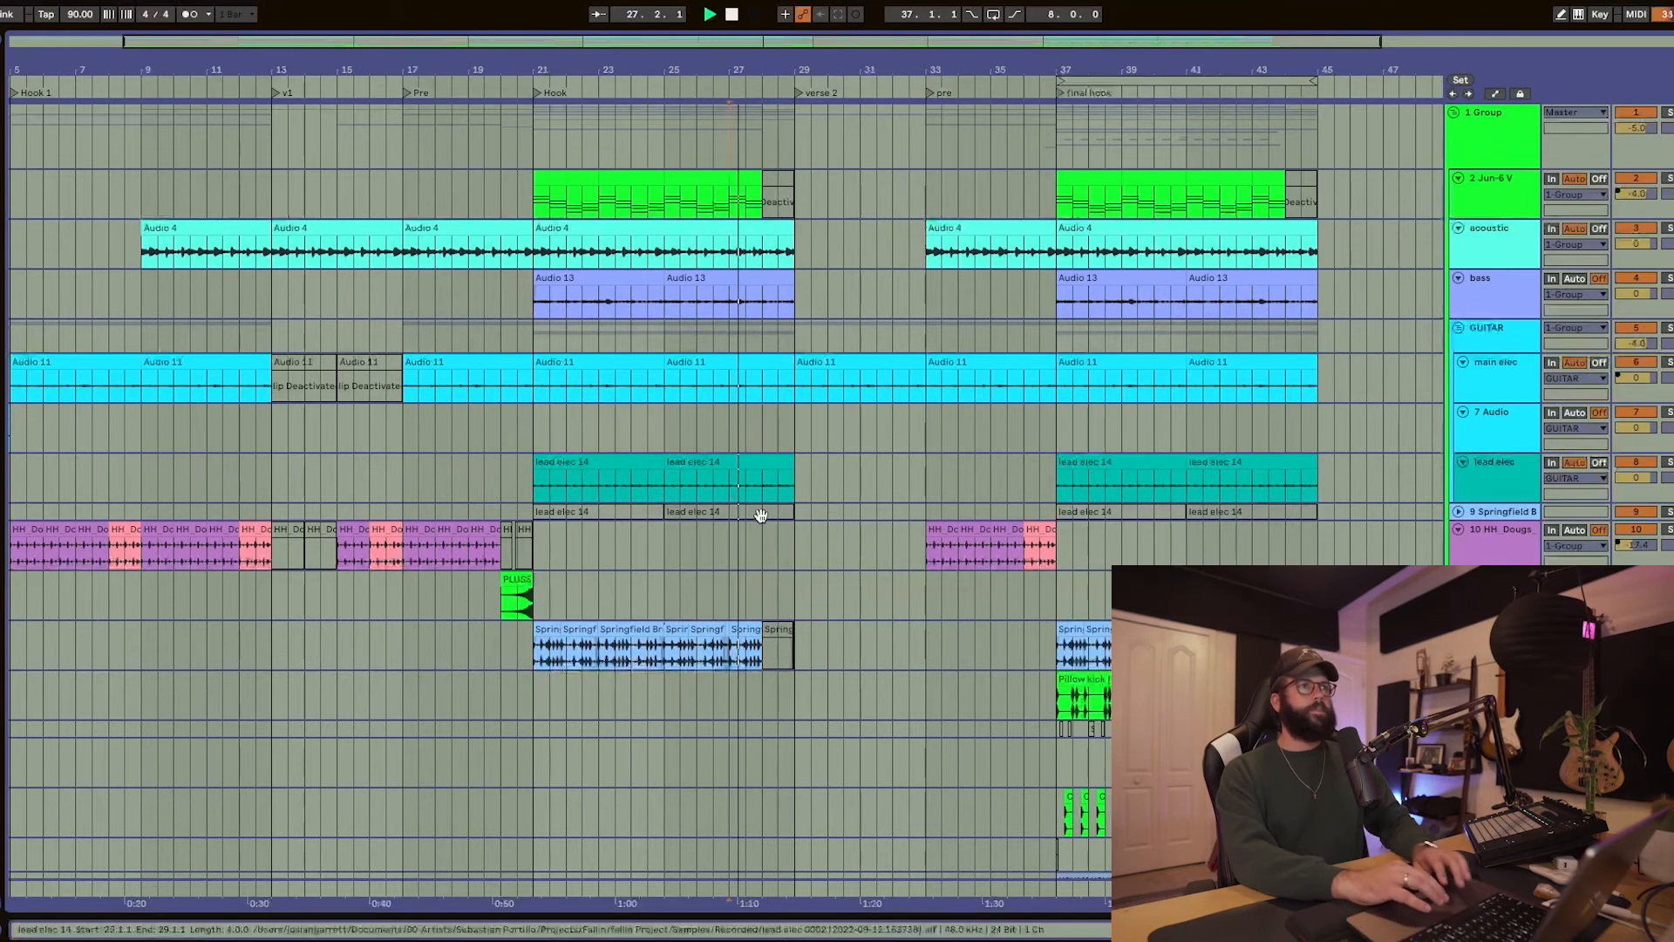
{"action": "scroll", "coordinate": [761, 522], "scroll_direction": "down", "scroll_amount": 3}
{"action": "scroll", "coordinate": [762, 521], "scroll_direction": "down", "scroll_amount": 4}
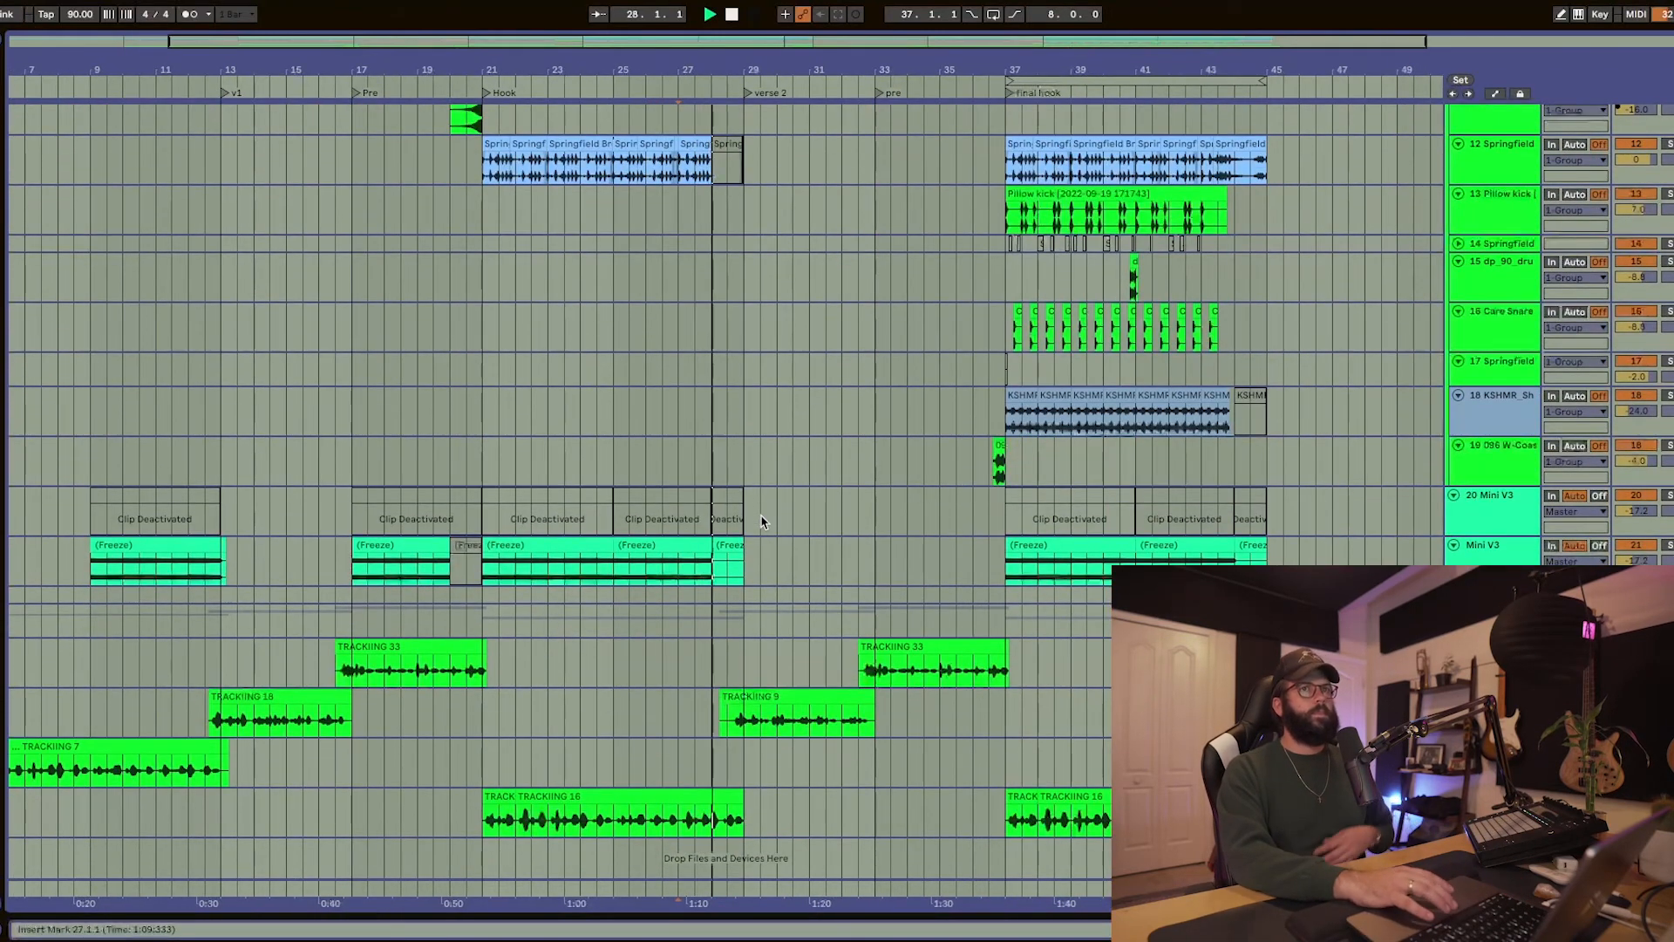
{"action": "scroll", "coordinate": [761, 521], "scroll_direction": "up", "scroll_amount": 6}
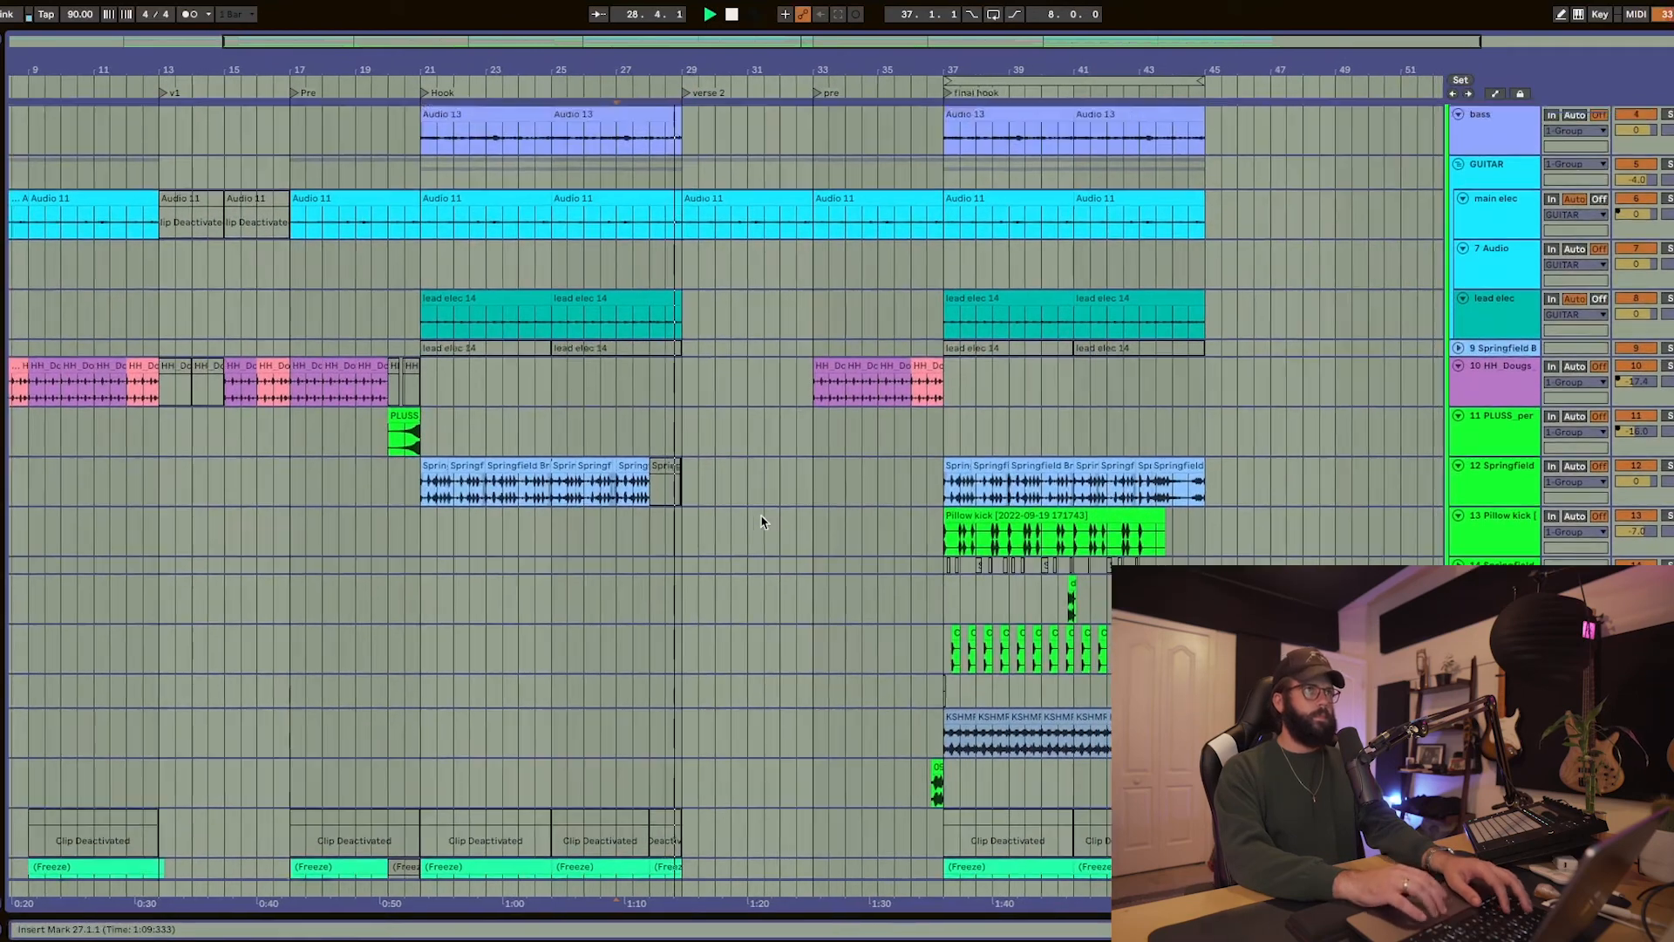
{"action": "scroll", "coordinate": [761, 521], "scroll_direction": "up", "scroll_amount": 1}
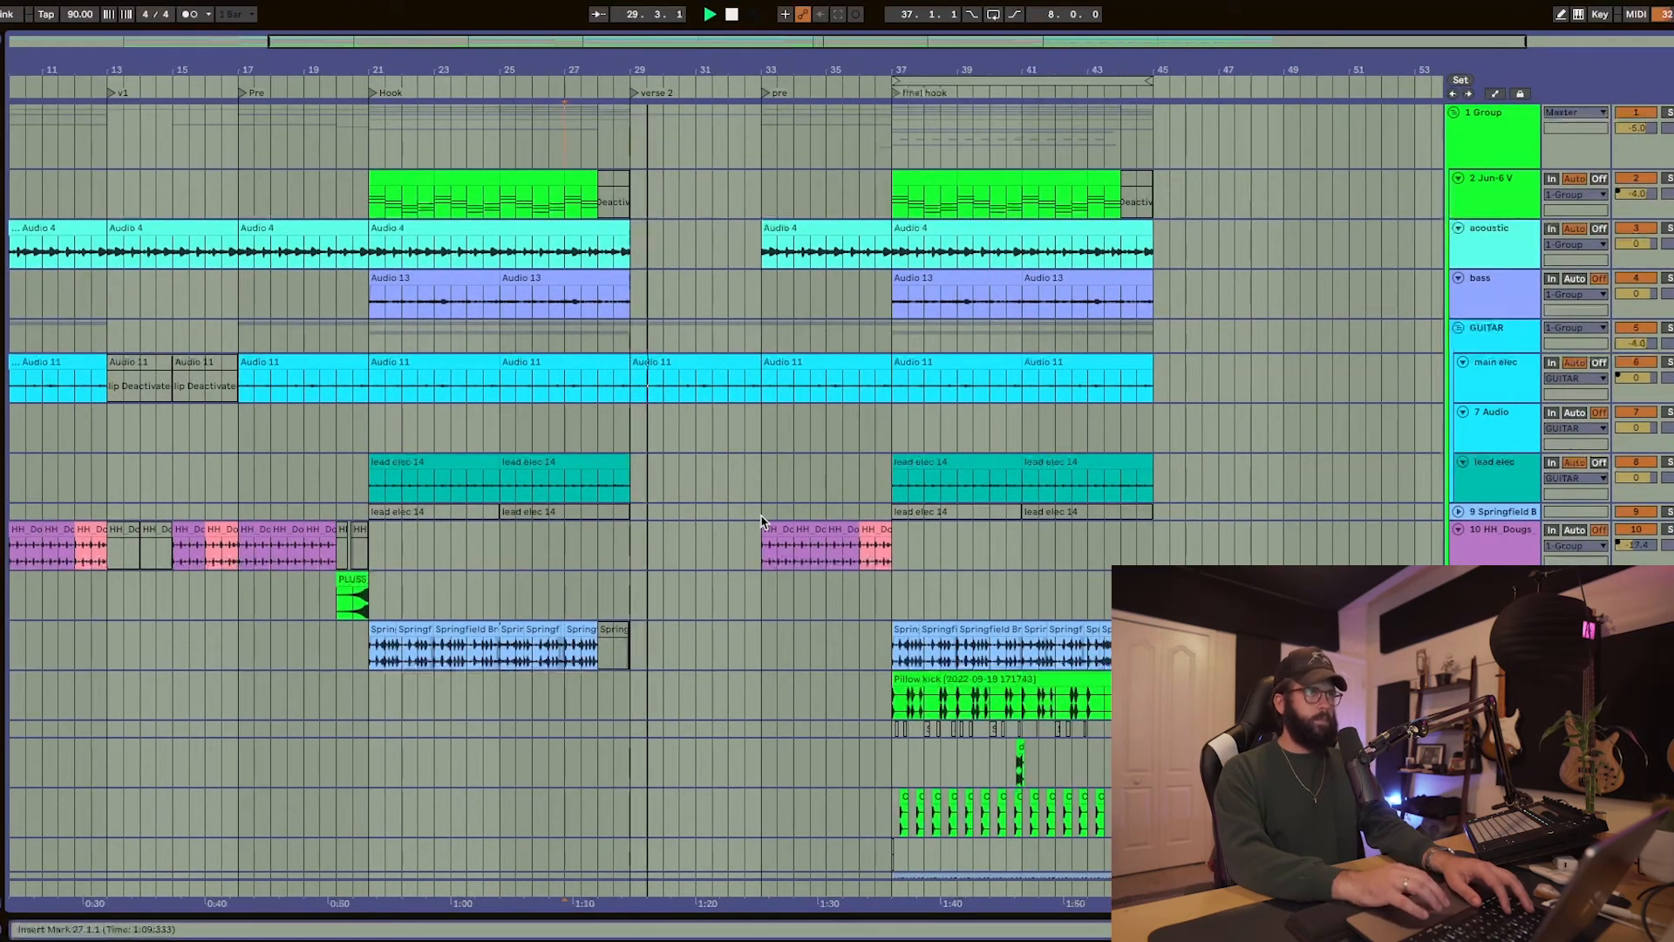
{"action": "scroll", "coordinate": [761, 522], "scroll_direction": "down", "scroll_amount": 3}
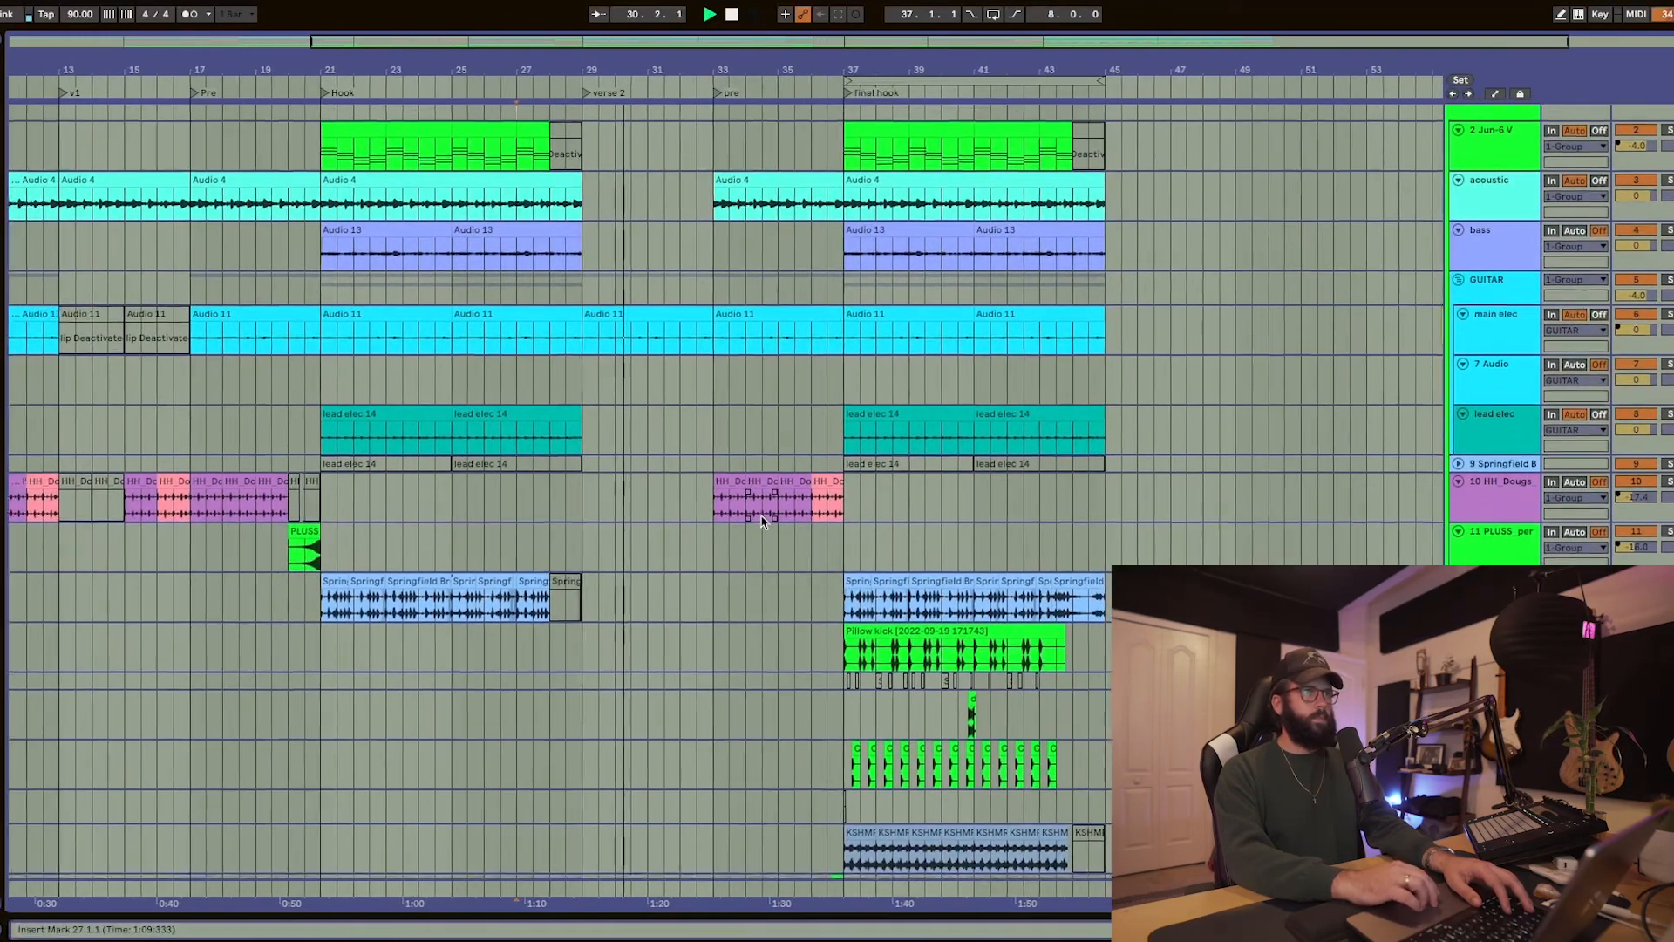
{"action": "scroll", "coordinate": [761, 521], "scroll_direction": "down", "scroll_amount": 1}
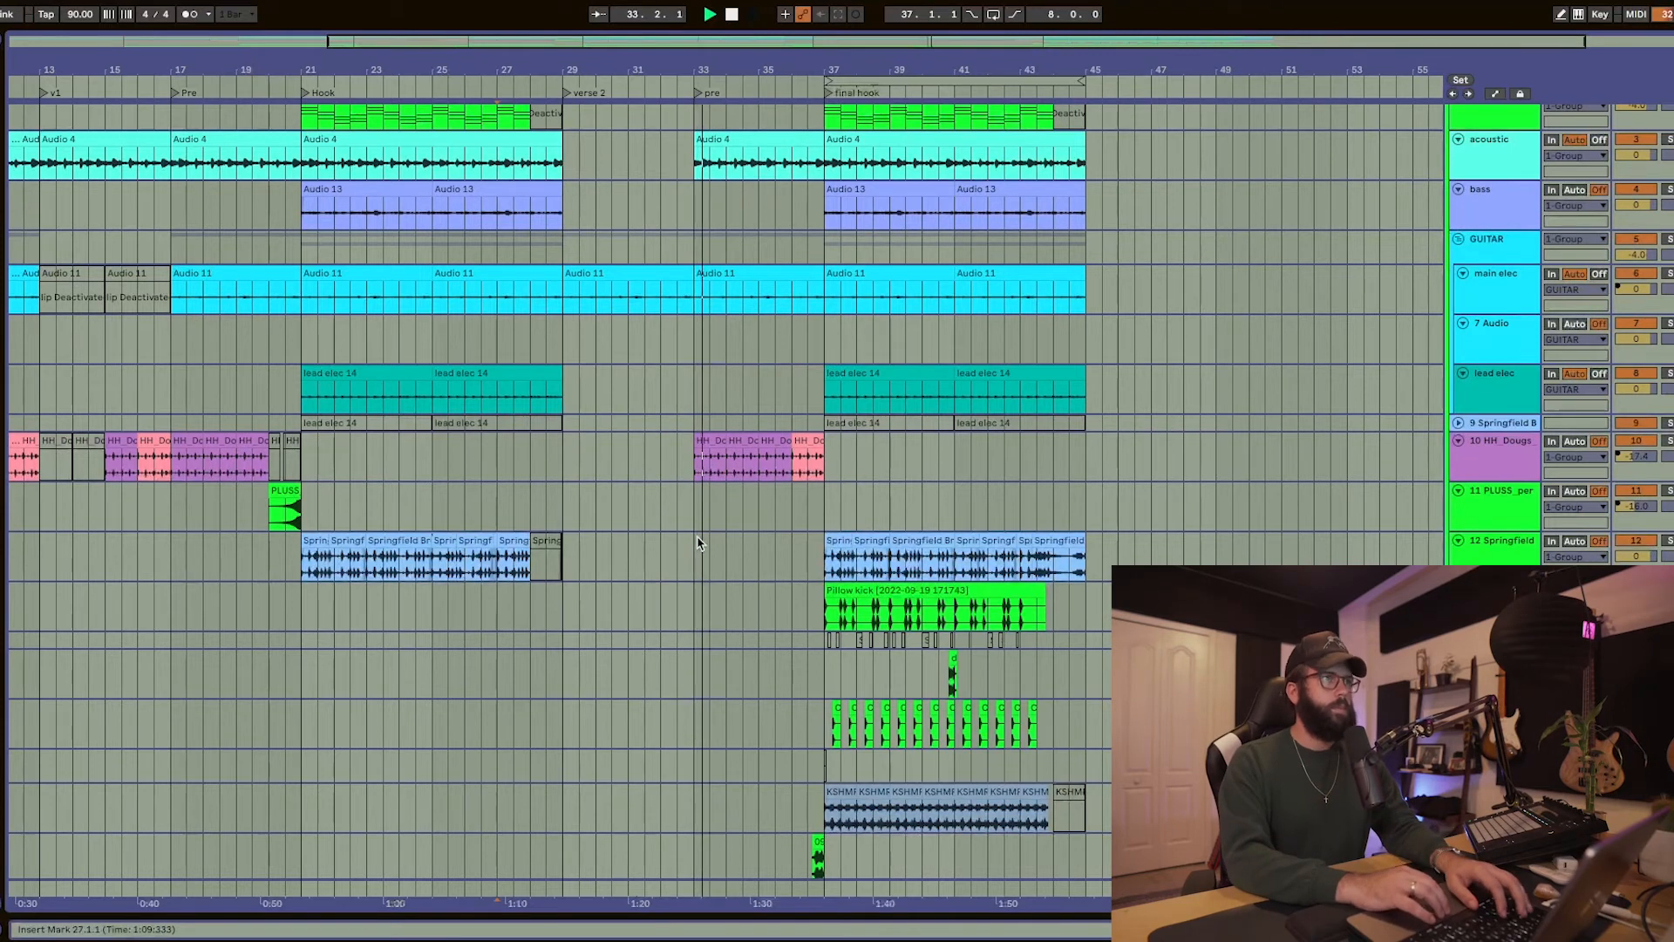
- Follow the playback through the pre into the final hook at bar 37, examining the entering drum layers
{"action": "scroll", "coordinate": [698, 542], "scroll_direction": "down", "scroll_amount": 10}
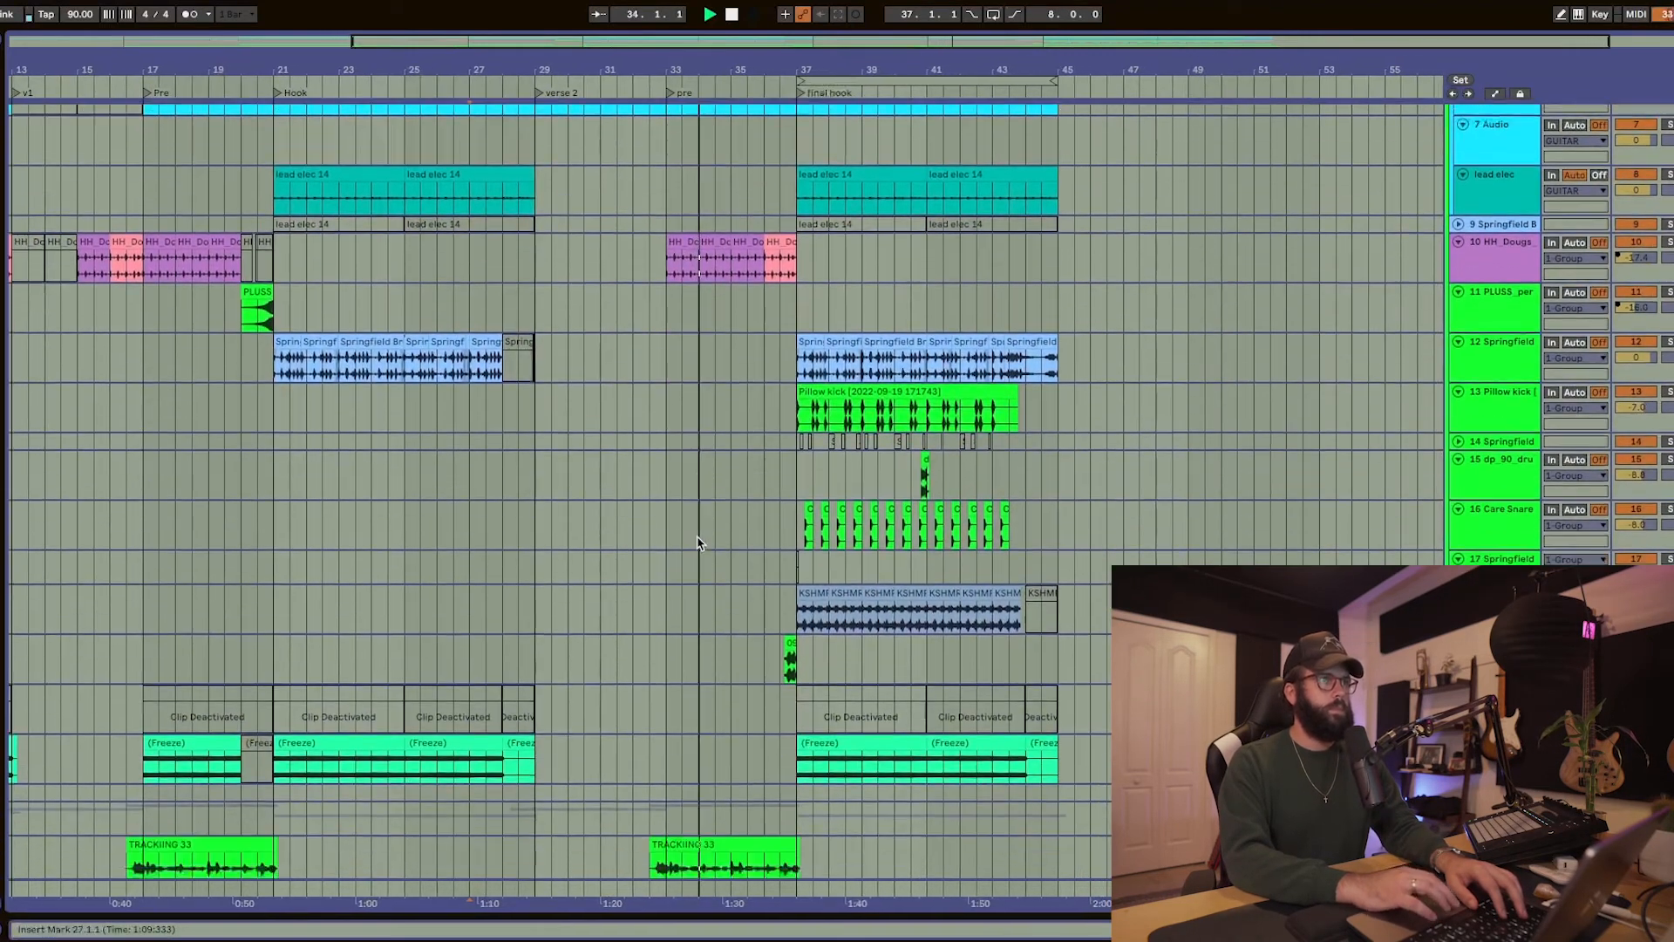
{"action": "scroll", "coordinate": [784, 603], "scroll_direction": "up", "scroll_amount": 10}
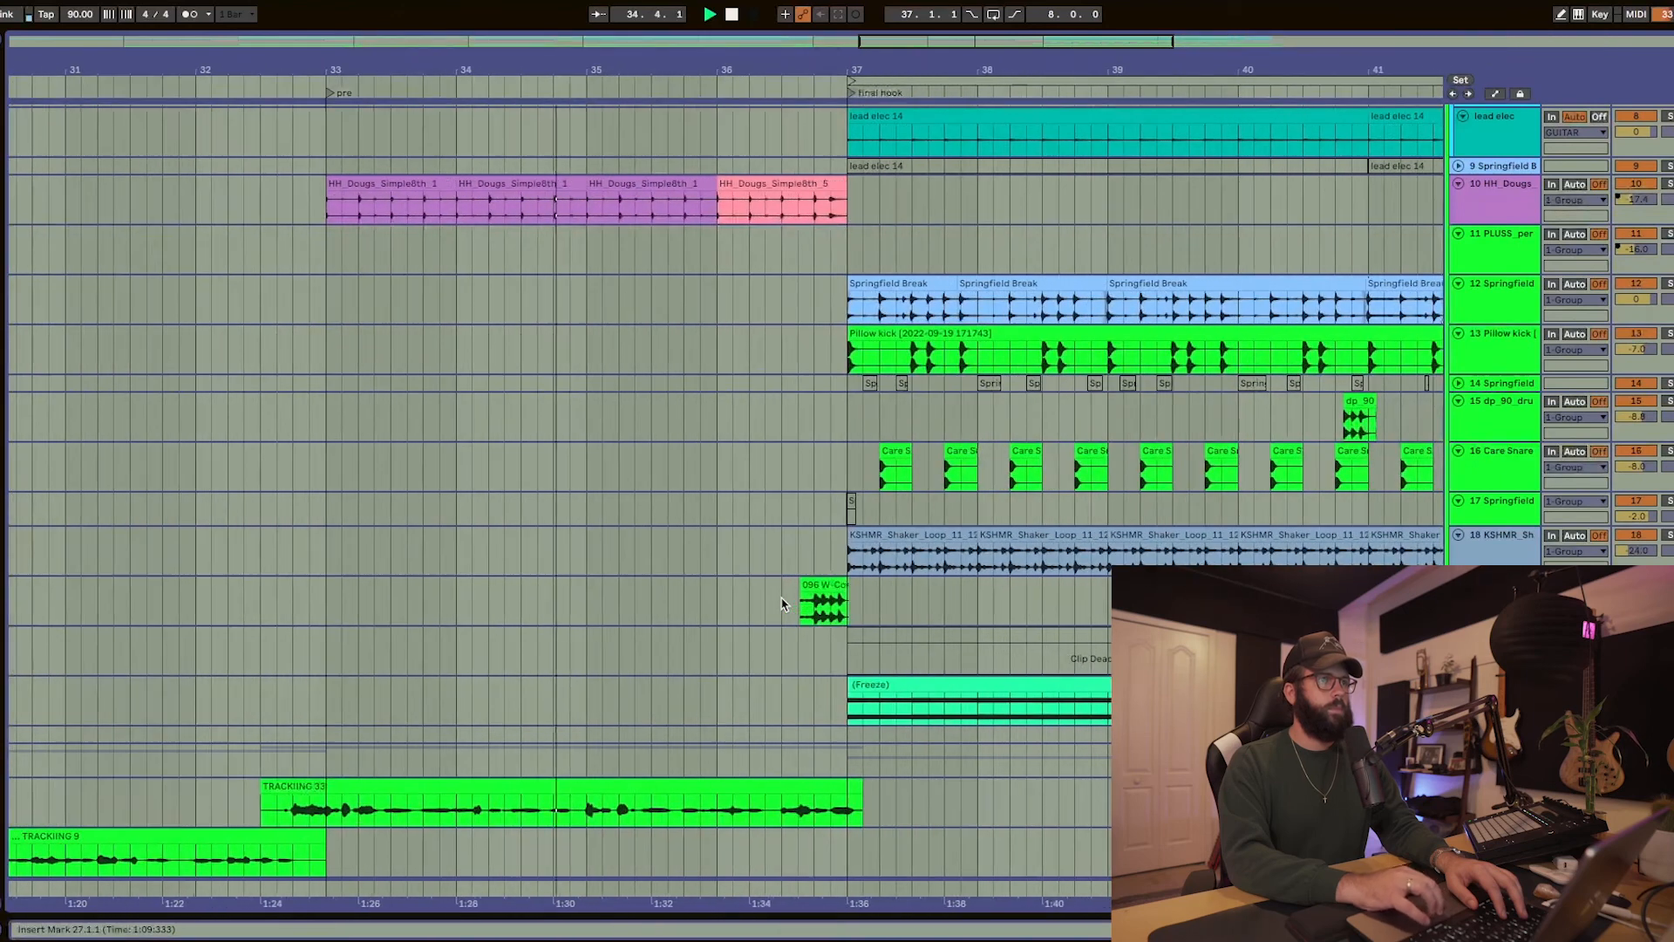
{"action": "scroll", "coordinate": [784, 605], "scroll_direction": "right", "scroll_amount": 3}
{"action": "scroll", "coordinate": [784, 605], "scroll_direction": "up", "scroll_amount": 3}
{"action": "scroll", "coordinate": [783, 604], "scroll_direction": "up", "scroll_amount": 2}
{"action": "scroll", "coordinate": [782, 604], "scroll_direction": "right", "scroll_amount": 2}
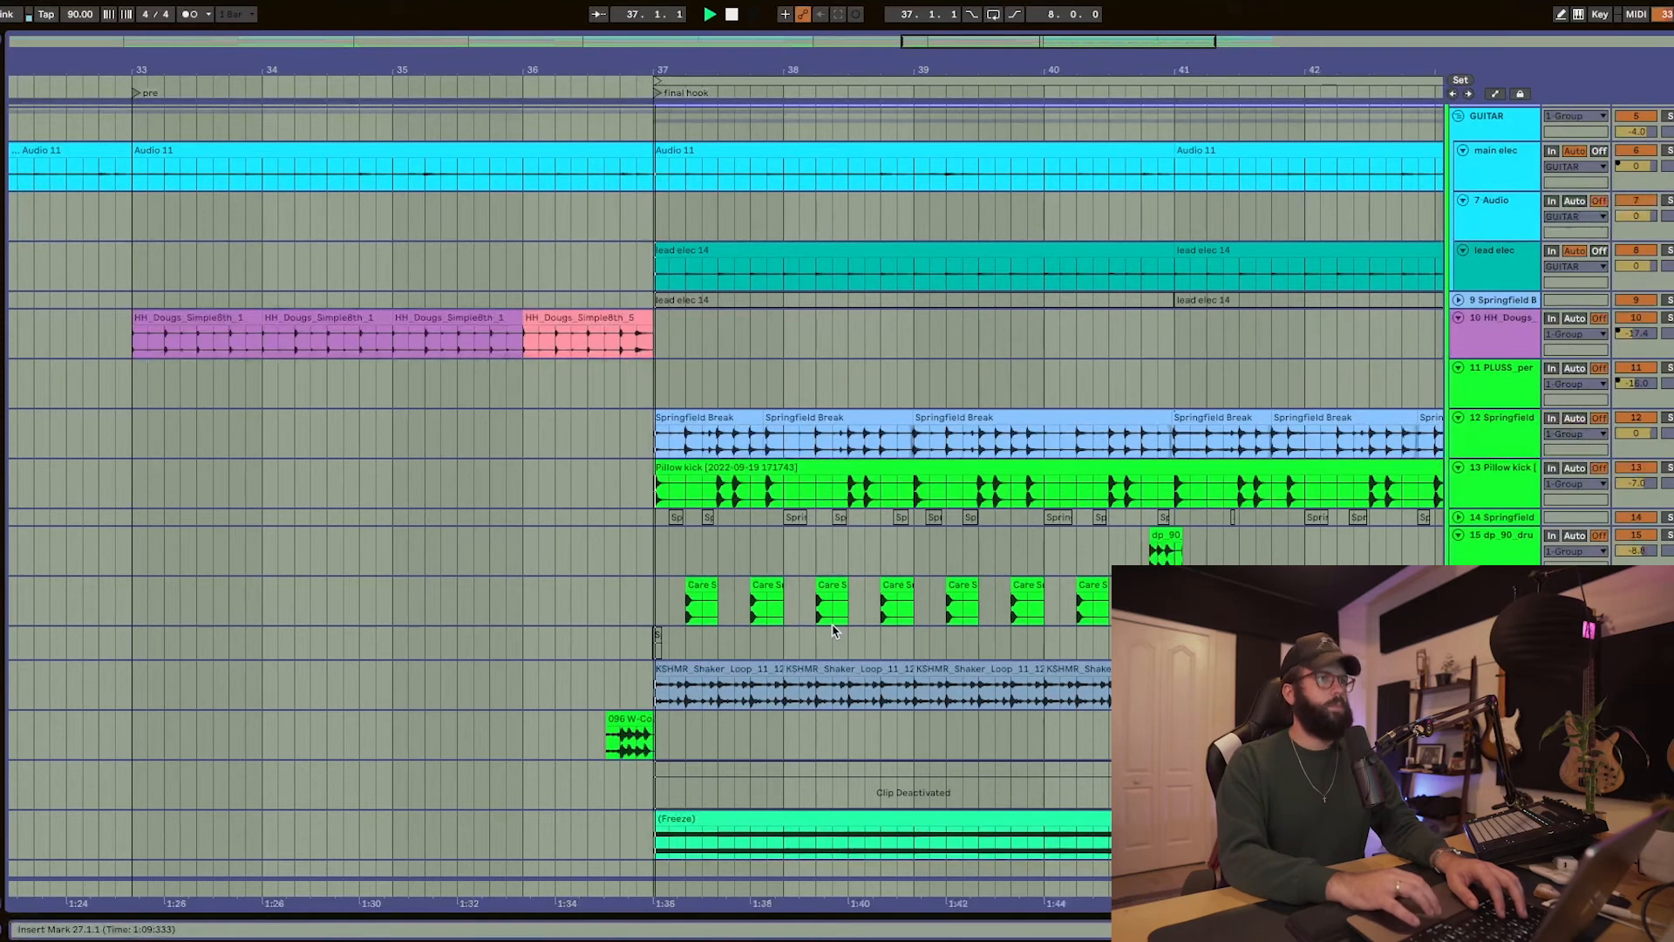
- Follow the final hook's playback to its end at bar 45, examining its instrument and added percussion layers
{"action": "scroll", "coordinate": [831, 635], "scroll_direction": "down", "scroll_amount": 5}
{"action": "scroll", "coordinate": [831, 635], "scroll_direction": "up", "scroll_amount": 3}
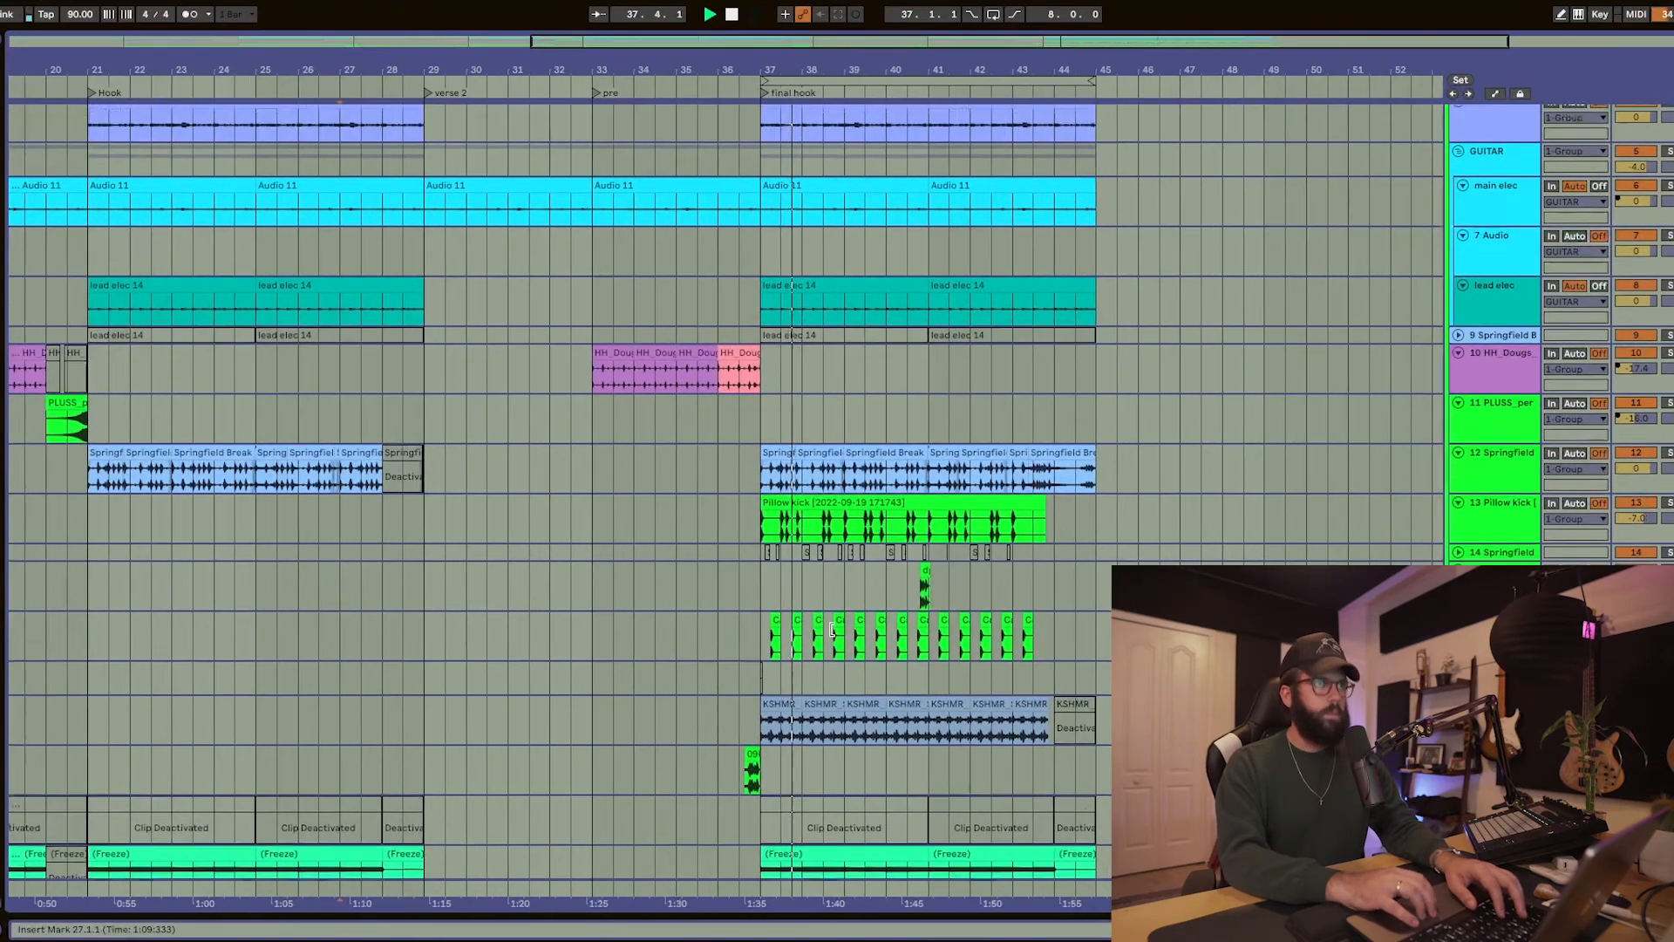
{"action": "scroll", "coordinate": [831, 635], "scroll_direction": "up", "scroll_amount": 3}
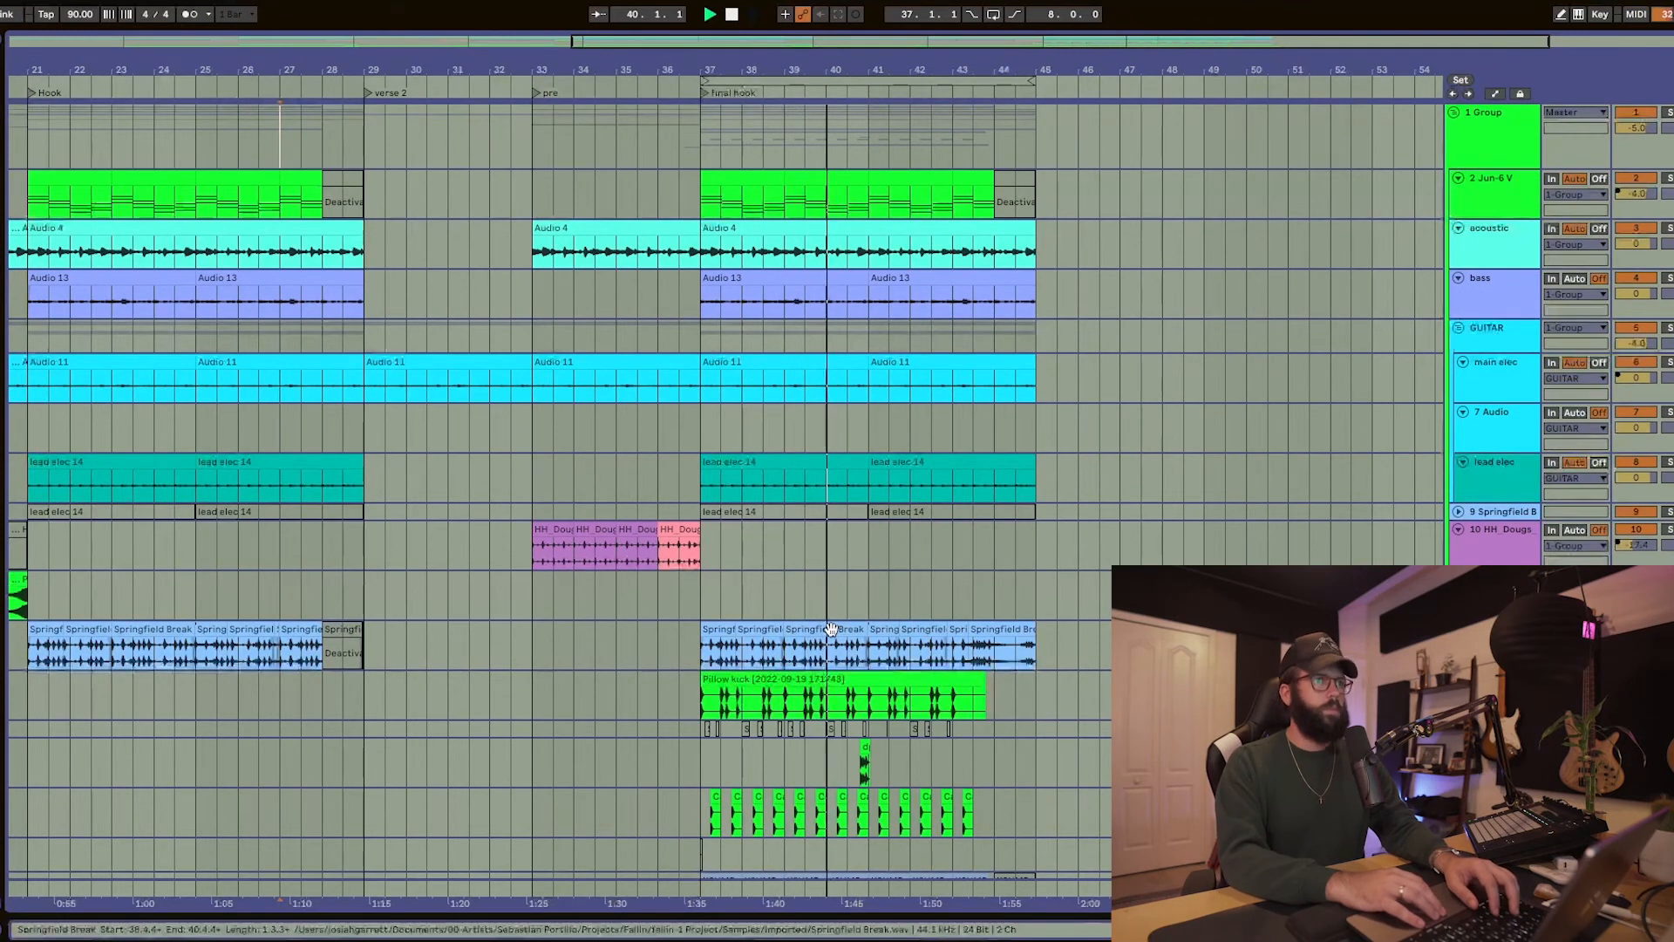
{"action": "scroll", "coordinate": [831, 629], "scroll_direction": "up", "scroll_amount": 2}
{"action": "scroll", "coordinate": [831, 629], "scroll_direction": "up", "scroll_amount": 1}
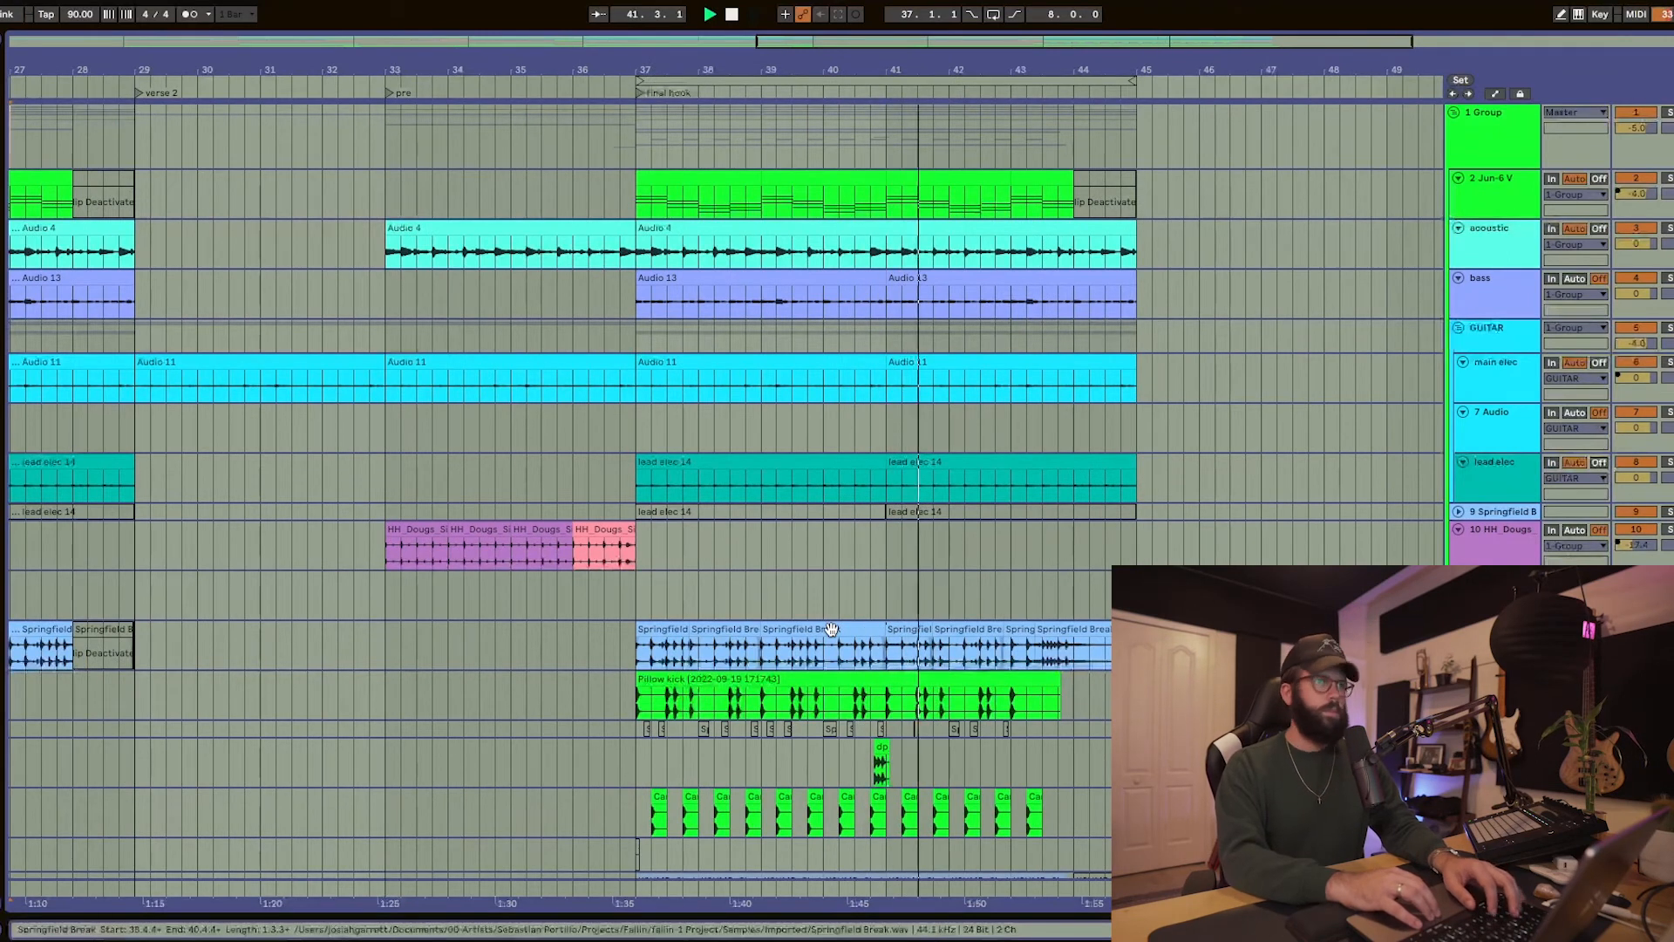
{"action": "scroll", "coordinate": [831, 630], "scroll_direction": "down", "scroll_amount": 1}
{"action": "scroll", "coordinate": [833, 634], "scroll_direction": "down", "scroll_amount": 3}
{"action": "scroll", "coordinate": [833, 634], "scroll_direction": "right", "scroll_amount": 2}
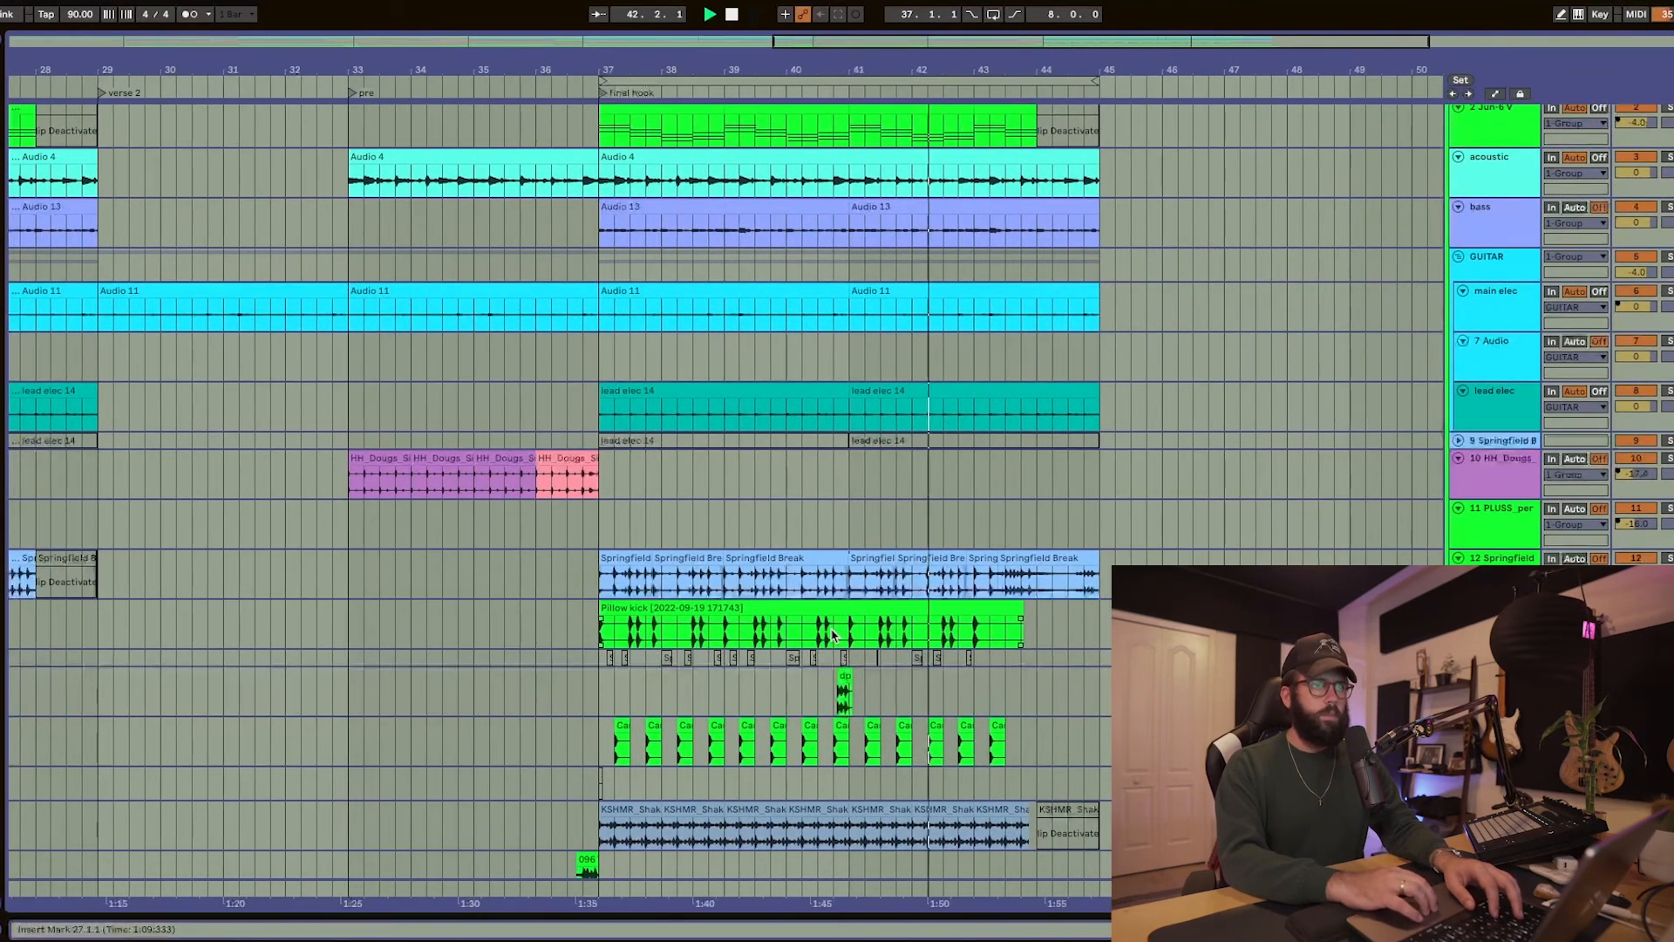
{"action": "scroll", "coordinate": [831, 634], "scroll_direction": "up", "scroll_amount": 1}
{"action": "scroll", "coordinate": [831, 634], "scroll_direction": "right", "scroll_amount": 2}
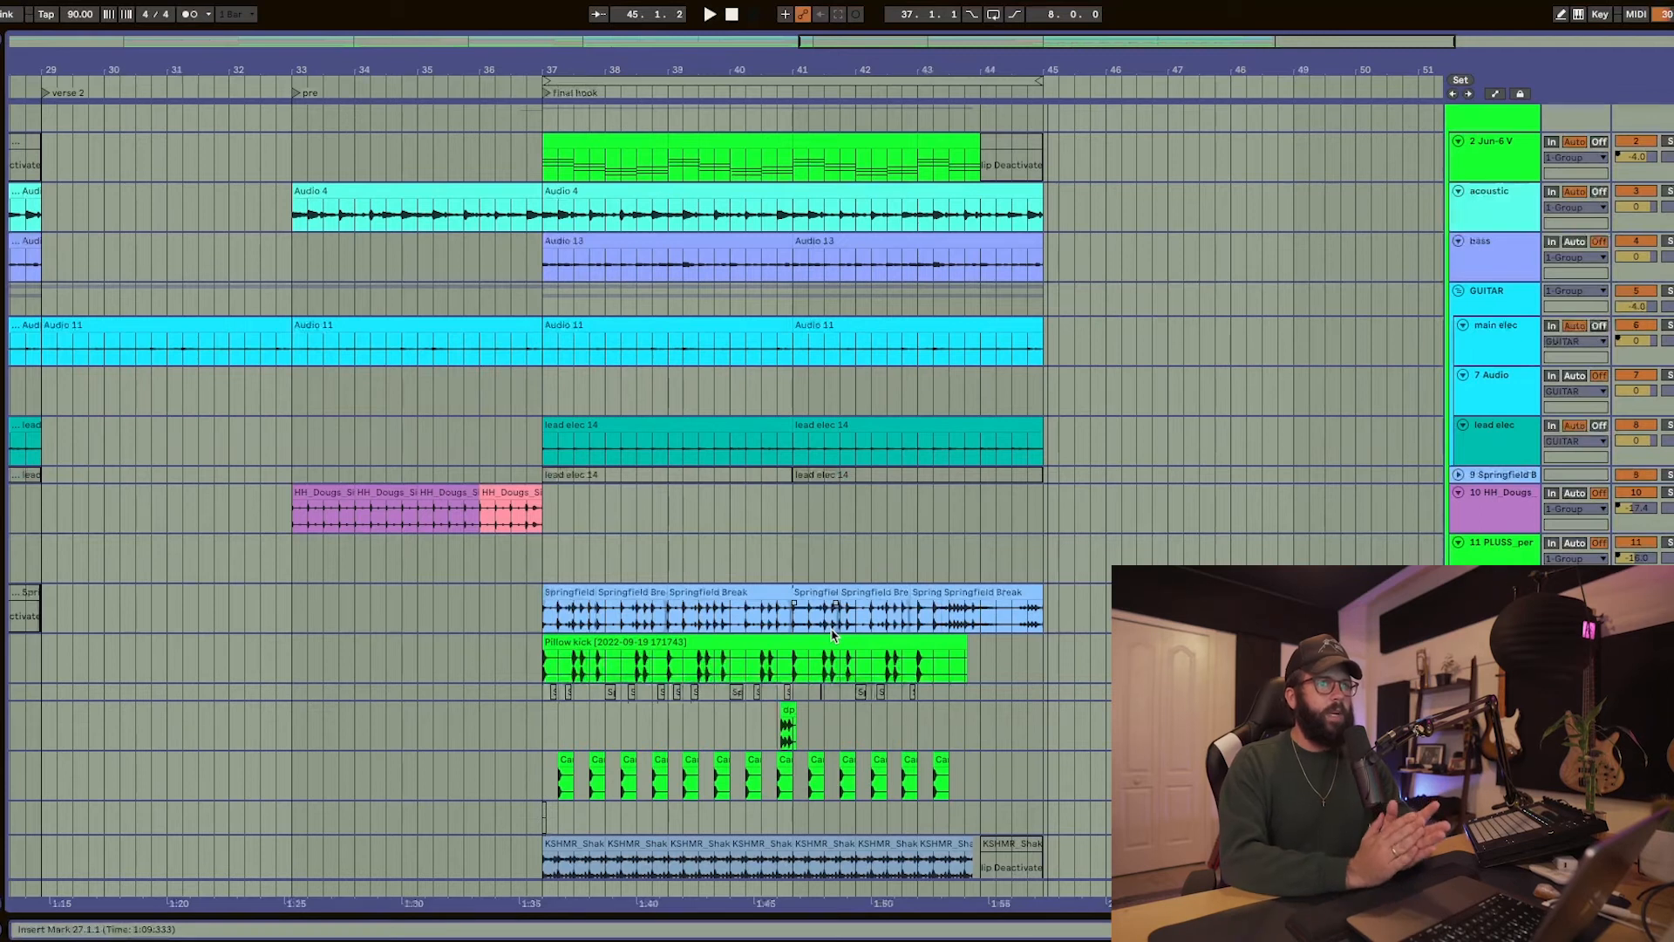
- Compare the layers of the final hook with those of the first hook
{"action": "scroll", "coordinate": [1038, 794], "scroll_direction": "up", "scroll_amount": 5}
{"action": "scroll", "coordinate": [1038, 795], "scroll_direction": "down", "scroll_amount": 6}
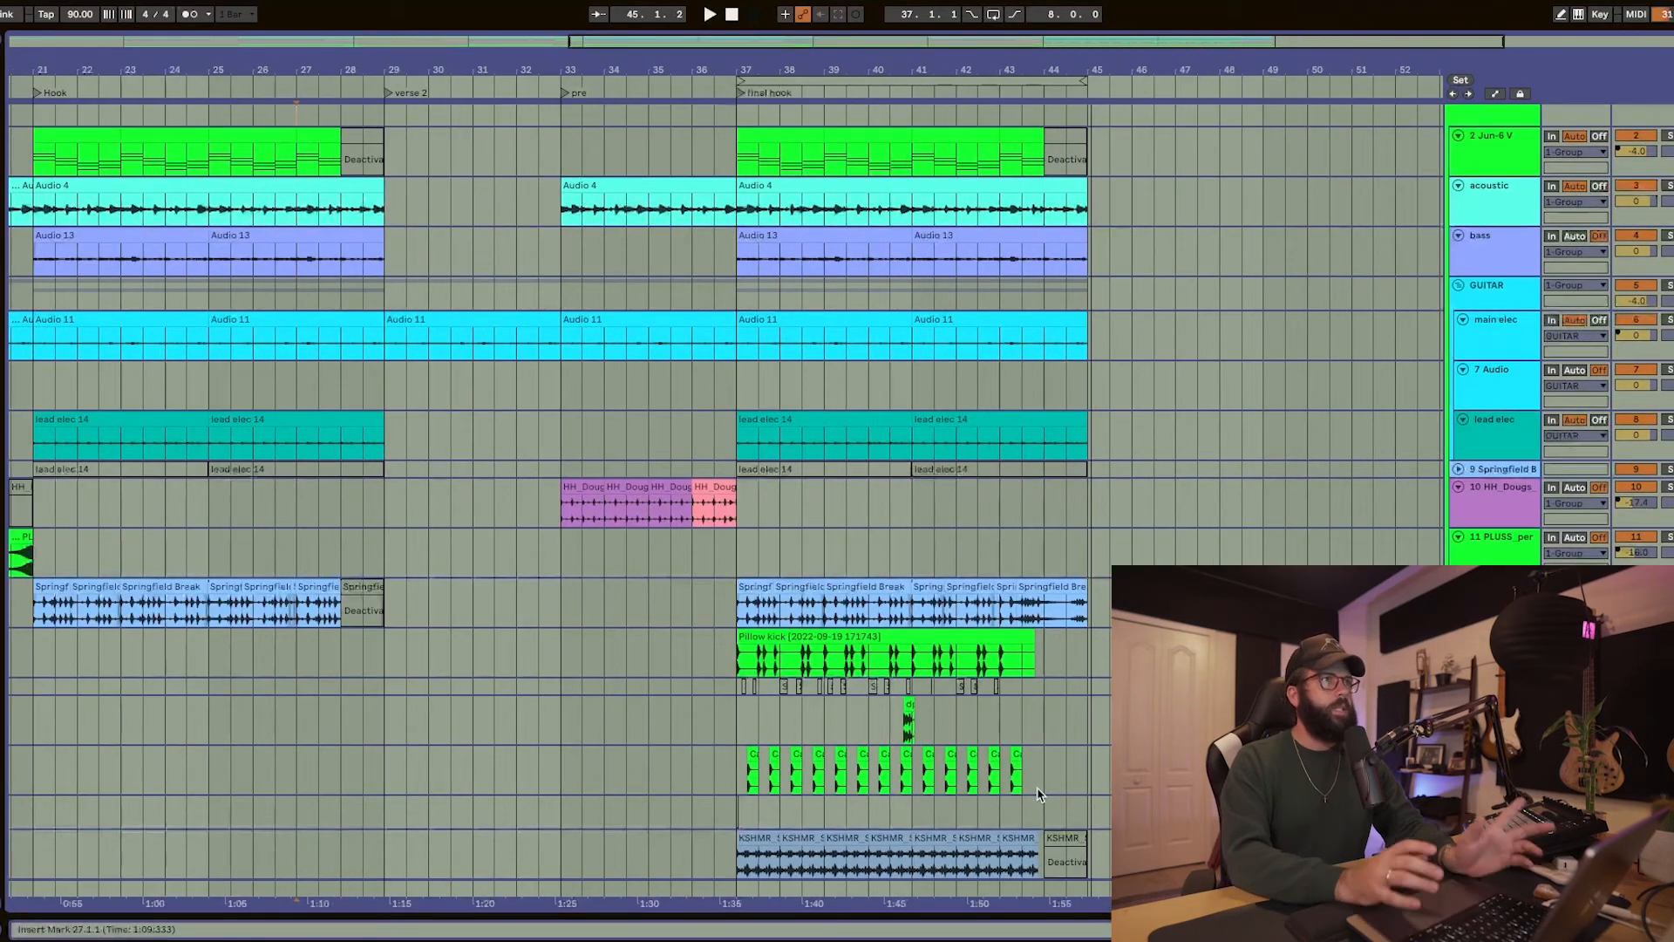
{"action": "scroll", "coordinate": [861, 655], "scroll_direction": "down", "scroll_amount": 4}
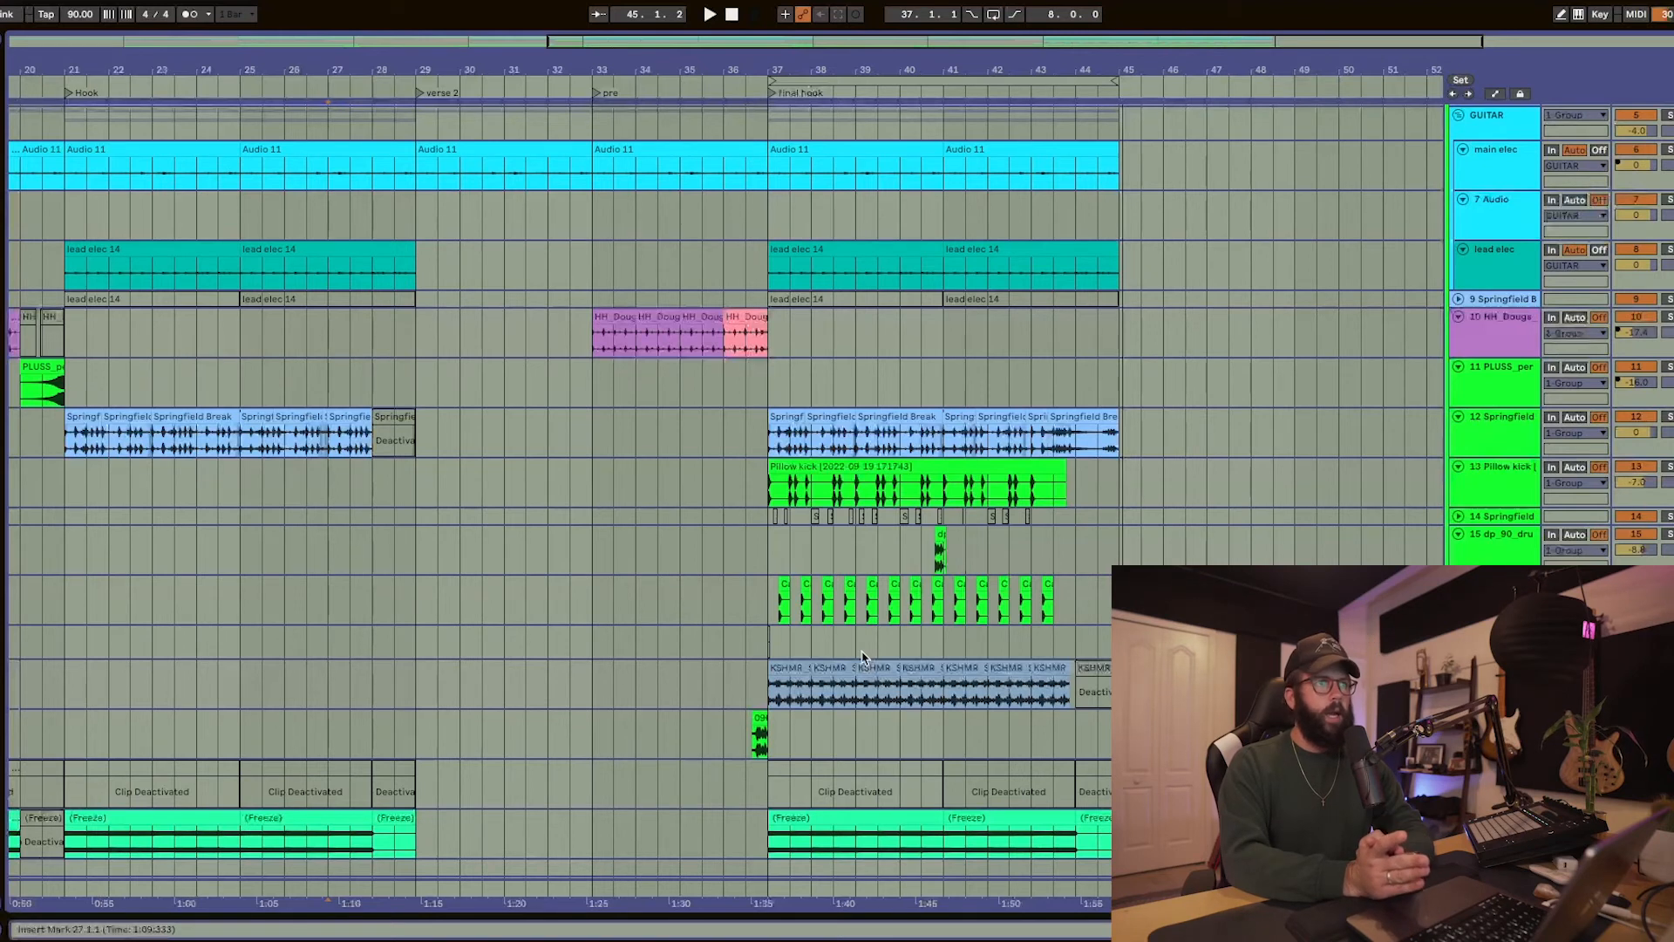
- Solo the KSHMR shaker loop track, play it from the start of the final hook, and clear the solo
{"action": "scroll", "coordinate": [770, 668], "scroll_direction": "up", "scroll_amount": 1}
{"action": "scroll", "coordinate": [770, 668], "scroll_direction": "up", "scroll_amount": 5}
{"action": "left_click", "coordinate": [770, 689]}
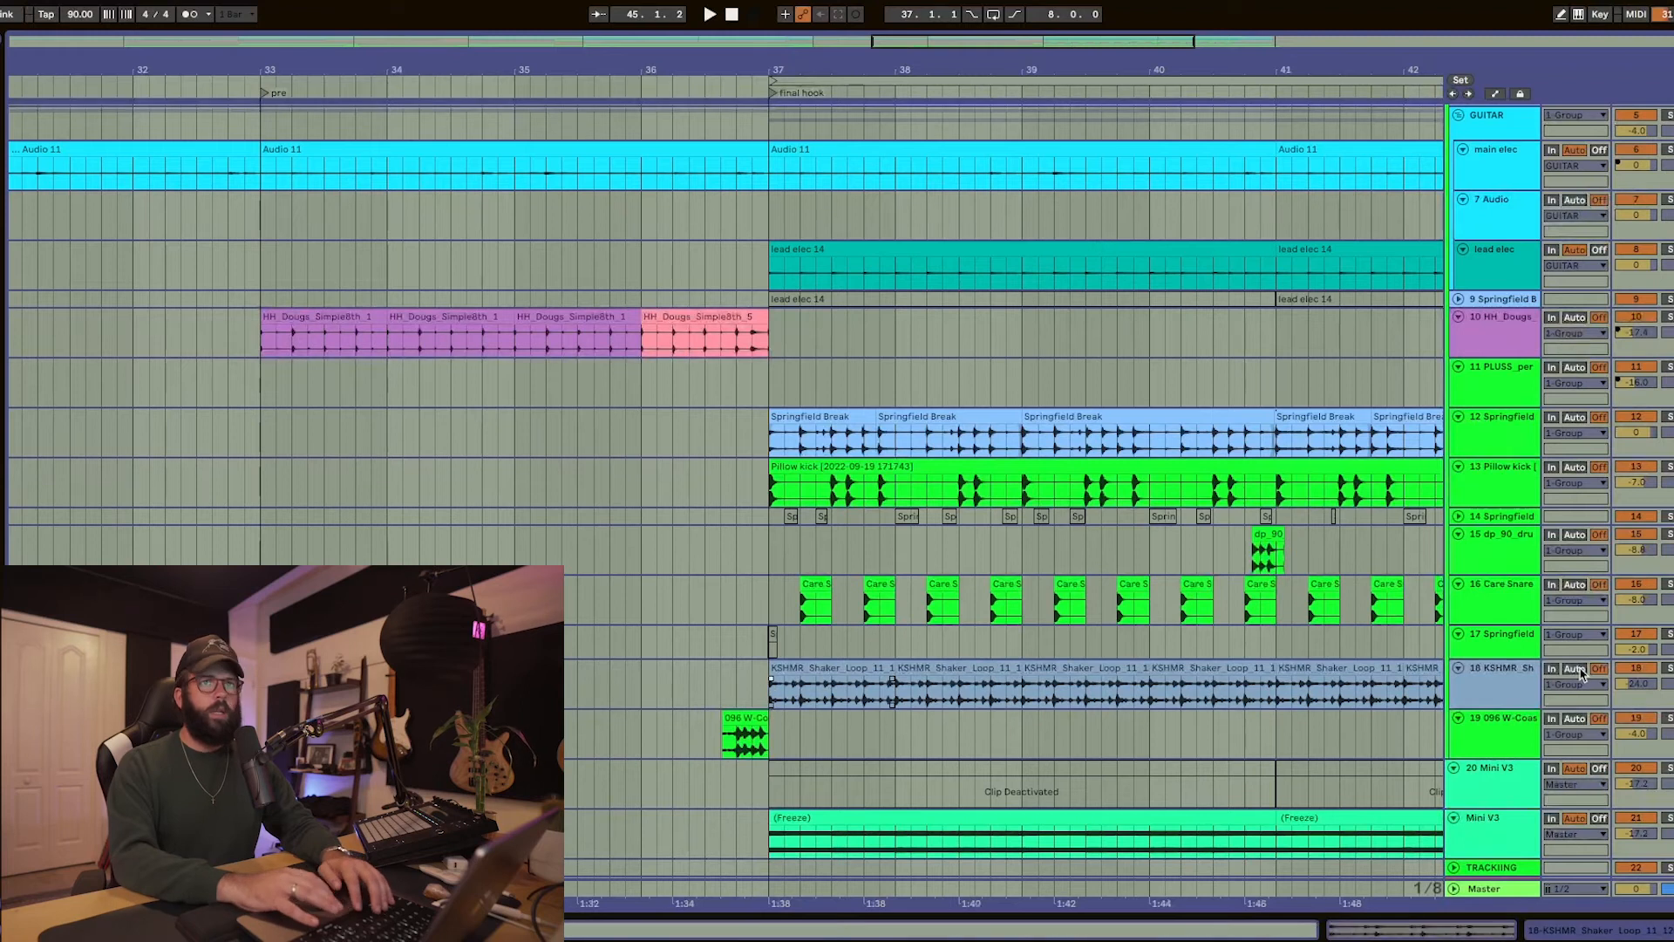
{"action": "left_click", "coordinate": [1669, 669]}
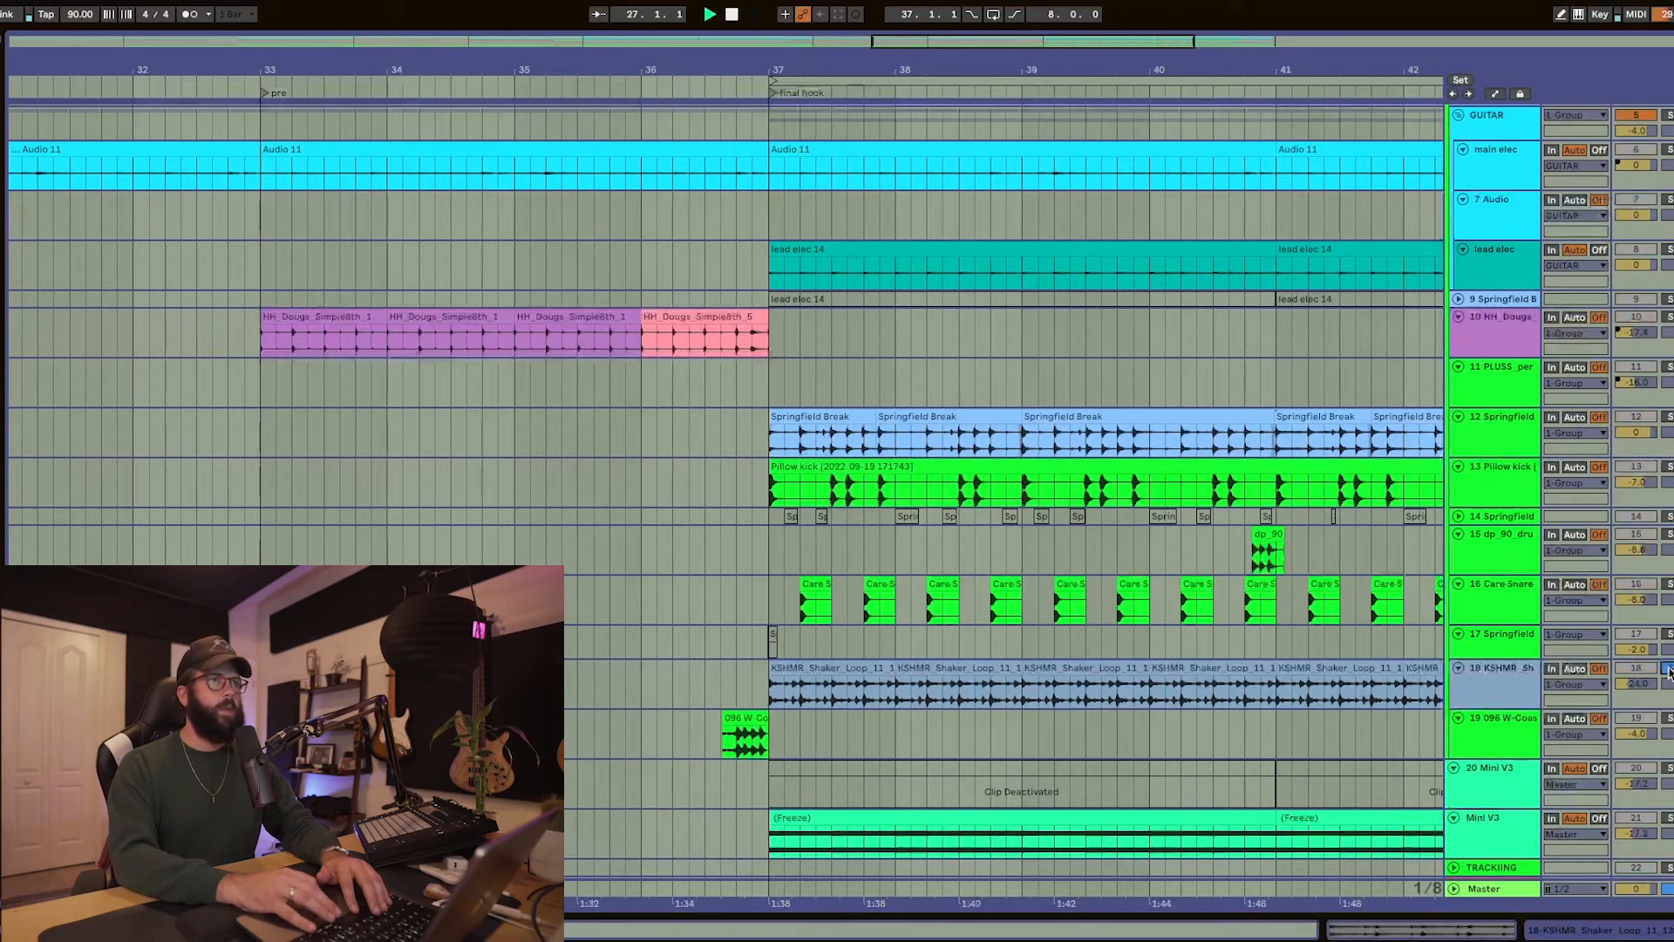
{"action": "left_click", "coordinate": [772, 666]}
{"action": "left_click", "coordinate": [759, 682]}
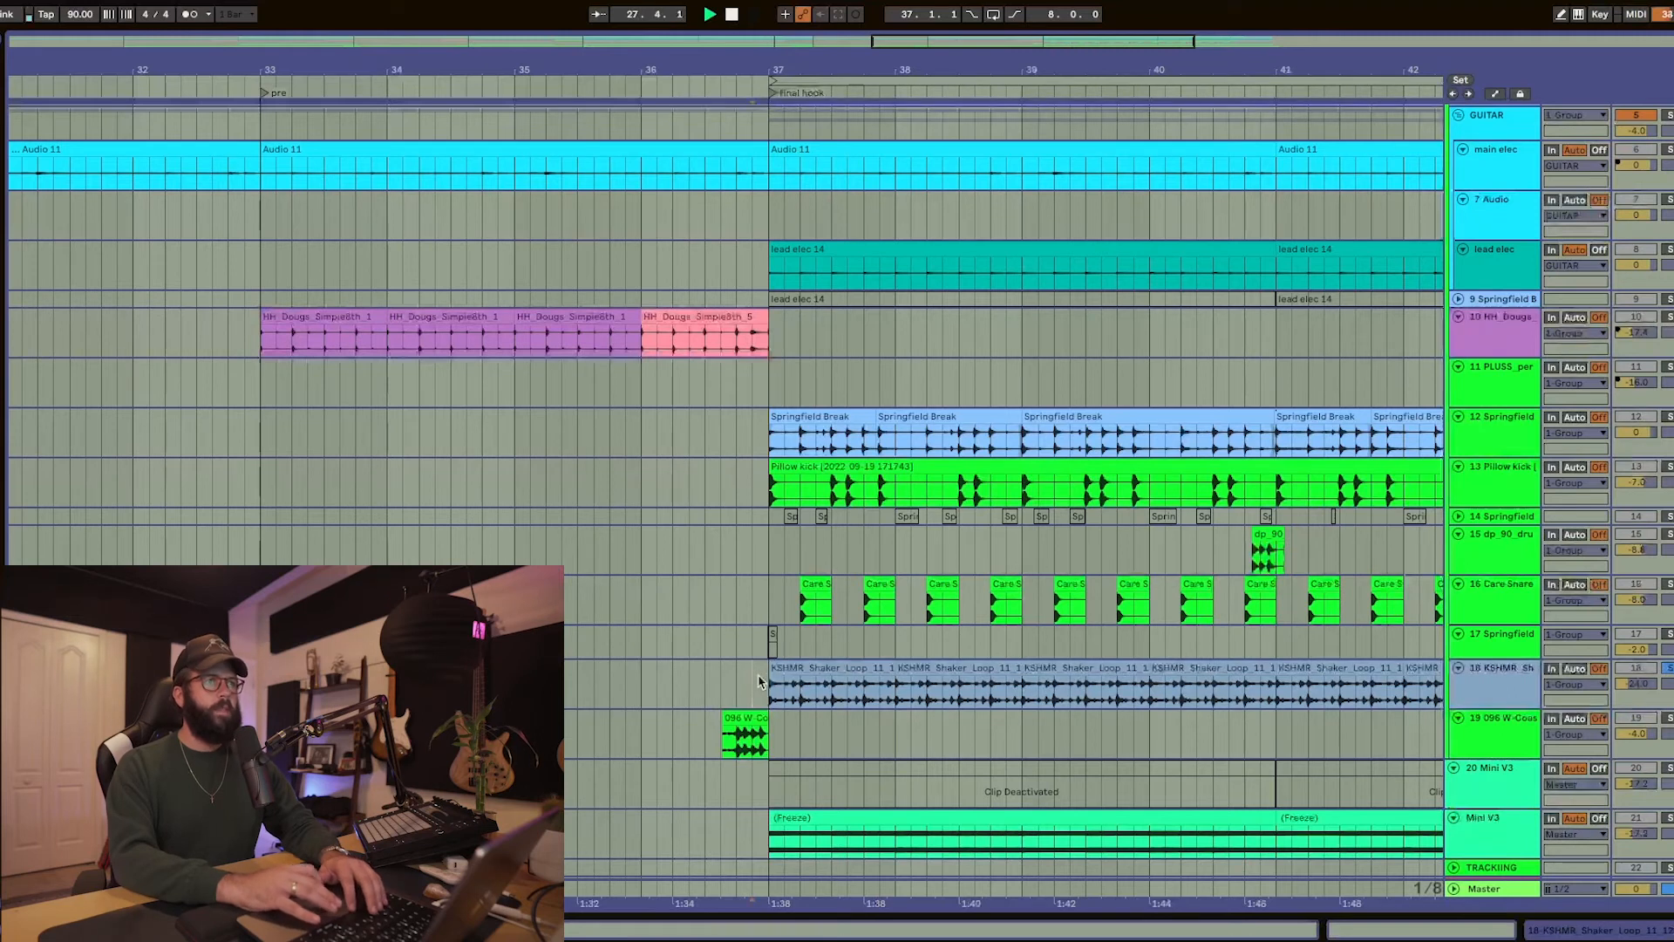
{"action": "key", "text": "space"}
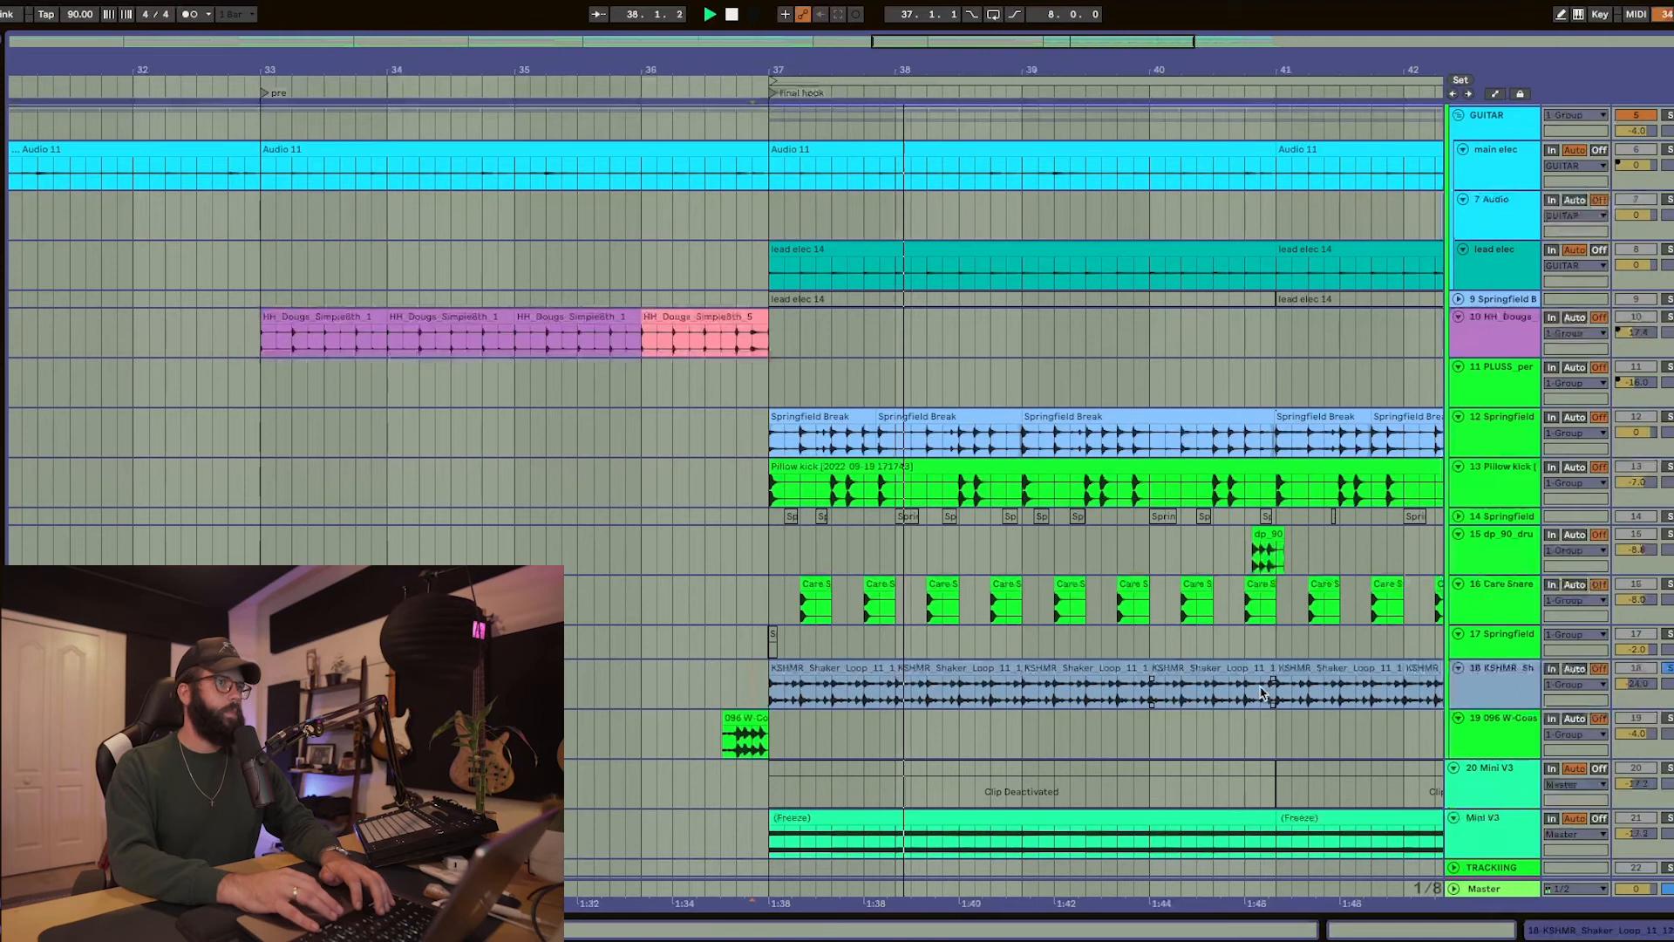
{"action": "left_click", "coordinate": [1666, 669]}
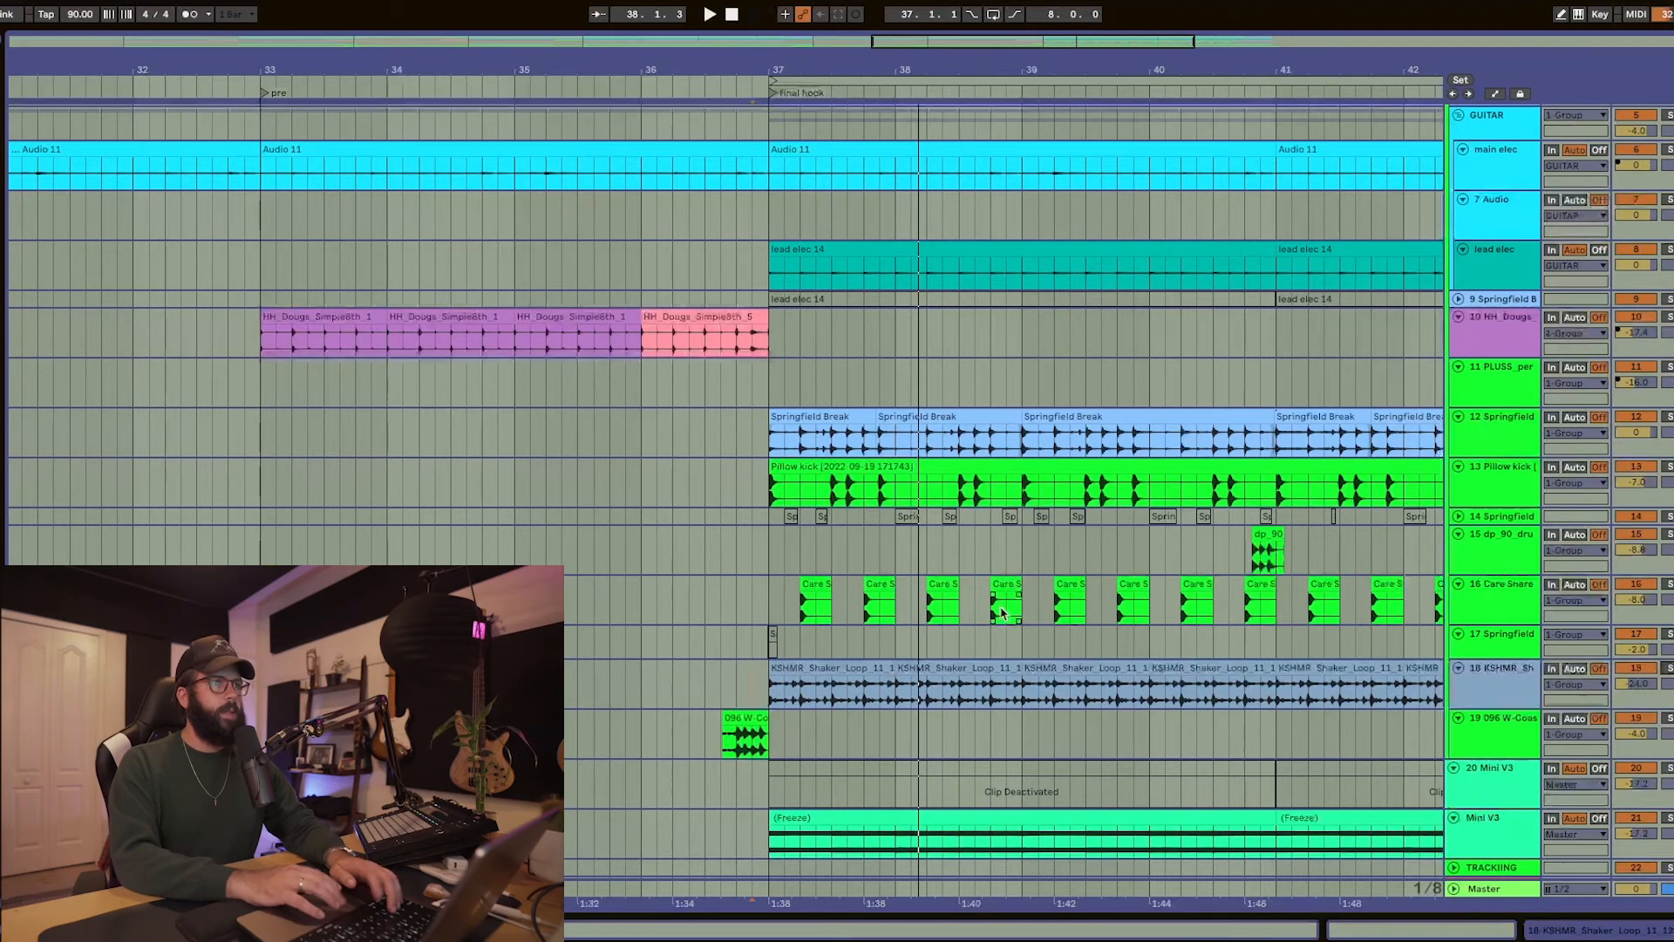
- Open the waveform of the 096 W-Coast HipHop snare clip just before the final hook, and hide the clip details
{"action": "scroll", "coordinate": [677, 725], "scroll_direction": "up", "scroll_amount": 5}
{"action": "double_click", "coordinate": [825, 721]}
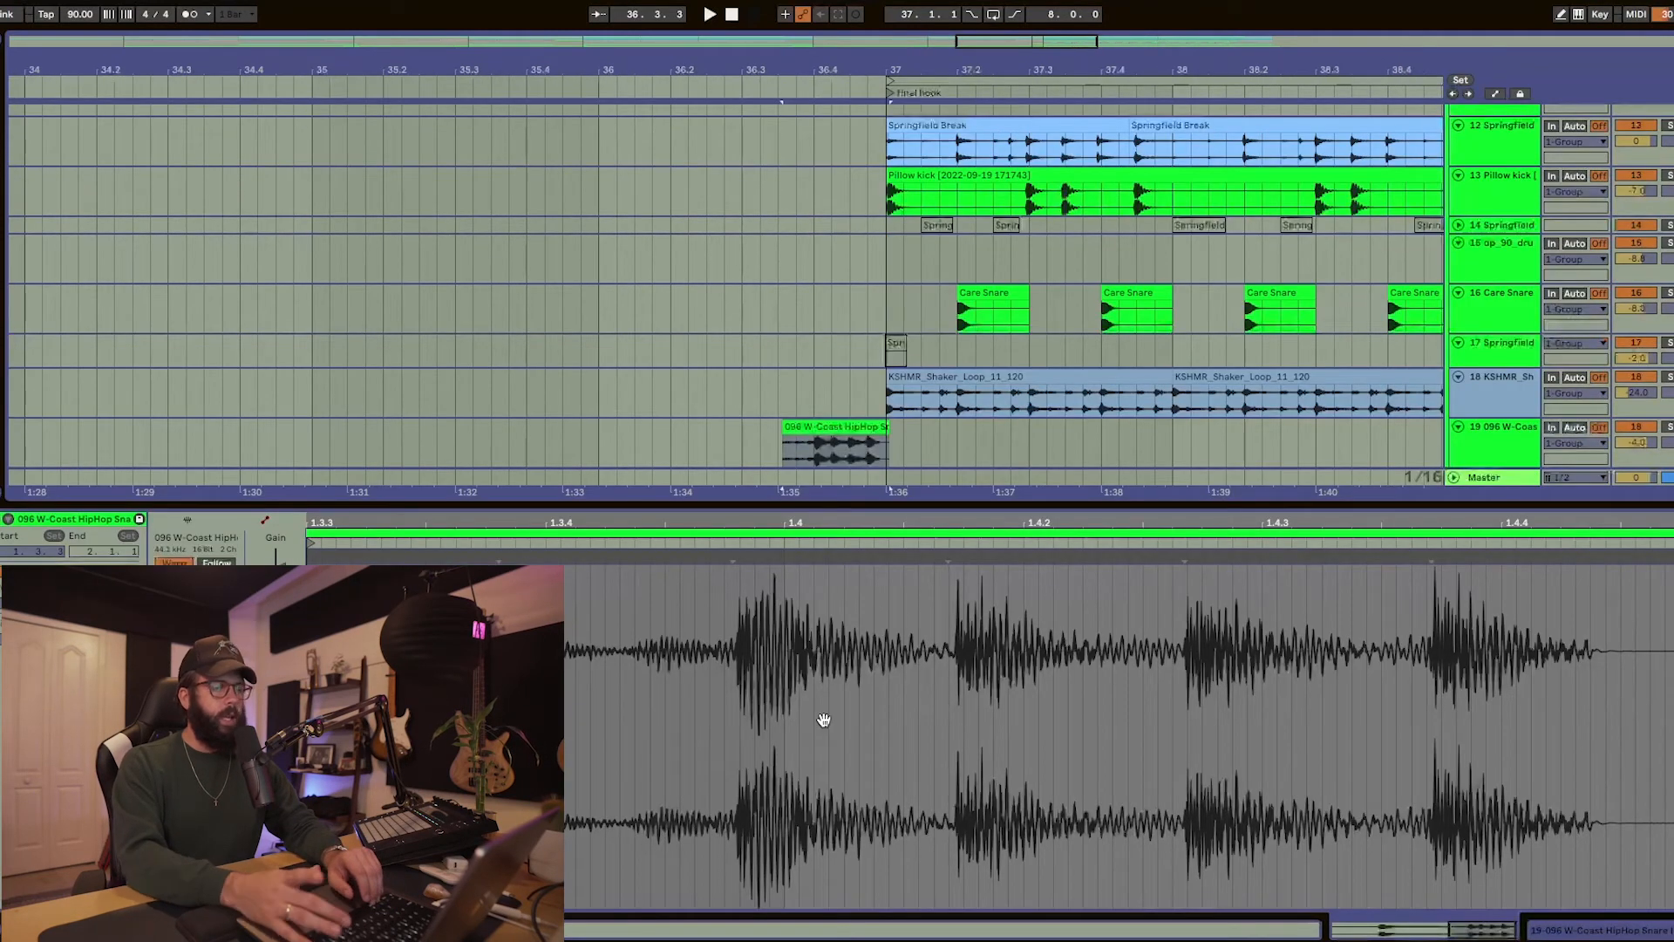
{"action": "key", "text": "alt+super+l"}
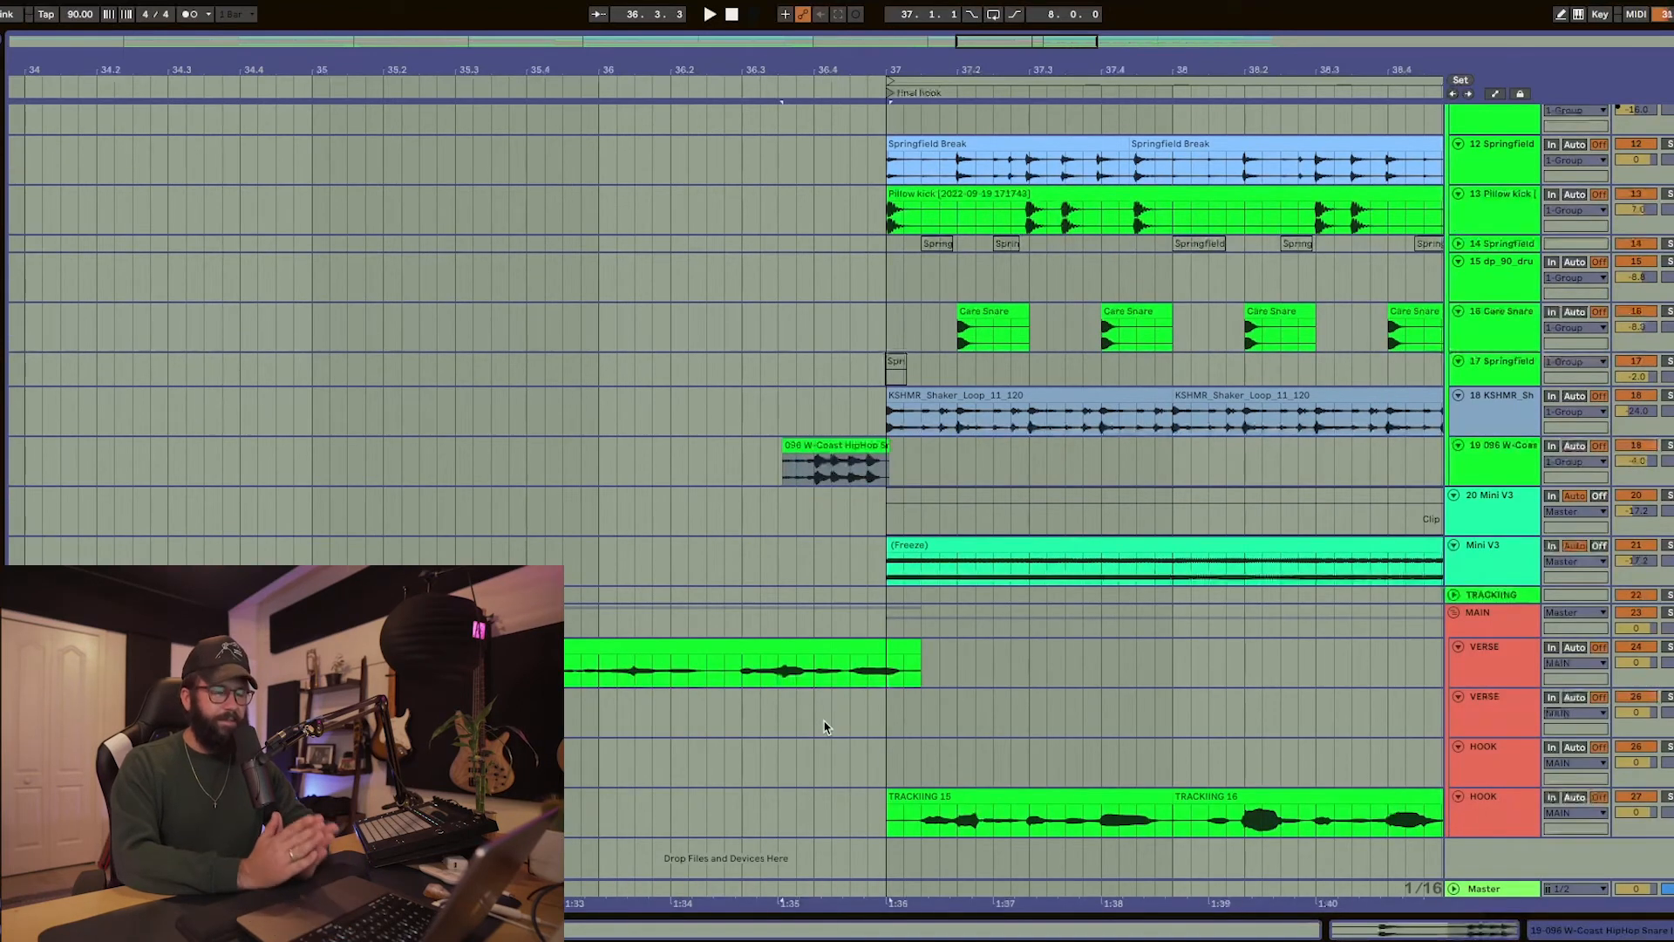
- Examine how the final hook's drum, shaker and snare layers line up with the guitar parts from bar 37
{"action": "scroll", "coordinate": [795, 388], "scroll_direction": "down", "scroll_amount": 5}
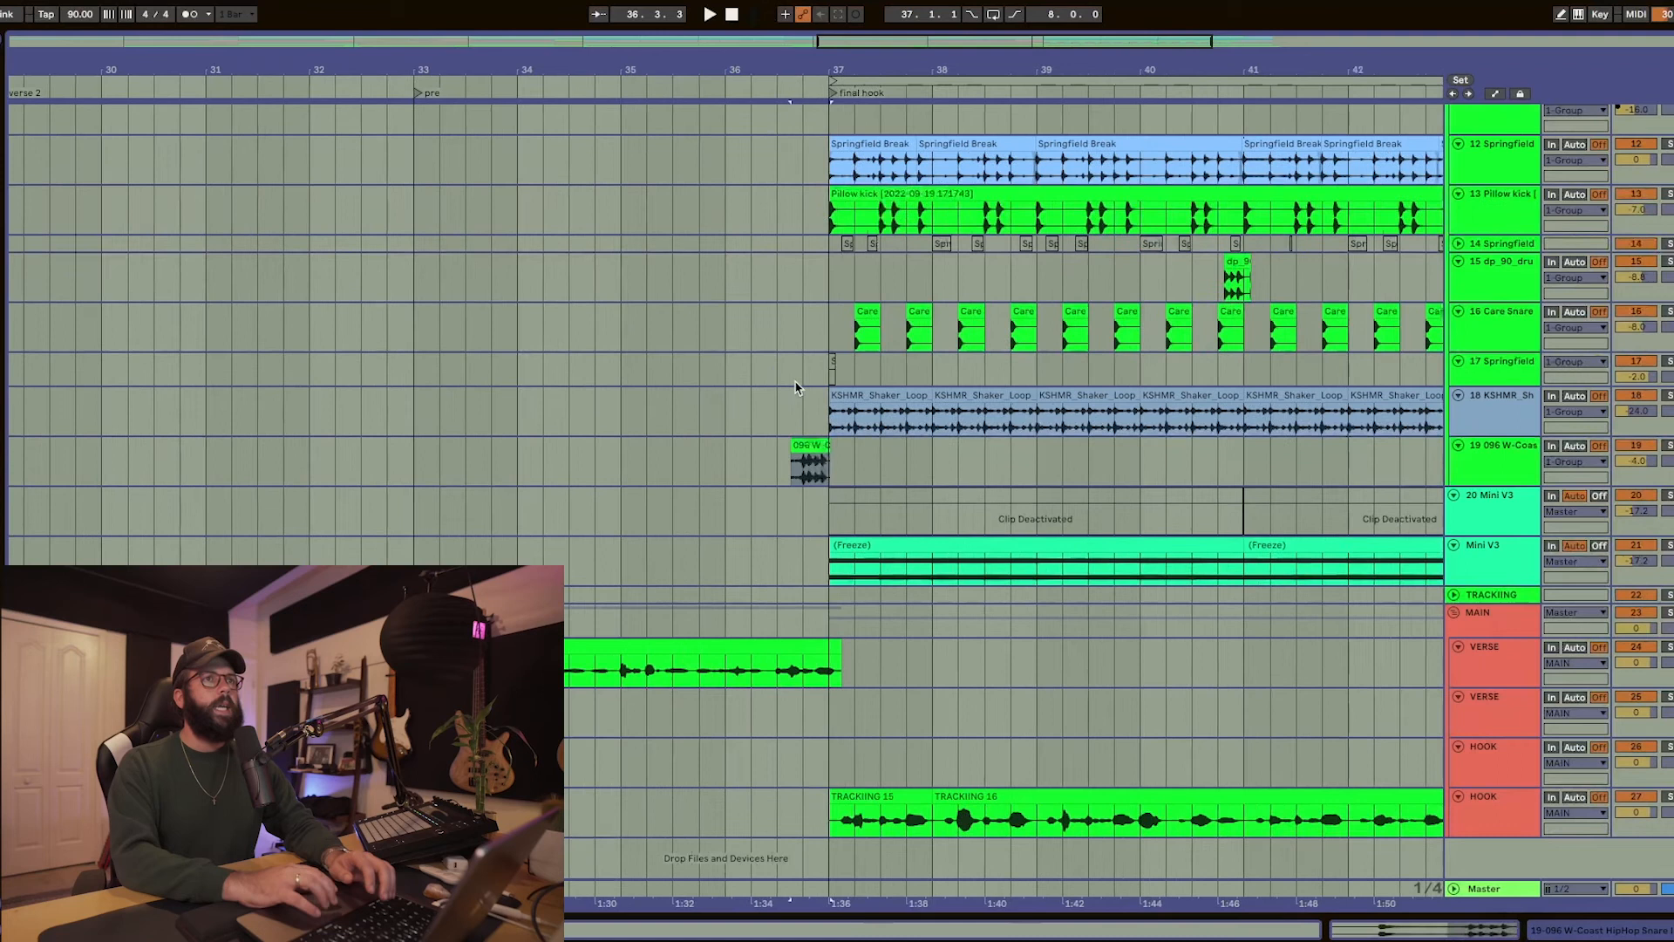
{"action": "scroll", "coordinate": [794, 388], "scroll_direction": "right", "scroll_amount": 2}
{"action": "scroll", "coordinate": [795, 388], "scroll_direction": "up", "scroll_amount": 1}
{"action": "scroll", "coordinate": [794, 388], "scroll_direction": "right", "scroll_amount": 2}
{"action": "scroll", "coordinate": [794, 388], "scroll_direction": "up", "scroll_amount": 4}
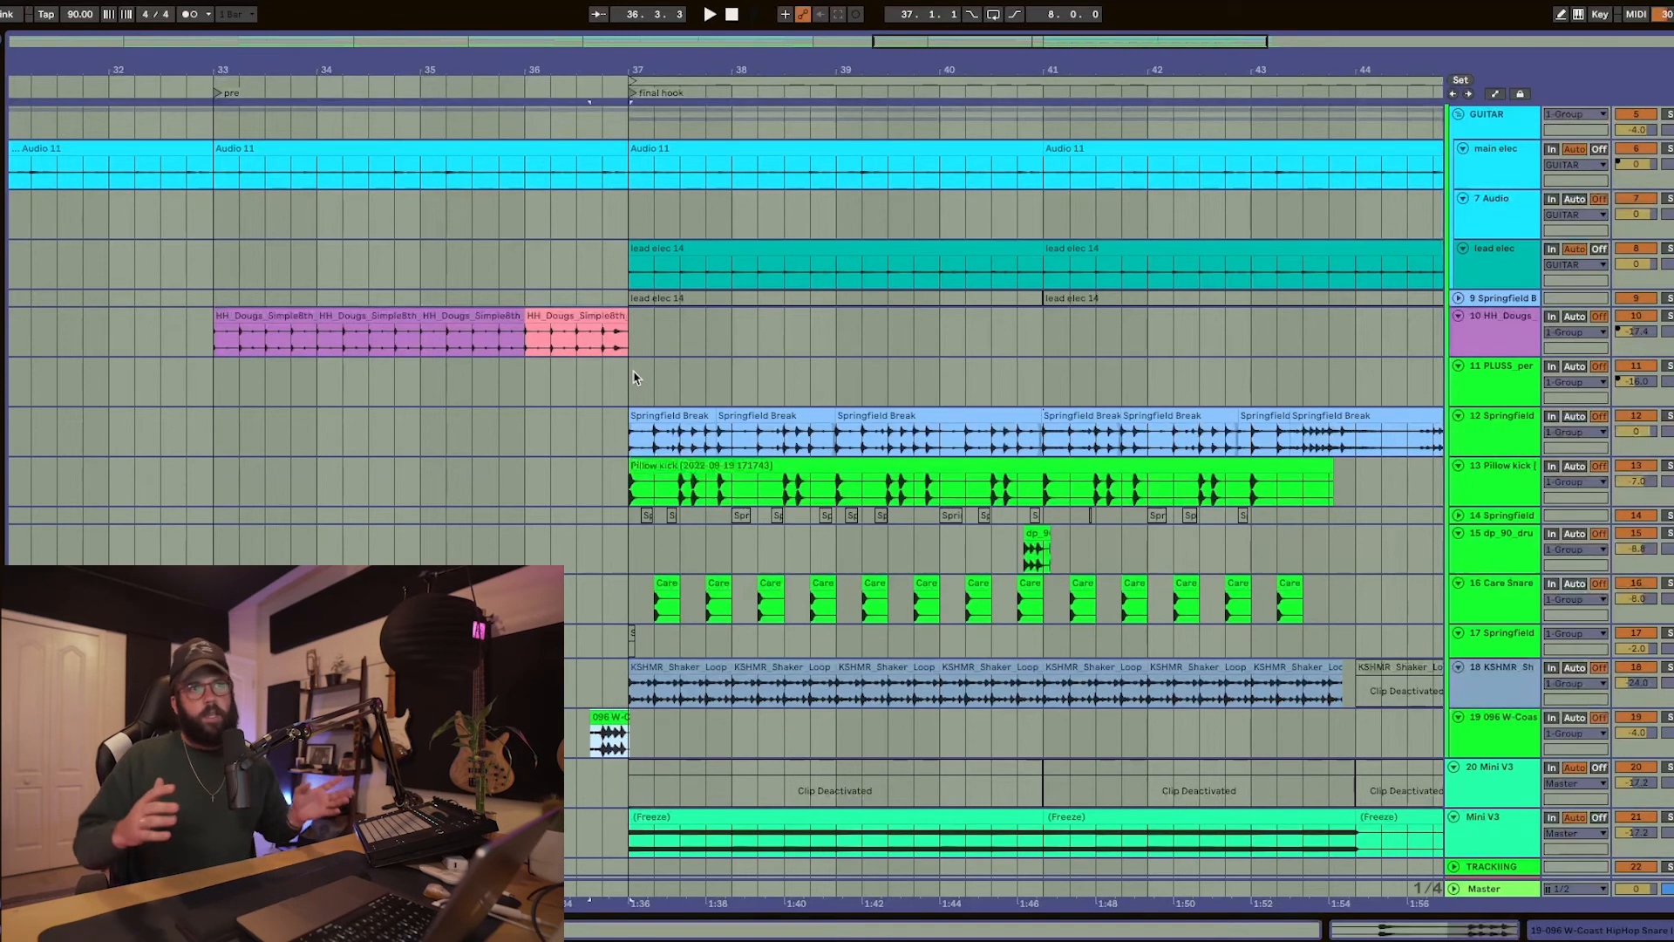
{"action": "key", "text": "minus"}
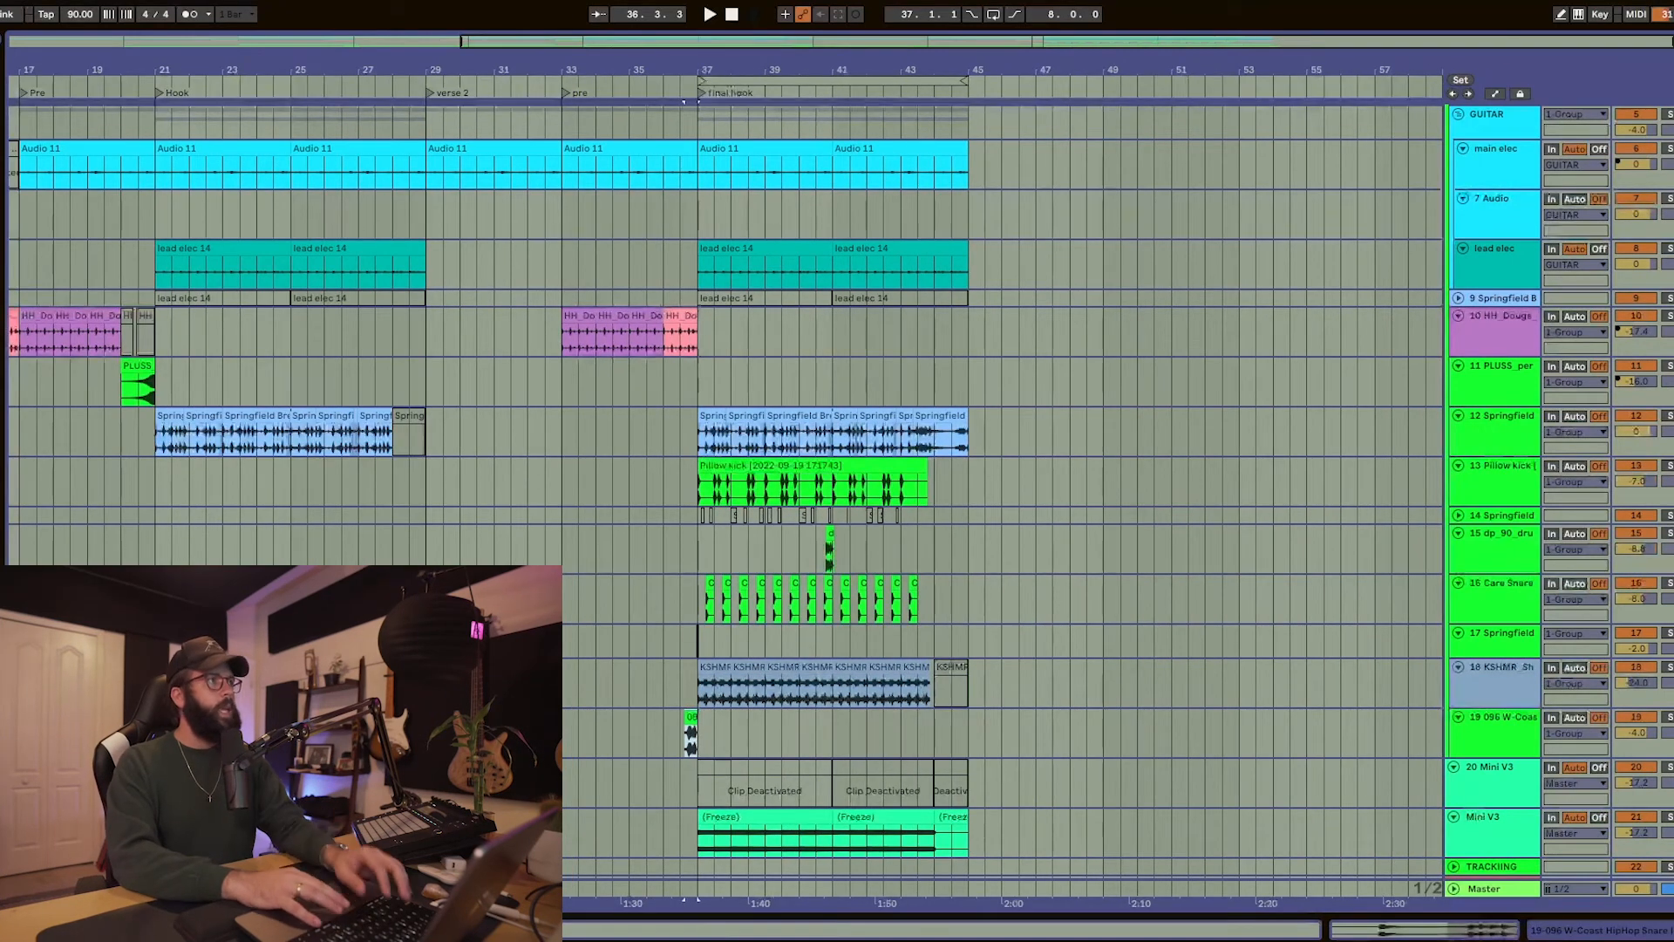
- Place Springfield Break.wav from the Pocket Dial Sample Pack on track 12 at bar 47, after the final hook
{"action": "key", "text": "super+alt+b"}
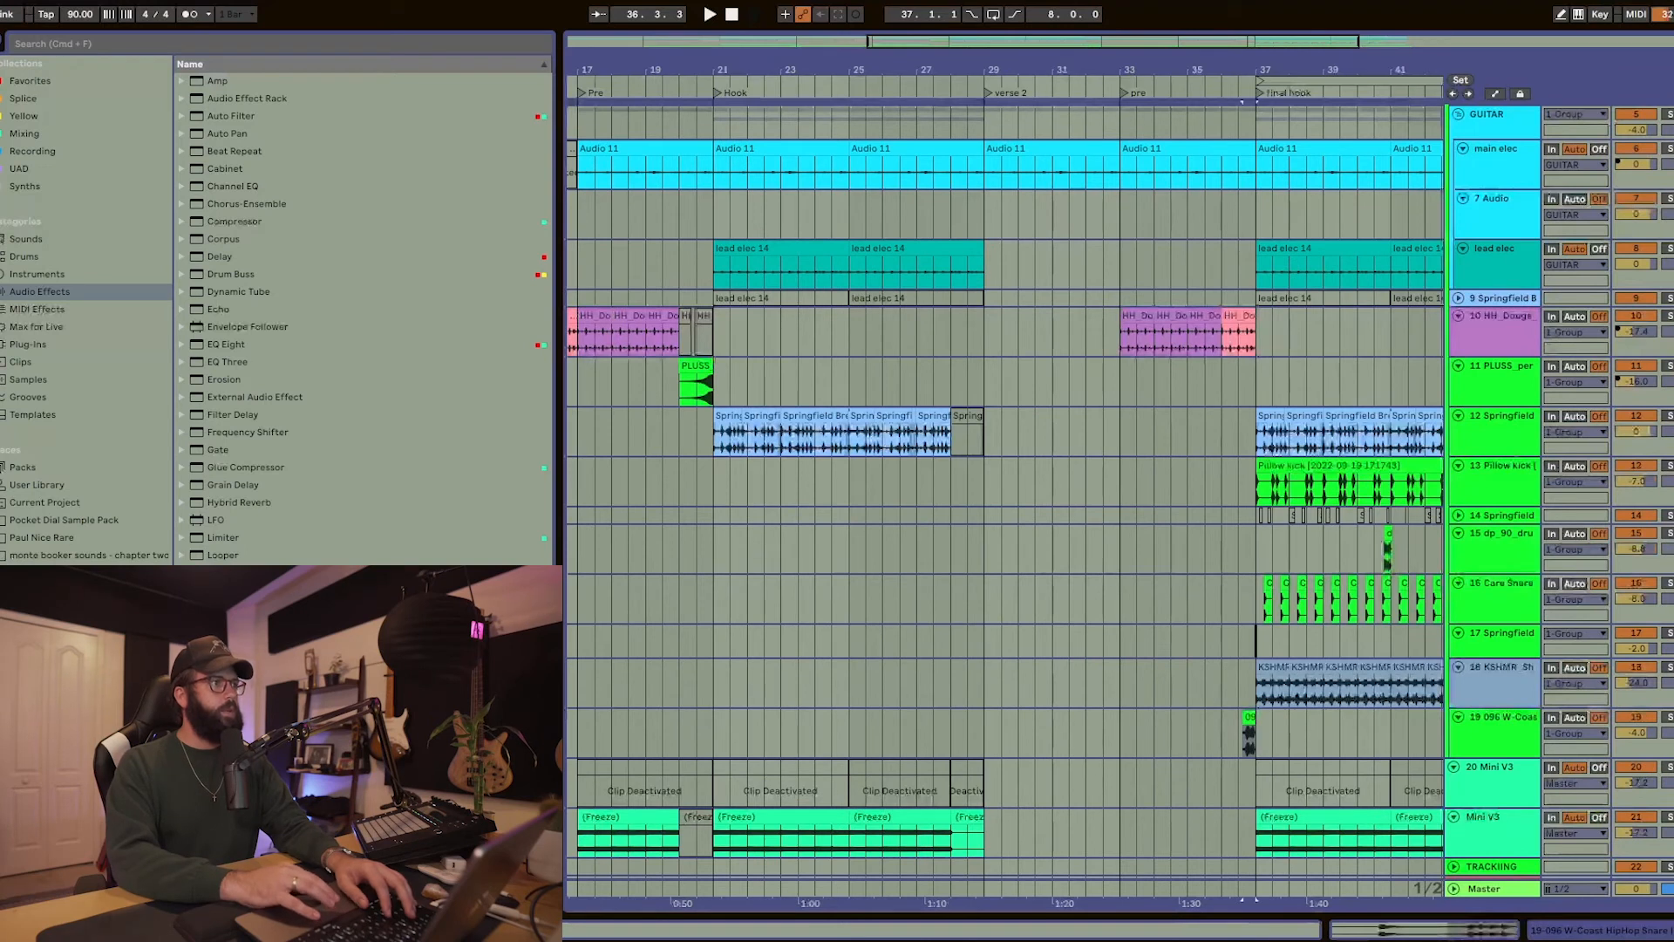
{"action": "left_click", "coordinate": [98, 505]}
{"action": "left_click", "coordinate": [110, 520]}
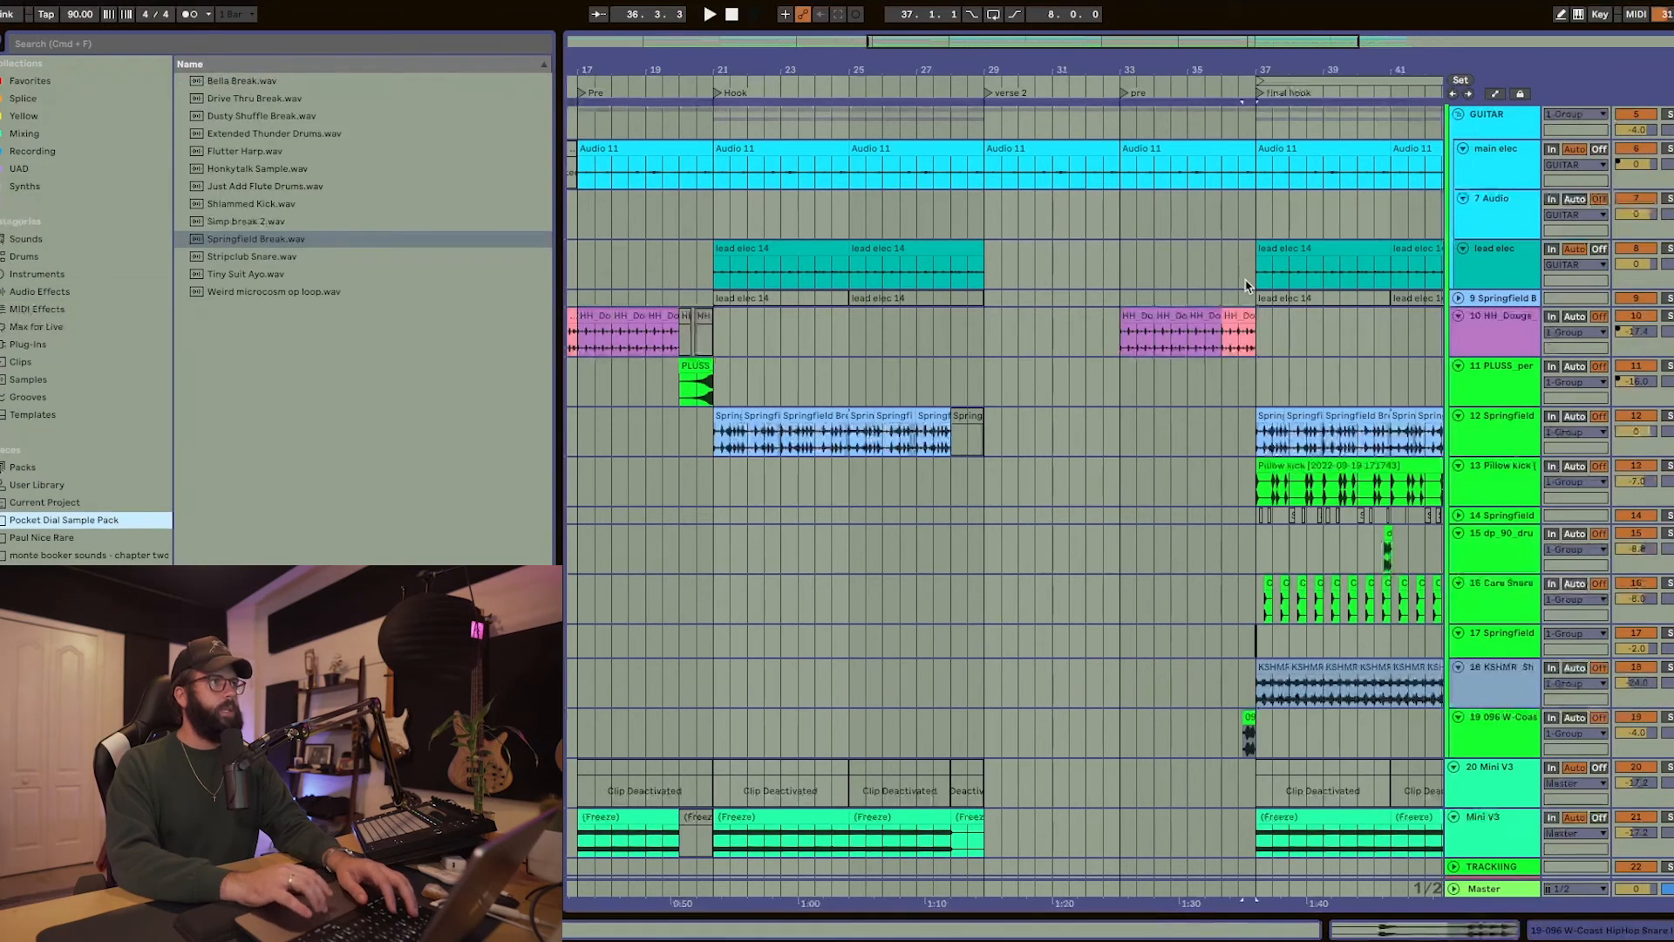
{"action": "scroll", "coordinate": [1247, 286], "scroll_direction": "right", "scroll_amount": 10}
{"action": "left_click_drag", "start_coordinate": [410, 243], "coordinate": [1043, 442]}
{"action": "scroll", "coordinate": [1128, 456], "scroll_direction": "up", "scroll_amount": 5}
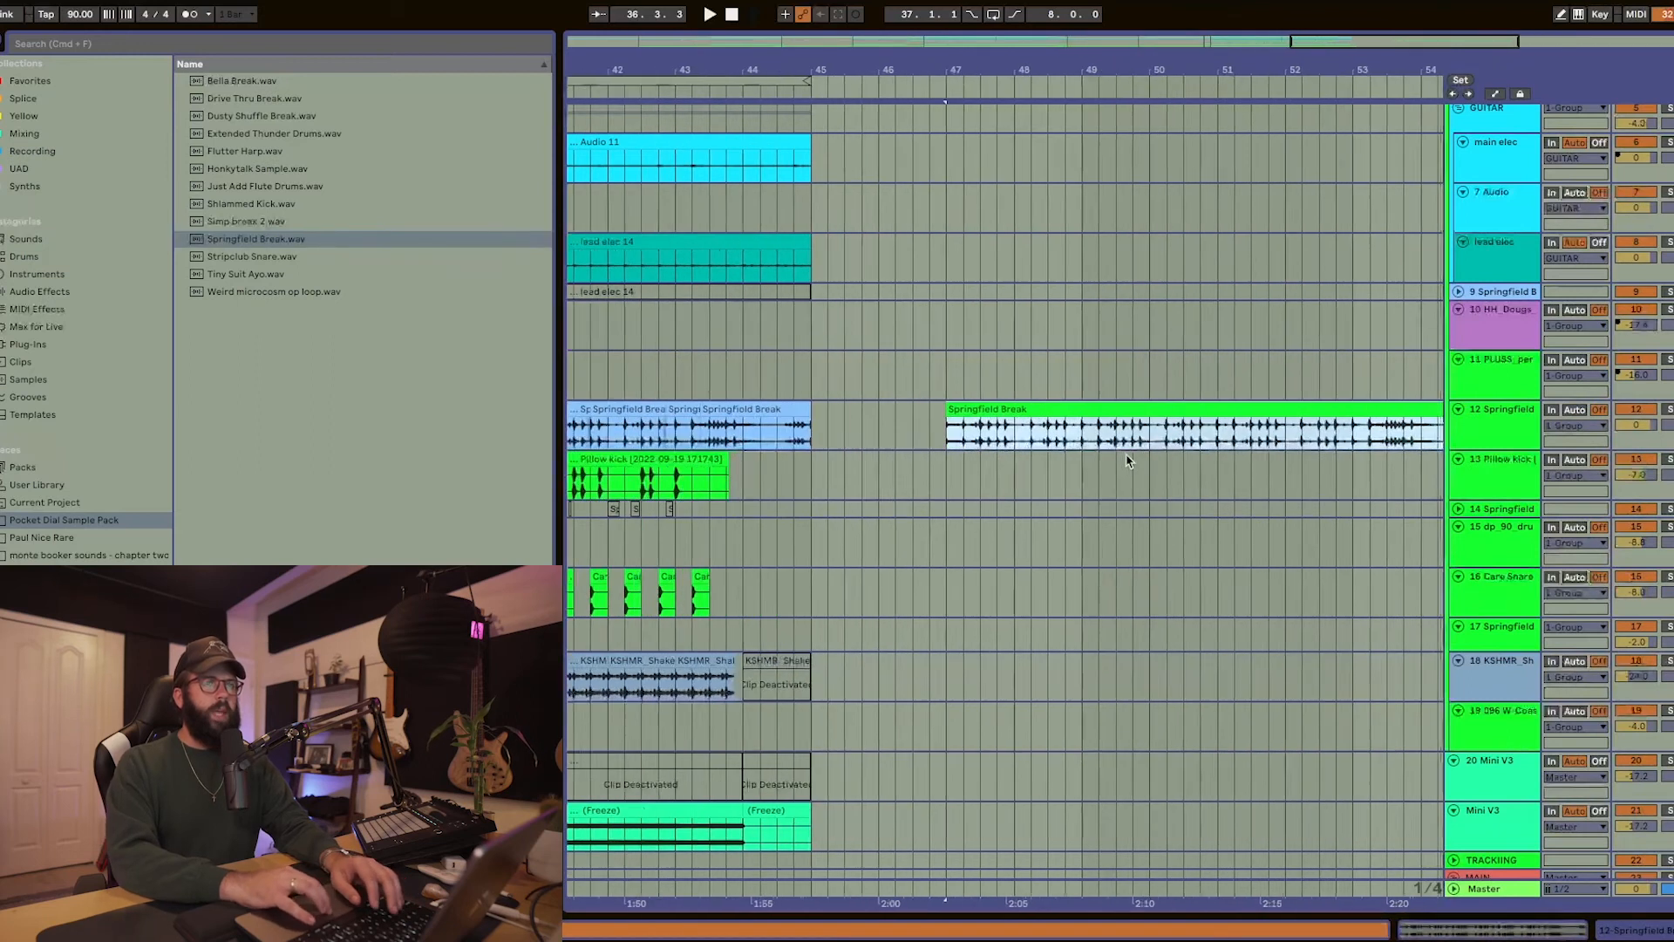
{"action": "scroll", "coordinate": [1014, 447], "scroll_direction": "down", "scroll_amount": 10}
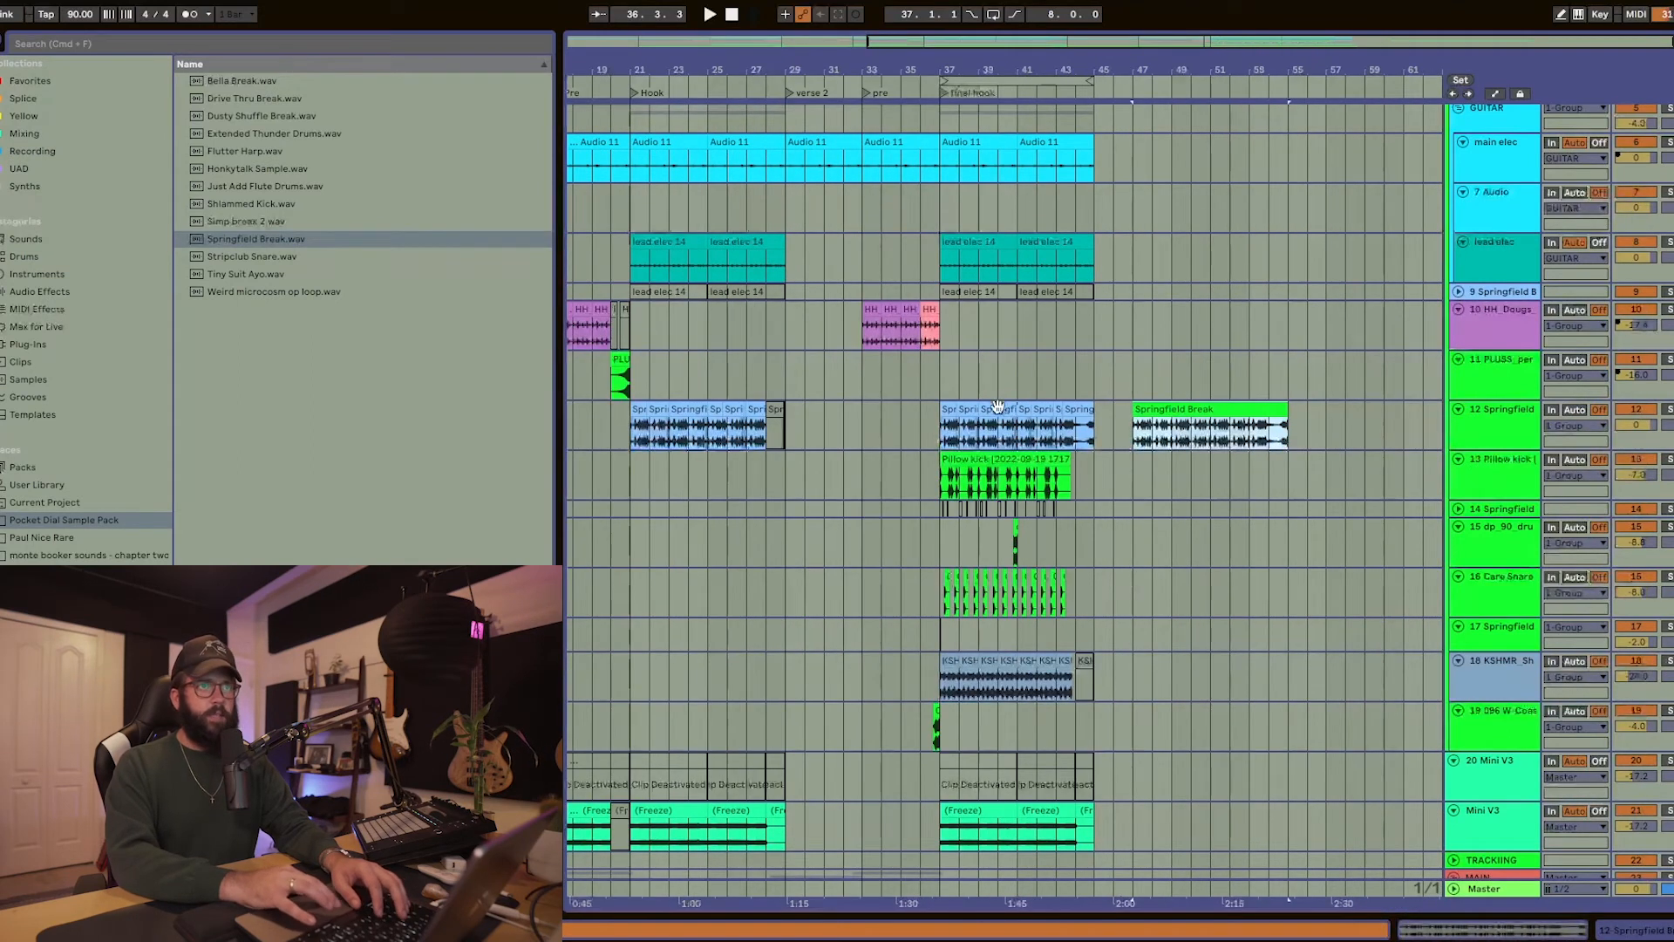
{"action": "scroll", "coordinate": [1087, 430], "scroll_direction": "up", "scroll_amount": 3}
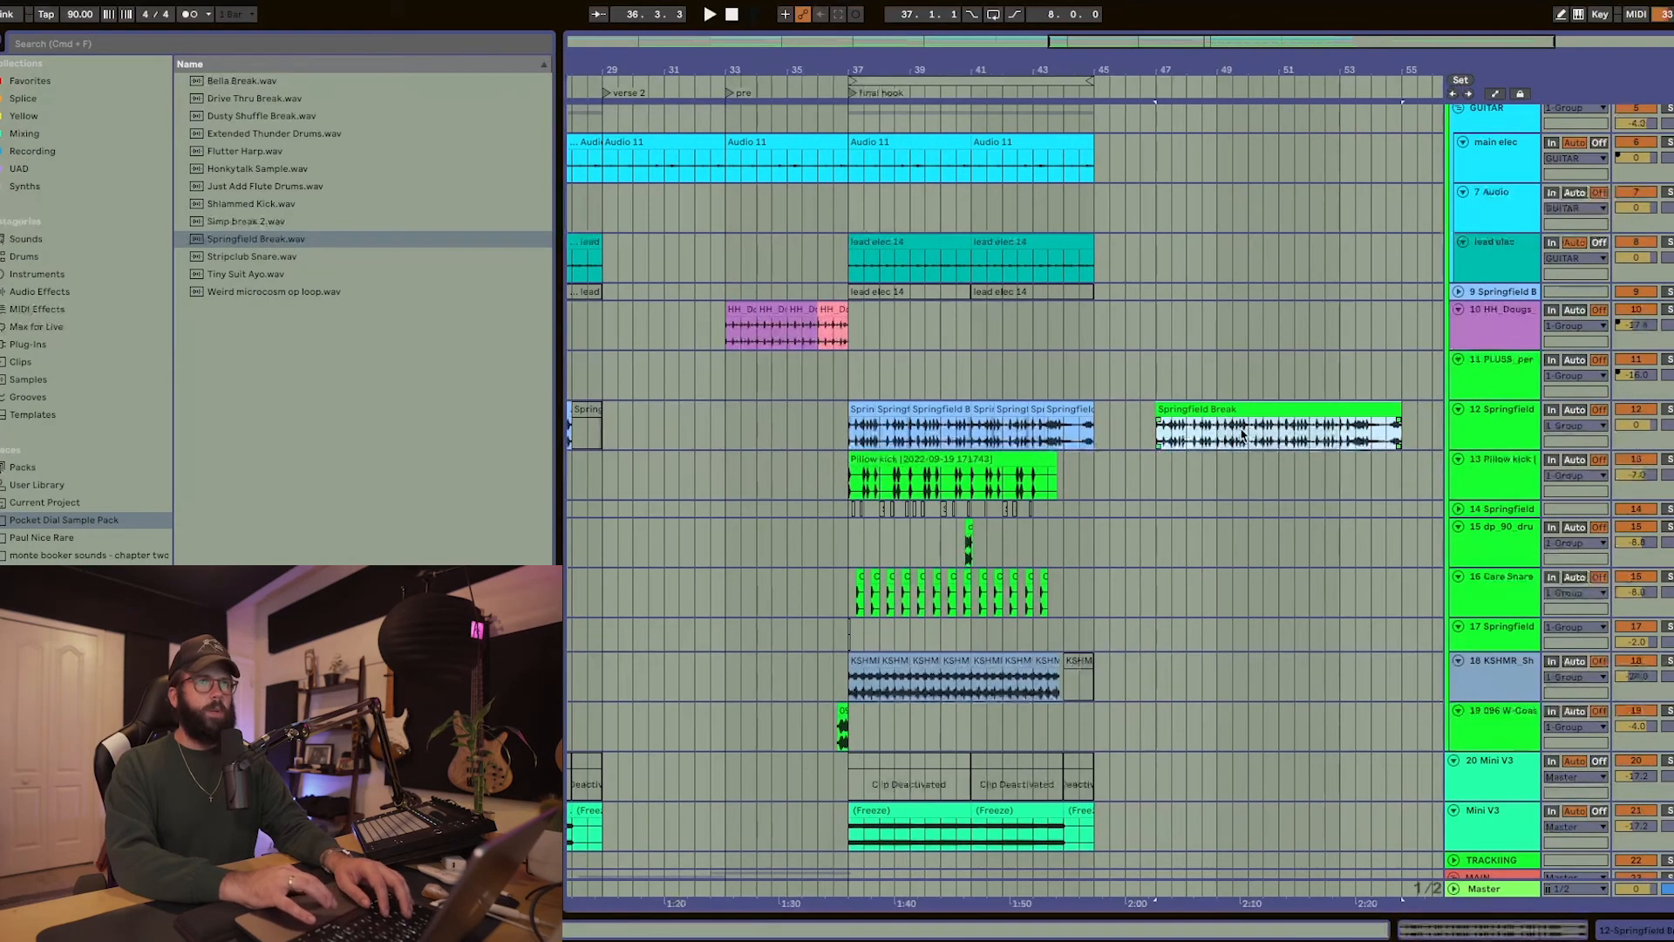
- Play the original Springfield Break clip from its start at bar 47 with track 12 soloed
{"action": "left_click", "coordinate": [1247, 440]}
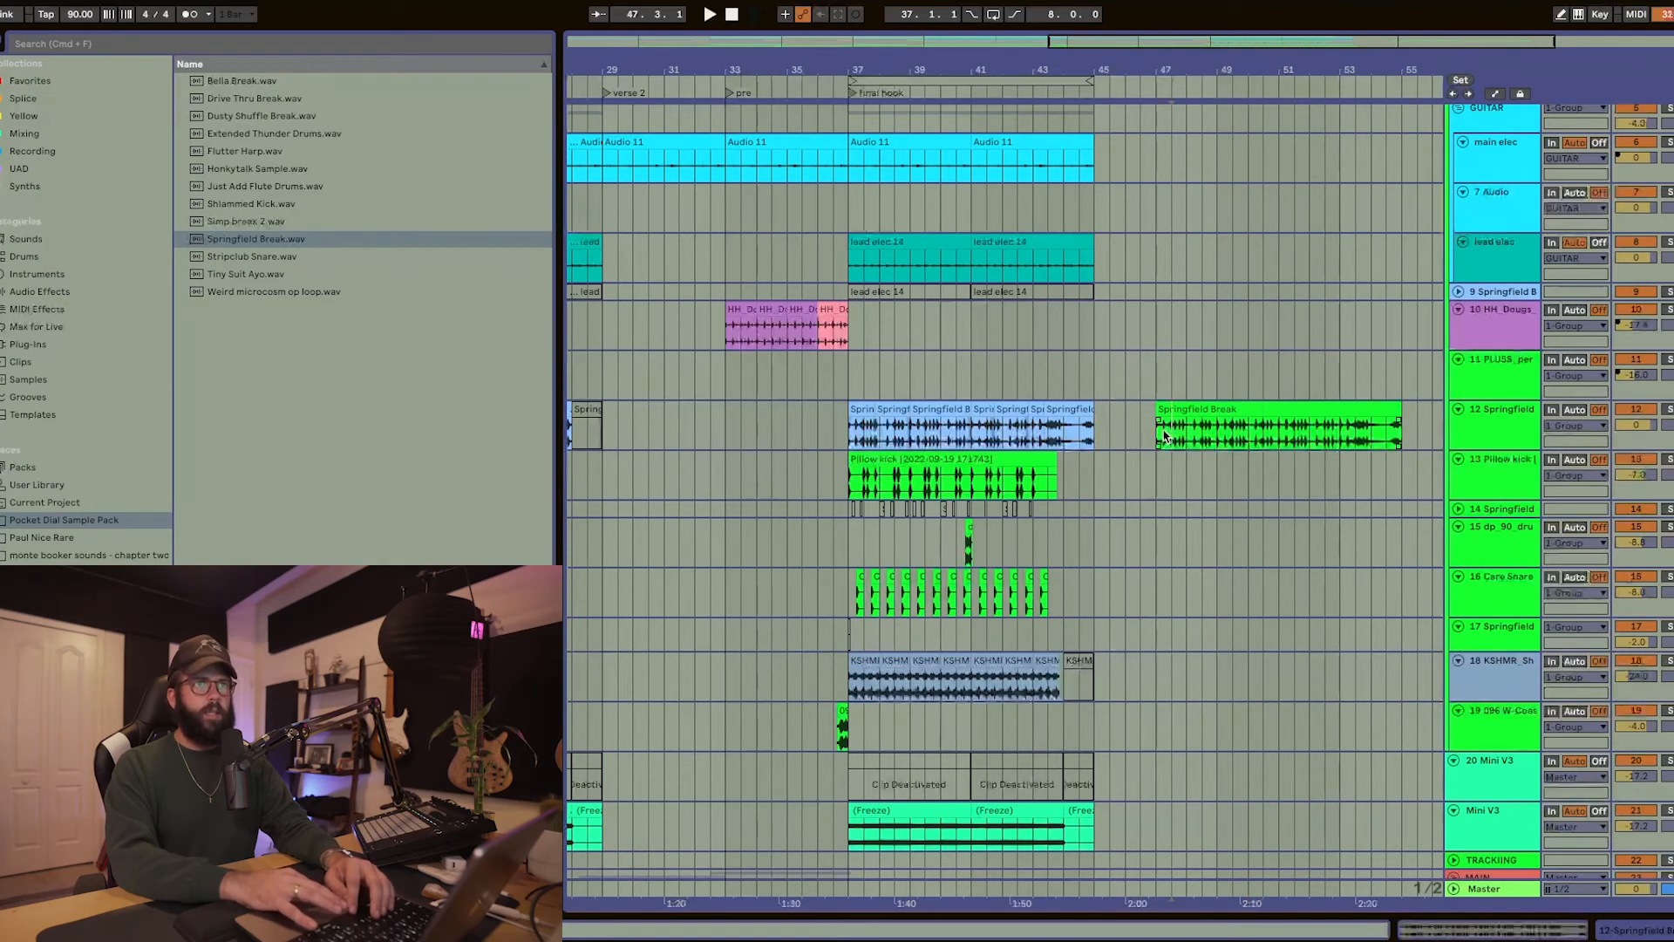
{"action": "key", "text": "space"}
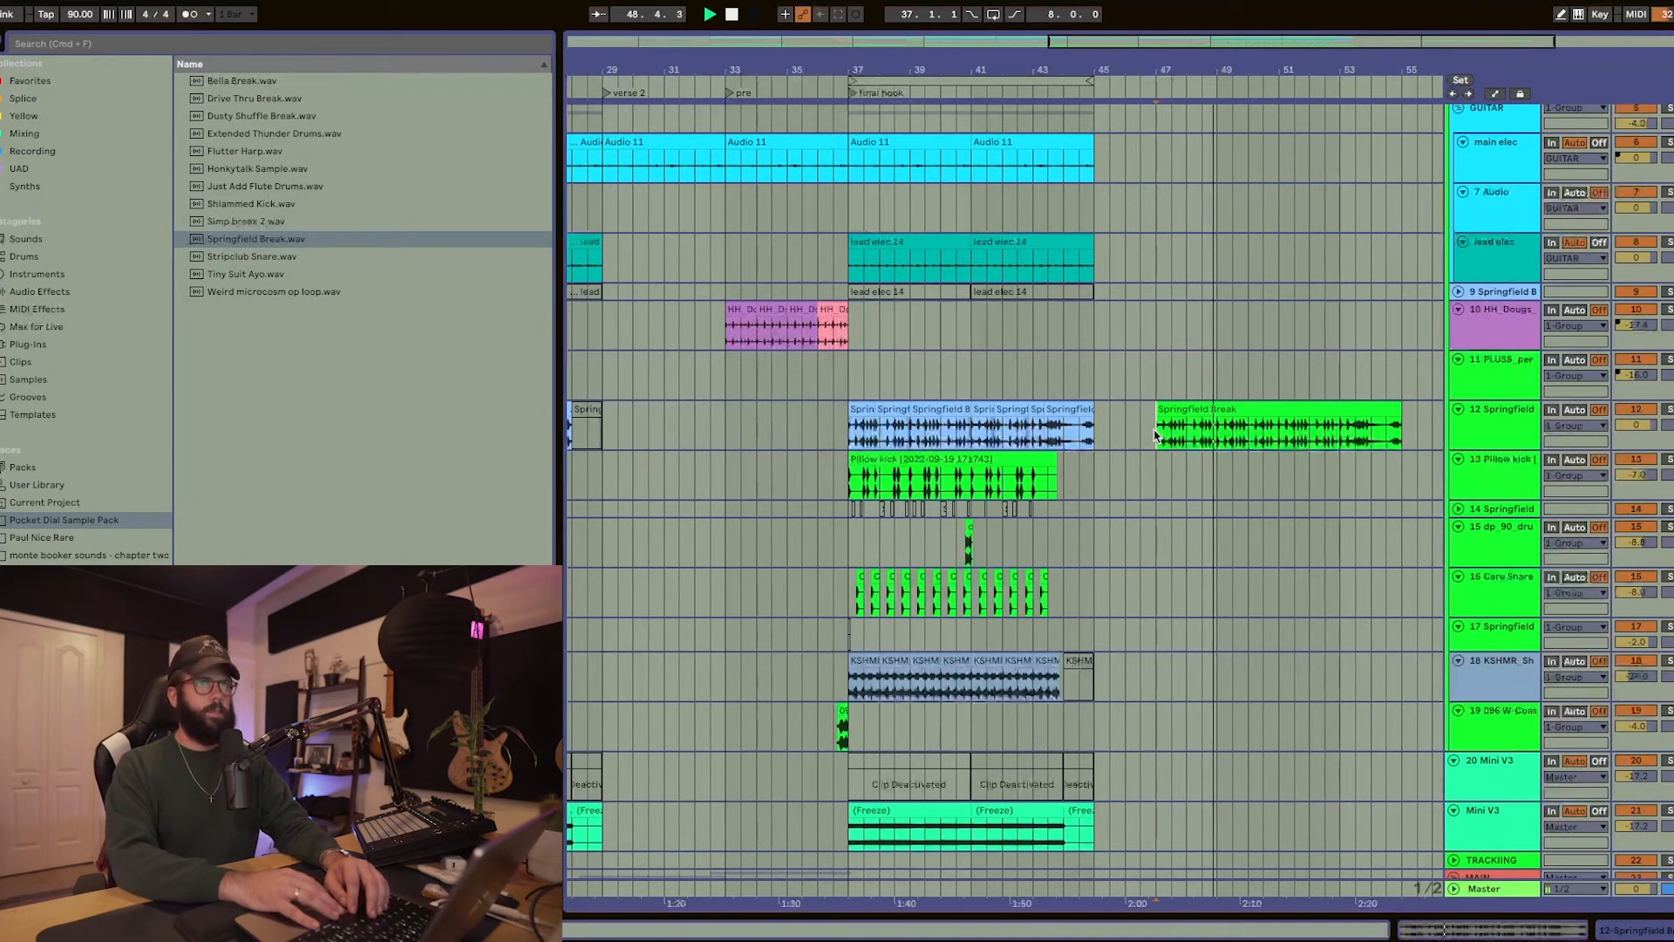
{"action": "scroll", "coordinate": [1155, 436], "scroll_direction": "down", "scroll_amount": 1}
{"action": "left_click", "coordinate": [1157, 435]}
{"action": "key", "text": "space"}
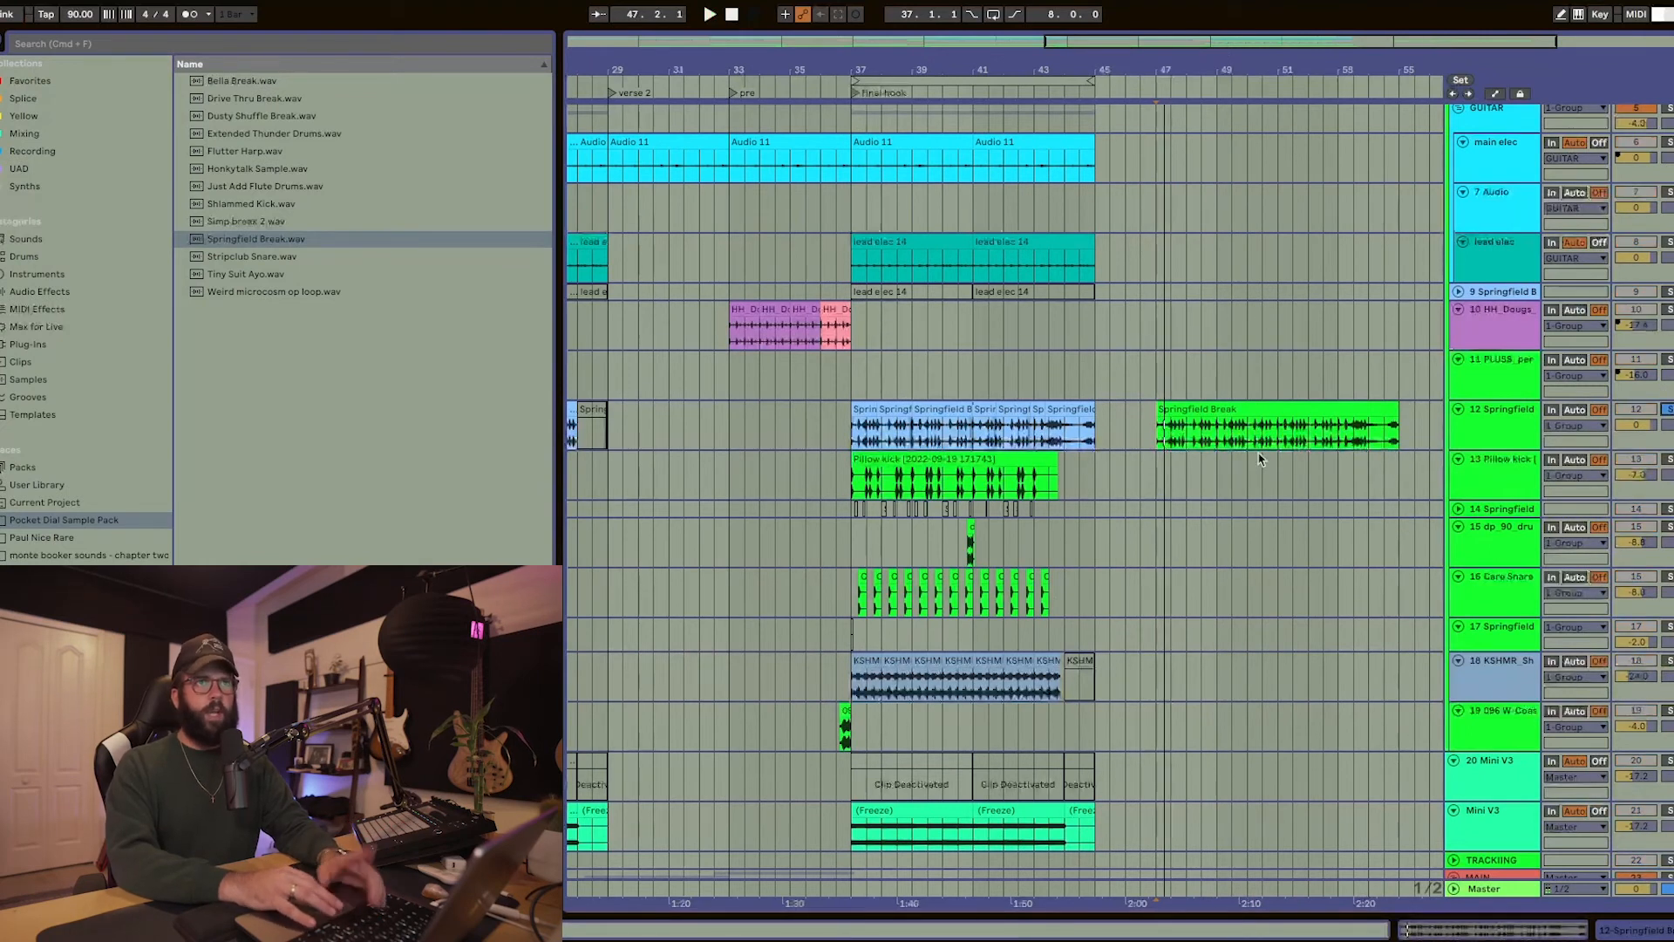
- Play the chopped Springfield Break in the final hook from bar 37 and again from bar 41
{"action": "left_click", "coordinate": [852, 434]}
{"action": "key", "text": "space"}
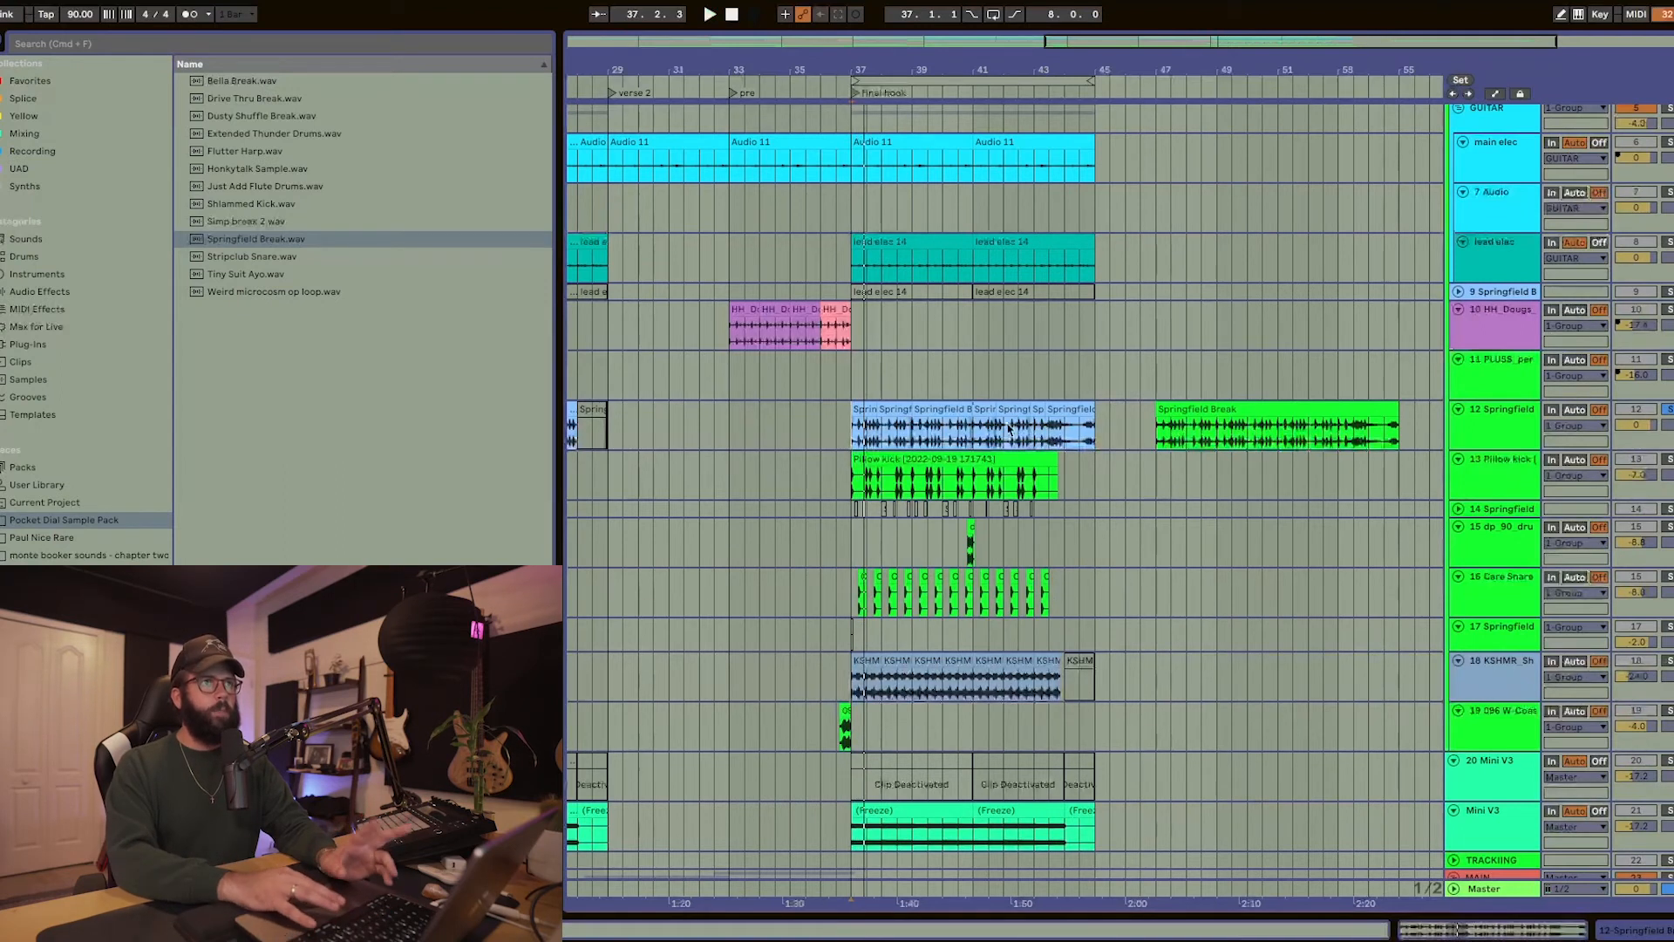
{"action": "key", "text": "space"}
{"action": "left_click", "coordinate": [975, 427]}
{"action": "key", "text": "space"}
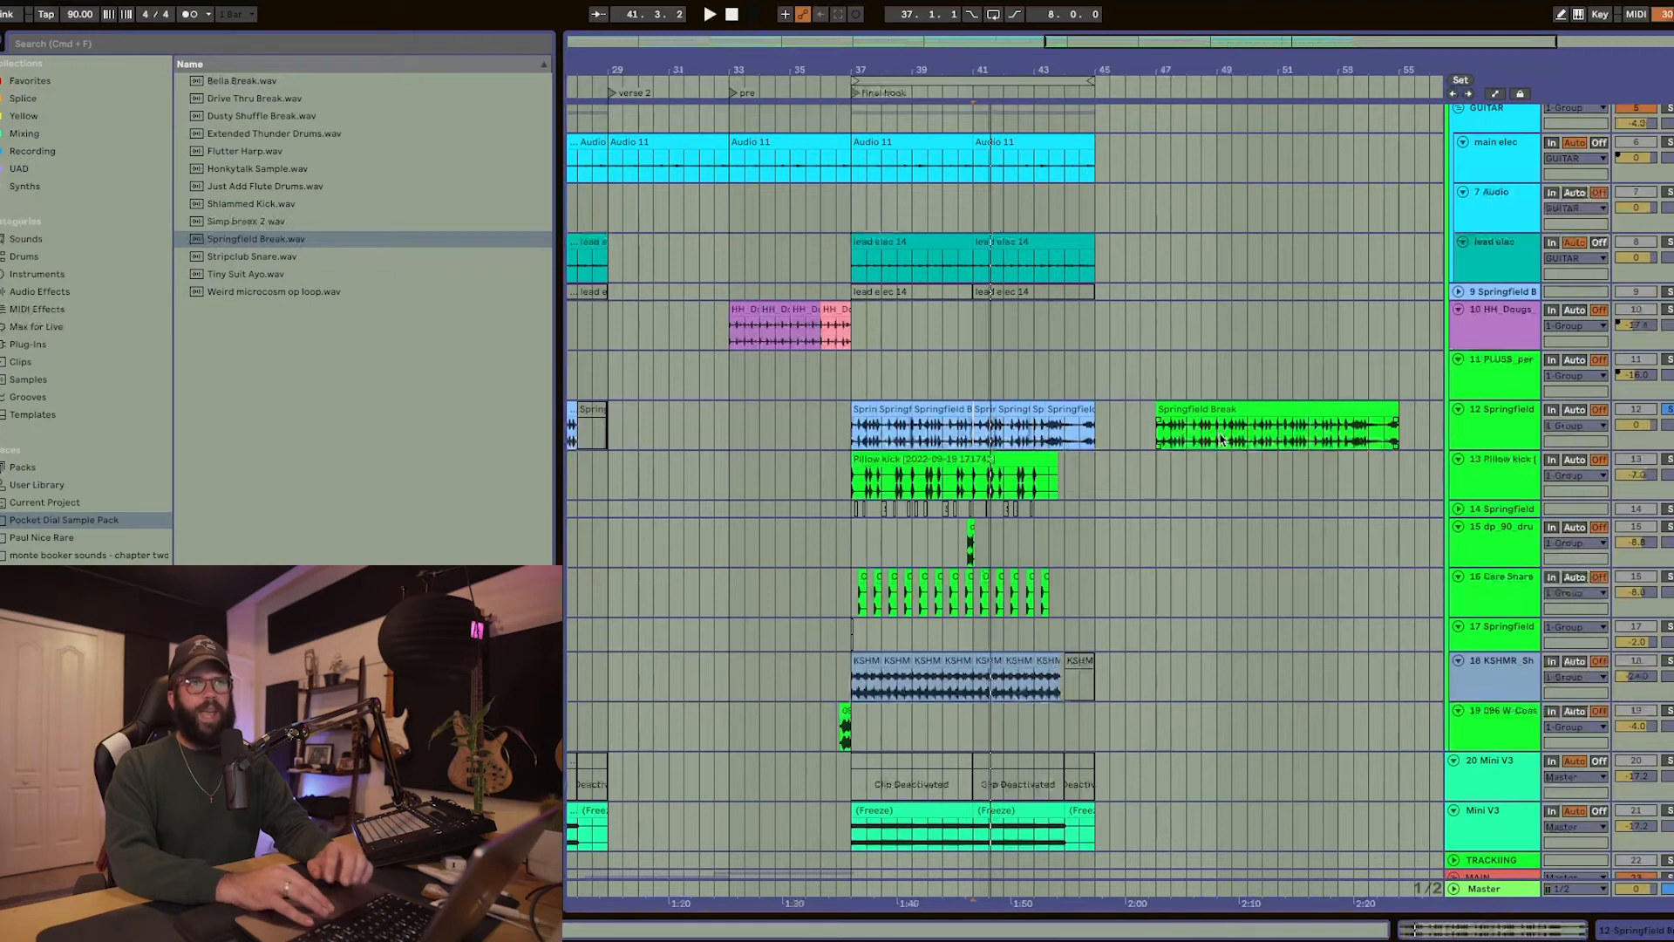
- Select bar 48 of the original Springfield Break clip, and play the clip's ending from bar 54
{"action": "left_click", "coordinate": [1190, 433]}
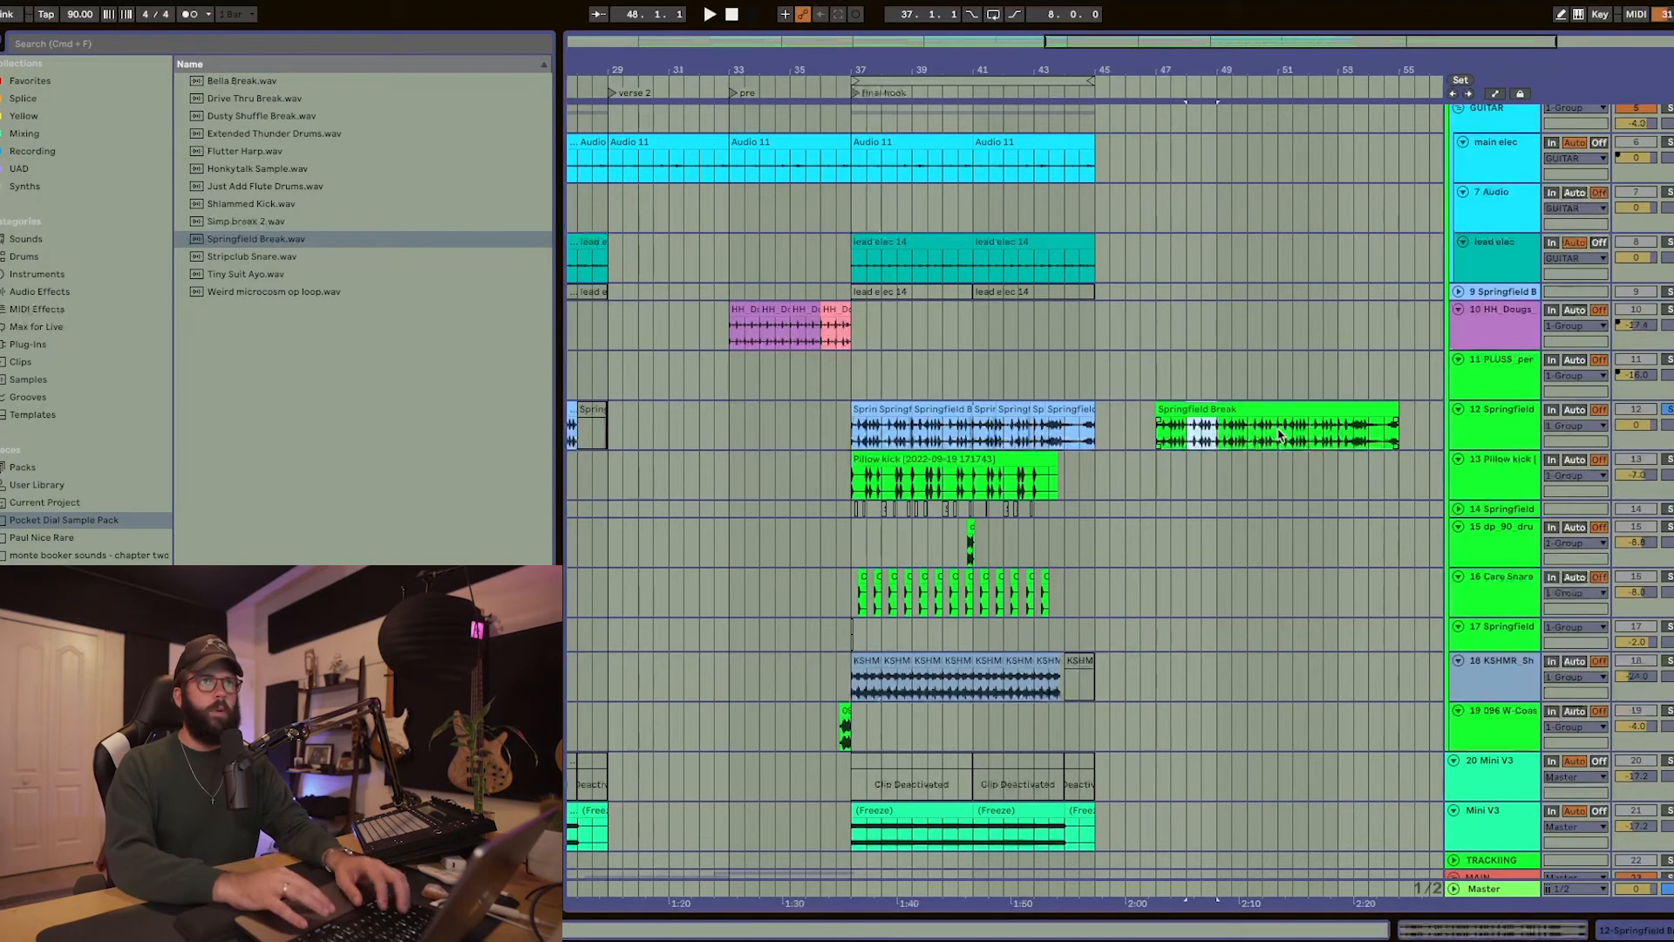
{"action": "scroll", "coordinate": [1104, 474], "scroll_direction": "down", "scroll_amount": 2}
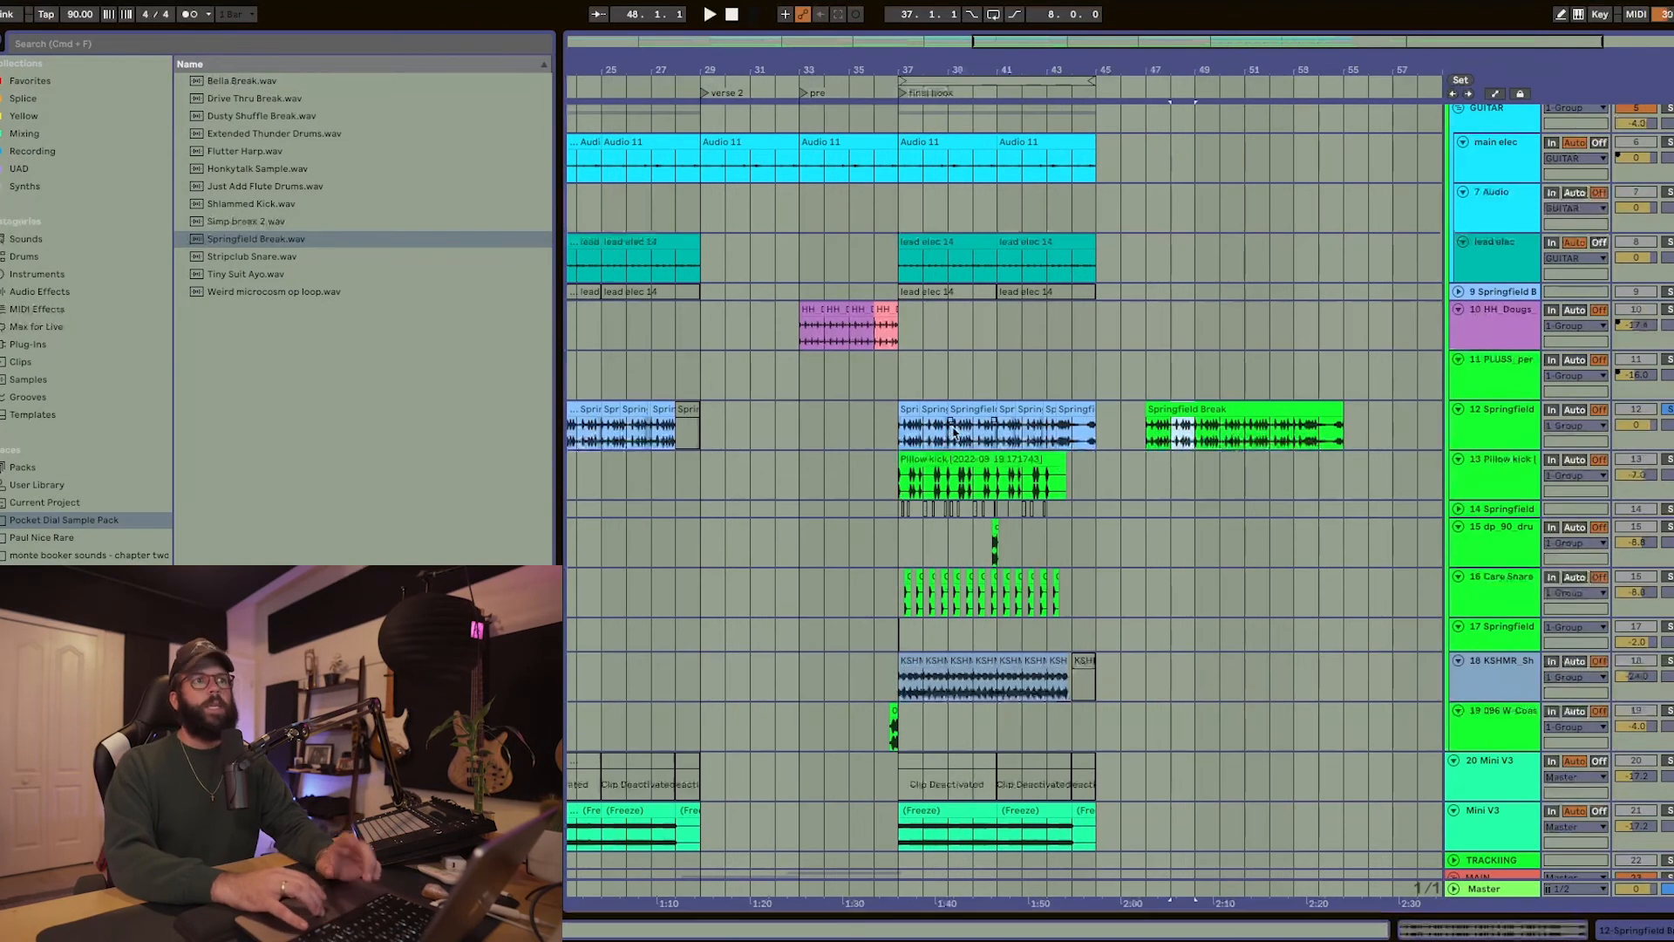
{"action": "scroll", "coordinate": [1241, 438], "scroll_direction": "up", "scroll_amount": 2}
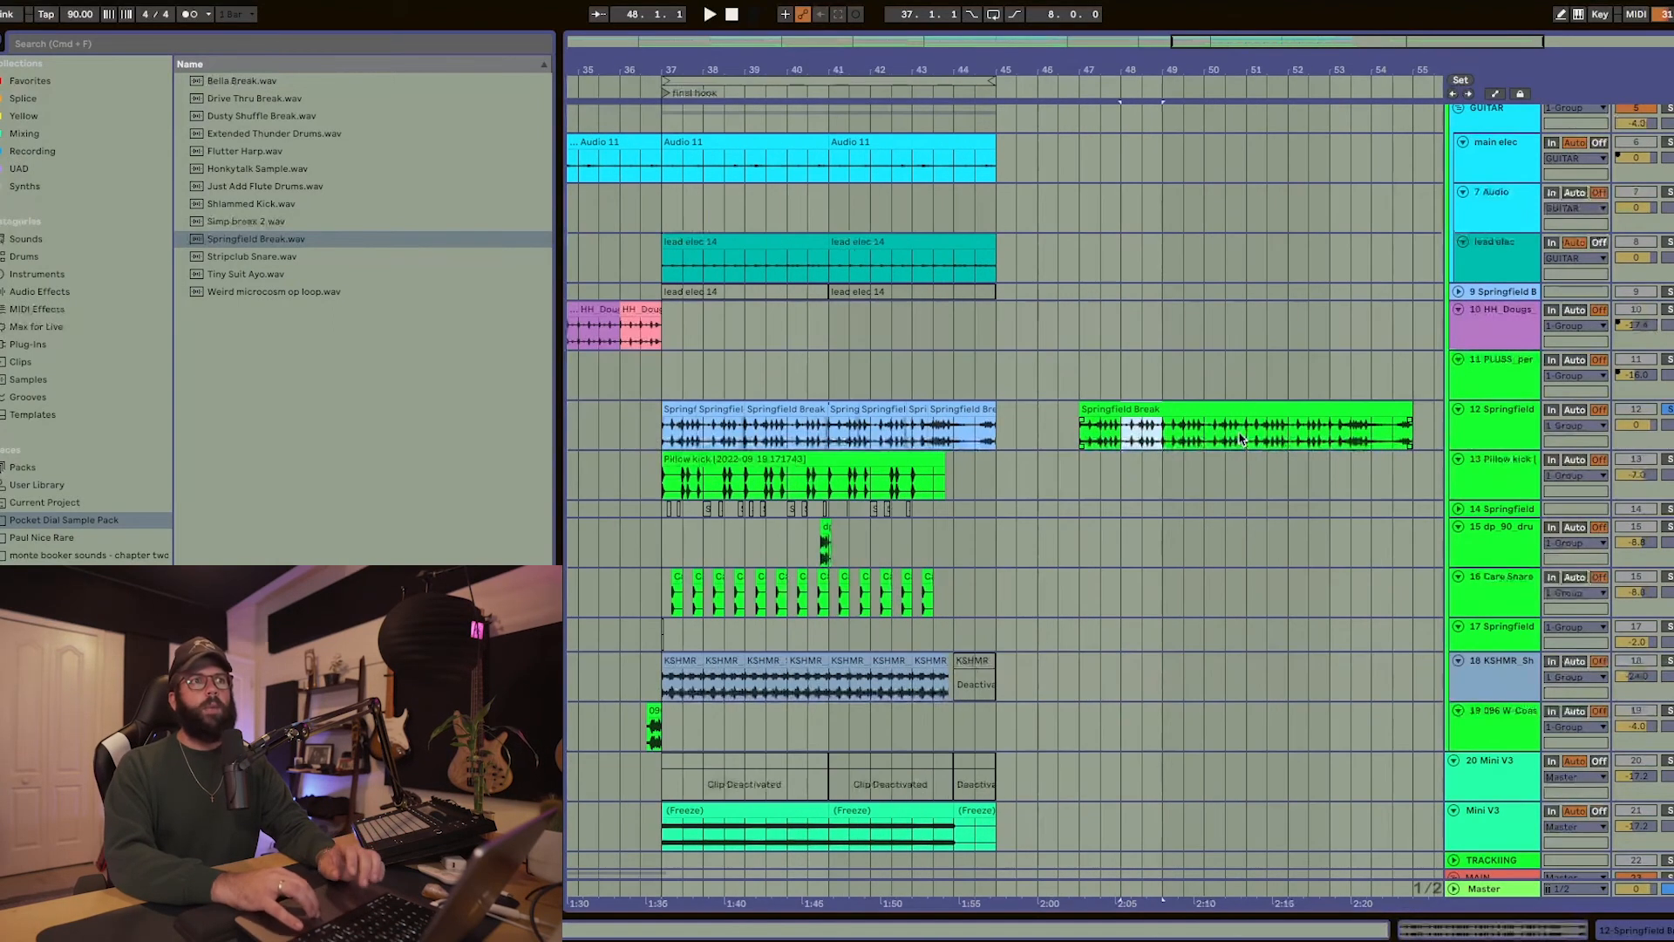
{"action": "left_click", "coordinate": [1312, 441]}
{"action": "key", "text": "space"}
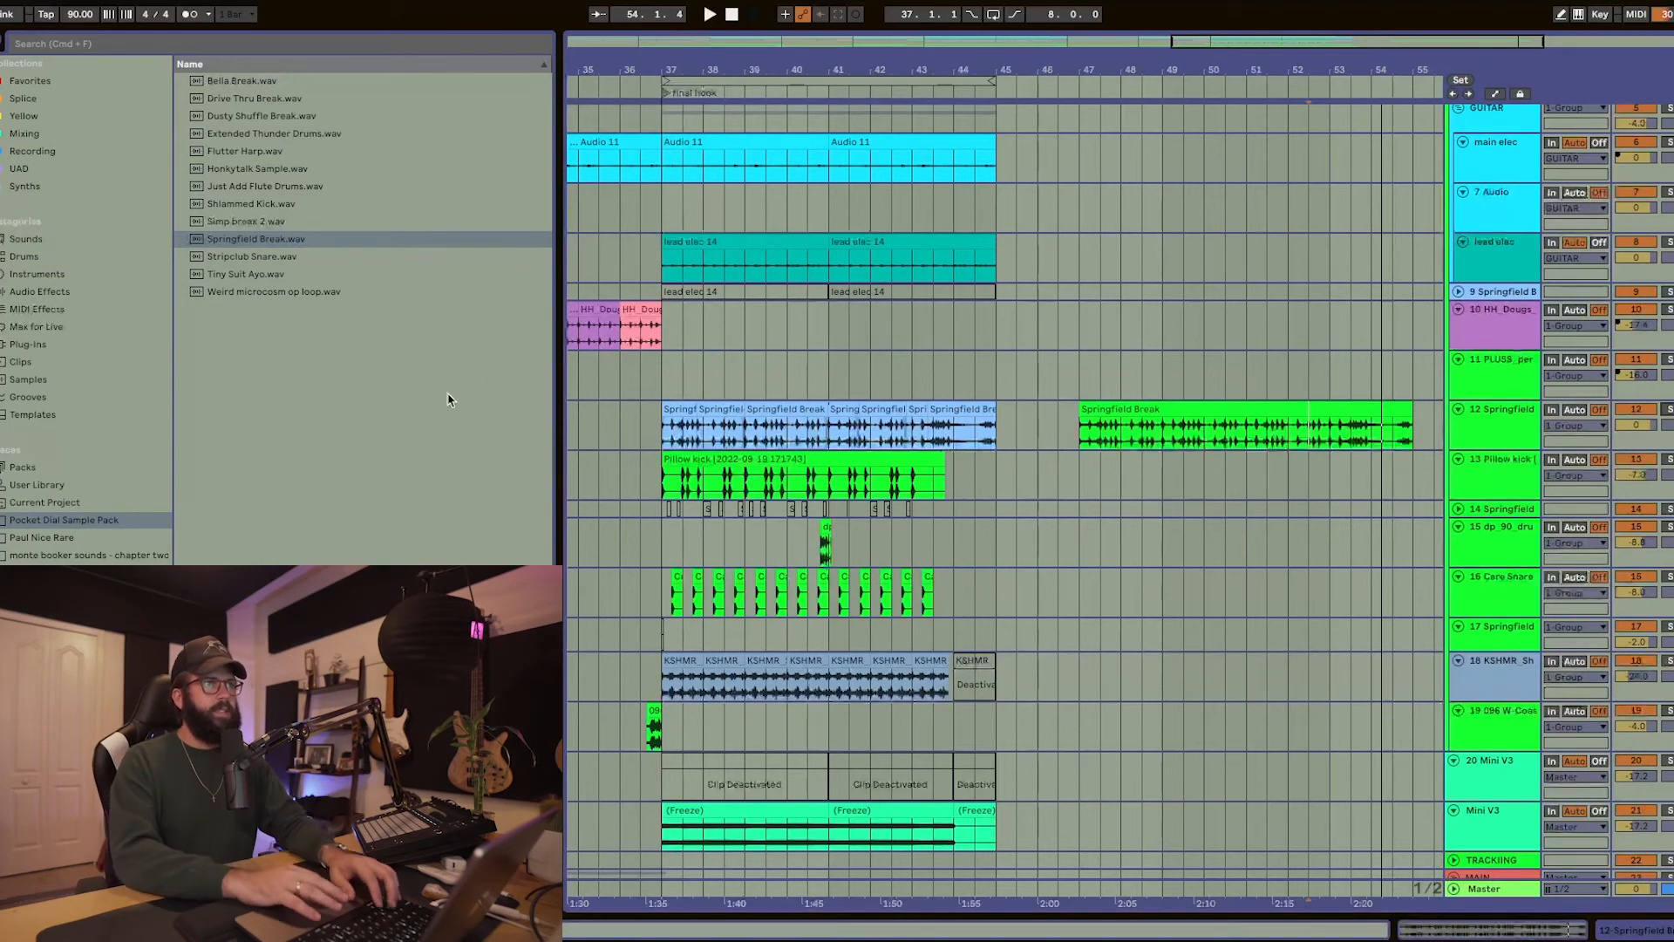
- Hide the browser and examine how the break, kick, snare and shaker hits line up from bar 37
{"action": "left_click", "coordinate": [0, 54]}
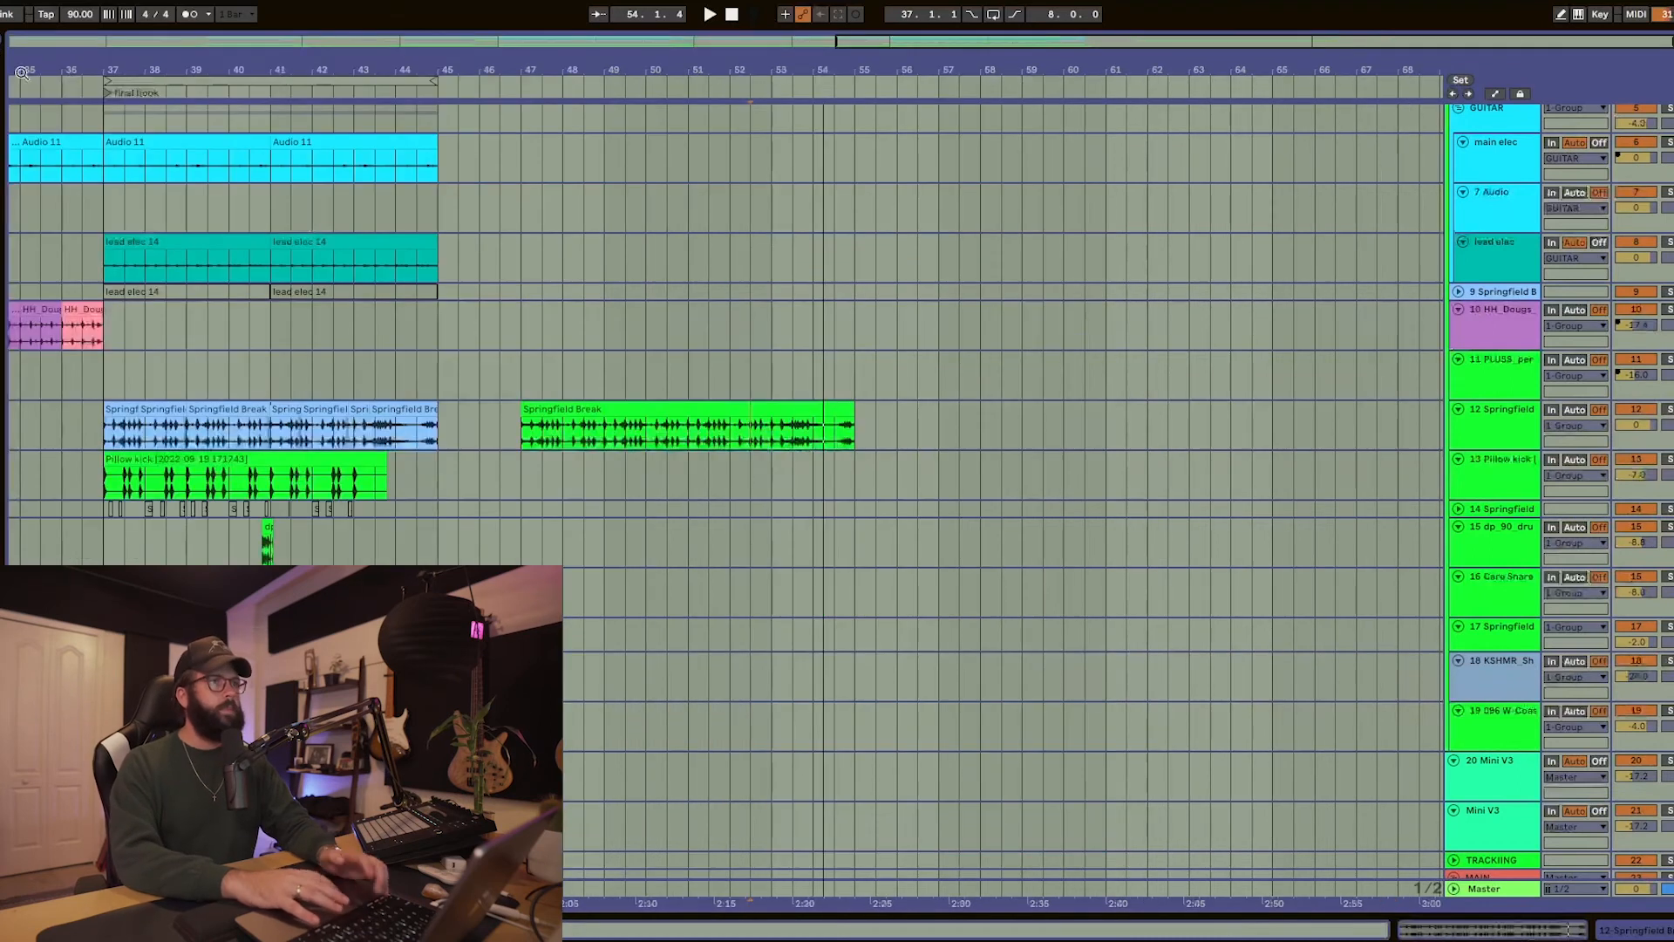
{"action": "scroll", "coordinate": [168, 479], "scroll_direction": "up", "scroll_amount": 5}
{"action": "scroll", "coordinate": [168, 478], "scroll_direction": "left", "scroll_amount": 3}
{"action": "scroll", "coordinate": [168, 479], "scroll_direction": "up", "scroll_amount": 6}
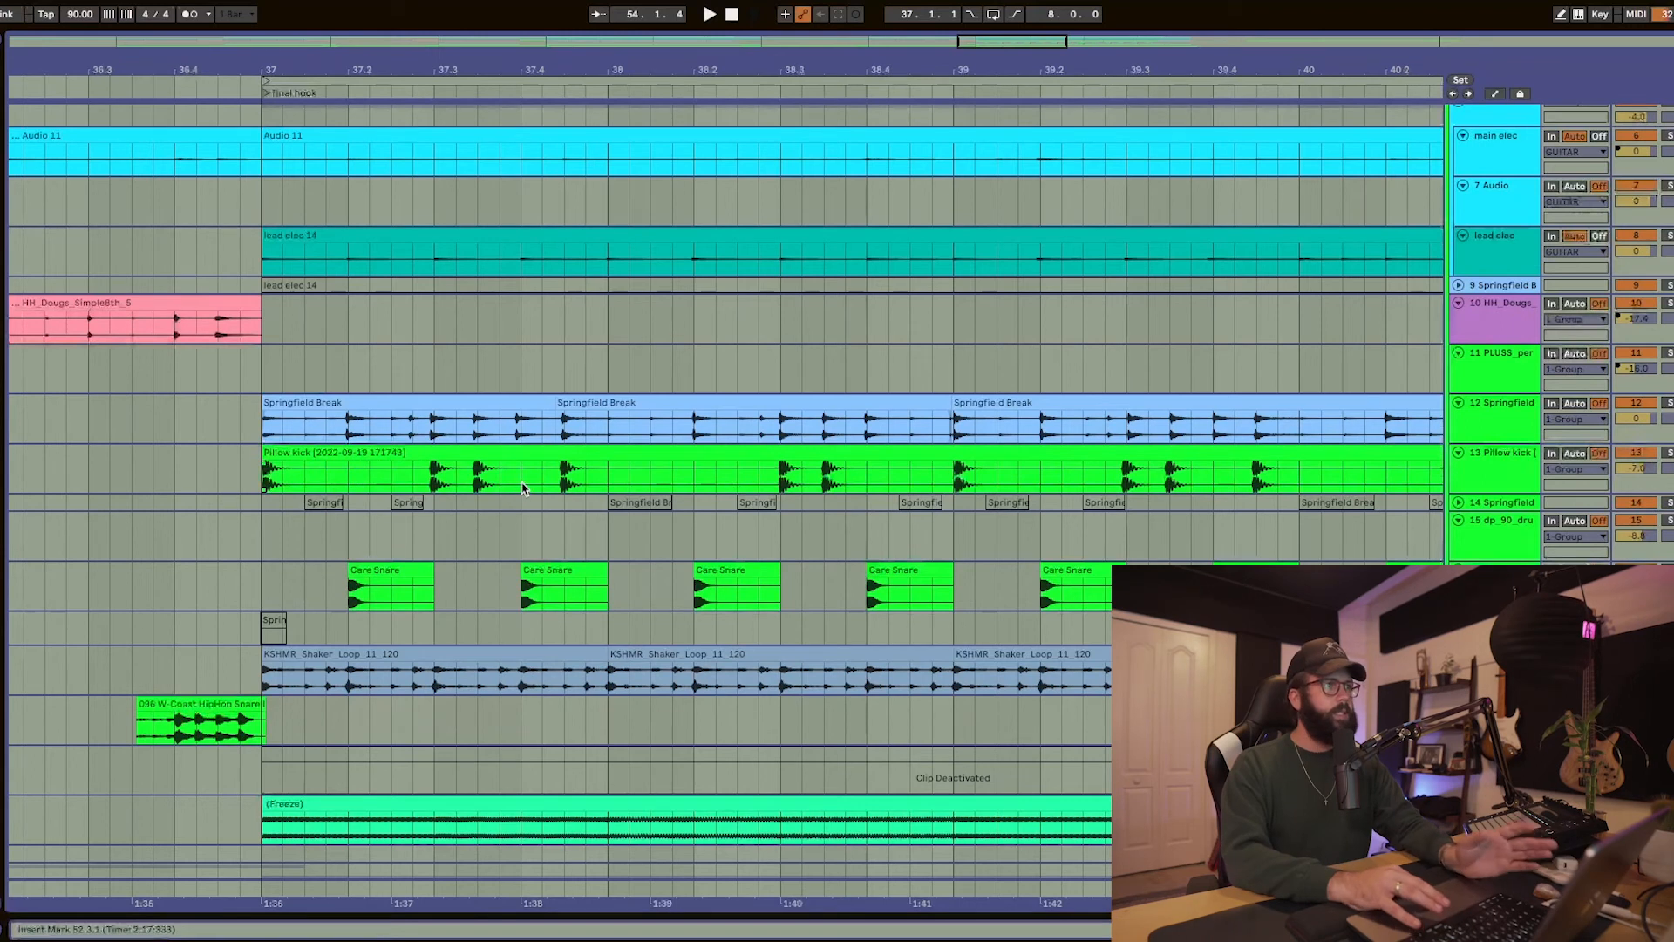
{"action": "scroll", "coordinate": [384, 586], "scroll_direction": "down", "scroll_amount": 3}
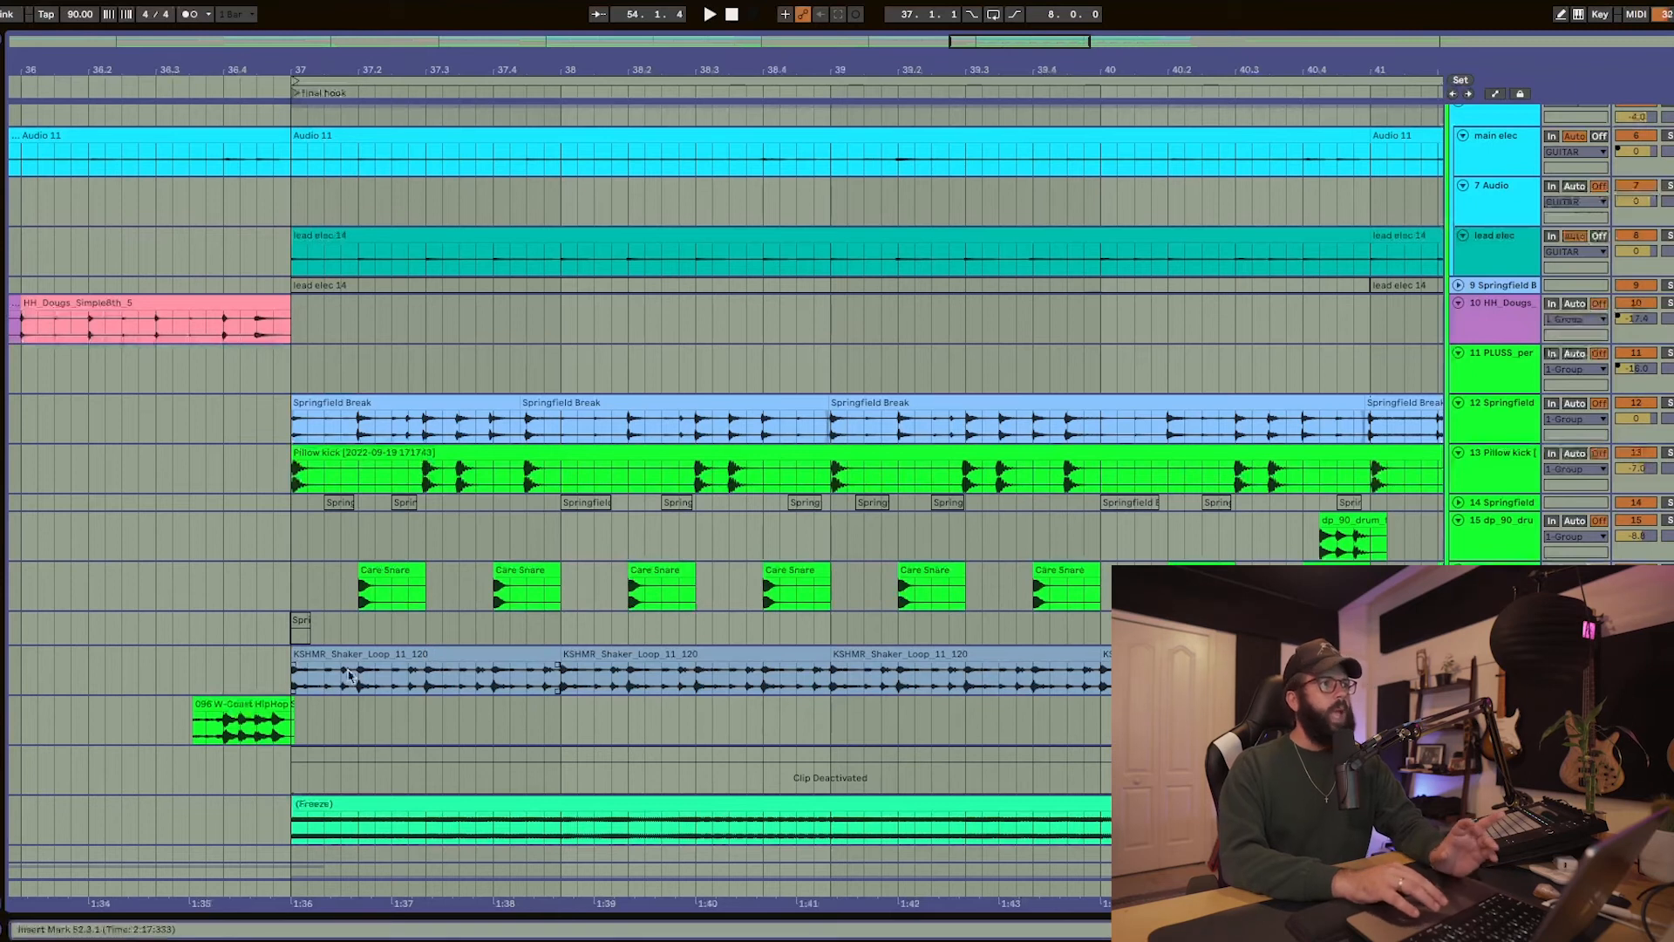
- Play the final hook through the dp_90_drum fill on track 15, just before bar 41
{"action": "scroll", "coordinate": [1134, 523], "scroll_direction": "right", "scroll_amount": 3}
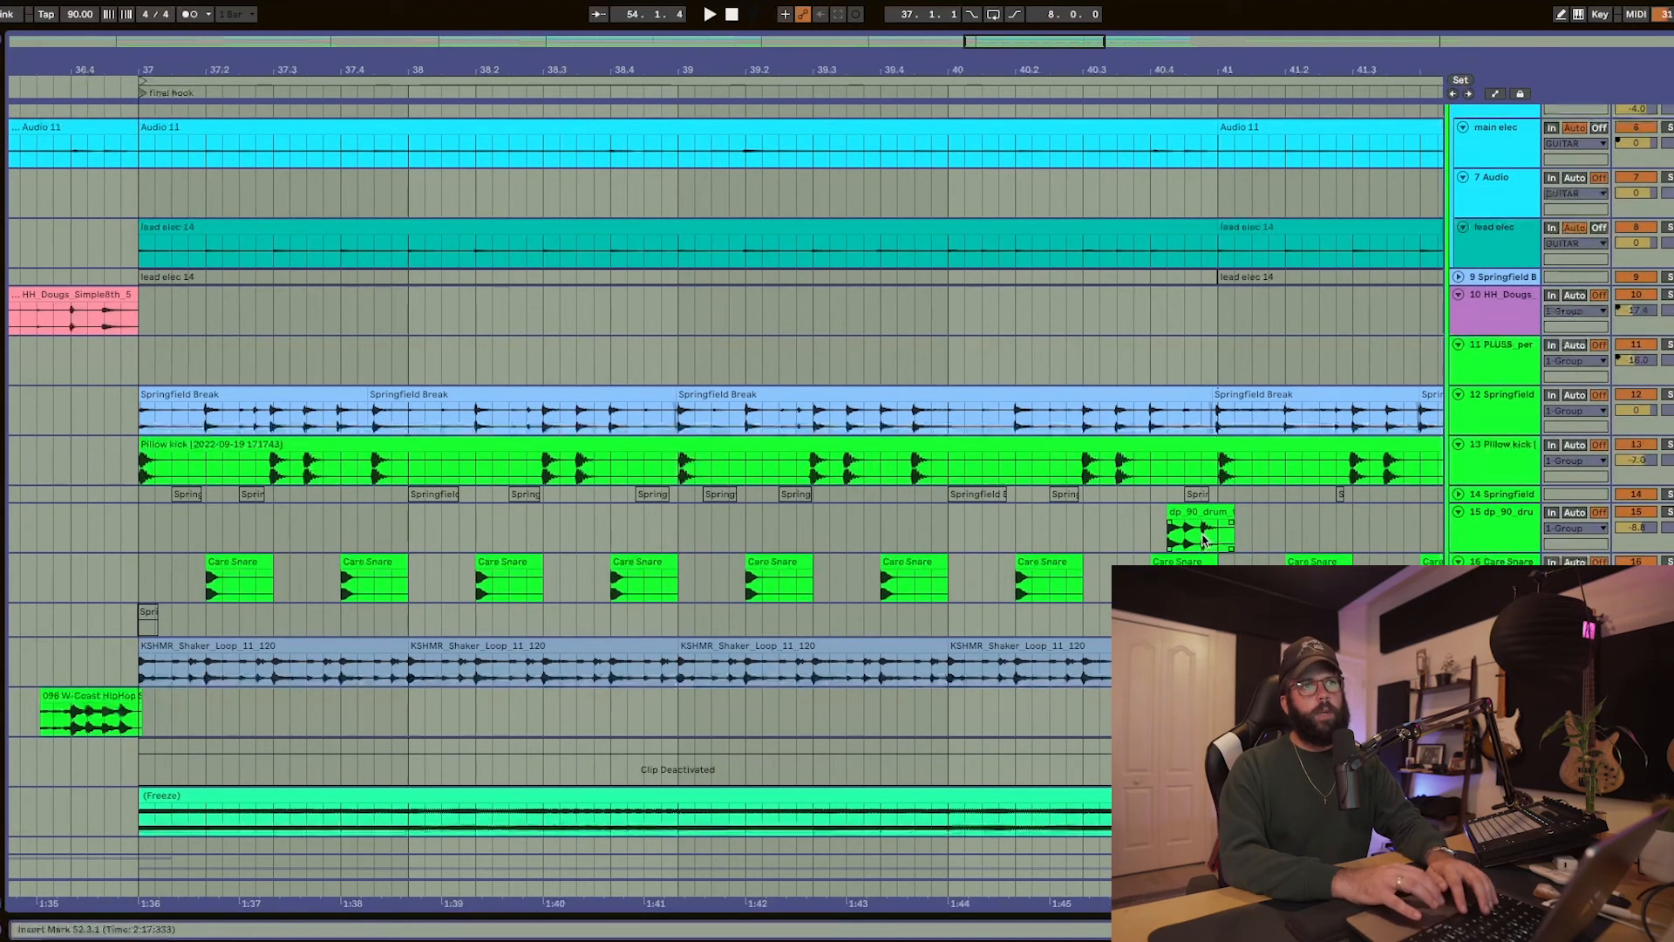
{"action": "scroll", "coordinate": [1203, 540], "scroll_direction": "right", "scroll_amount": 2}
{"action": "scroll", "coordinate": [1116, 514], "scroll_direction": "down", "scroll_amount": 3}
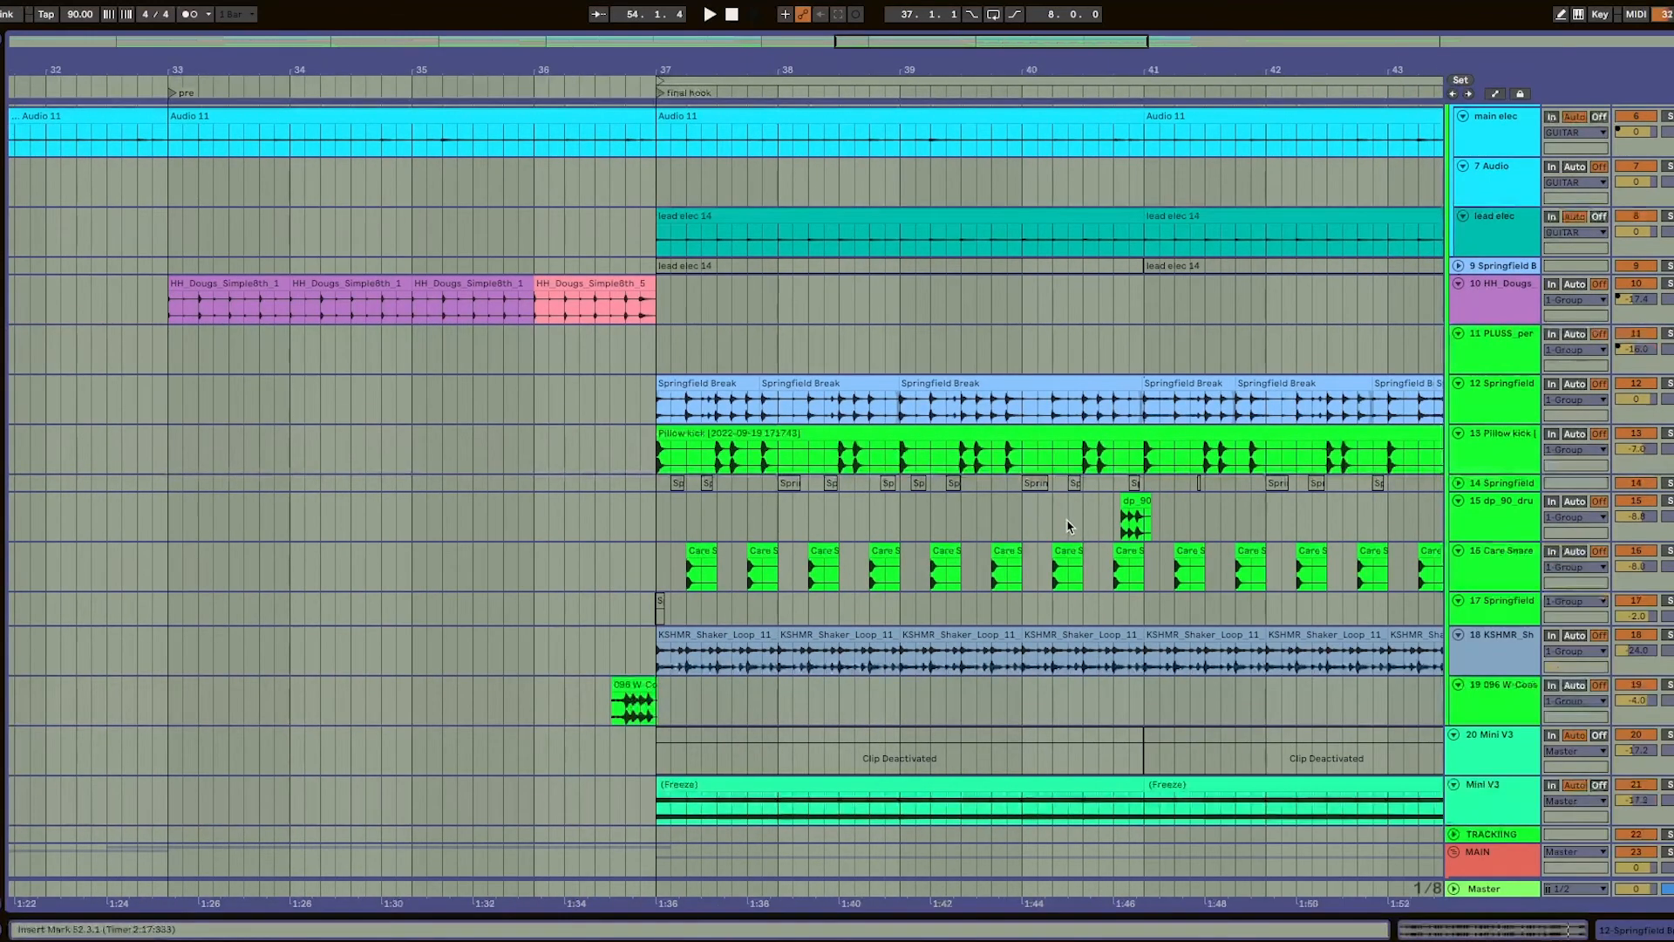
{"action": "left_click", "coordinate": [1069, 526]}
{"action": "key", "text": "space"}
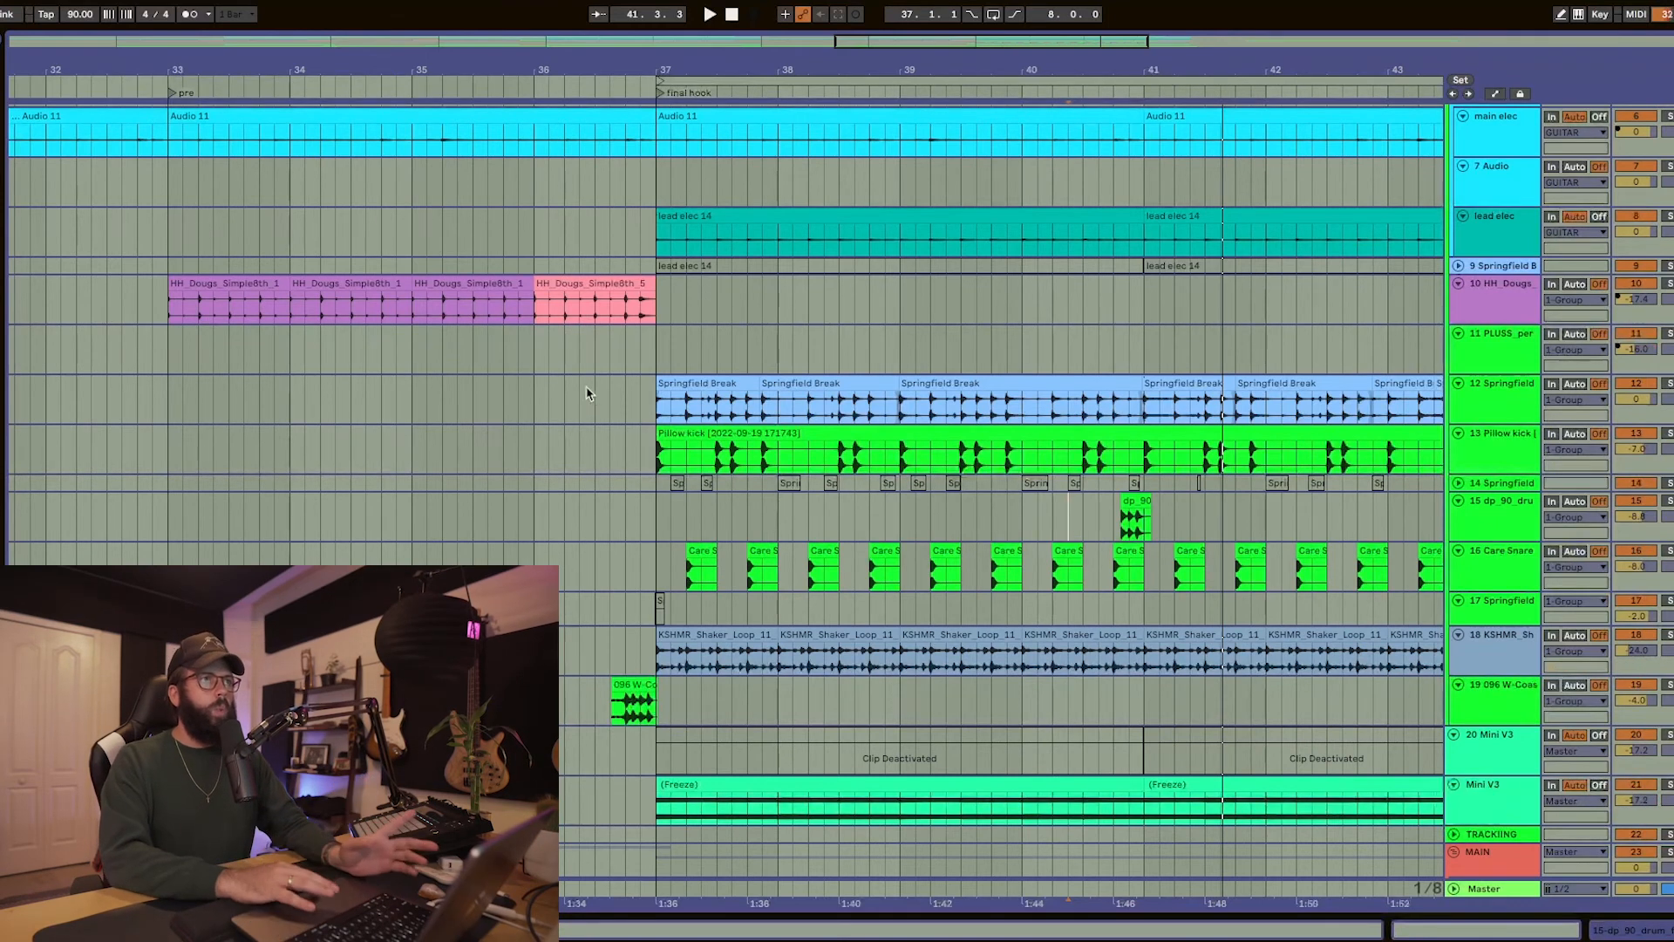
- Show the automation, enlarge track 12 and examine the Springfield Break's Pro-Q 3 Device On automation across the song
{"action": "scroll", "coordinate": [798, 525], "scroll_direction": "down", "scroll_amount": 3}
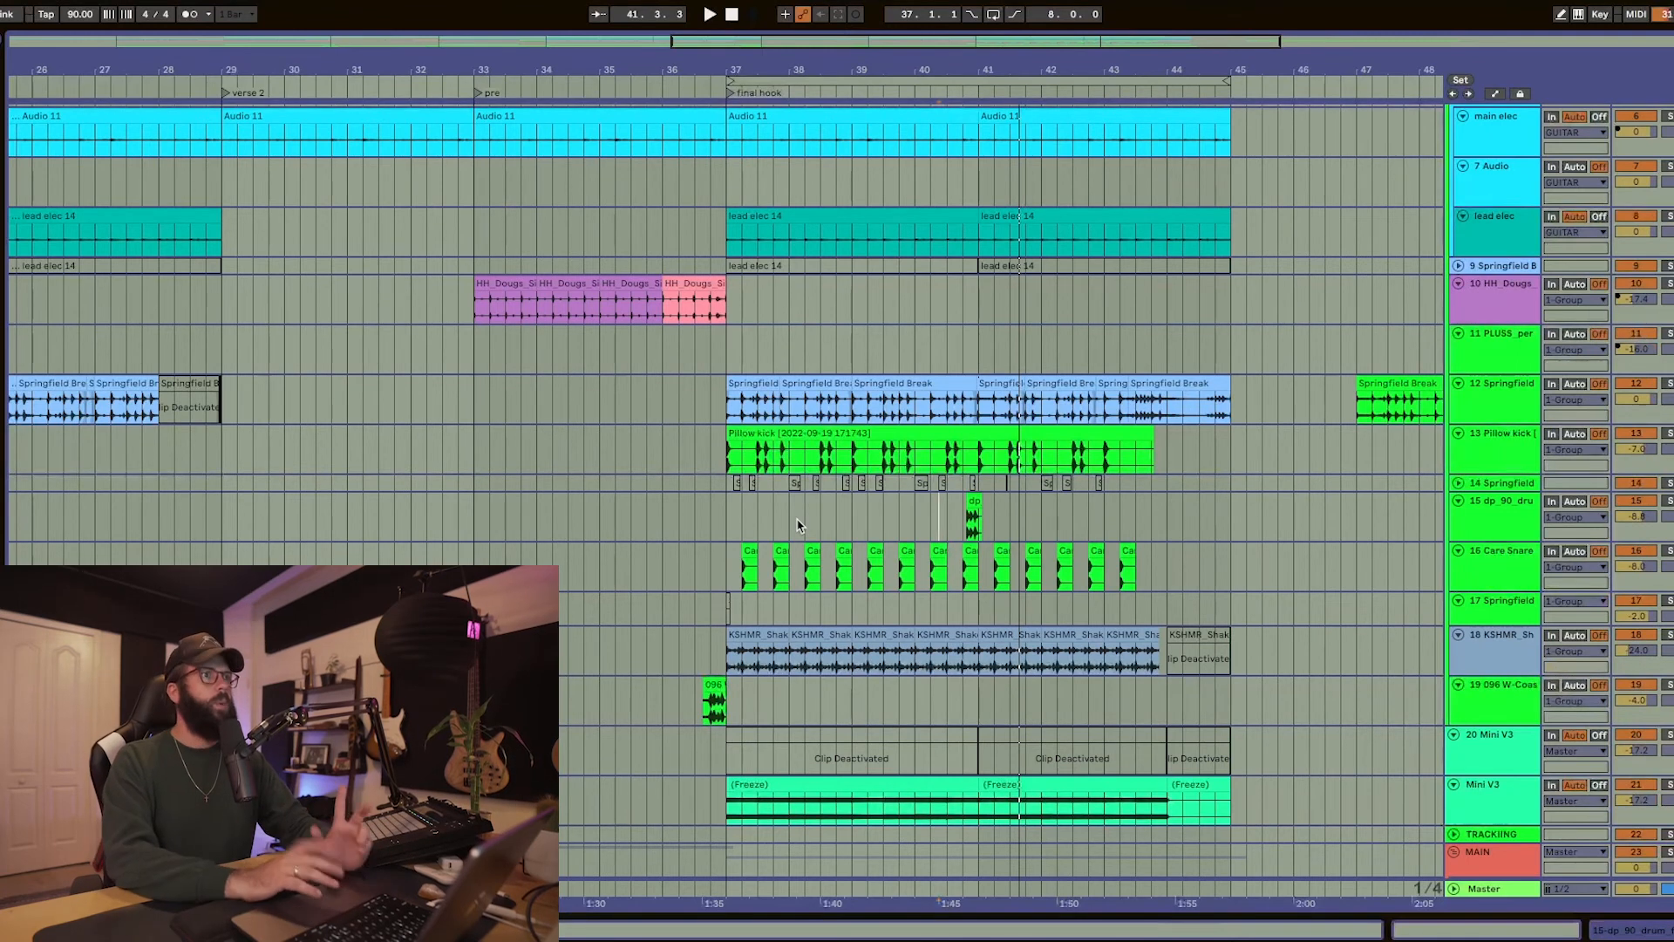
{"action": "left_click", "coordinate": [1487, 414]}
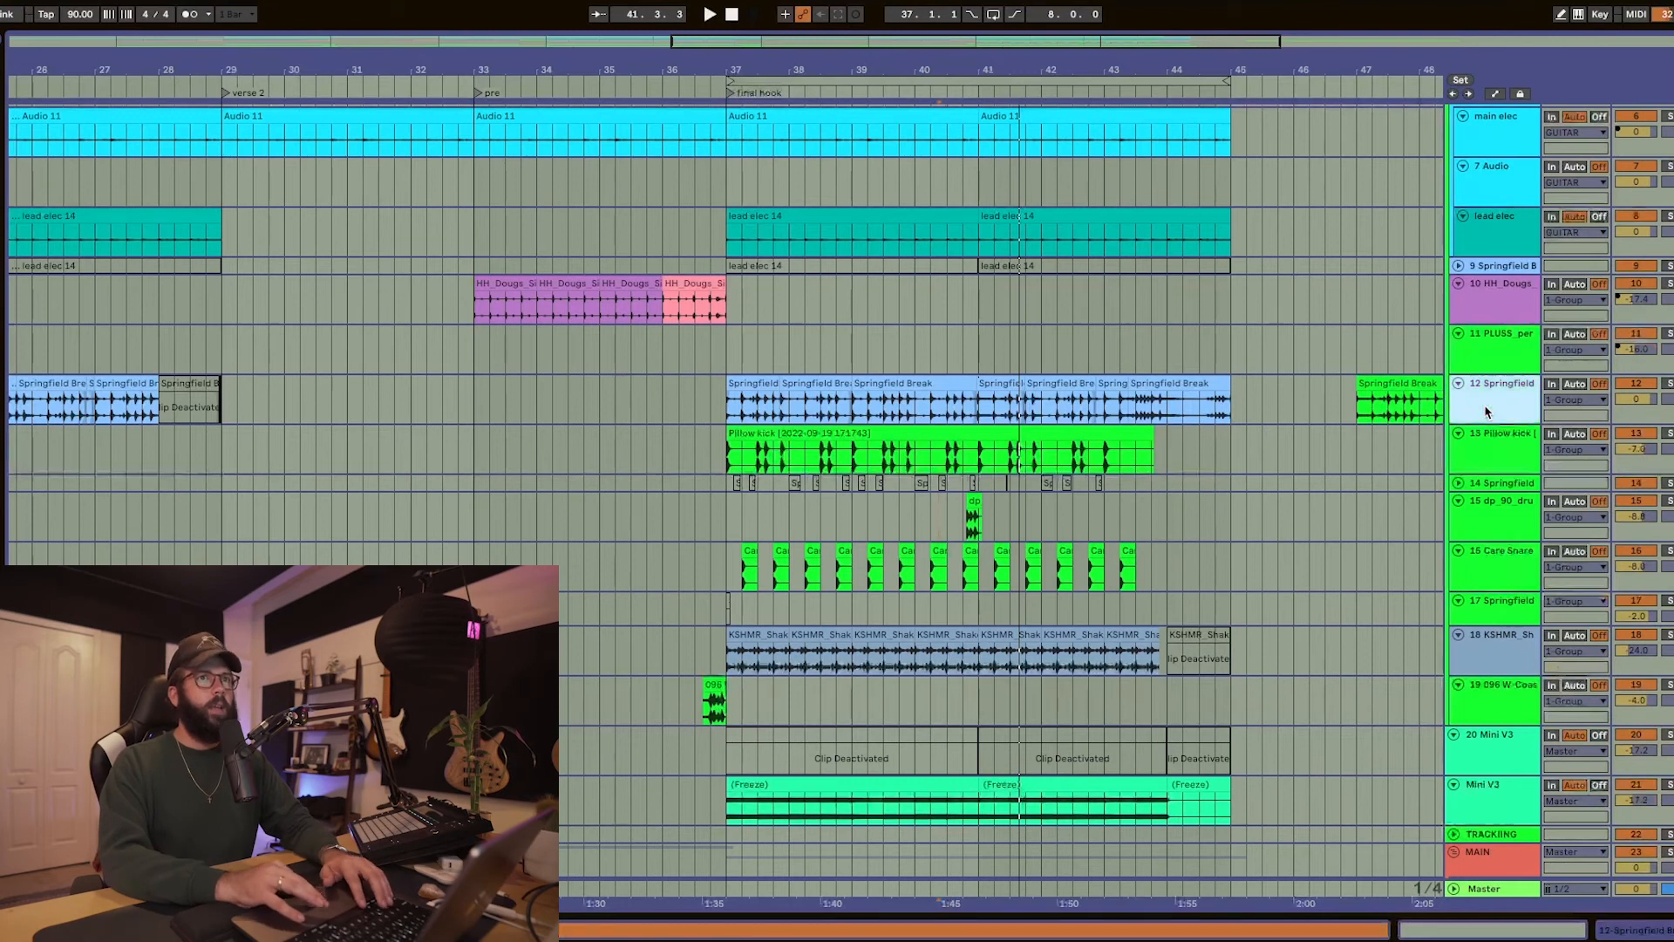
{"action": "key", "text": "a"}
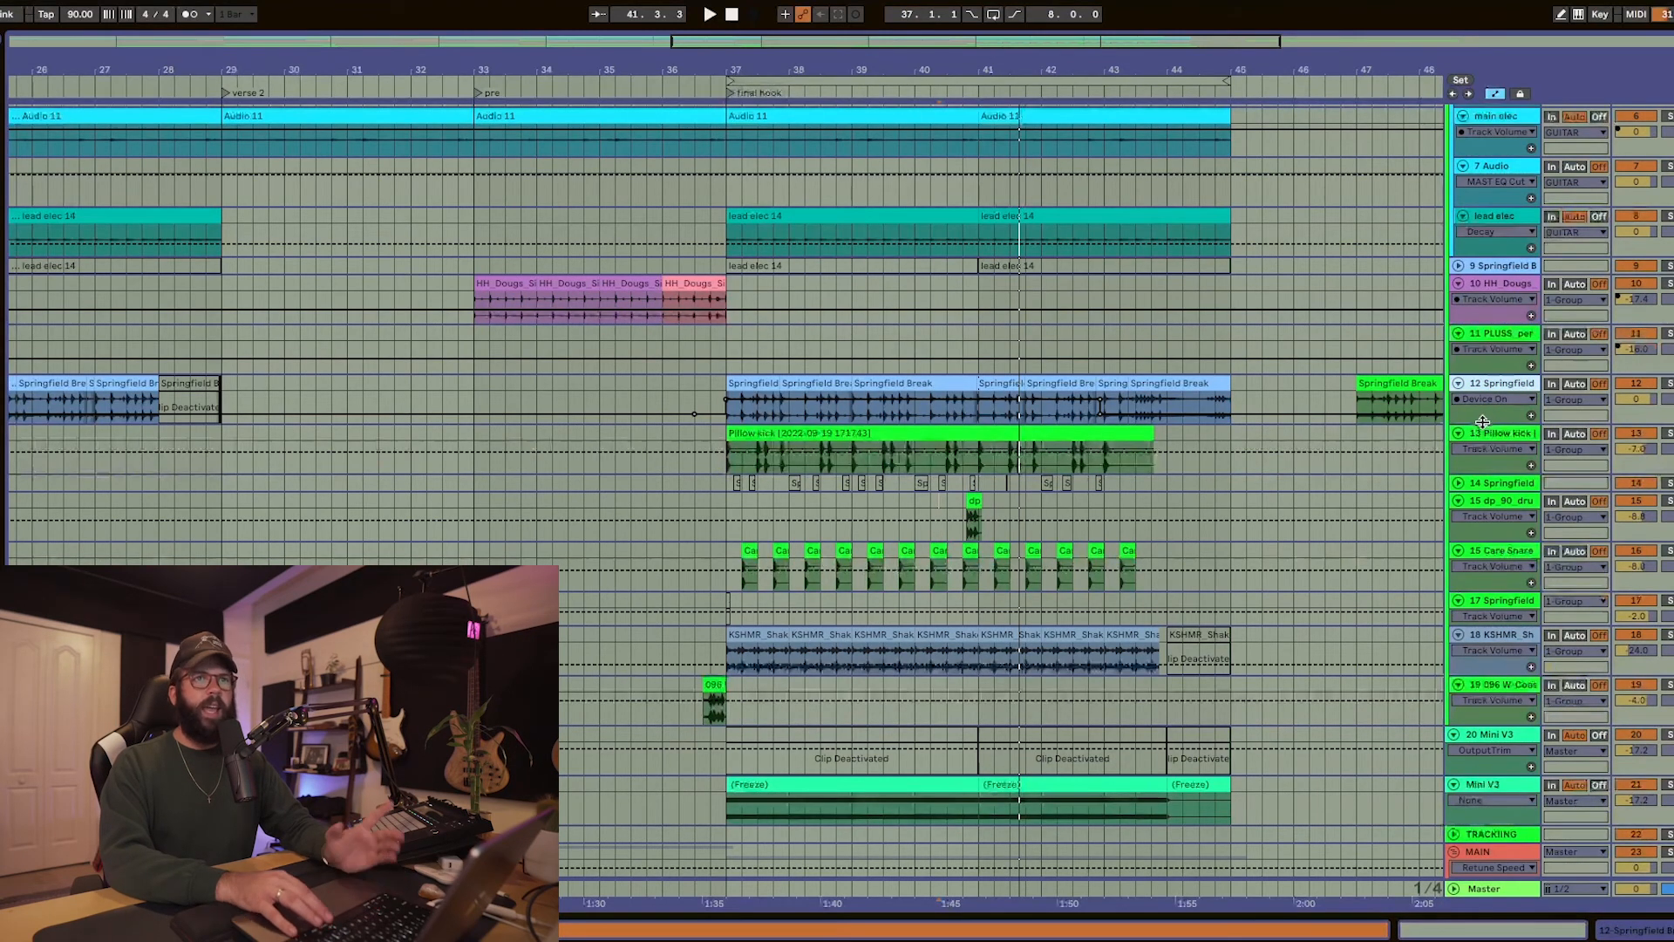
{"action": "left_click_drag", "start_coordinate": [1482, 424], "coordinate": [1485, 499]}
{"action": "scroll", "coordinate": [1138, 471], "scroll_direction": "up", "scroll_amount": 3}
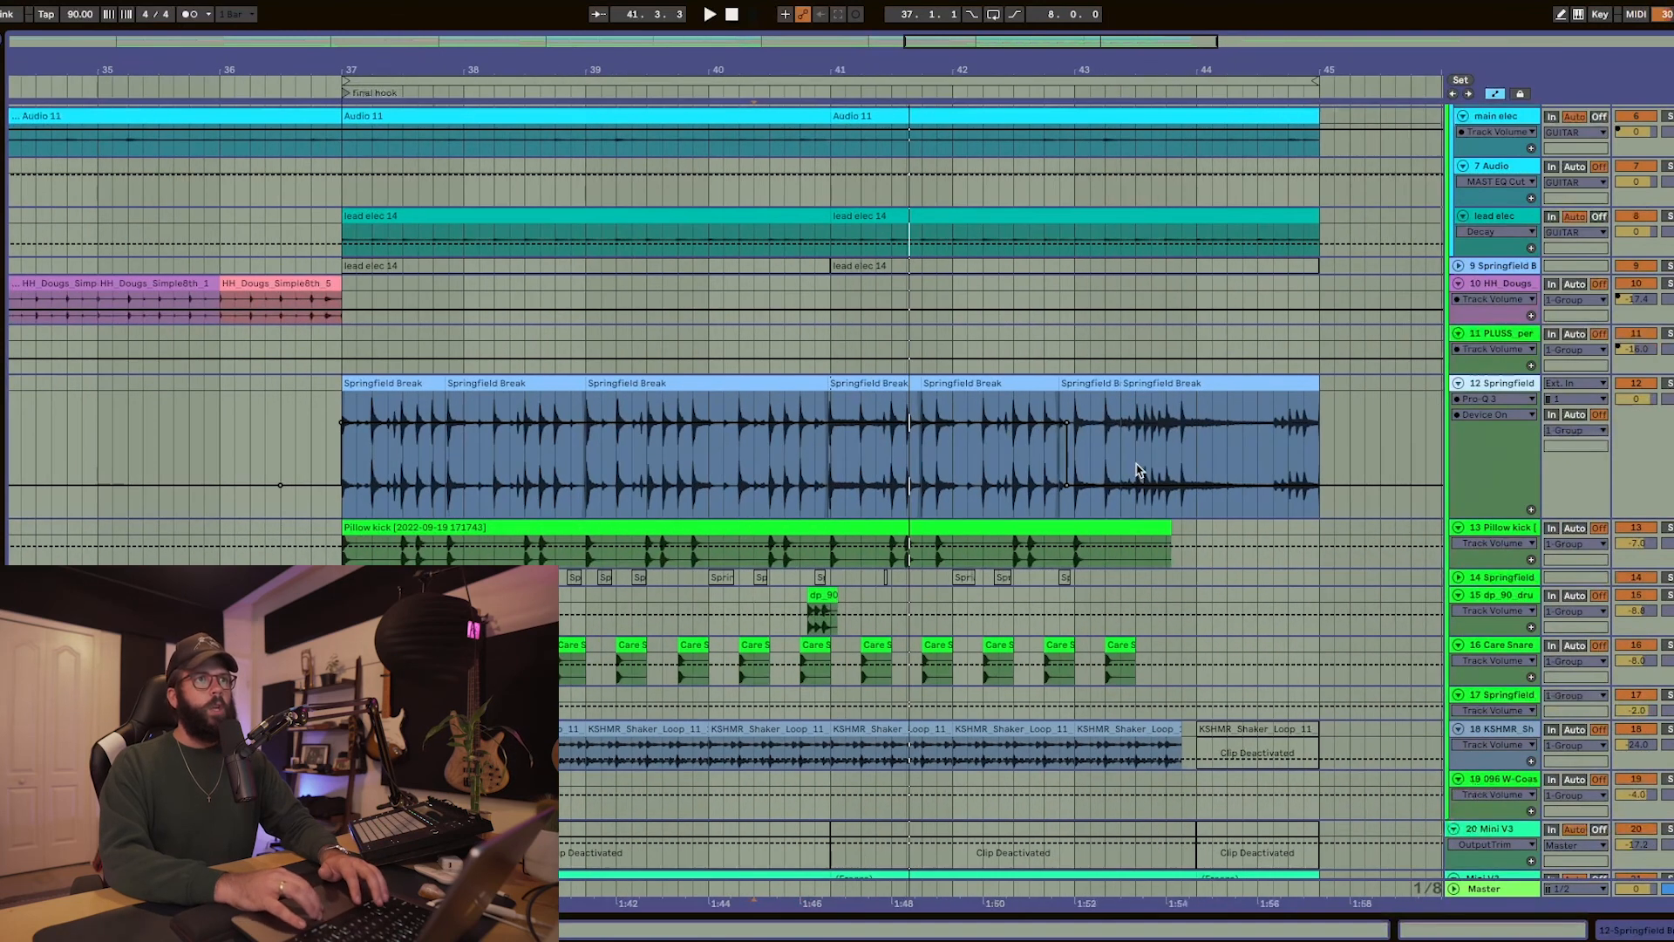
{"action": "scroll", "coordinate": [404, 439], "scroll_direction": "down", "scroll_amount": 10}
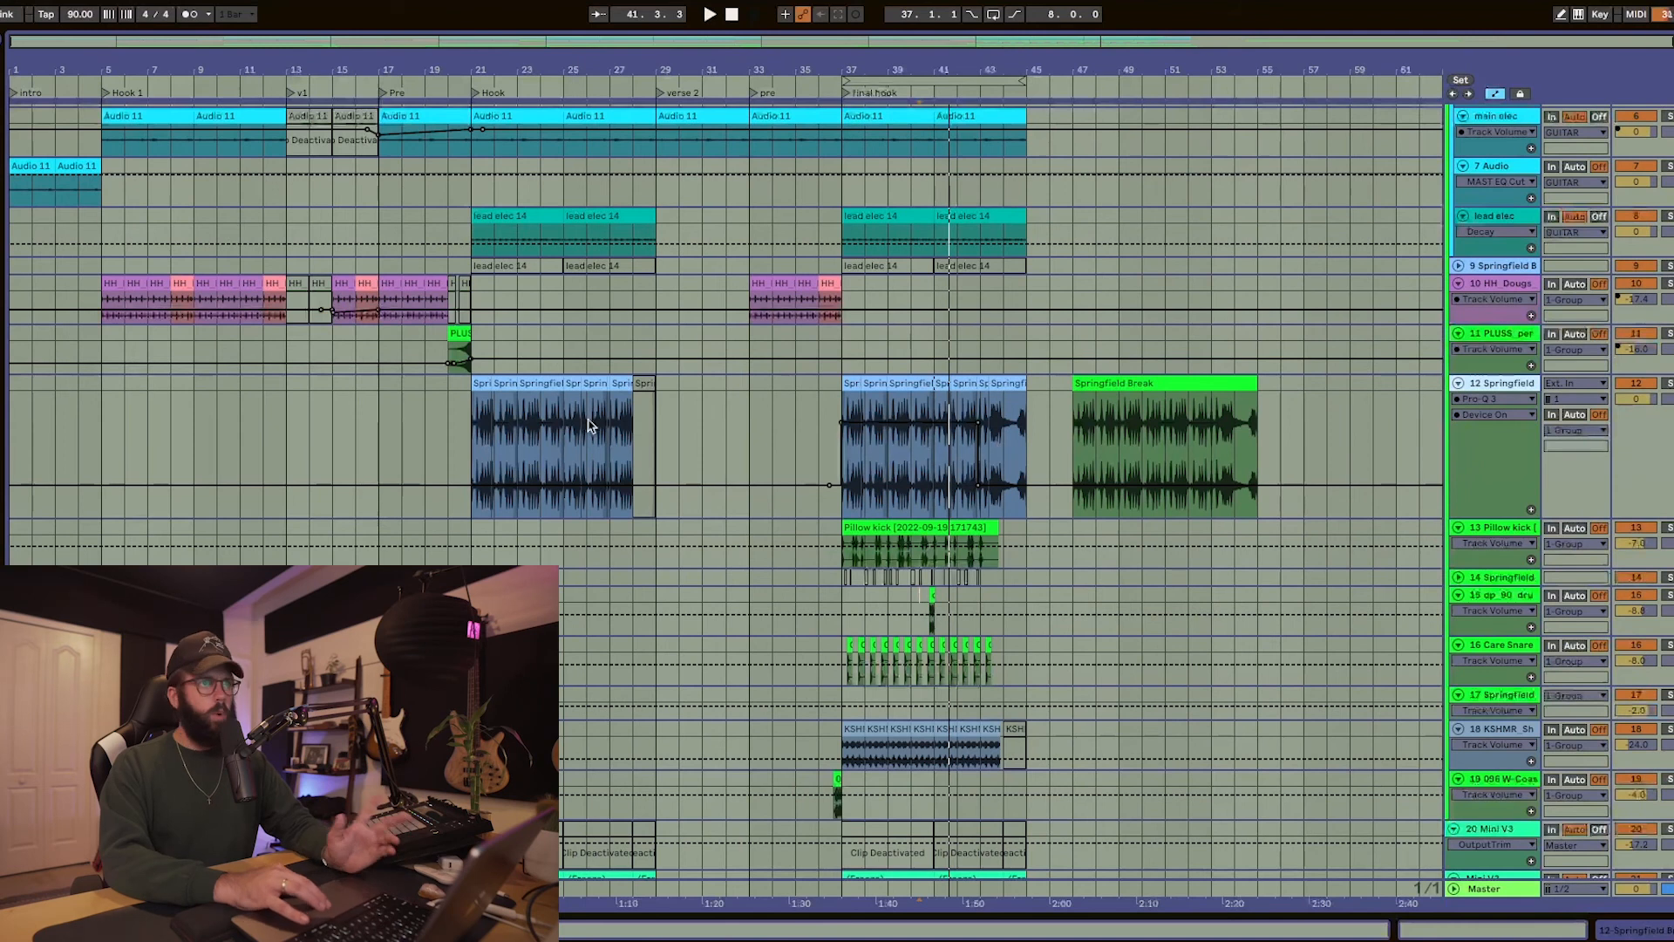
- Delete the original Springfield Break clip at bar 47 and hide the automation
{"action": "left_click", "coordinate": [1129, 383]}
{"action": "key", "text": "Delete"}
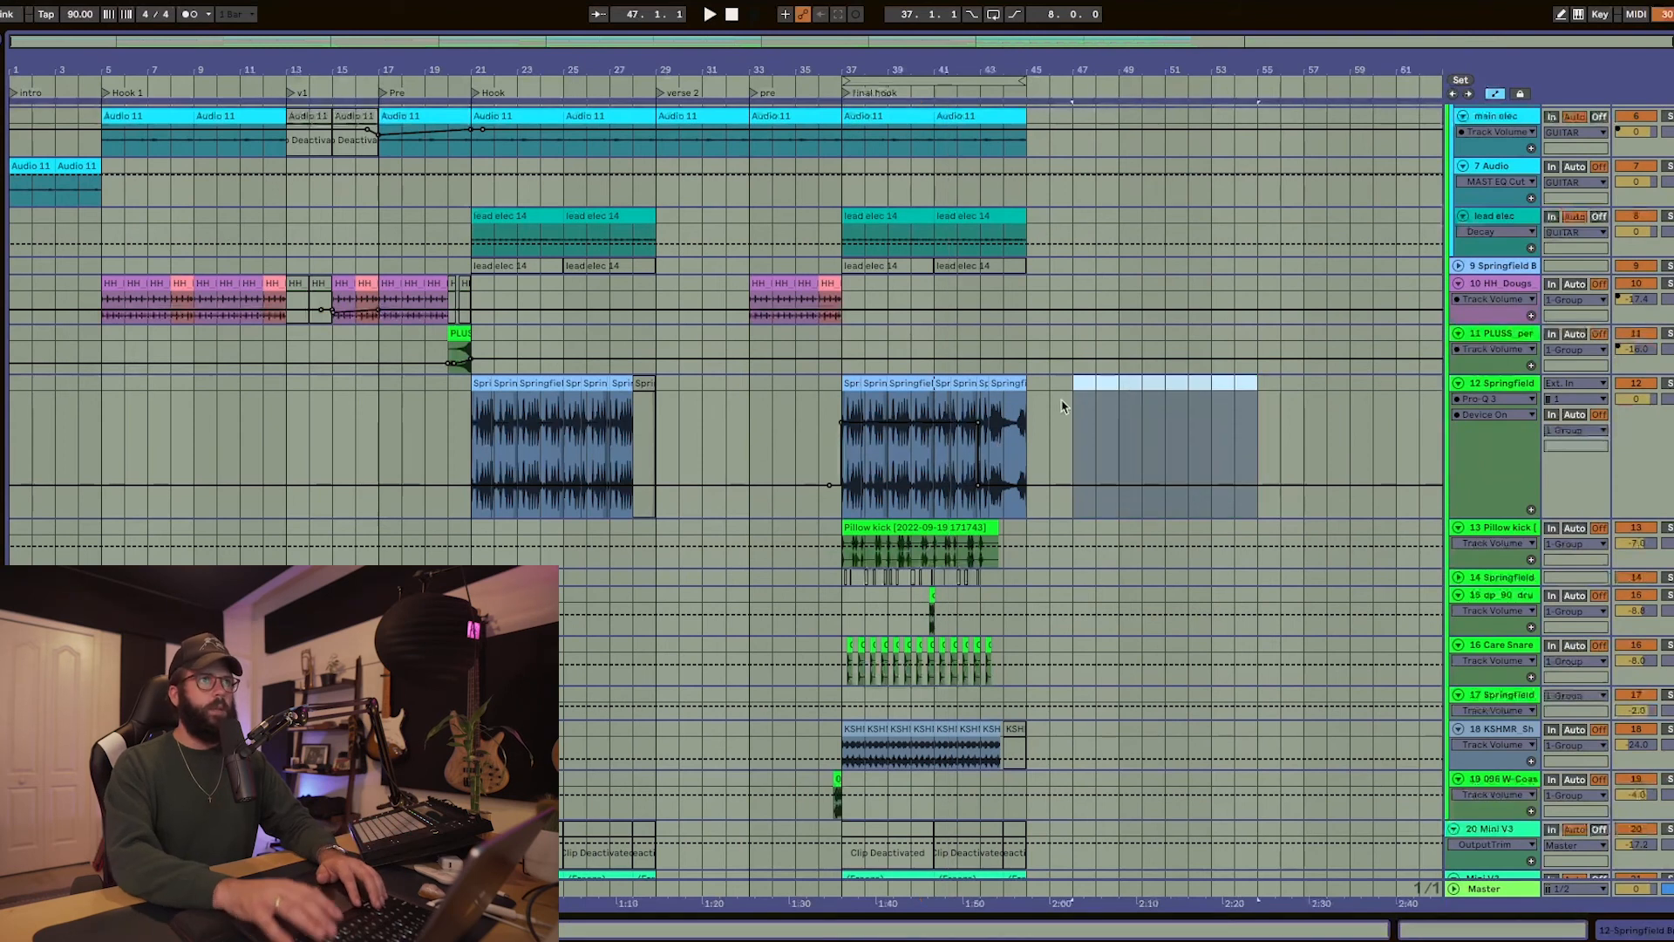
{"action": "scroll", "coordinate": [946, 431], "scroll_direction": "up", "scroll_amount": 1}
{"action": "scroll", "coordinate": [946, 431], "scroll_direction": "up", "scroll_amount": 4}
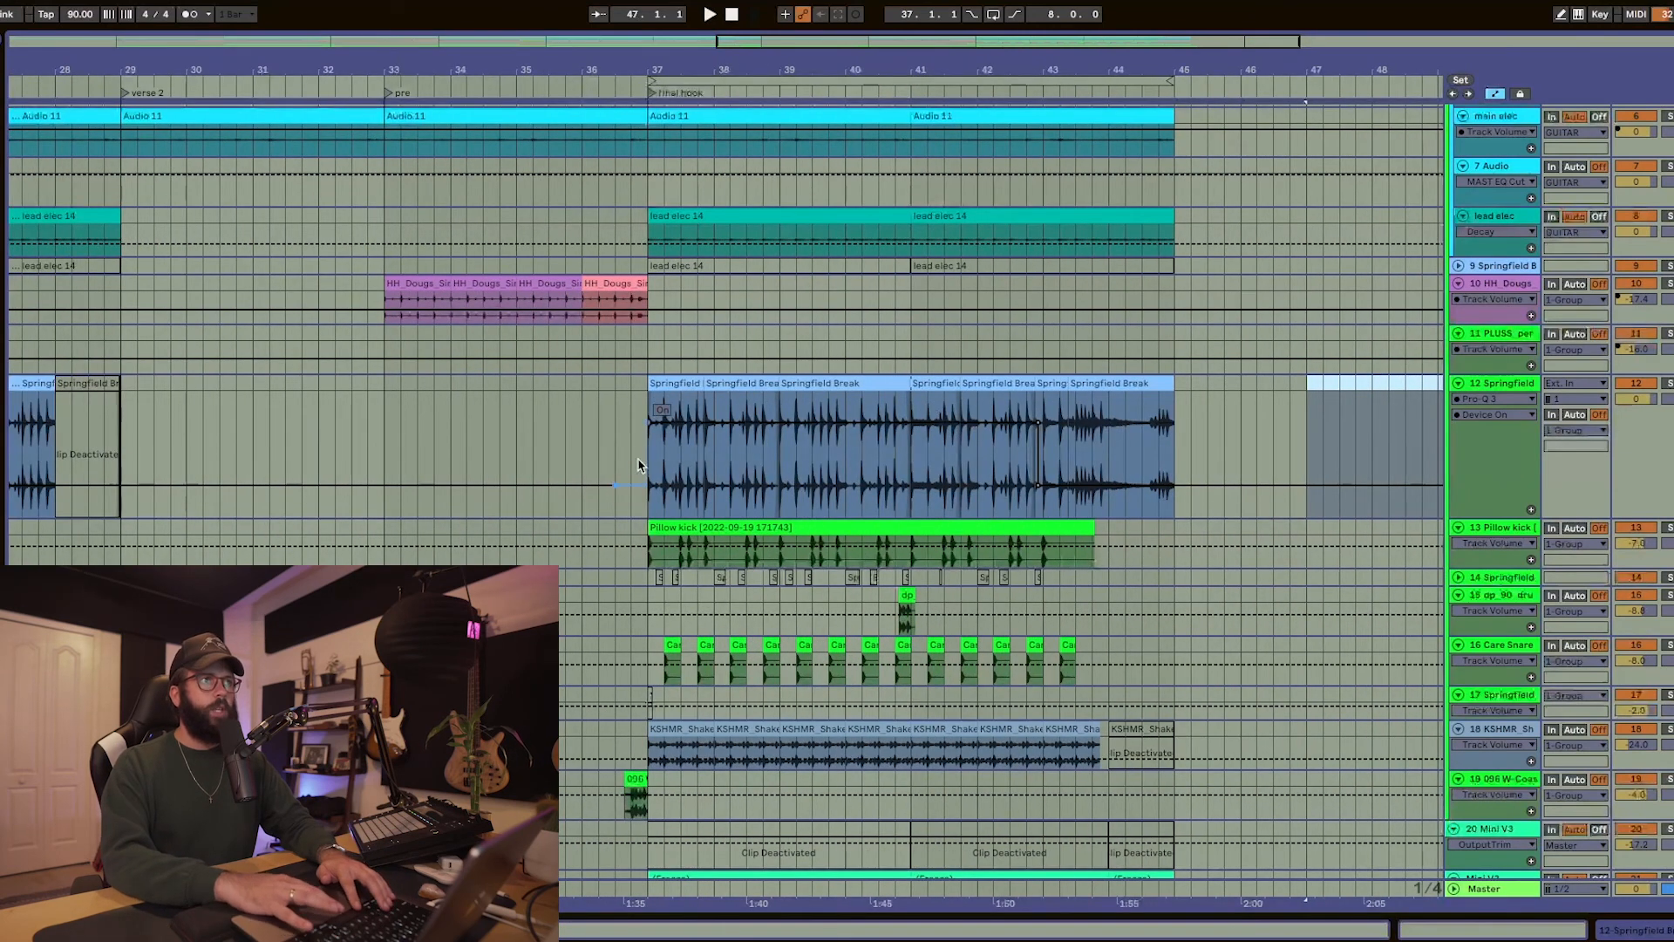
{"action": "key", "text": "a"}
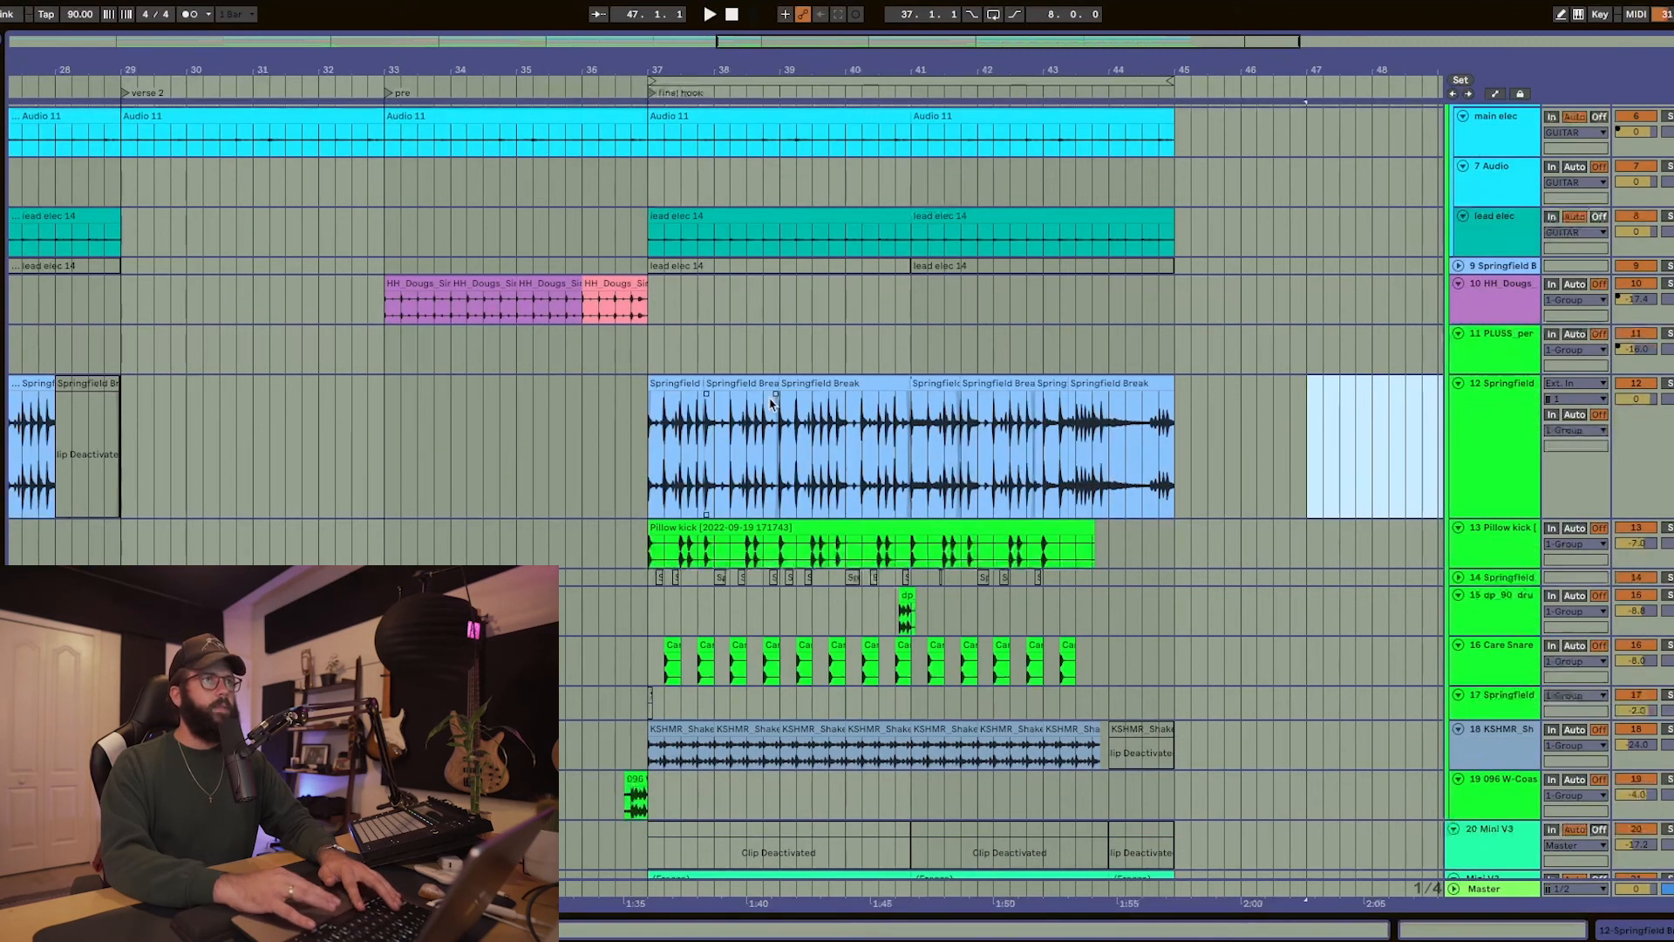
- Open the Pro-Q 3 equalizer on track 12 and move its window clear of the final hook clips
{"action": "left_click", "coordinate": [1511, 437]}
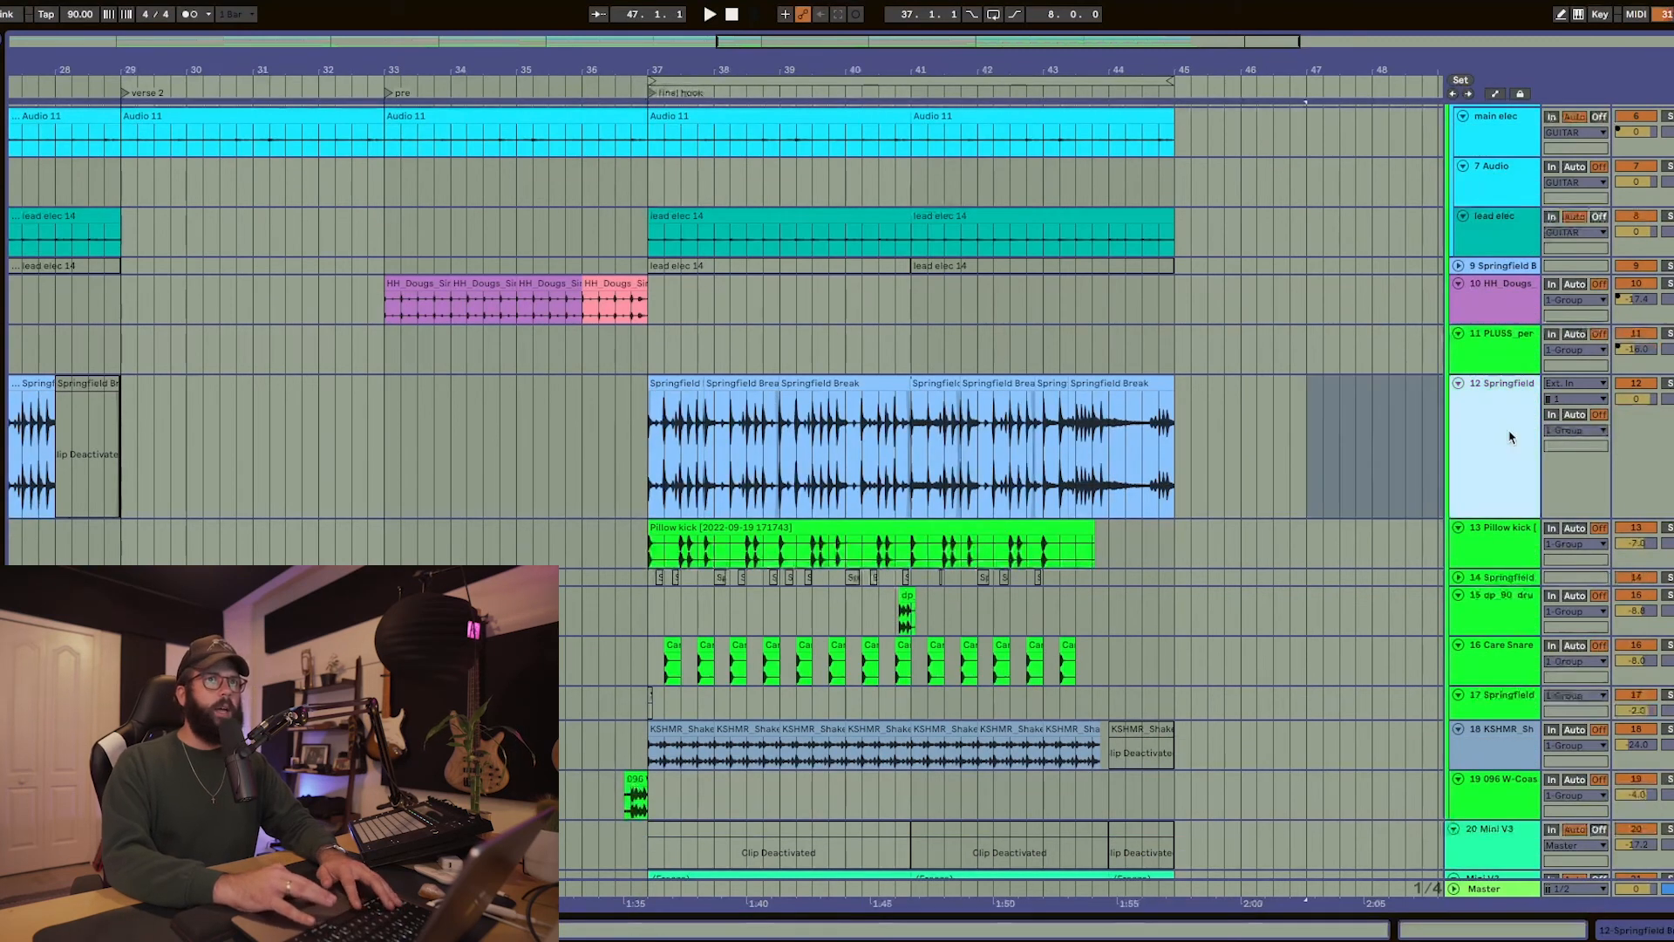
{"action": "double_click", "coordinate": [1511, 437]}
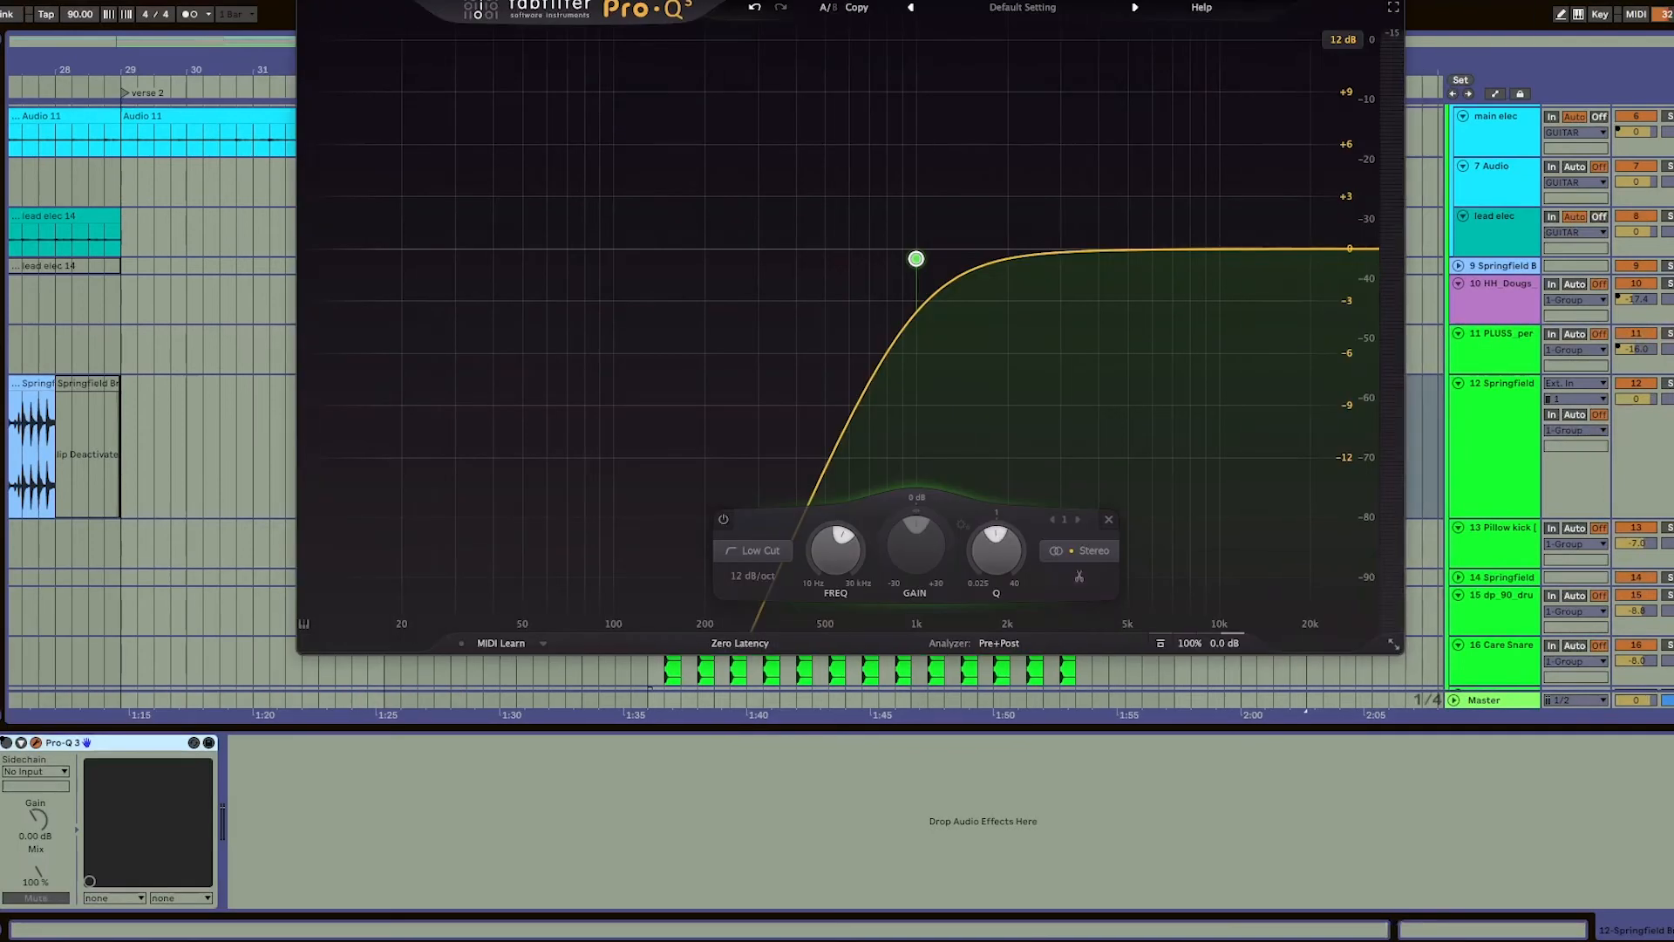
{"action": "left_click_drag", "start_coordinate": [748, 10], "coordinate": [598, 157]}
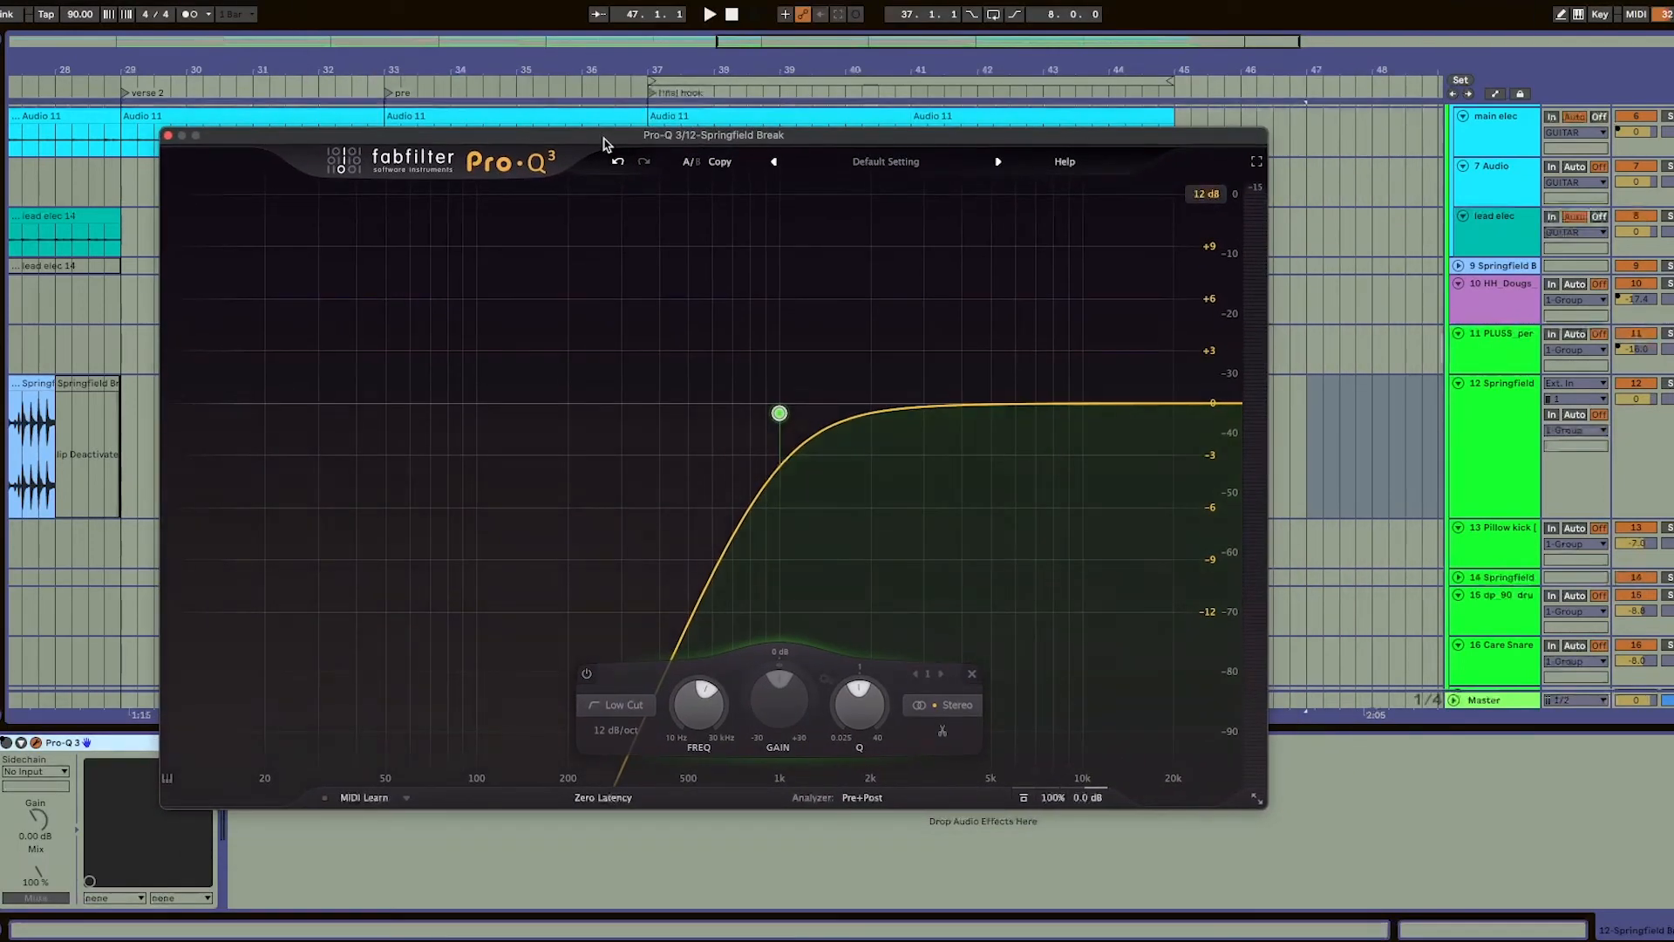
{"action": "left_click_drag", "start_coordinate": [933, 143], "coordinate": [947, 511]}
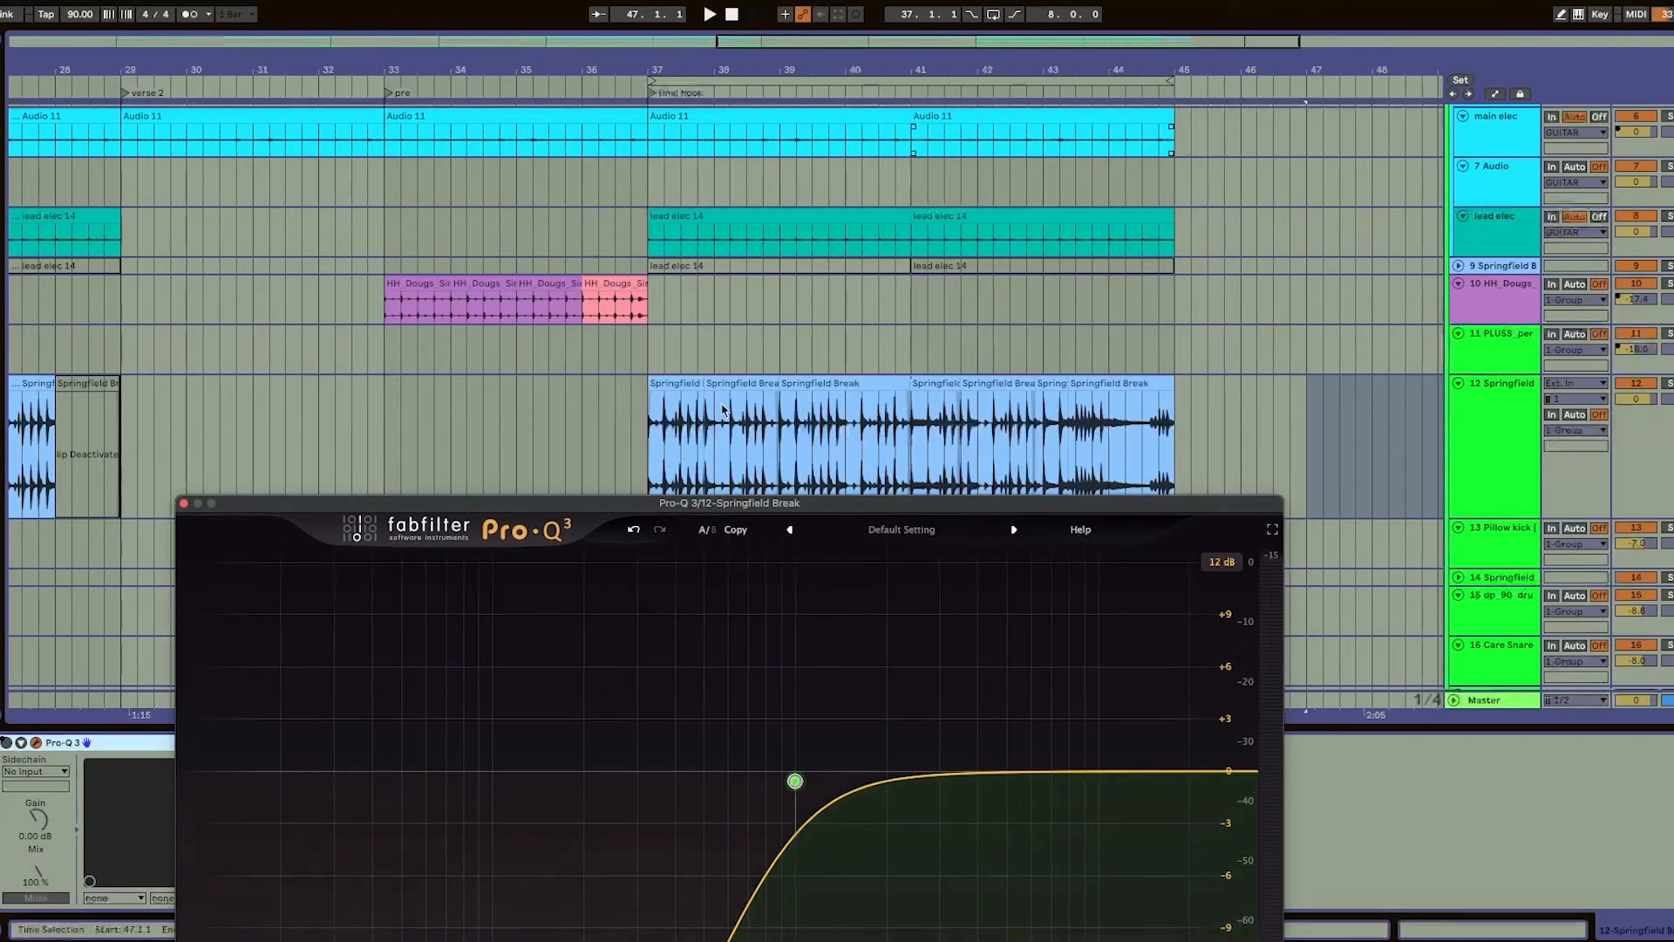
- Play the soloed Springfield Break from bar 37 through its low-cut filter, and close the Pro-Q 3 window
{"action": "left_click", "coordinate": [640, 440]}
{"action": "key", "text": "space"}
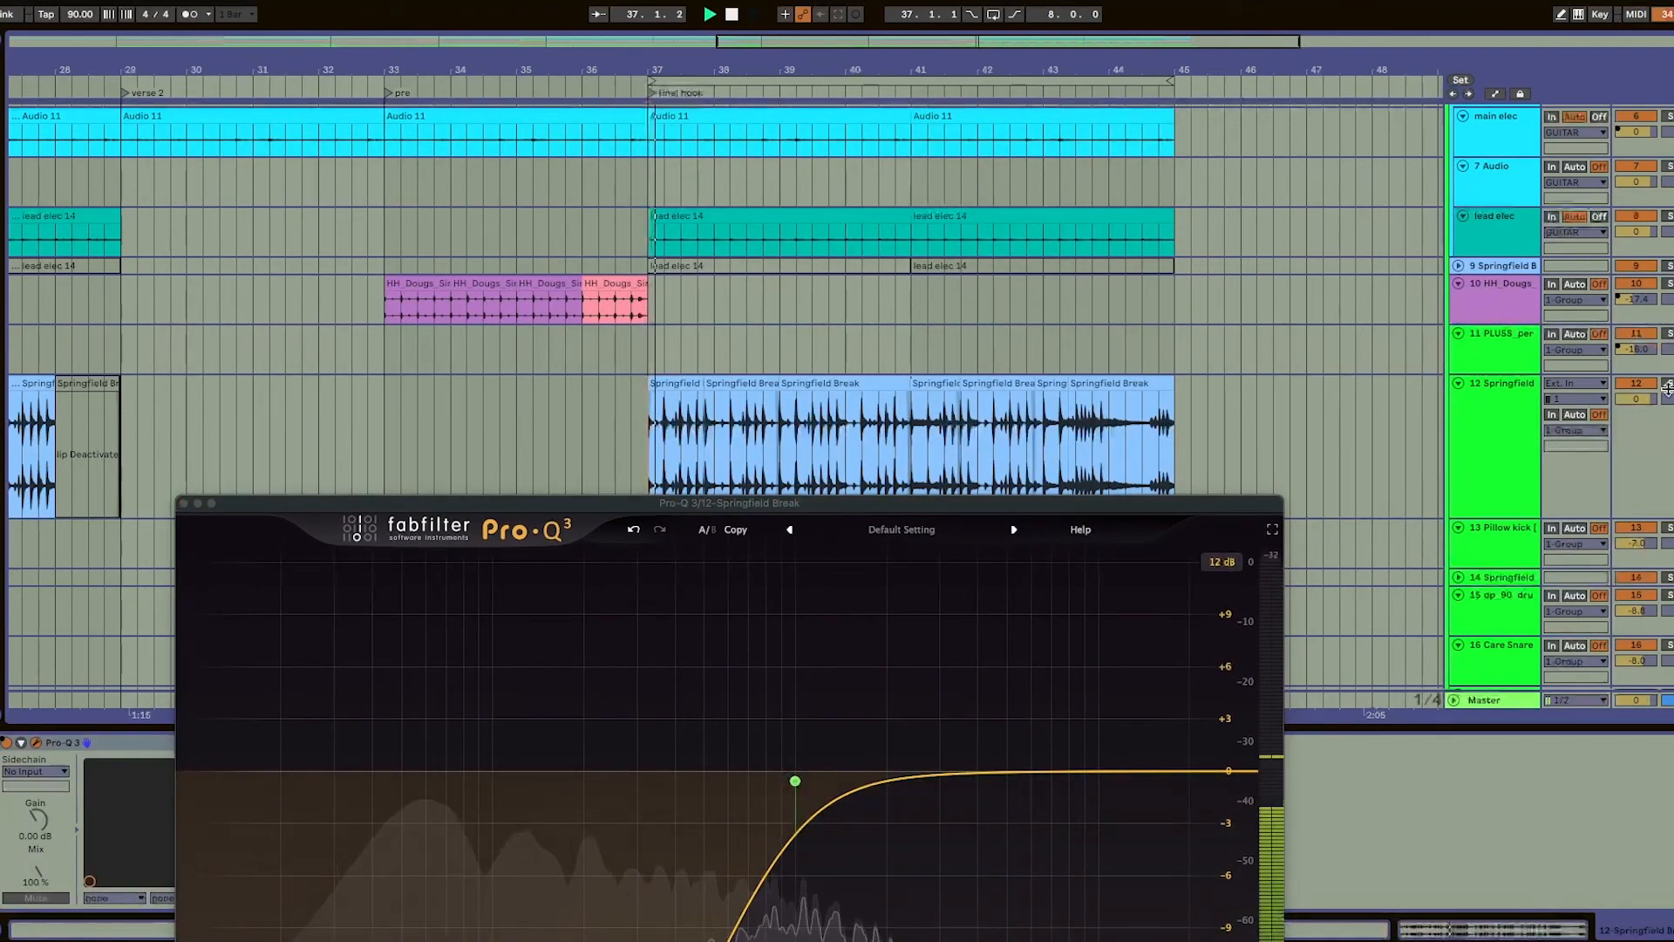
{"action": "left_click", "coordinate": [1089, 500]}
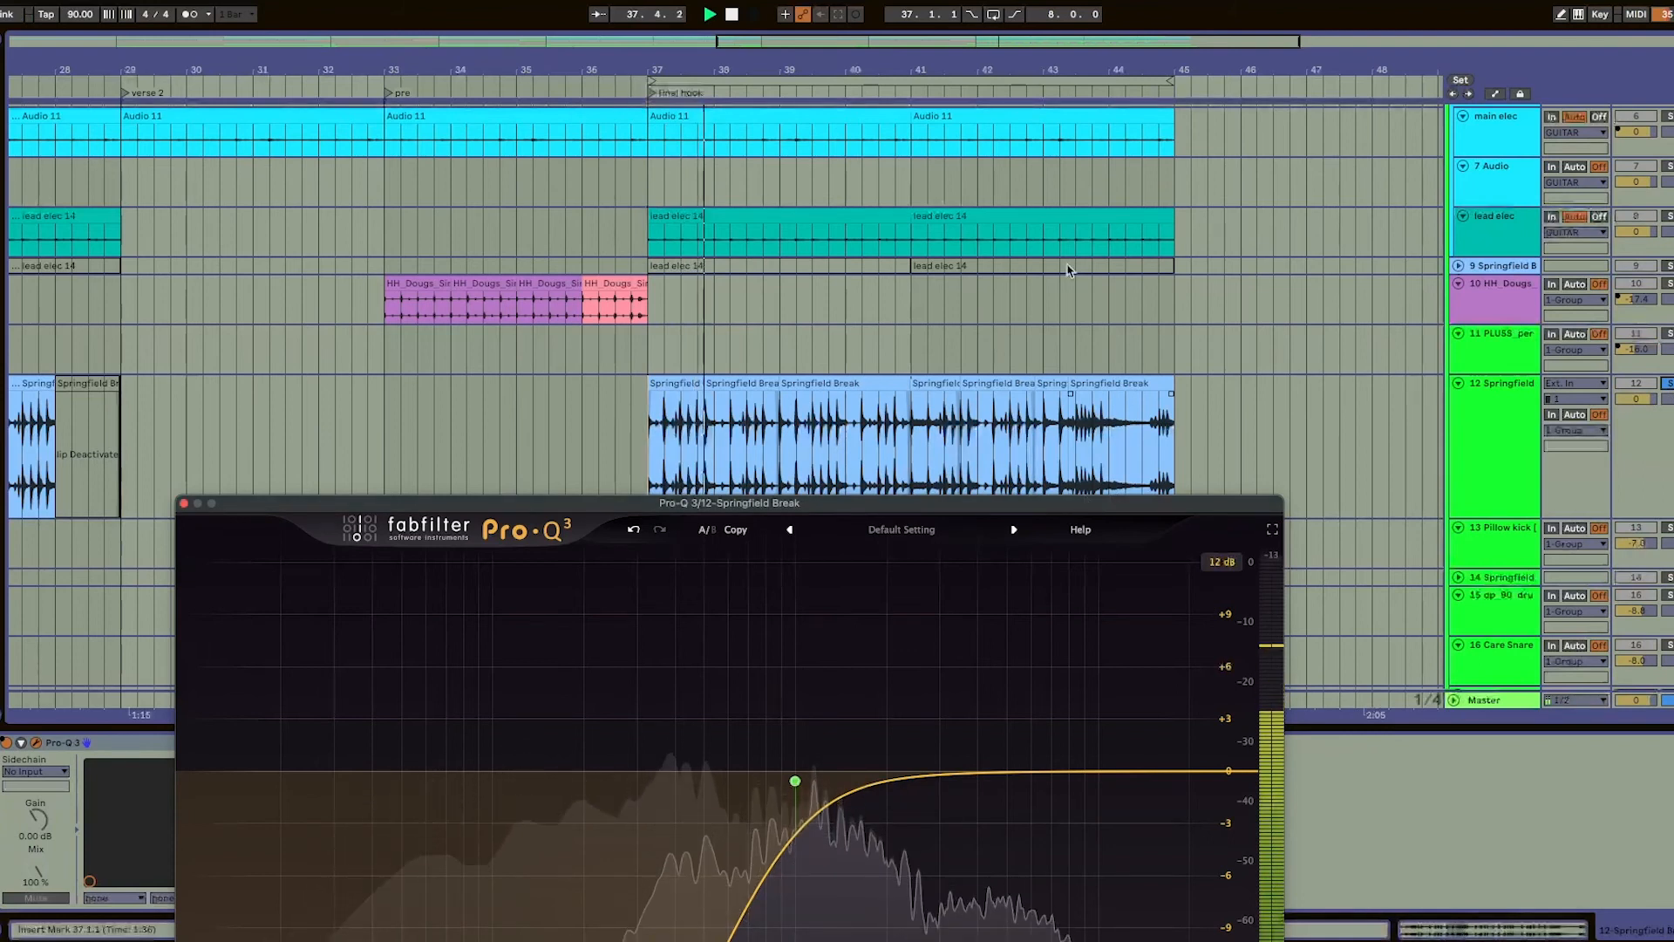
{"action": "left_click_drag", "start_coordinate": [962, 502], "coordinate": [909, 83]}
{"action": "key", "text": "space"}
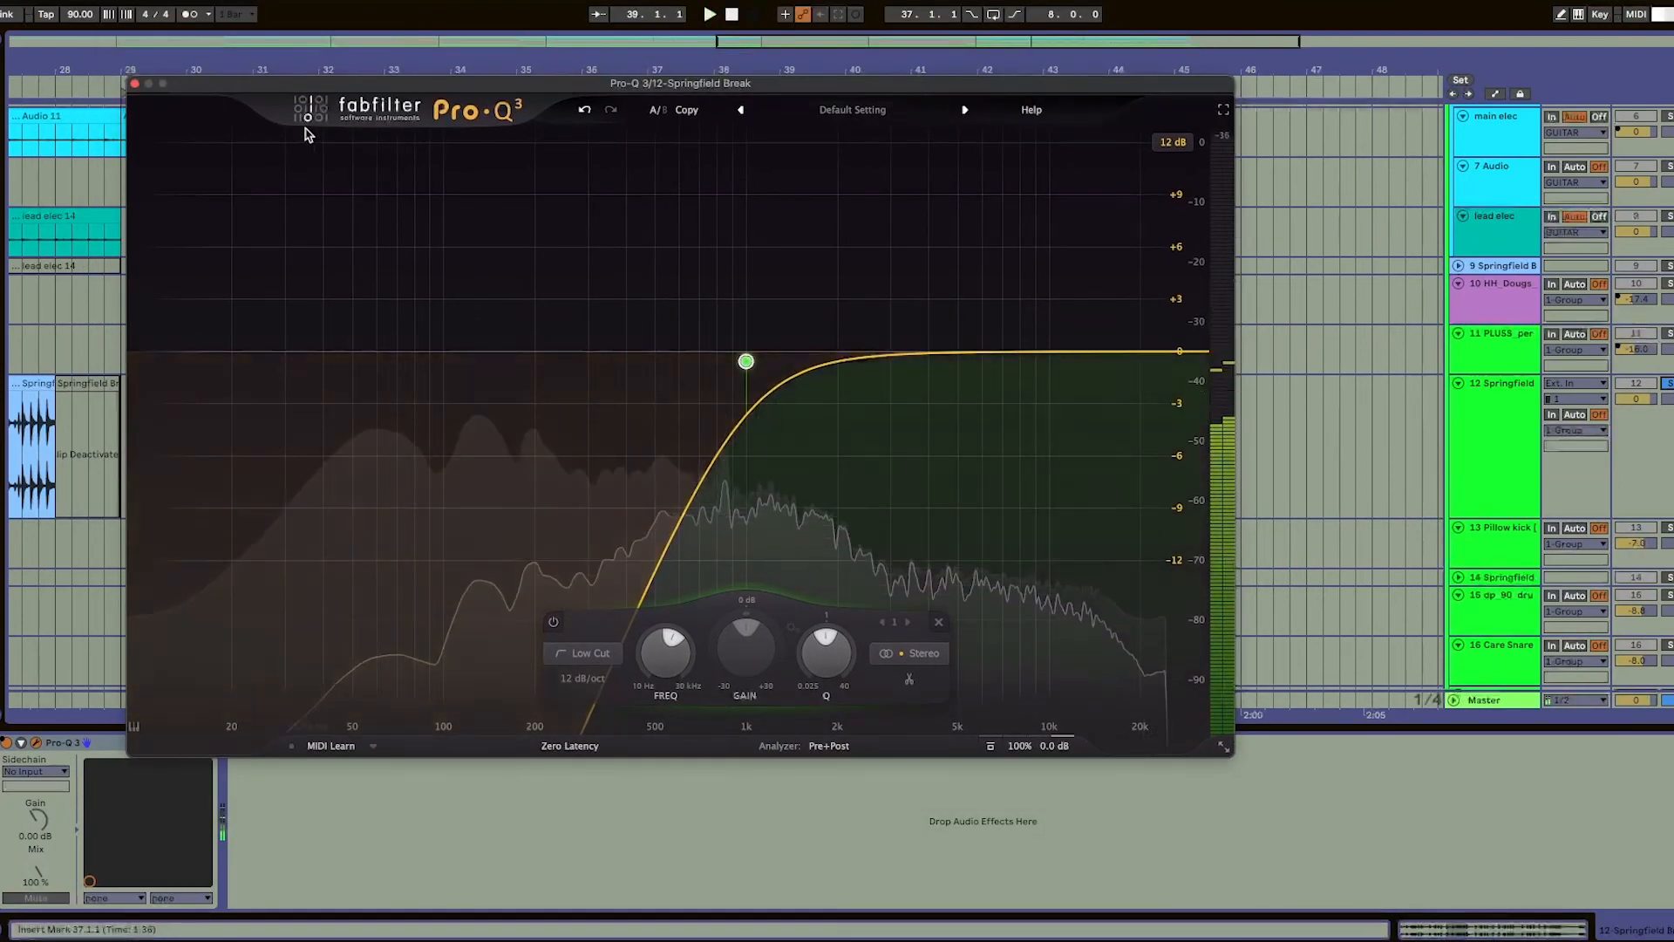
{"action": "left_click", "coordinate": [135, 83]}
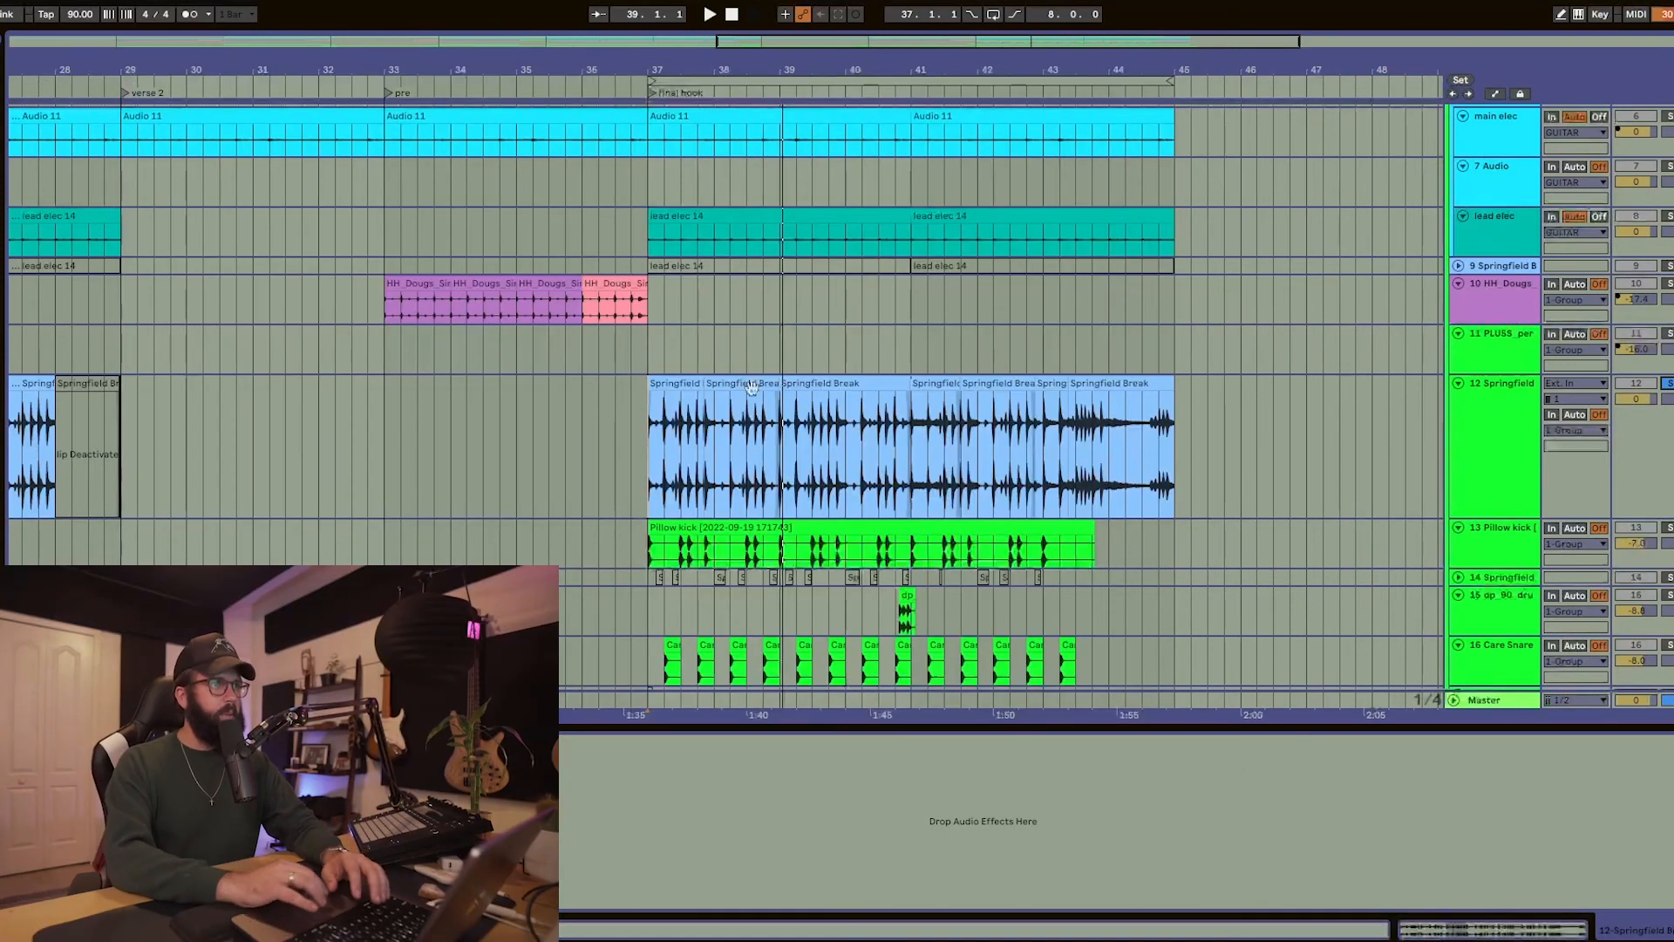
- Unfold track 14 and activate its deactivated Springfield clips from the start of the final hook to just past bar 40
{"action": "scroll", "coordinate": [792, 425], "scroll_direction": "up", "scroll_amount": 5}
{"action": "scroll", "coordinate": [790, 428], "scroll_direction": "down", "scroll_amount": 2}
{"action": "scroll", "coordinate": [790, 429], "scroll_direction": "down", "scroll_amount": 1}
{"action": "scroll", "coordinate": [790, 429], "scroll_direction": "left", "scroll_amount": 1}
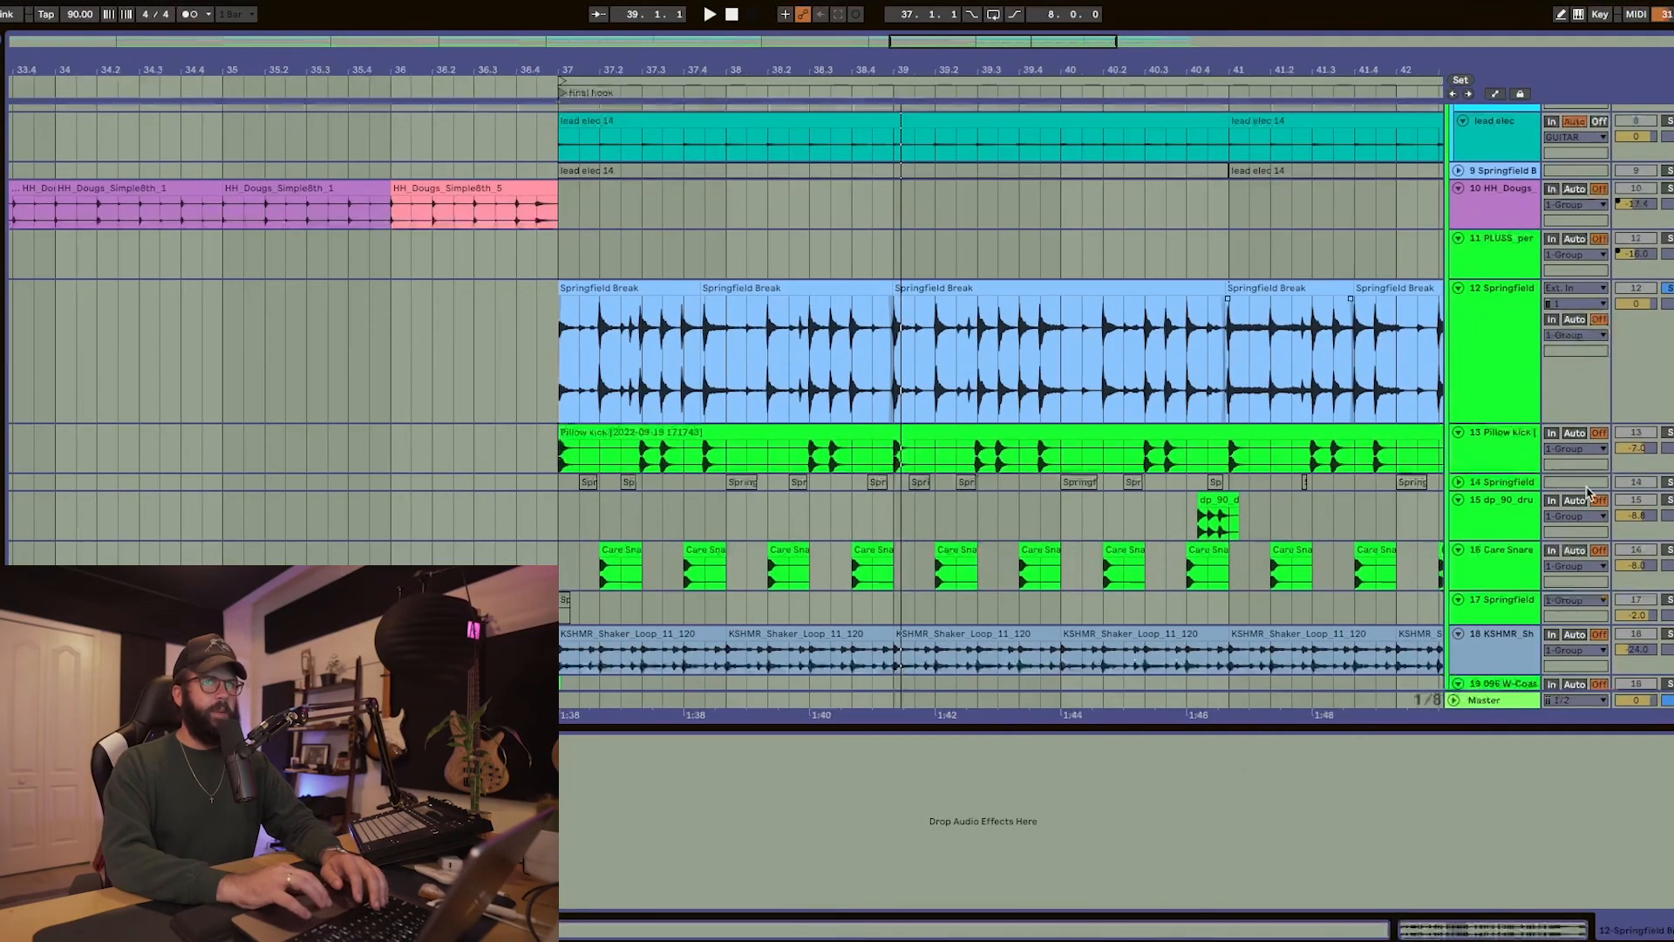
{"action": "left_click", "coordinate": [1459, 482]}
{"action": "left_click_drag", "start_coordinate": [1124, 497], "coordinate": [425, 491]}
{"action": "key", "text": "minus"}
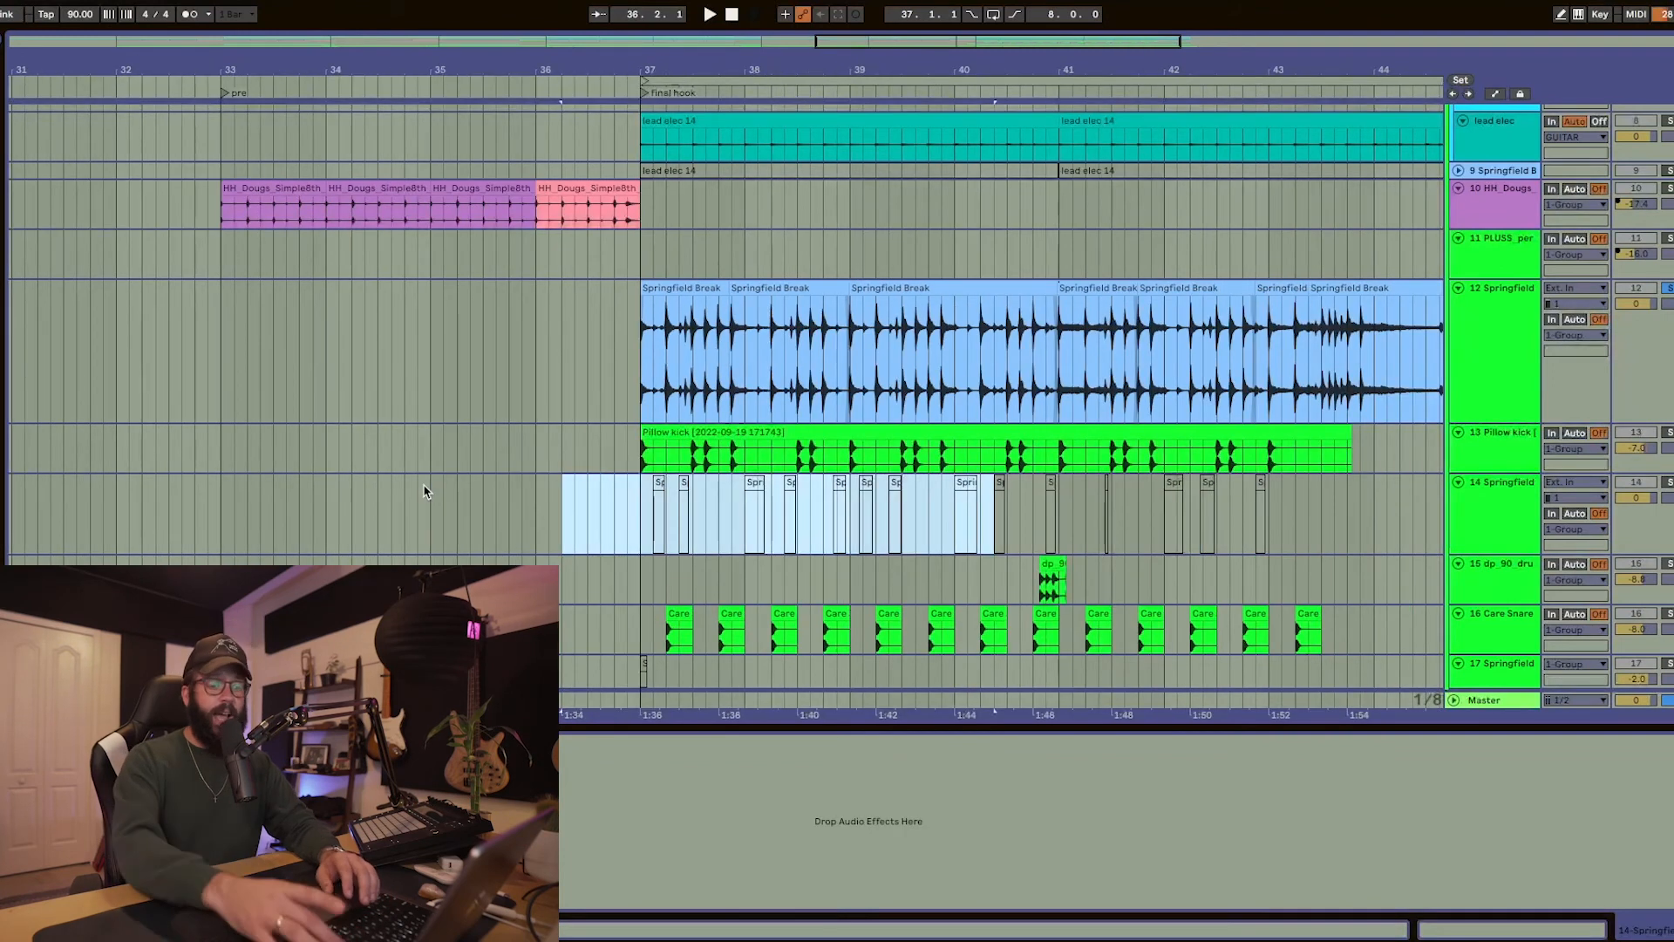
{"action": "key", "text": "minus"}
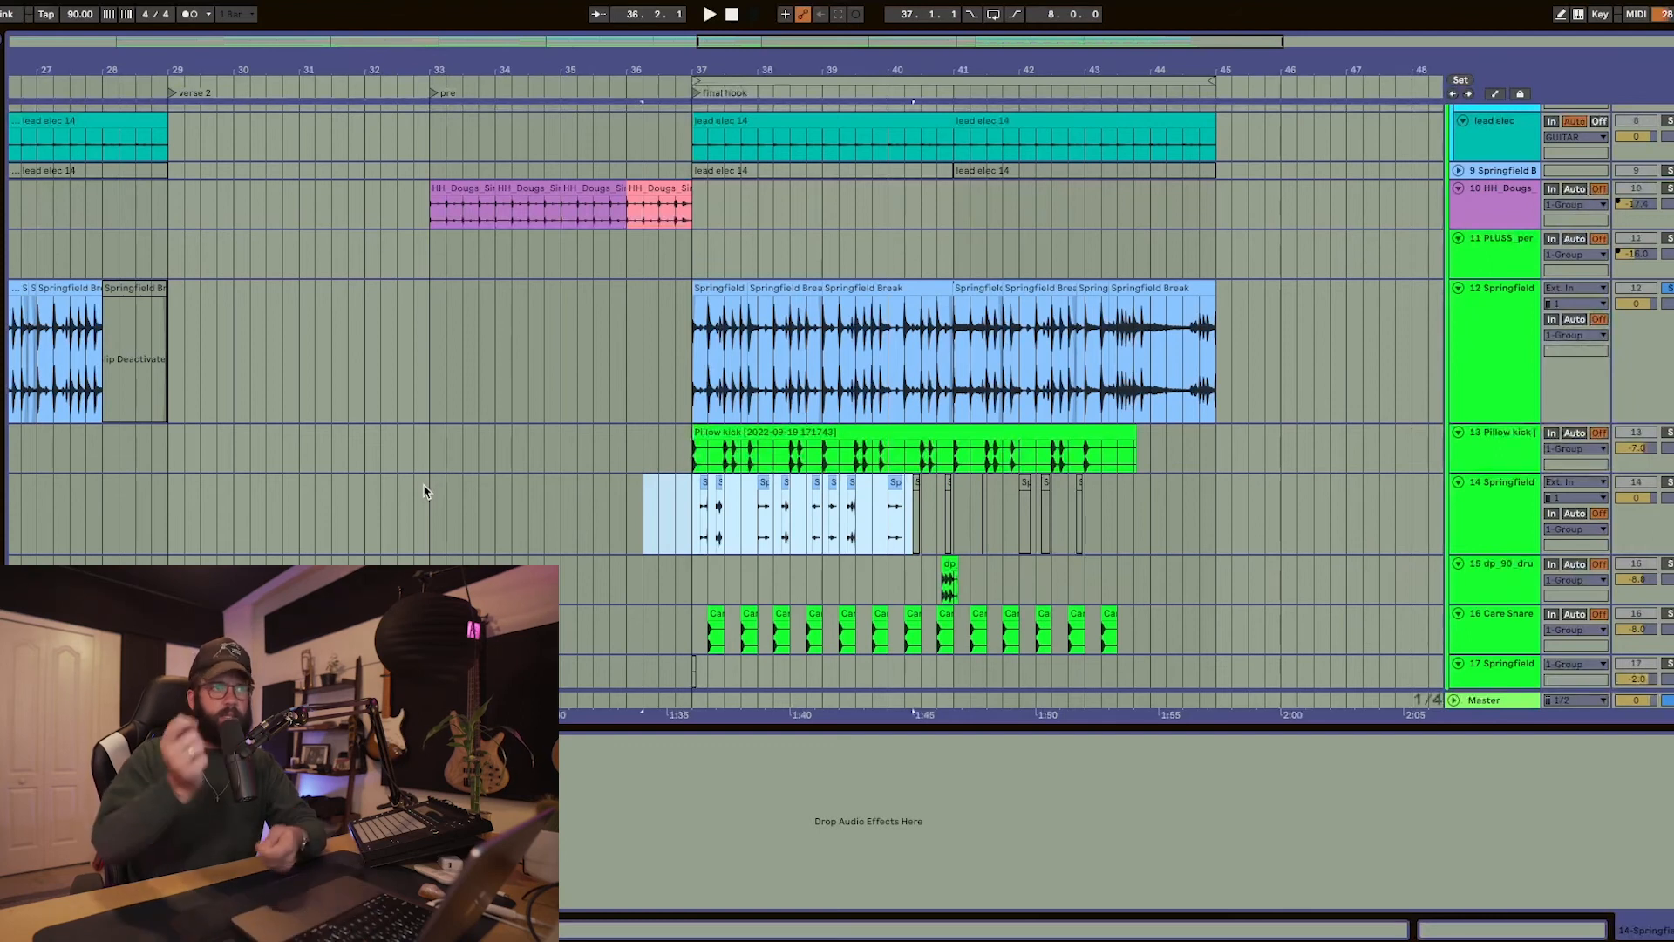
{"action": "scroll", "coordinate": [849, 534], "scroll_direction": "up", "scroll_amount": 4}
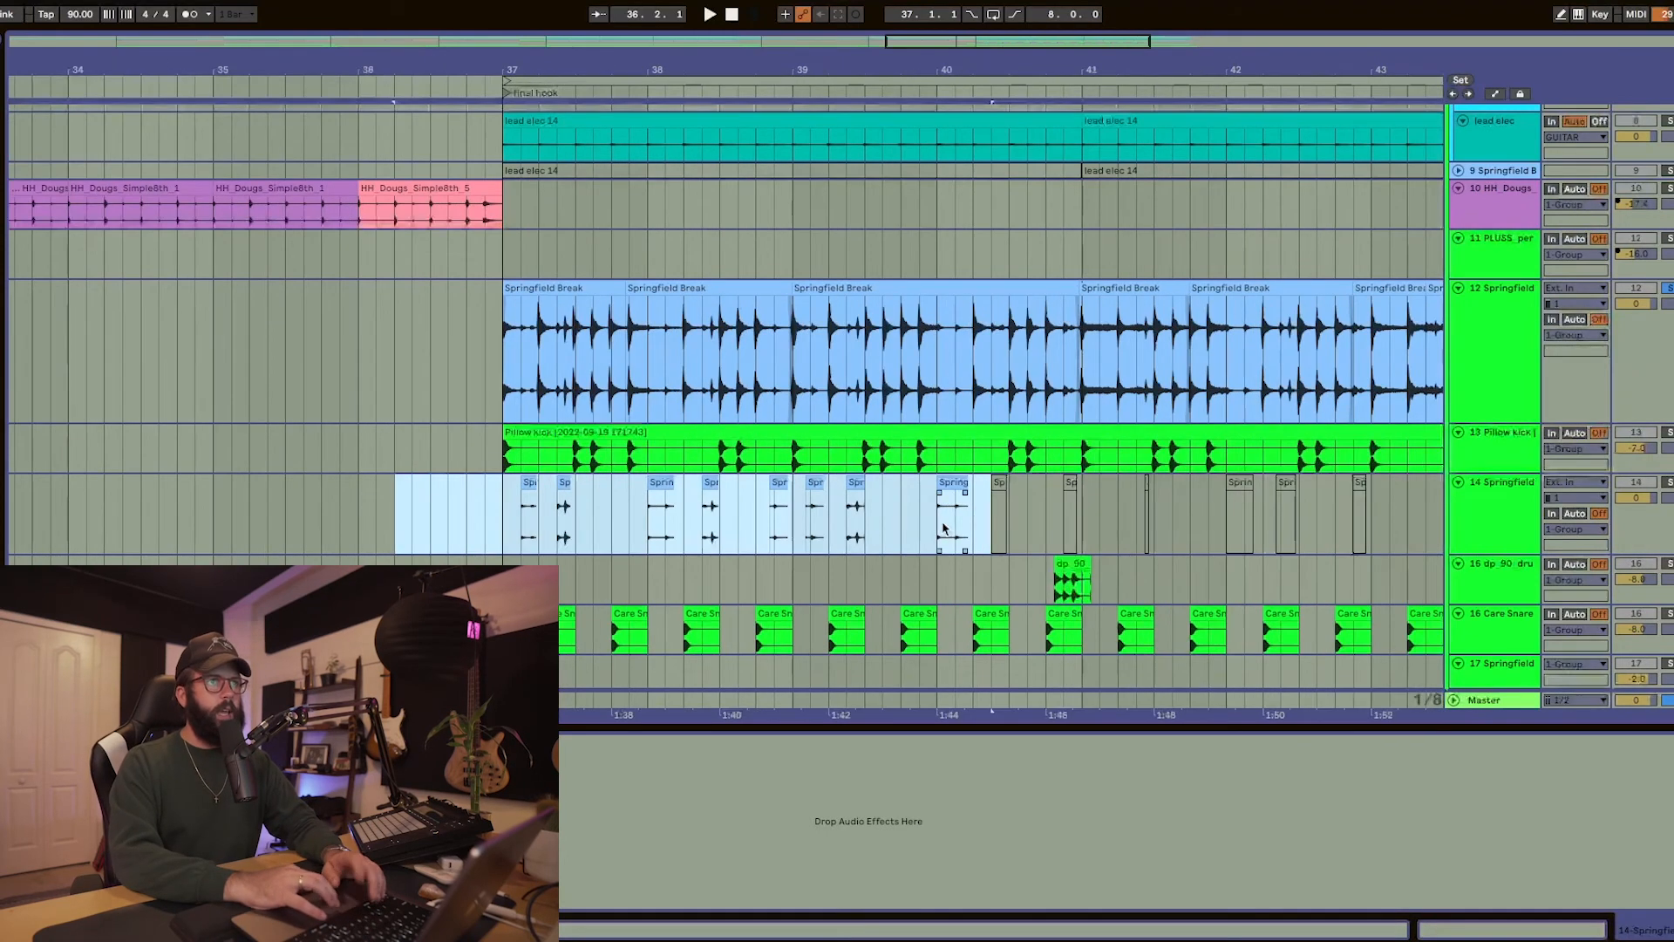
- Delete the Springfield track 14 that holds the short chopped clips below the Pillow kick track
{"action": "scroll", "coordinate": [944, 529], "scroll_direction": "down", "scroll_amount": 5}
{"action": "left_click", "coordinate": [1227, 512]}
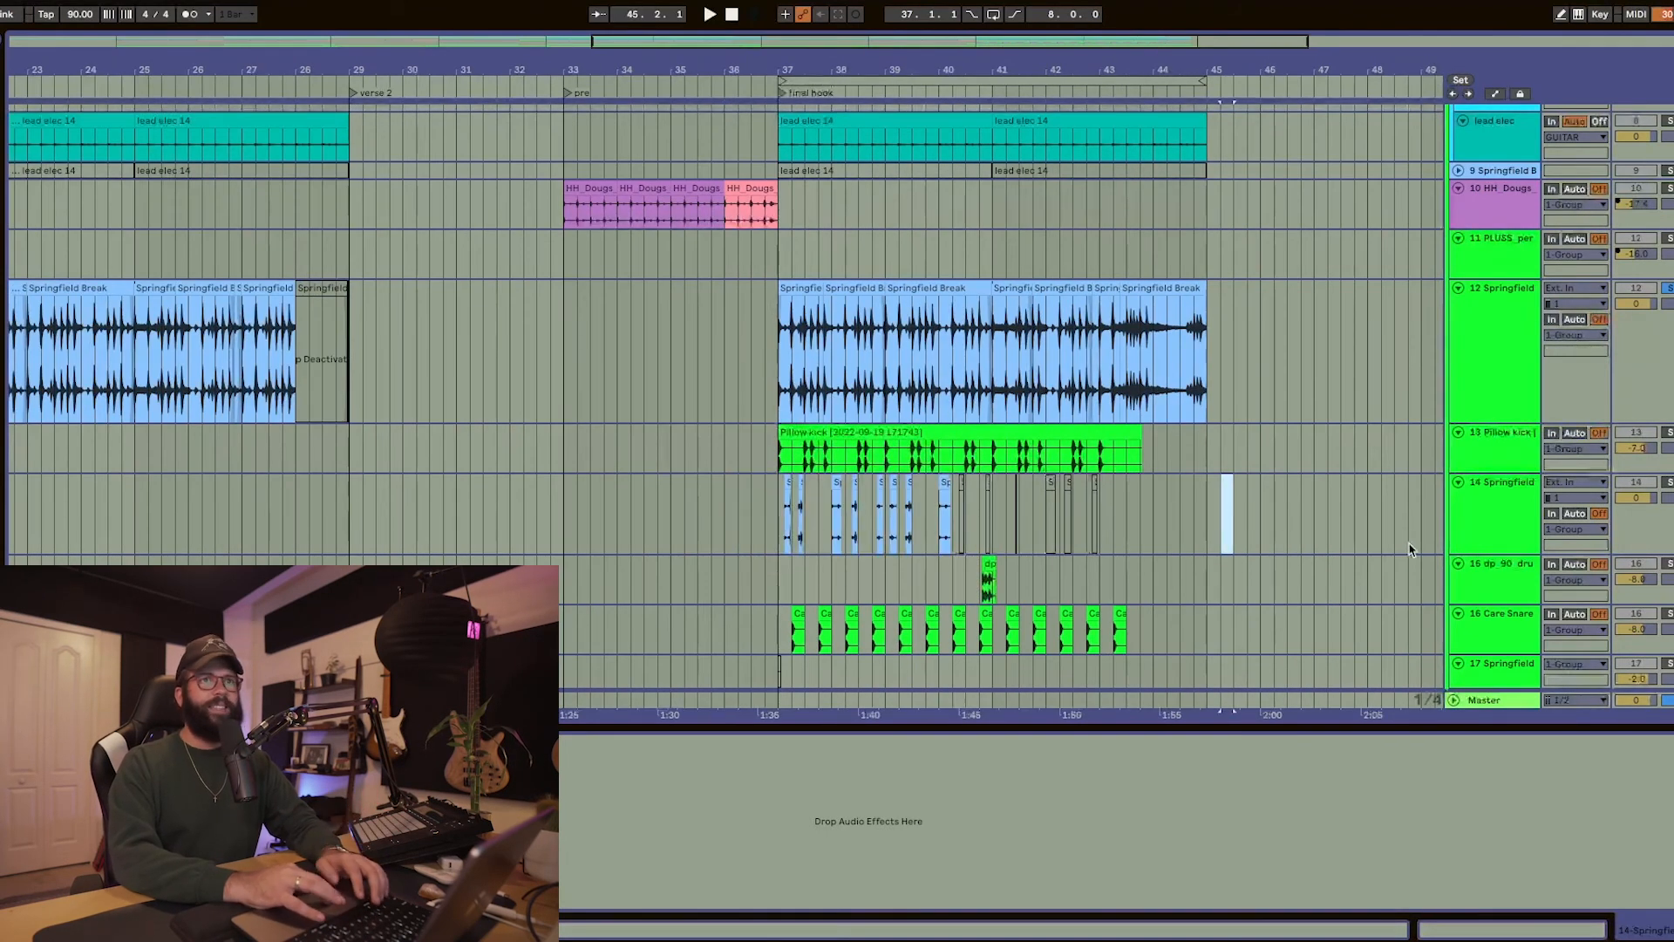
{"action": "scroll", "coordinate": [1223, 472], "scroll_direction": "down", "scroll_amount": 5}
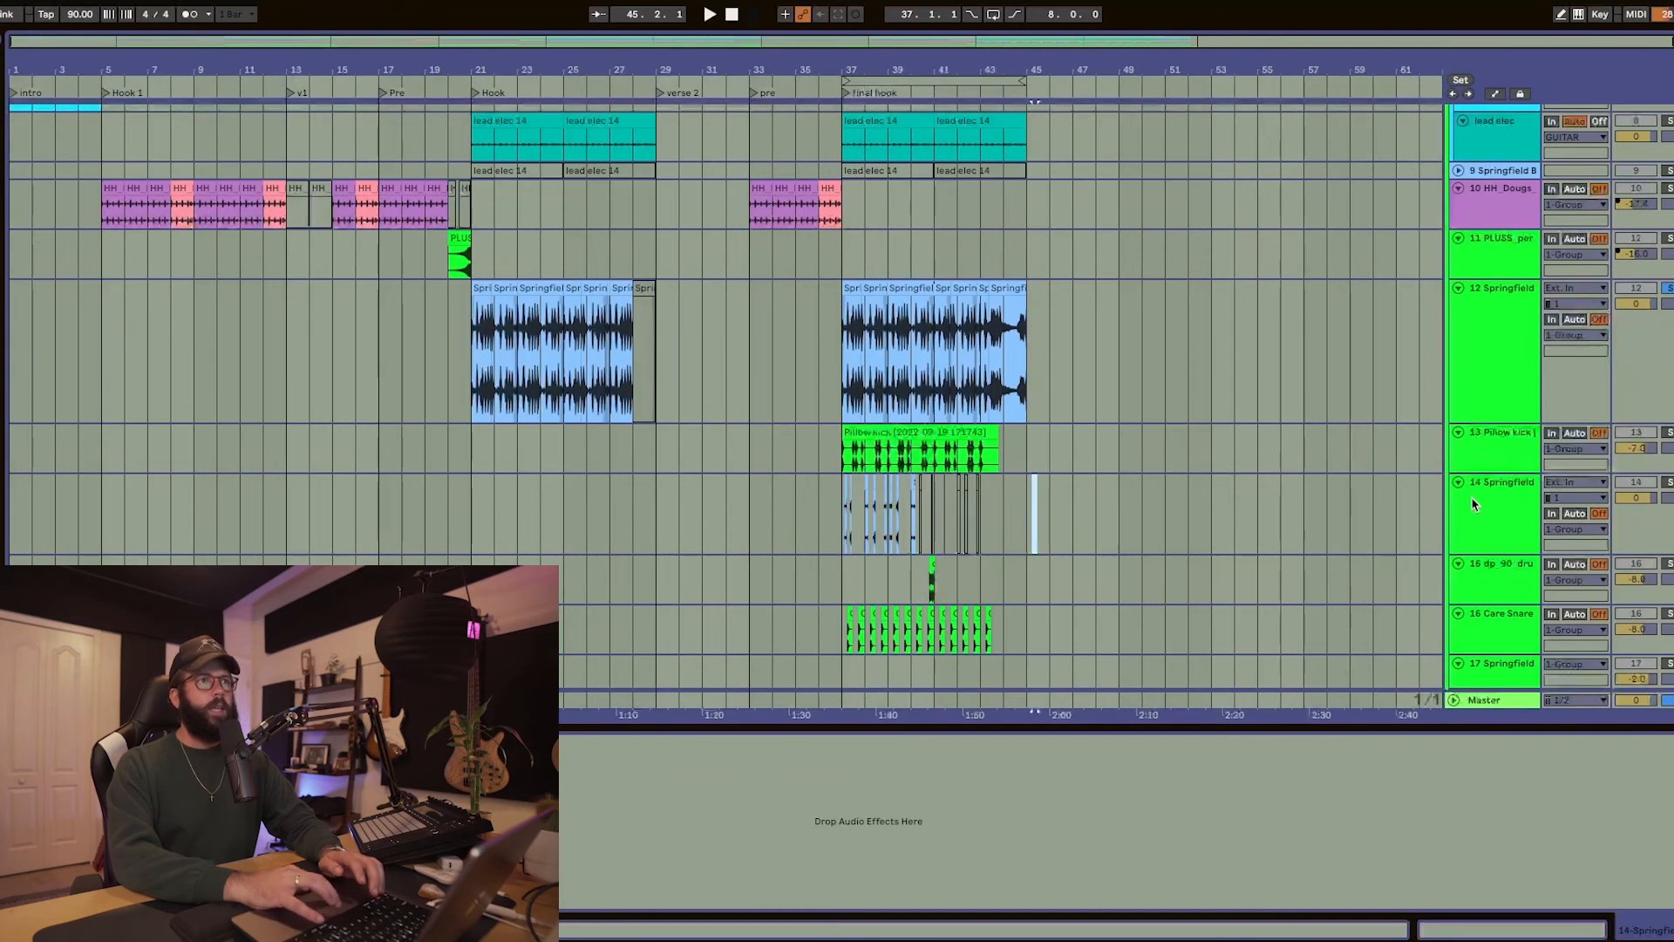
{"action": "left_click", "coordinate": [1480, 513]}
{"action": "key", "text": "Delete"}
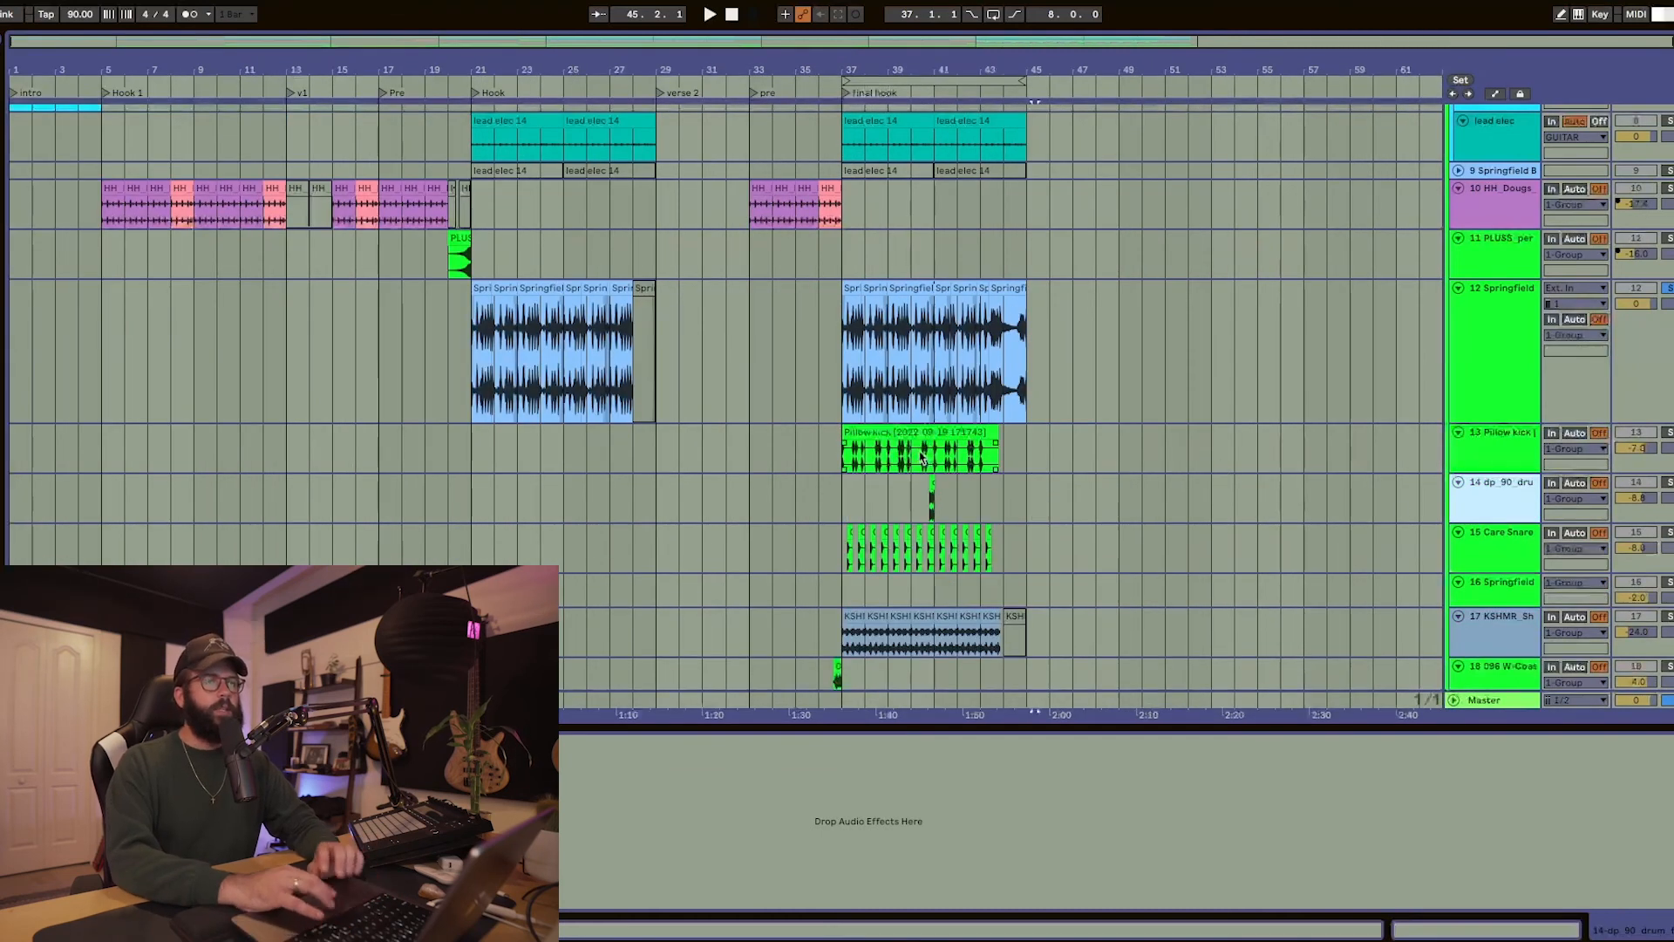
- Play the soloed Springfield Break on track 12 from just past bar 41 through the end of the final hook
{"action": "scroll", "coordinate": [922, 457], "scroll_direction": "up", "scroll_amount": 5}
{"action": "left_click", "coordinate": [1072, 364]}
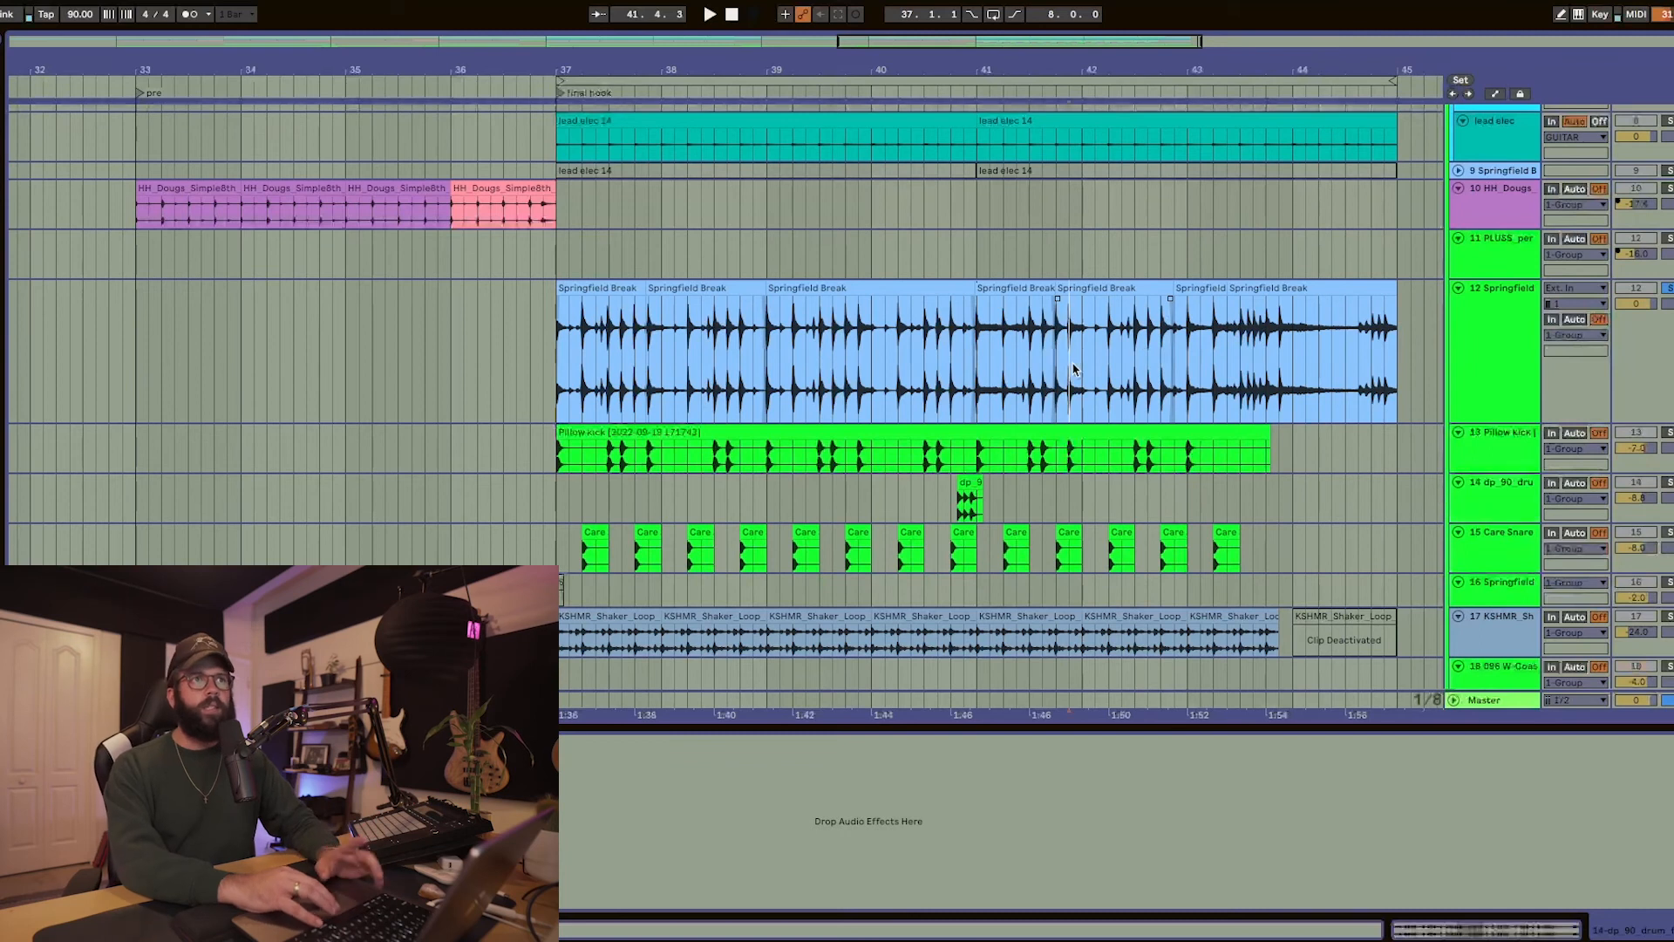
{"action": "left_click", "coordinate": [1020, 363]}
{"action": "key", "text": "space"}
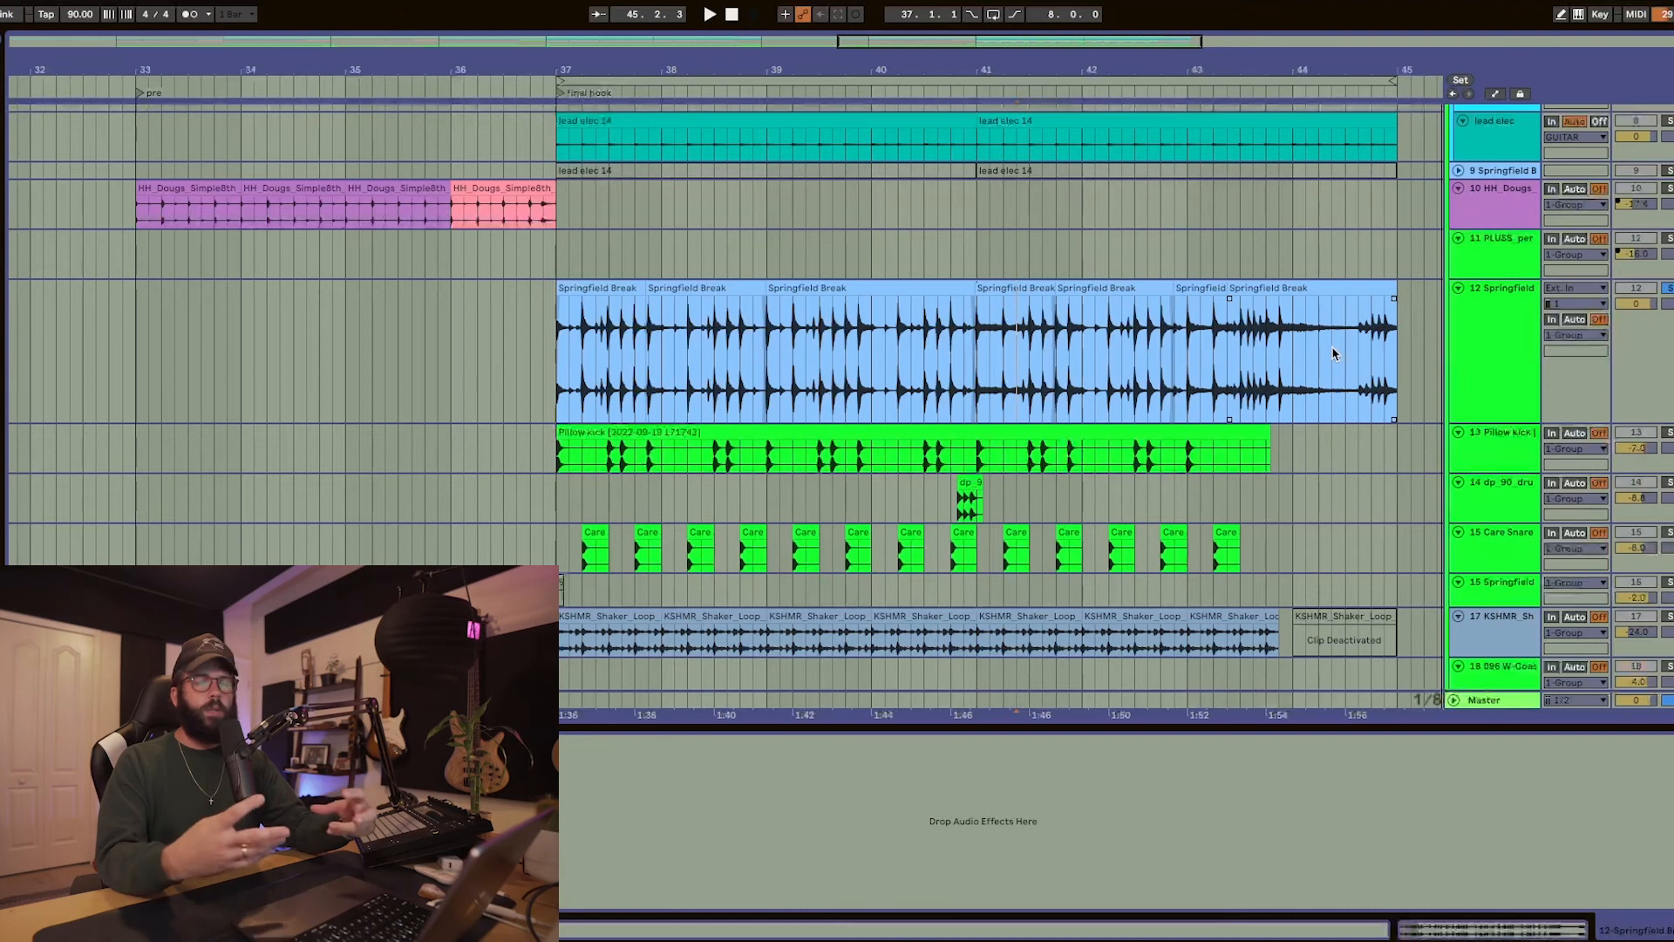
- Hide the device view below the arrangement and reduce the height of the Springfield track 12
{"action": "scroll", "coordinate": [905, 334], "scroll_direction": "down", "scroll_amount": 8}
{"action": "scroll", "coordinate": [737, 385], "scroll_direction": "up", "scroll_amount": 5}
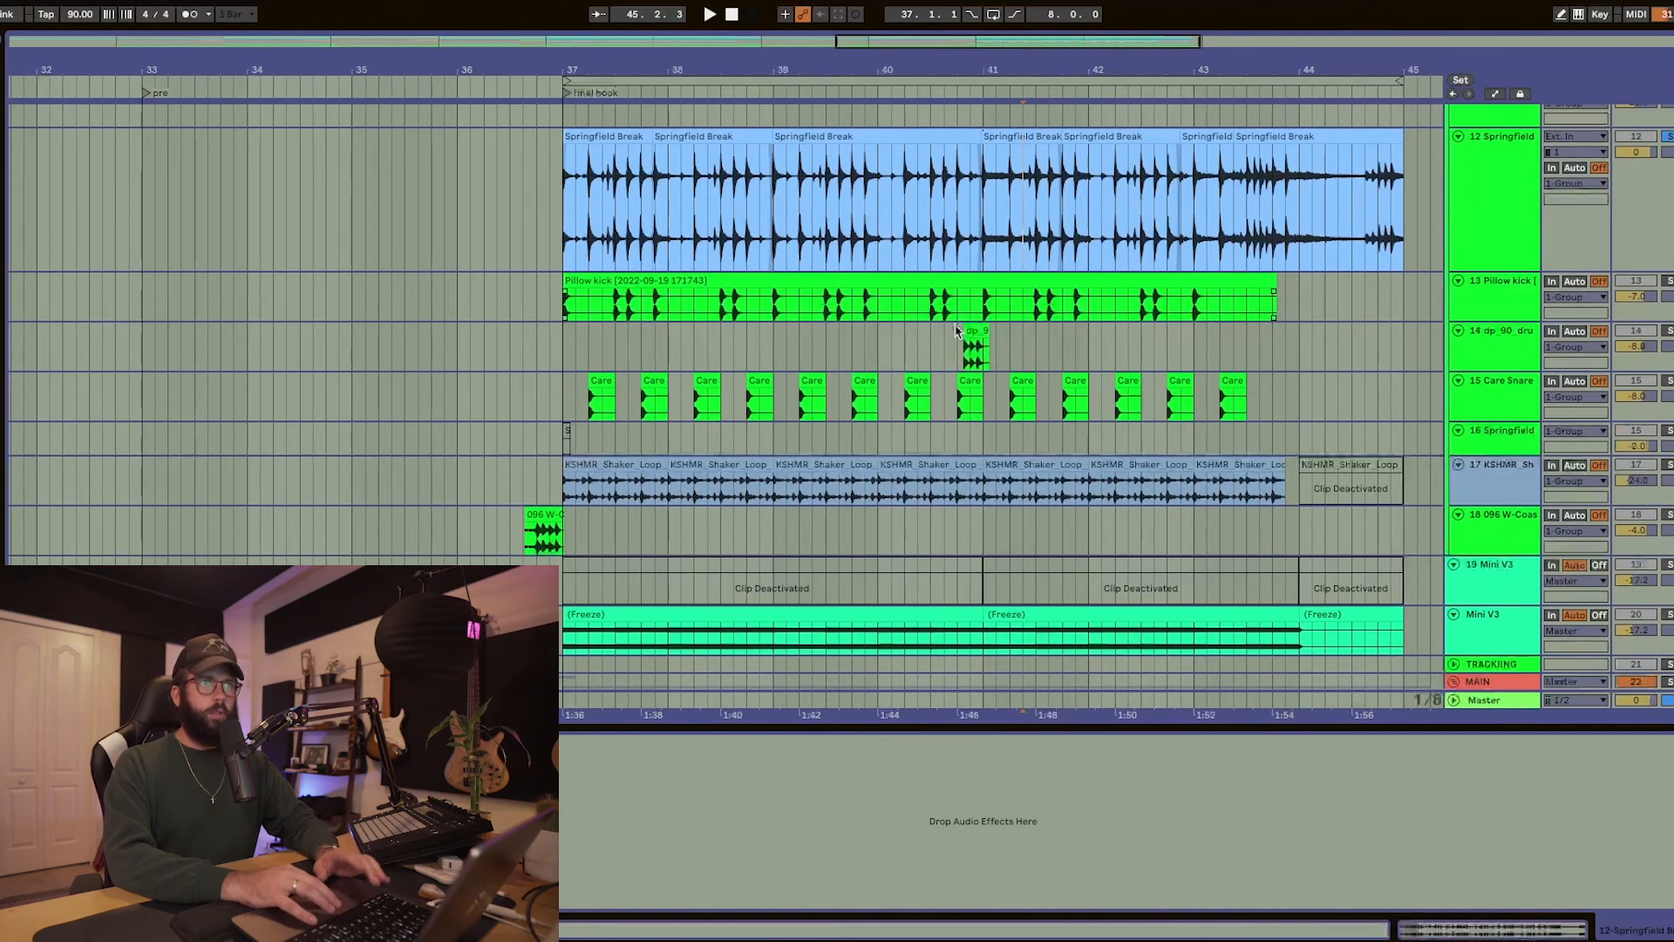
{"action": "scroll", "coordinate": [522, 541], "scroll_direction": "up", "scroll_amount": 10}
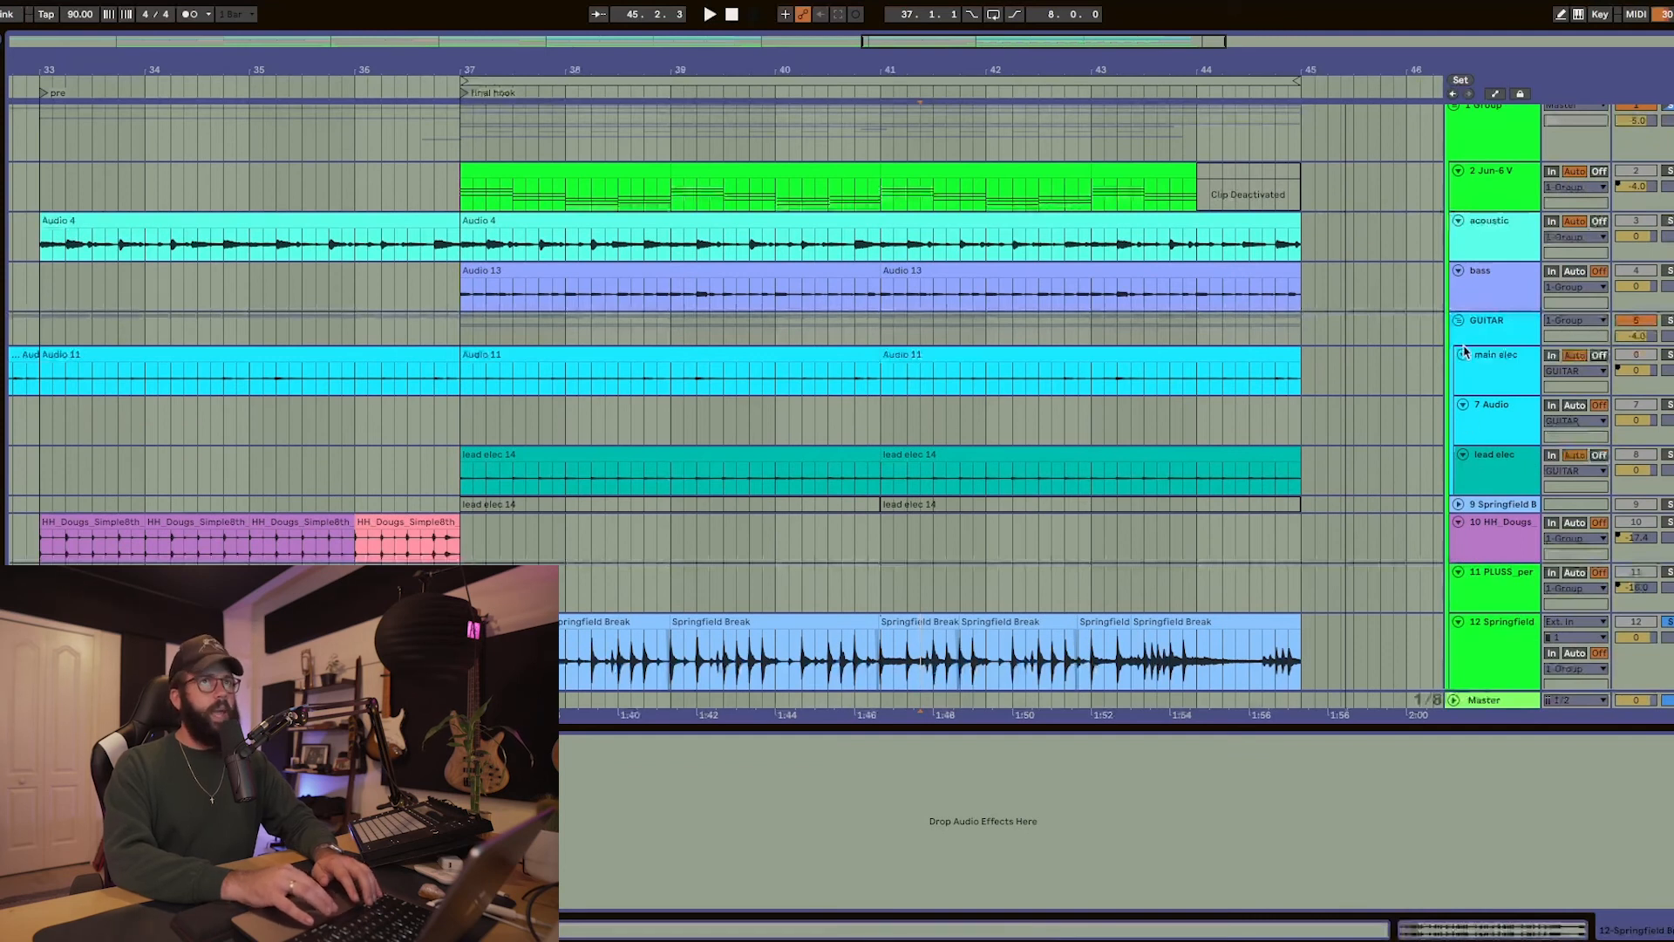
{"action": "scroll", "coordinate": [1464, 351], "scroll_direction": "up", "scroll_amount": 1}
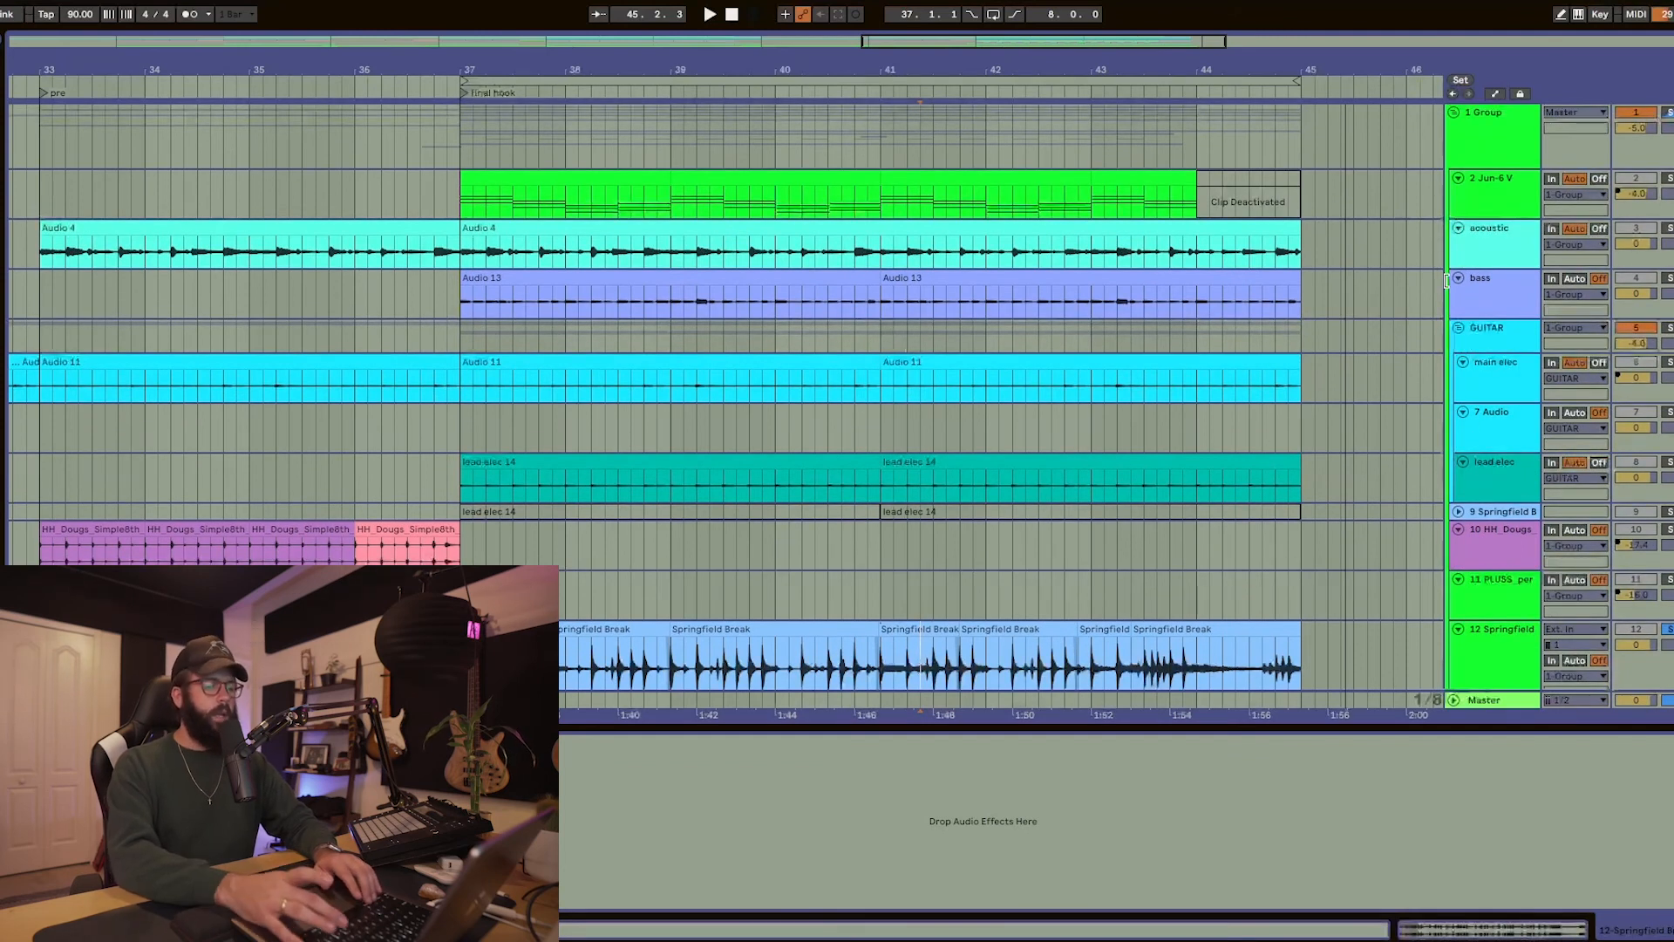
{"action": "key", "text": "ctrl+alt+l"}
{"action": "left_click", "coordinate": [1497, 694]}
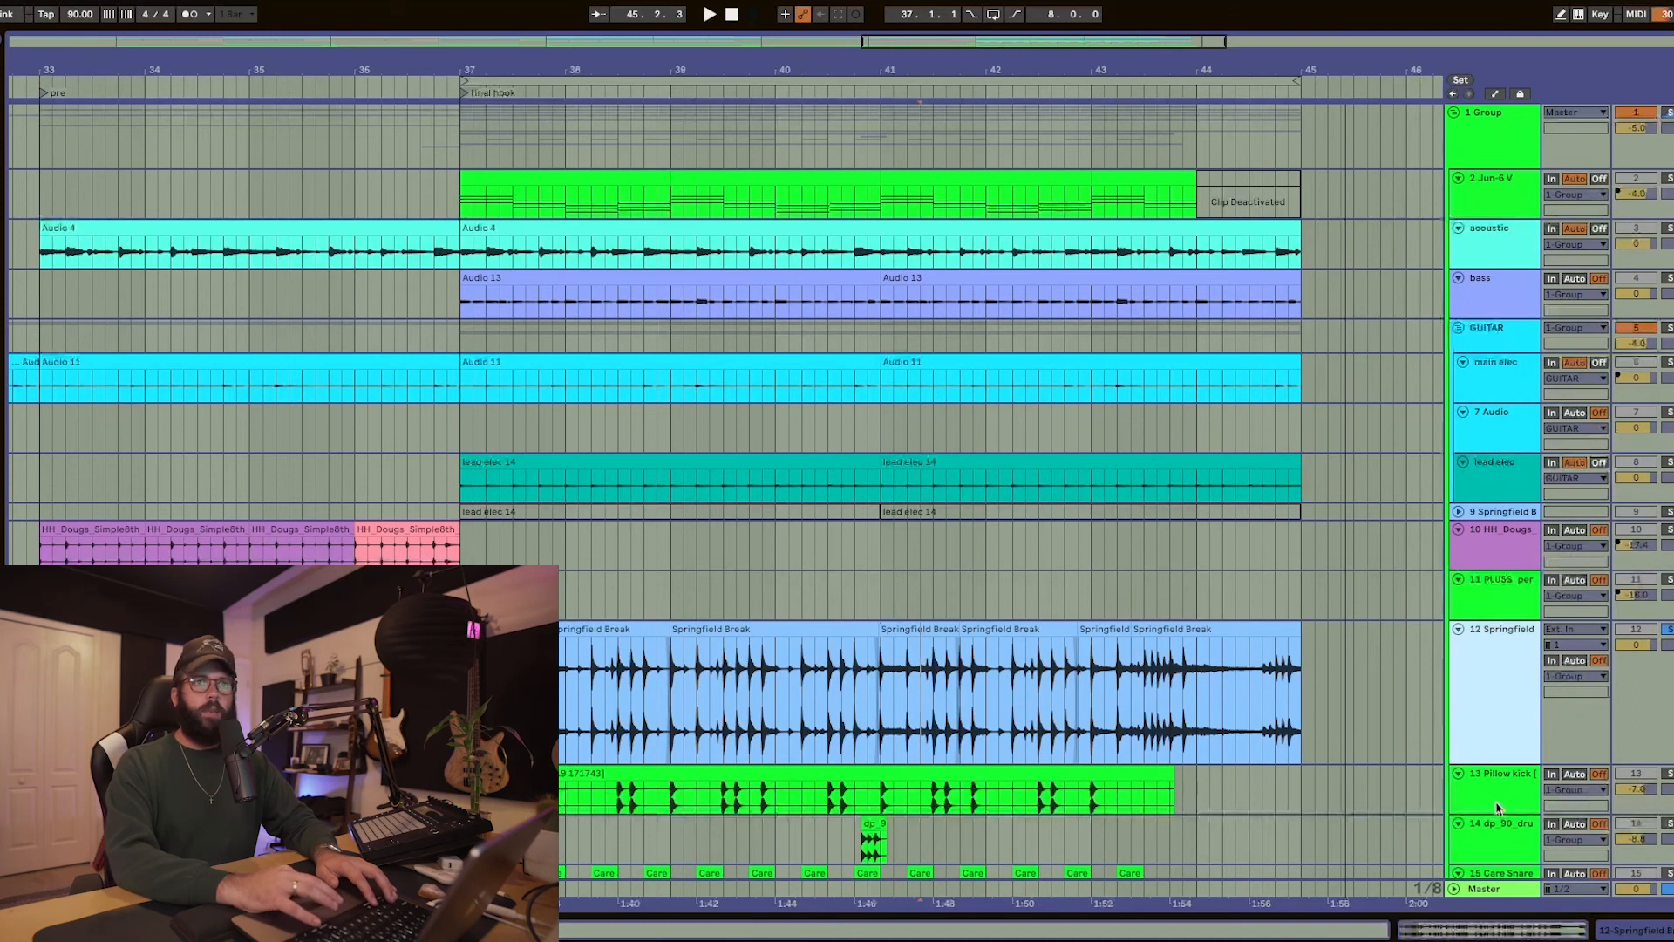
{"action": "left_click_drag", "start_coordinate": [1482, 762], "coordinate": [1488, 704]}
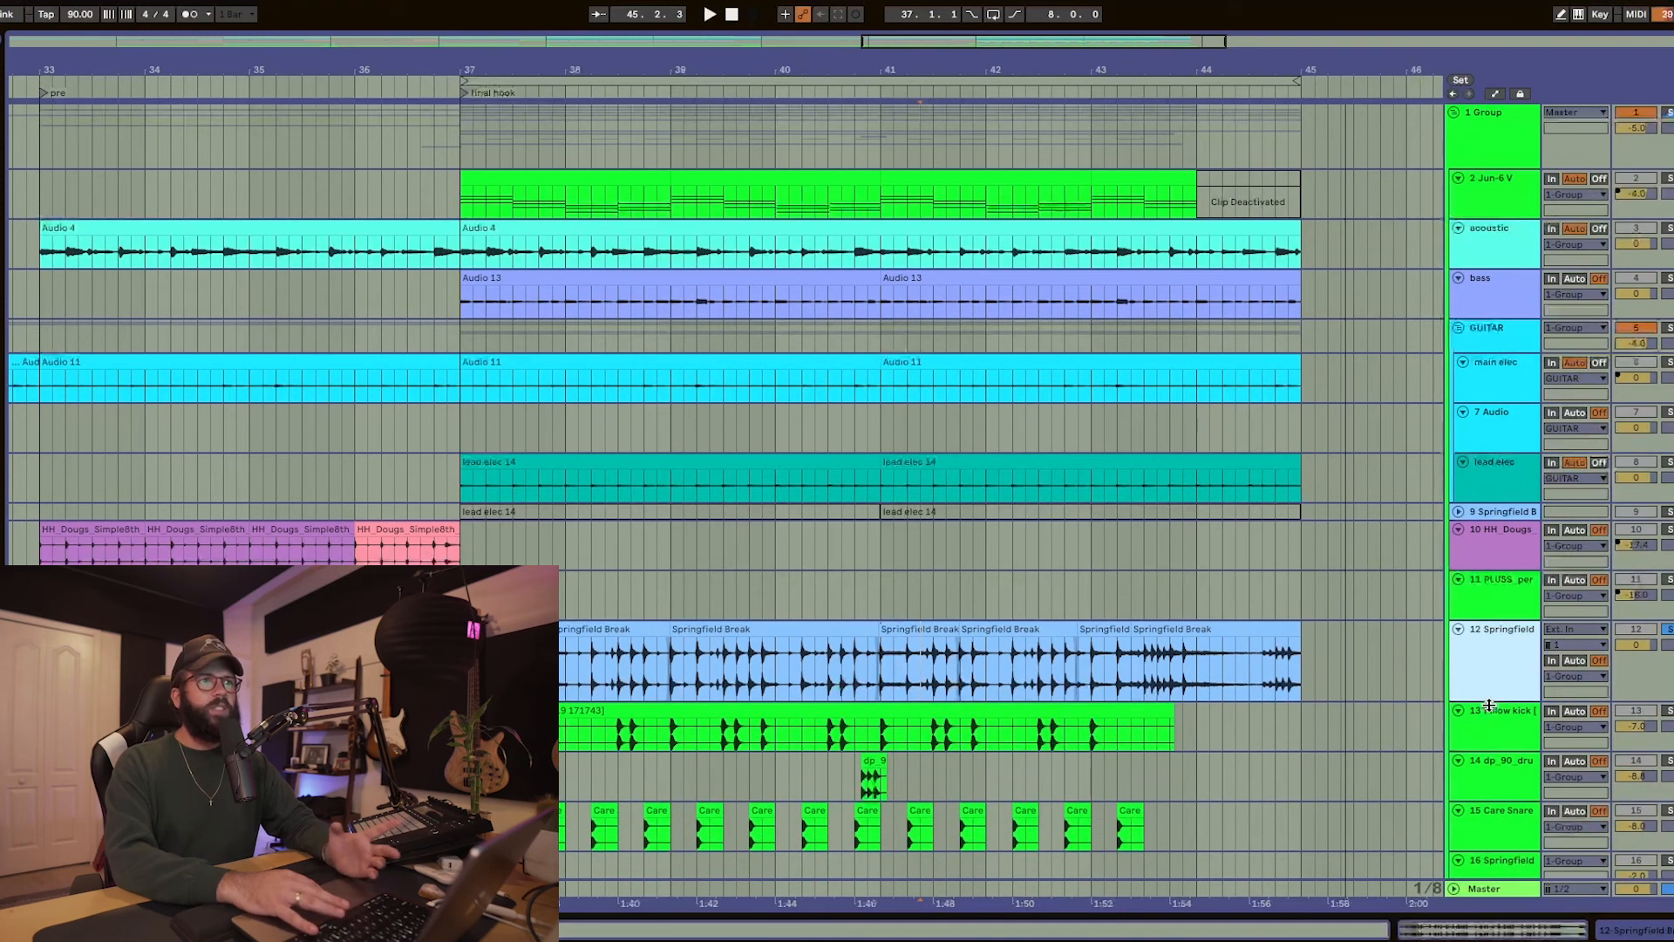